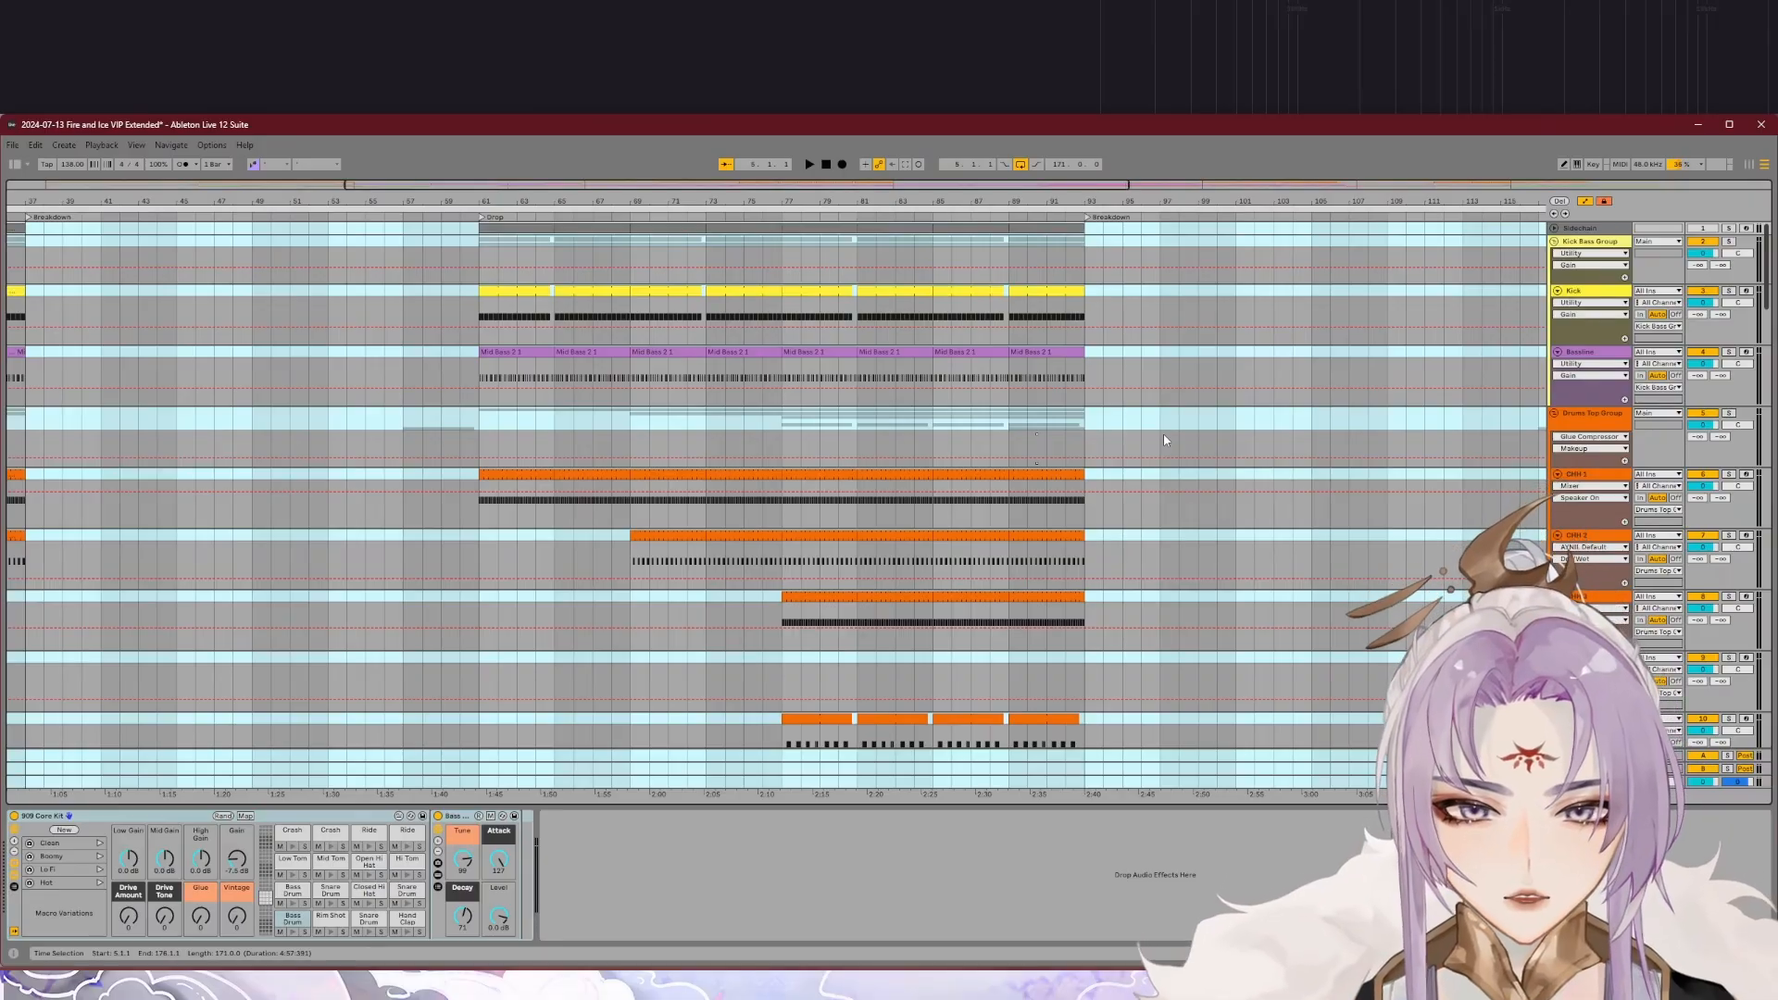
Step: Play back the drop section of the arrangement with all tracks and zoom in on its closing bars
click(1065, 350)
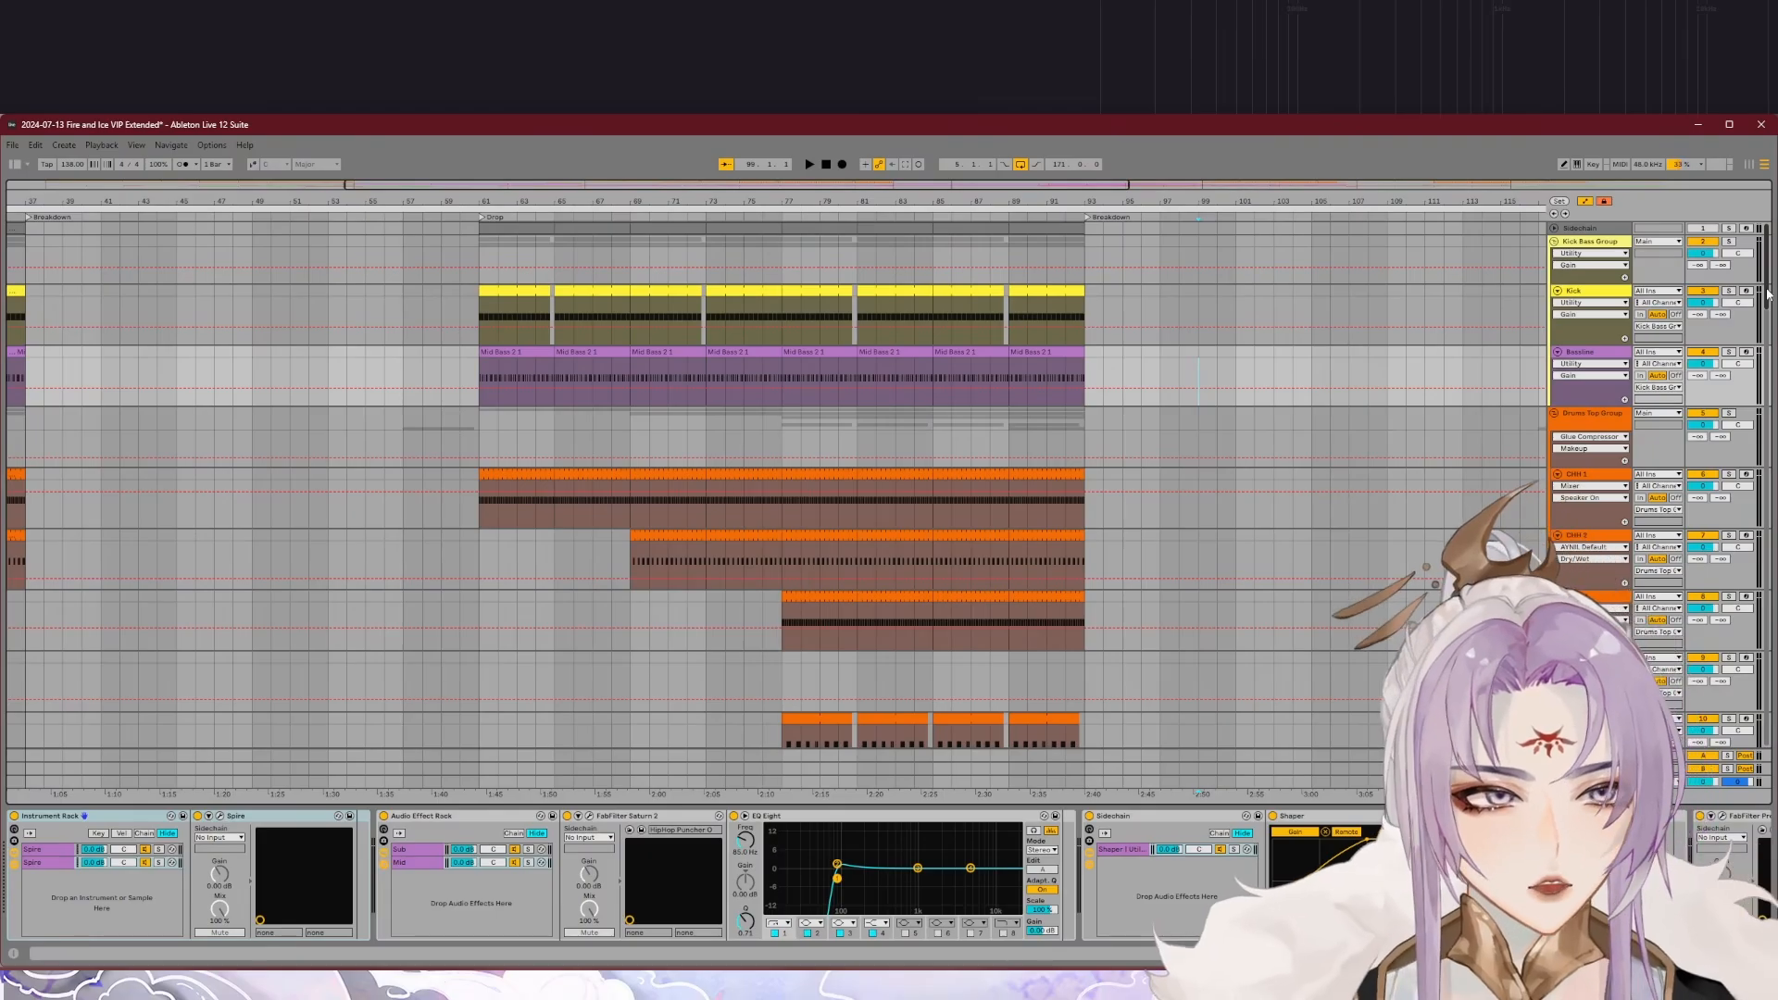
mouse_move(1766, 294)
mouse_down()
mouse_move(1758, 567)
mouse_move(1766, 290)
mouse_up()
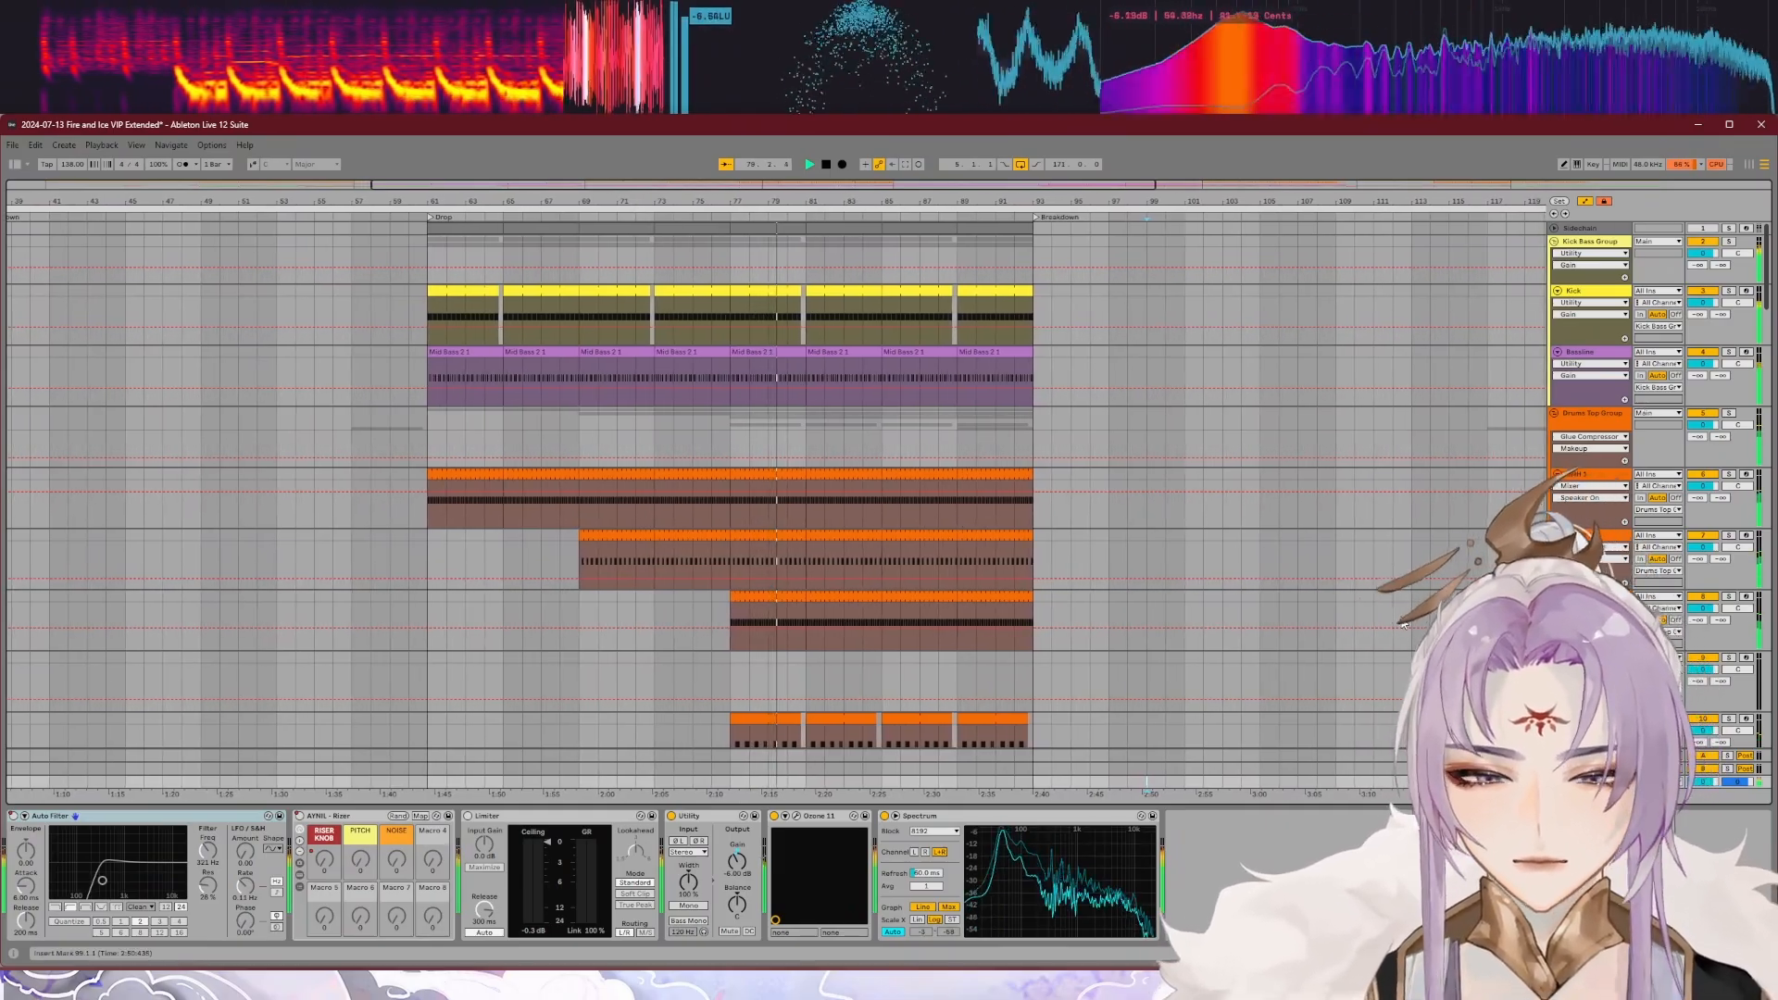
scroll(1399, 607, down, 2)
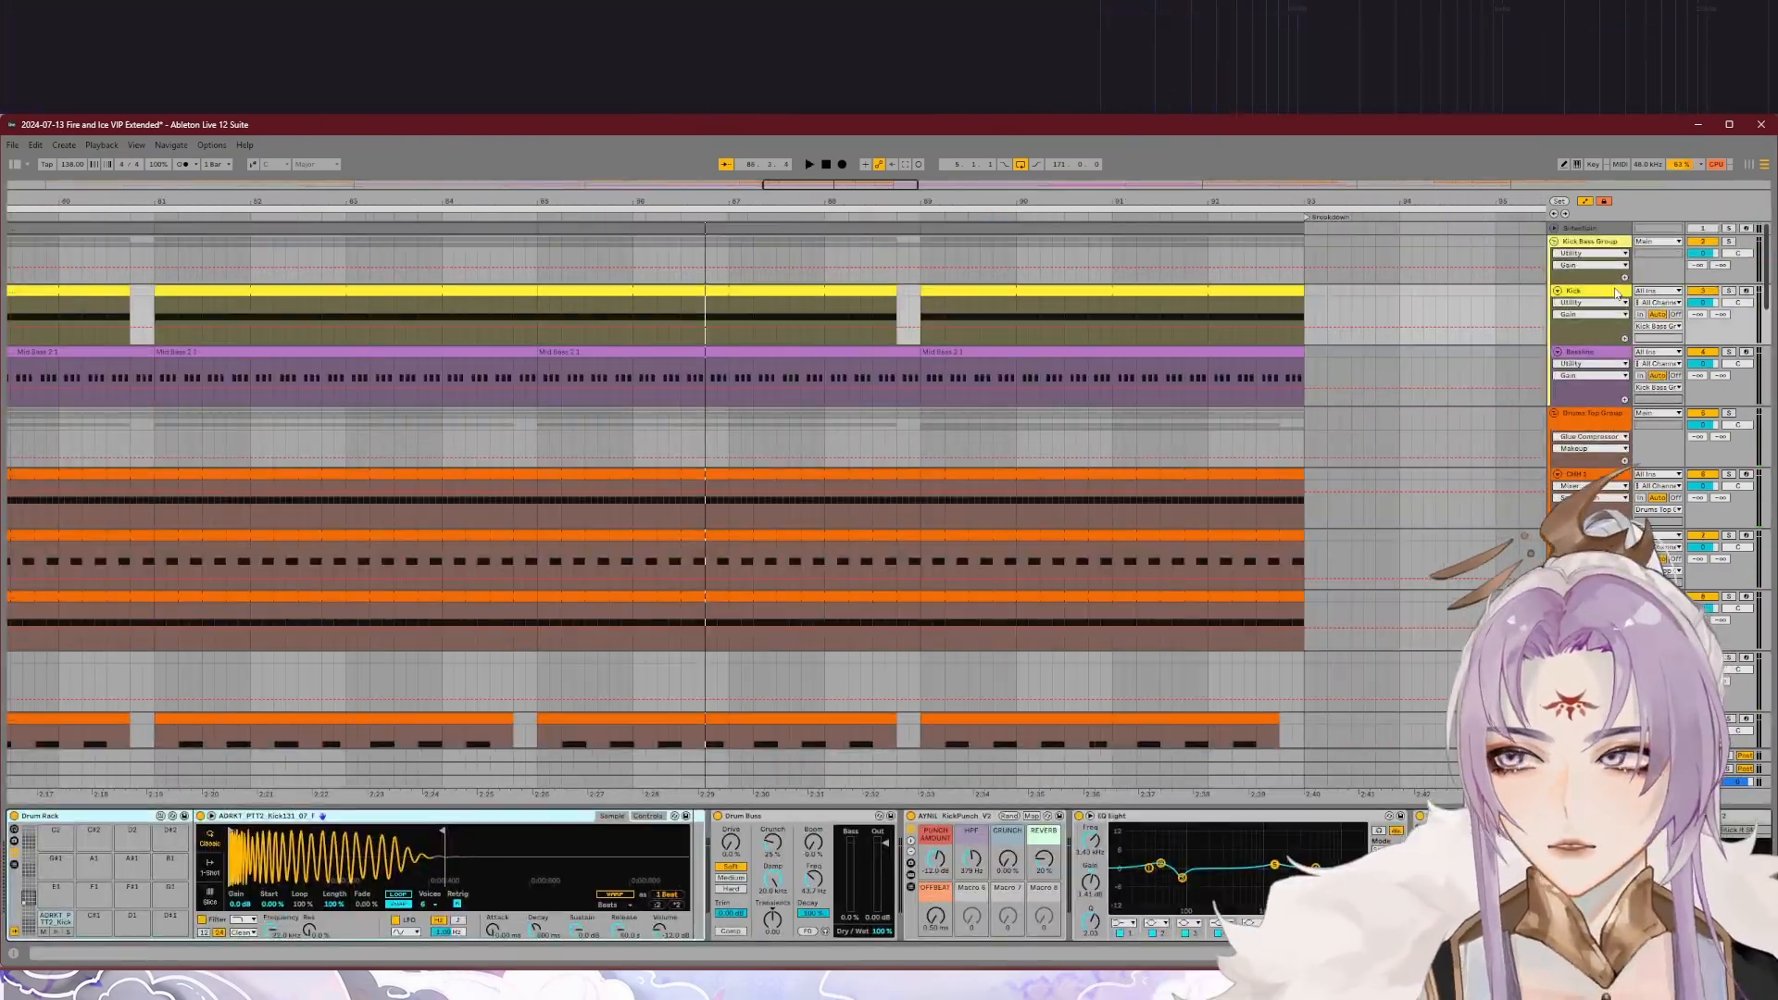
Step: Solo the Kick track and play back a short passage near the end of the drop
click(1728, 291)
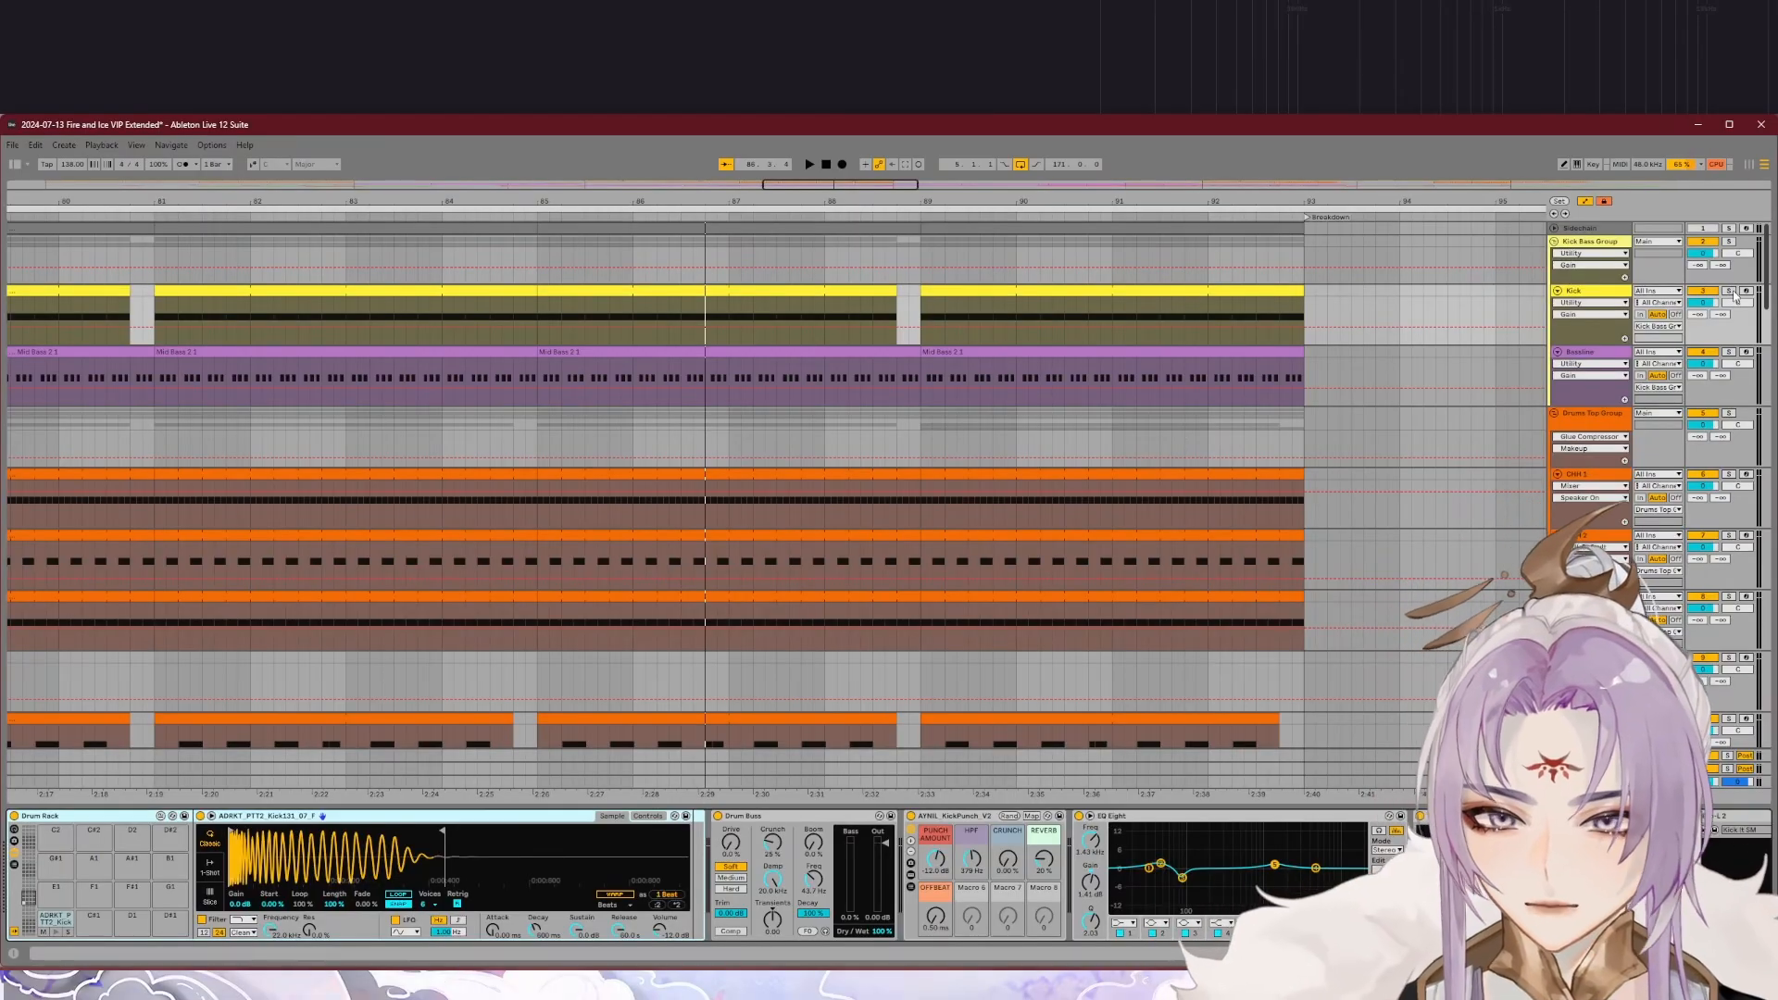
key(space)
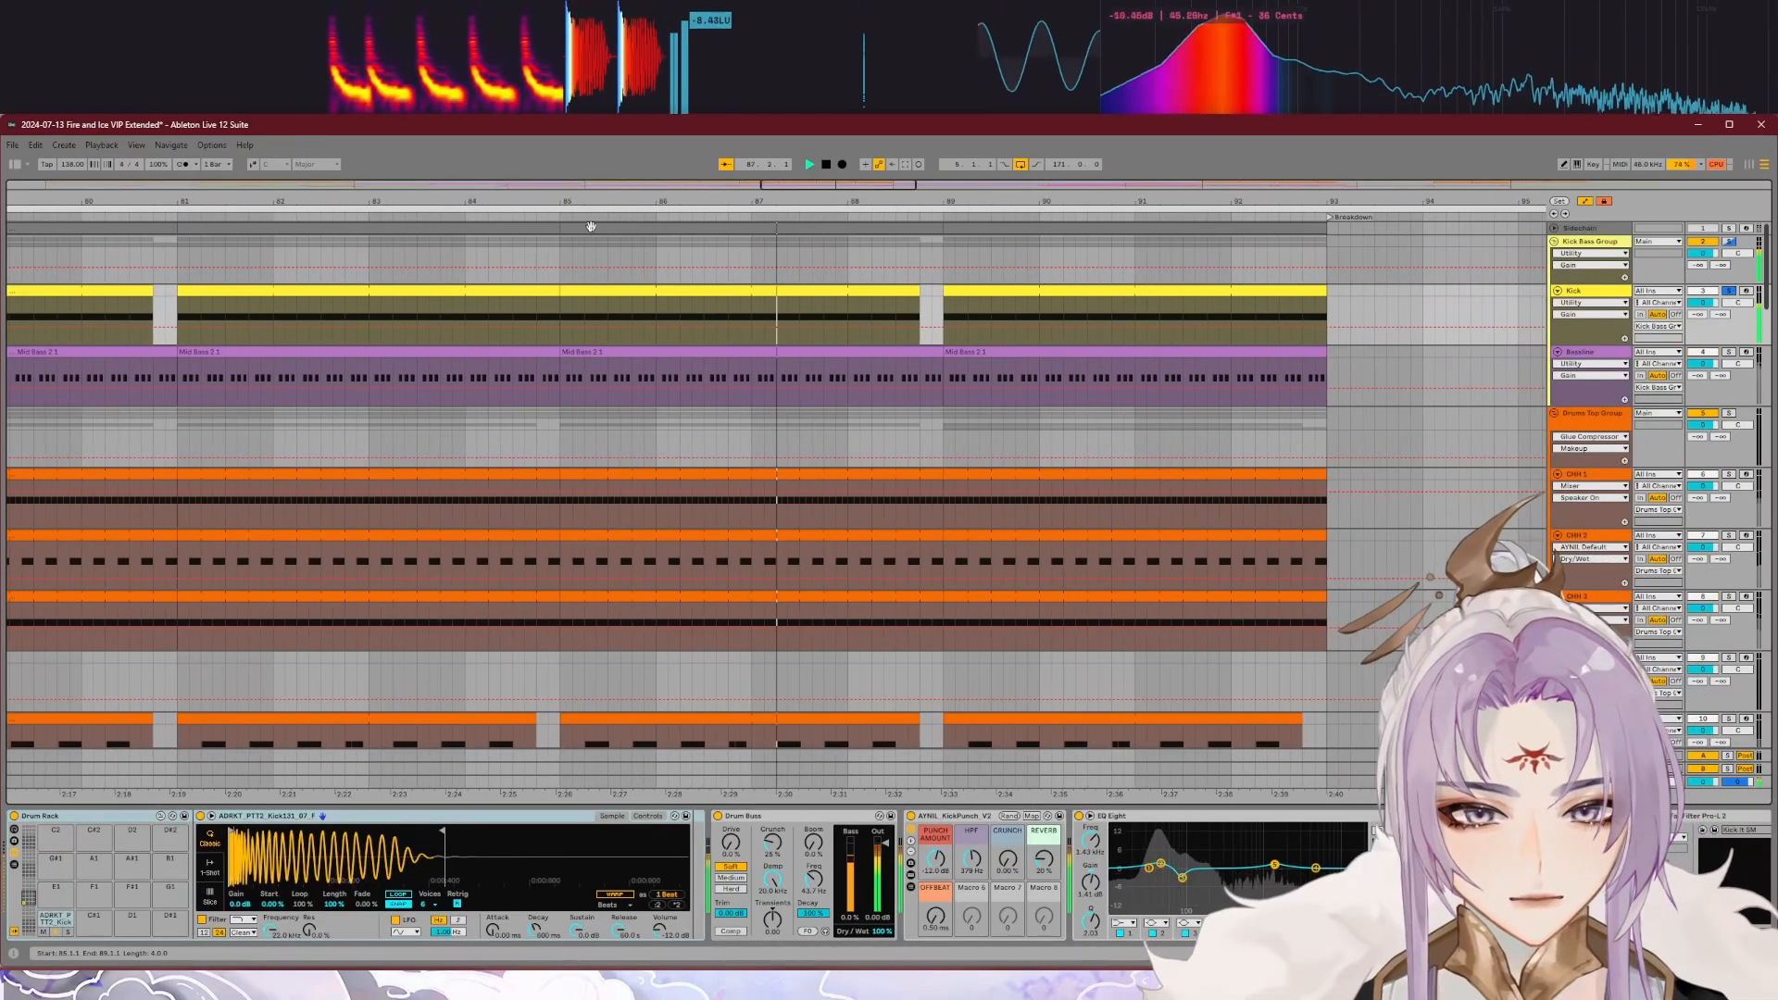
key(space)
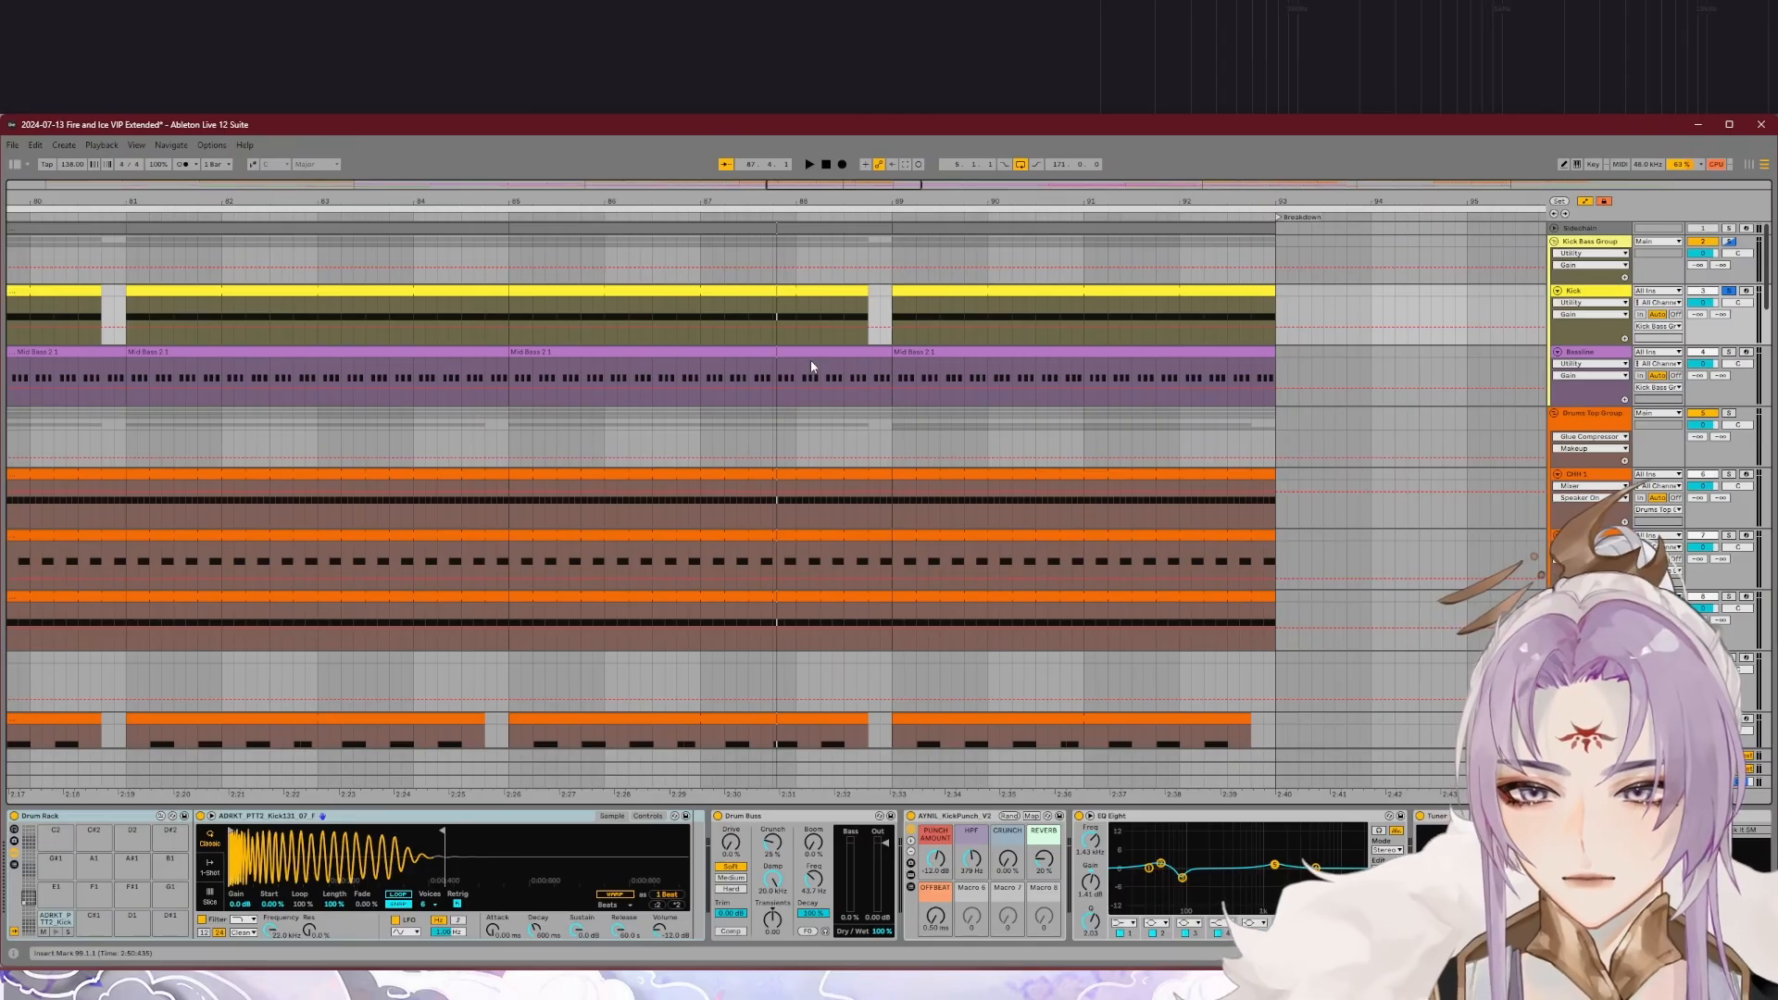
Step: Examine the device chains of the Kick track and the Kick Bass Group from start to end
mouse_move(1565, 954)
mouse_down()
mouse_move(1606, 954)
mouse_move(1588, 954)
mouse_up()
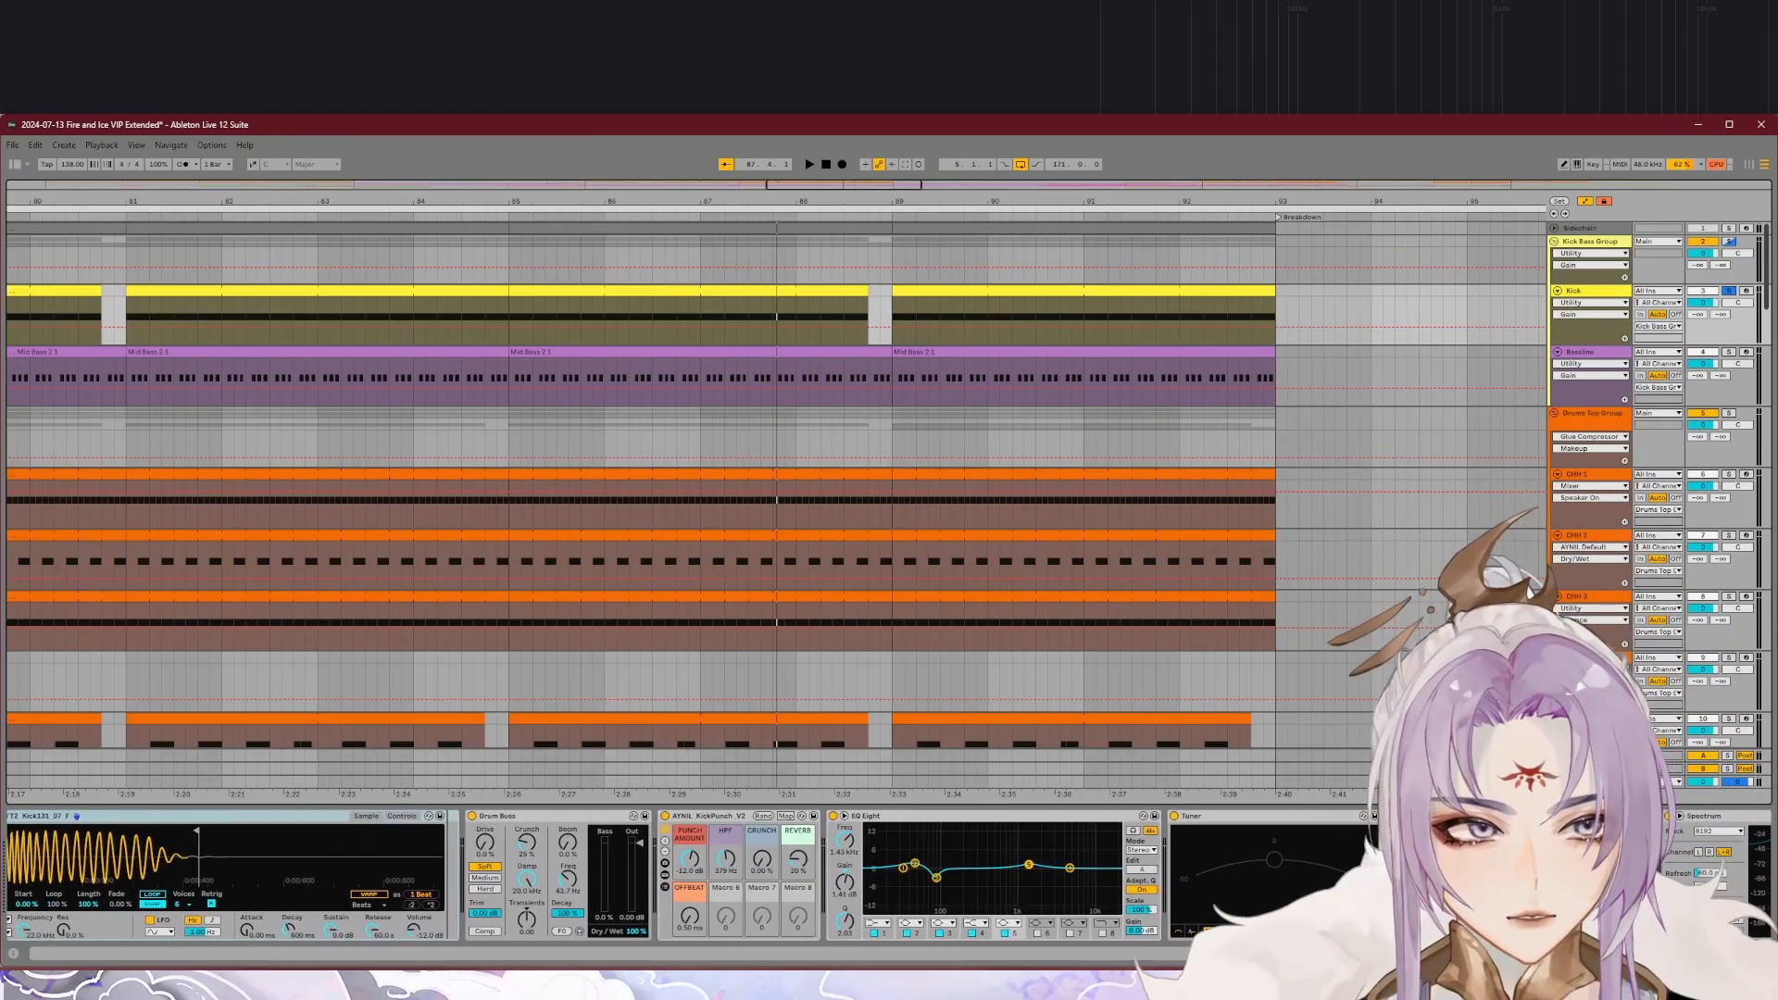
click(1585, 243)
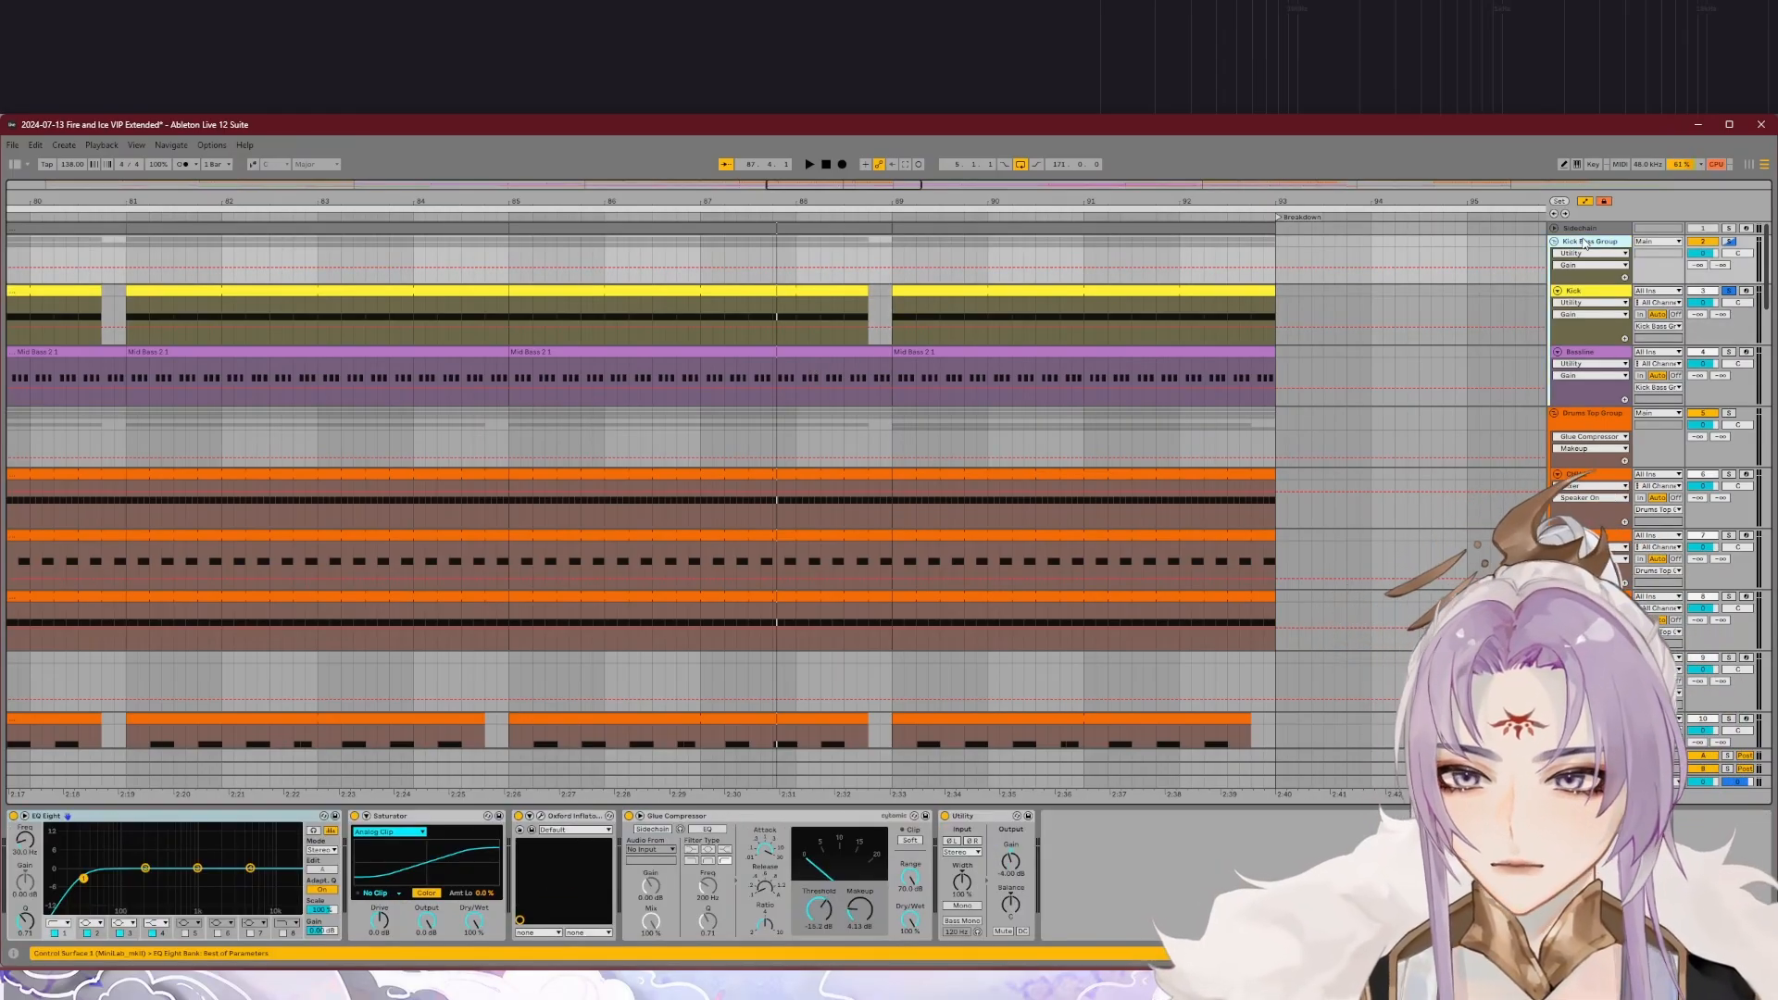
click(1601, 296)
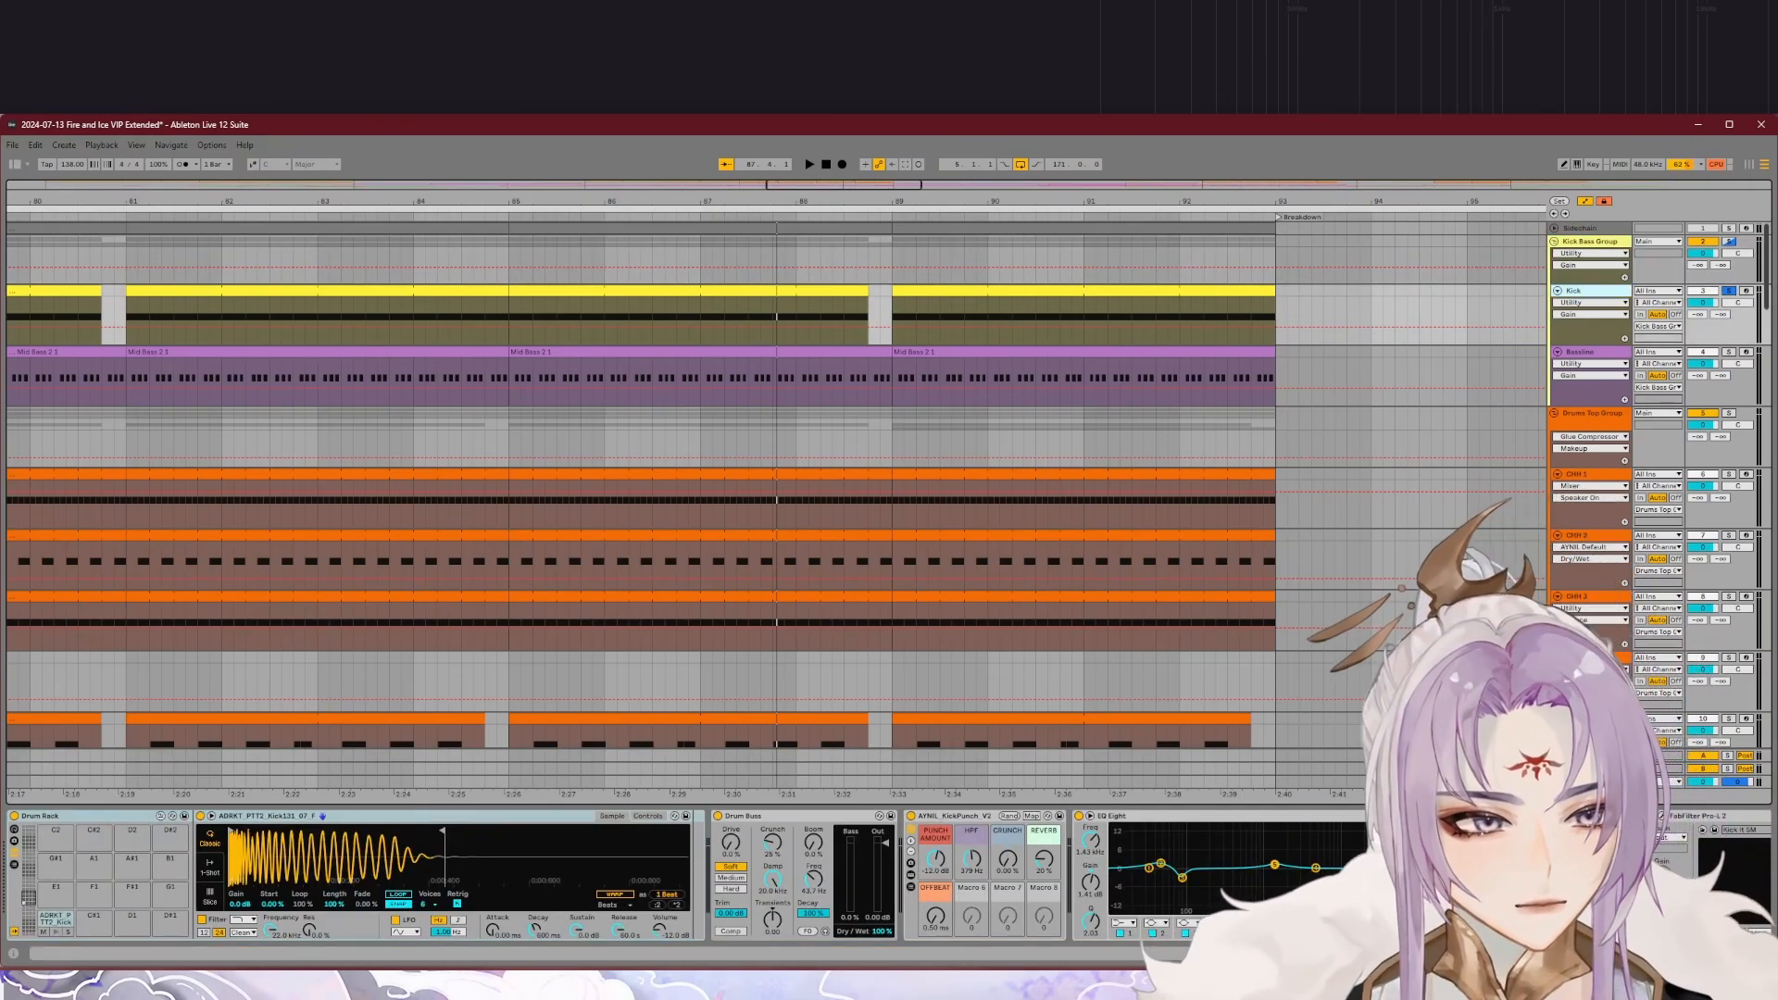
scroll(1389, 878, right, 3)
scroll(889, 875, right, 5)
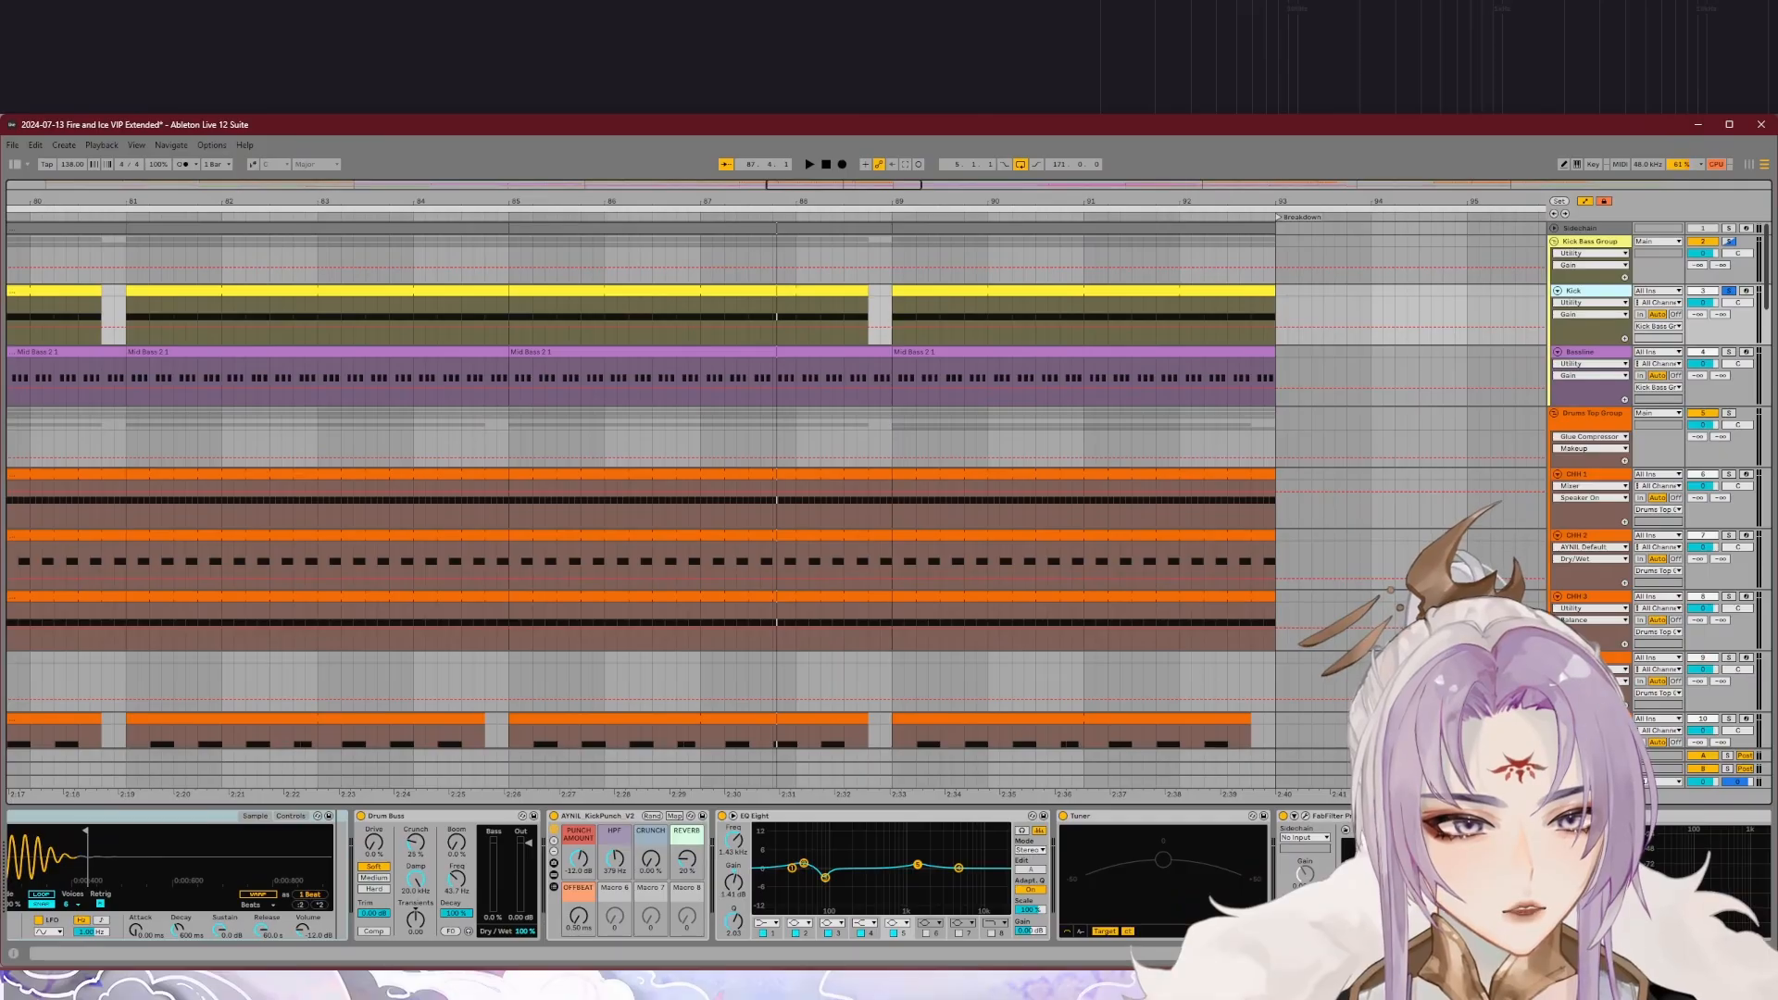
scroll(648, 875, left, 6)
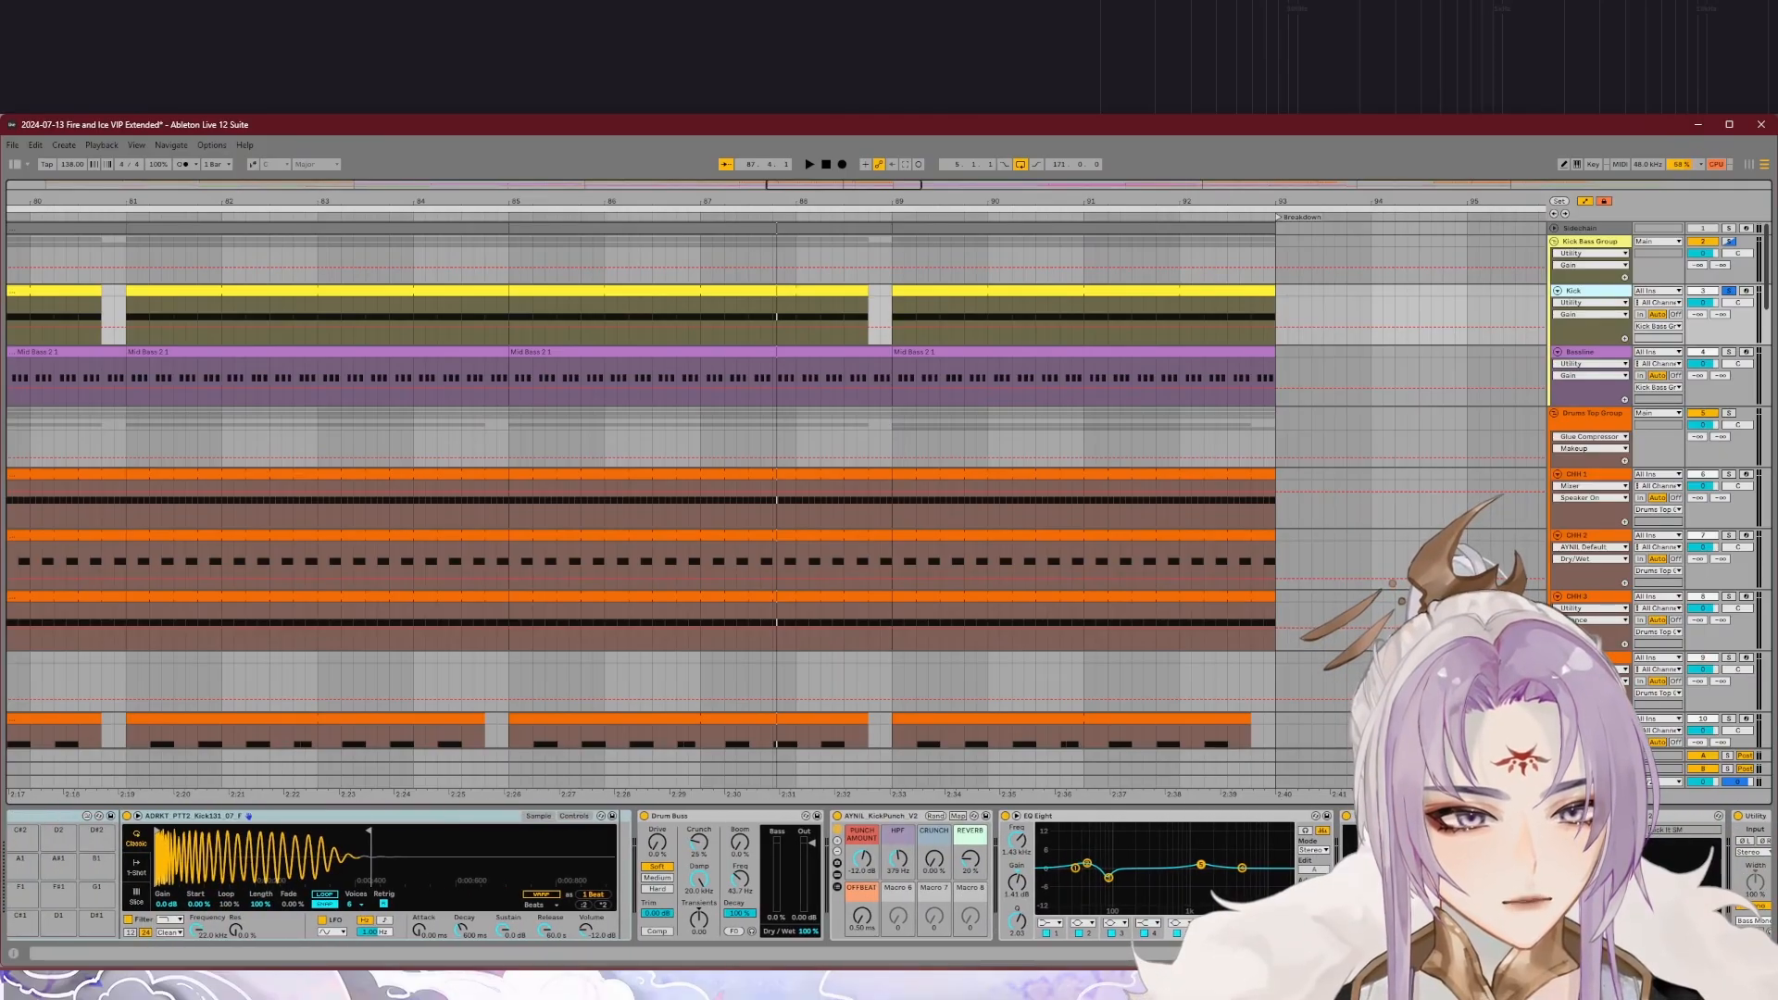
scroll(889, 874, left, 2)
Step: Inspect the Oxford Inflator settings on the Kick Bass Group and play back the soloed Kick track again
click(1589, 242)
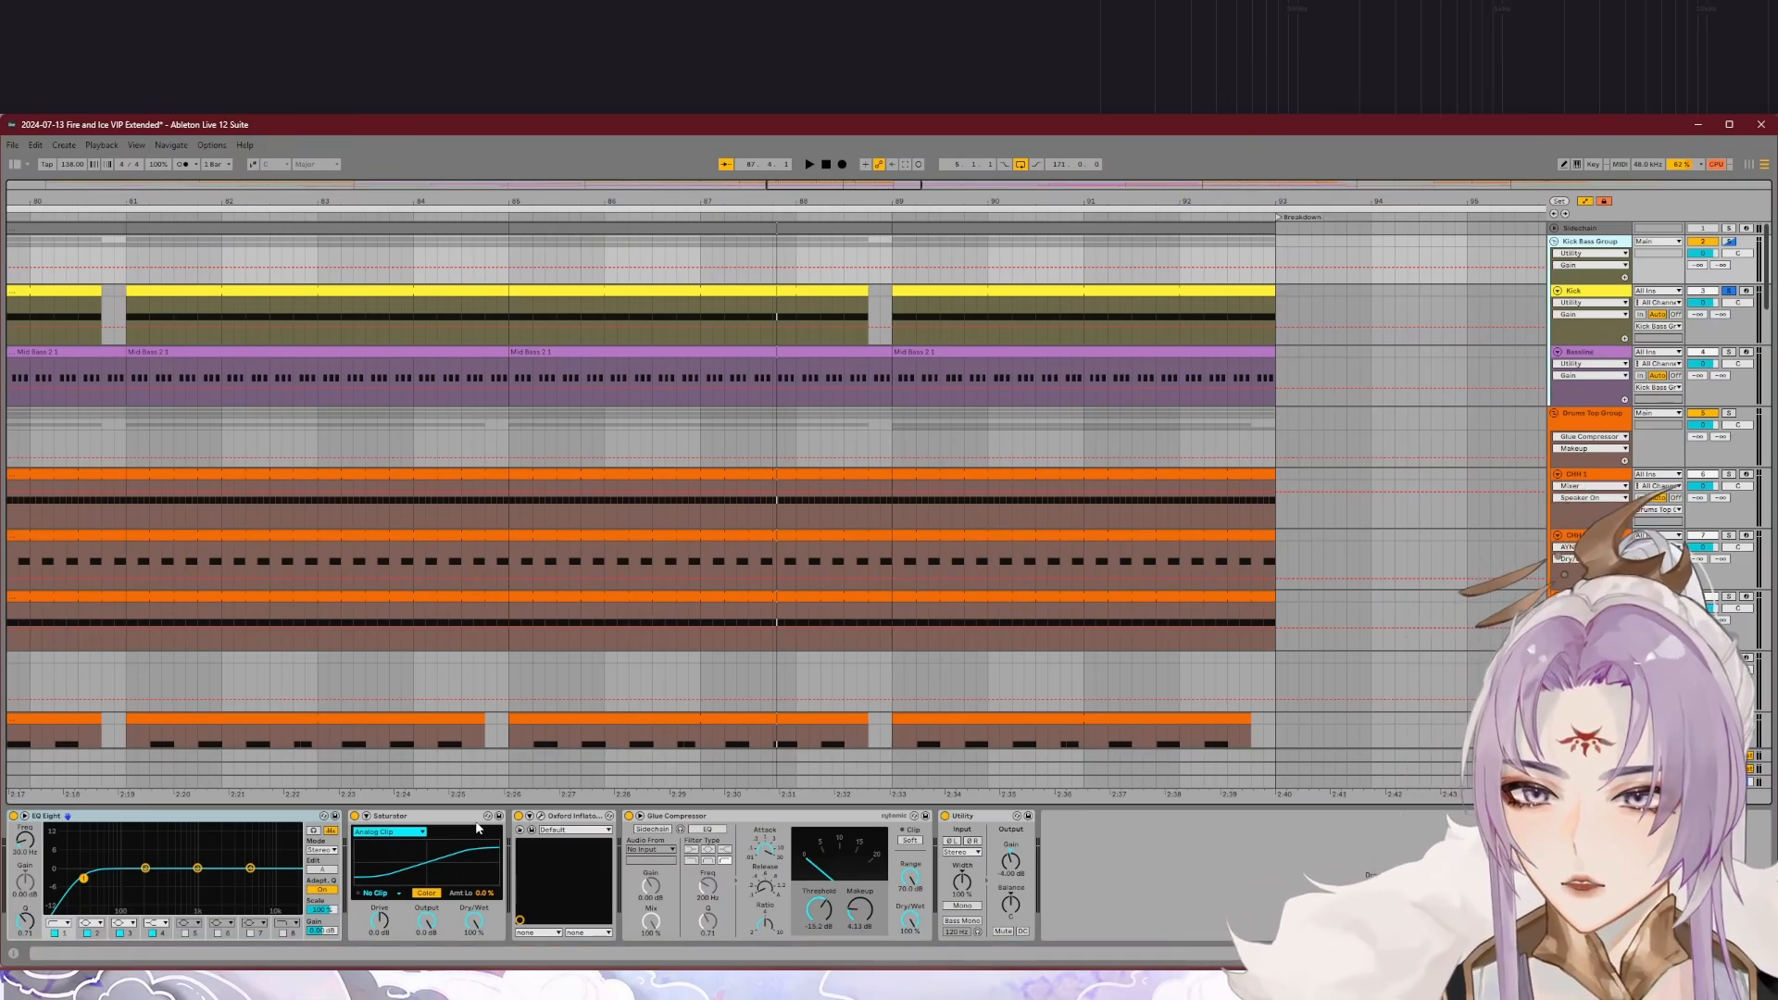
click(540, 816)
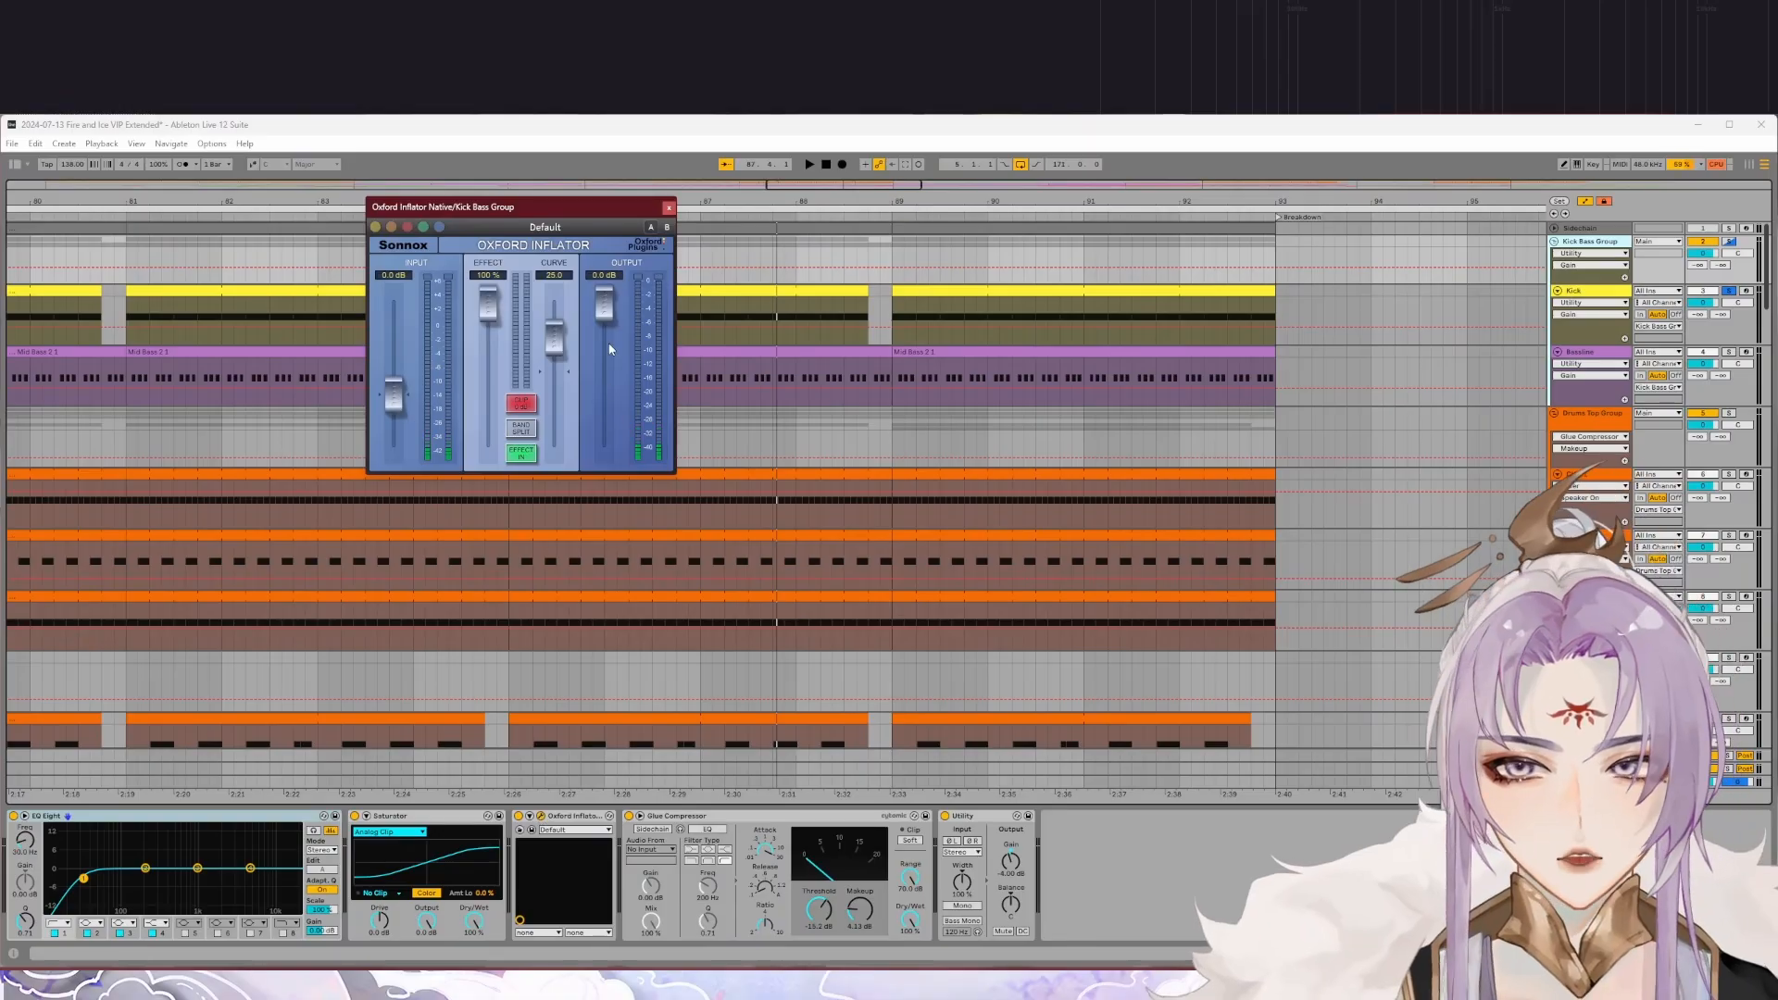
click(669, 207)
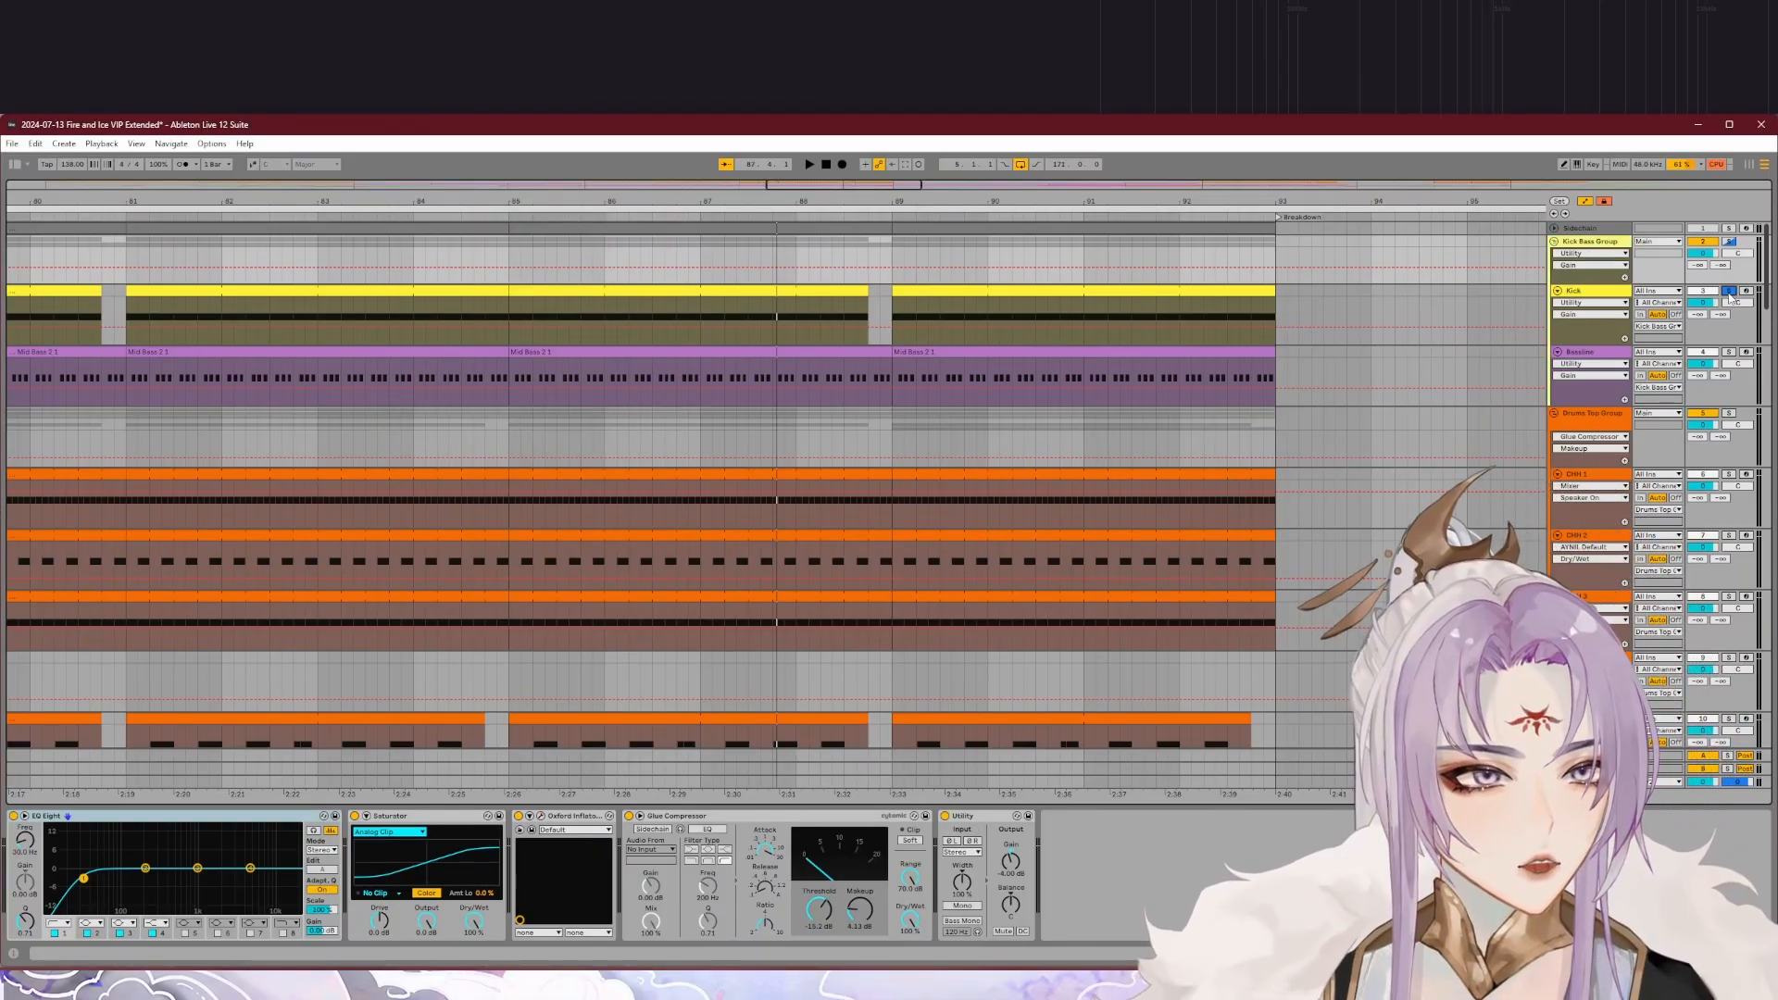
click(1586, 290)
click(614, 219)
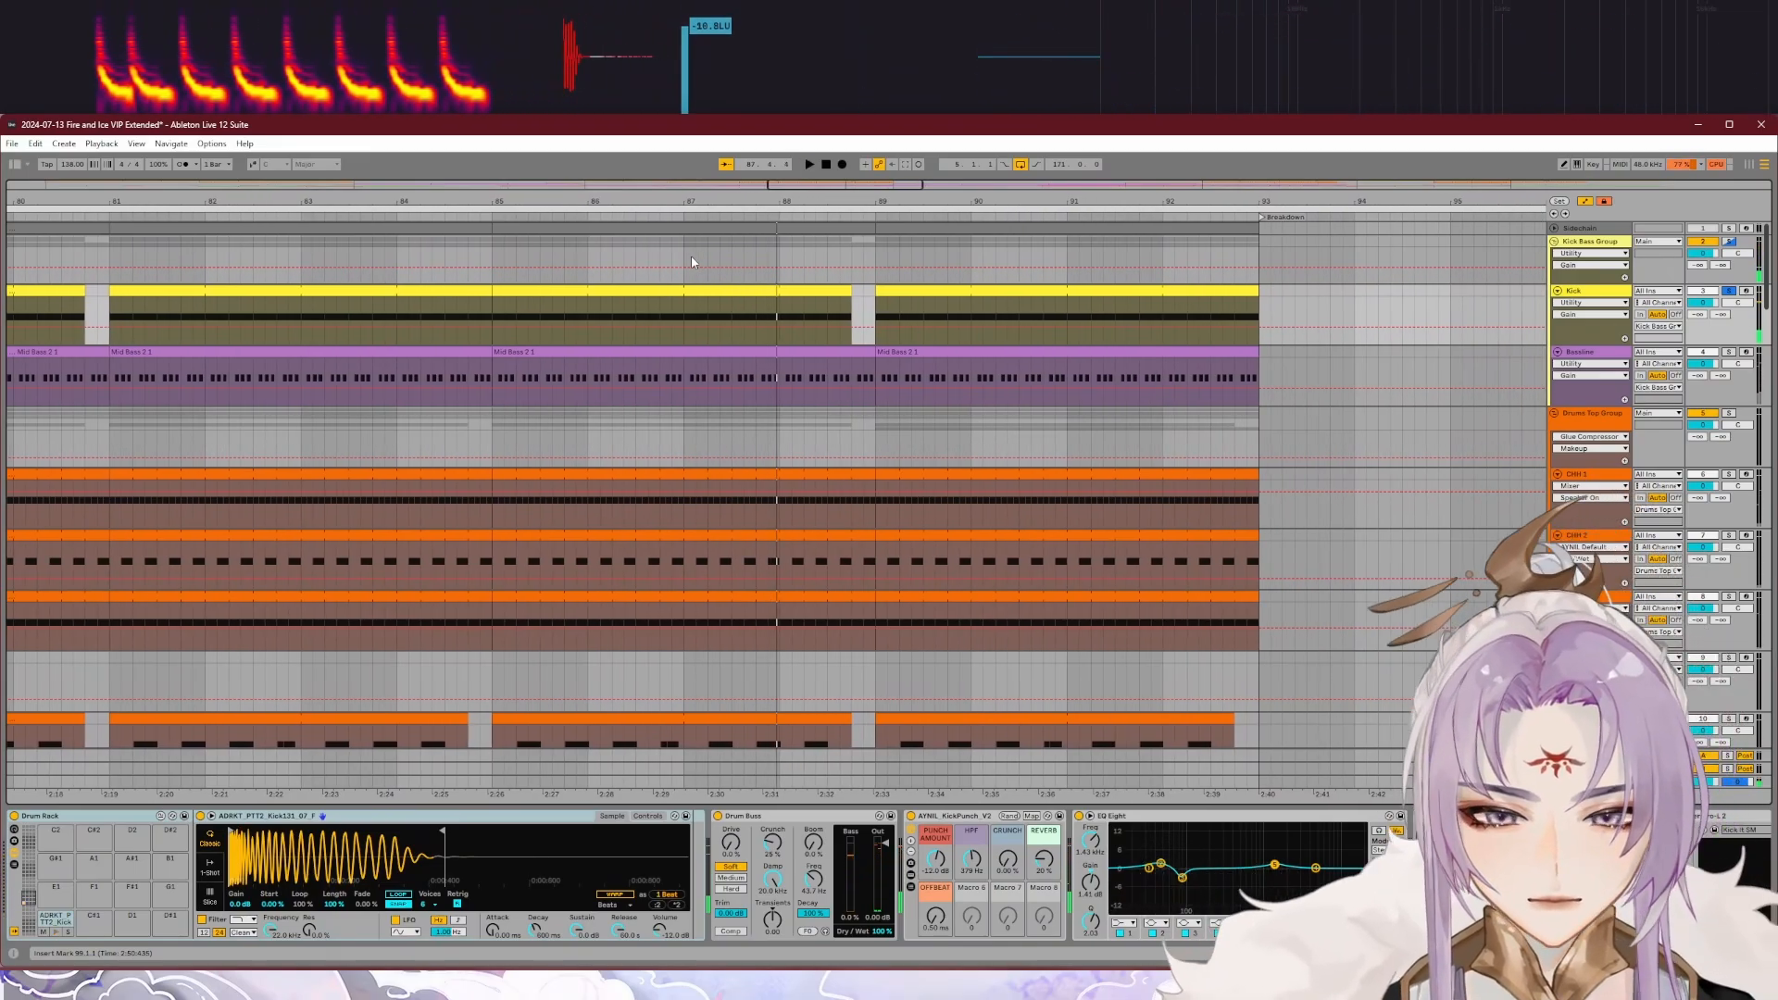
Step: Solo the Bassline track, open the notes of its Mid Bass clip starting at bar 85, and play it back
click(1656, 365)
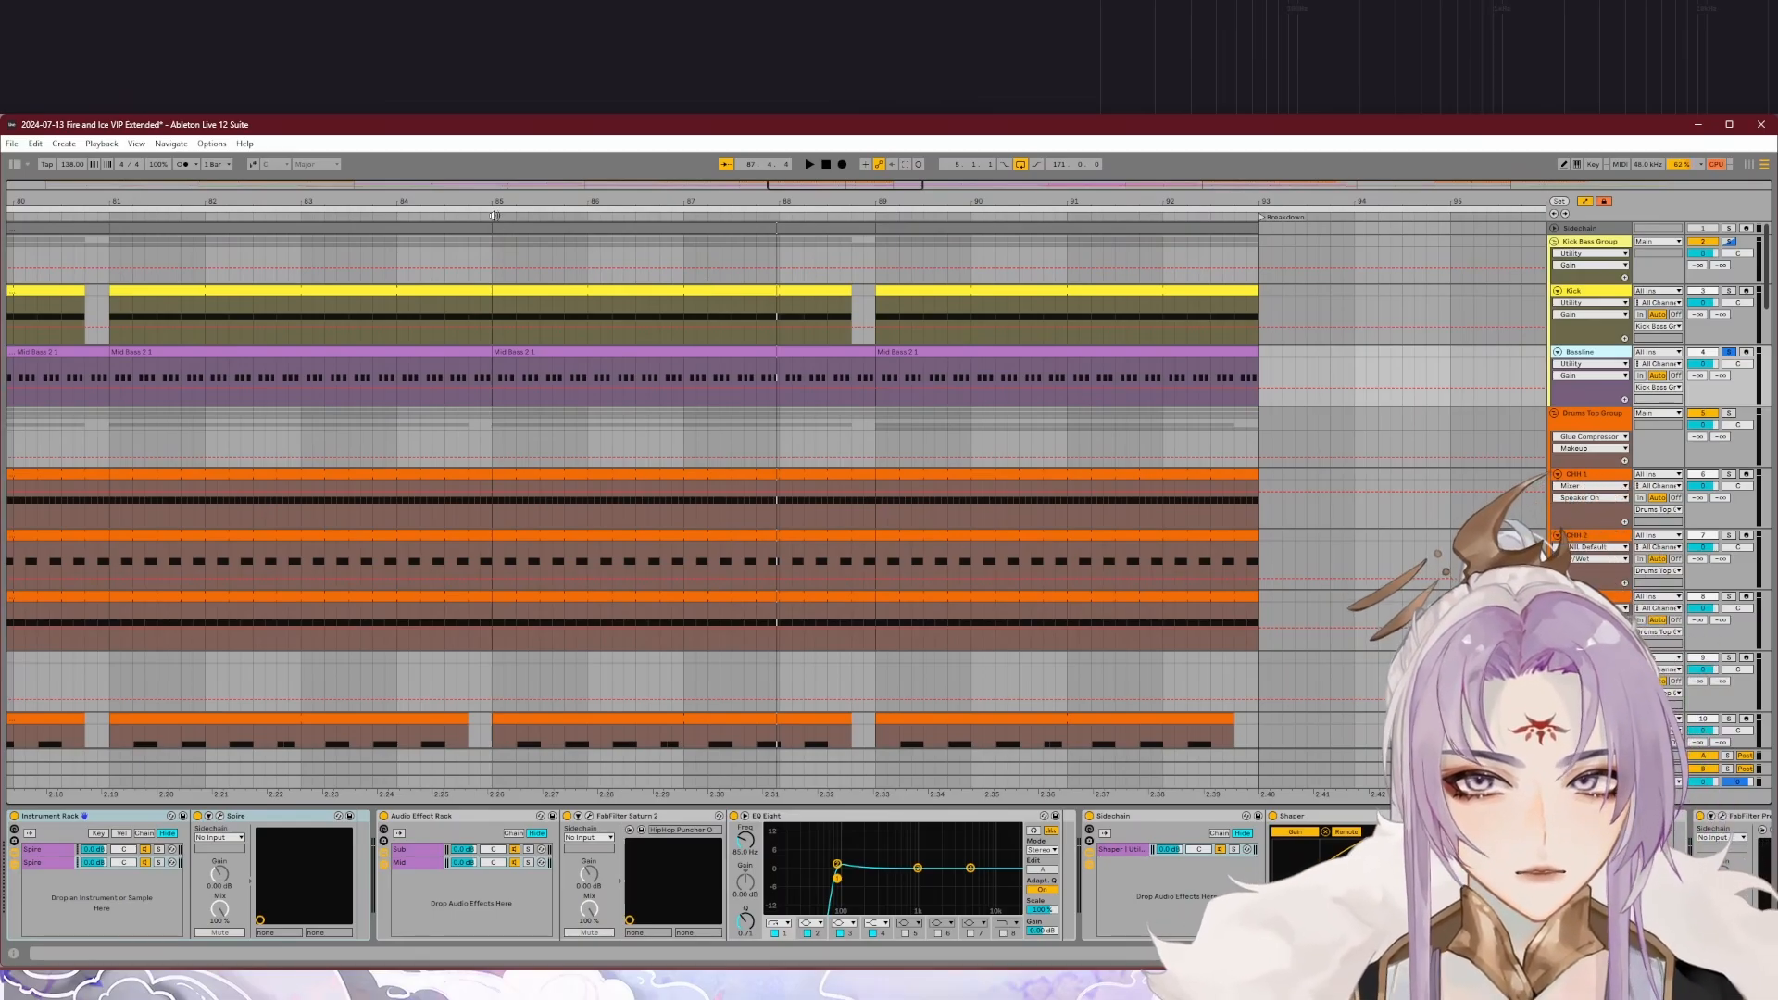
click(590, 355)
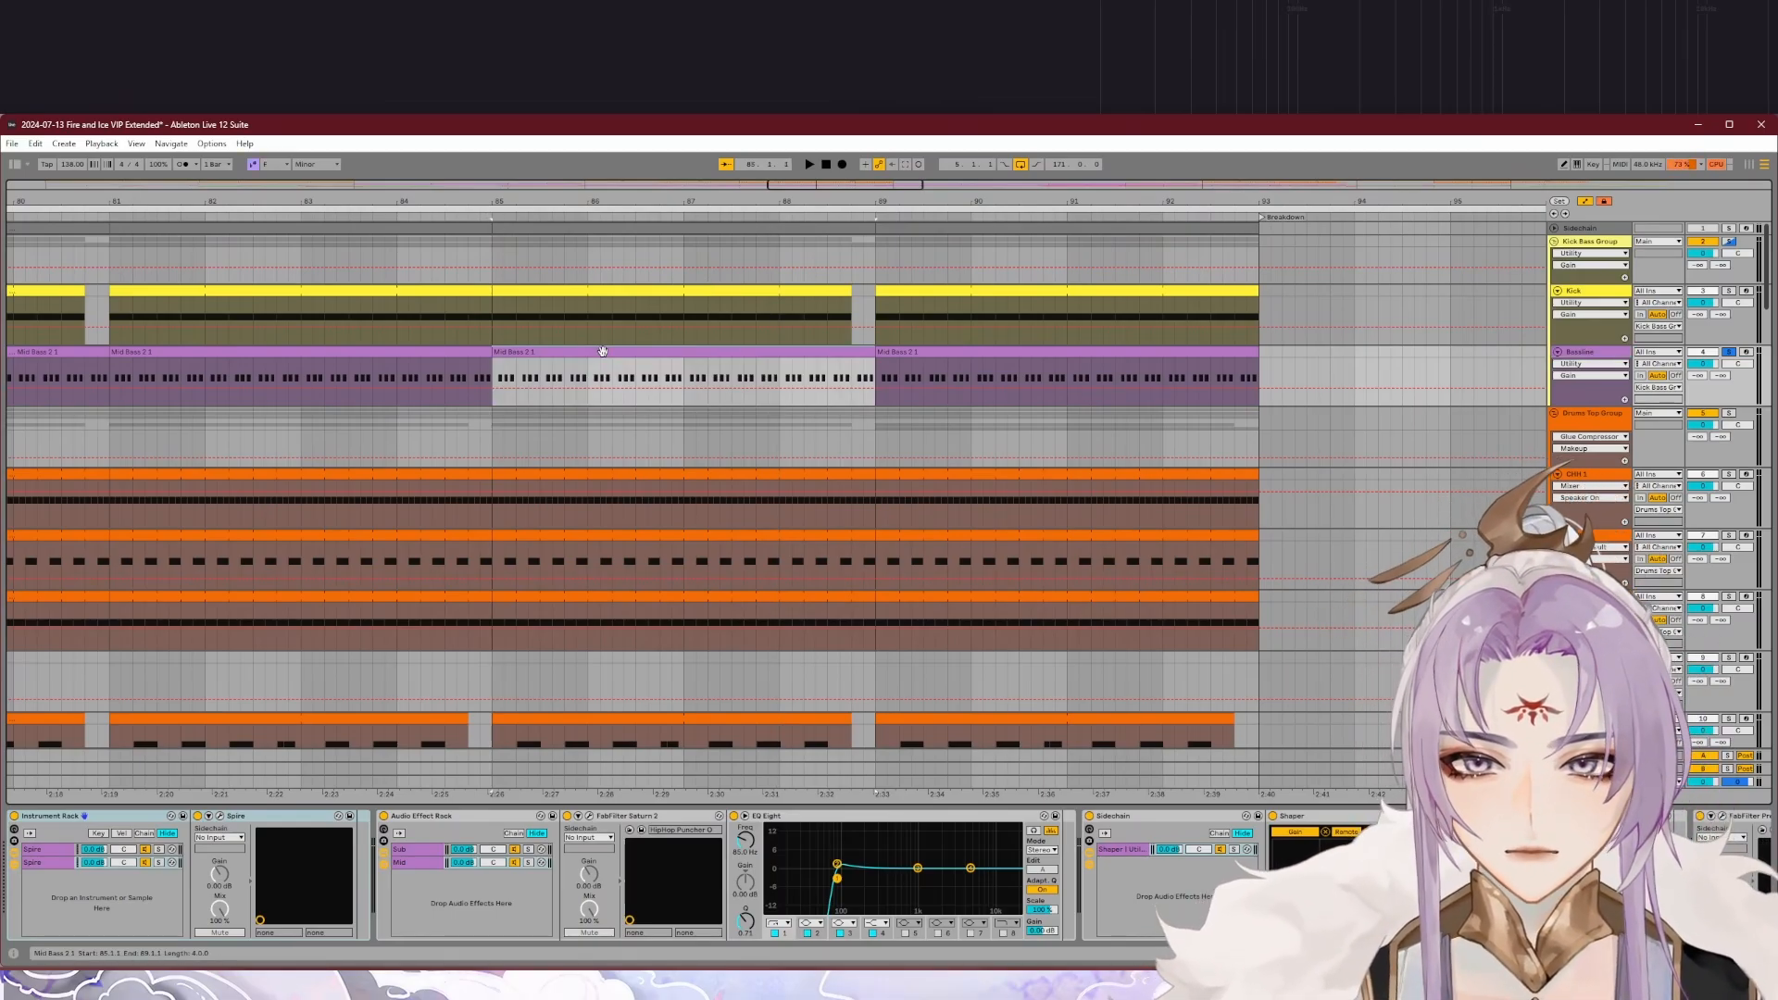
double_click(602, 351)
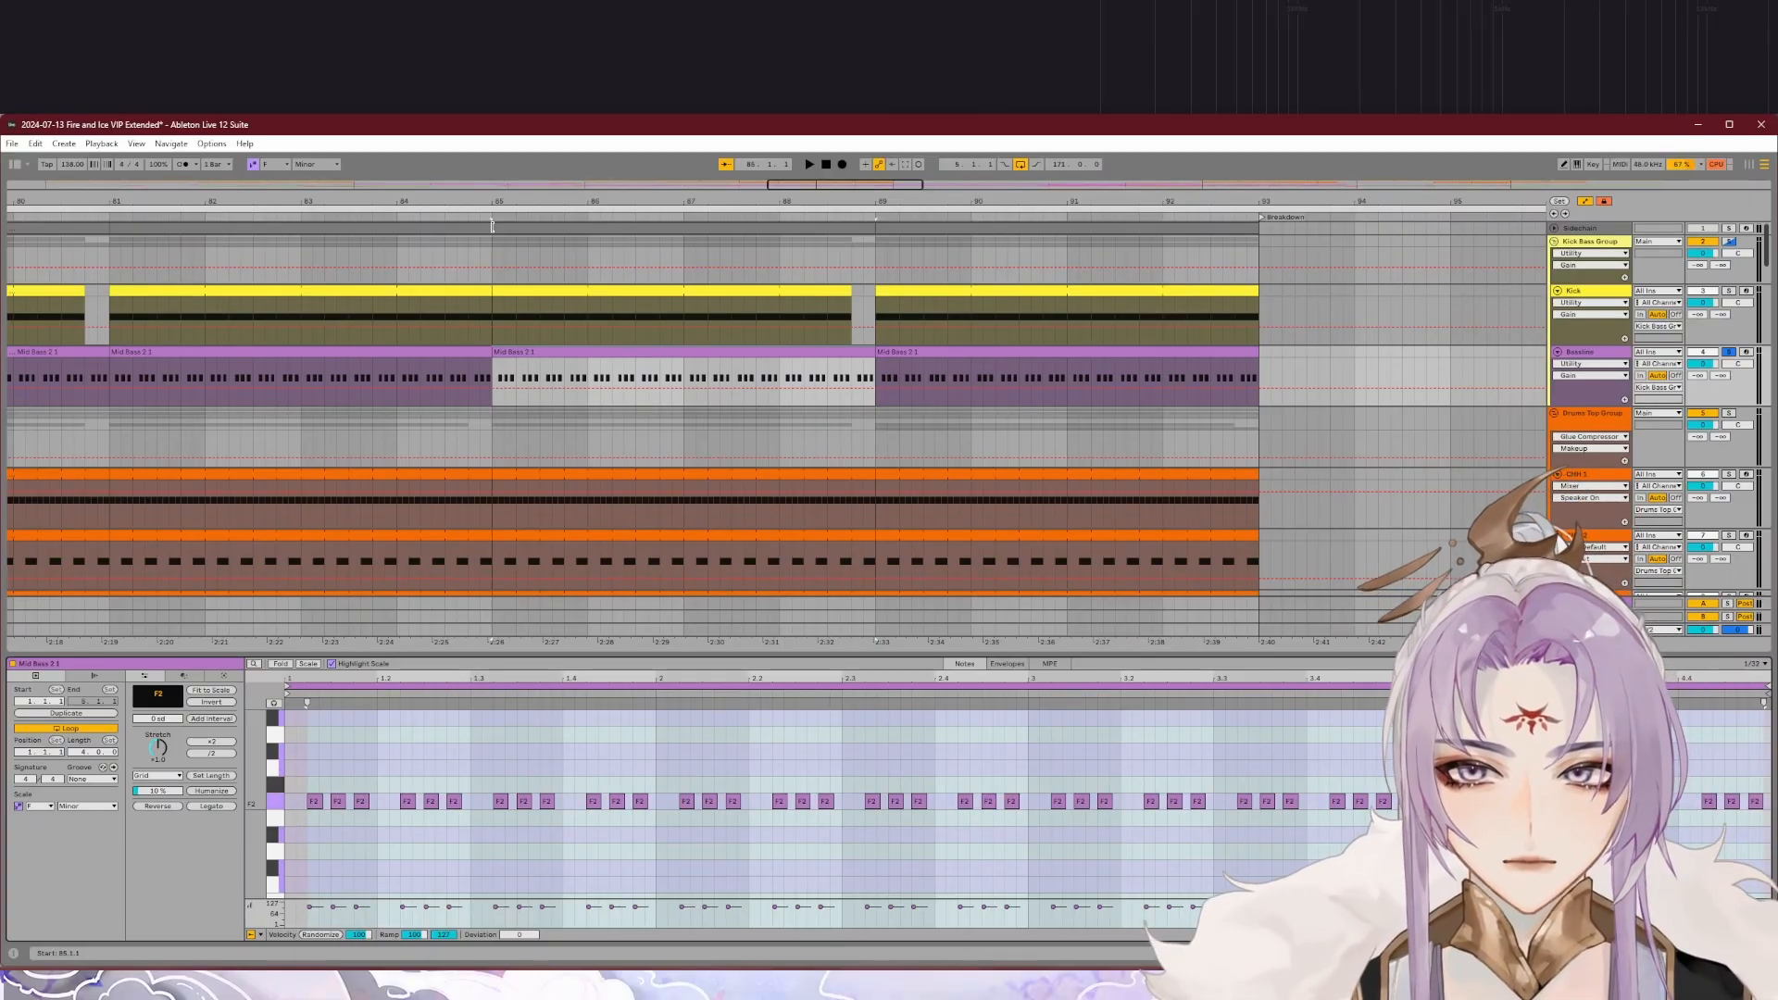
key(space)
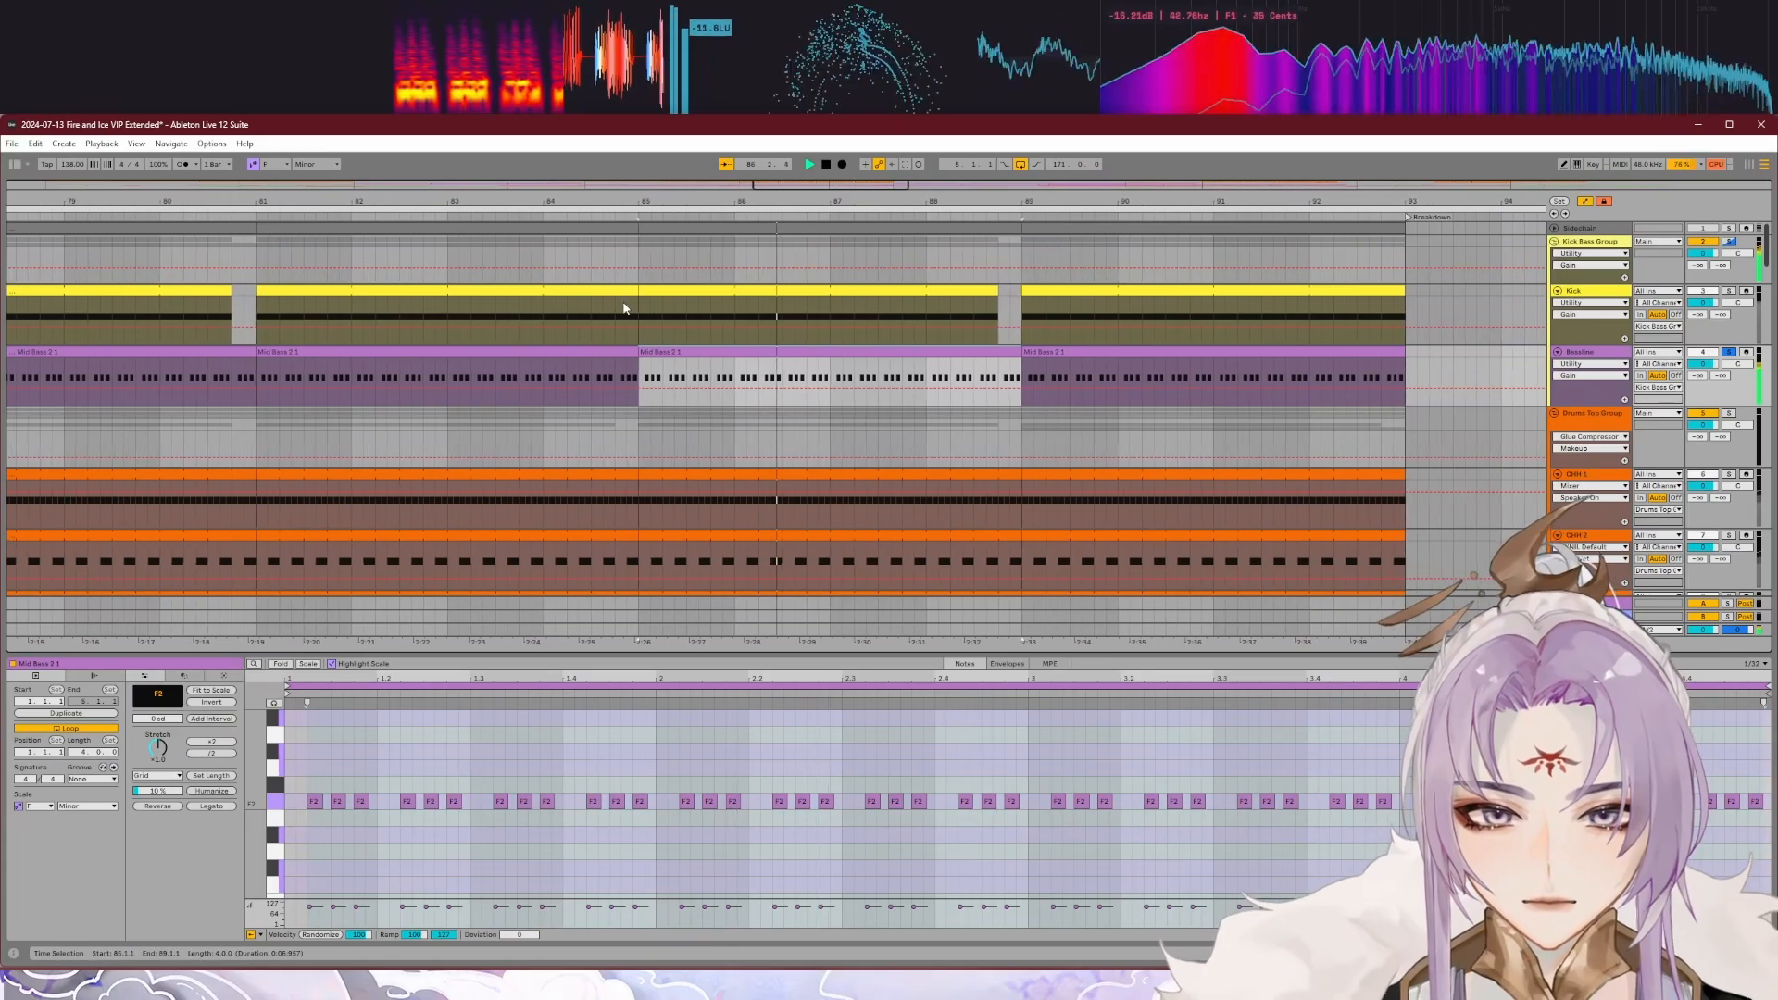
key(space)
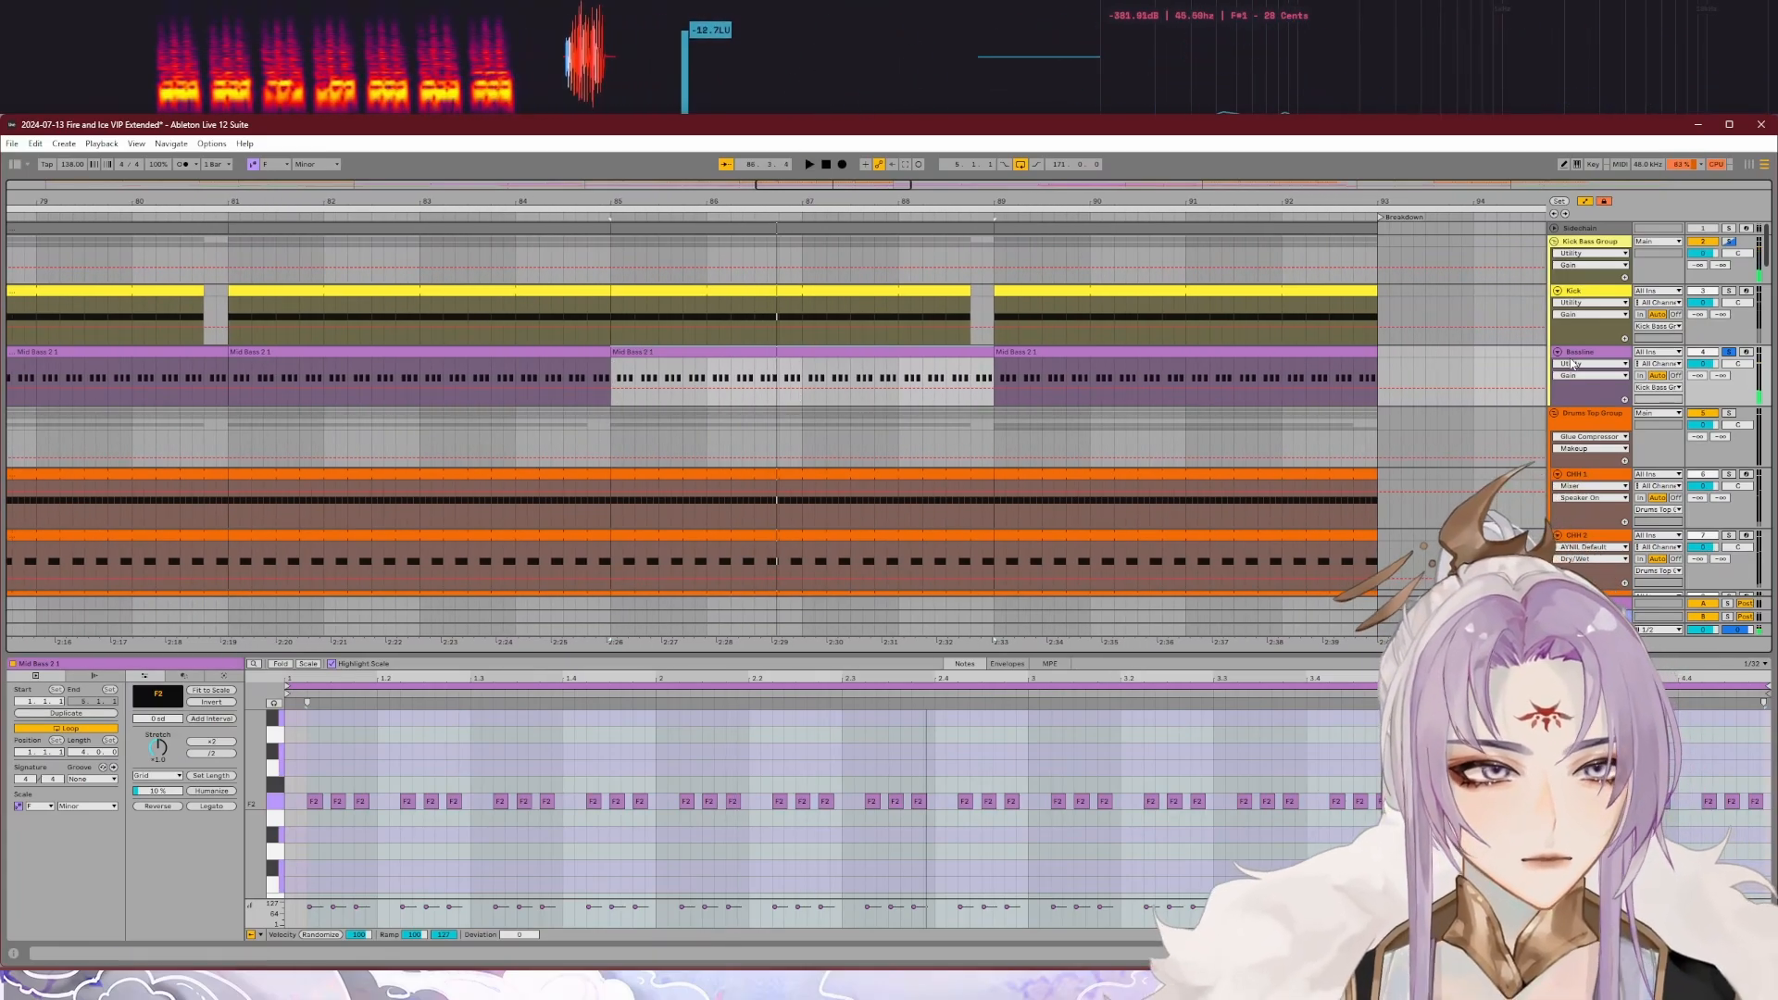
Step: Show the Bassline track's devices and inspect the Spire synth in the second chain of its Instrument Rack
click(1583, 355)
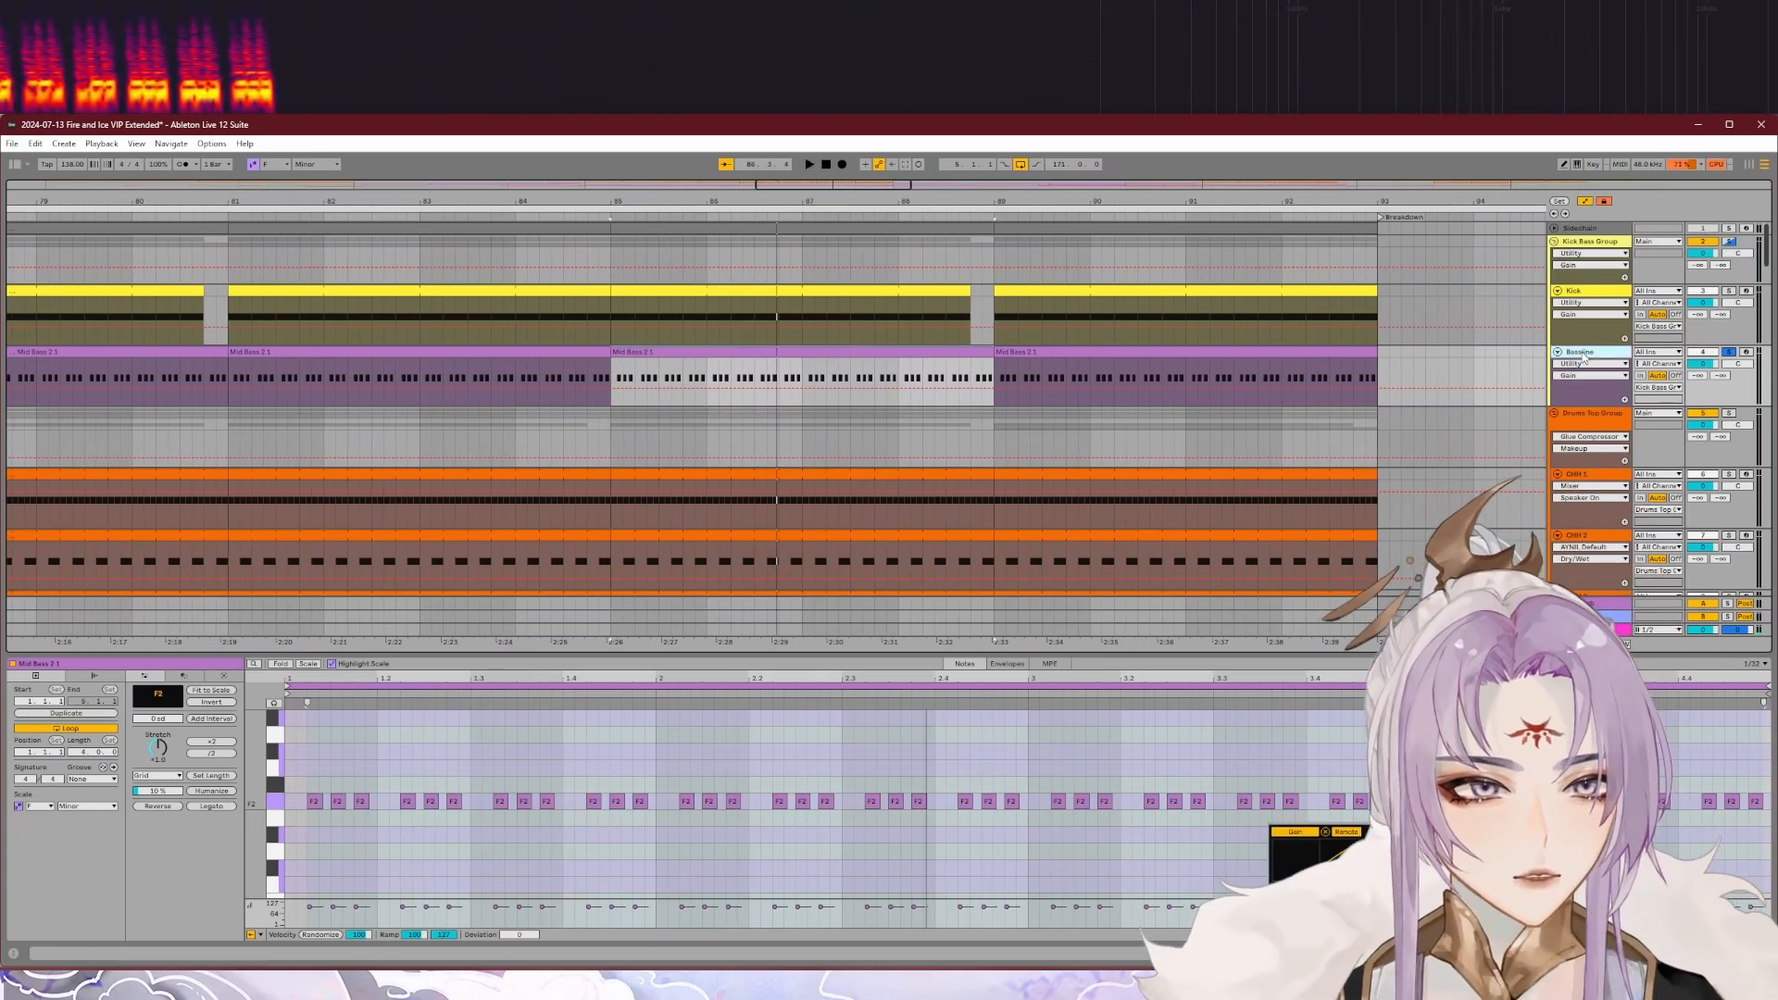
double_click(1584, 355)
click(222, 817)
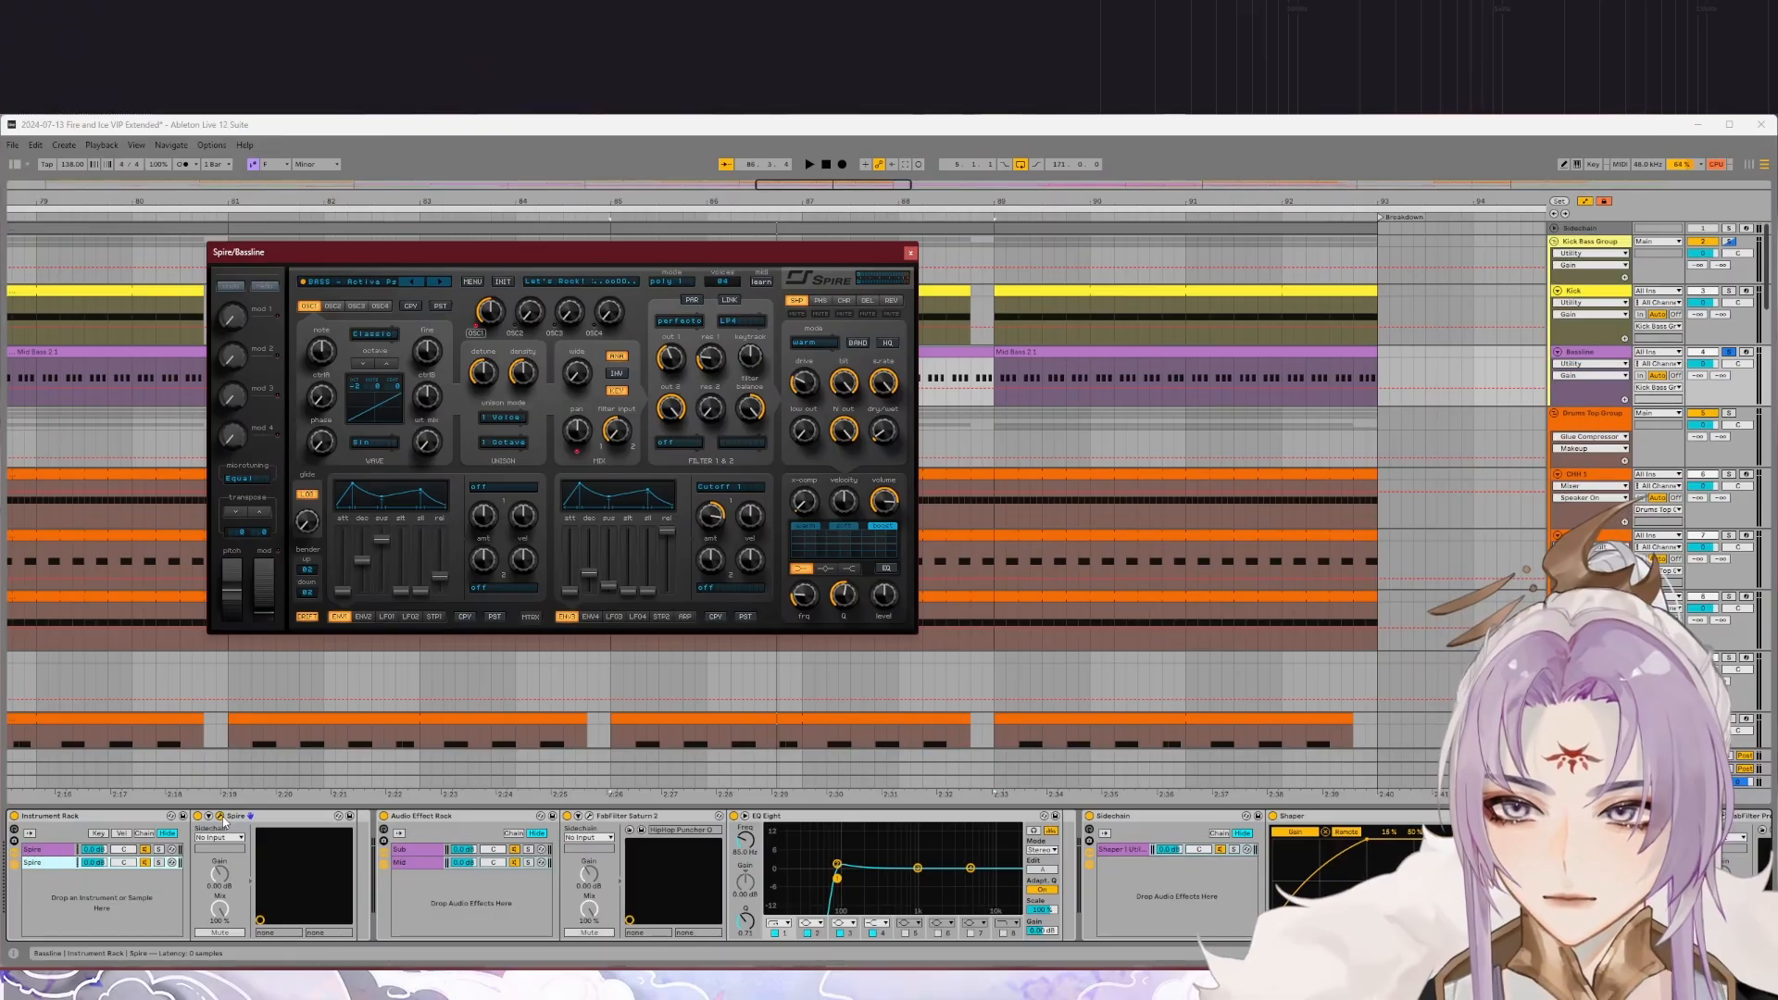
click(909, 255)
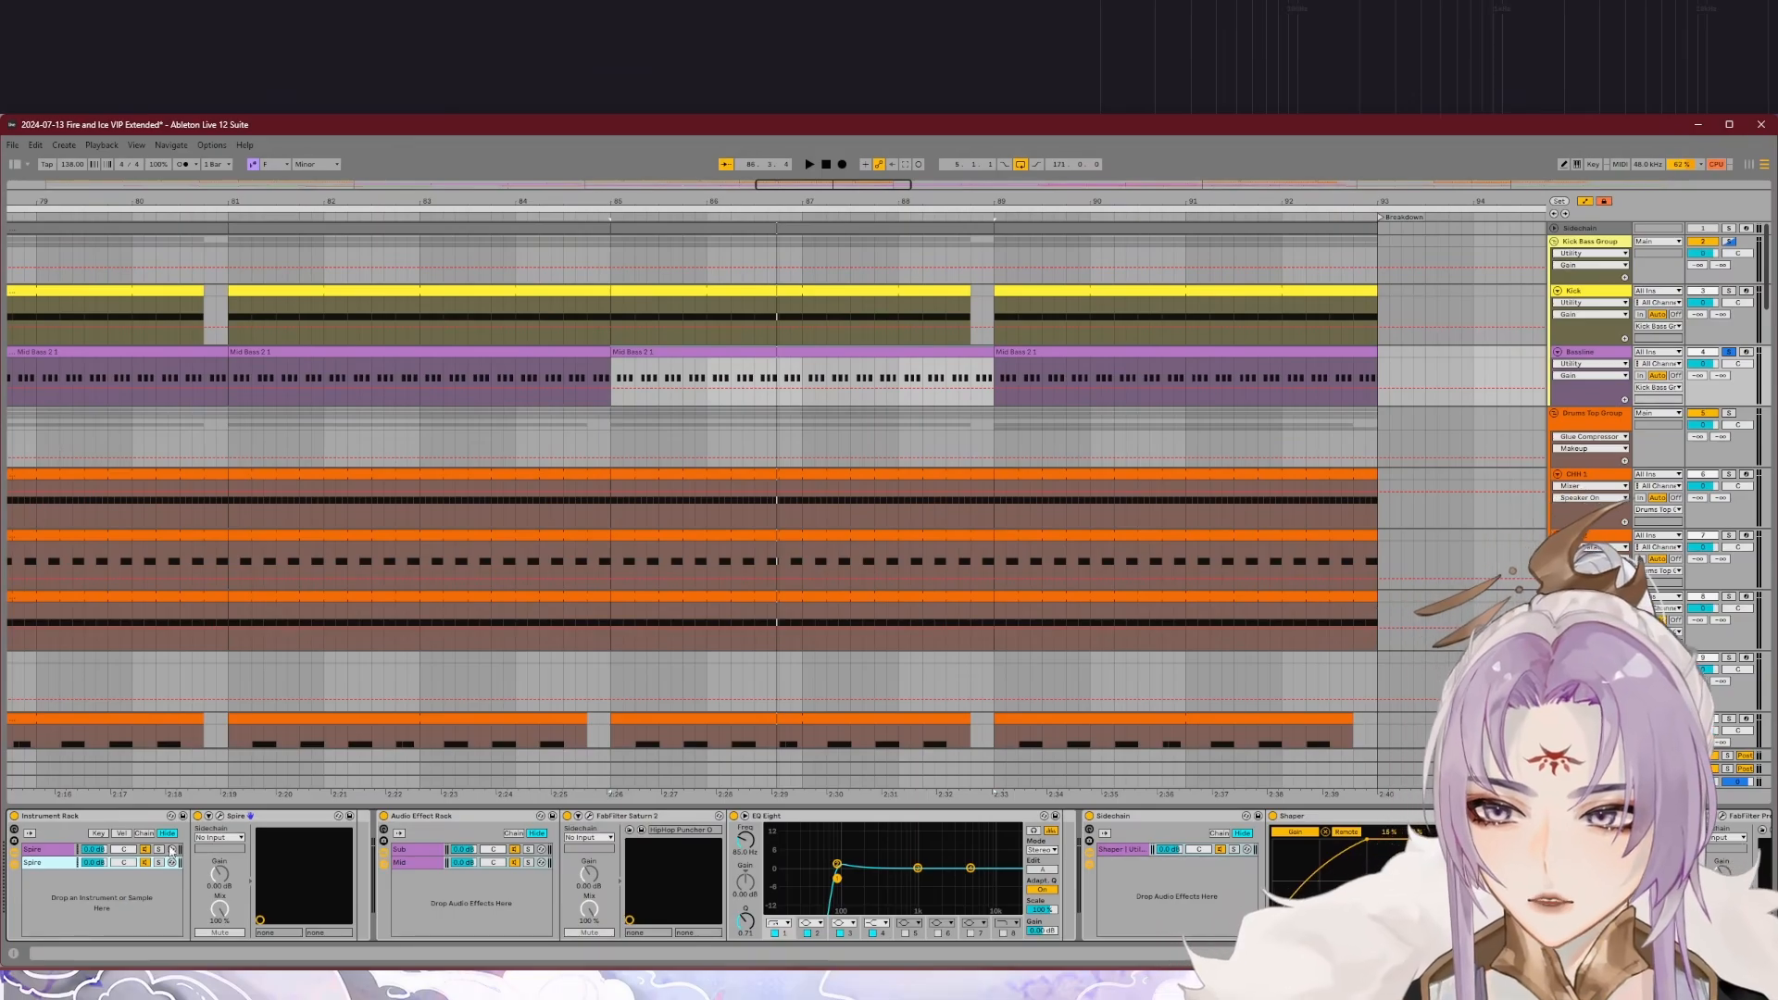
Step: Inspect the first chain's Spire synth and compare it with the second chain's Spire settings
click(52, 849)
click(220, 816)
drag(1391, 398, 1027, 293)
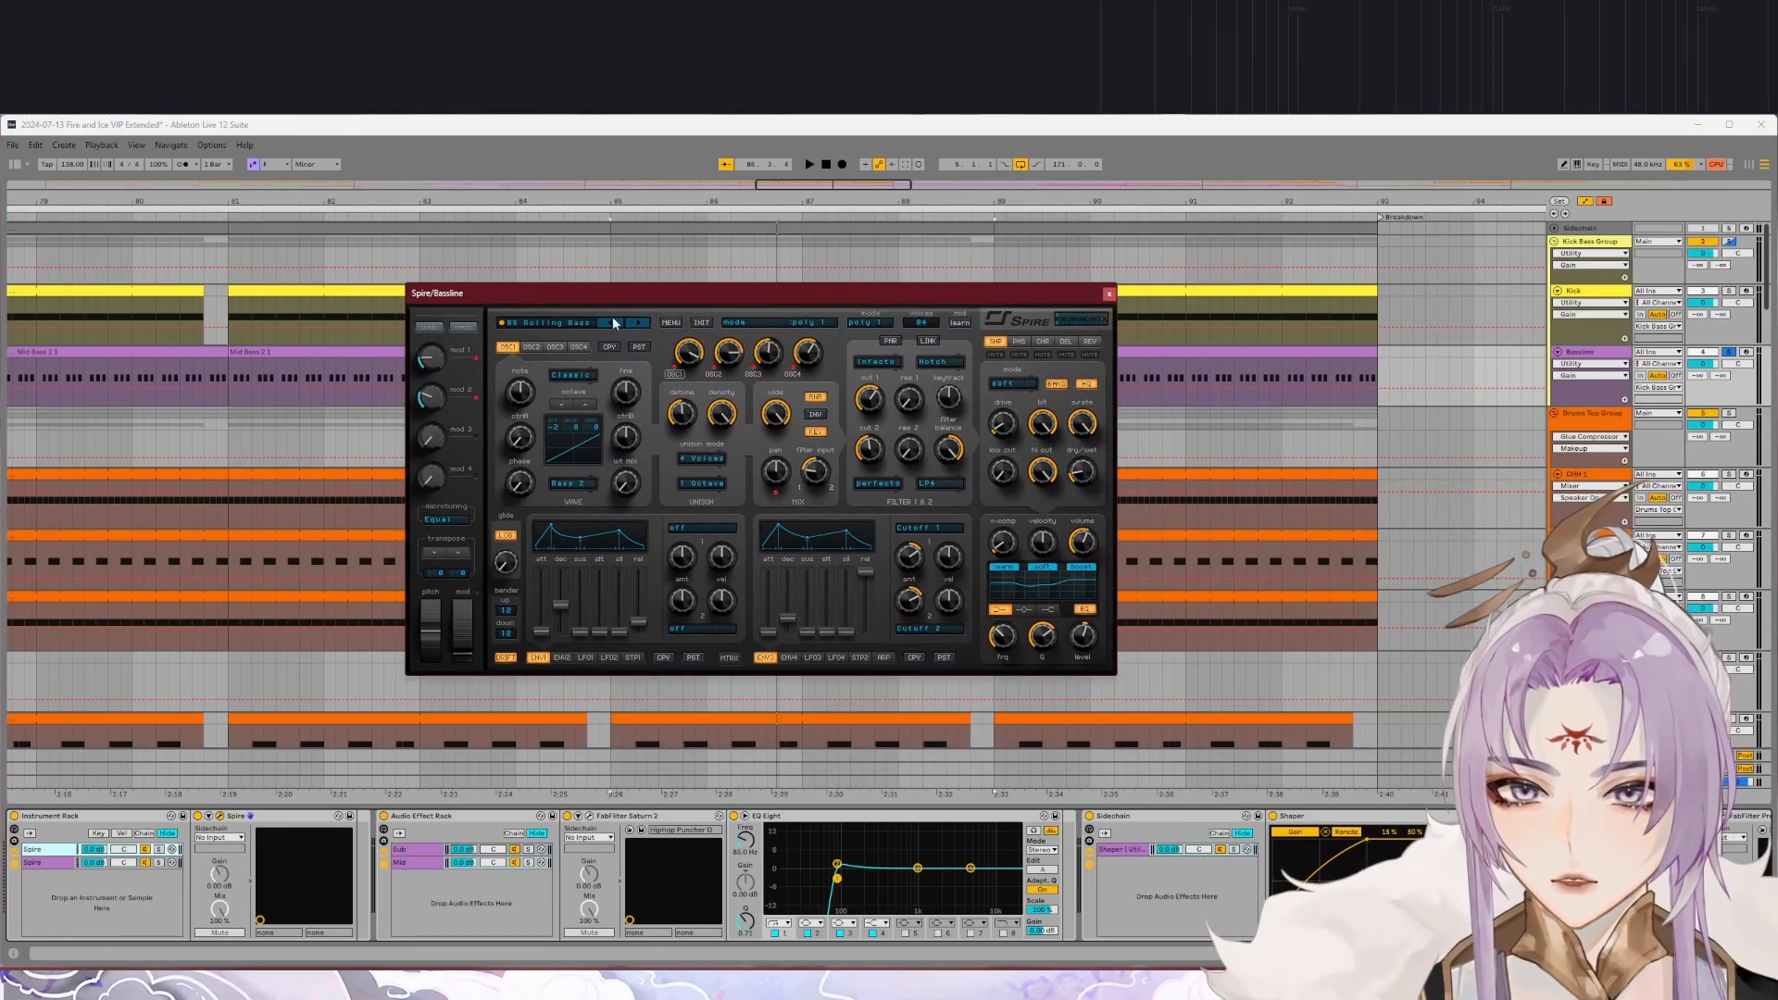
click(1108, 295)
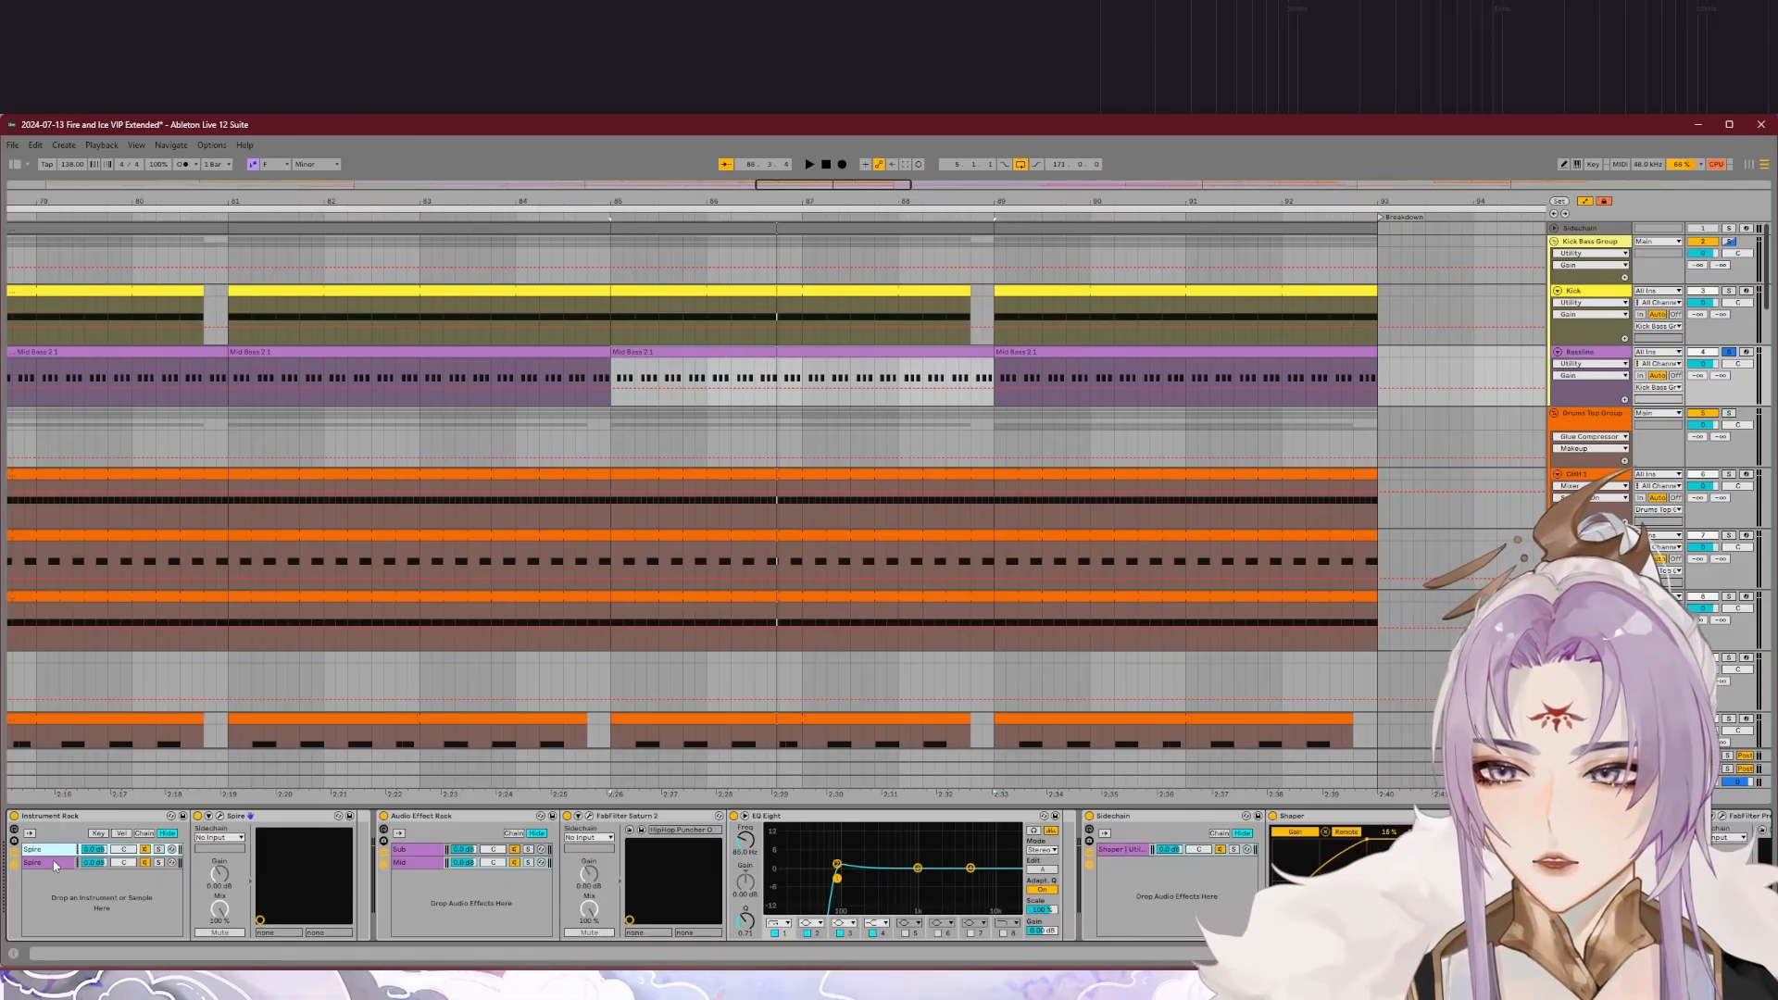
click(220, 816)
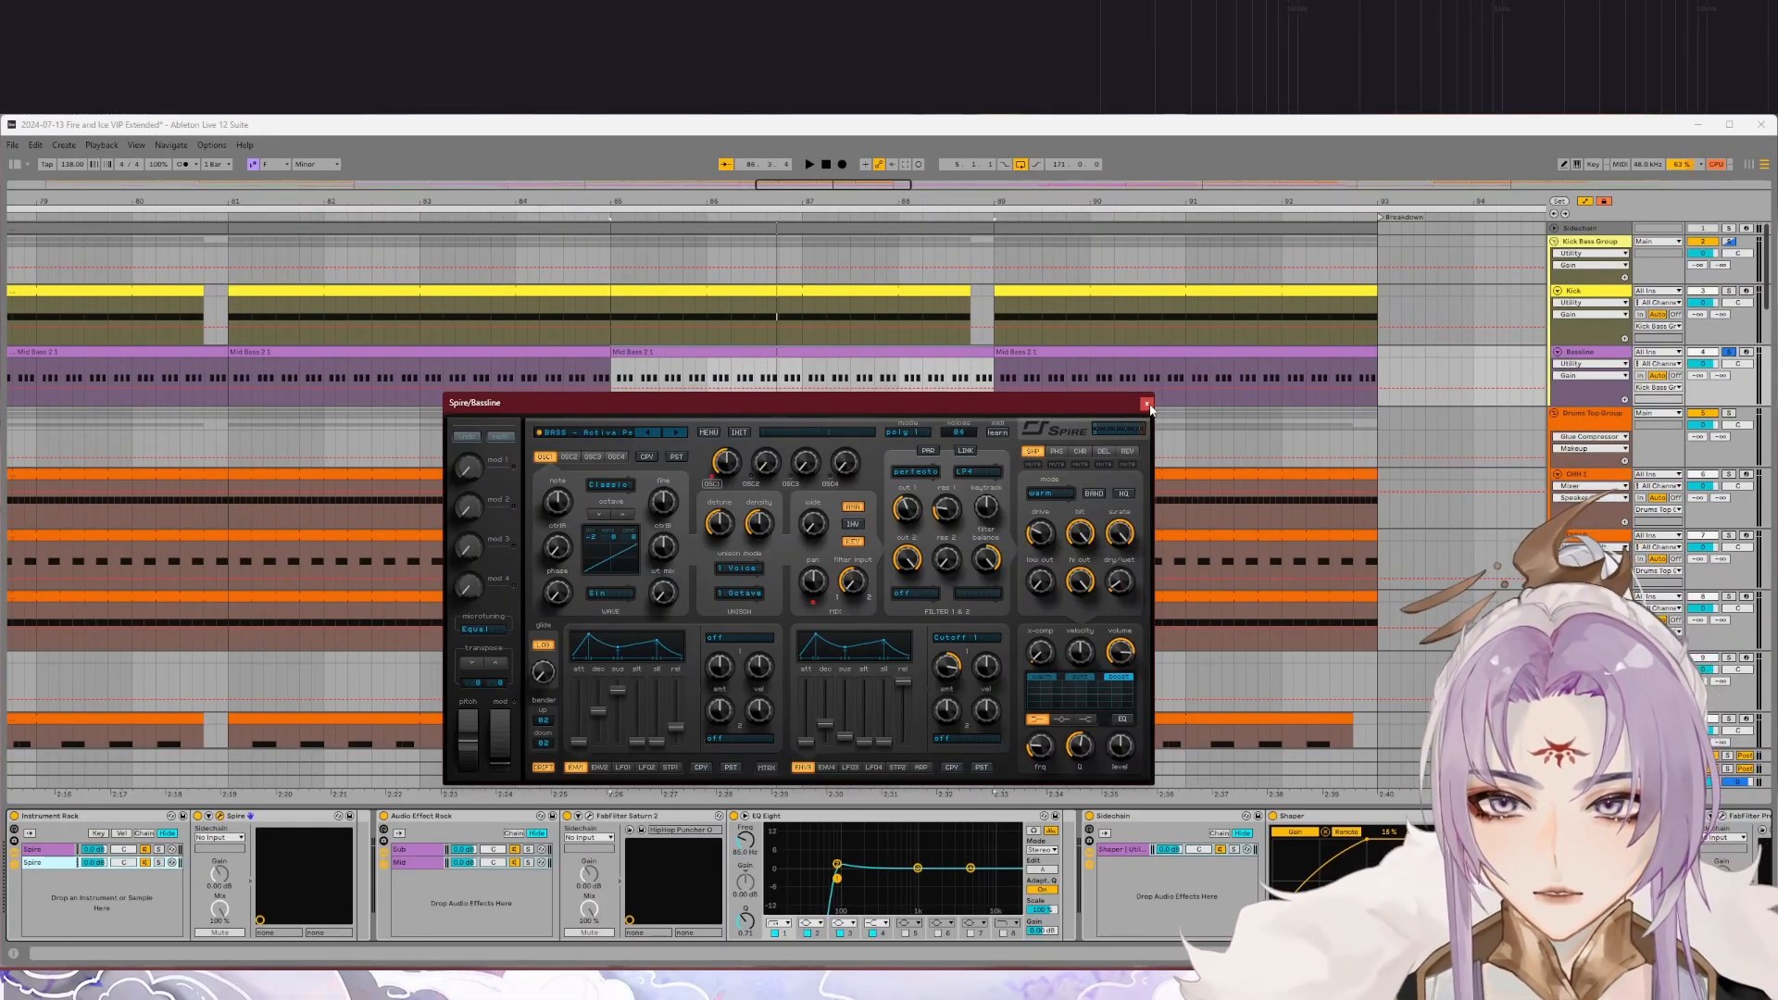
click(1146, 404)
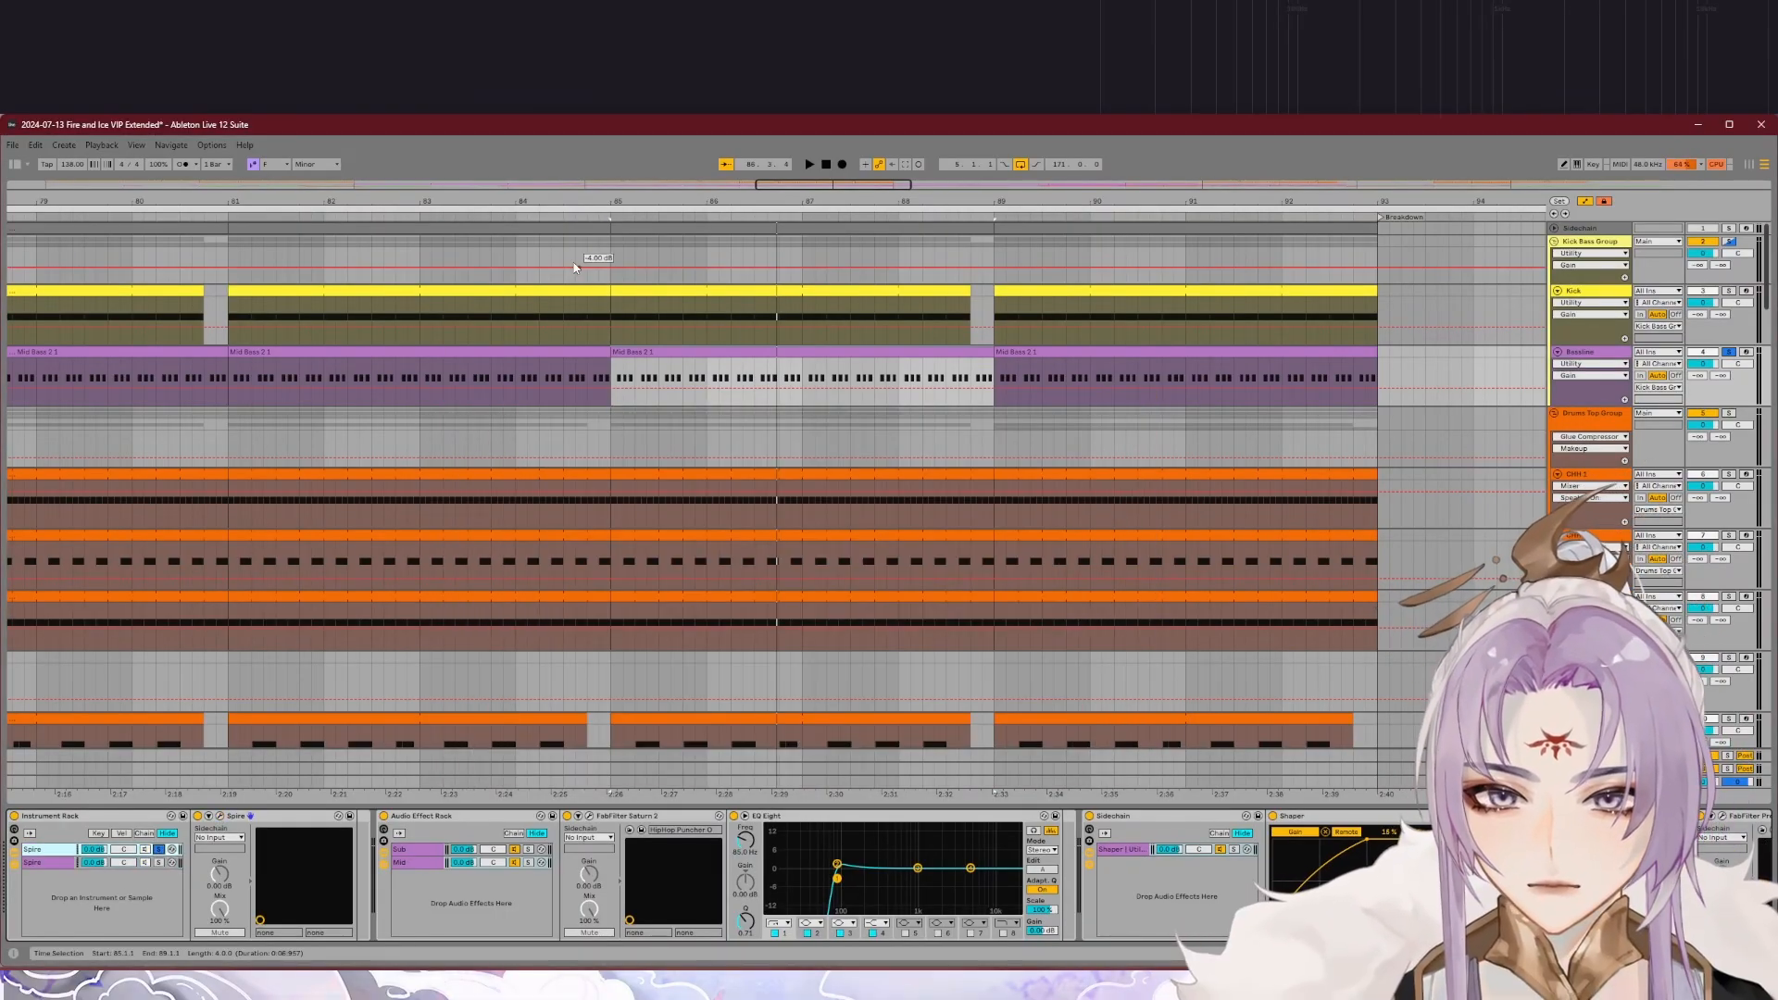
Step: Audition the Bassline's two Spire layers by soloing each Instrument Rack chain in turn during playback
click(608, 216)
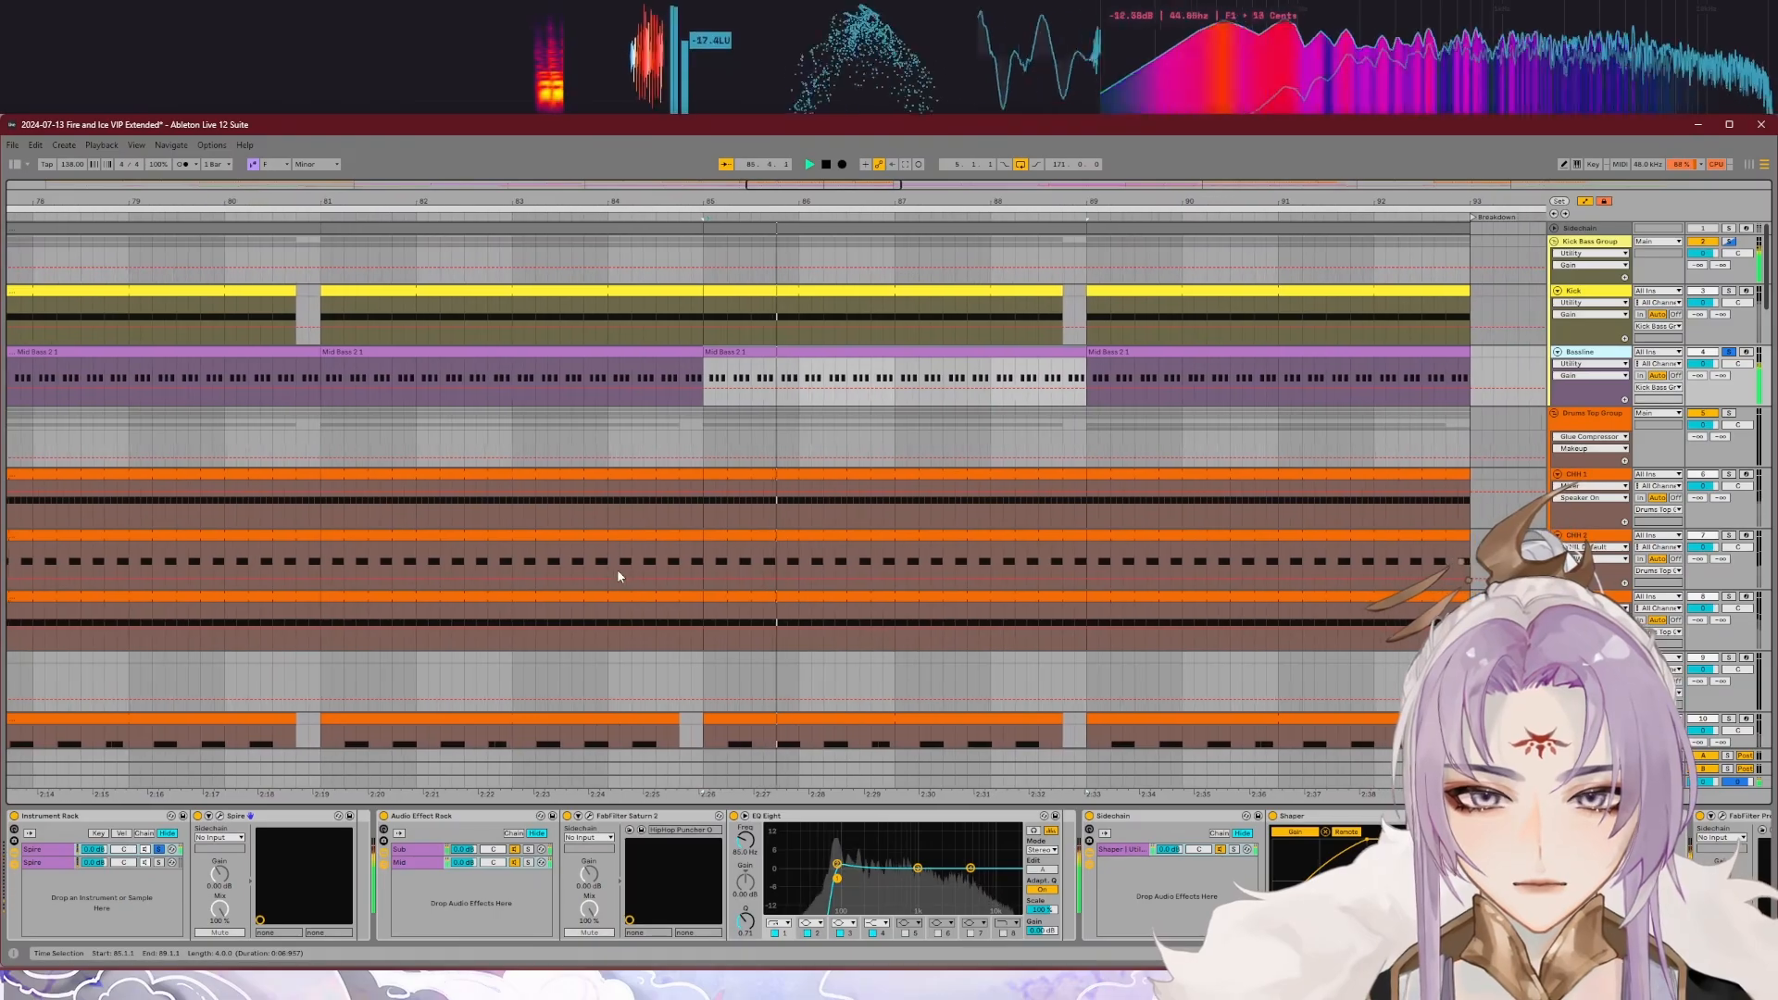
click(158, 861)
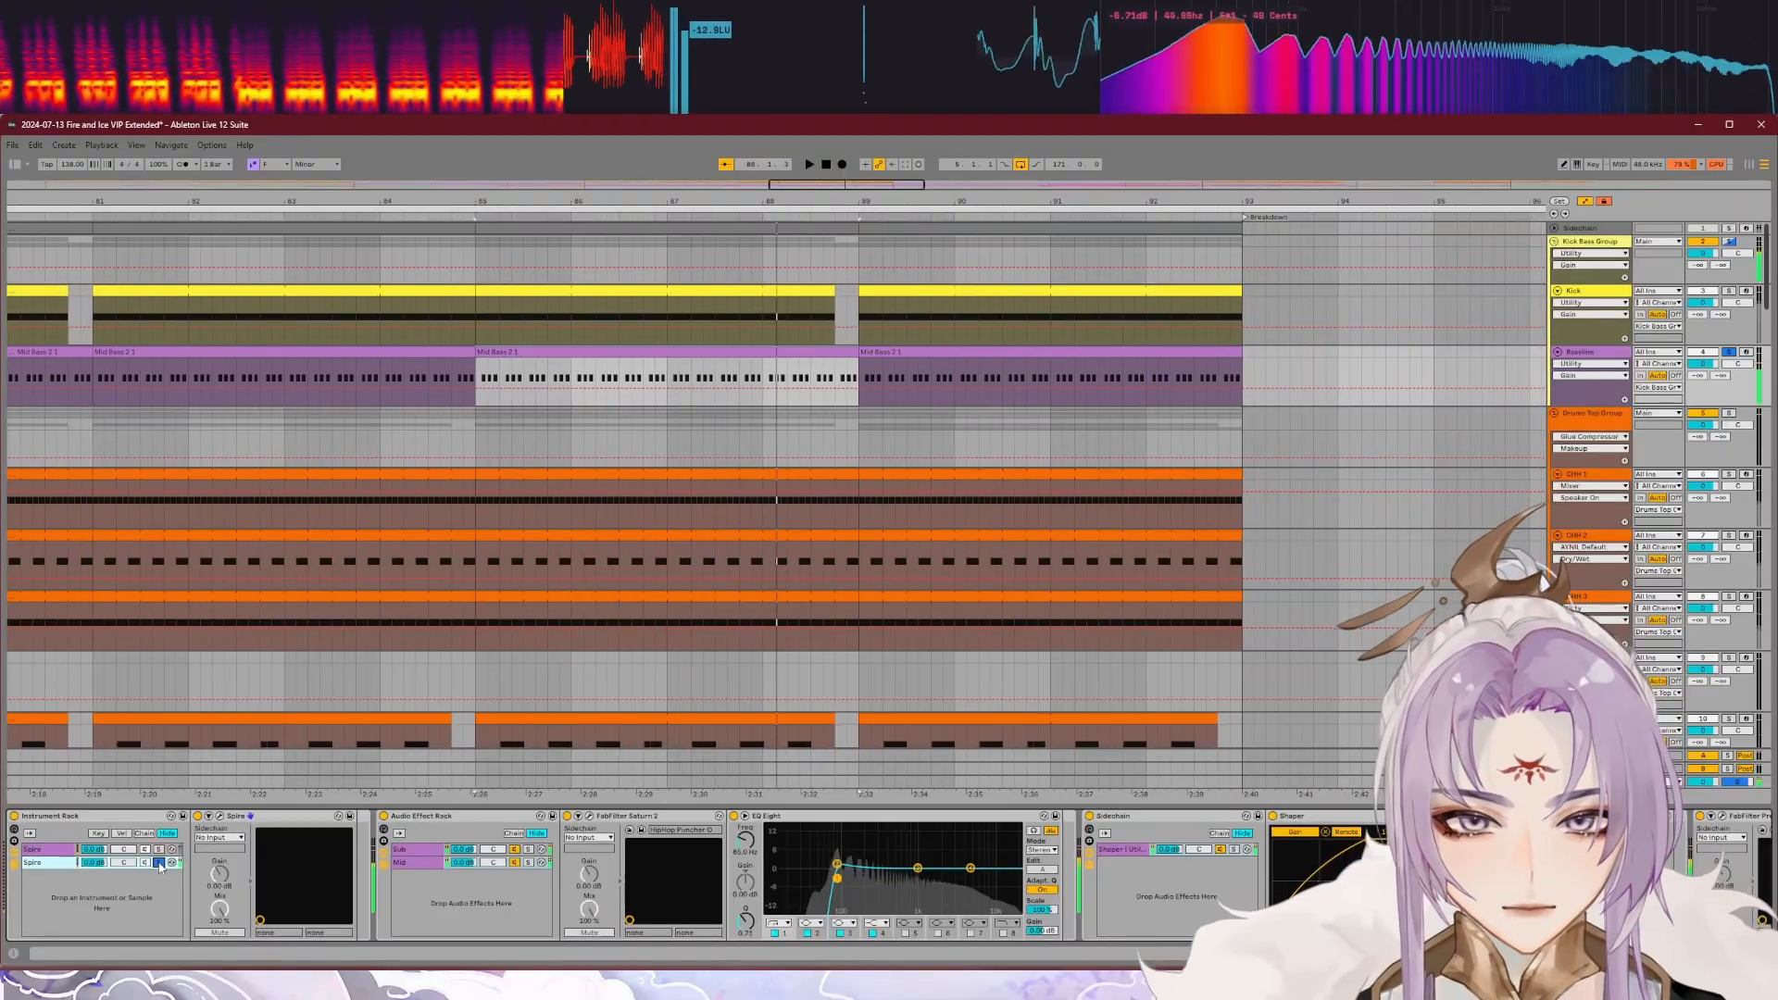
click(160, 862)
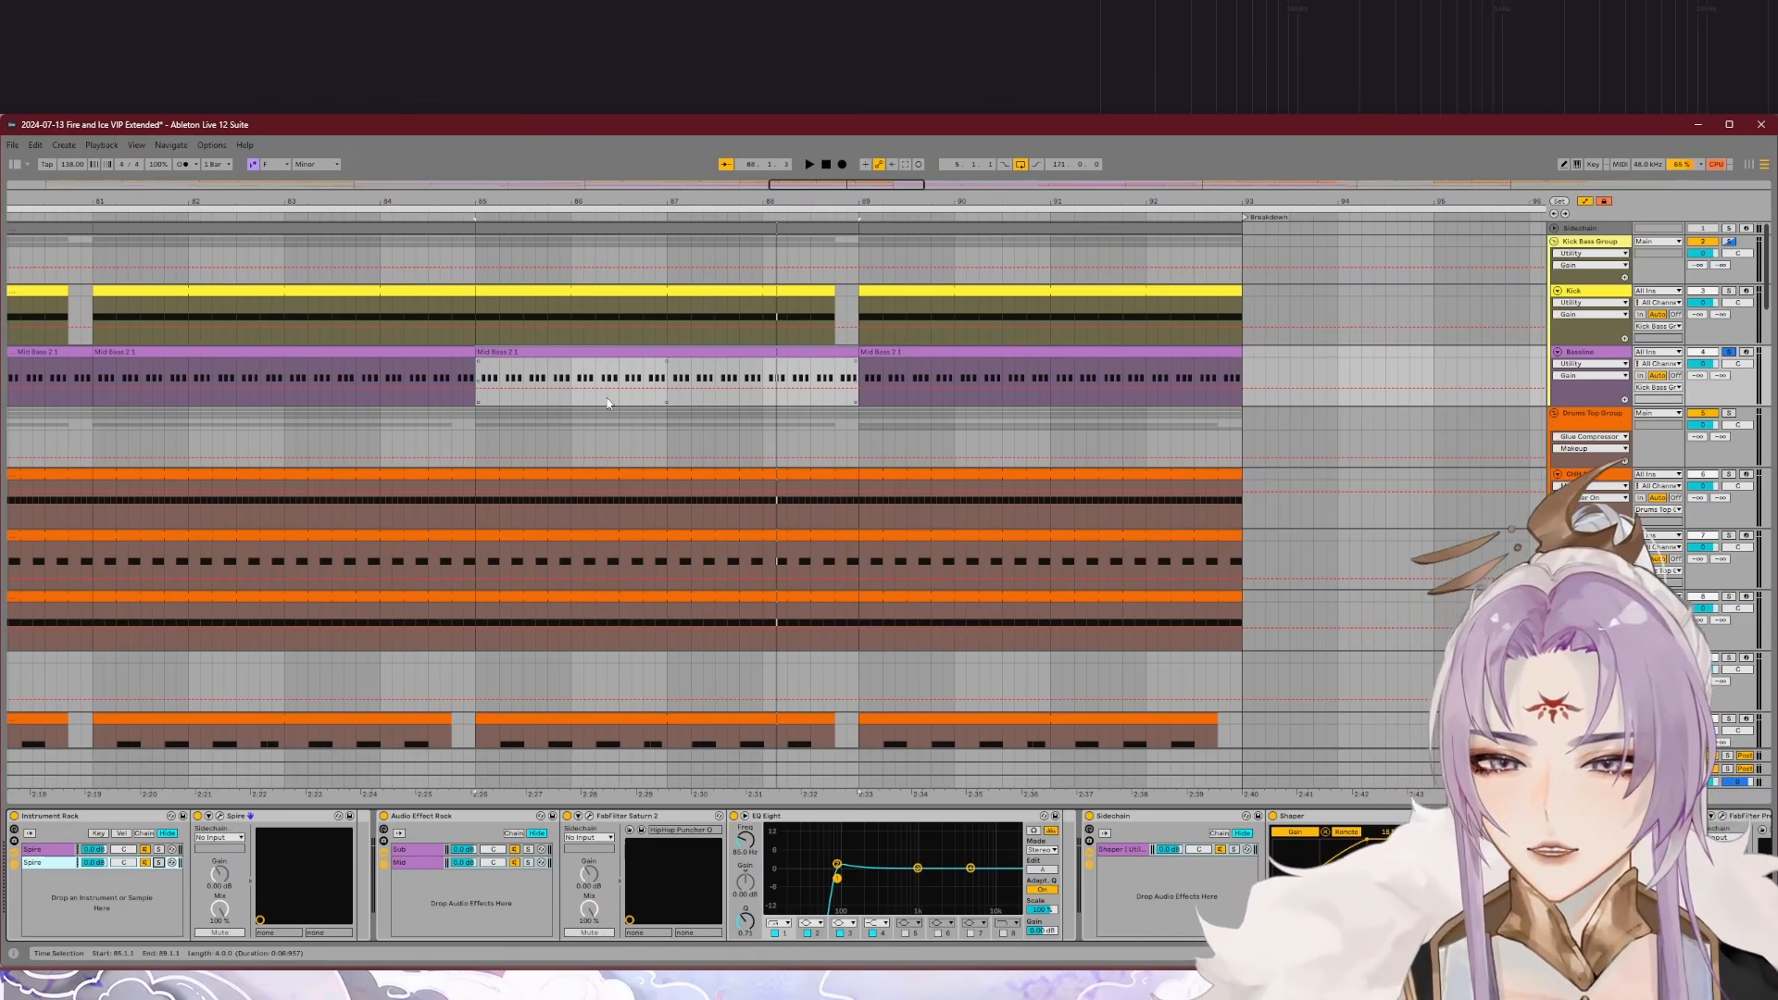
Step: Compare the saturation and EQ devices in the Sub and Mid chains of the Bassline's Audio Effect Rack
click(433, 862)
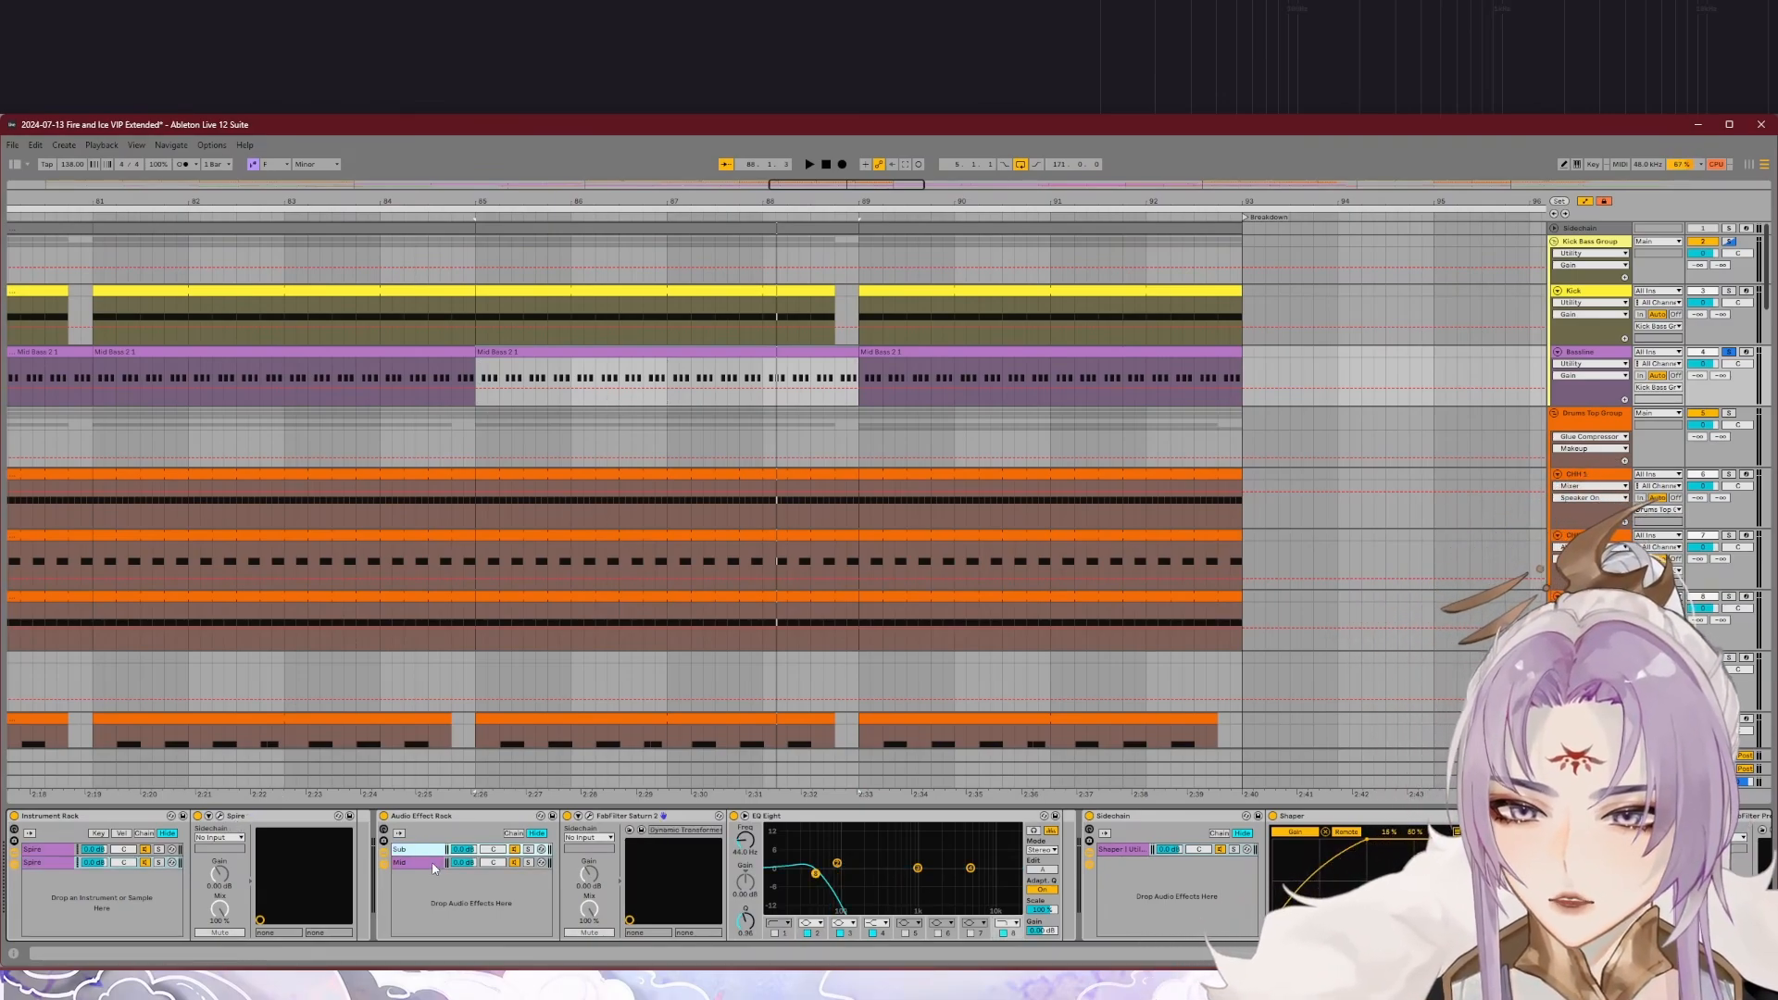
click(427, 854)
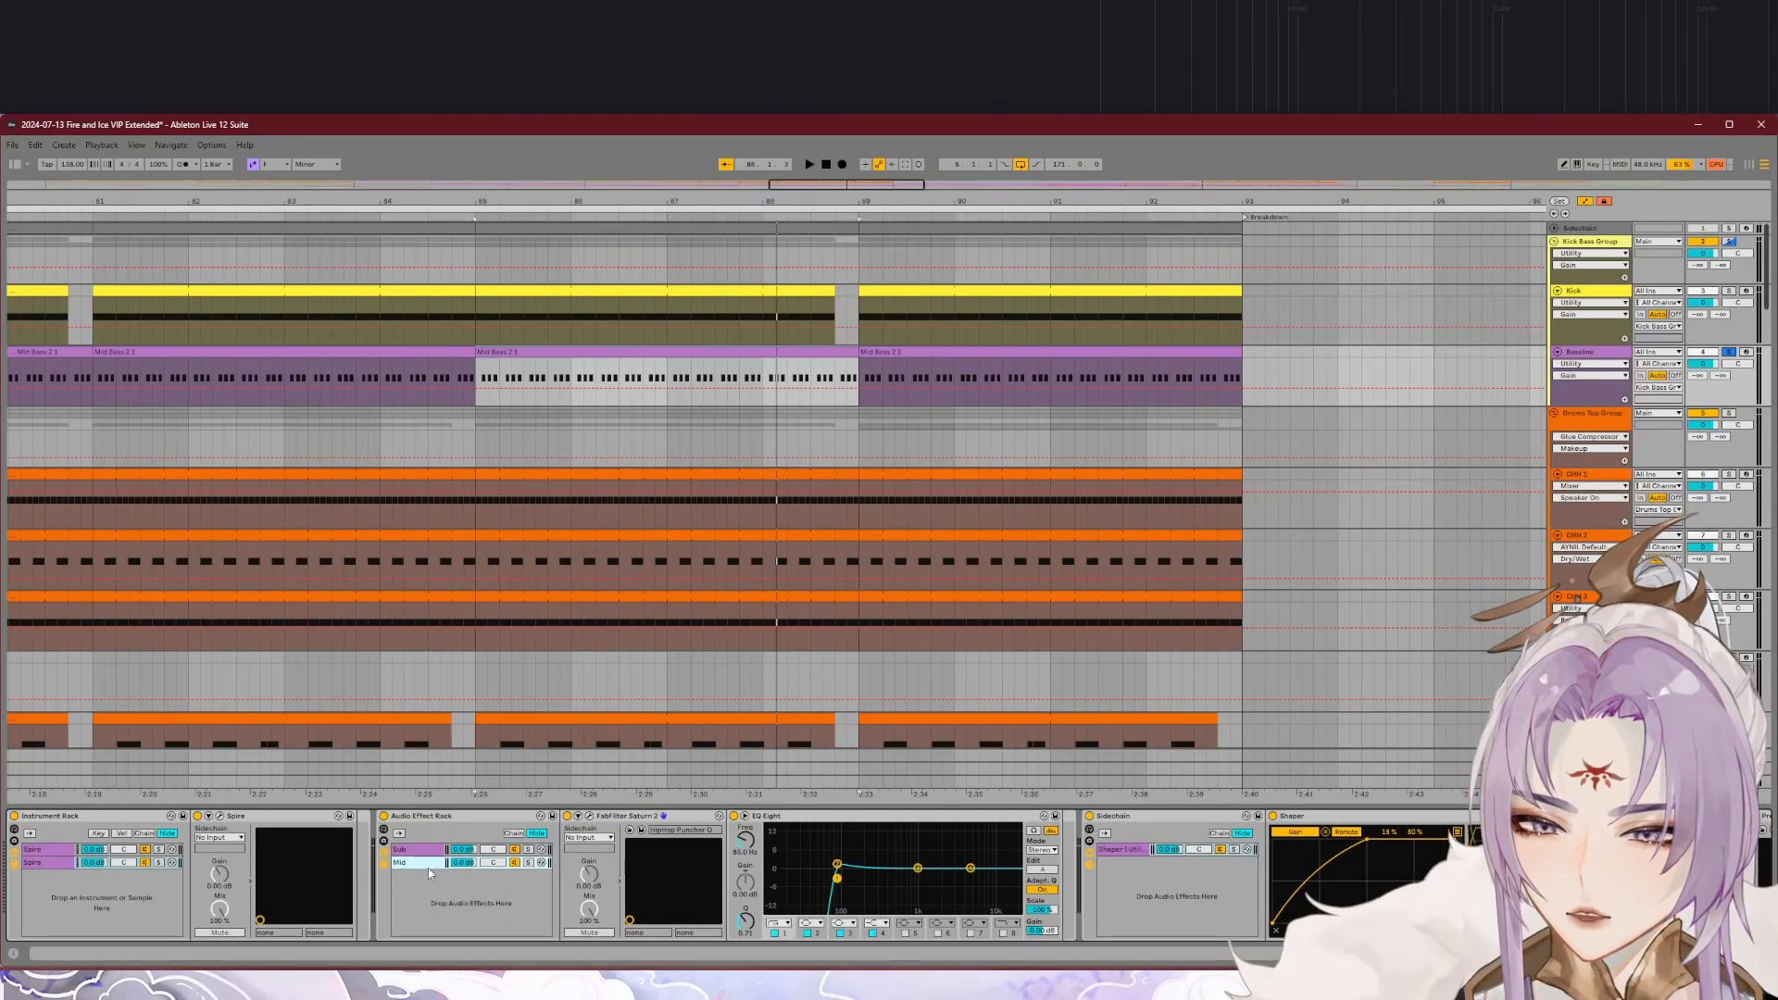
click(429, 862)
click(435, 863)
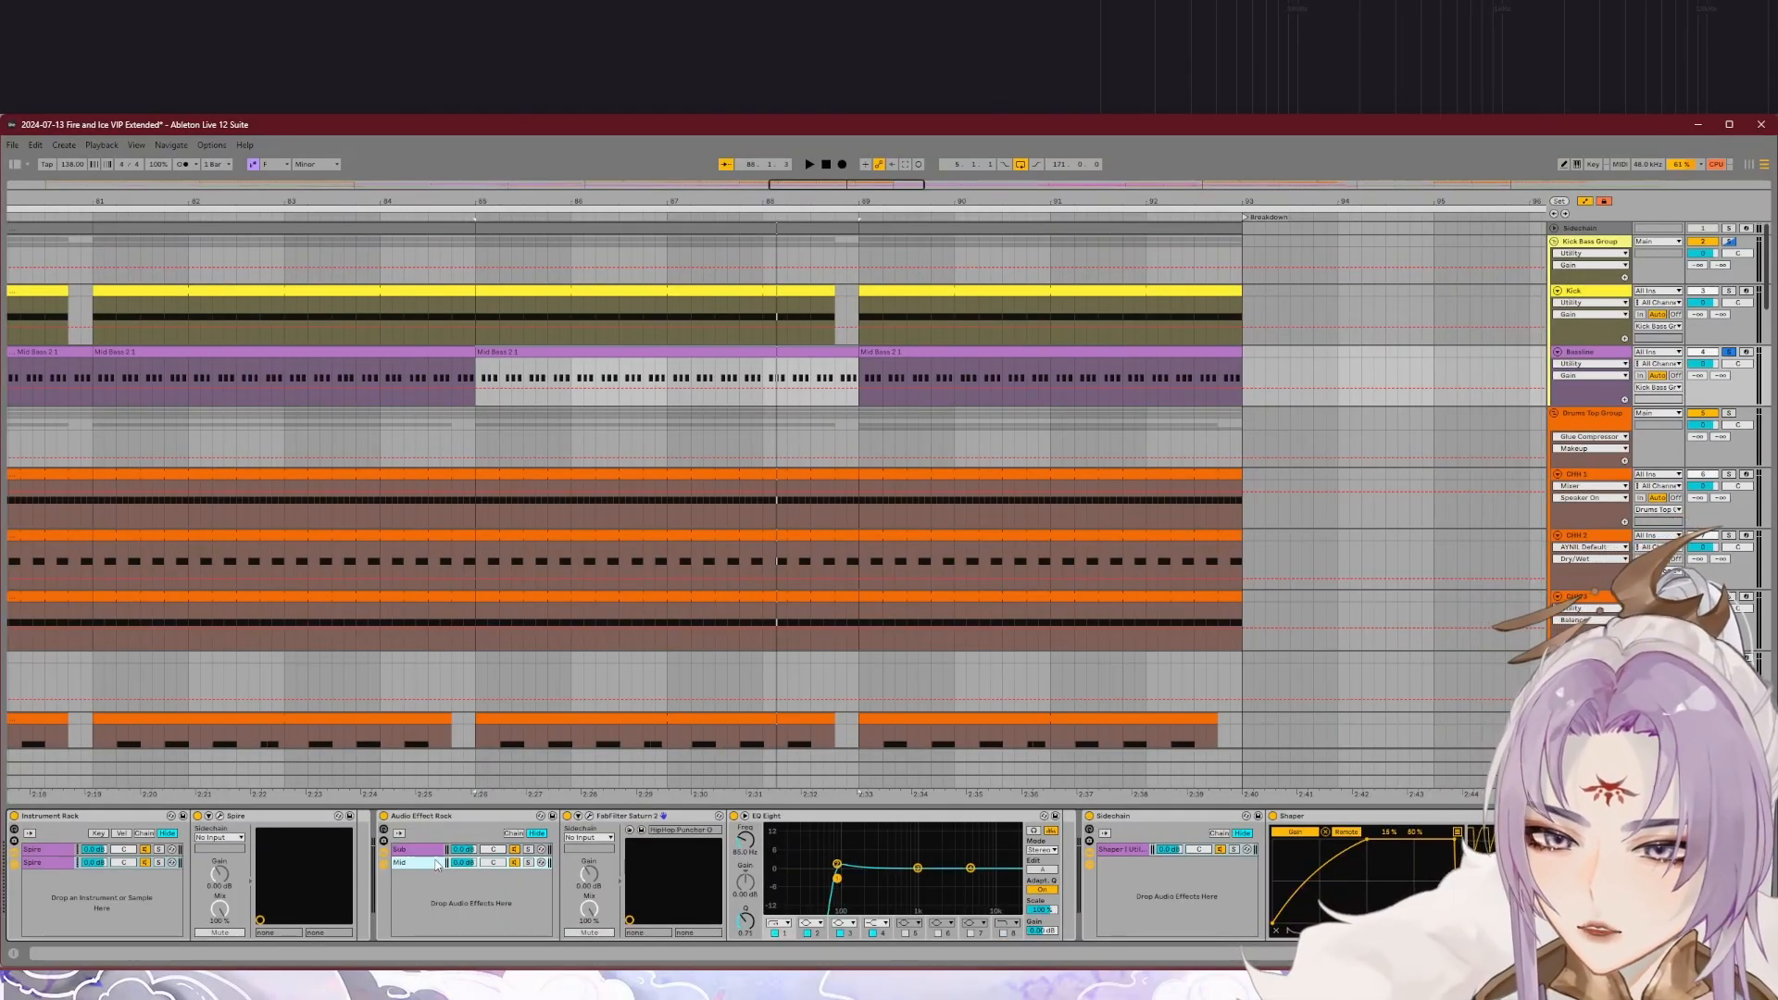
scroll(581, 875, right, 5)
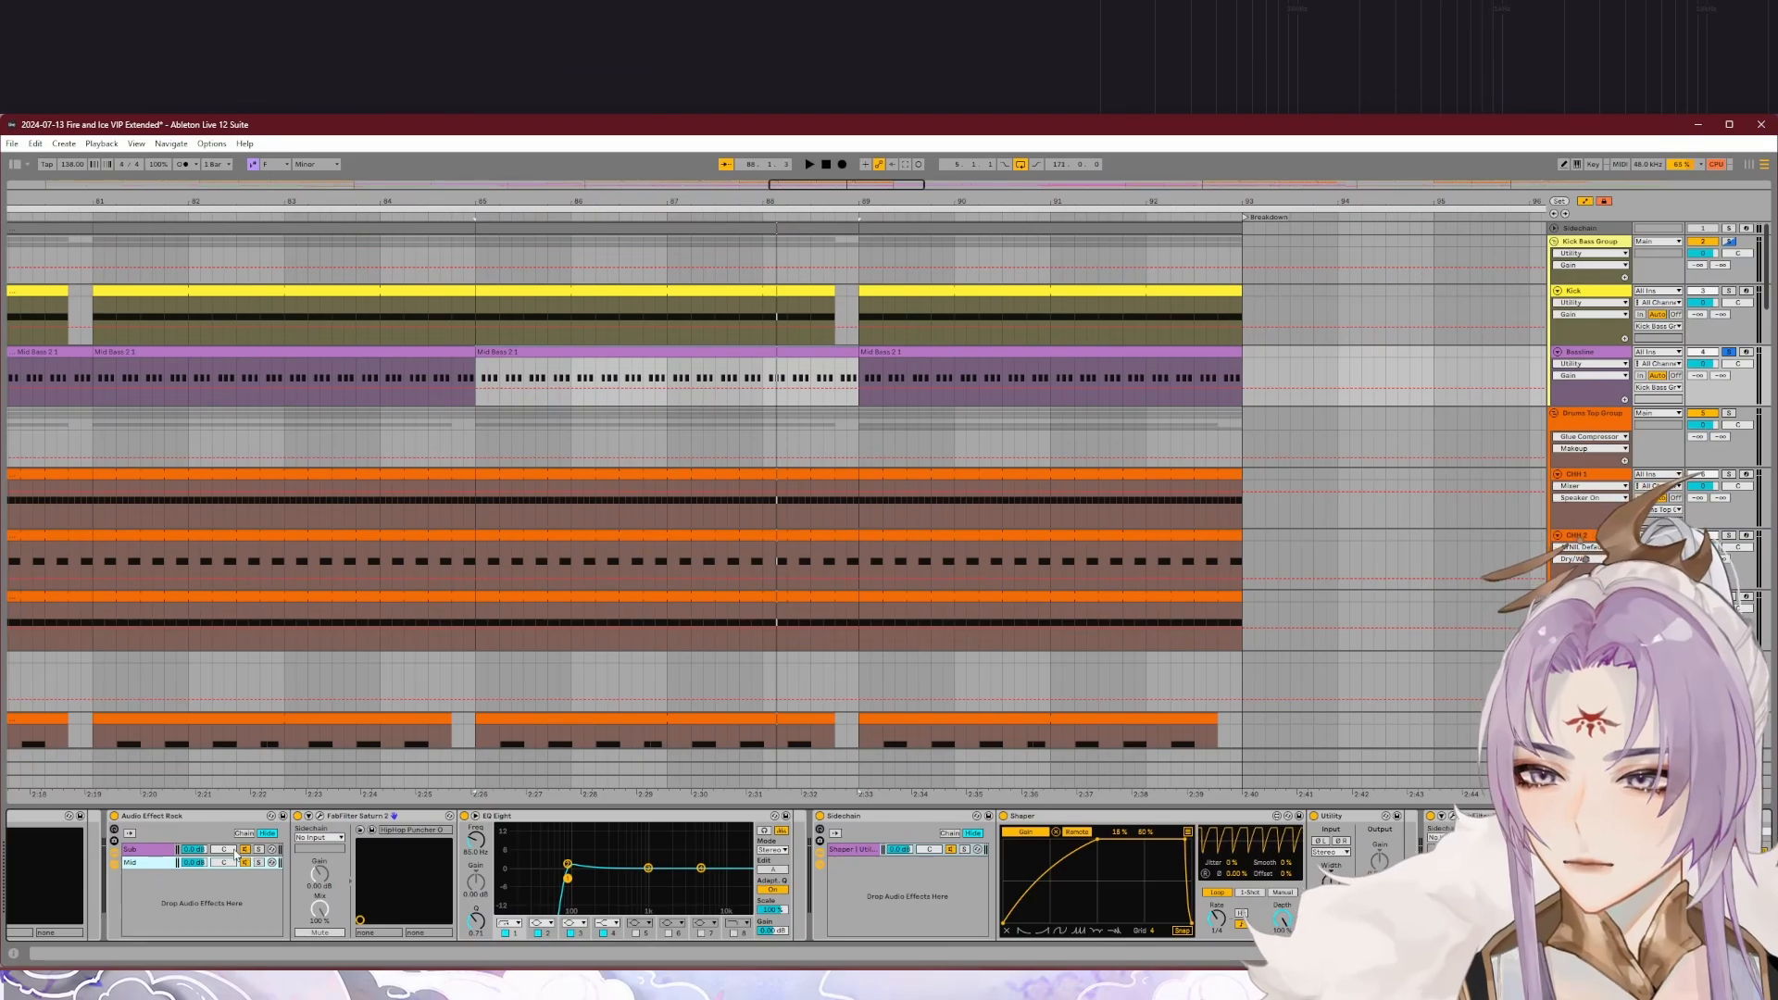
click(167, 852)
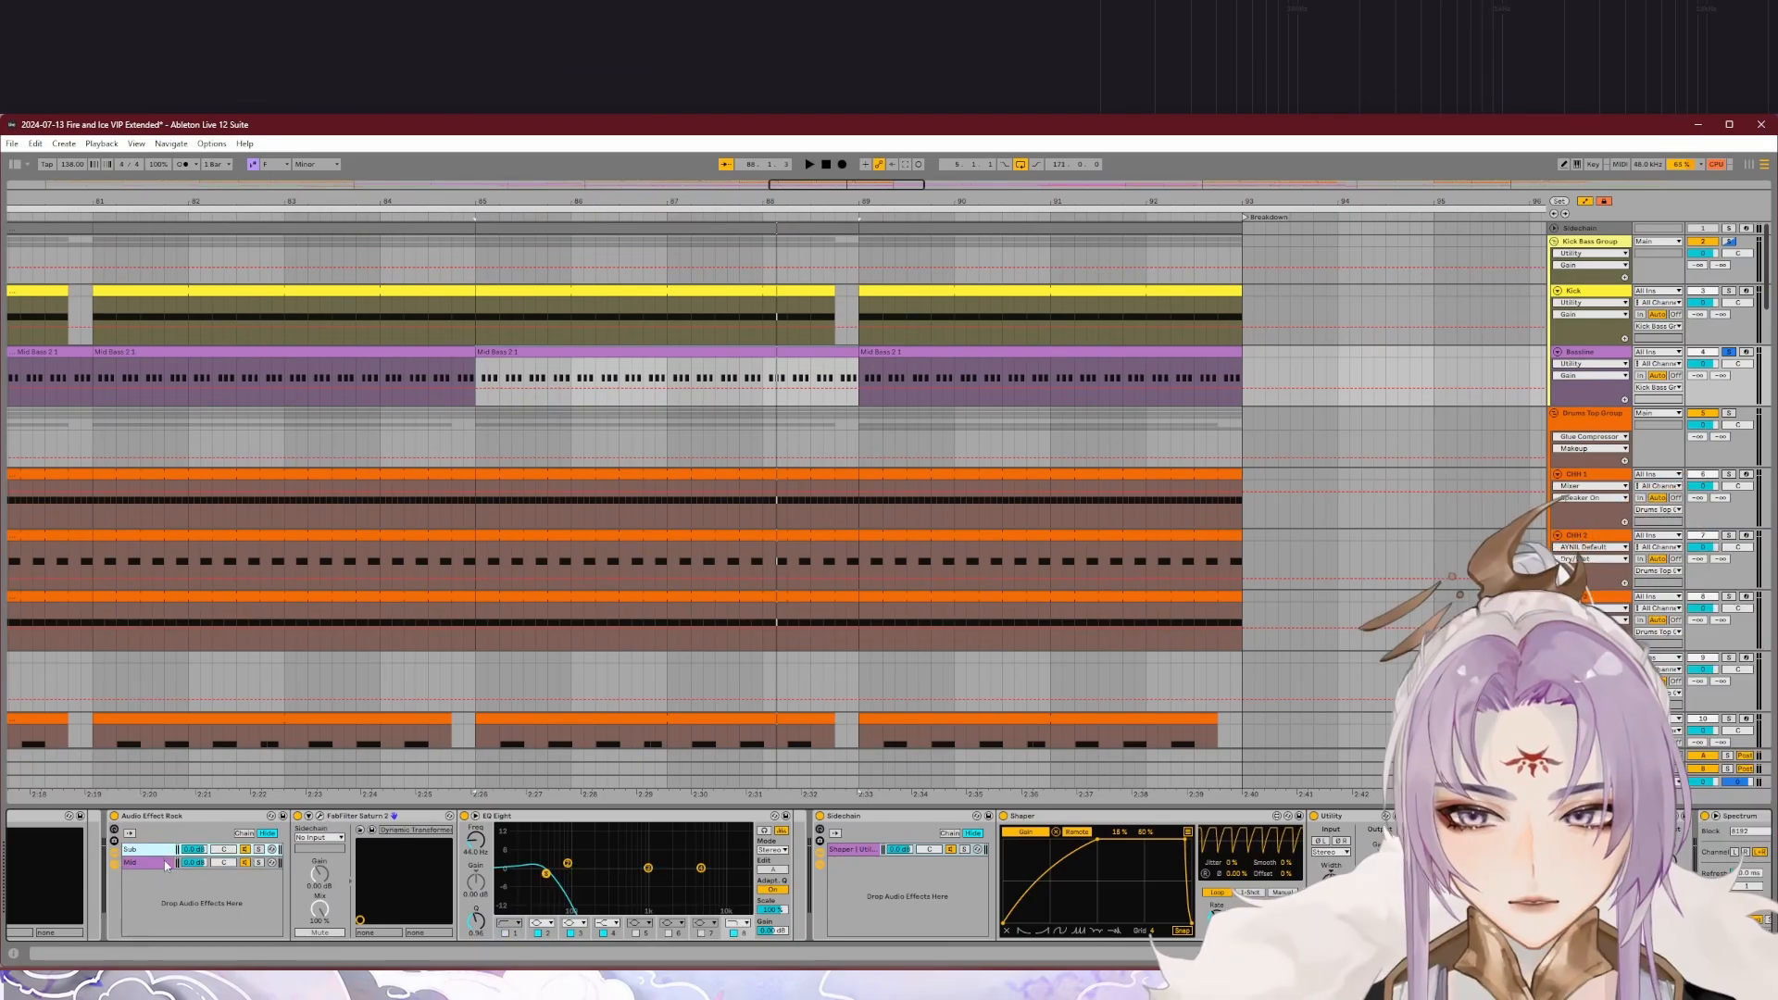
Step: Inspect the Mid chain's devices and the sidechain, shaper, utility and limiter devices that follow the Bassline's Audio Effect Rack
click(167, 862)
click(163, 863)
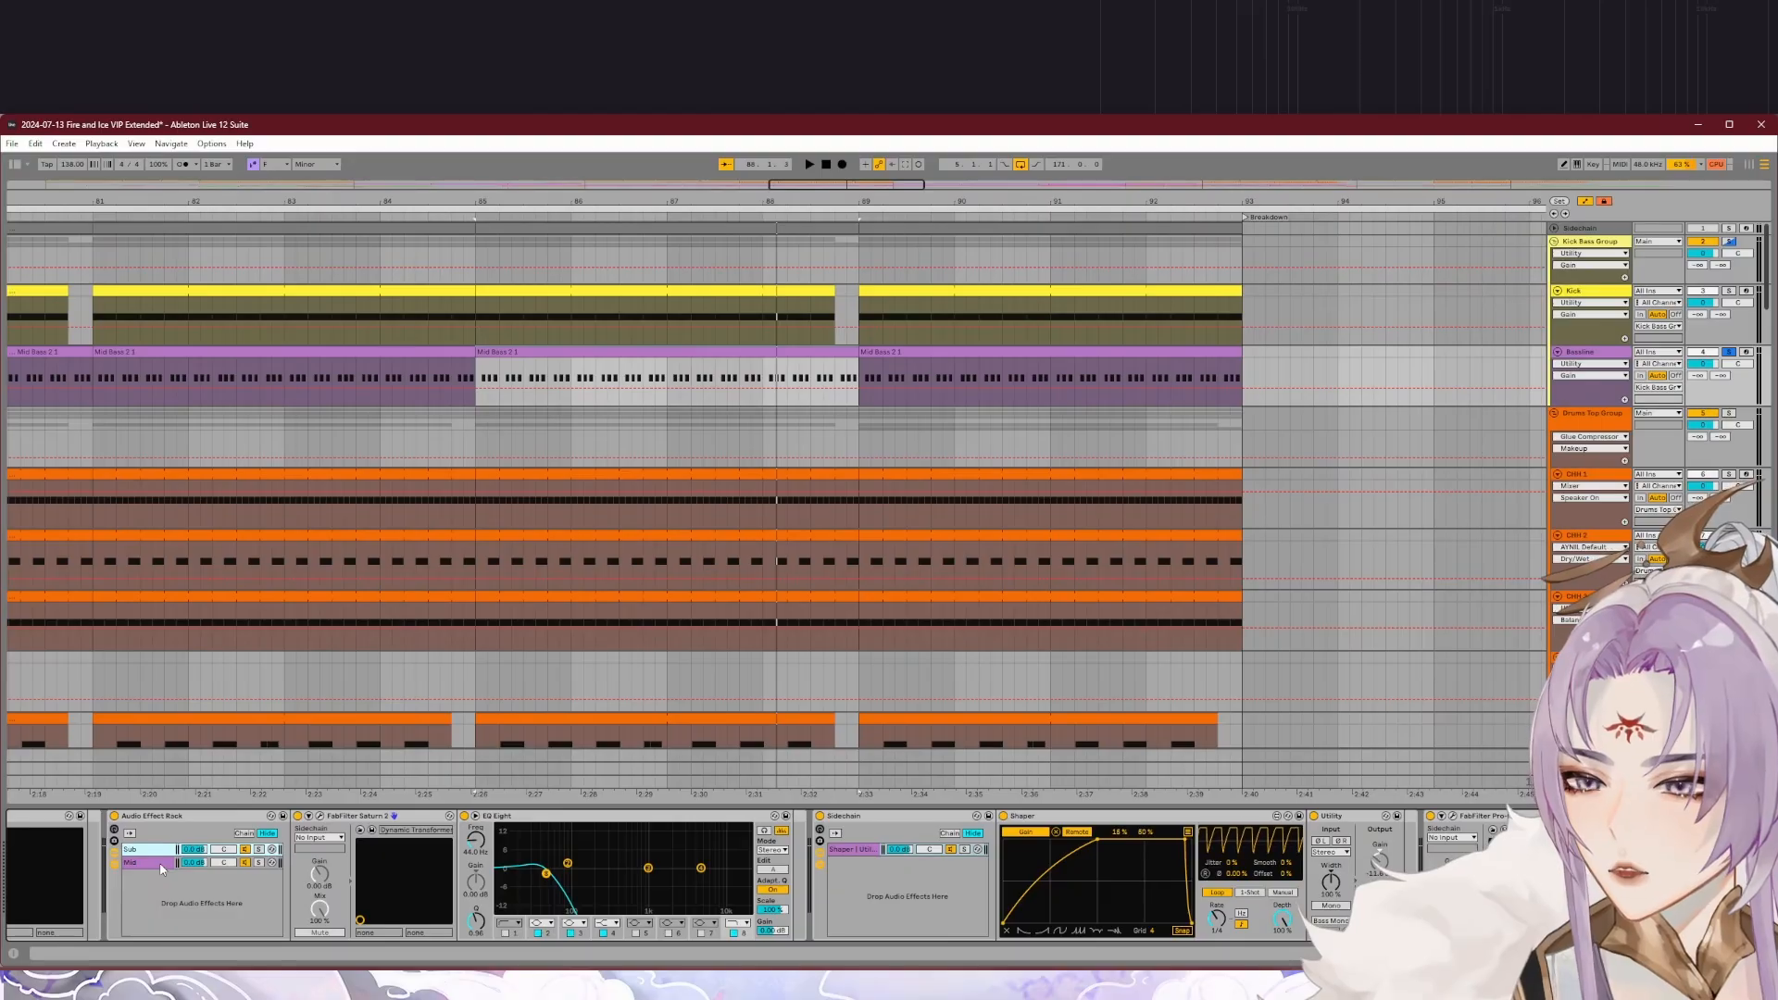
click(162, 865)
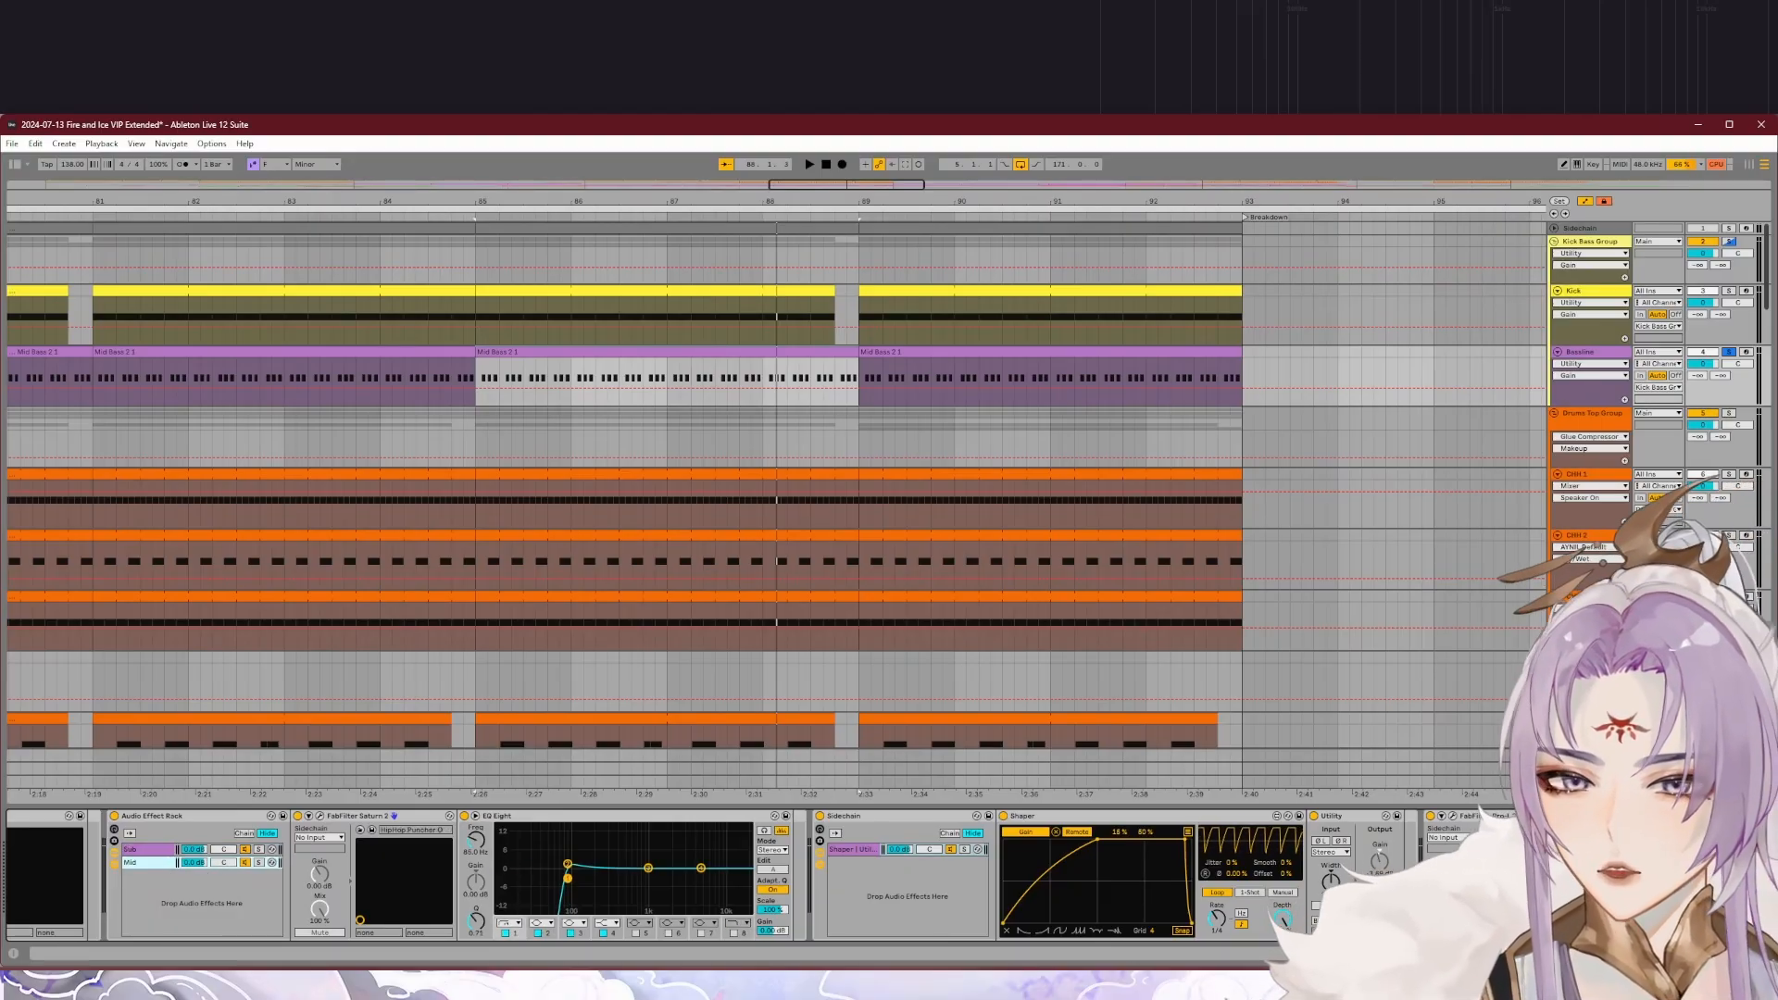
scroll(593, 874, right, 3)
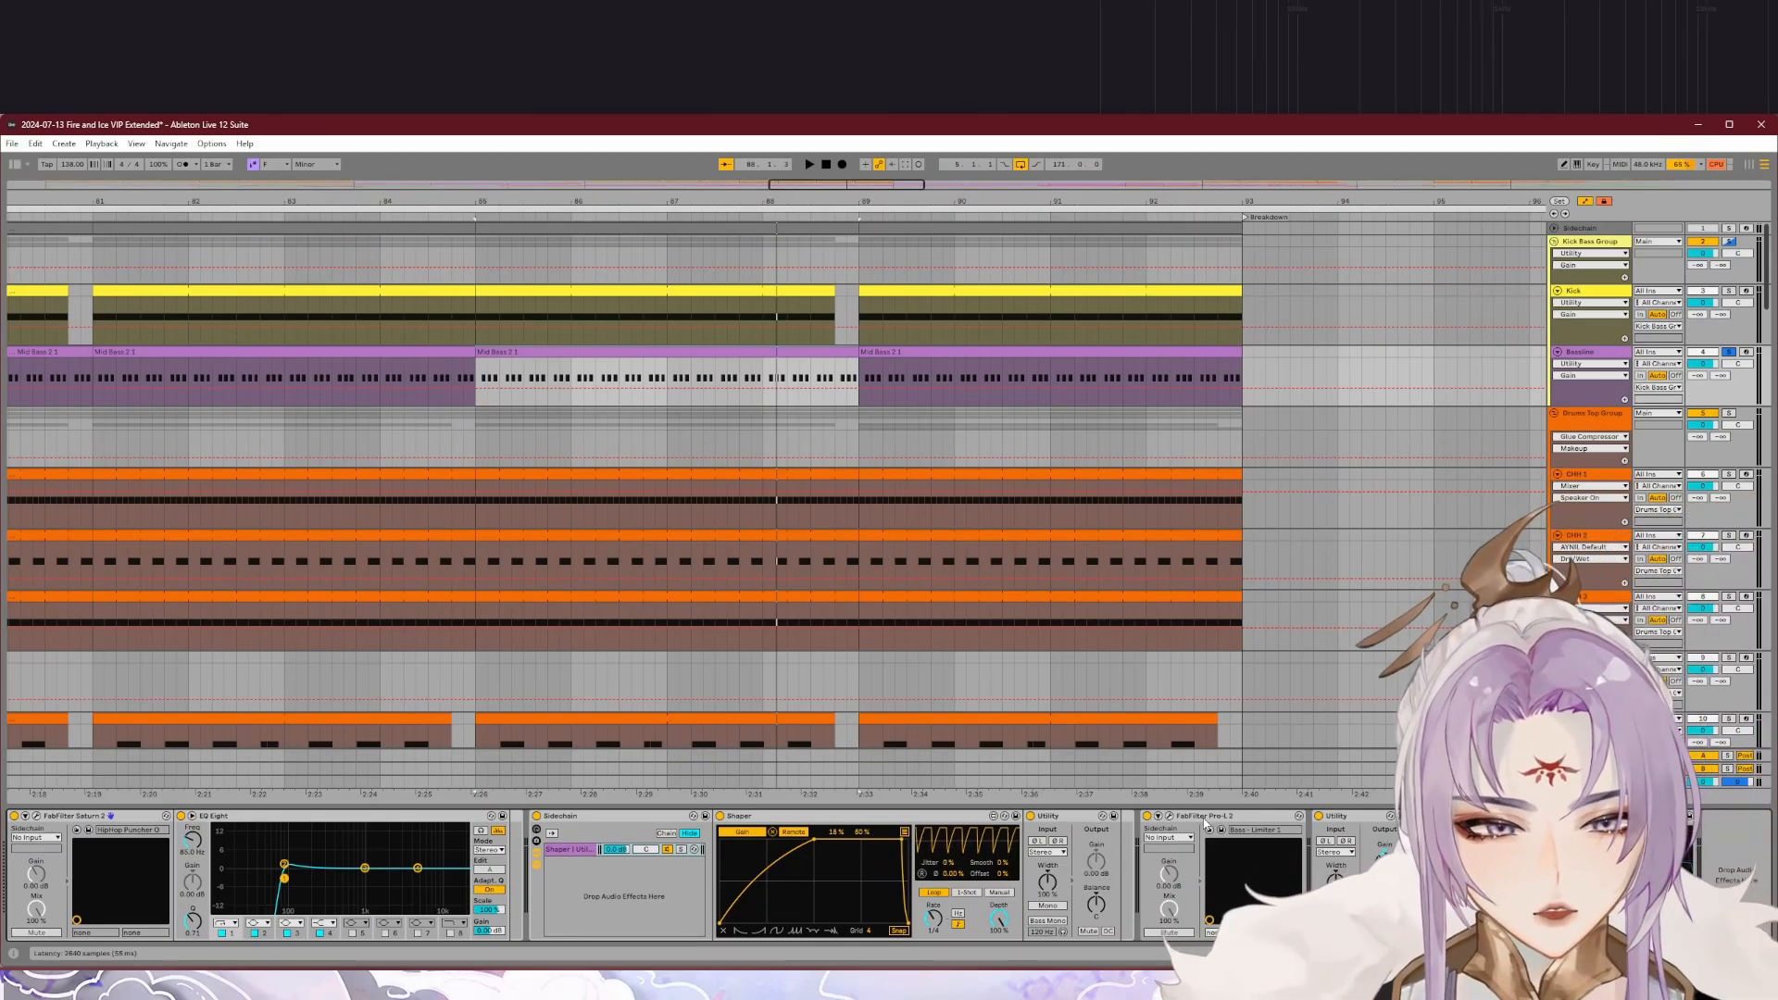
Step: Solo the Kick Bass Group, audition kick and bassline together, and show the group's EQ, saturation and compression chain
click(1729, 242)
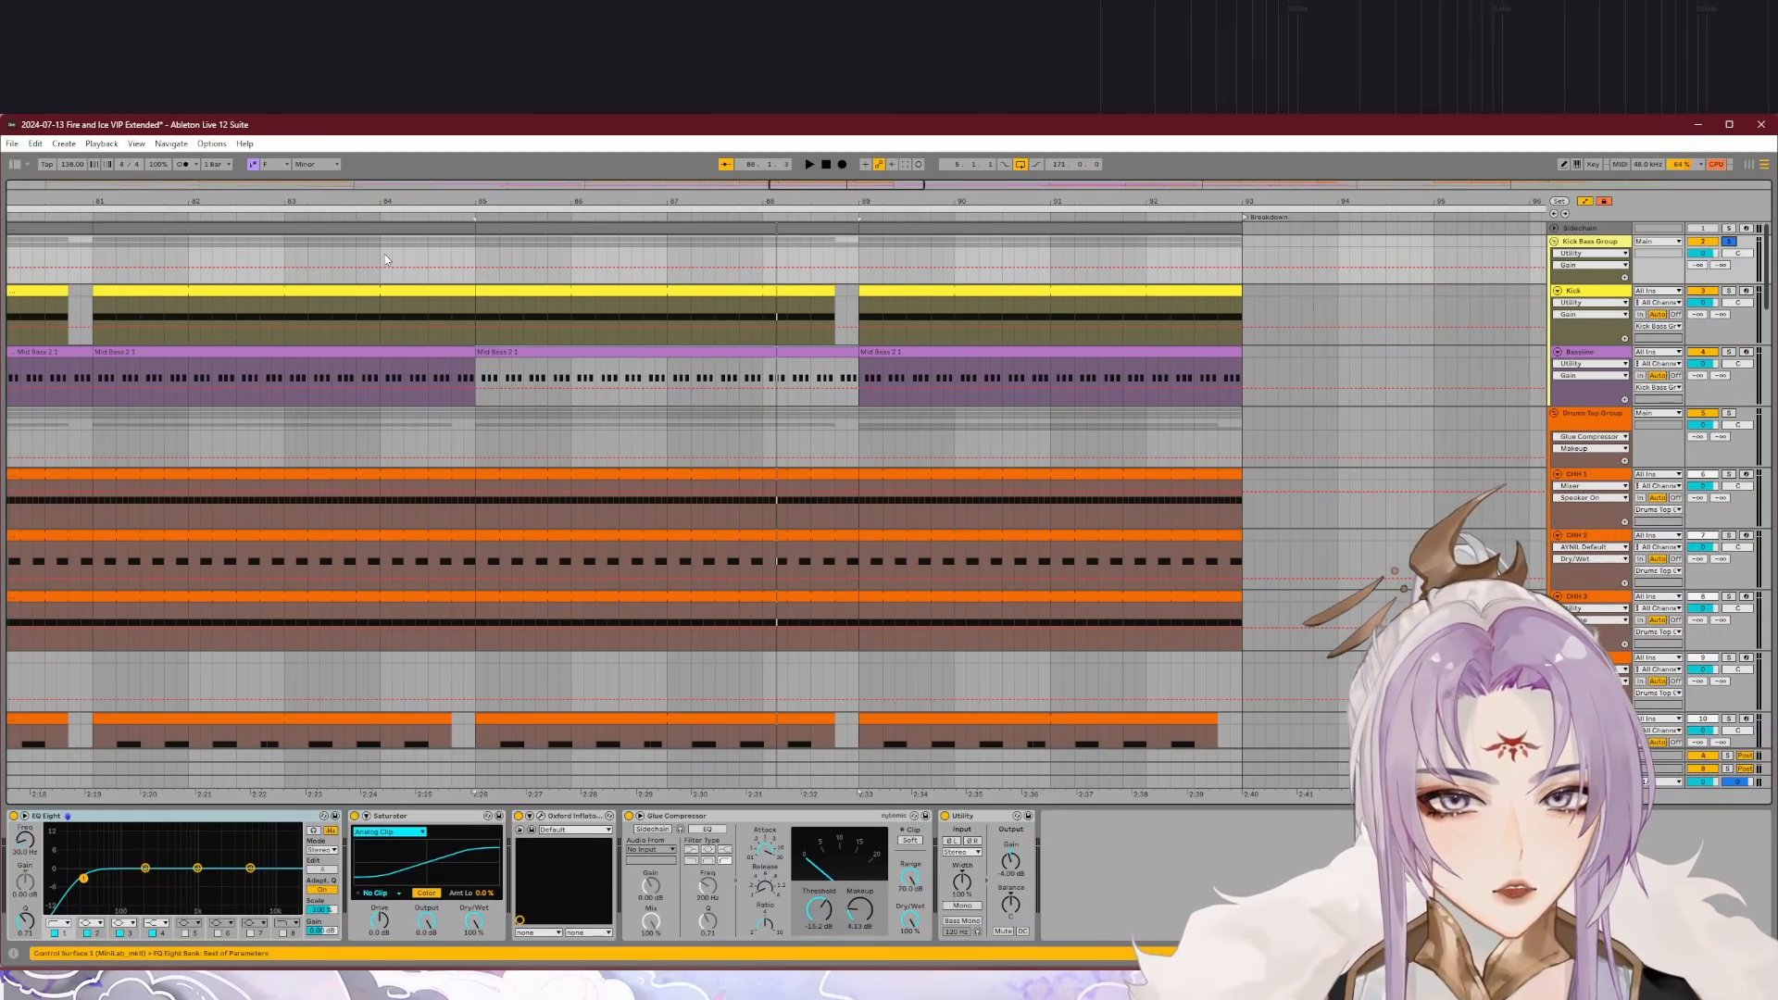
click(248, 217)
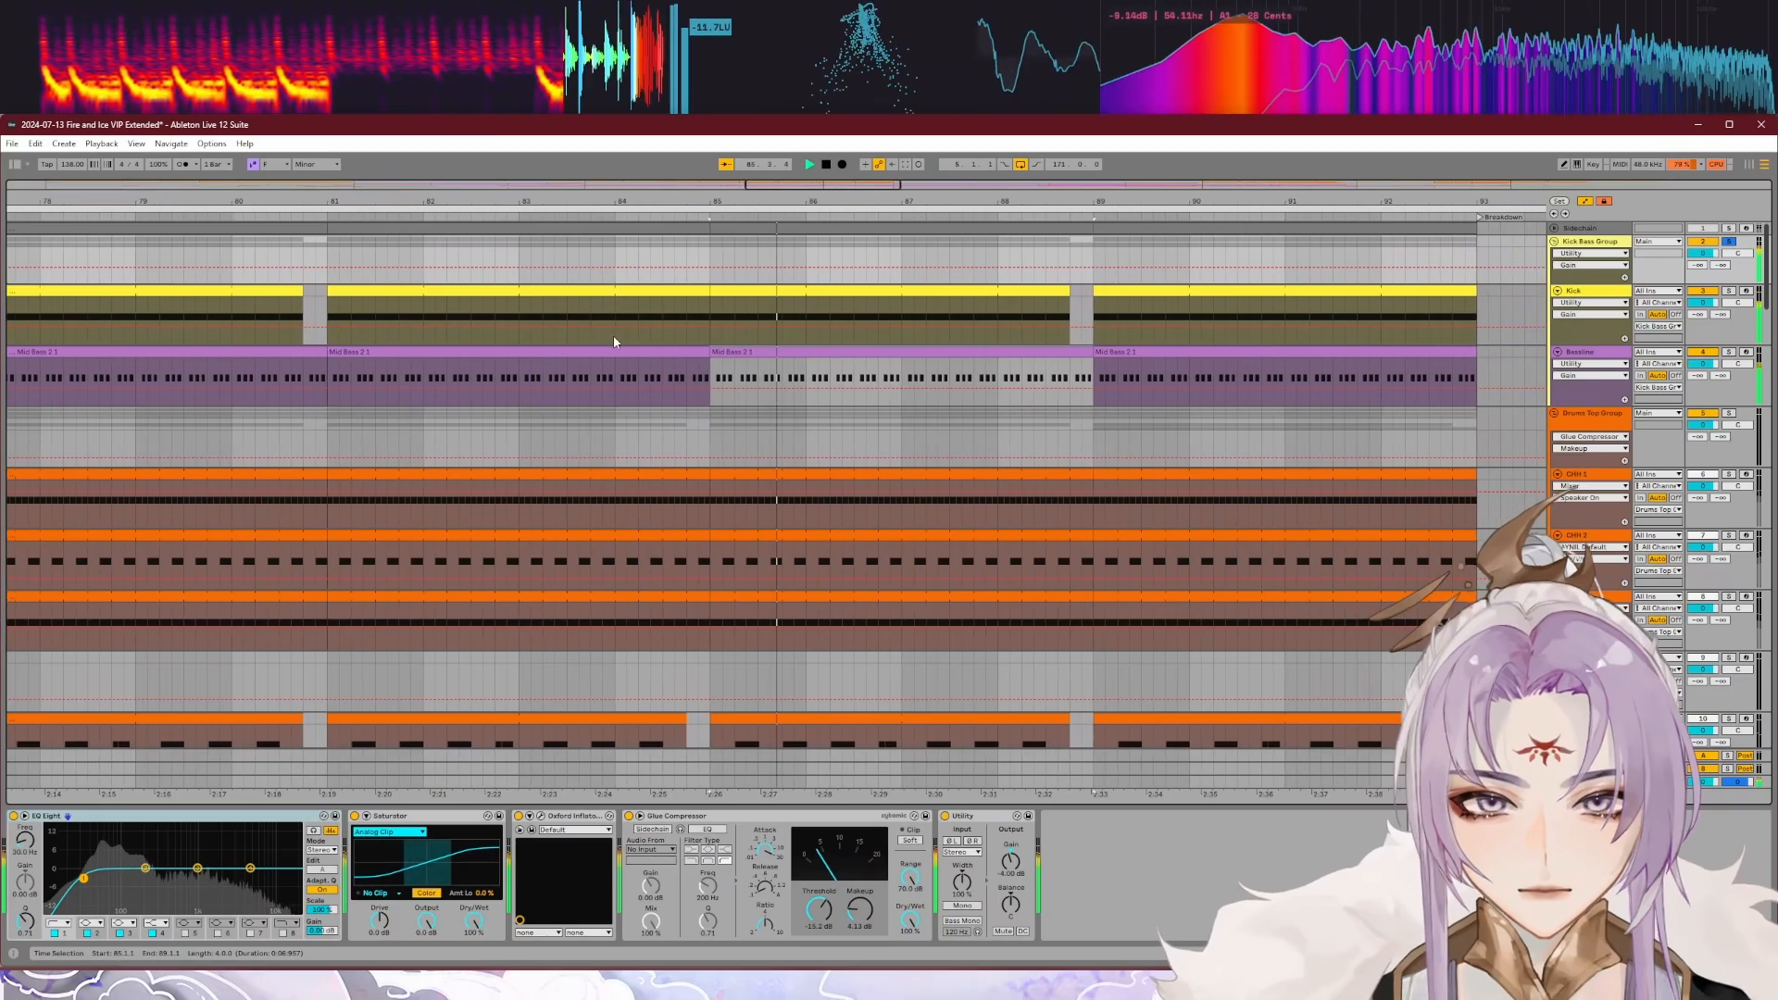
key(space)
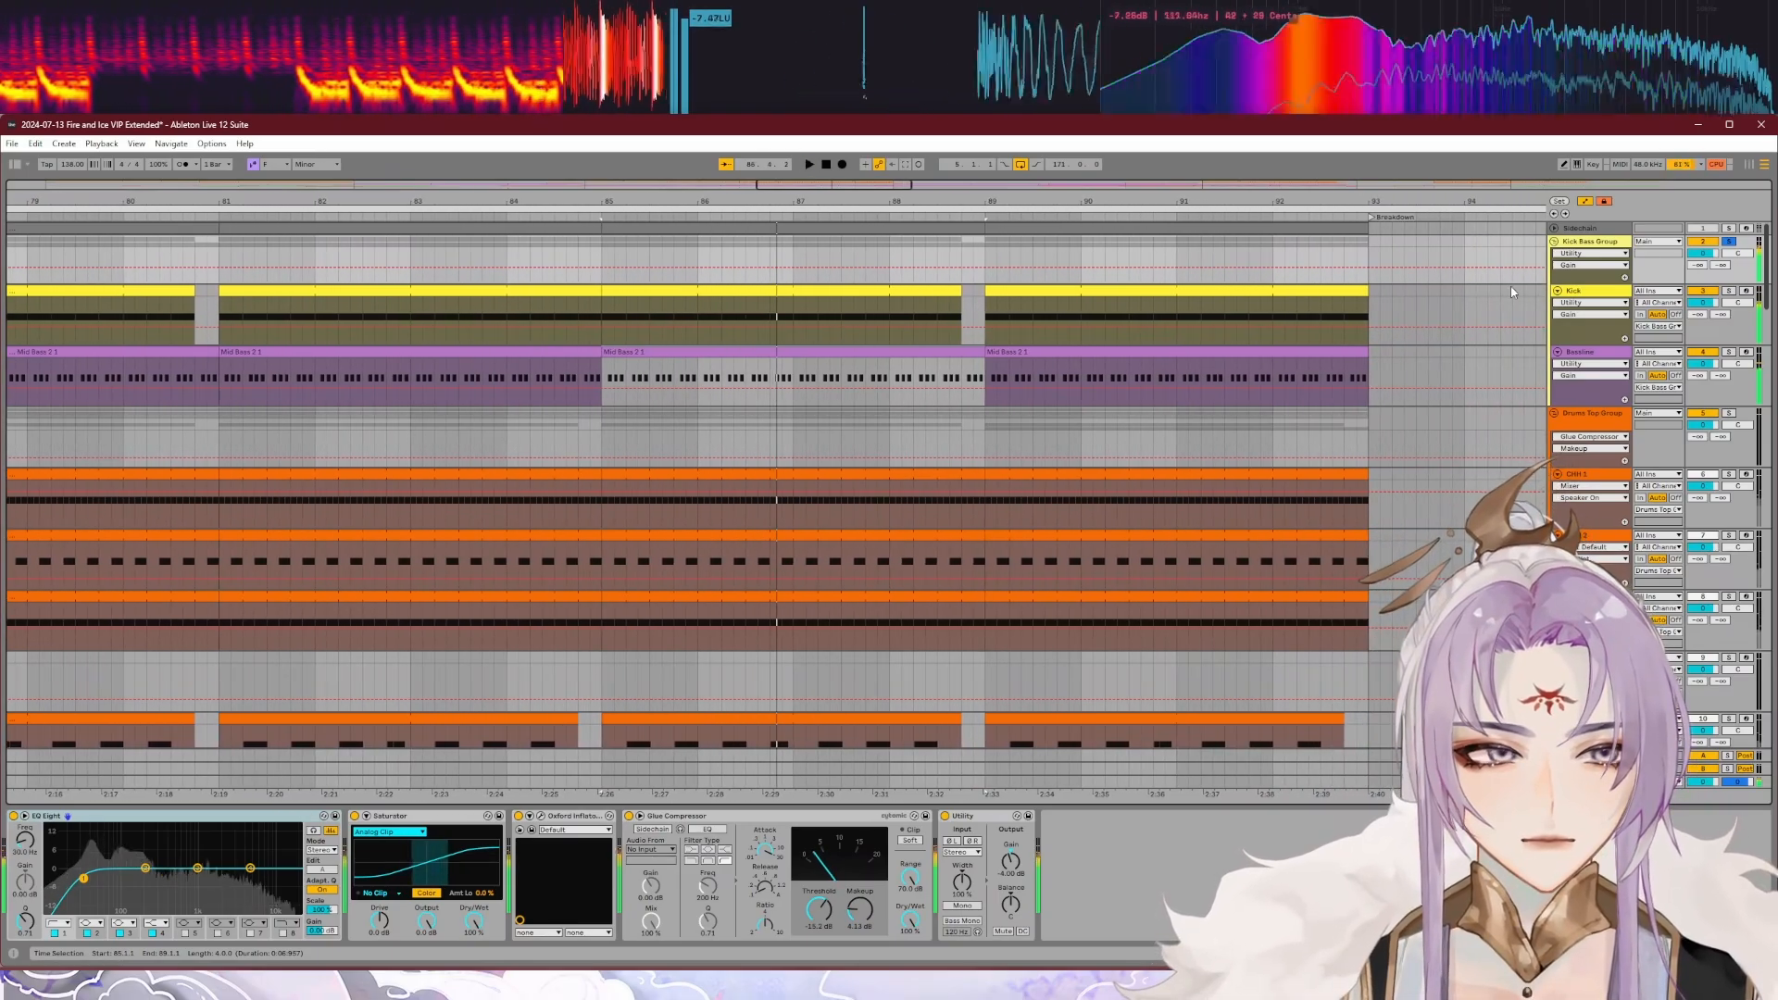
click(1592, 254)
click(1591, 256)
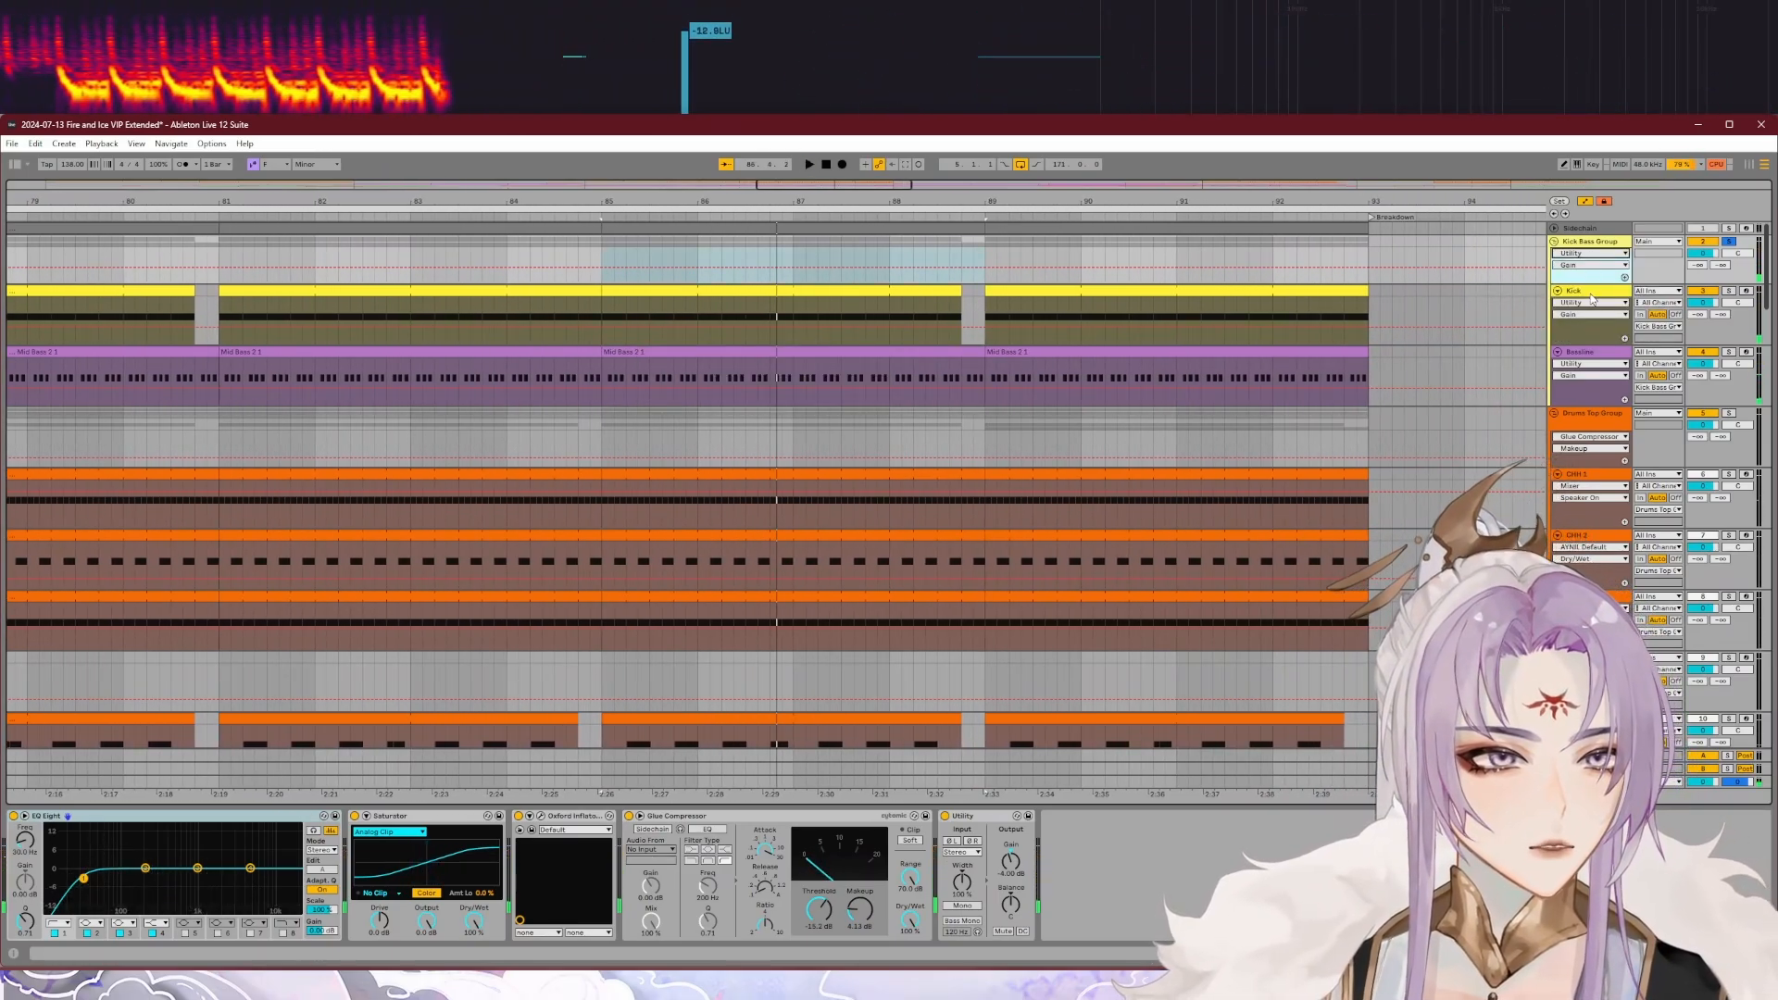
Step: Expand the Main track's automation lanes and show its device chain
click(1589, 292)
scroll(748, 345, down, 3)
scroll(752, 346, down, 3)
scroll(600, 320, up, 3)
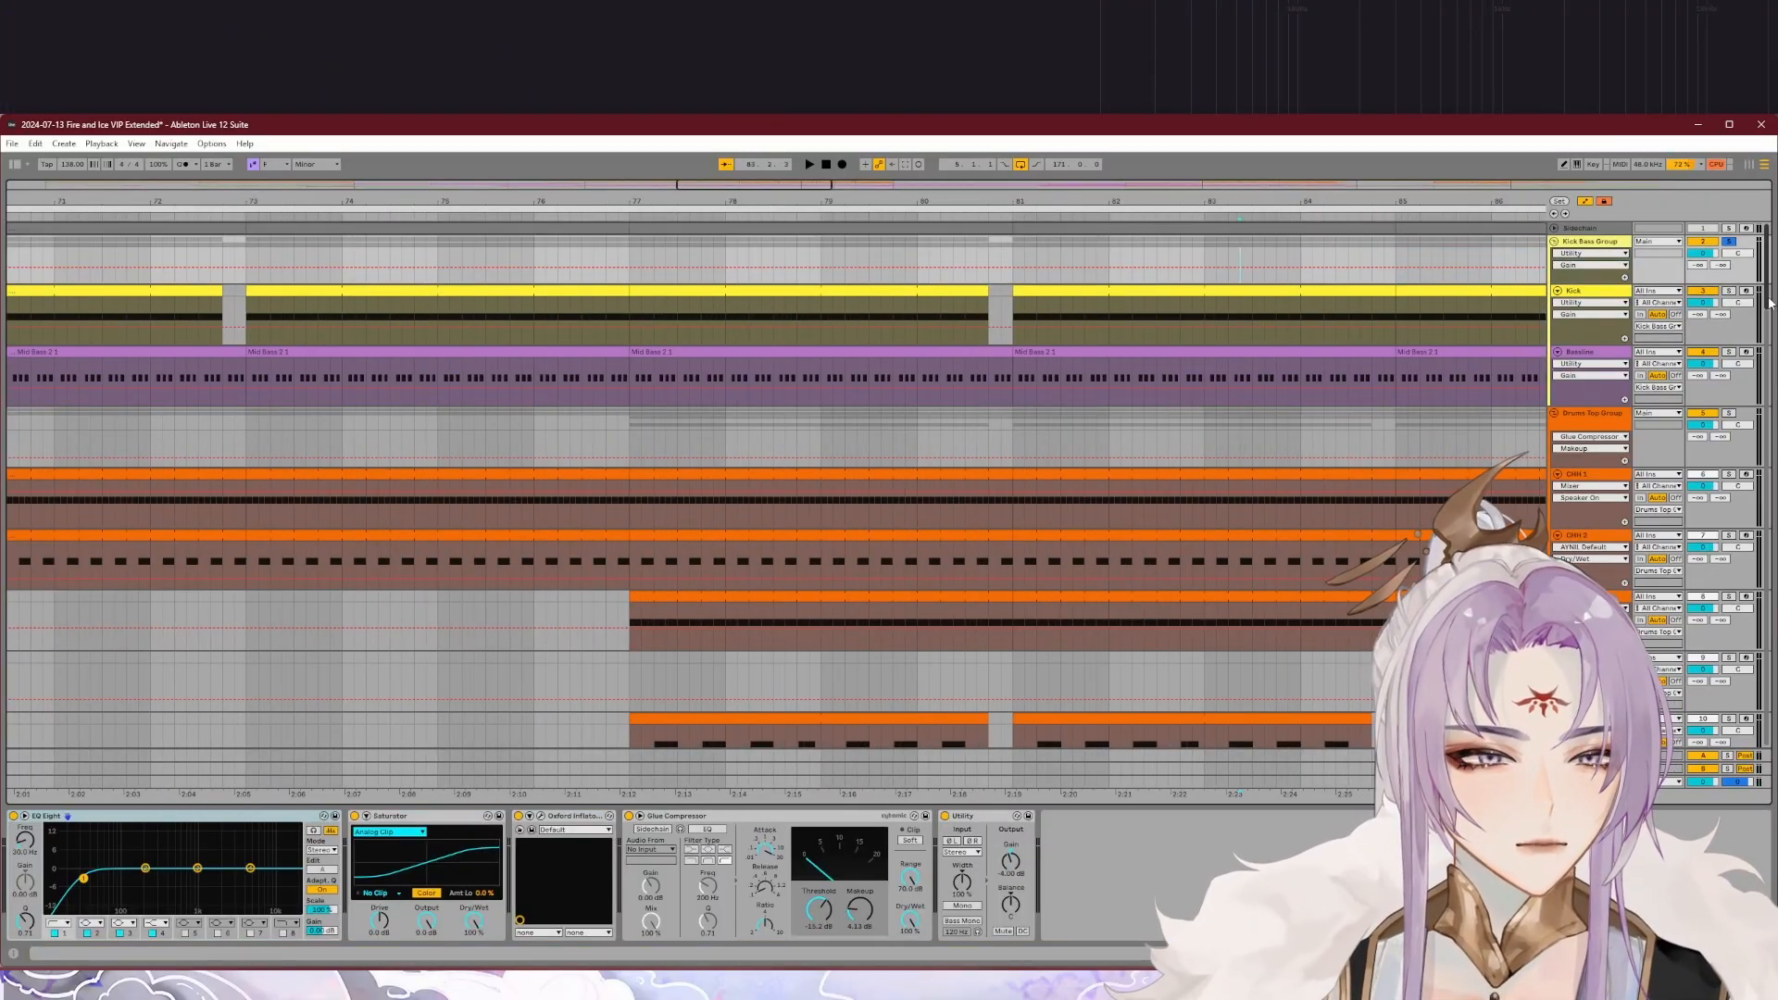
click(1556, 781)
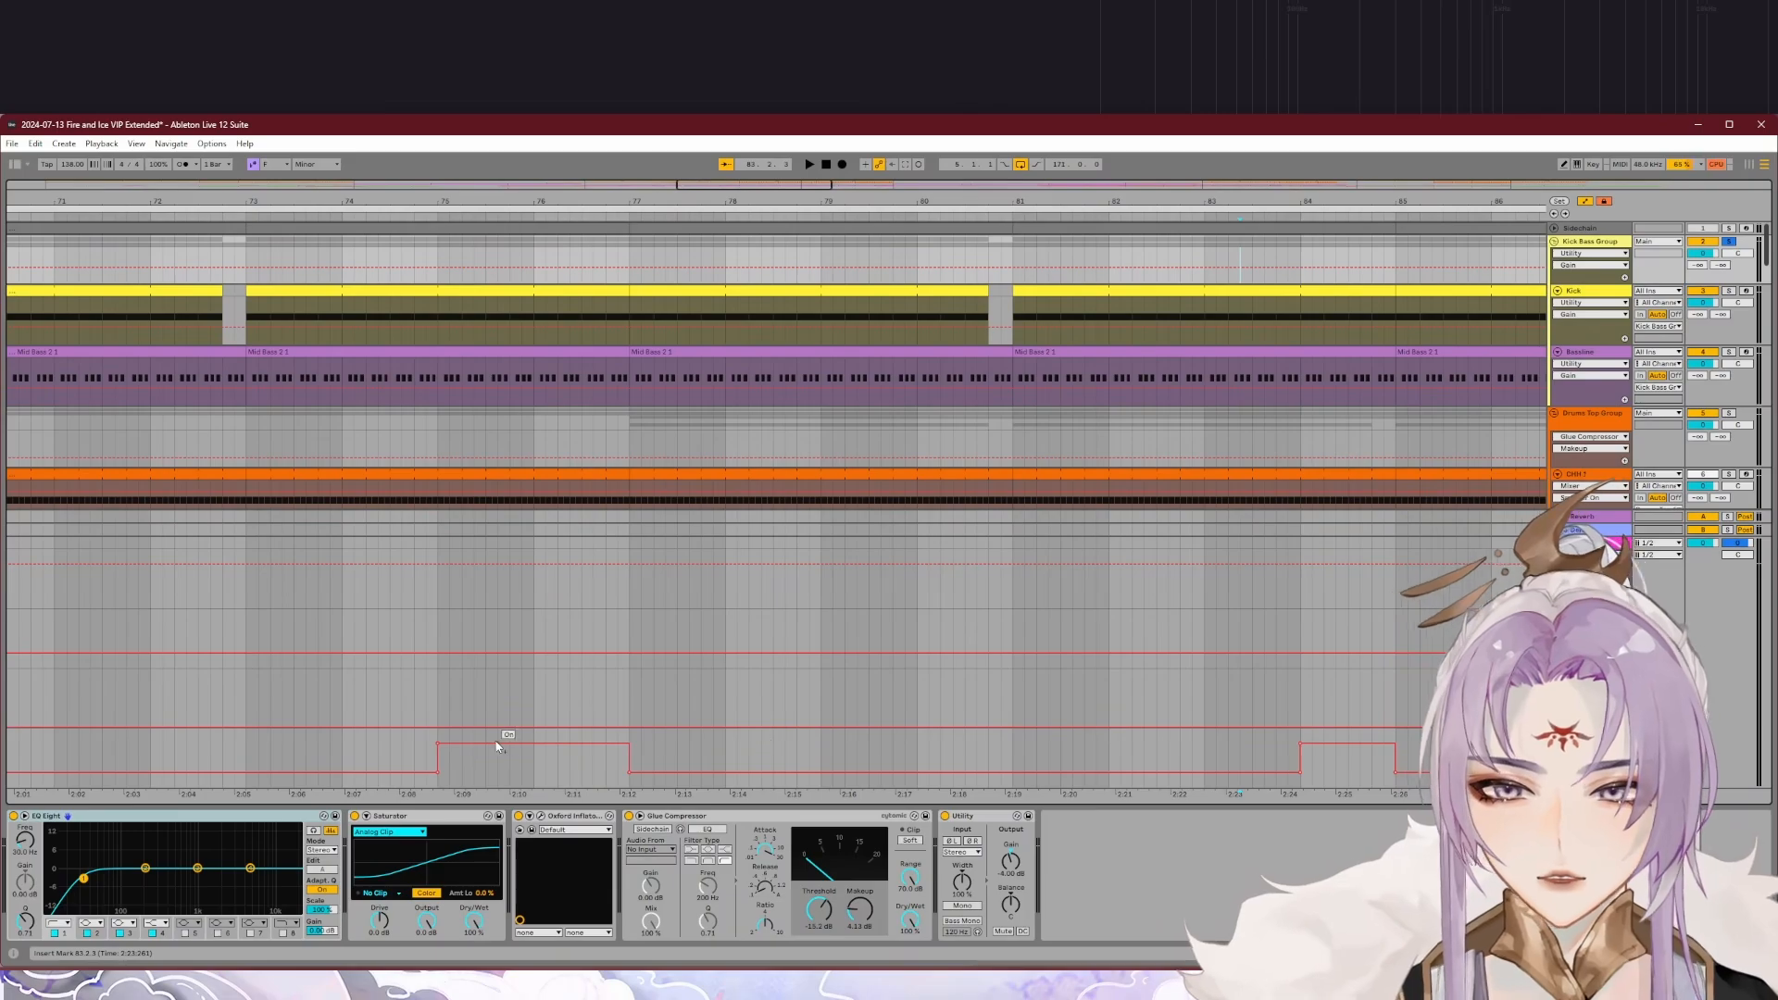
click(419, 772)
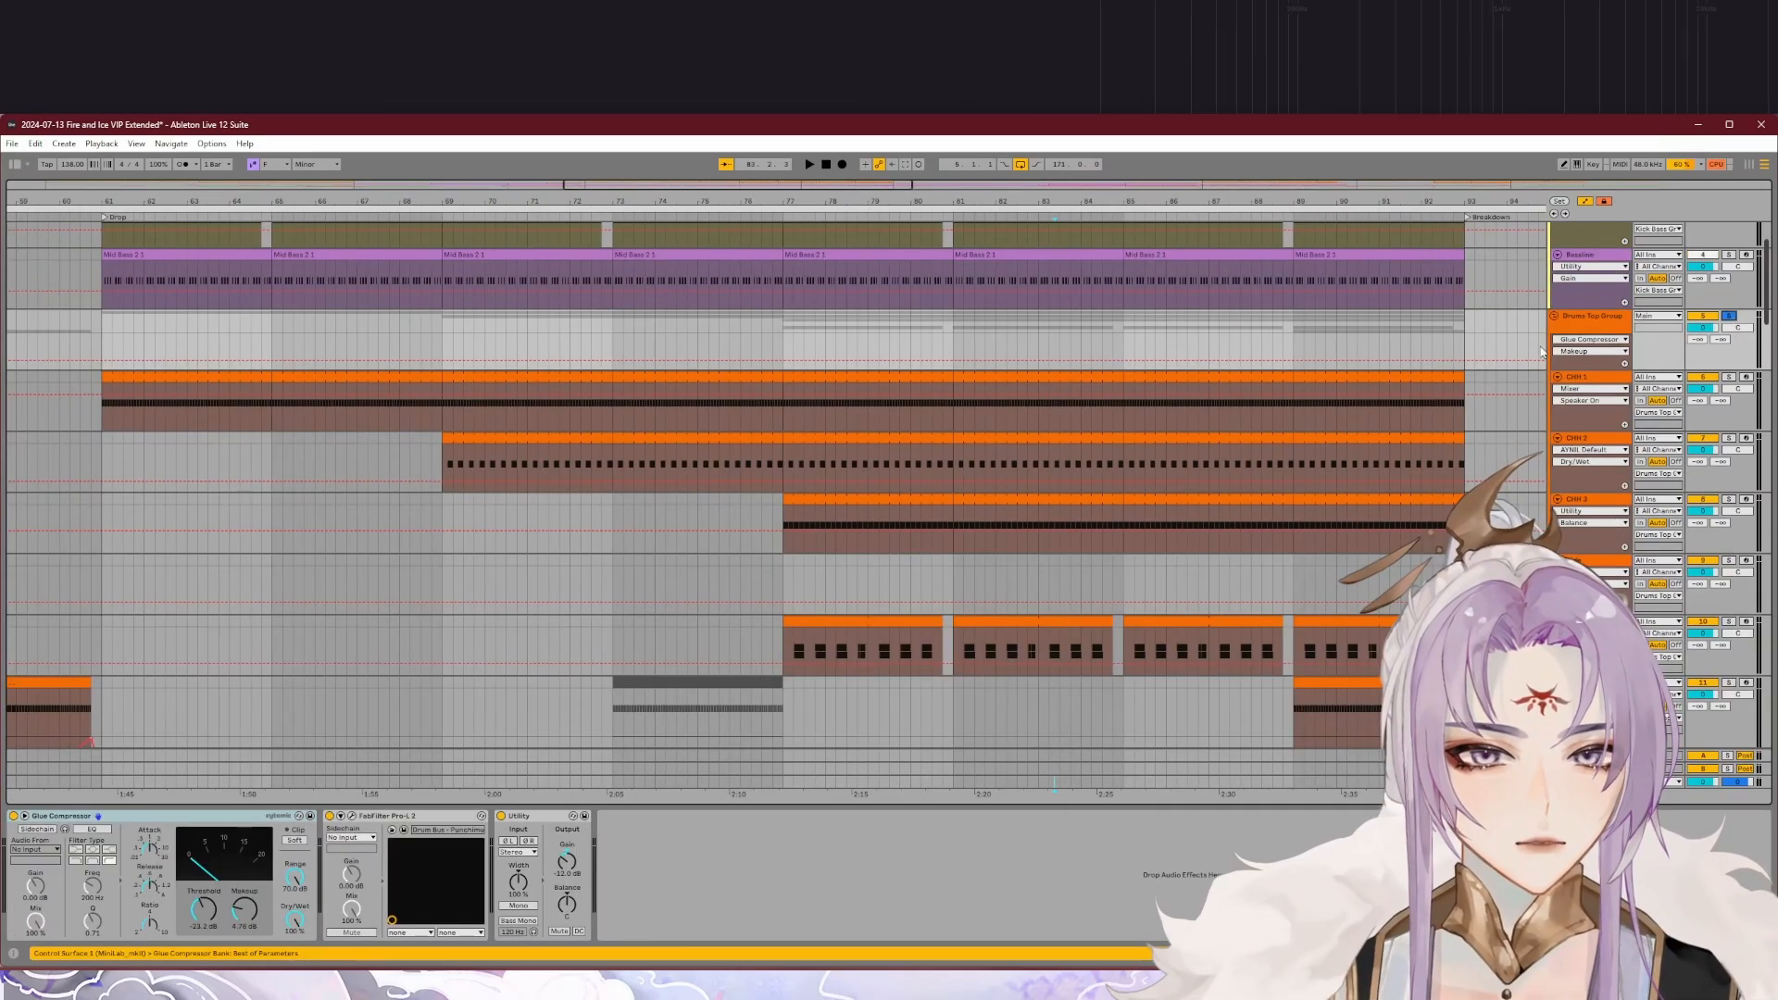
Step: Solo the second hi-hat track in the Drums Top Group and audition it within the drop
drag(1766, 315, 1767, 333)
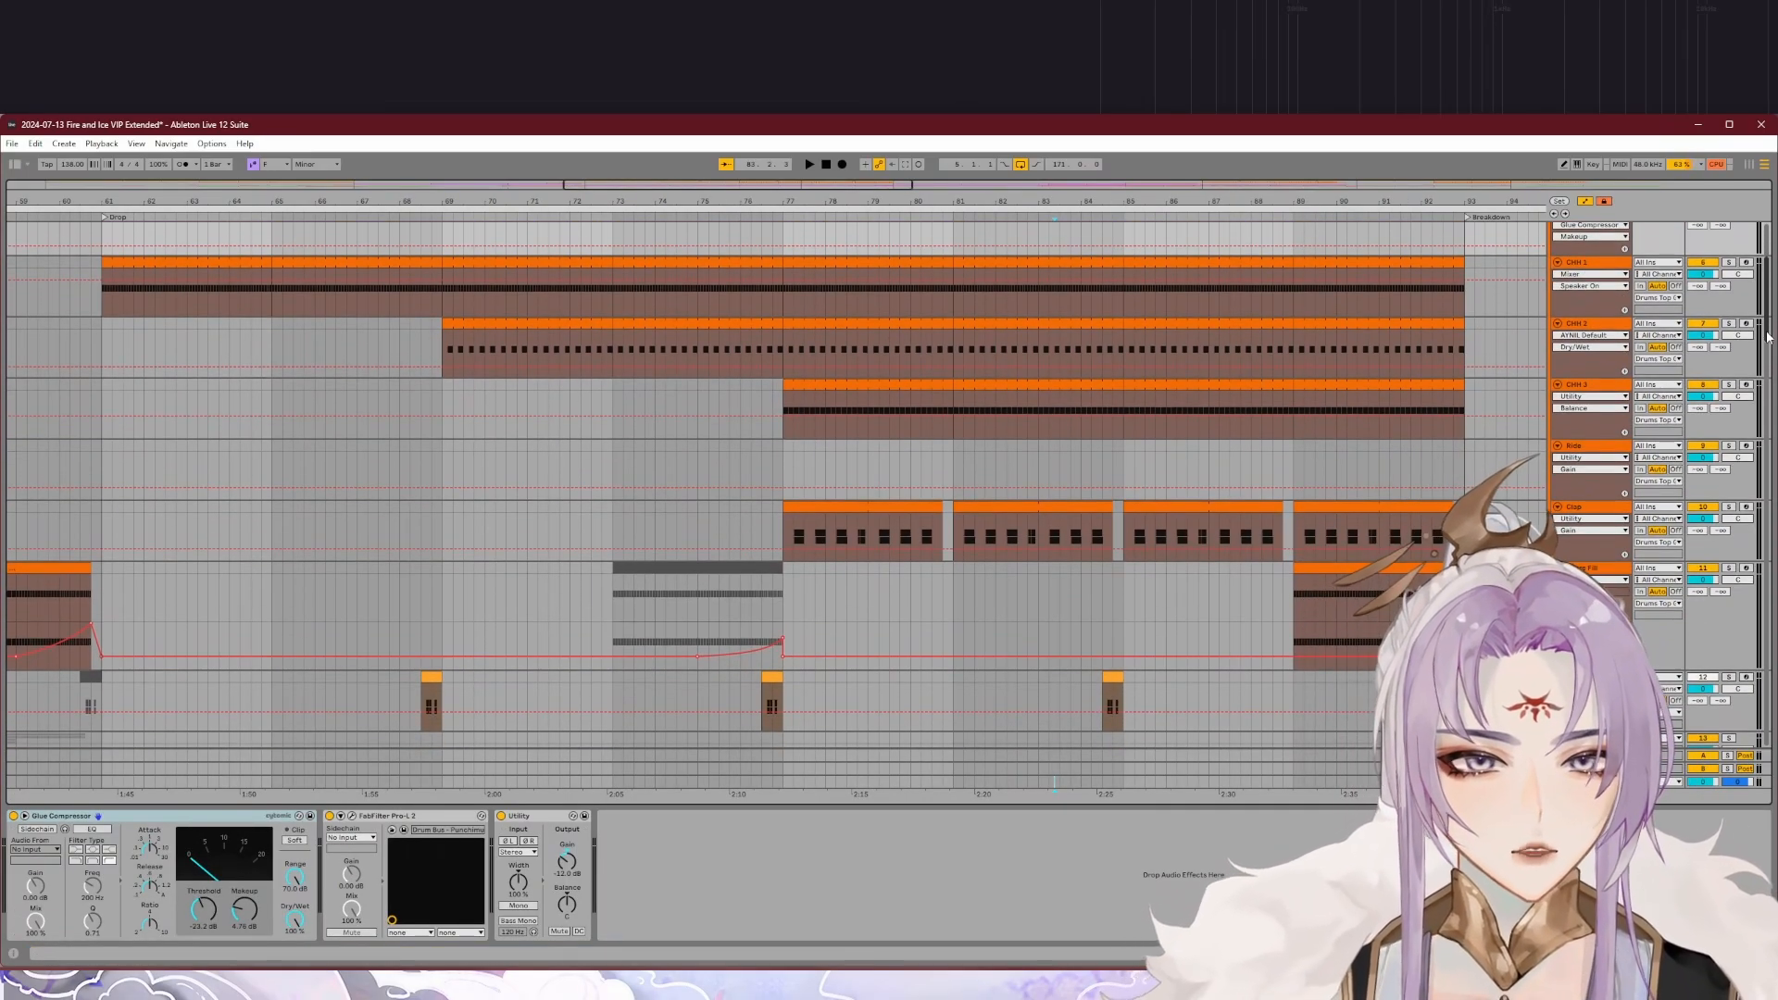
click(1757, 324)
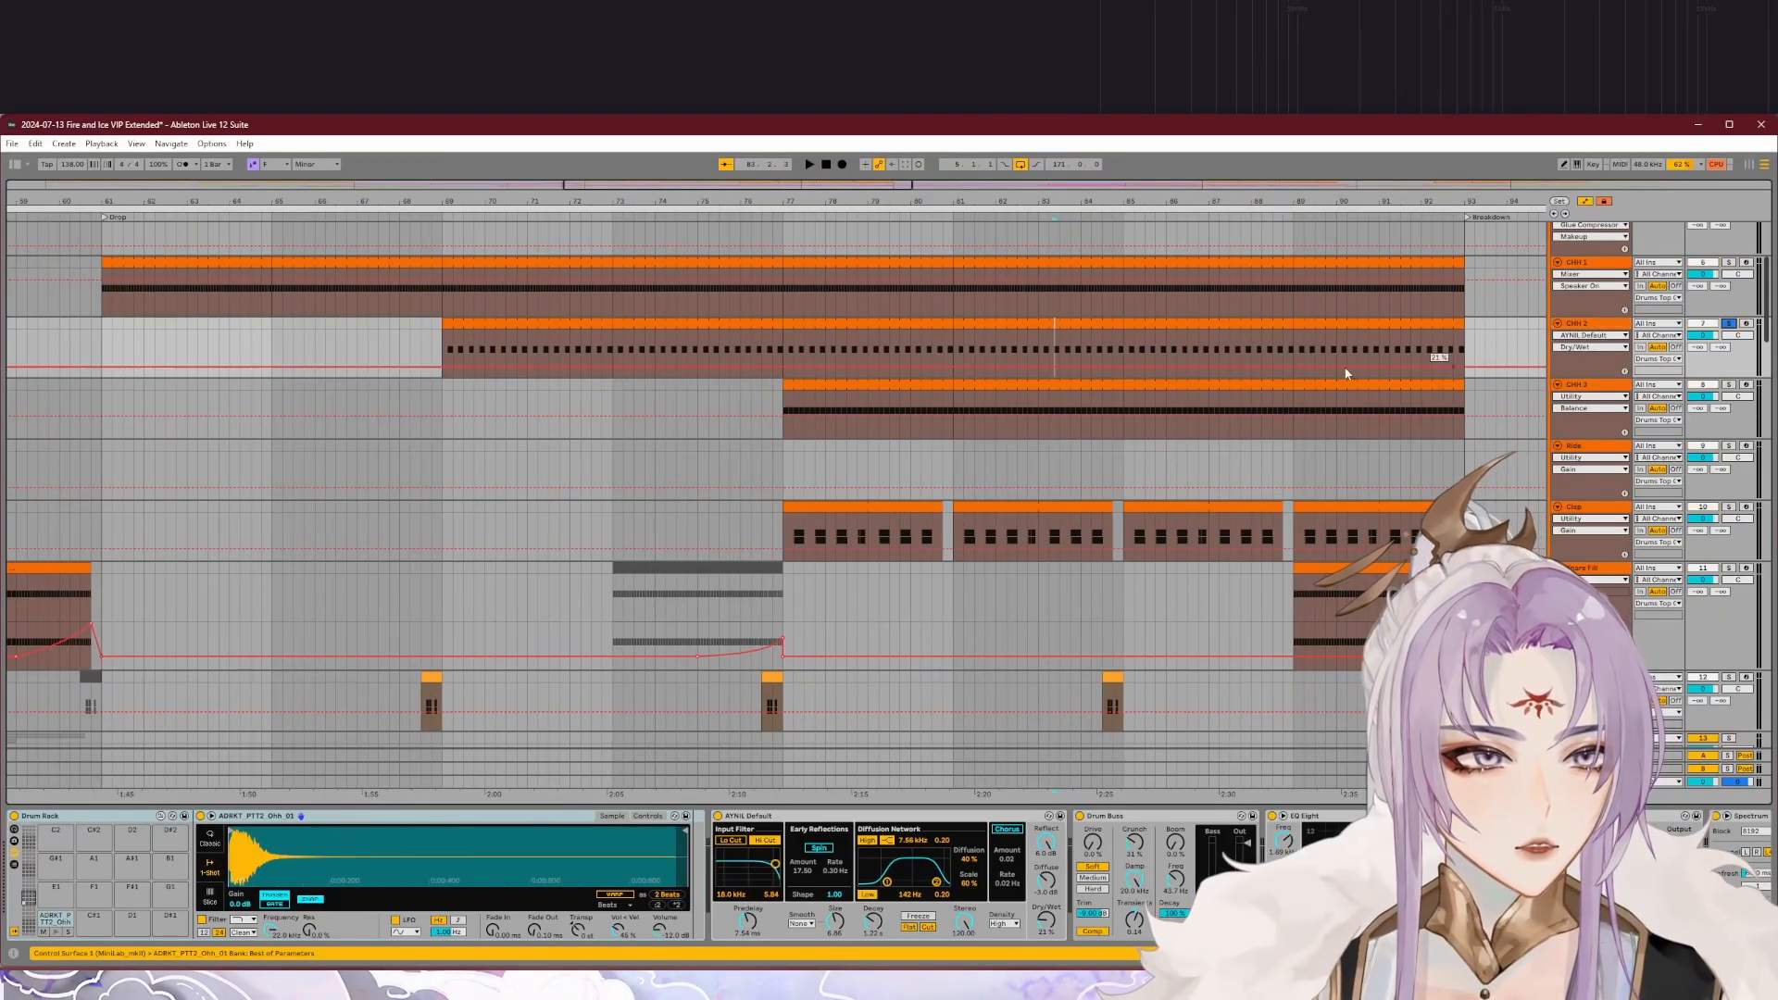
click(803, 217)
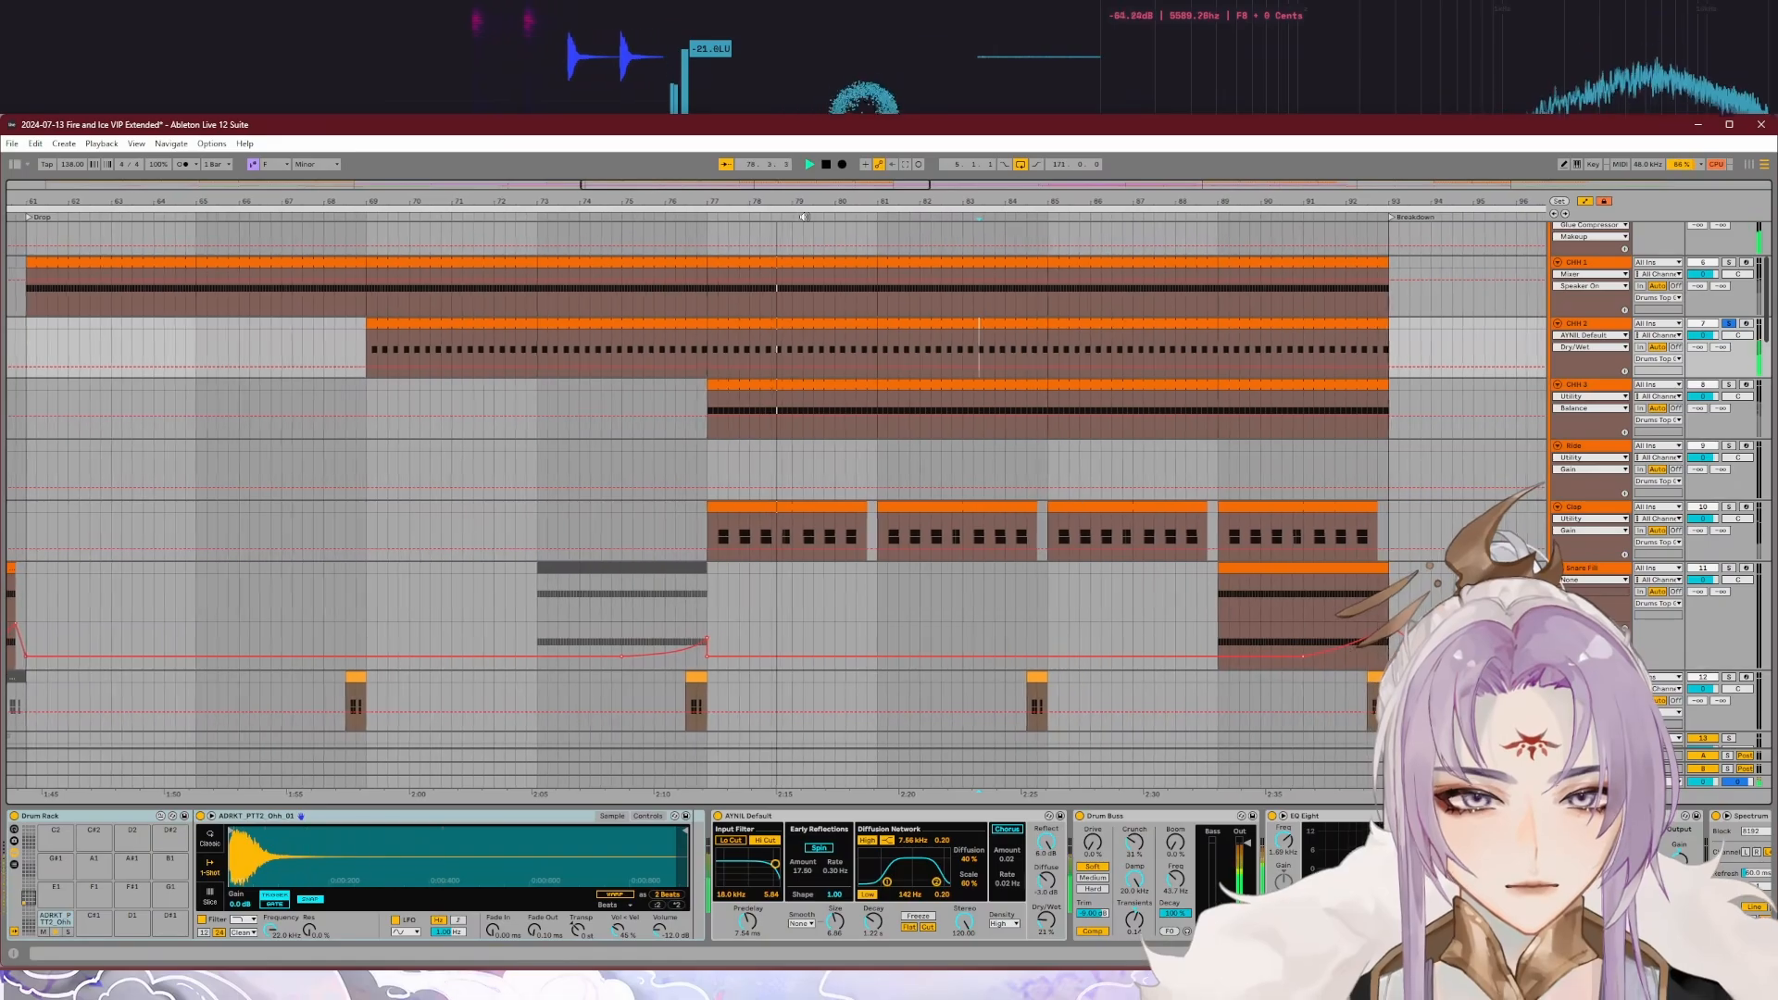
click(703, 219)
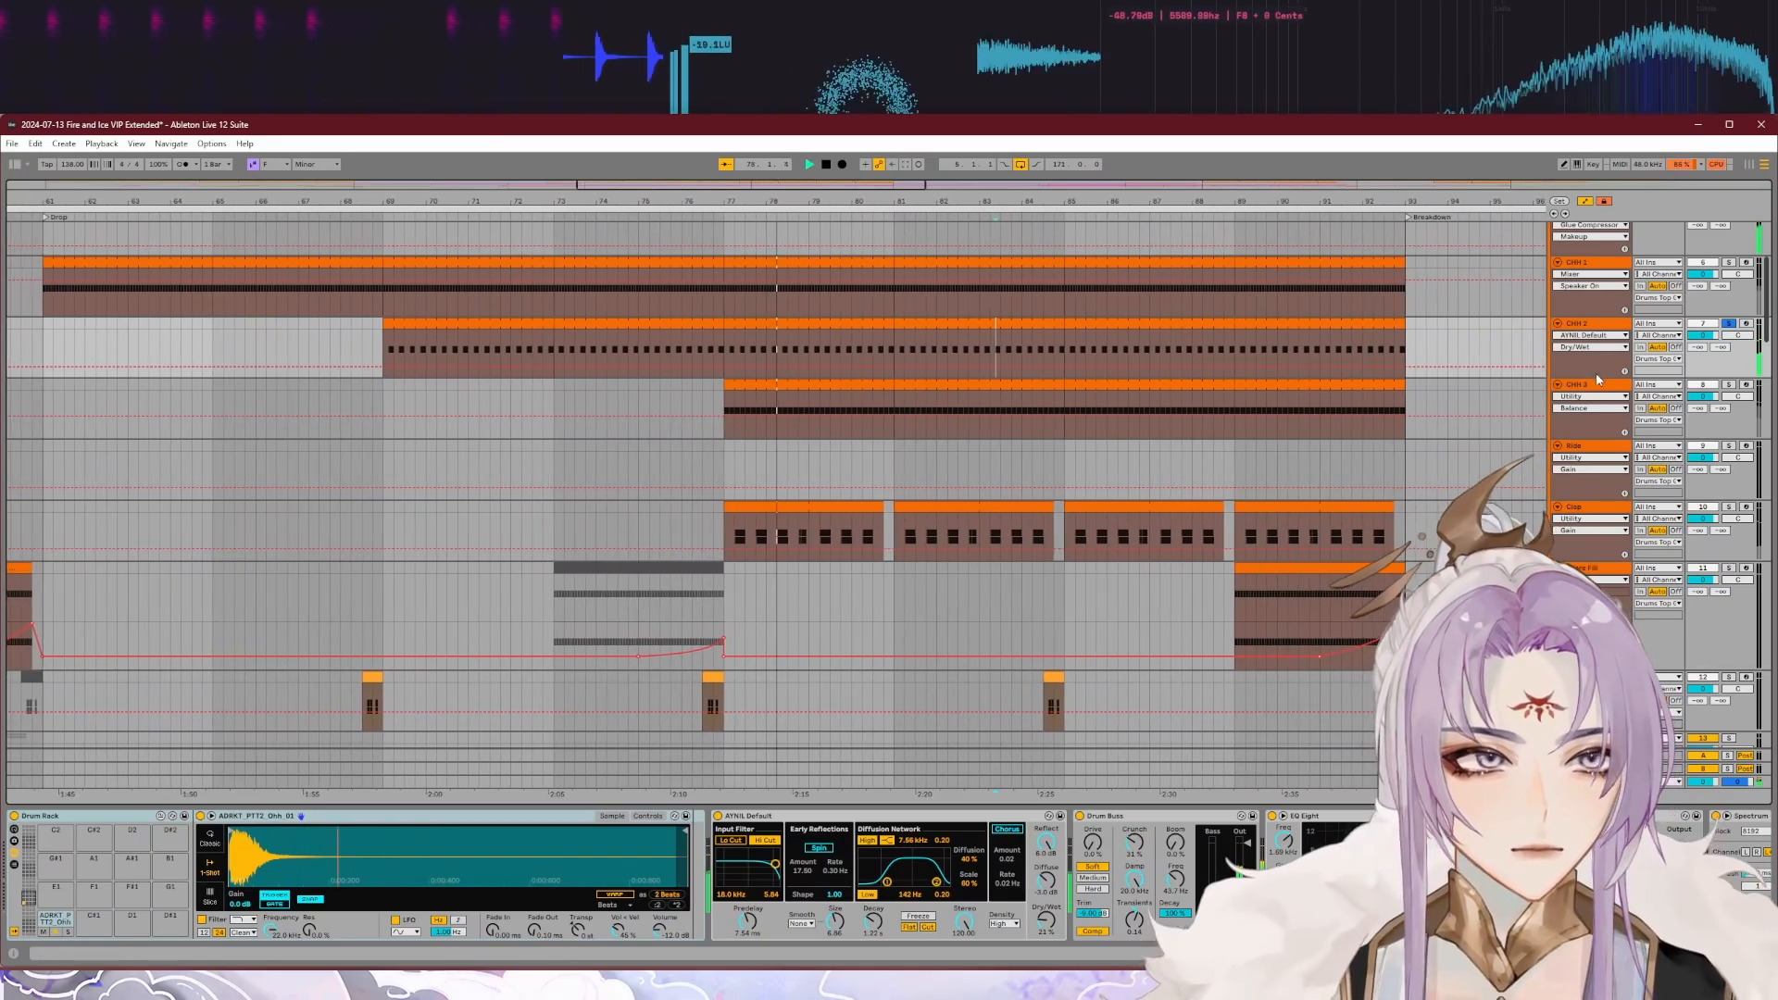
Step: Solo the third, second and first hi-hat tracks in turn to compare their sounds and devices
click(1730, 385)
click(714, 217)
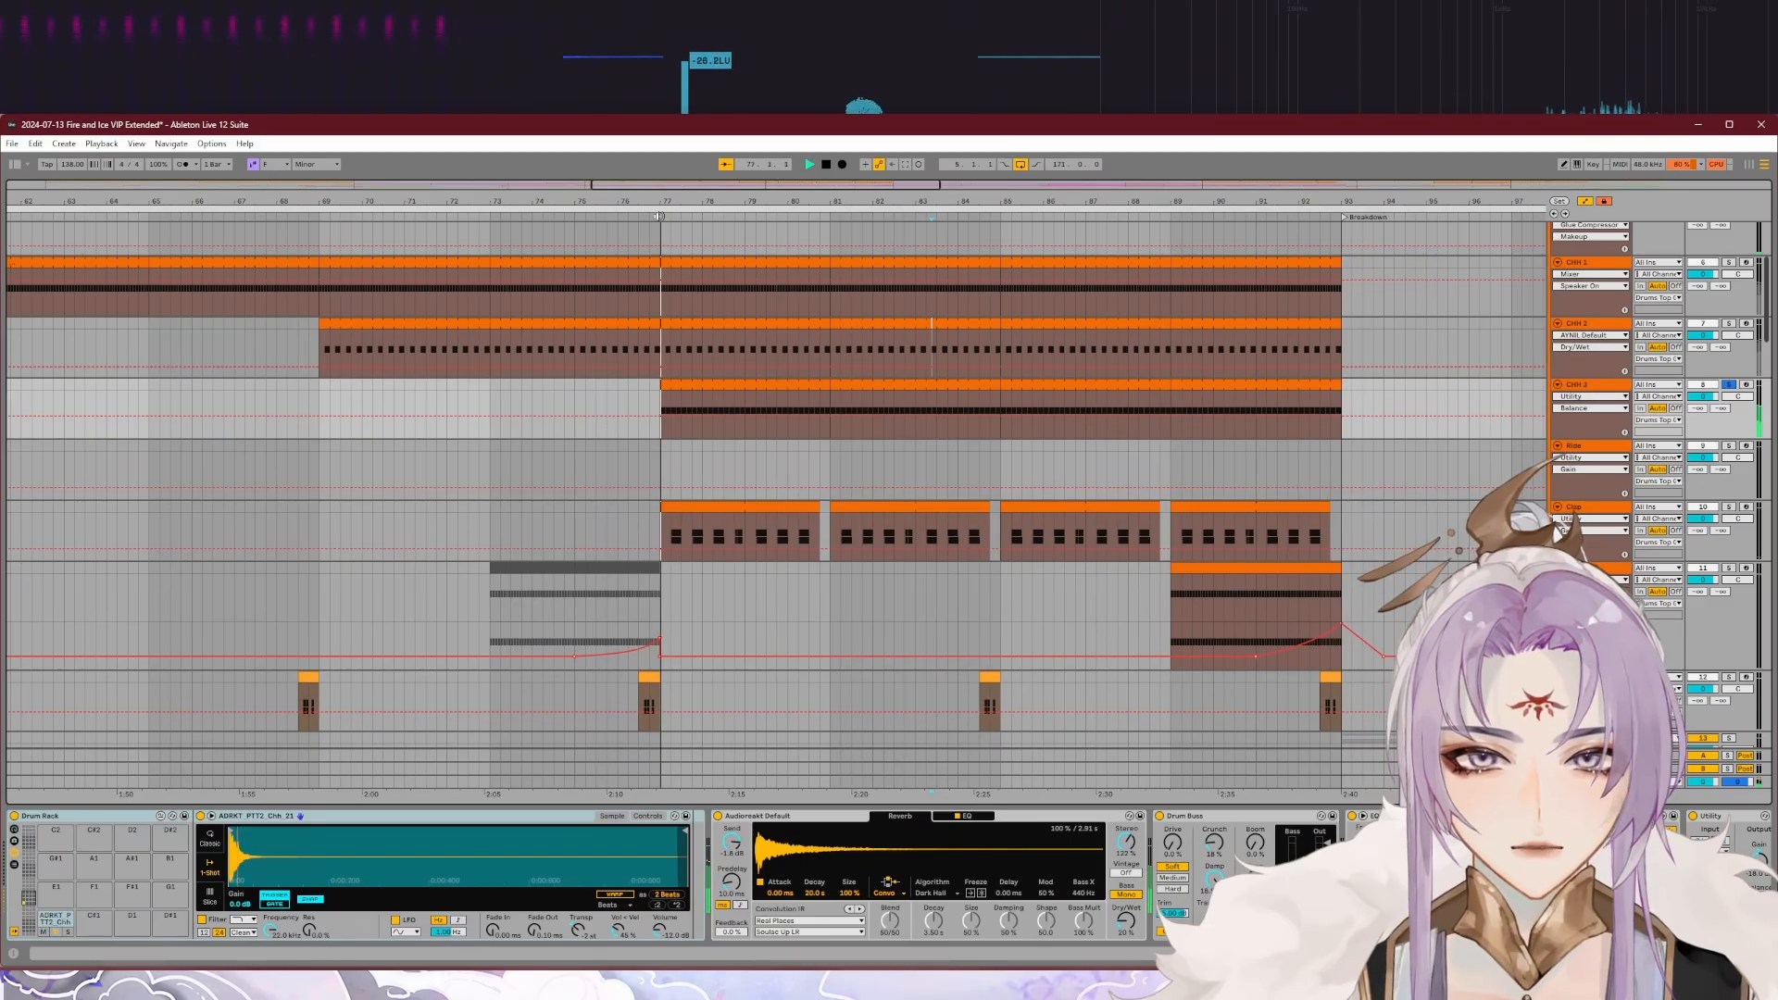
click(1728, 324)
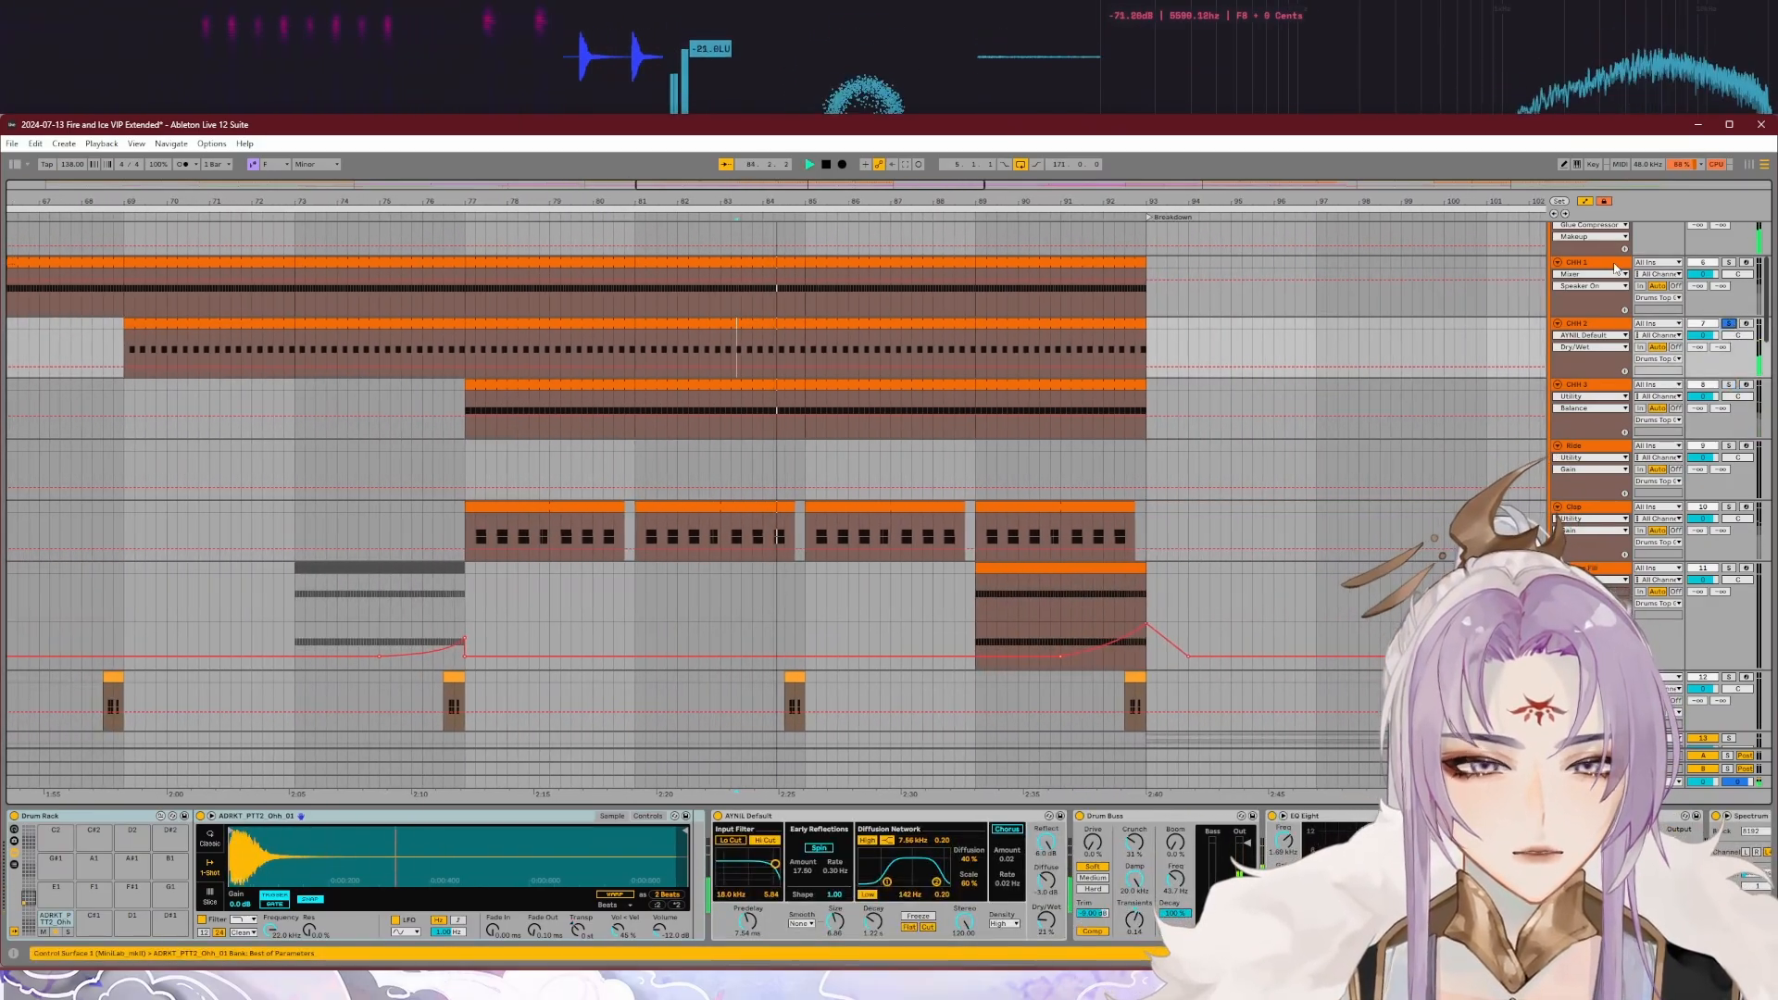
click(1727, 263)
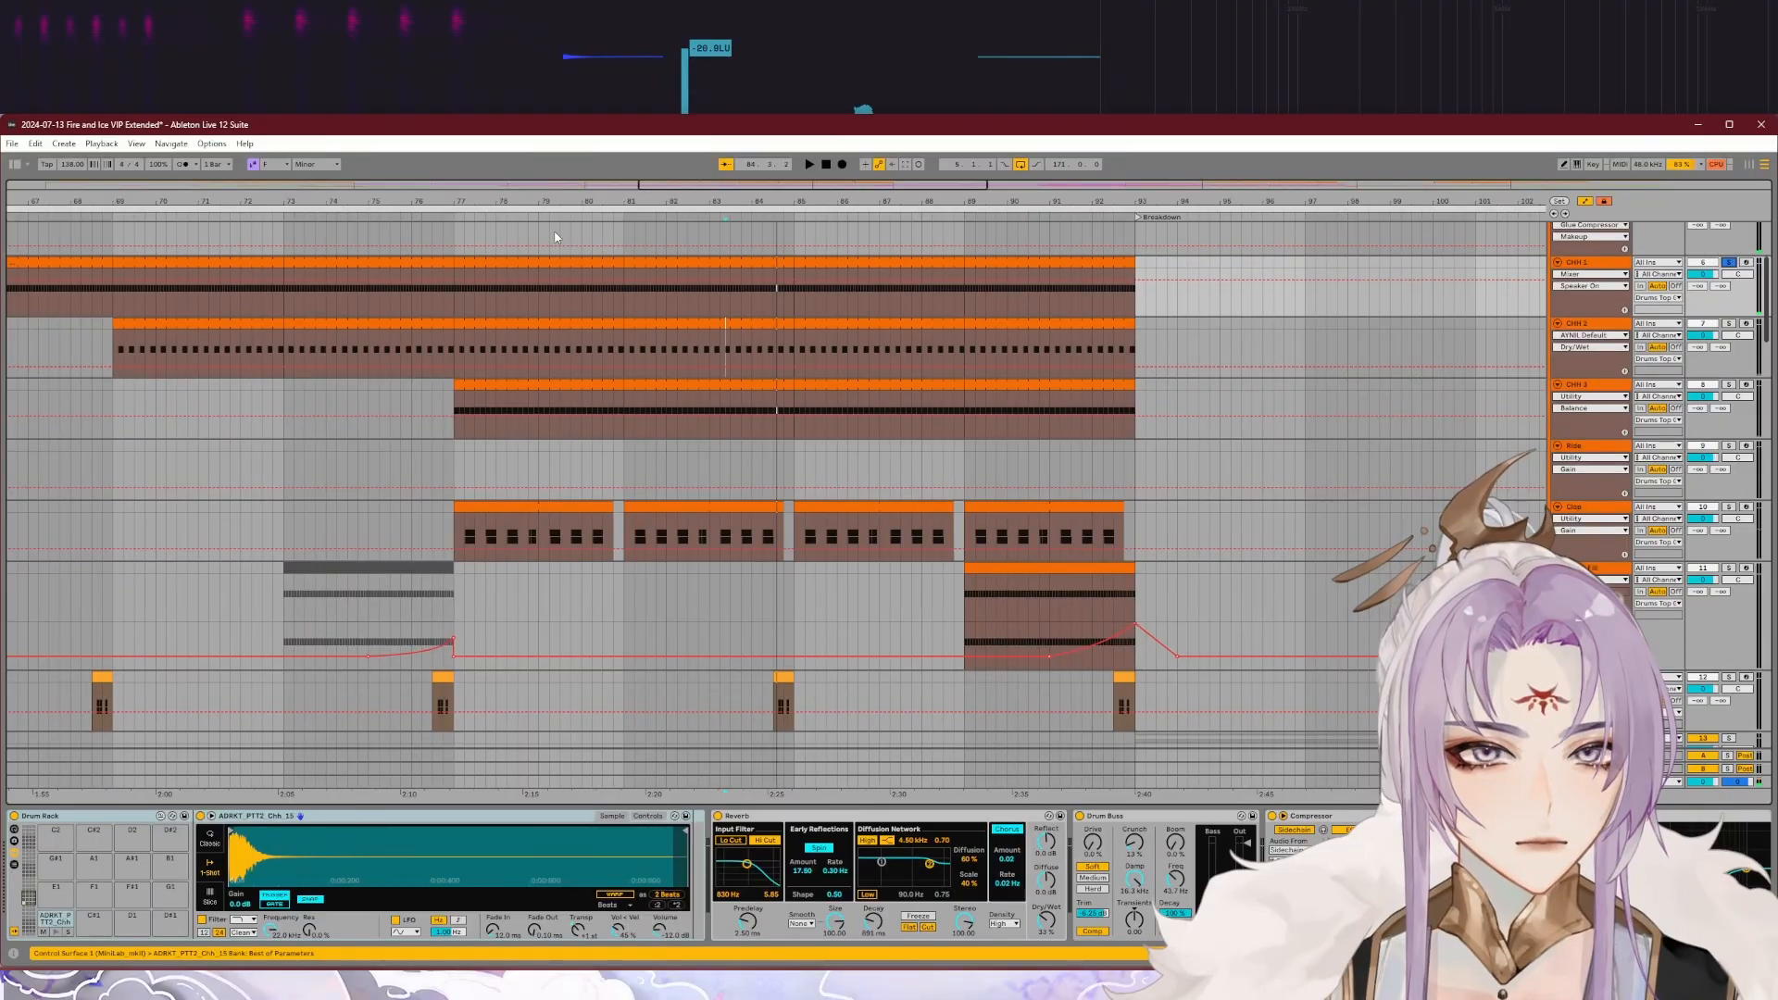
click(506, 219)
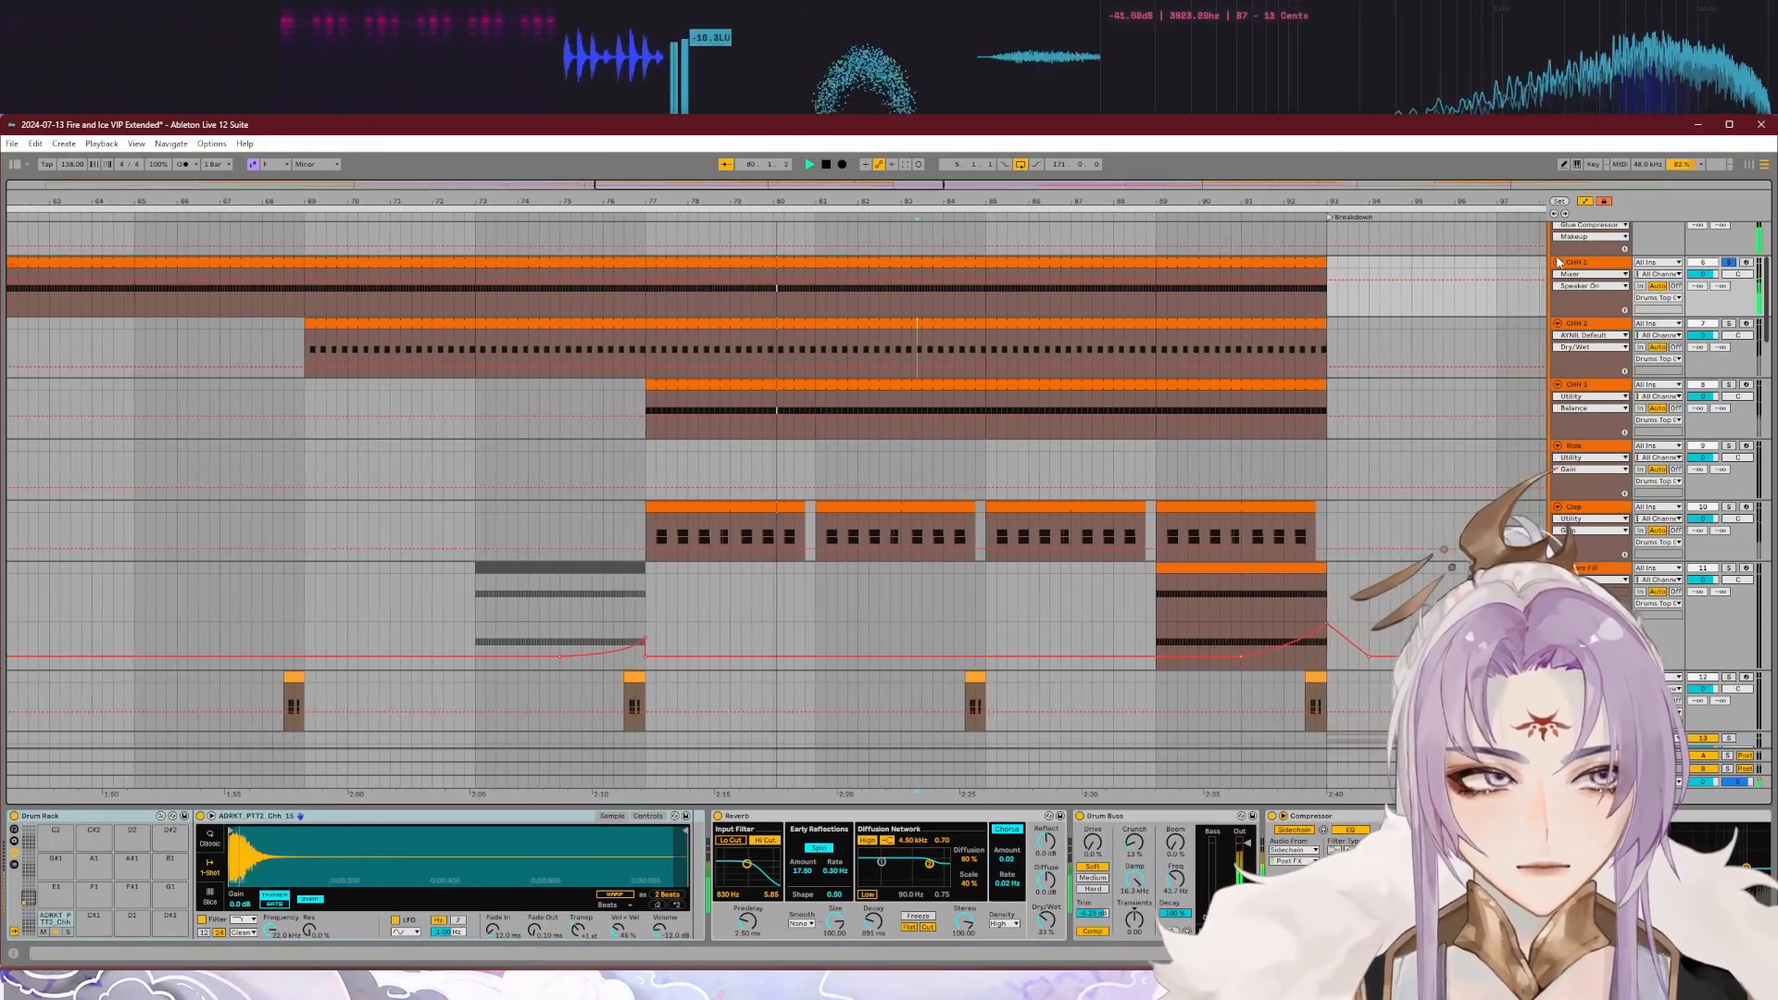
key(space)
Step: Solo all three hi-hat tracks together and audition the combined pattern from bar 77
scroll(1319, 352, up, 1)
ctrl+click(1728, 365)
ctrl+click(1727, 426)
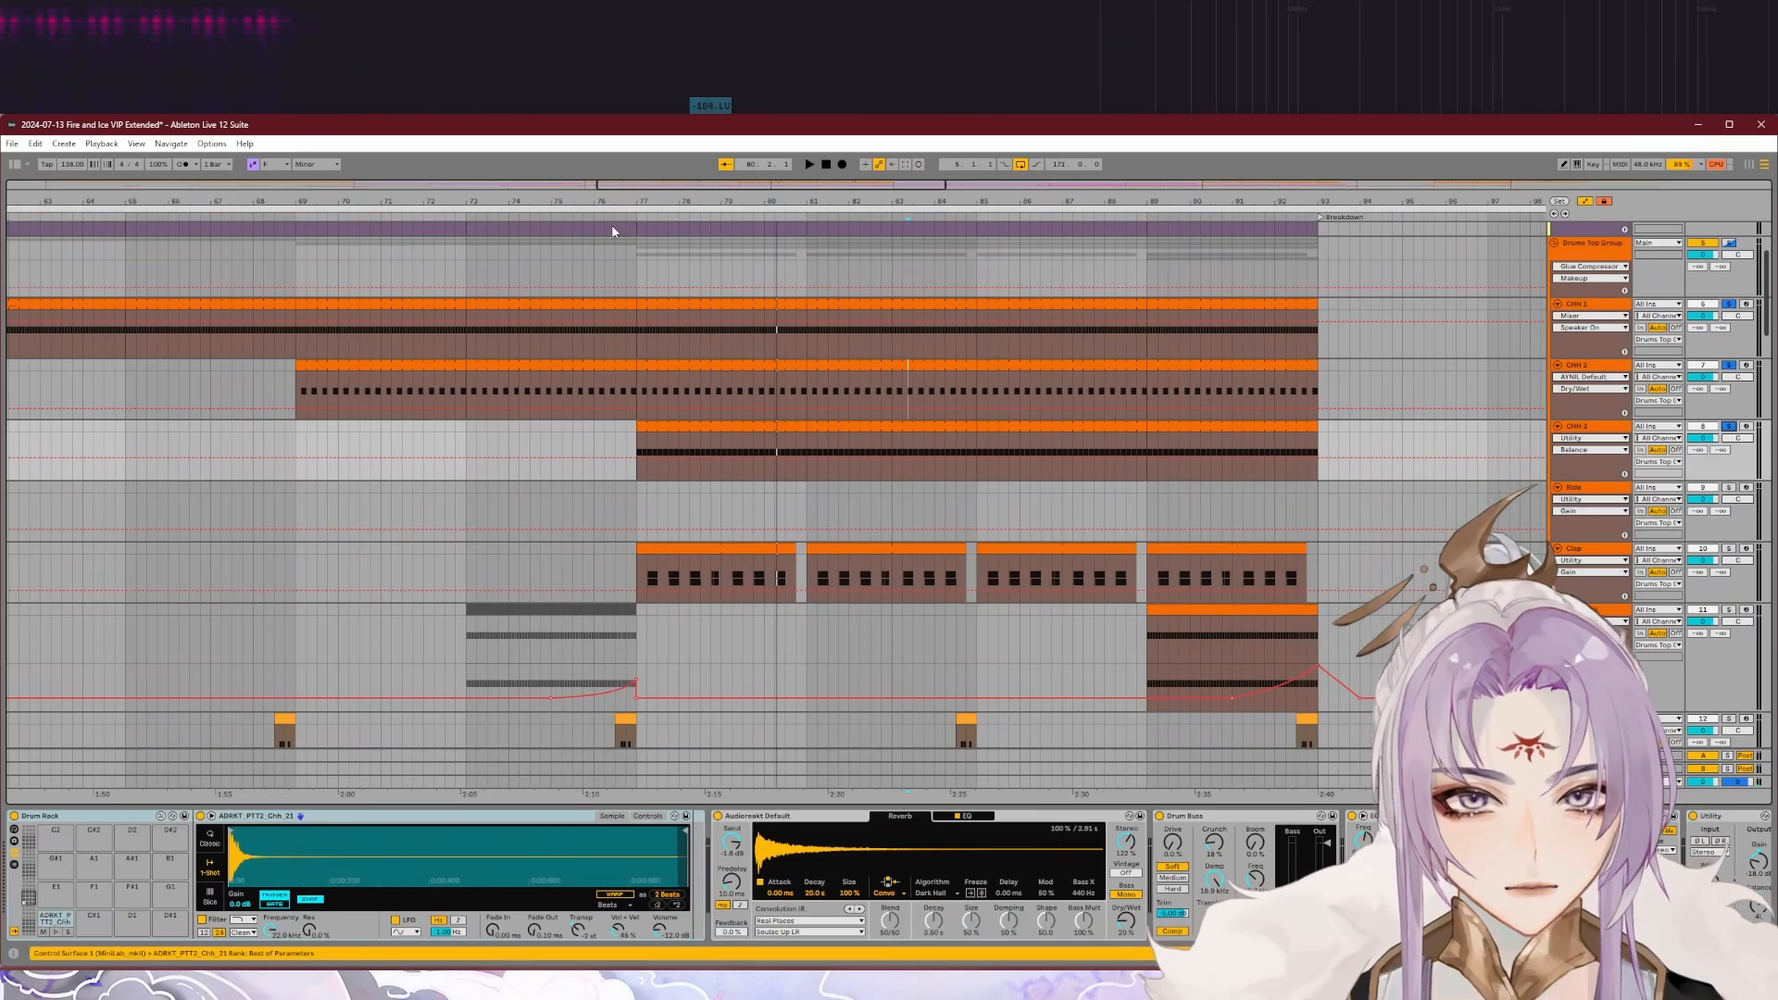
click(637, 217)
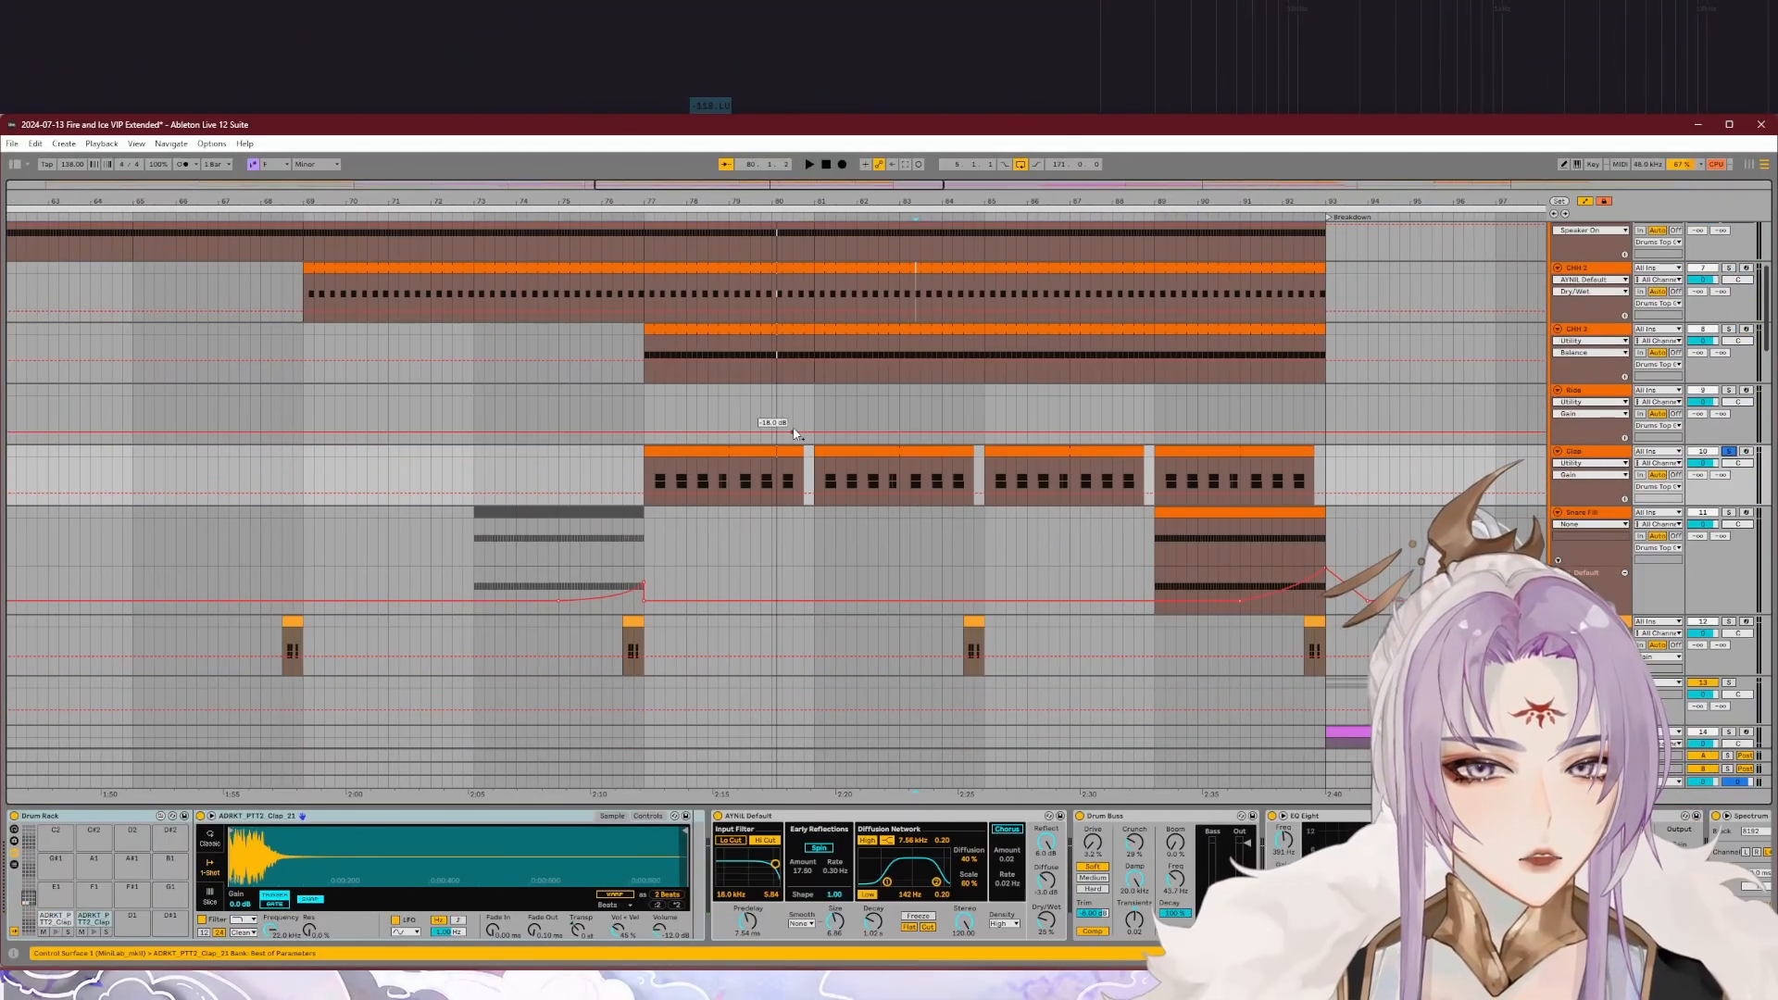
Step: Finish auditioning the soloed Clap track and open its first clip at bar 77 to examine the layered clap notes
key(space)
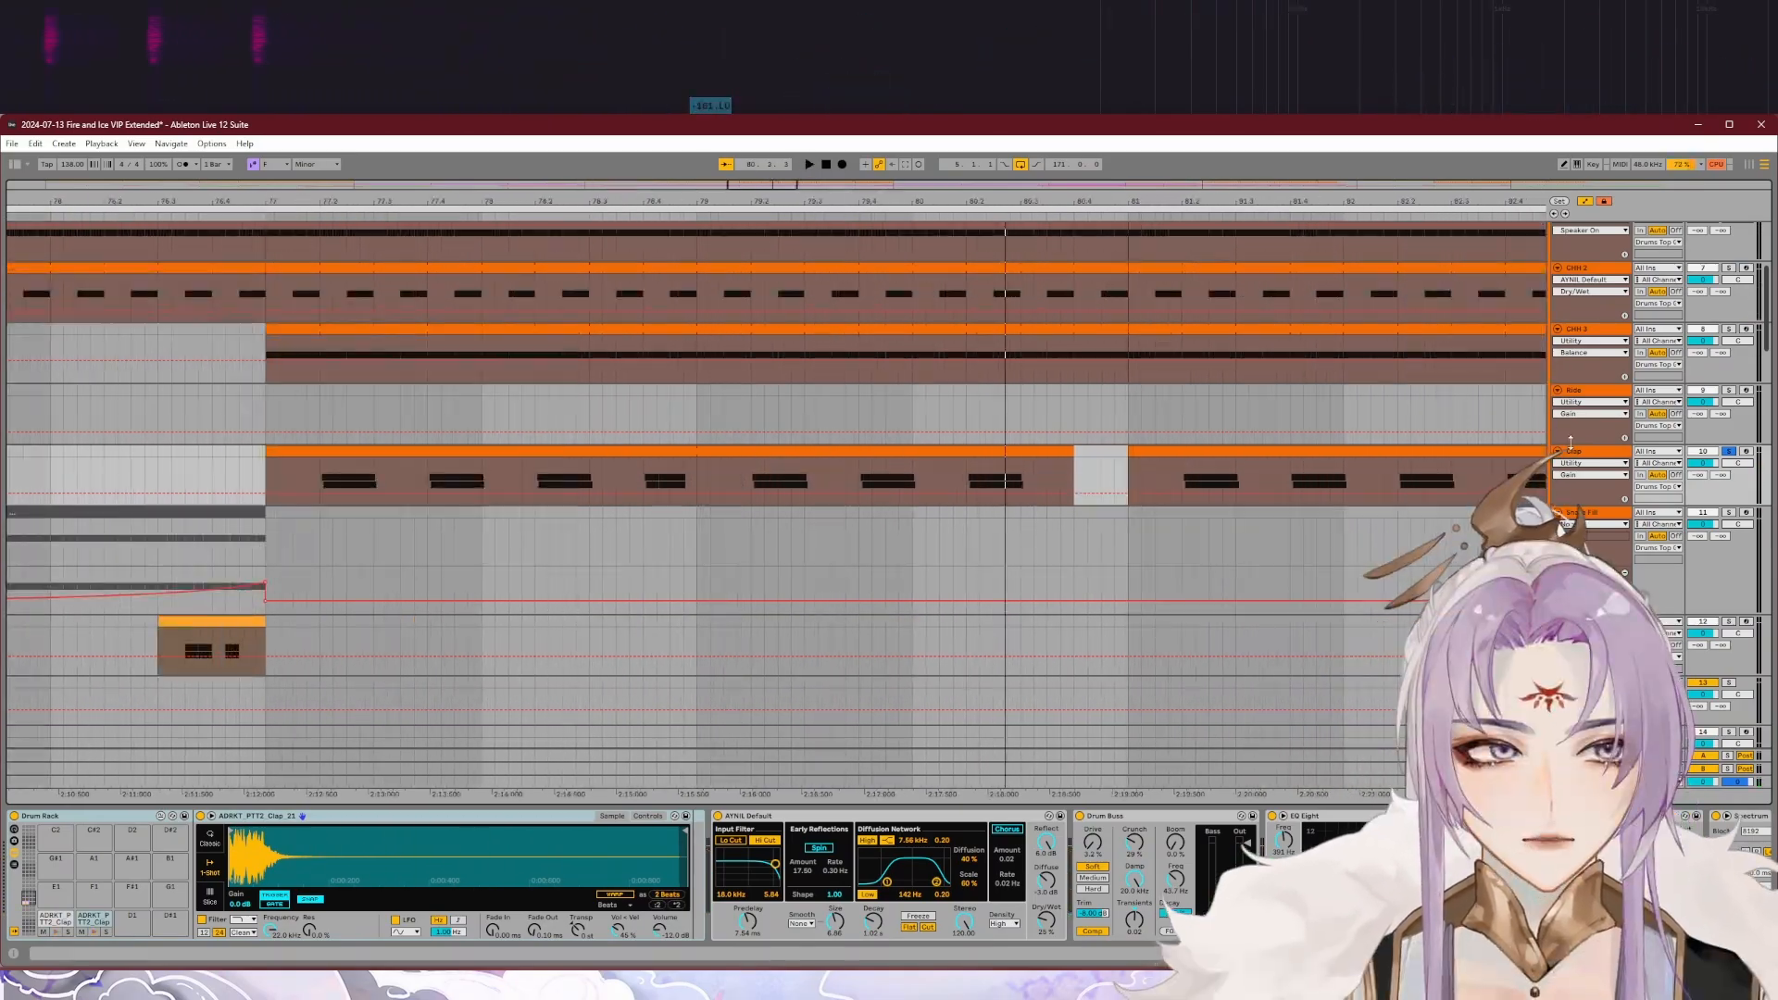
scroll(739, 434, down, 3)
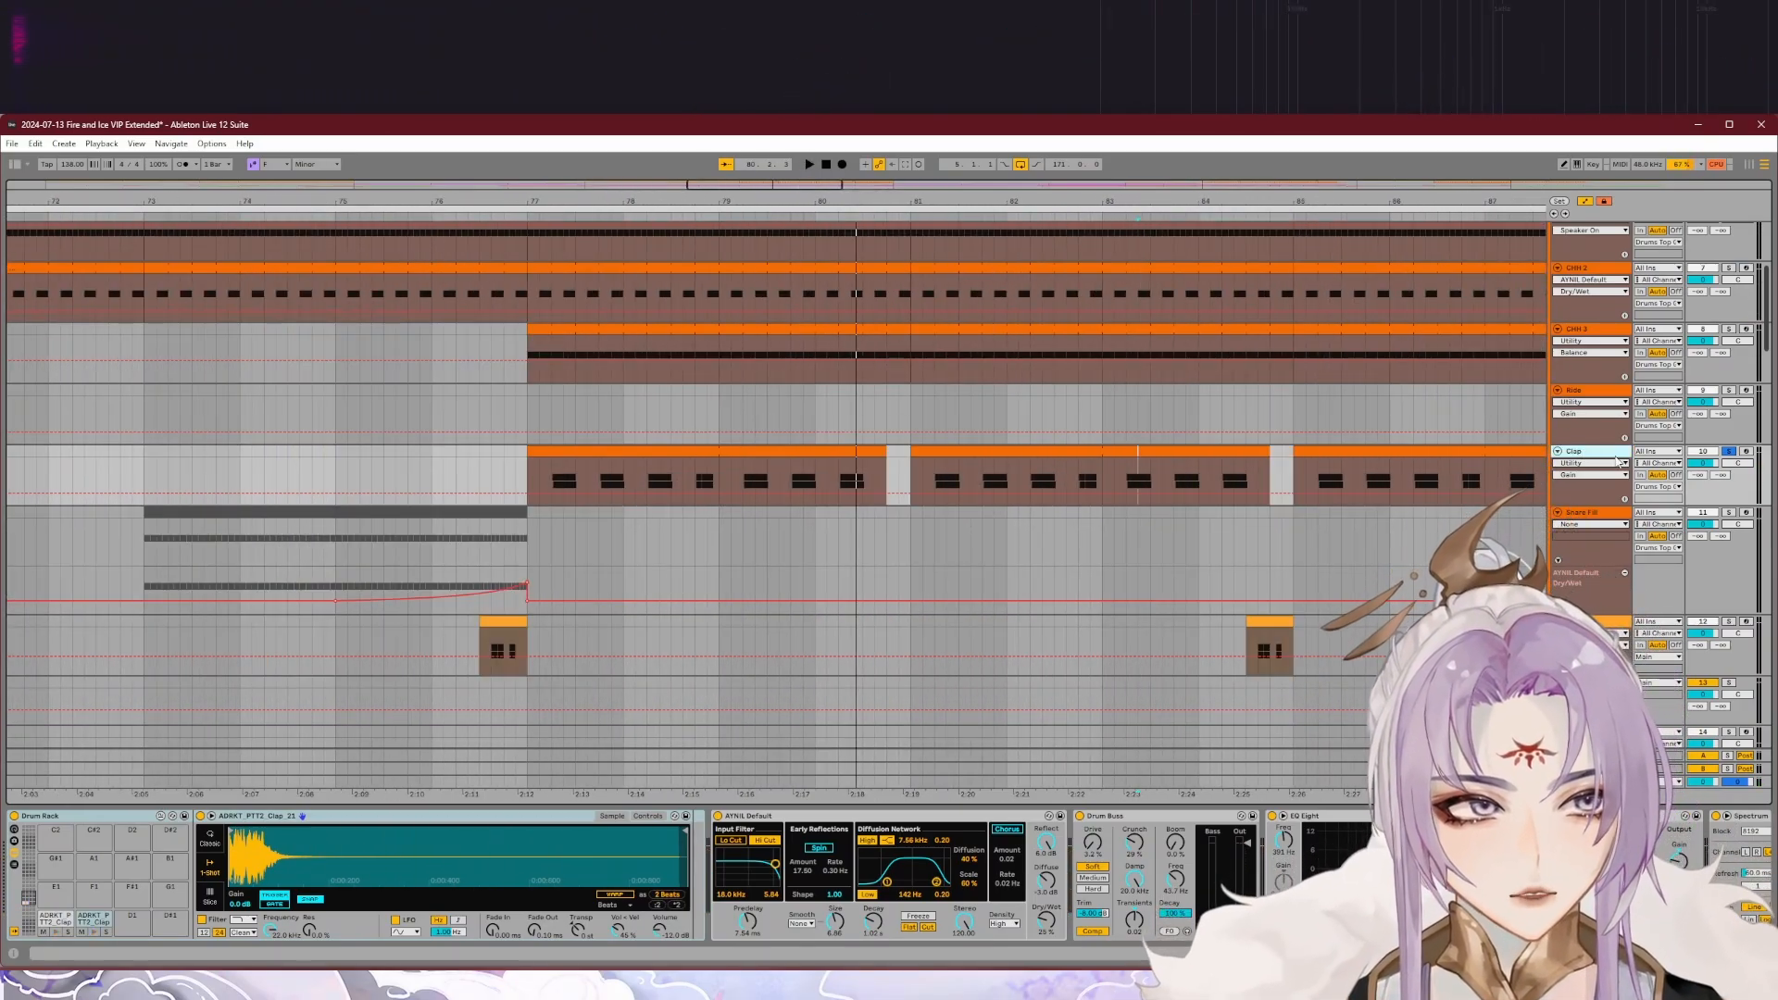
click(626, 454)
double_click(626, 454)
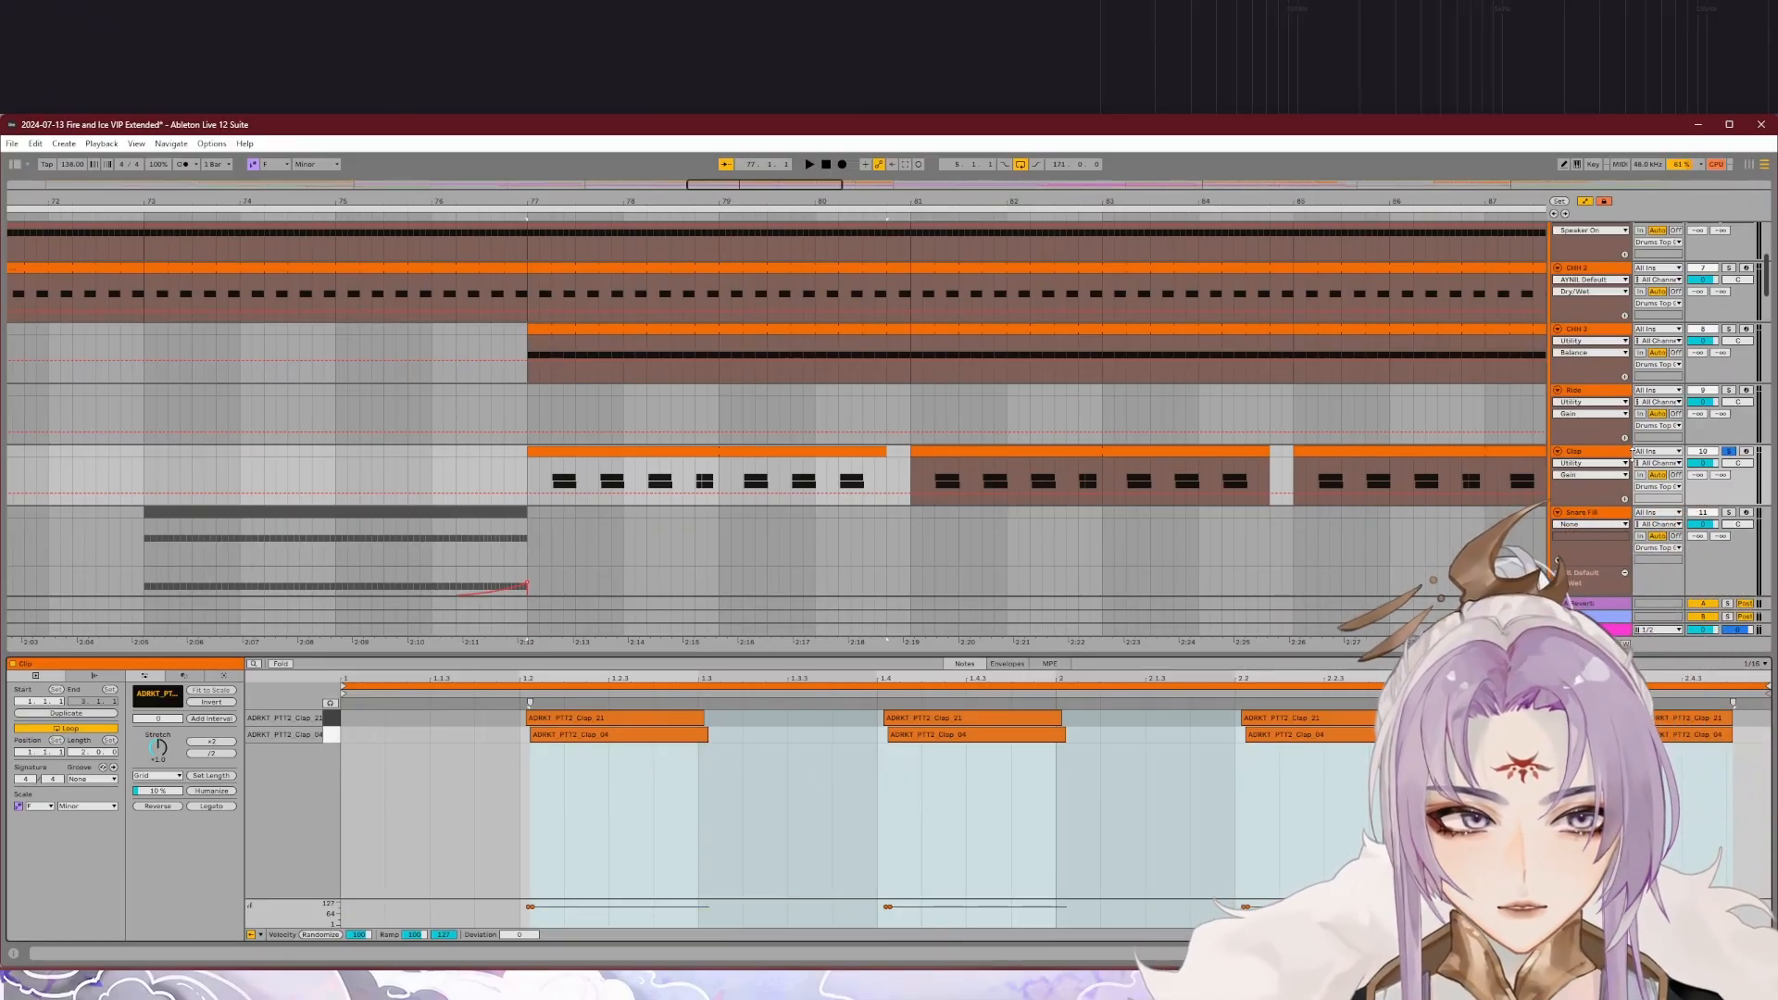
Step: Audition the Clap track together with the kick to hear the timing of the delayed claps
click(1727, 452)
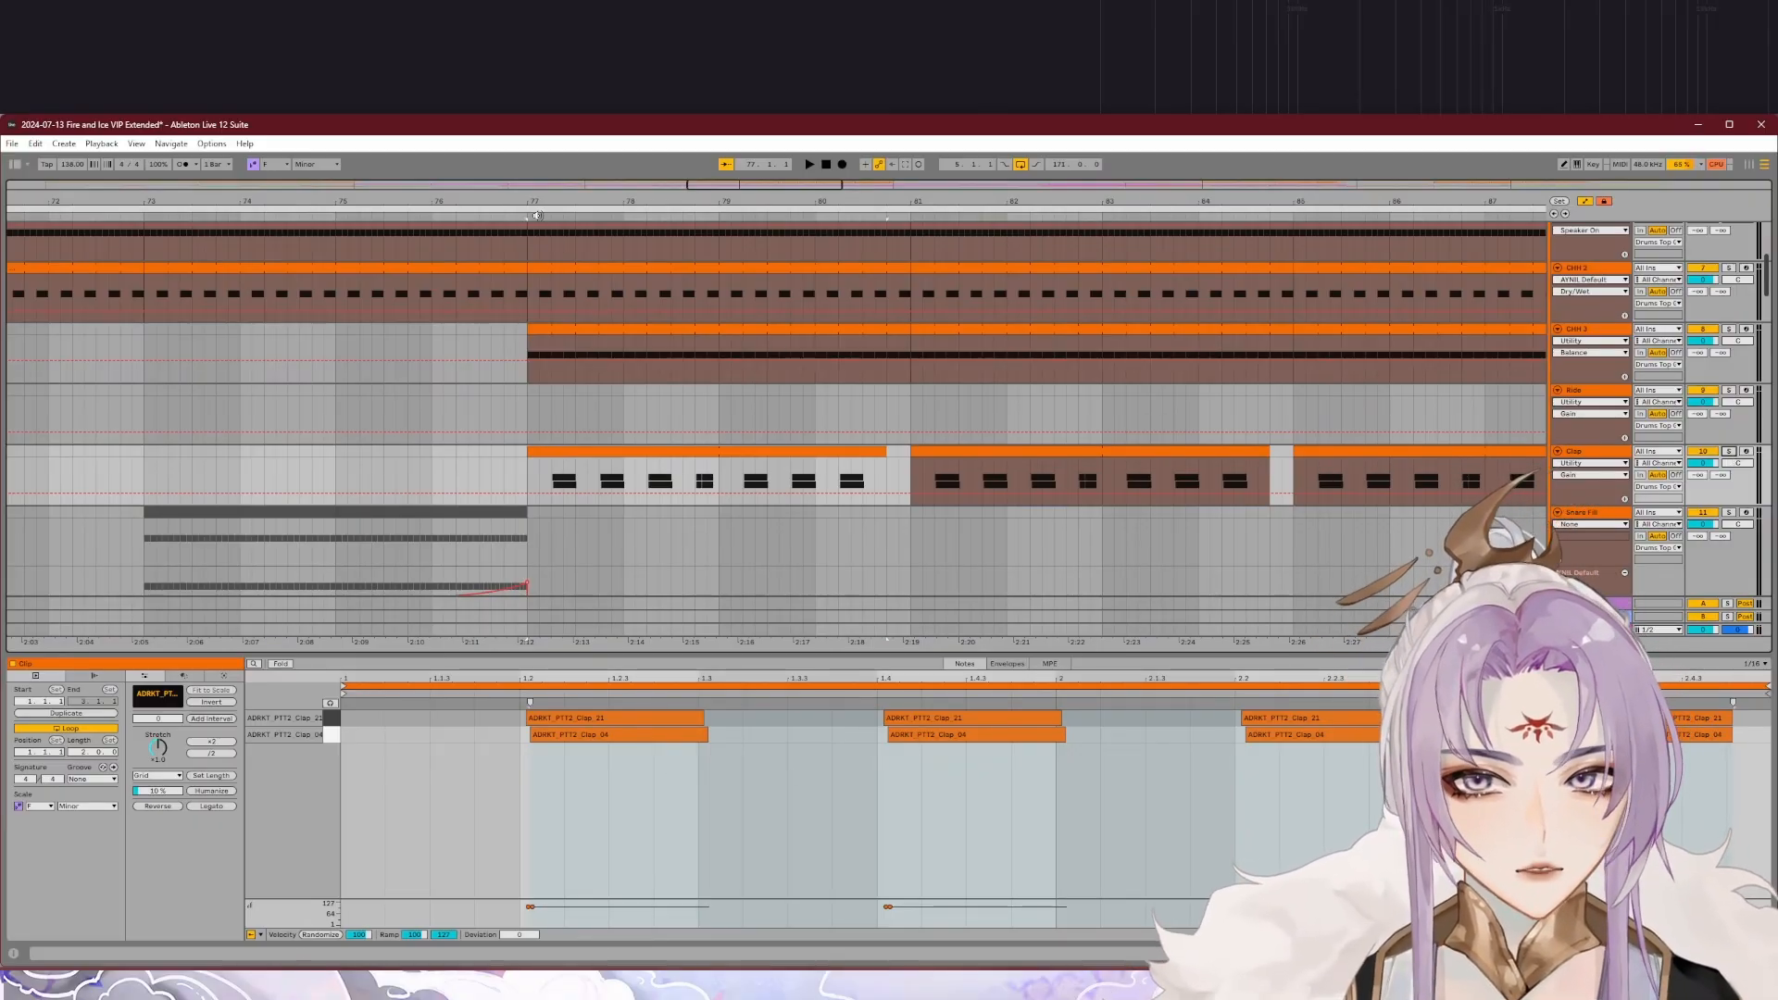
scroll(1767, 245, up, 5)
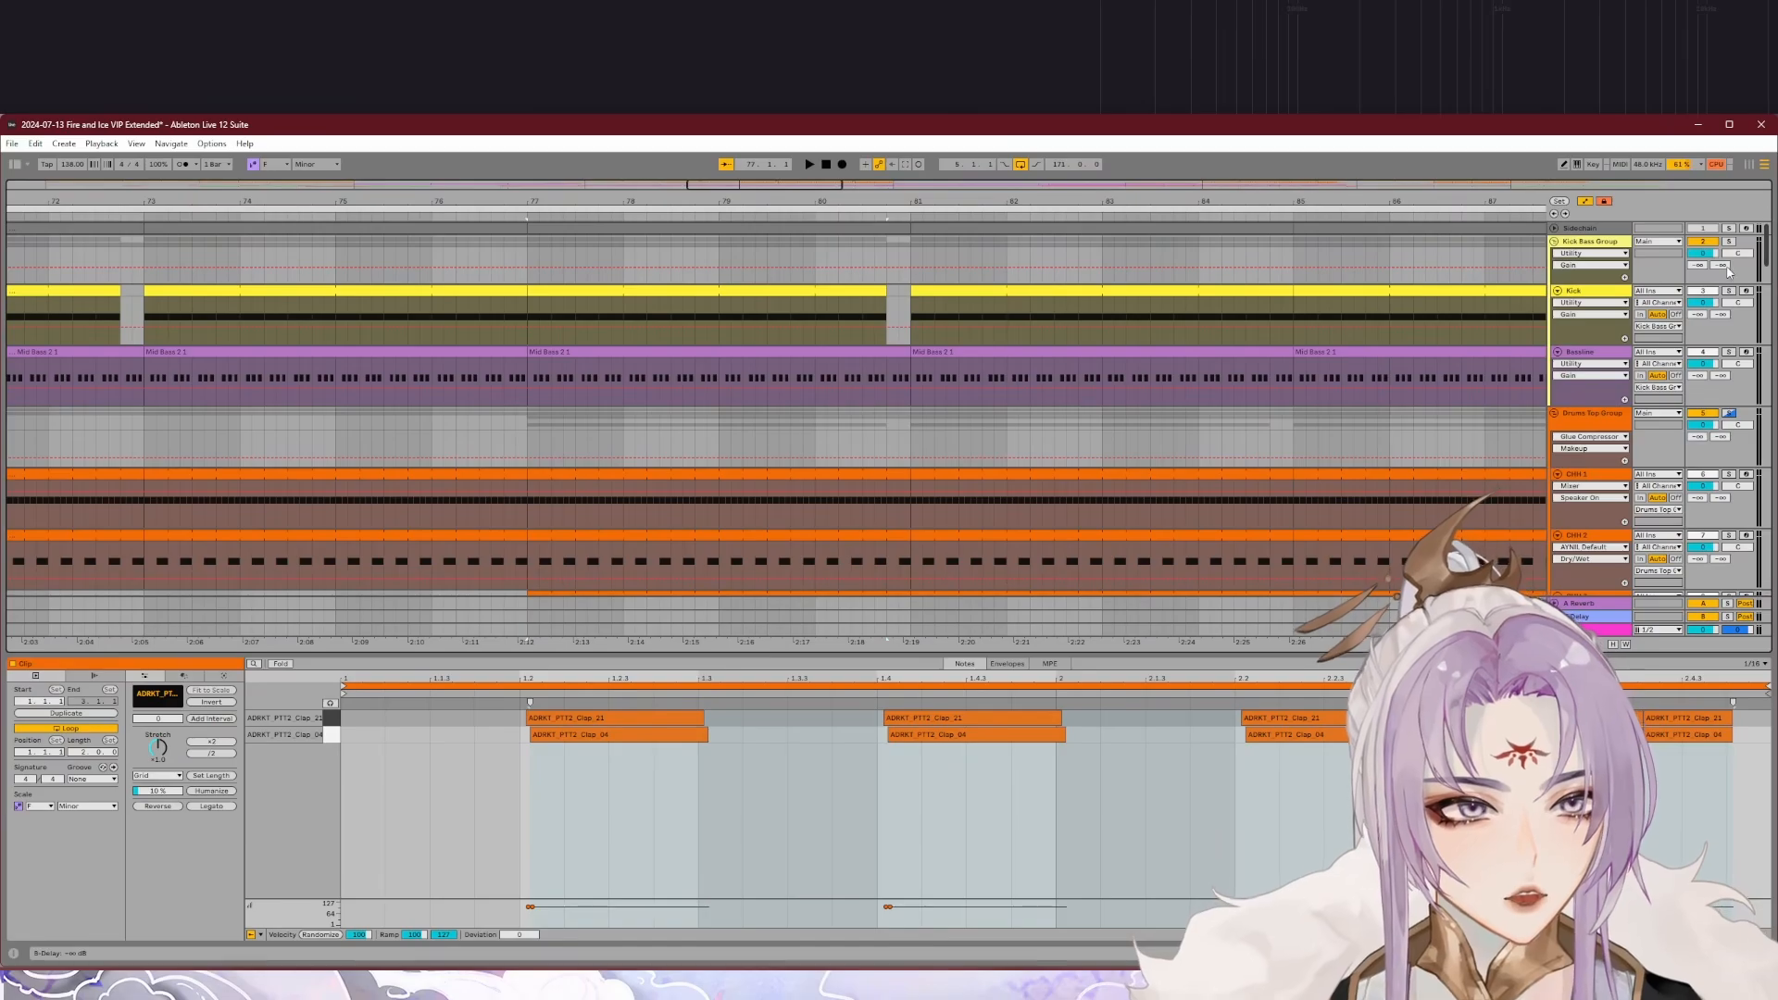
scroll(635, 287, down, 5)
key(space)
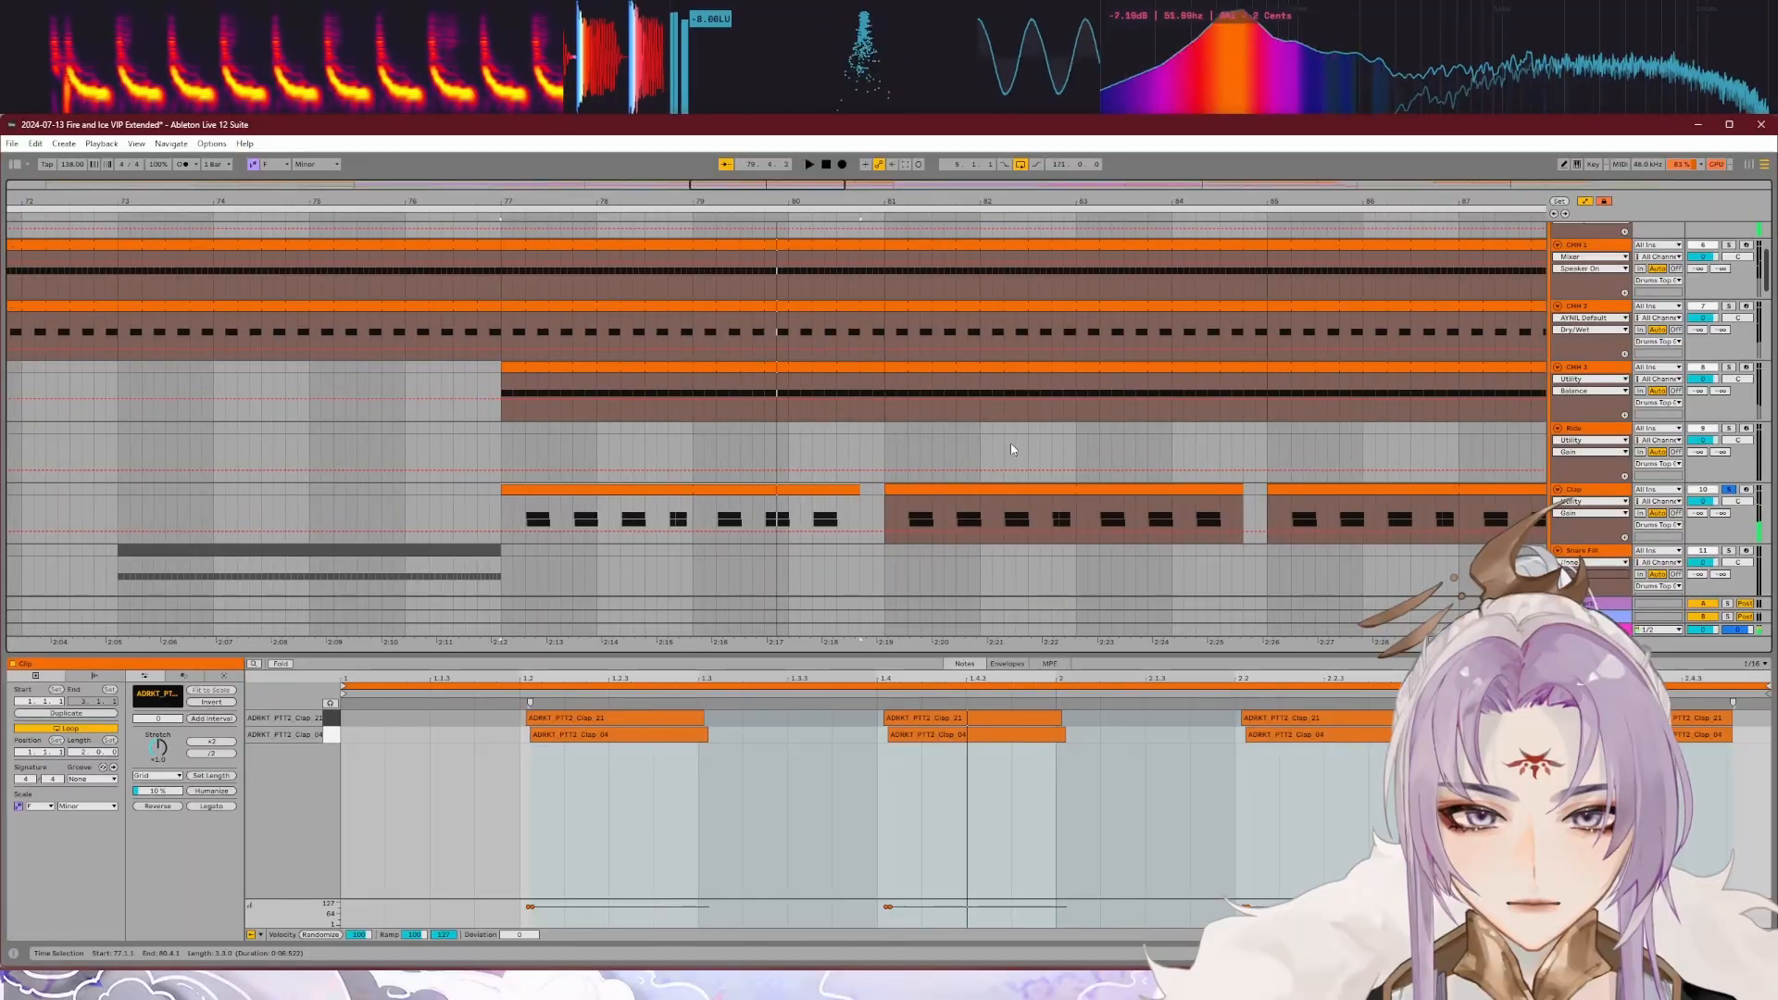
Step: Try aligning the first pair of layered clap notes to the grid, audition them against the kick, and undo the shift
key(ctrl+z)
key(ctrl+z)
key(ctrl+z)
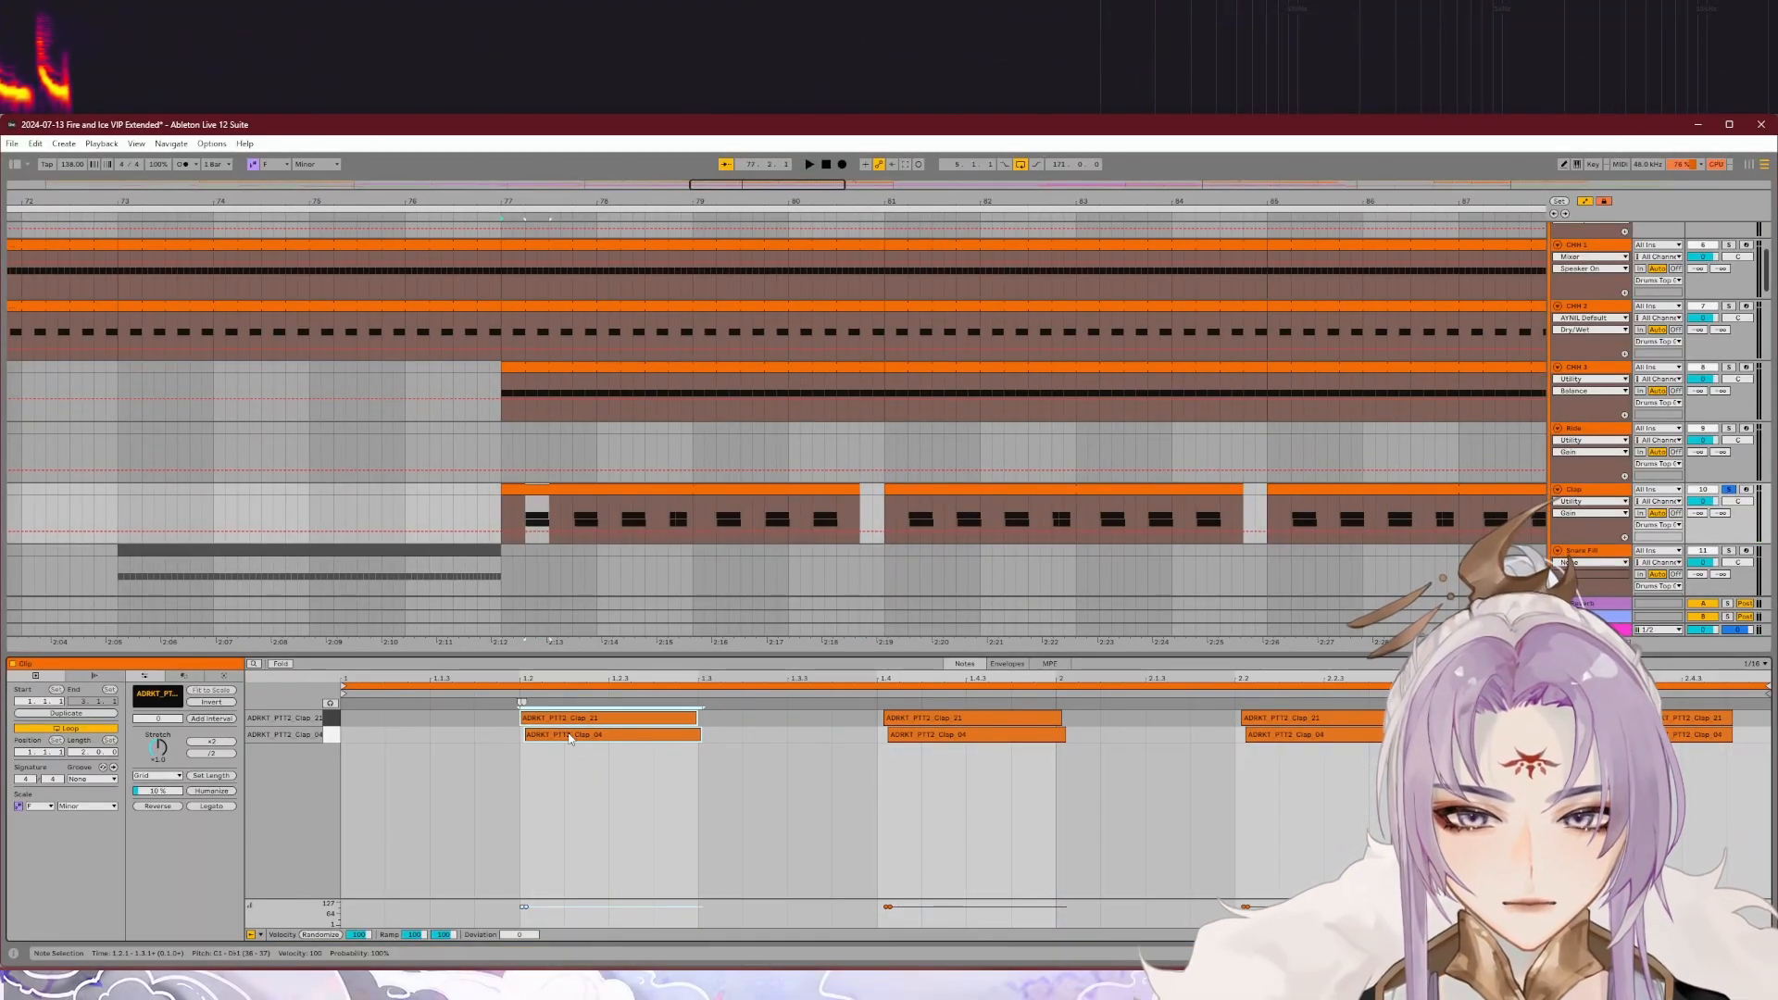
key(space)
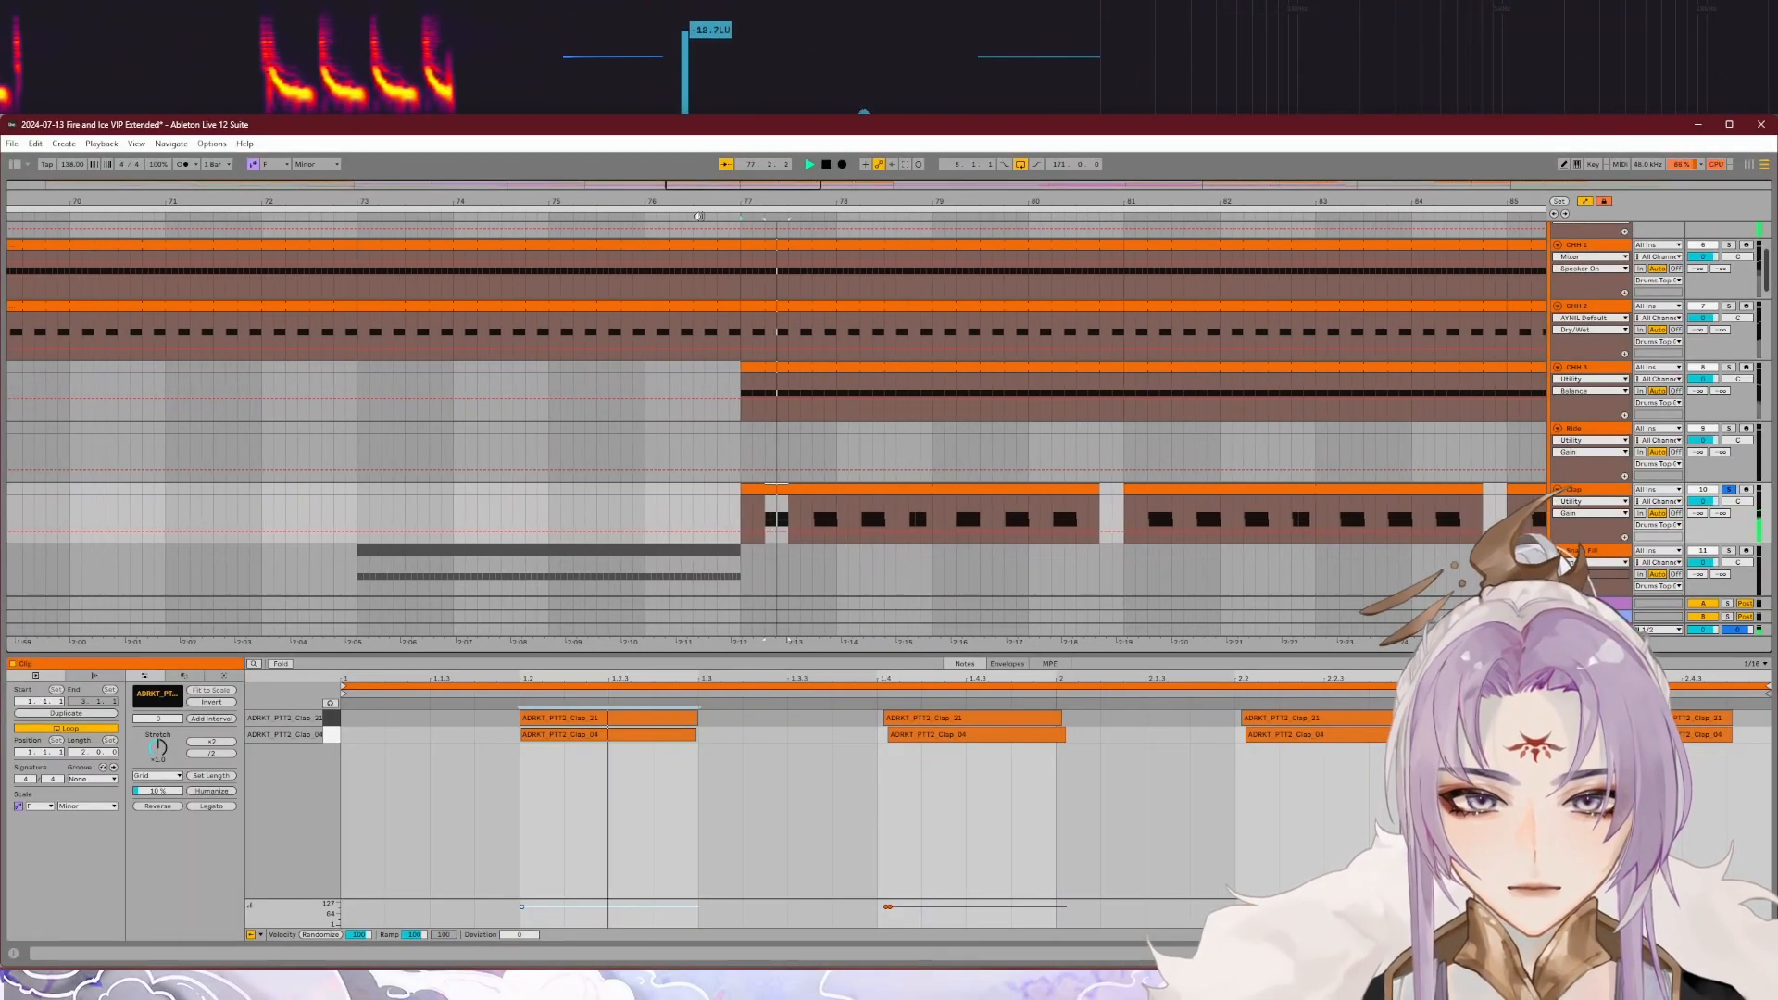
key(space)
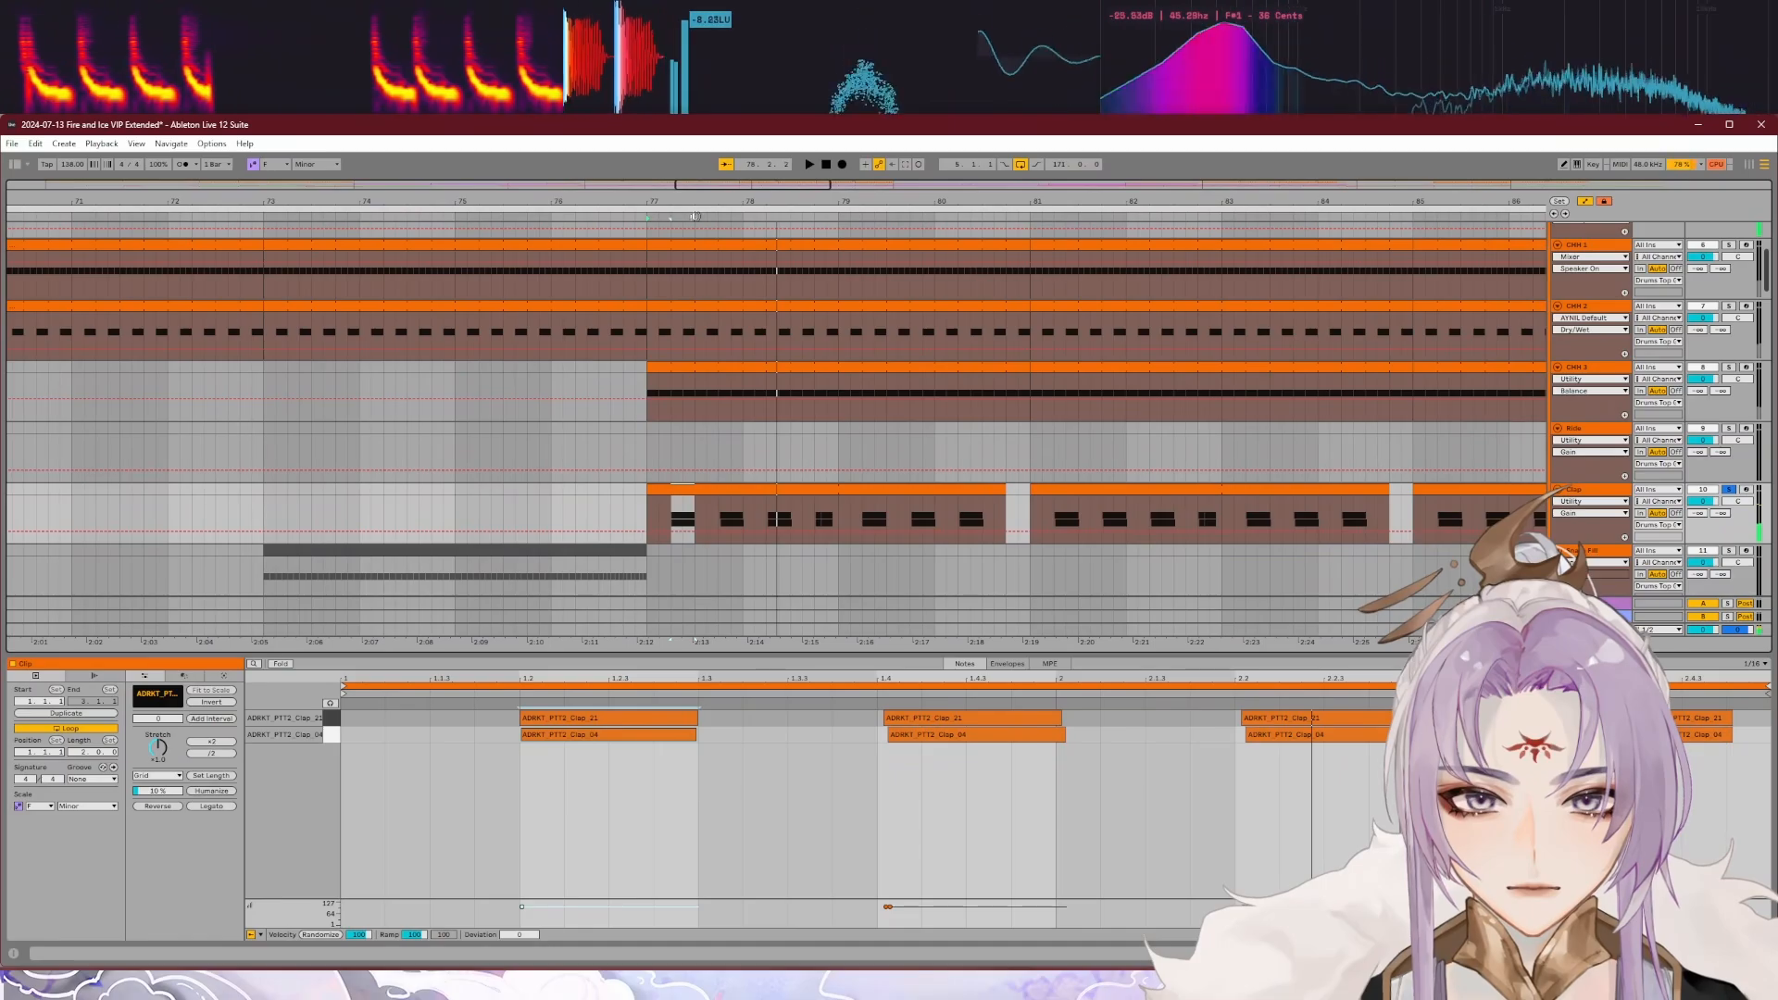
click(648, 217)
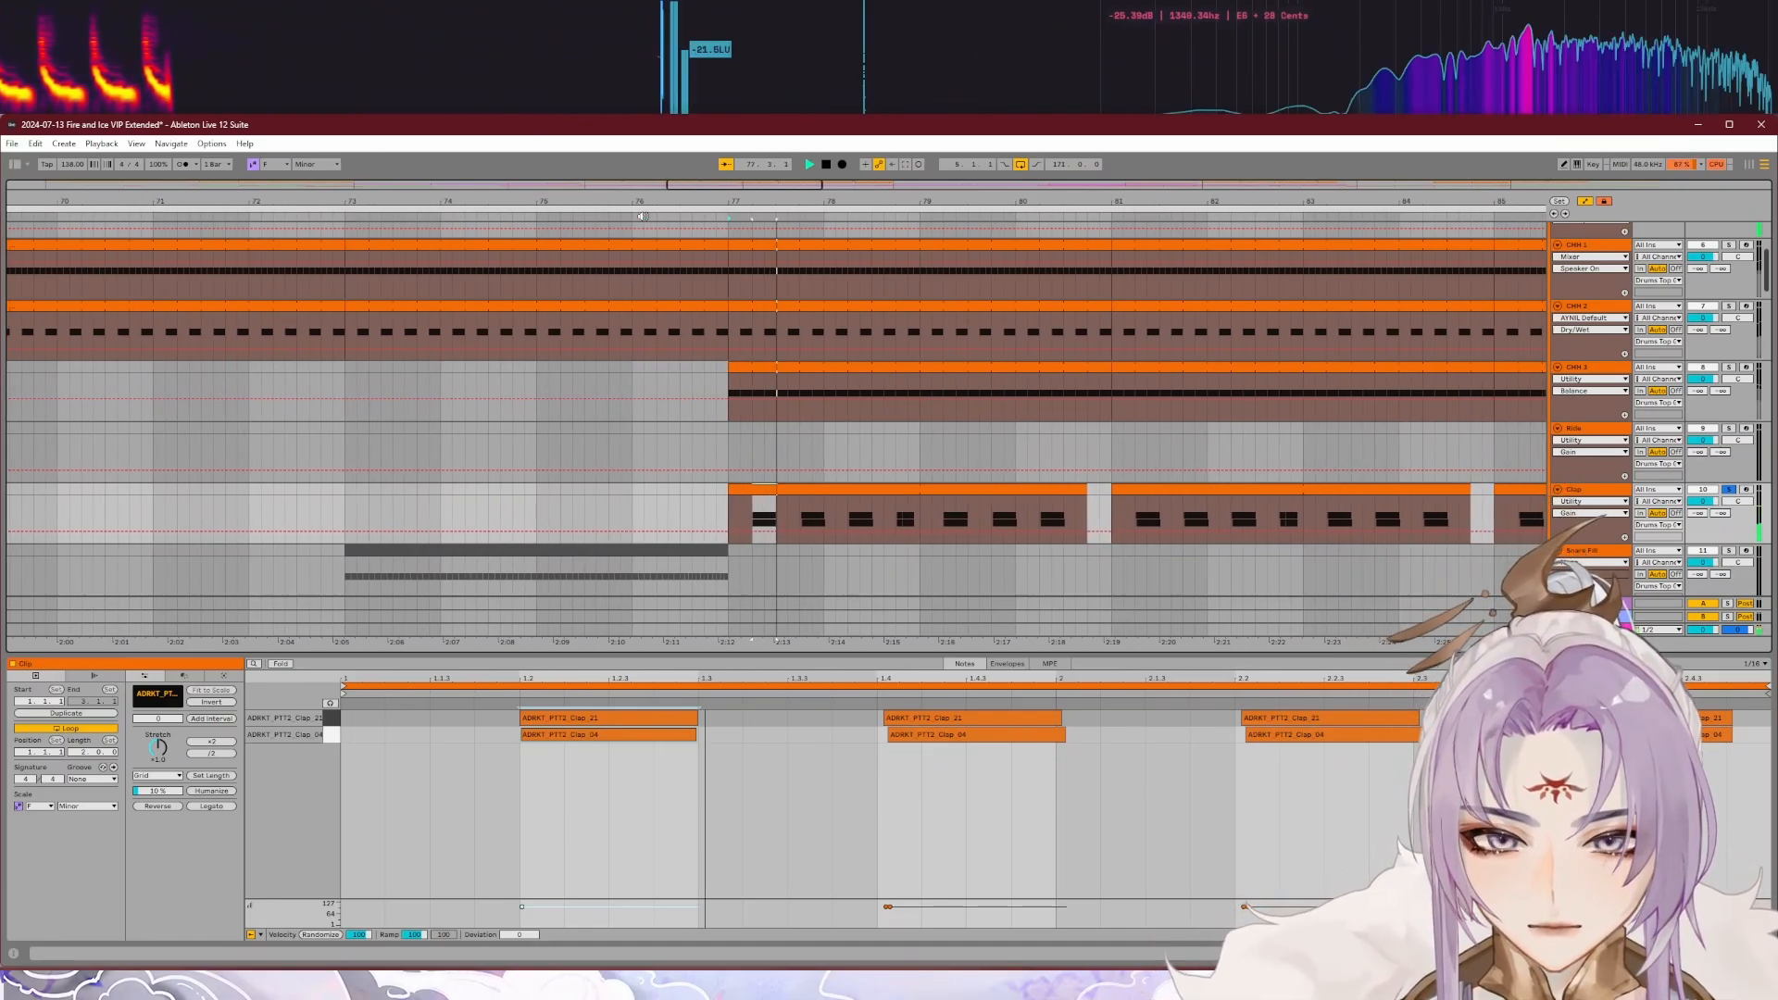
key(space)
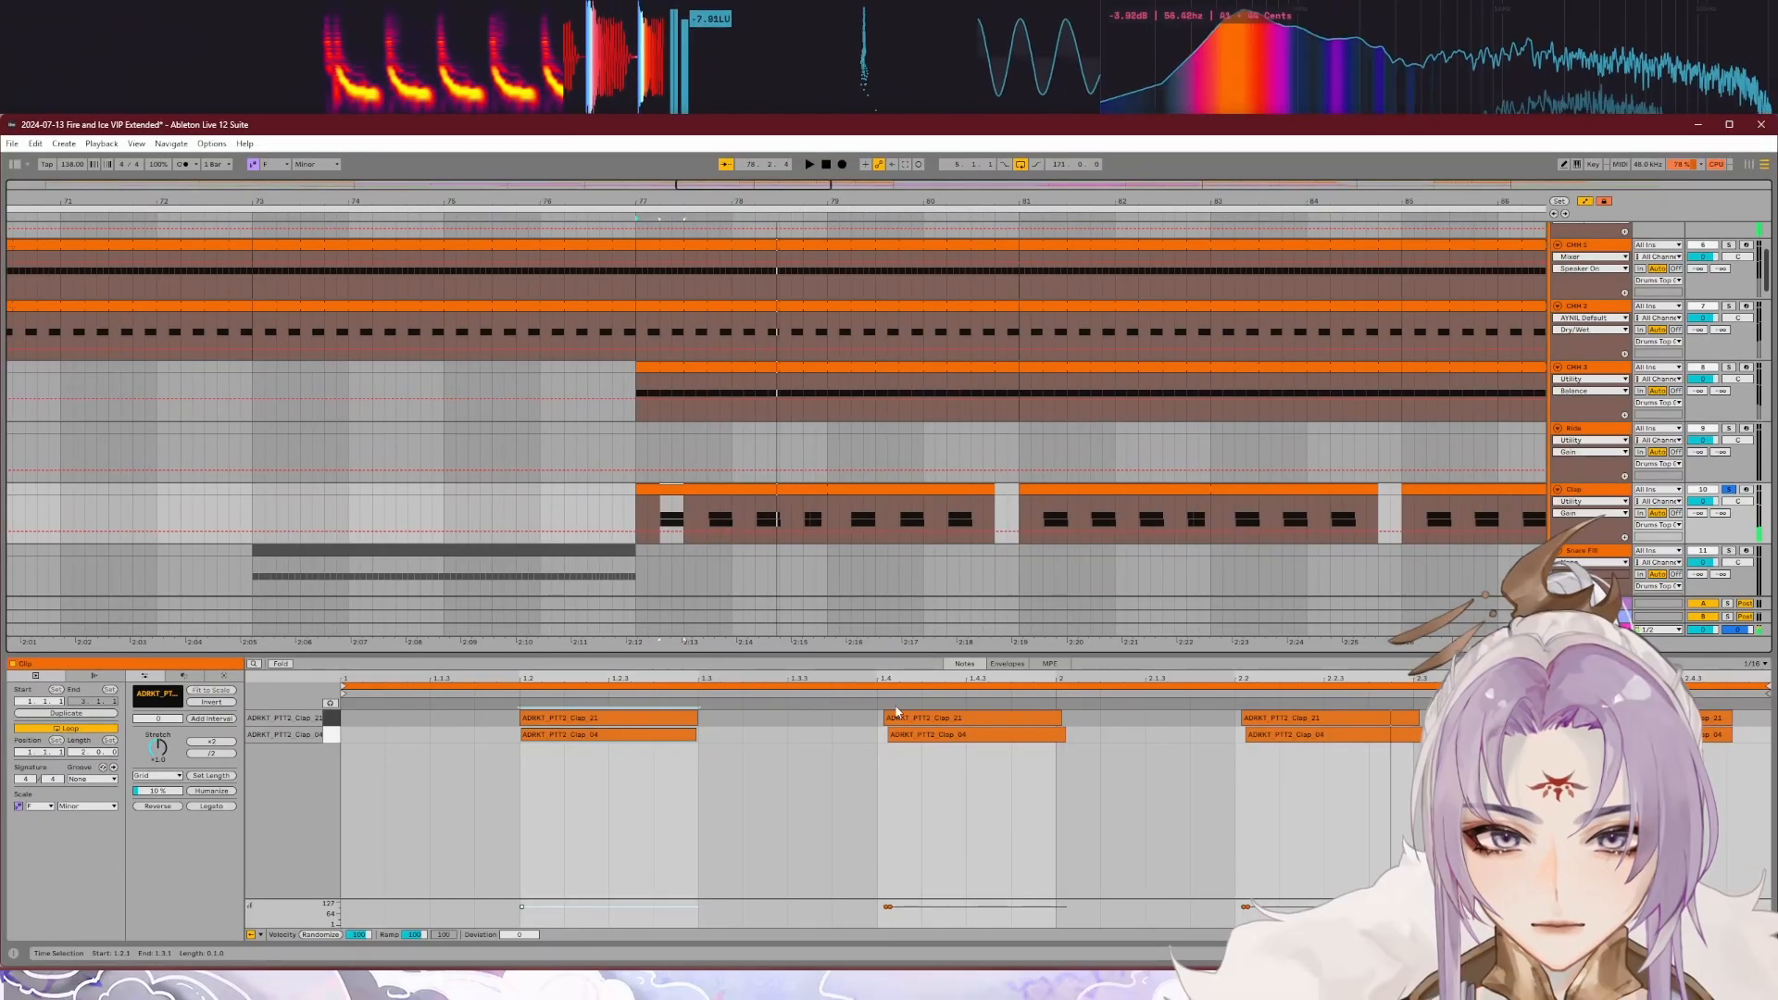
key(ctrl+z)
key(ctrl+z)
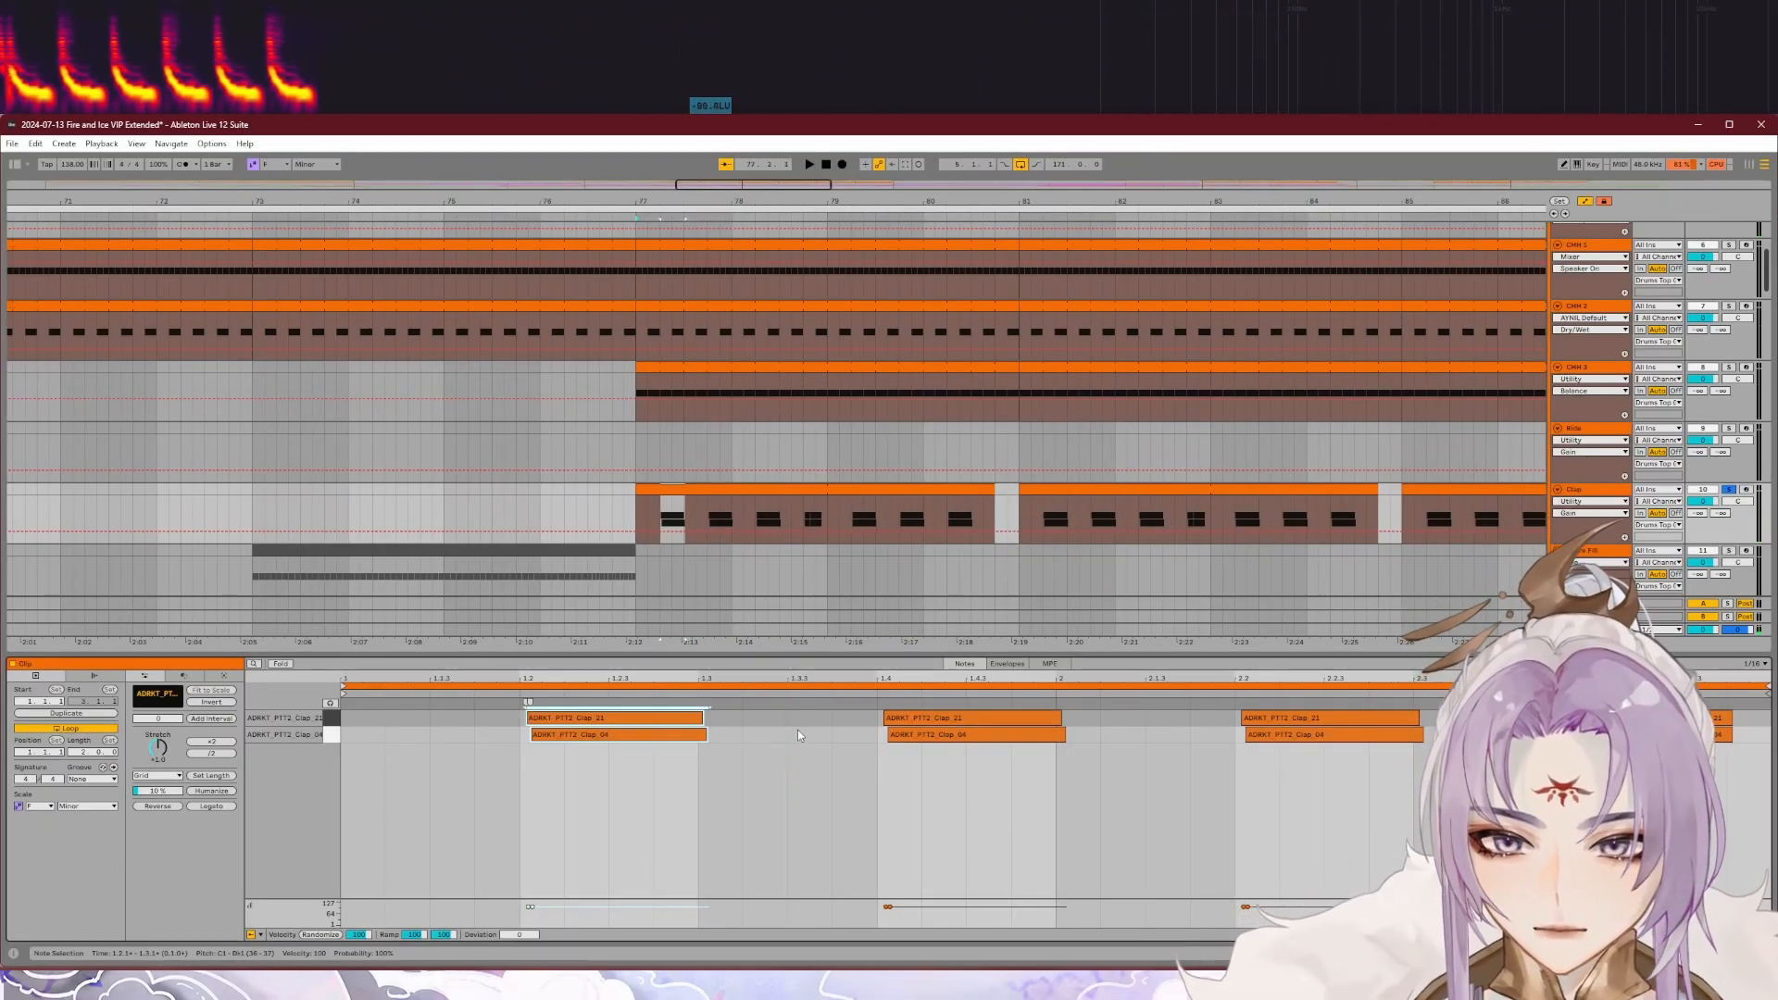
Step: Solo the Snare Fill track and open its clip at bar 57, just before the drop, to examine the notes
click(972, 448)
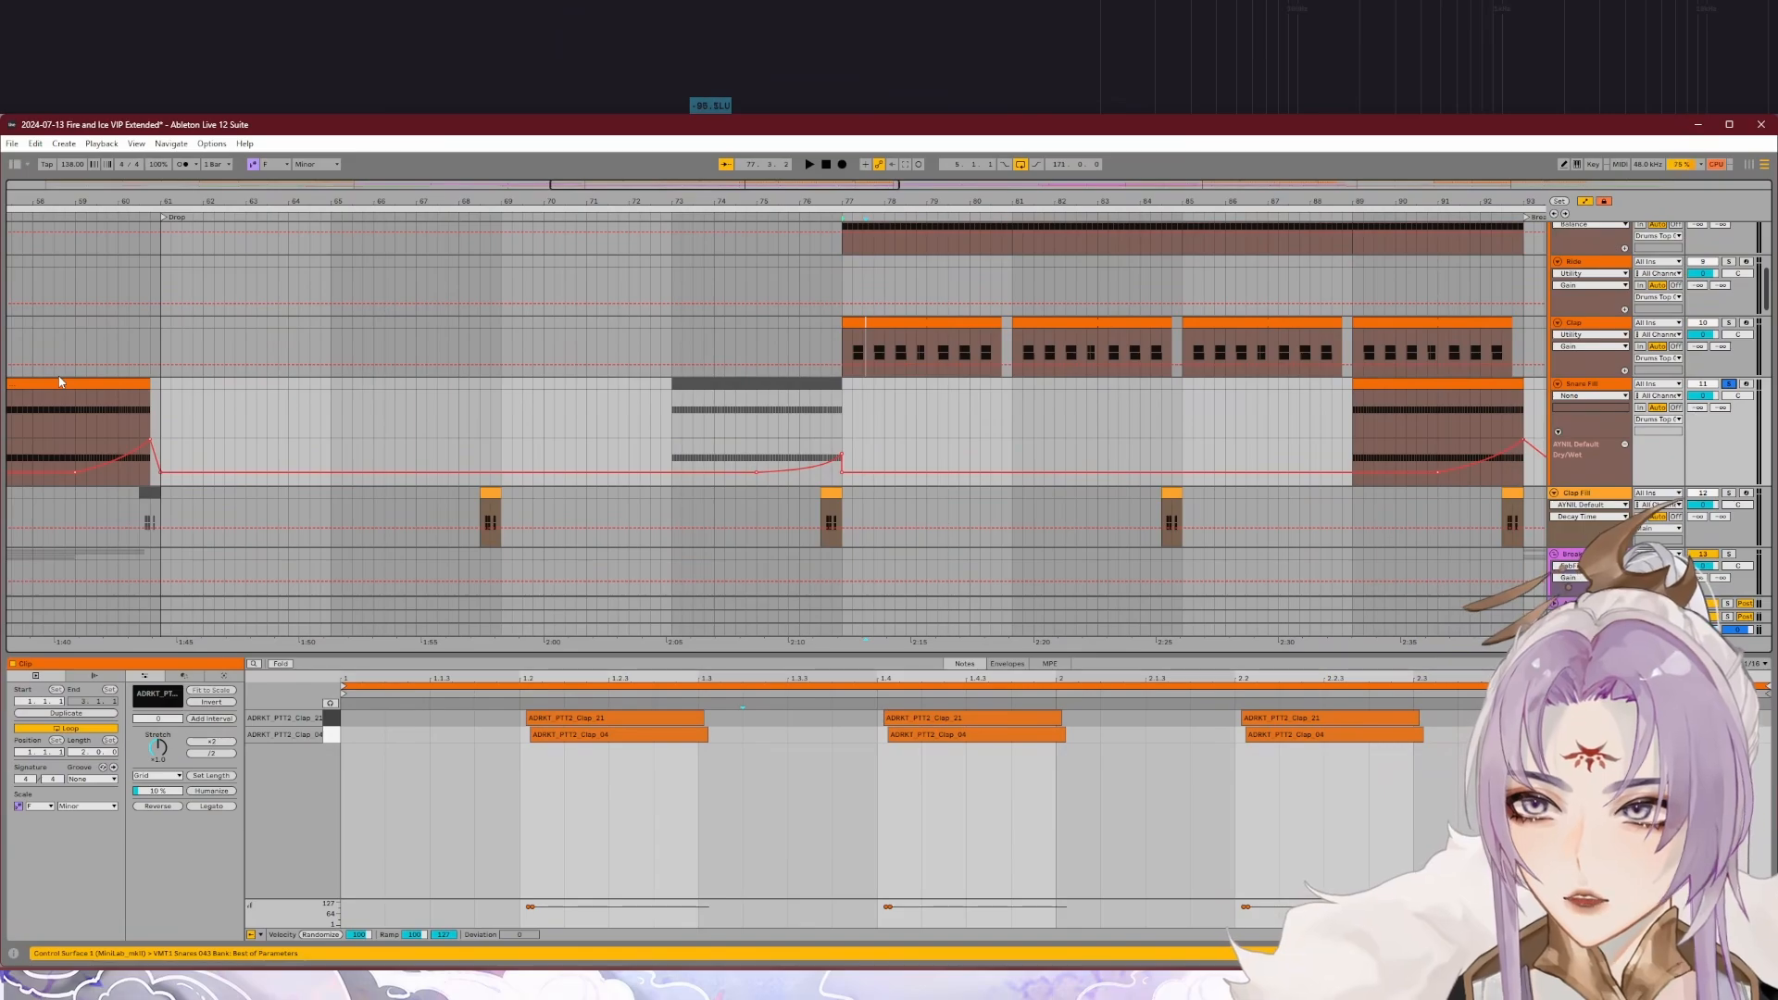
scroll(59, 381, down, 4)
scroll(509, 421, up, 5)
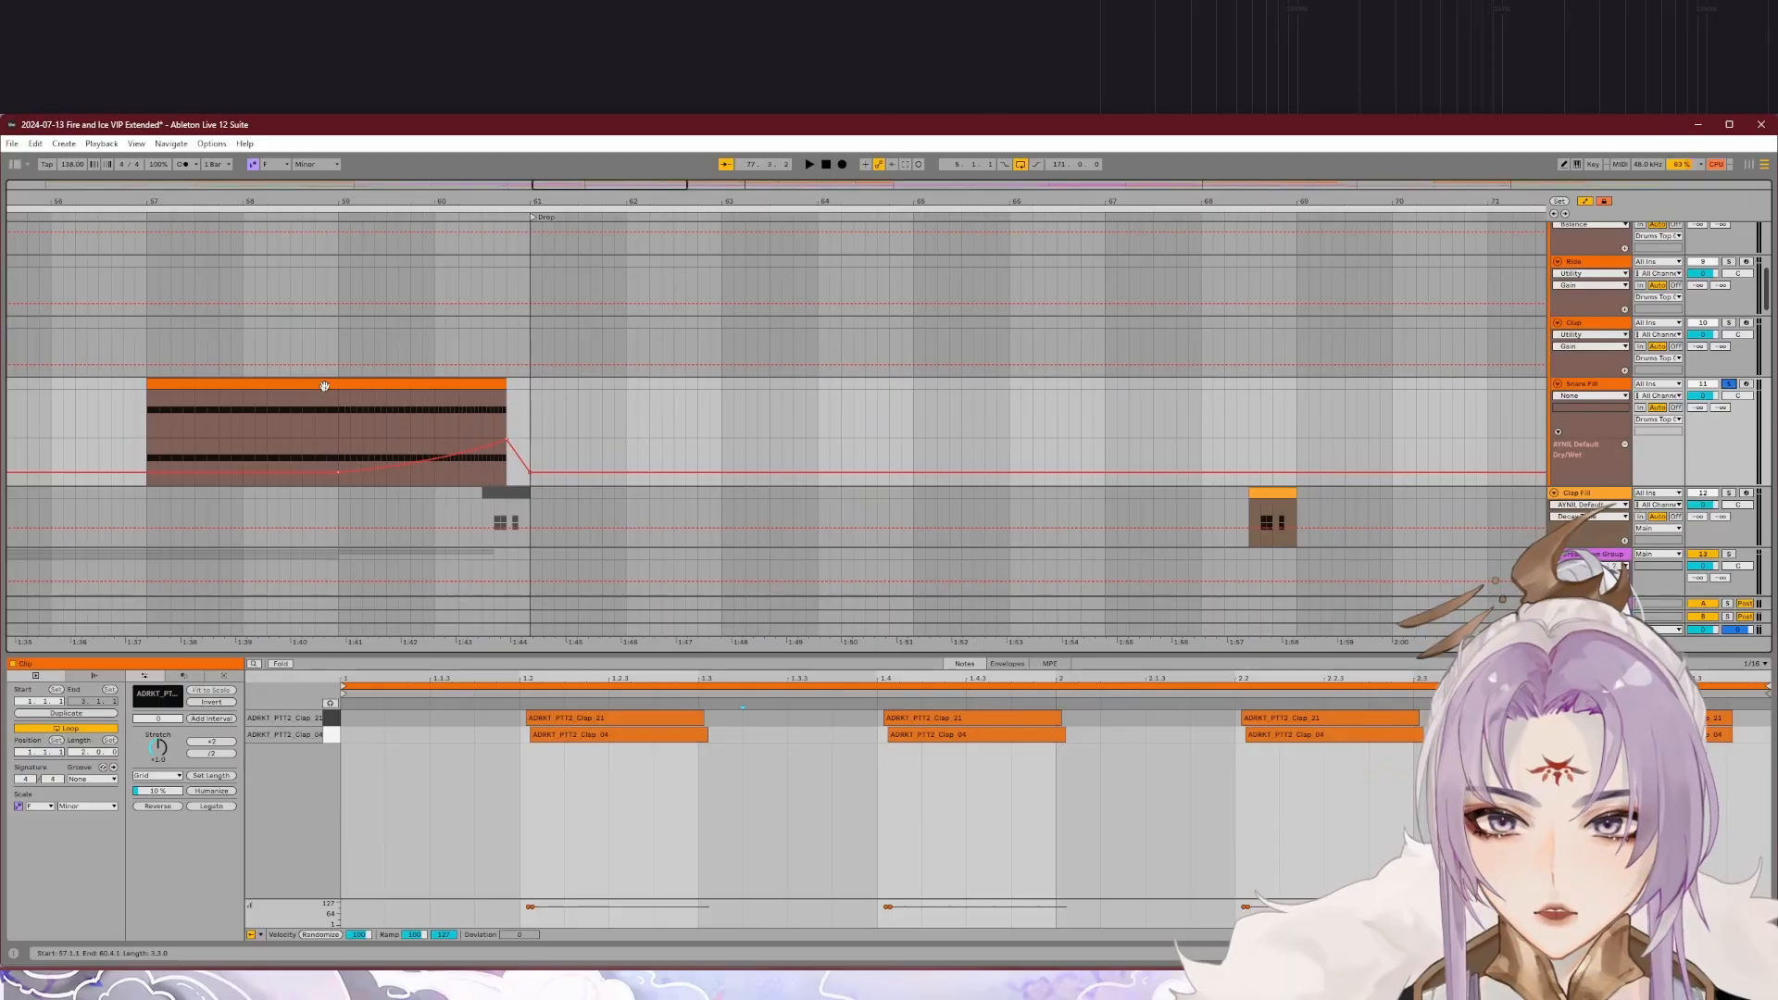
click(325, 385)
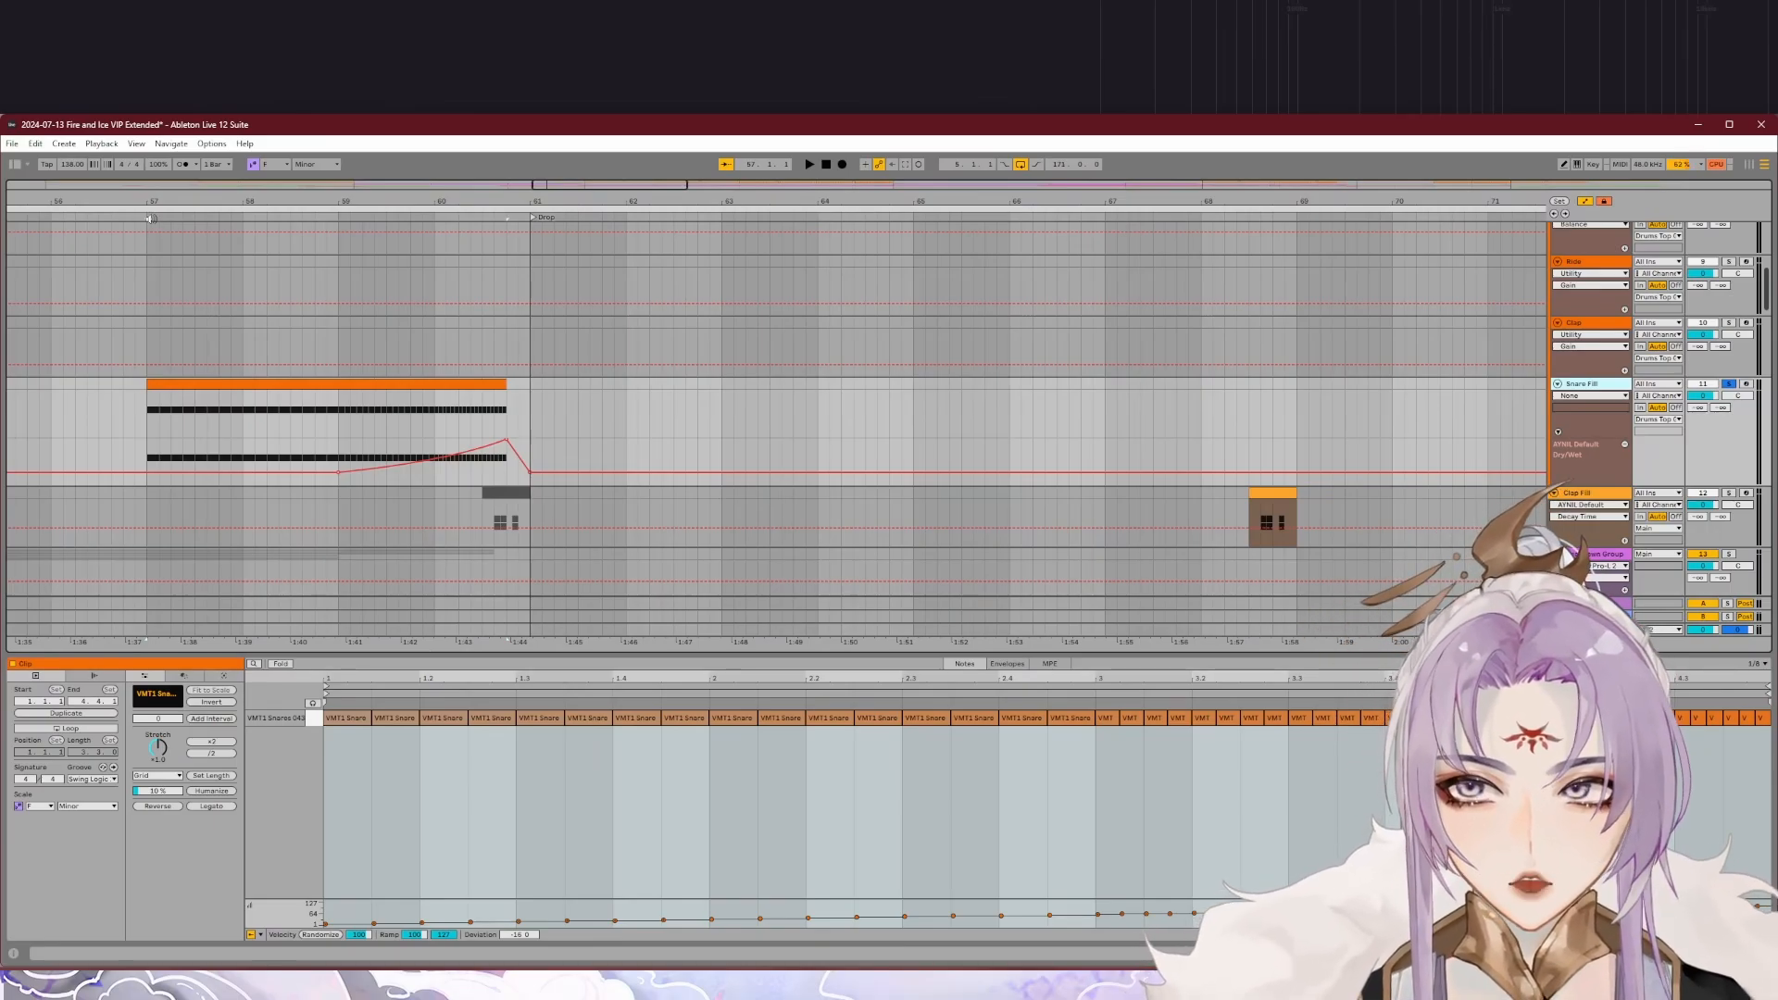
Step: Audition the soloed Snare Fill leading into the drop, and examine its device chain and reverb dry/wet automation
key(space)
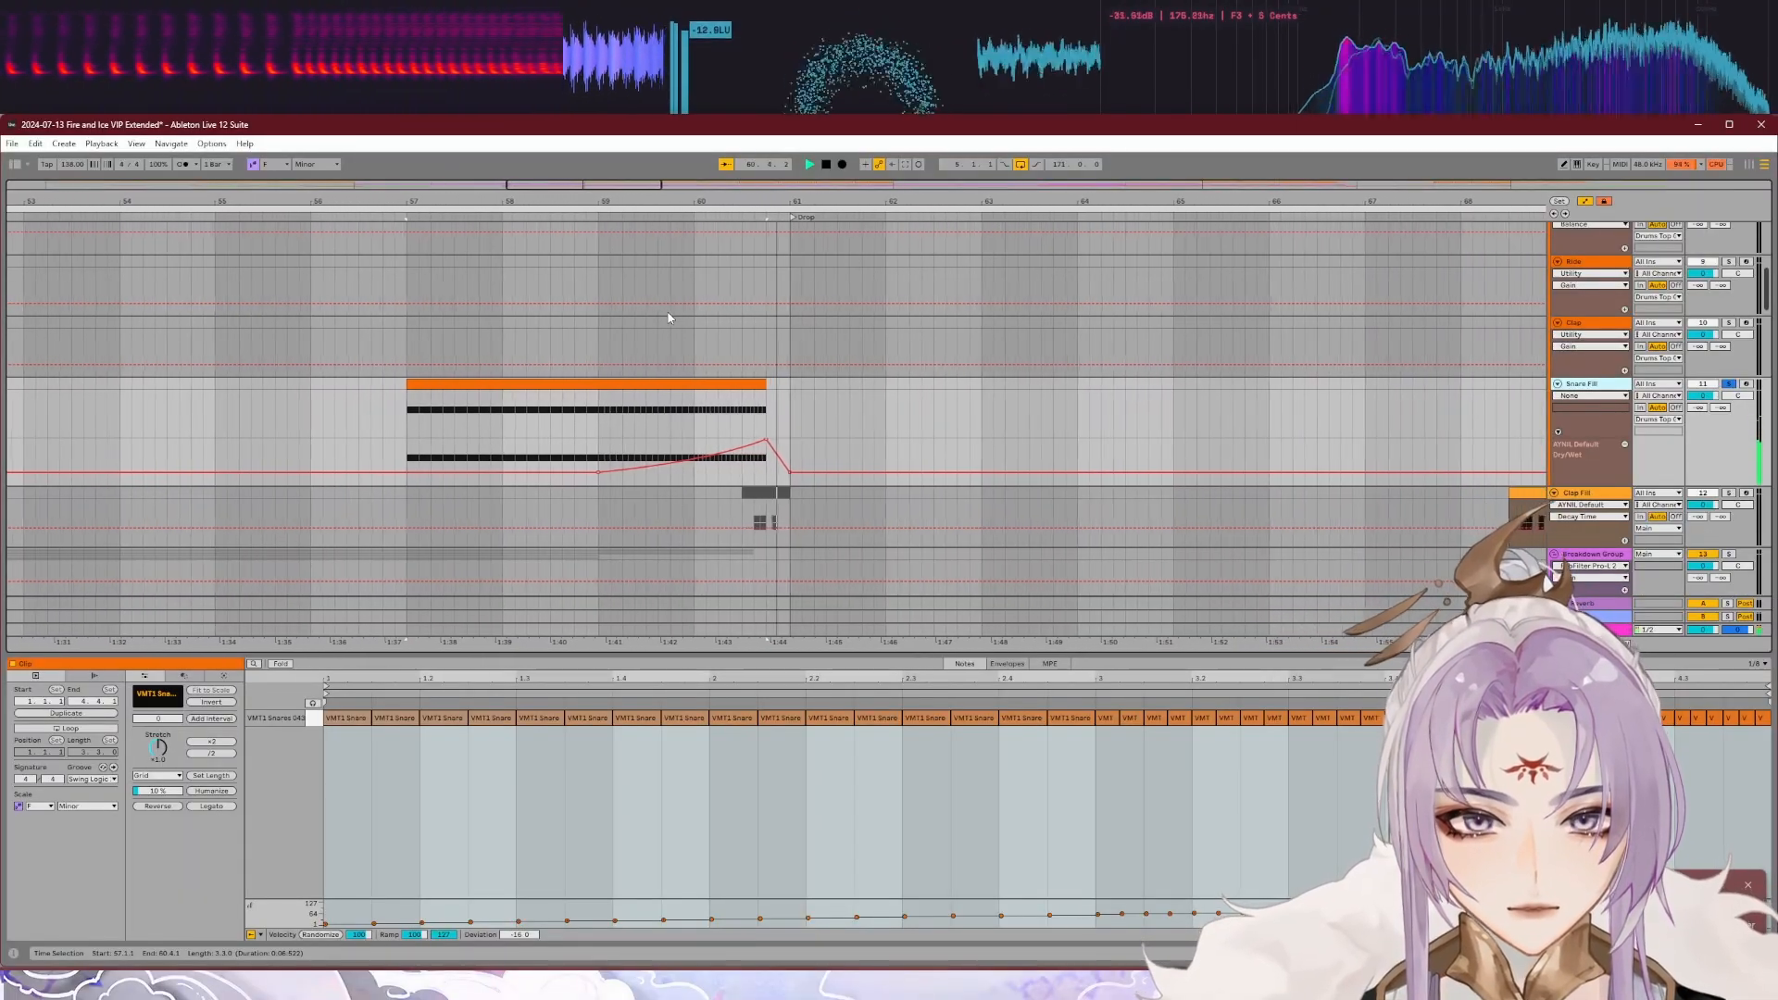
key(space)
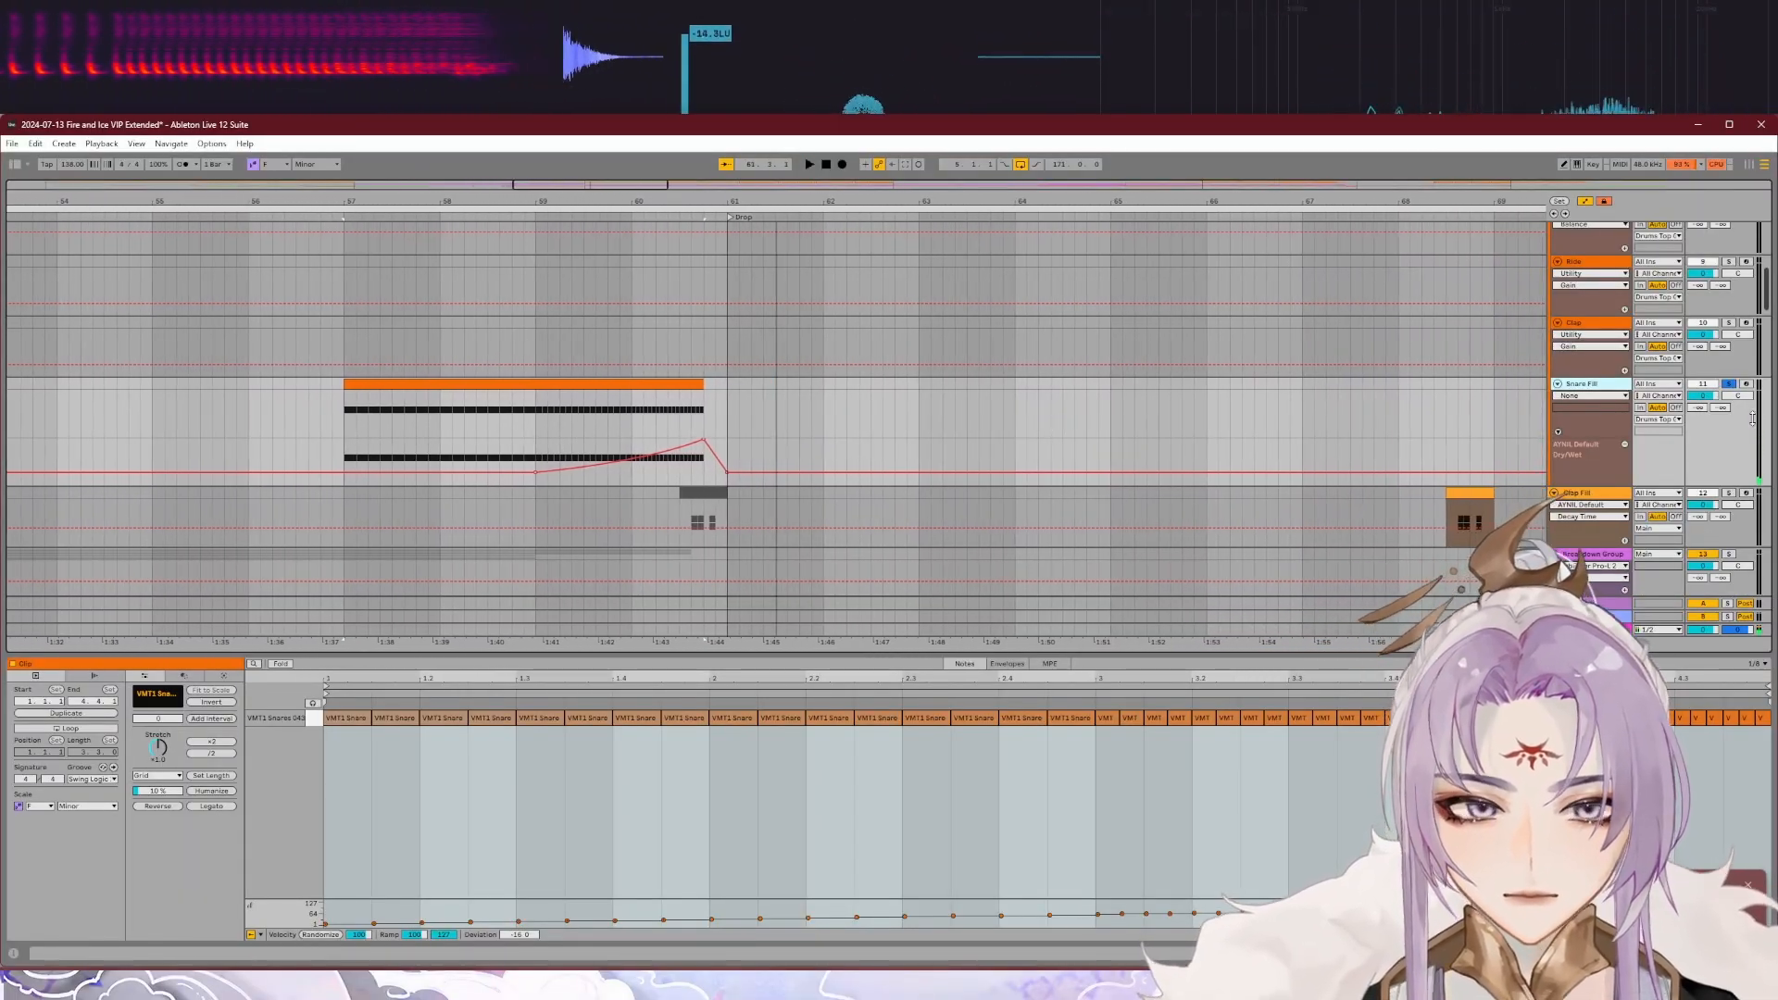
double_click(1613, 387)
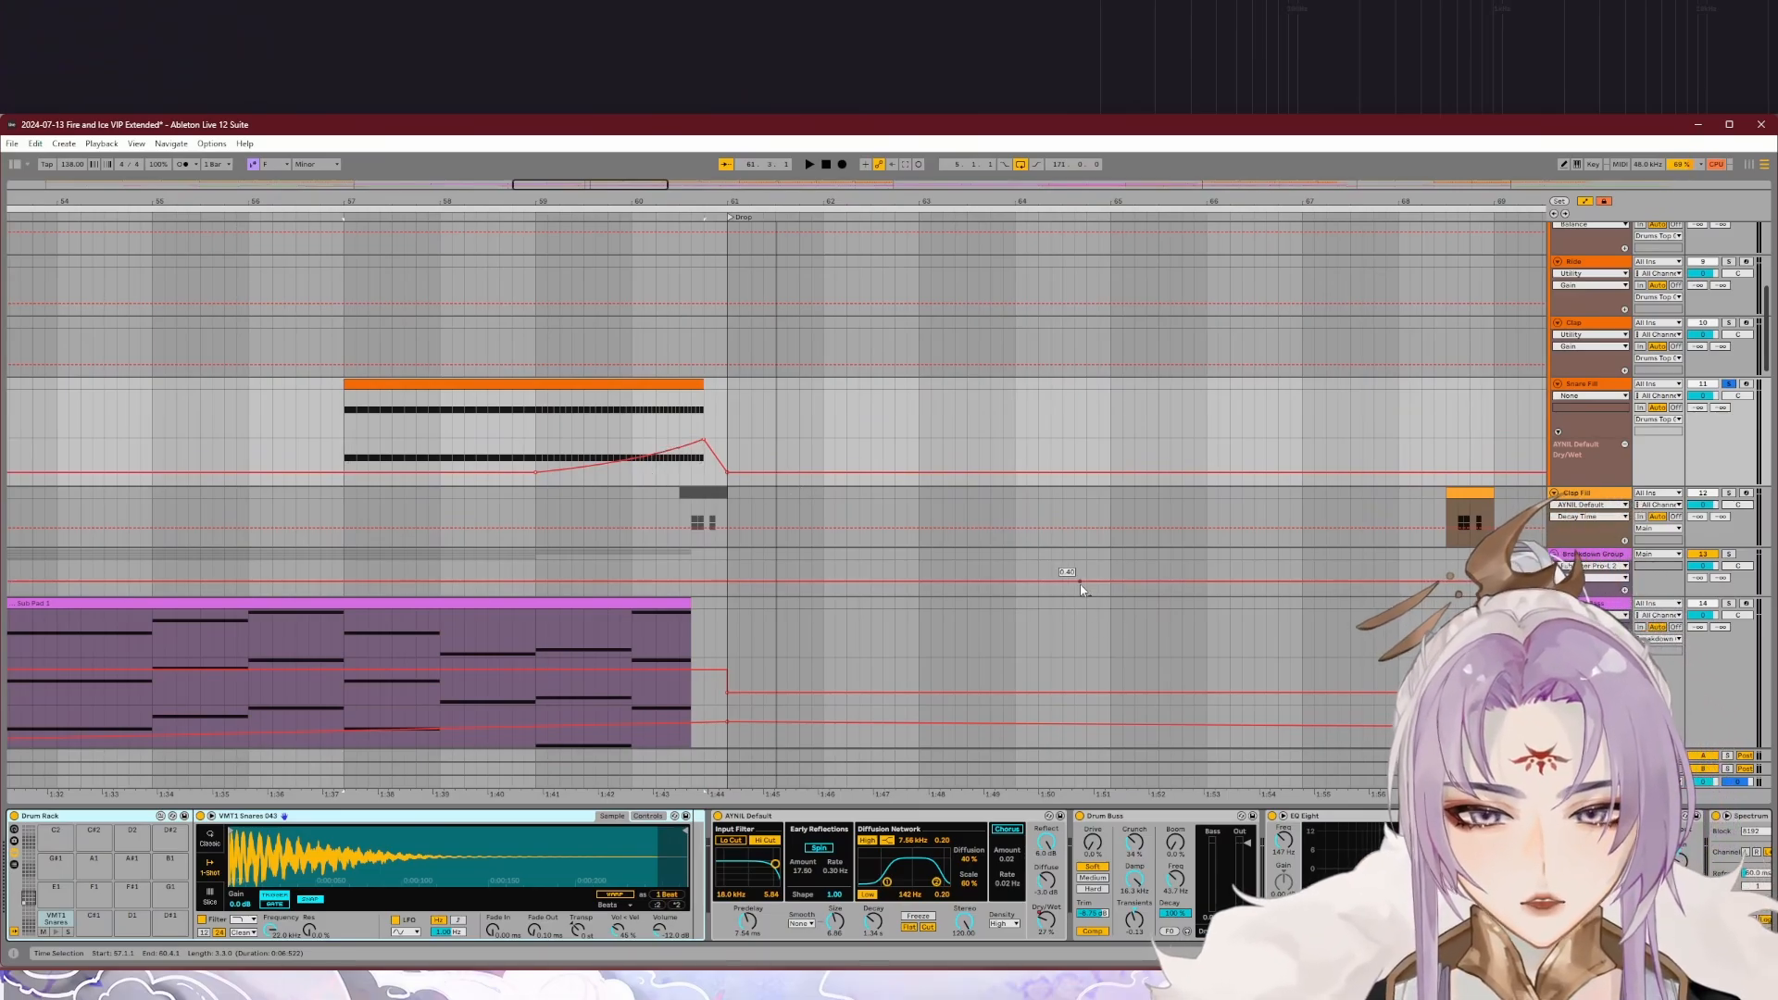
scroll(1388, 880, right, 1)
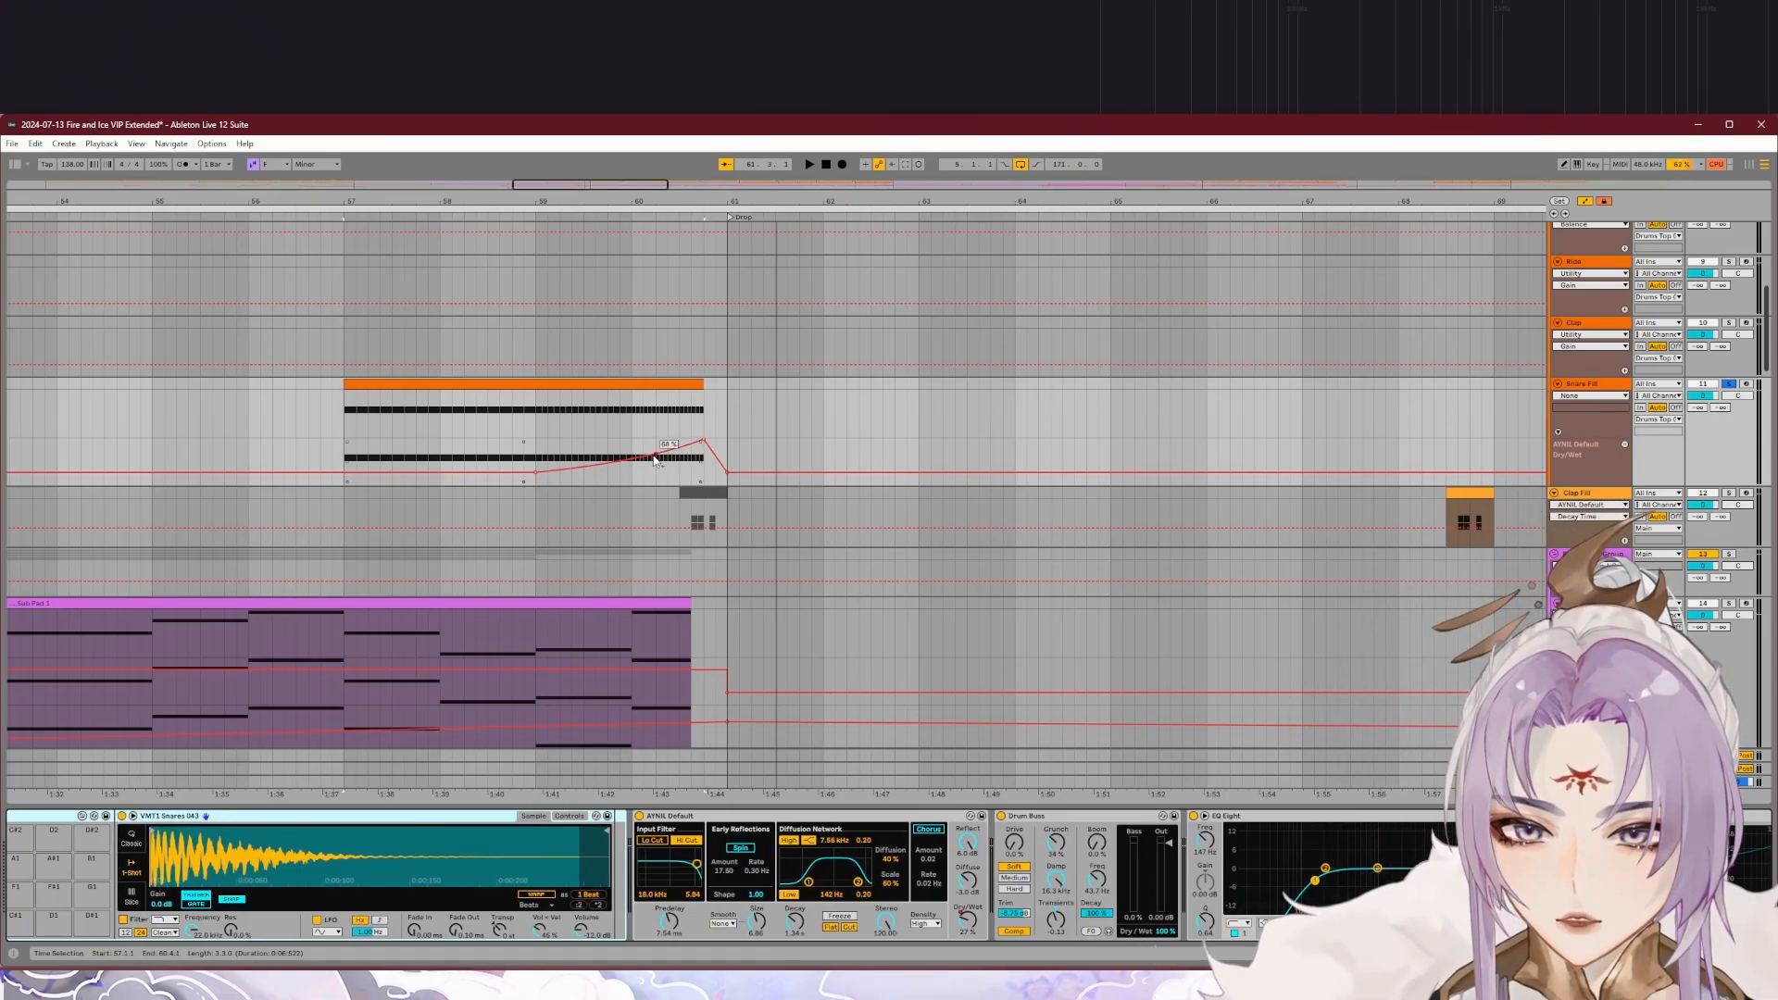
scroll(622, 240, right, 1)
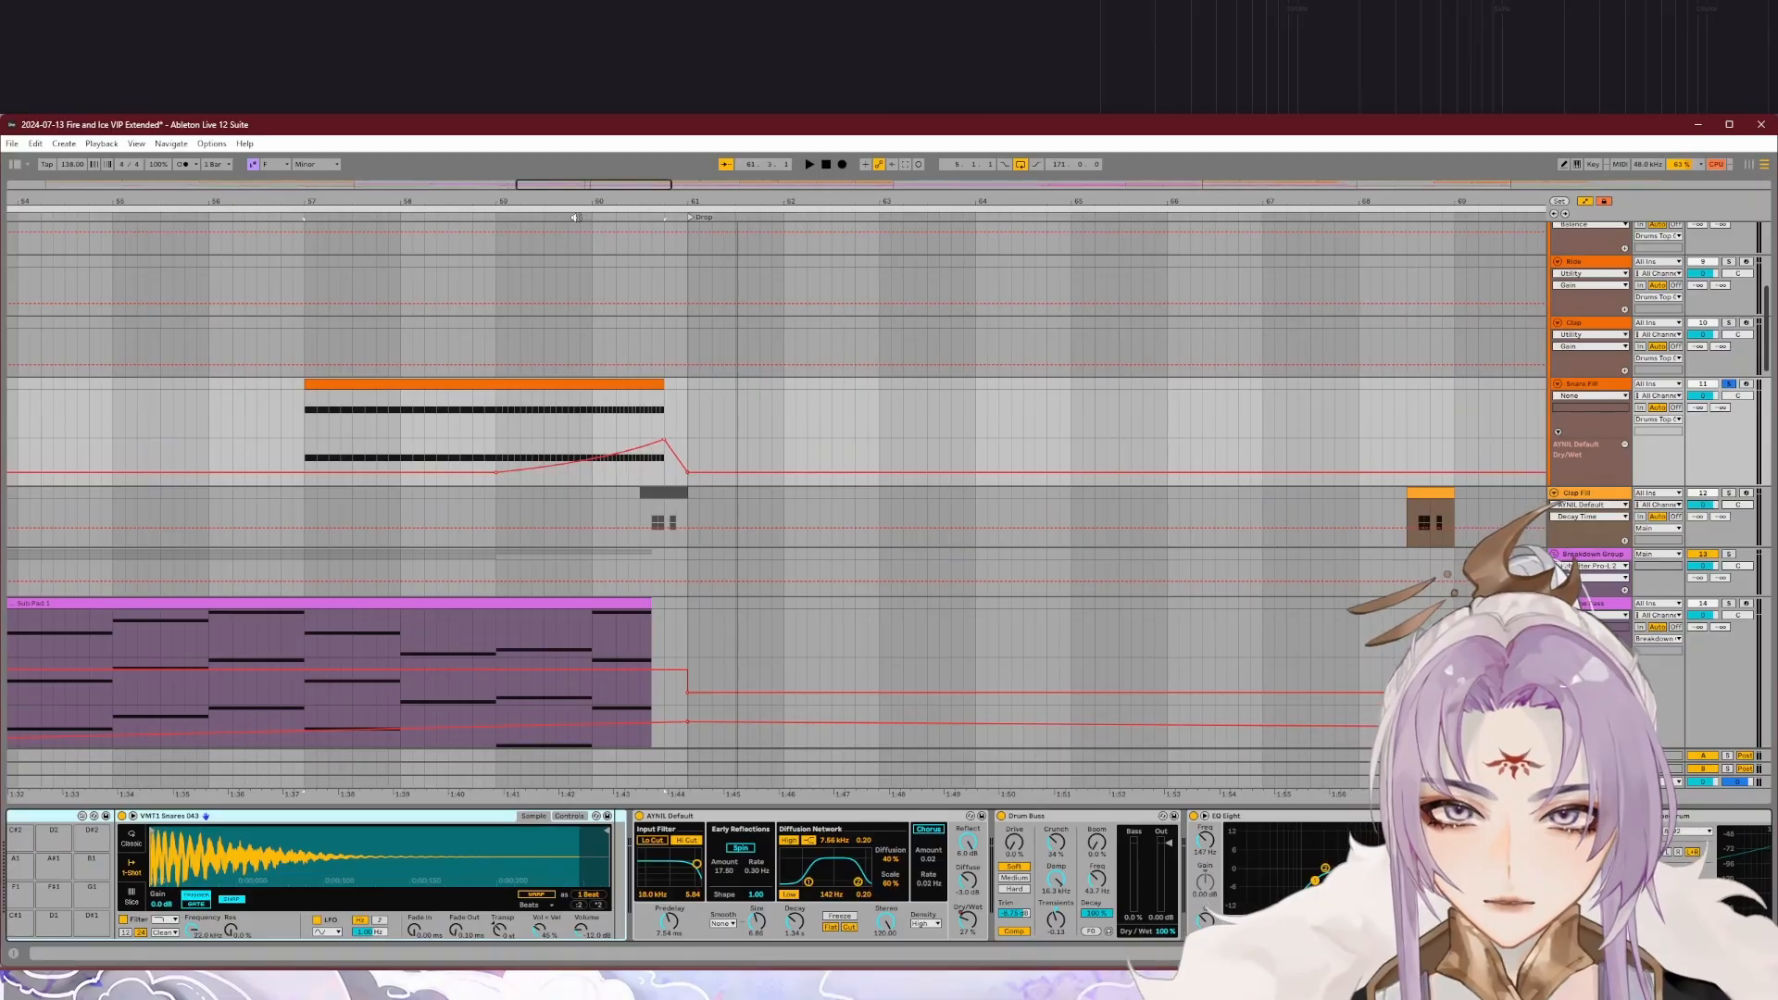
key(space)
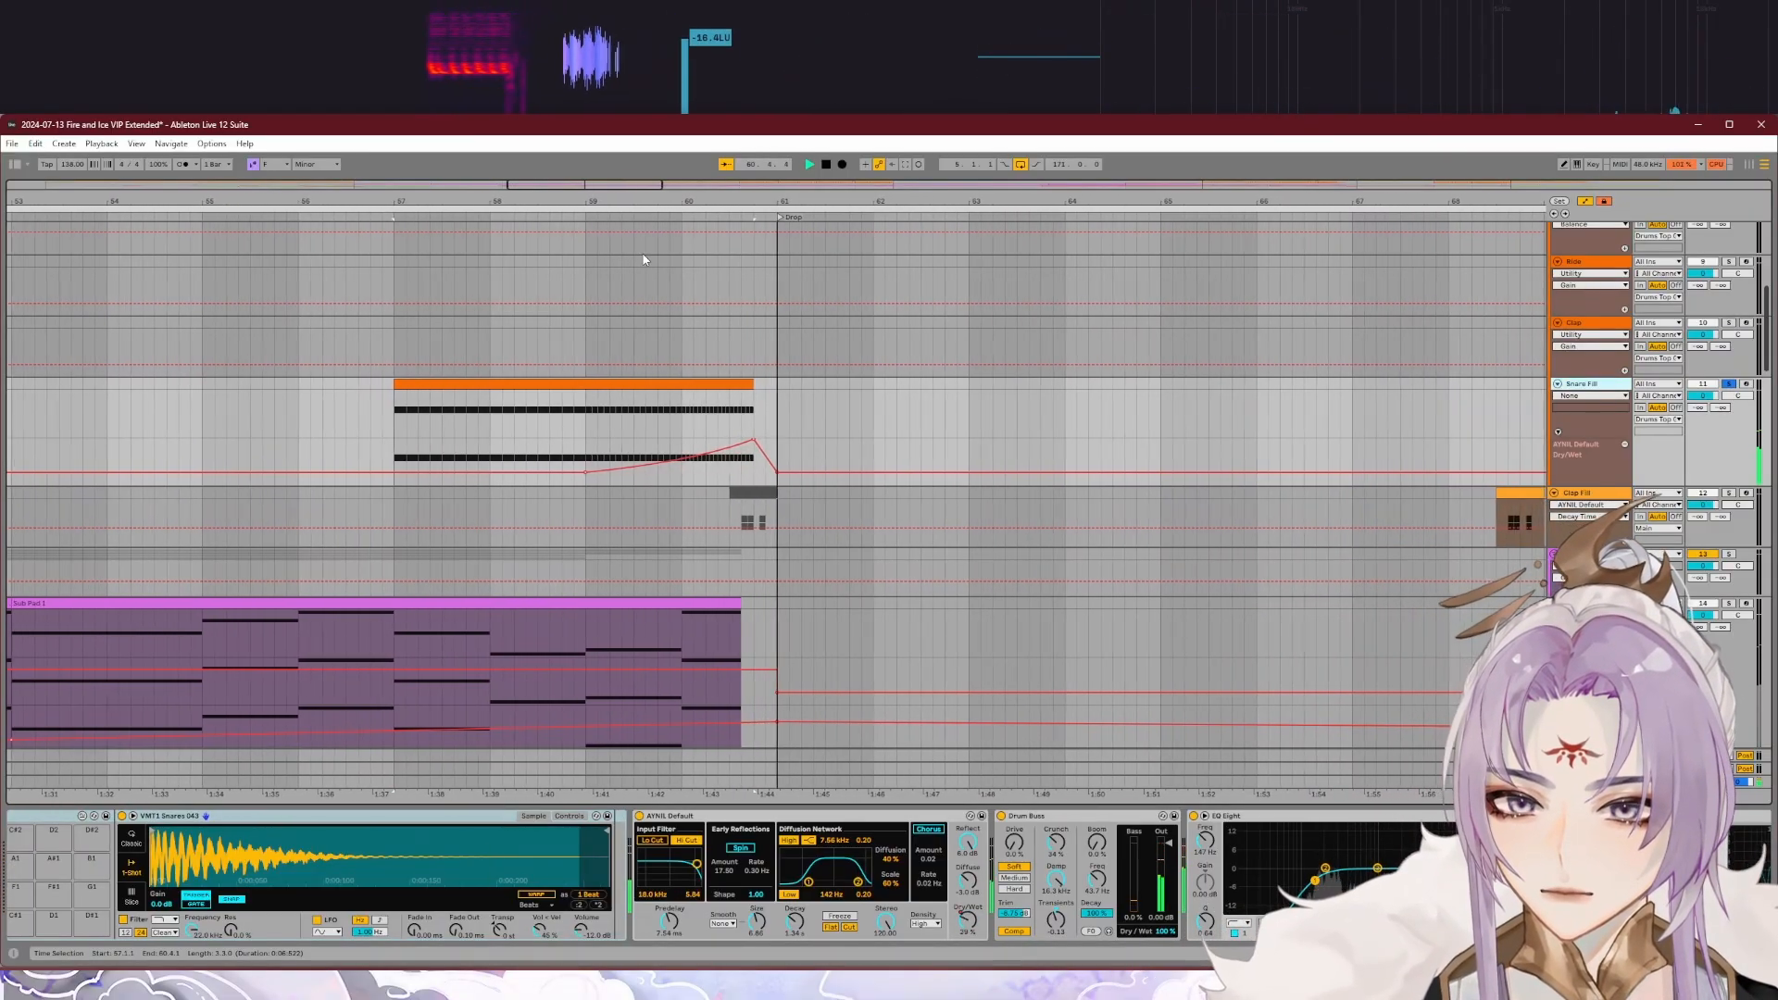
key(space)
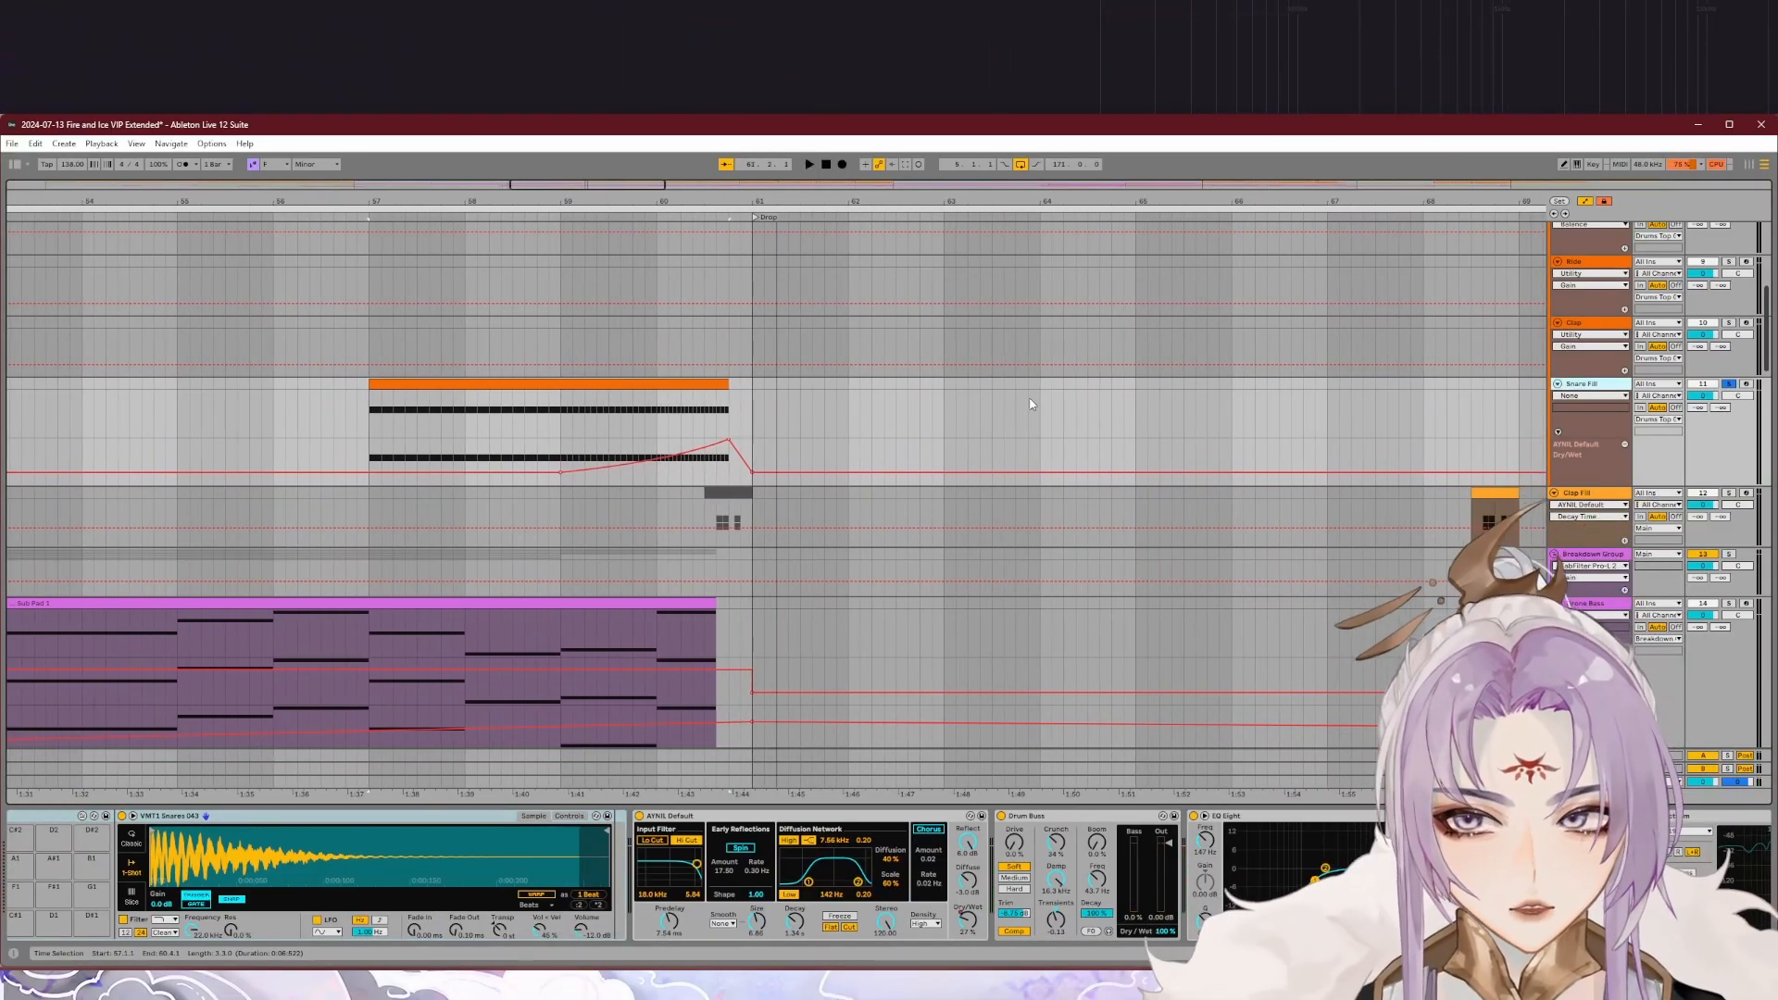
Step: Solo the Clap Fill track and audition its fill at the end of the drop, just before the breakdown
key(w)
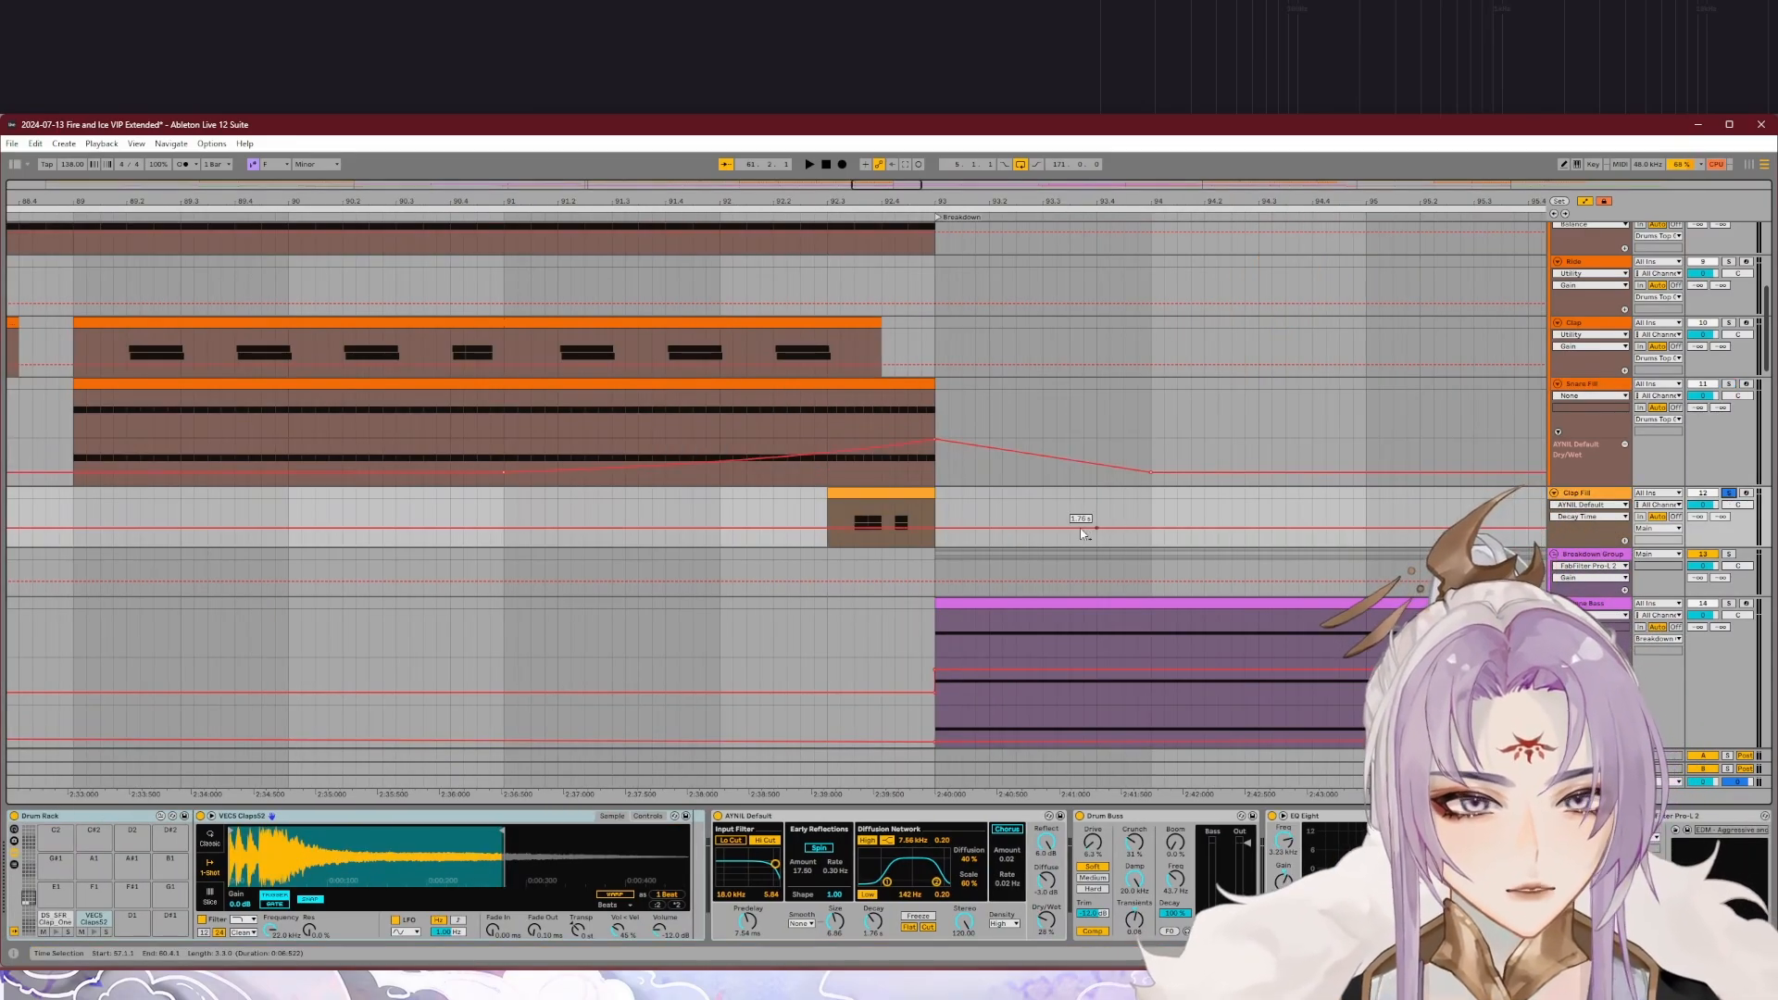
scroll(969, 496, down, 3)
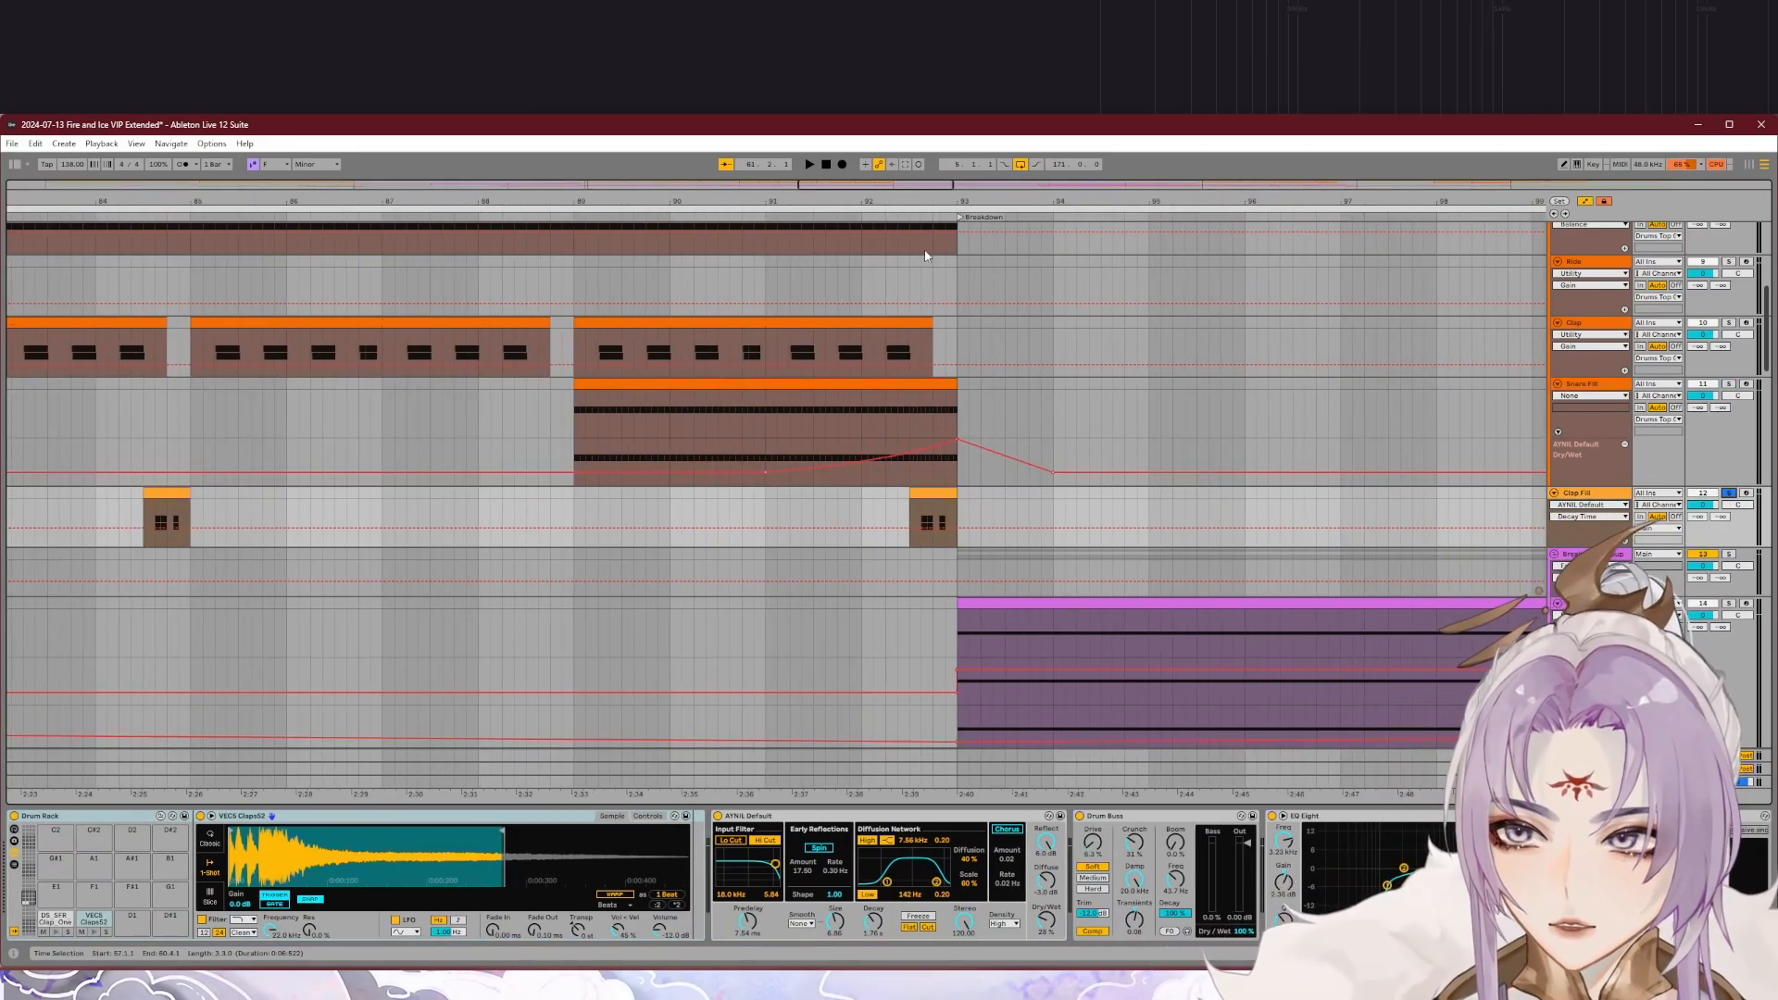
click(884, 217)
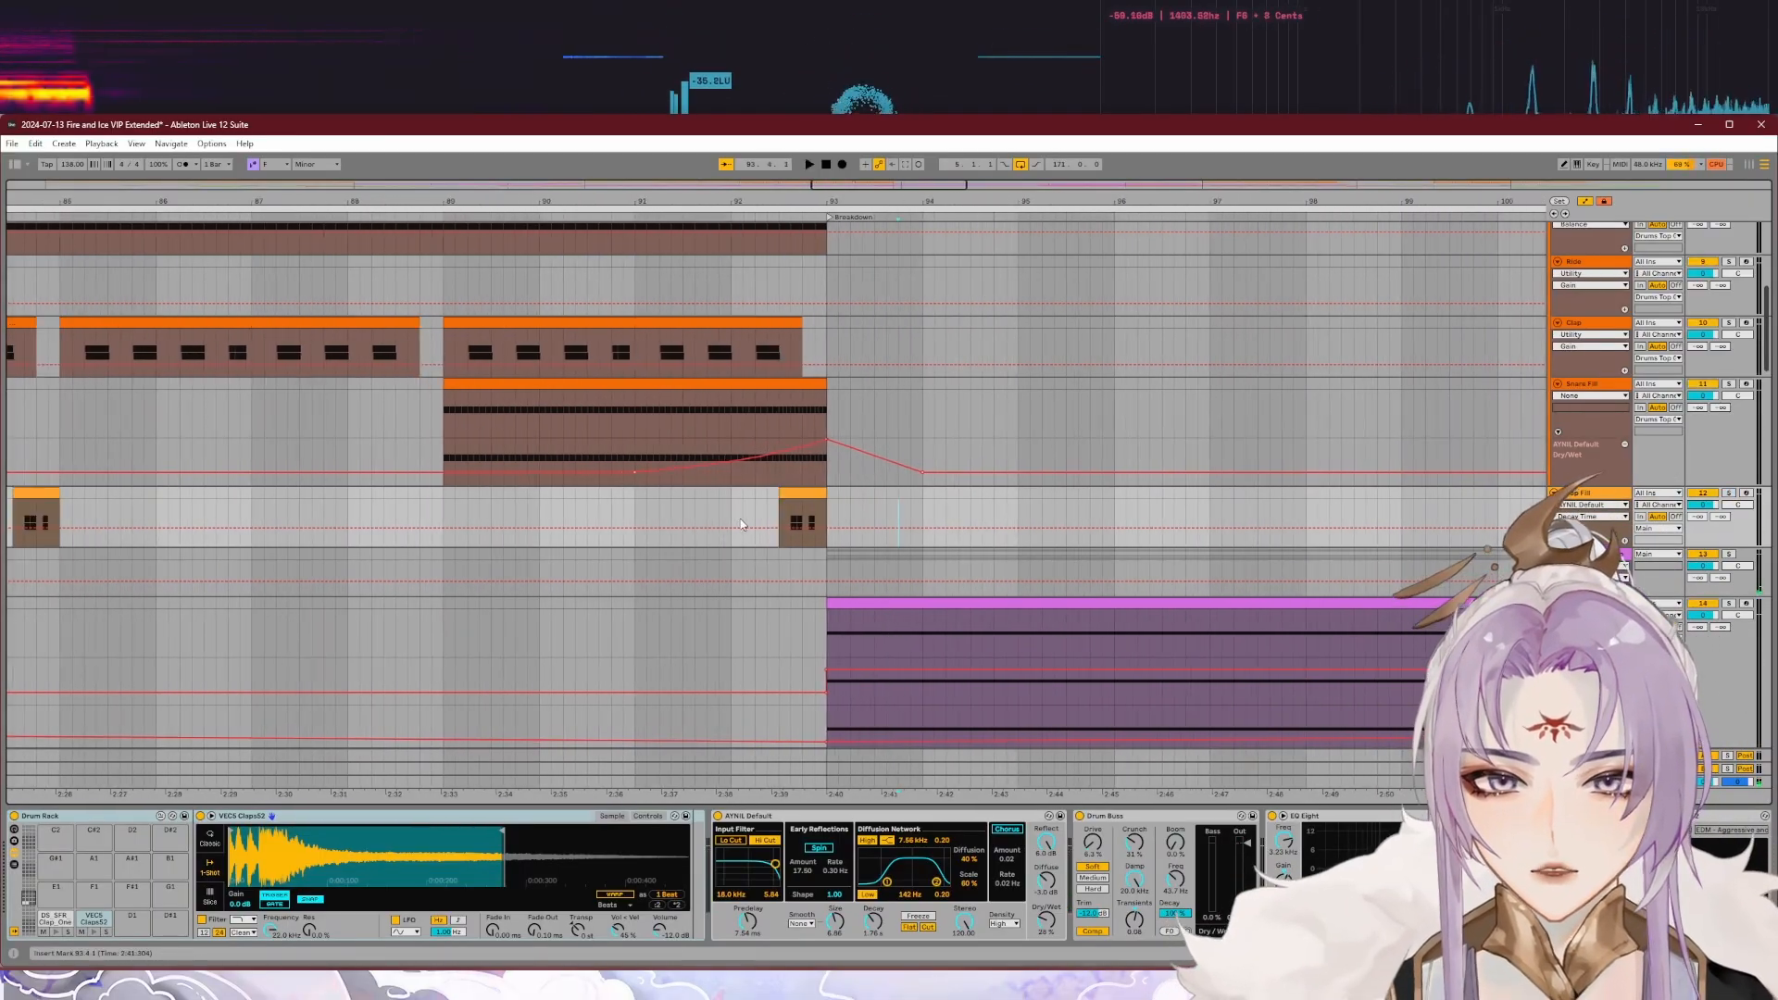
click(731, 214)
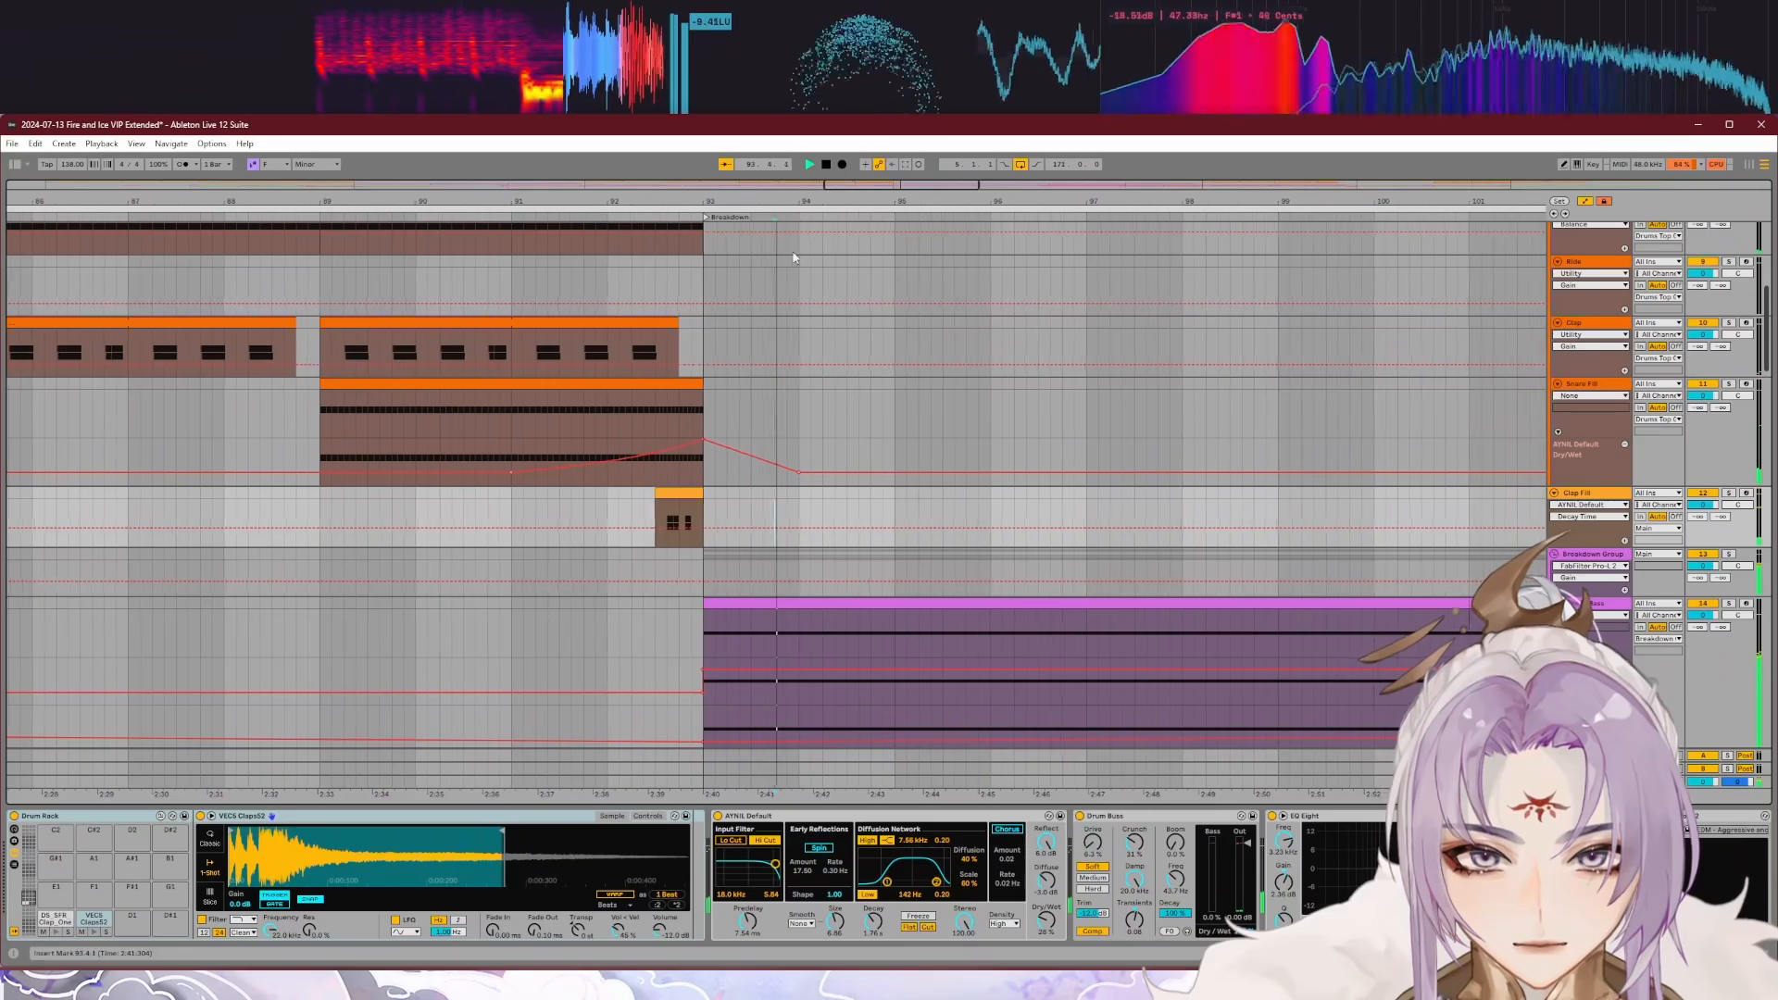
key(space)
Step: Solo the Drone Bass track in the Breakdown Group, play it through the breakdown and inspect its Spire synth
click(877, 520)
scroll(877, 520, down, 4)
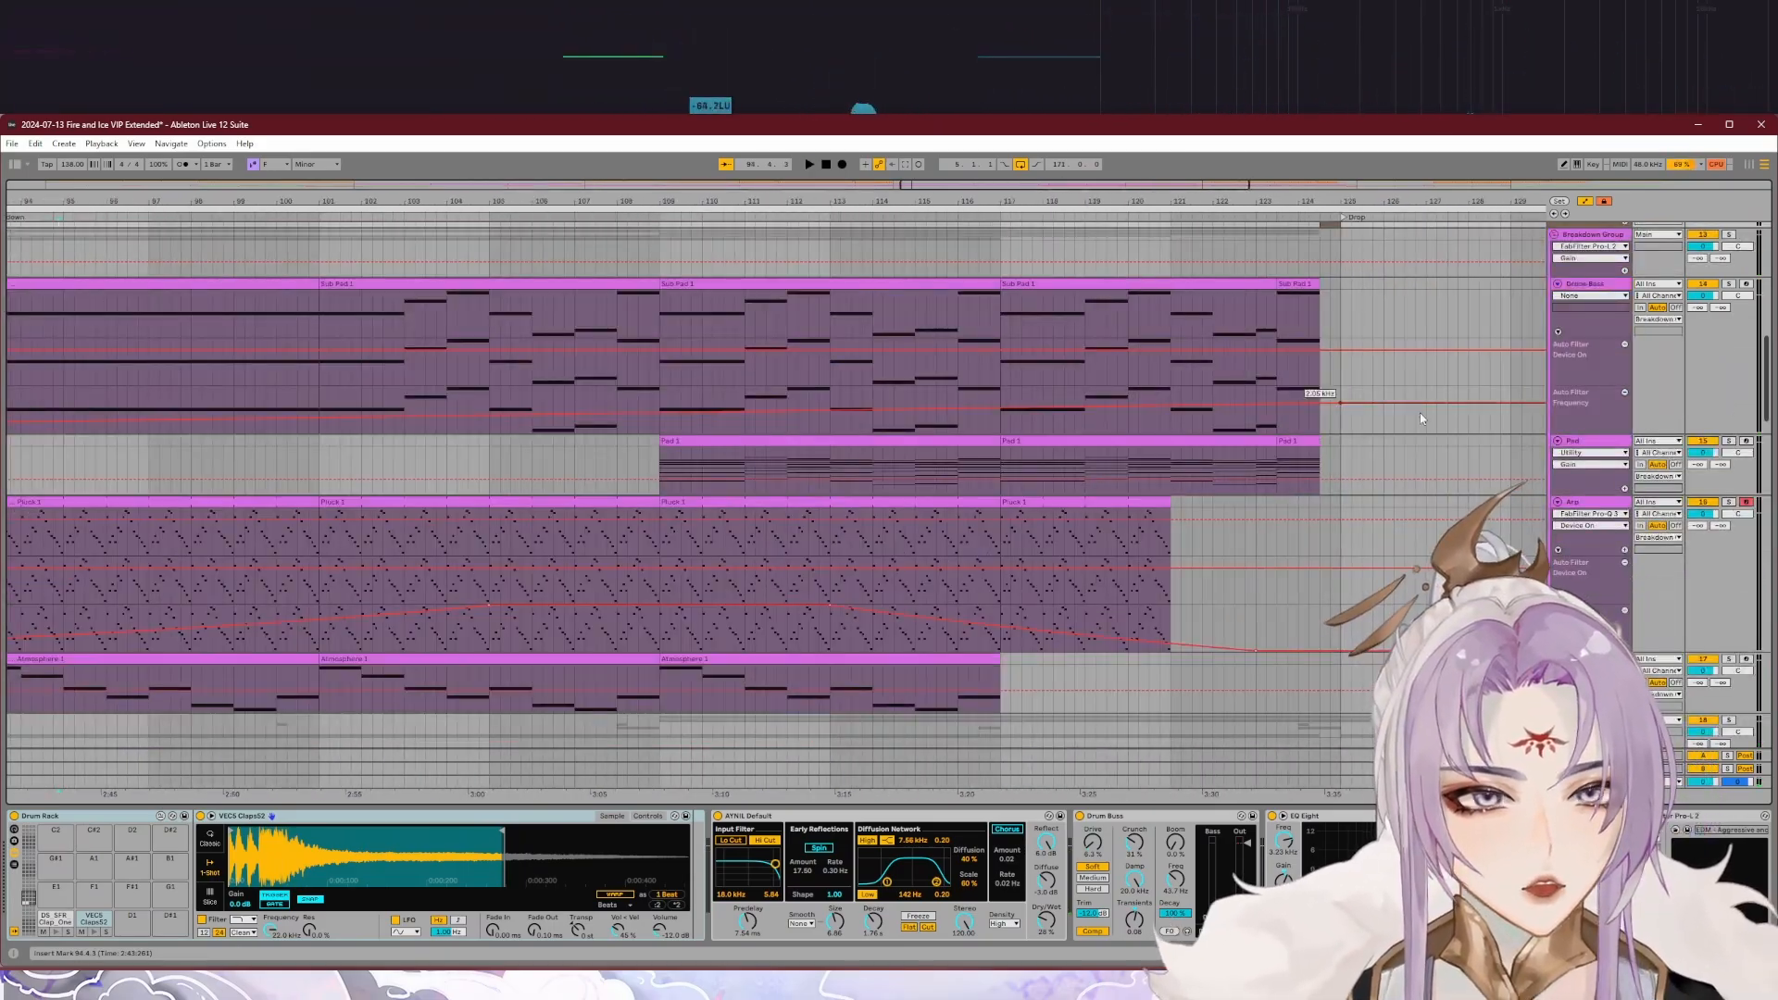
scroll(1287, 436, down, 2)
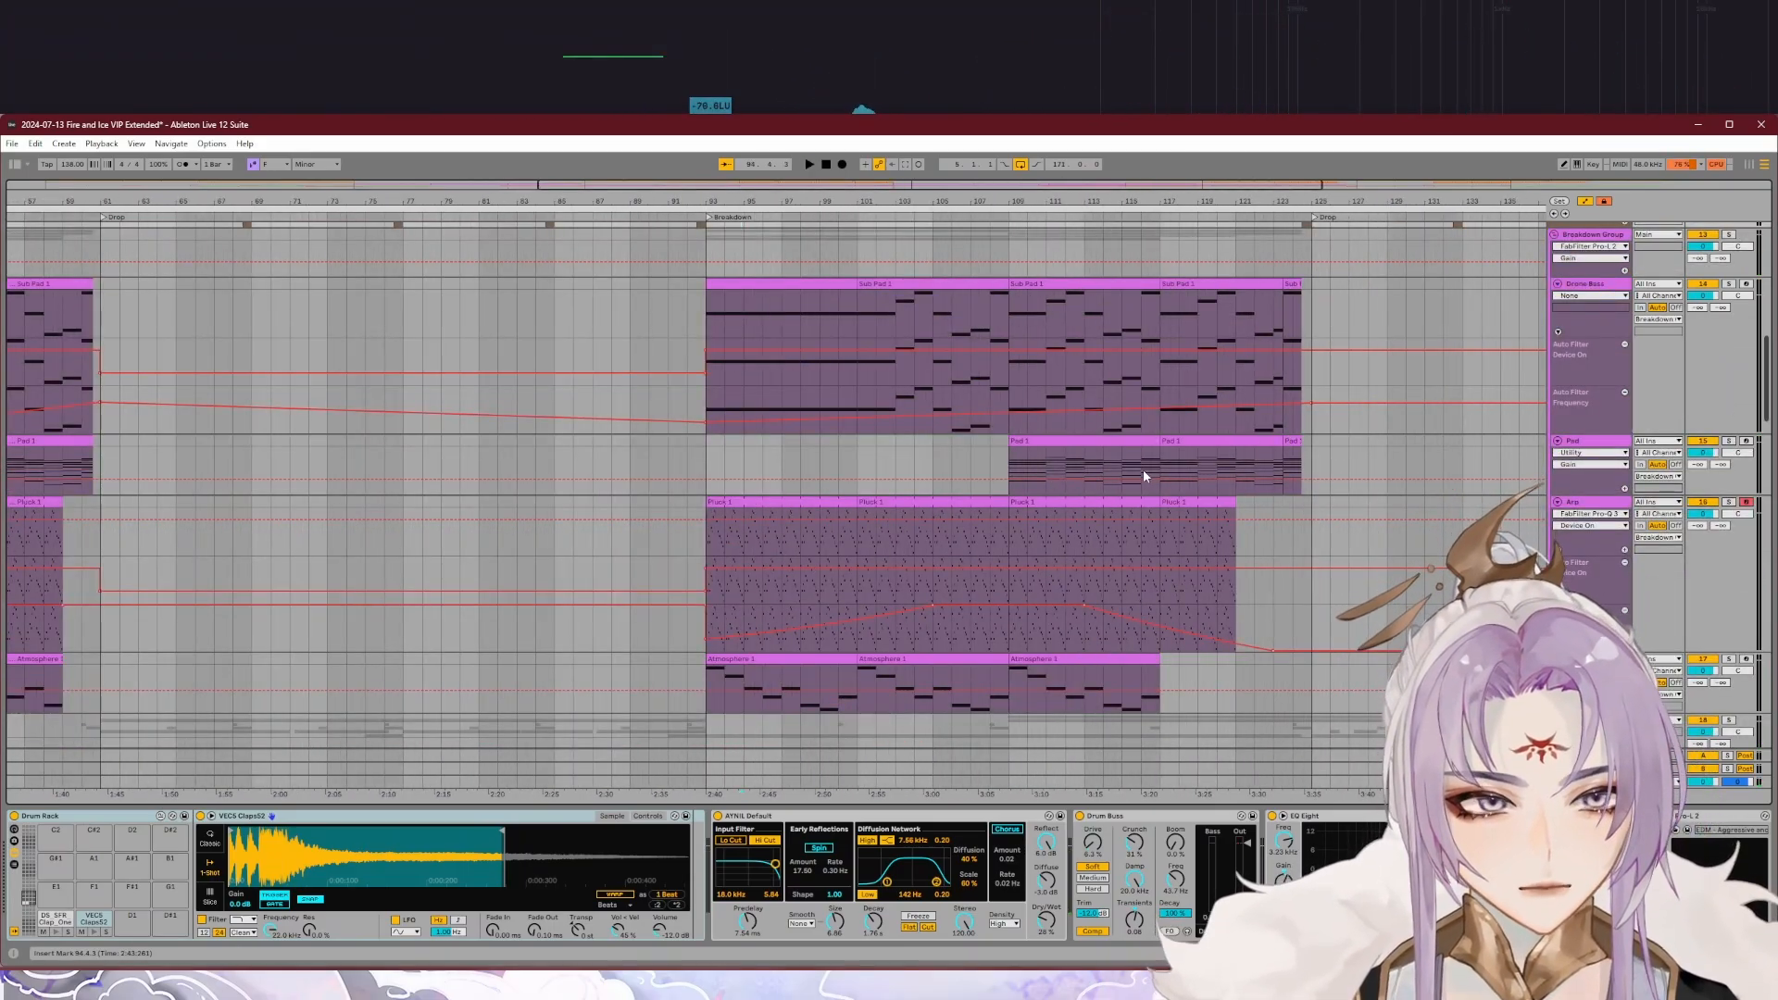
scroll(1144, 477, down, 2)
scroll(1189, 478, up, 2)
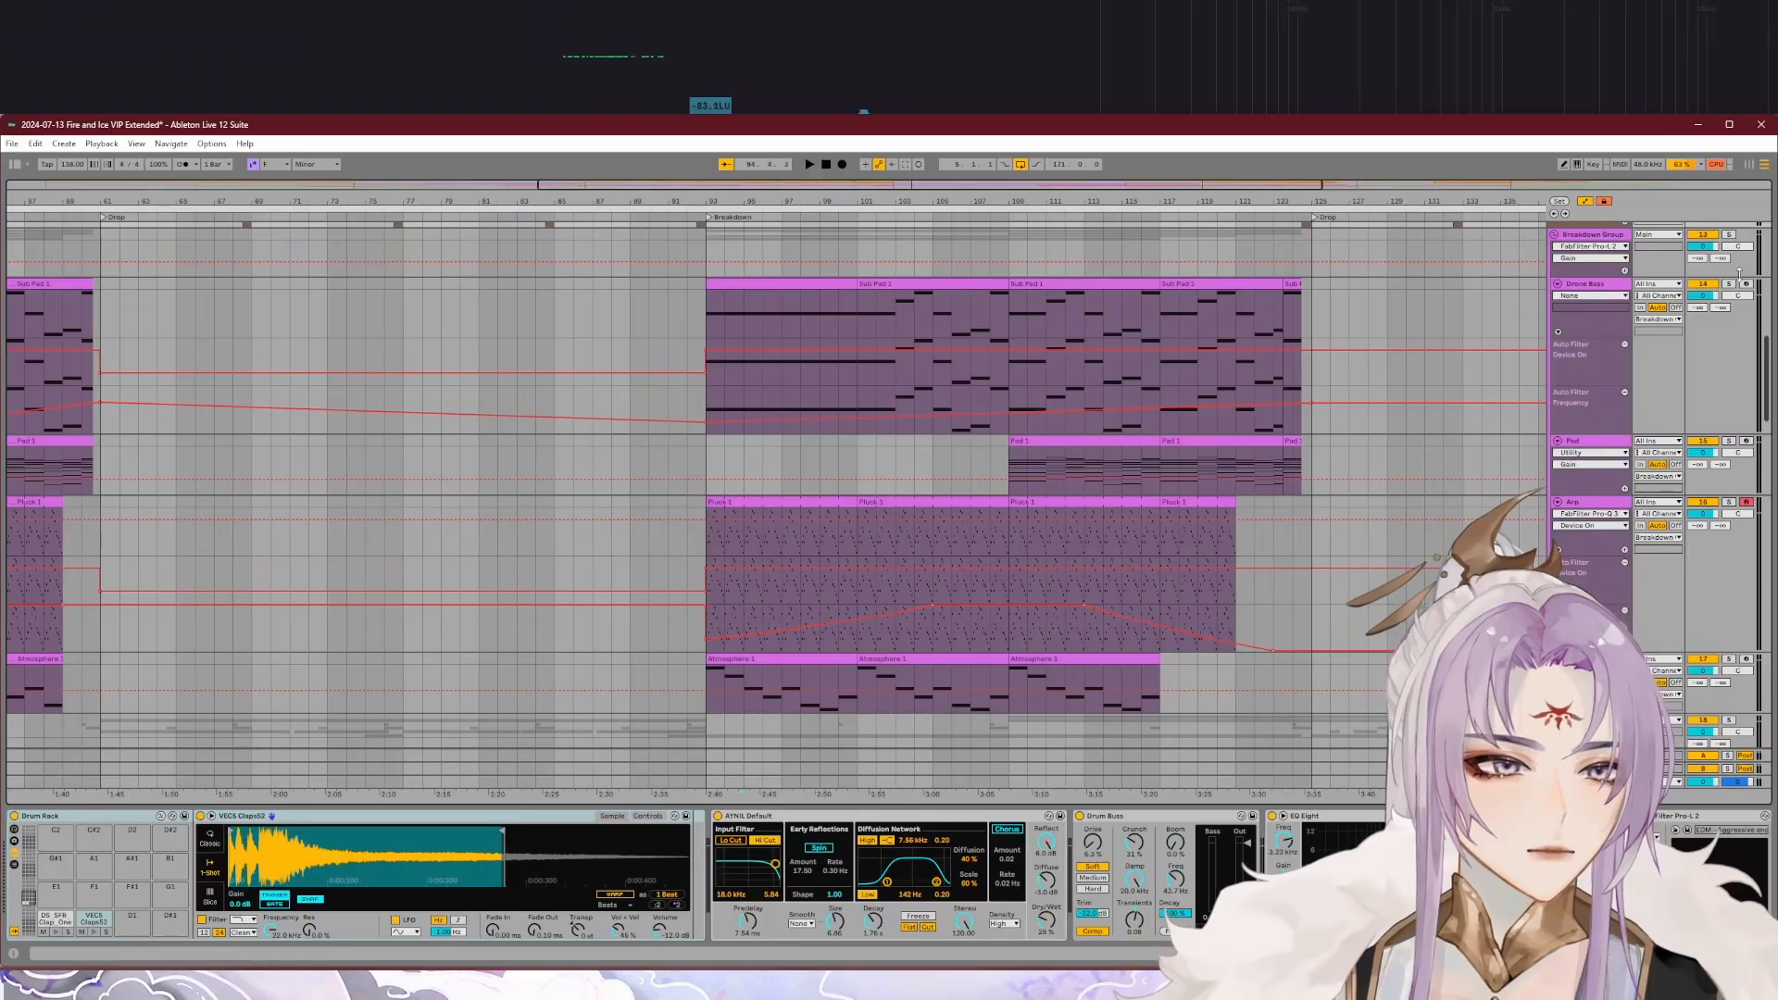
click(986, 337)
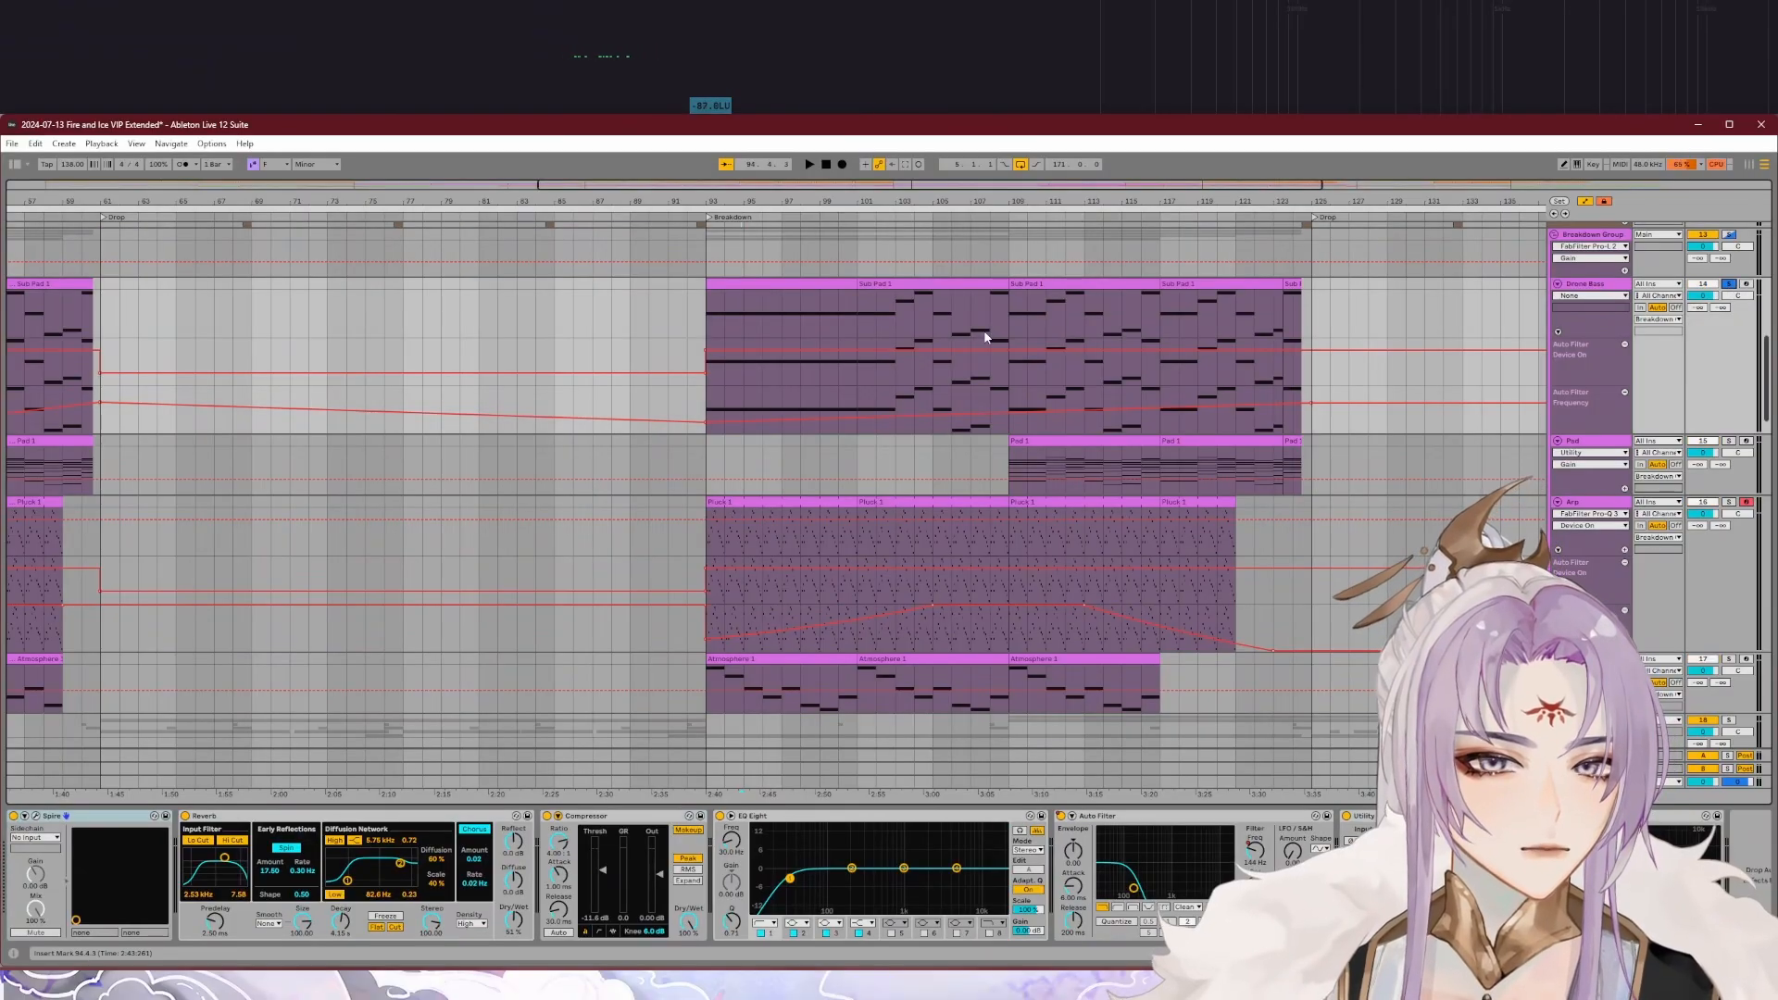
click(857, 218)
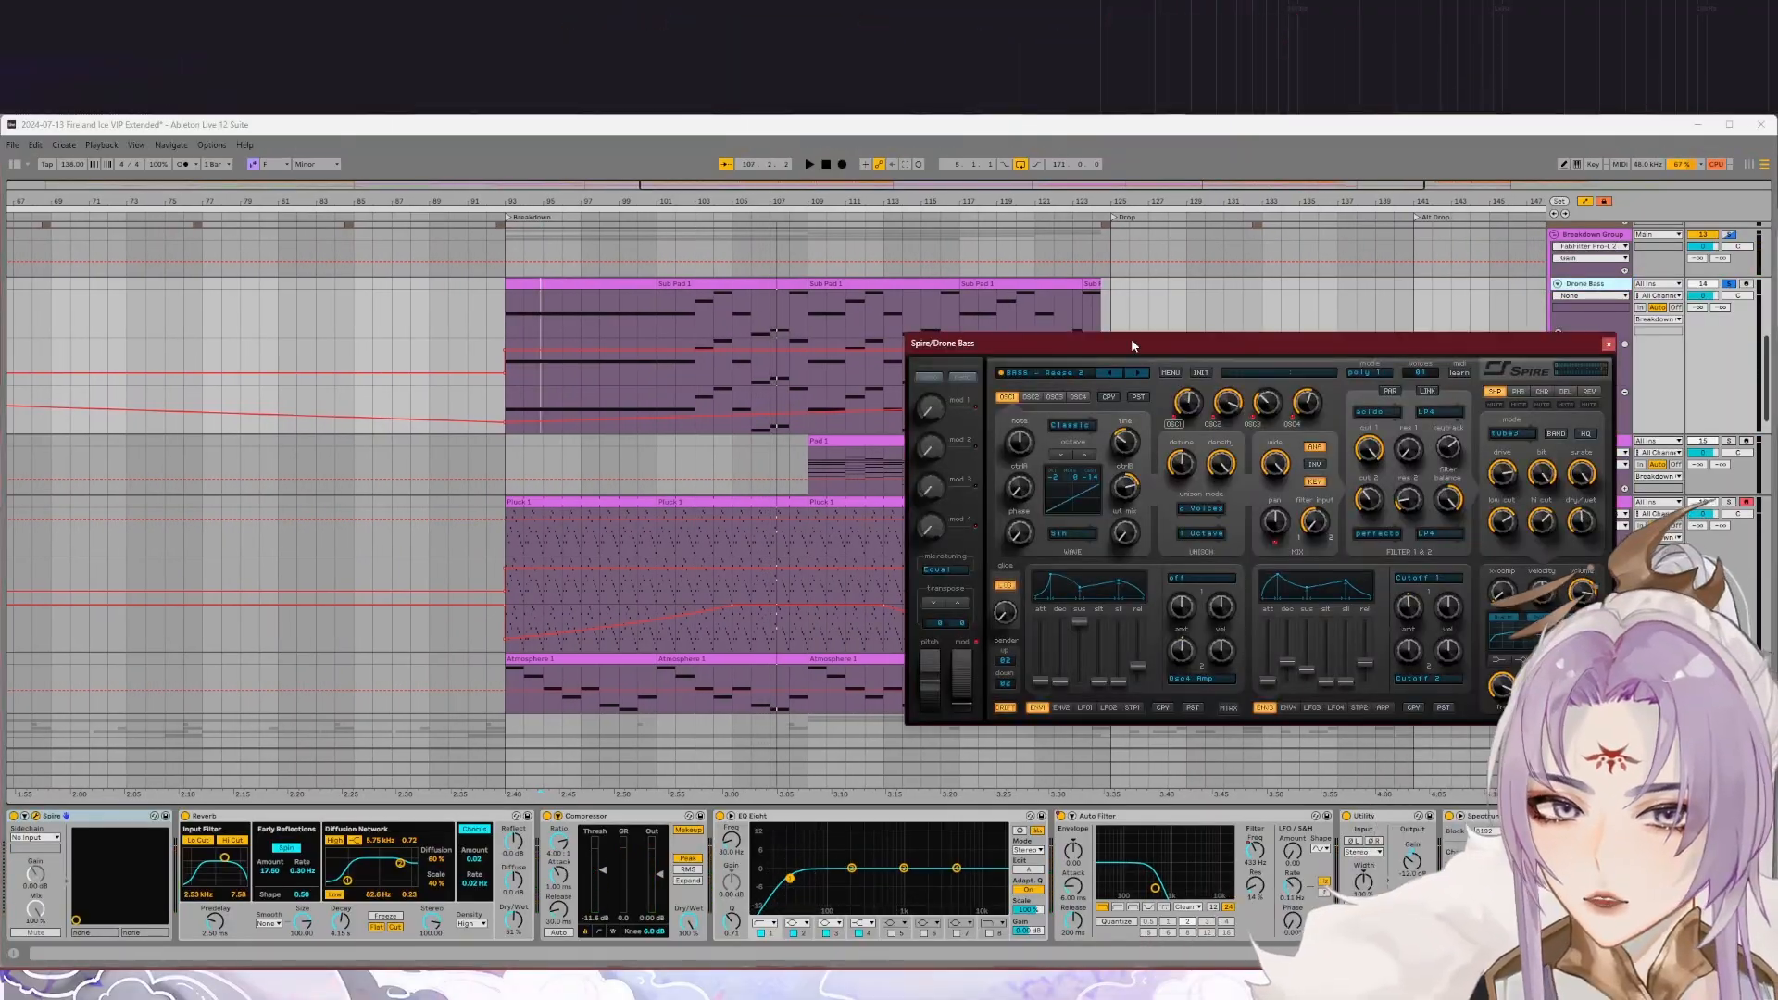
drag(1130, 339, 717, 305)
click(1187, 300)
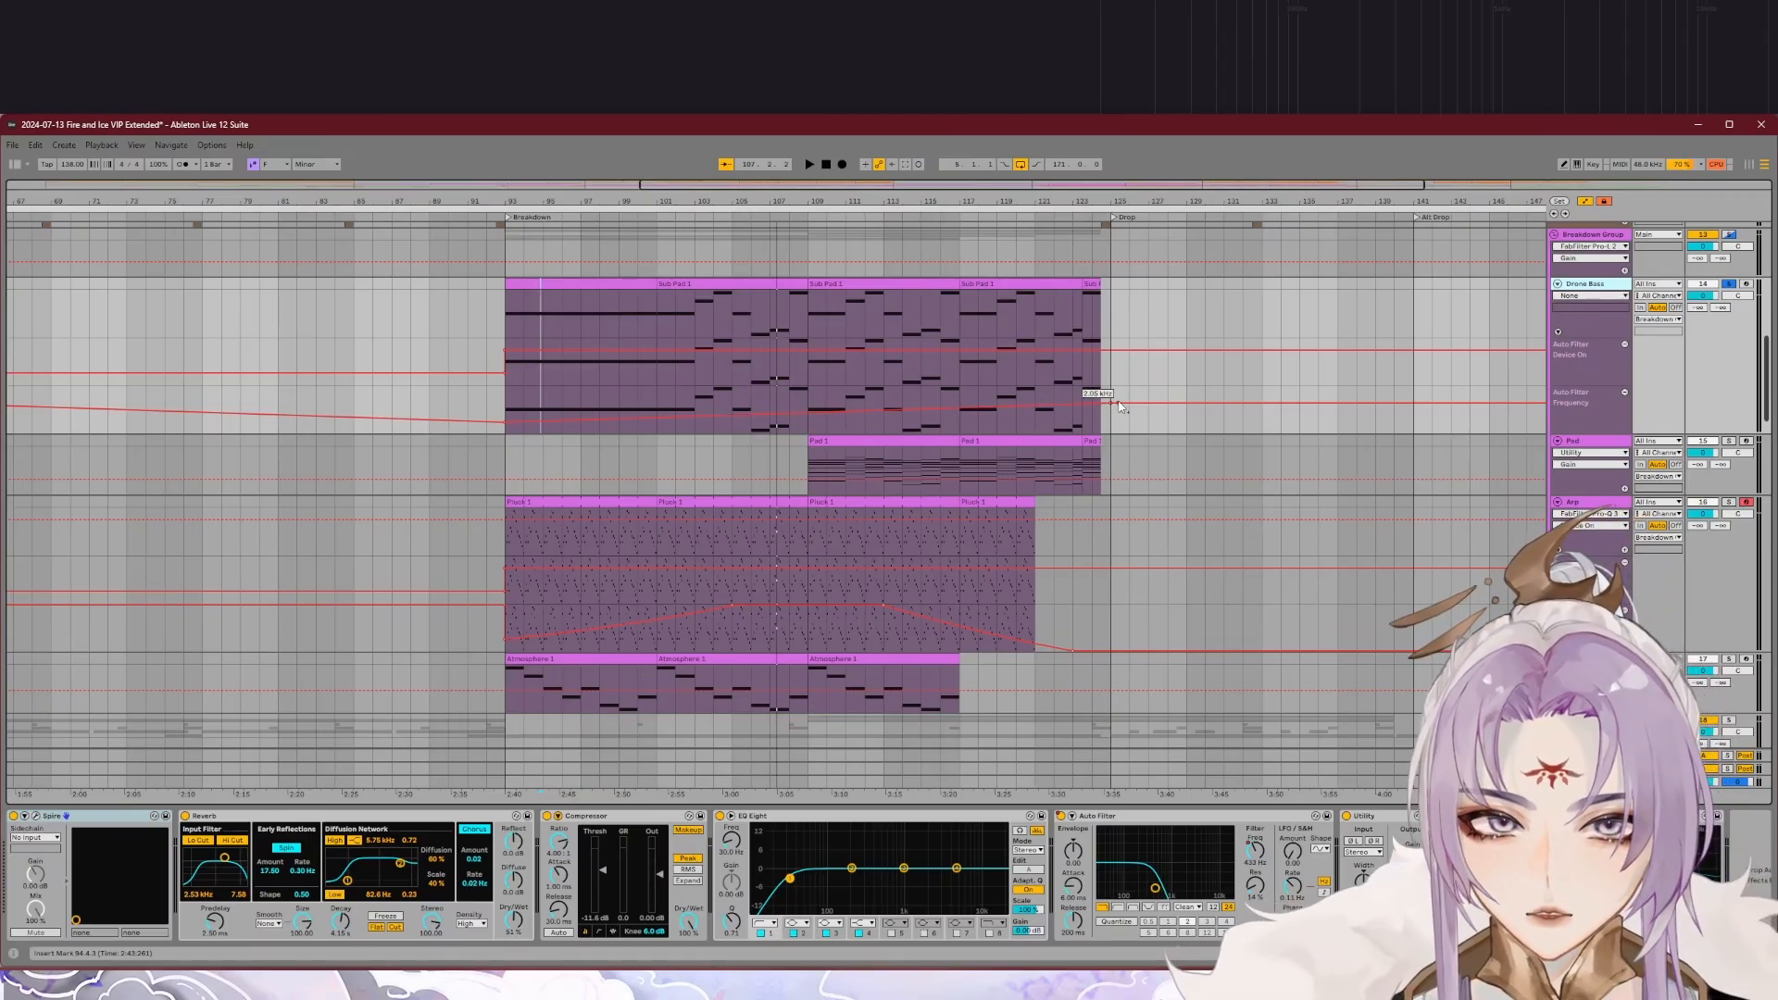
Step: Solo the Pad track, play its part in the breakdown and inspect its Phase Plant synth
key(Down)
key(space)
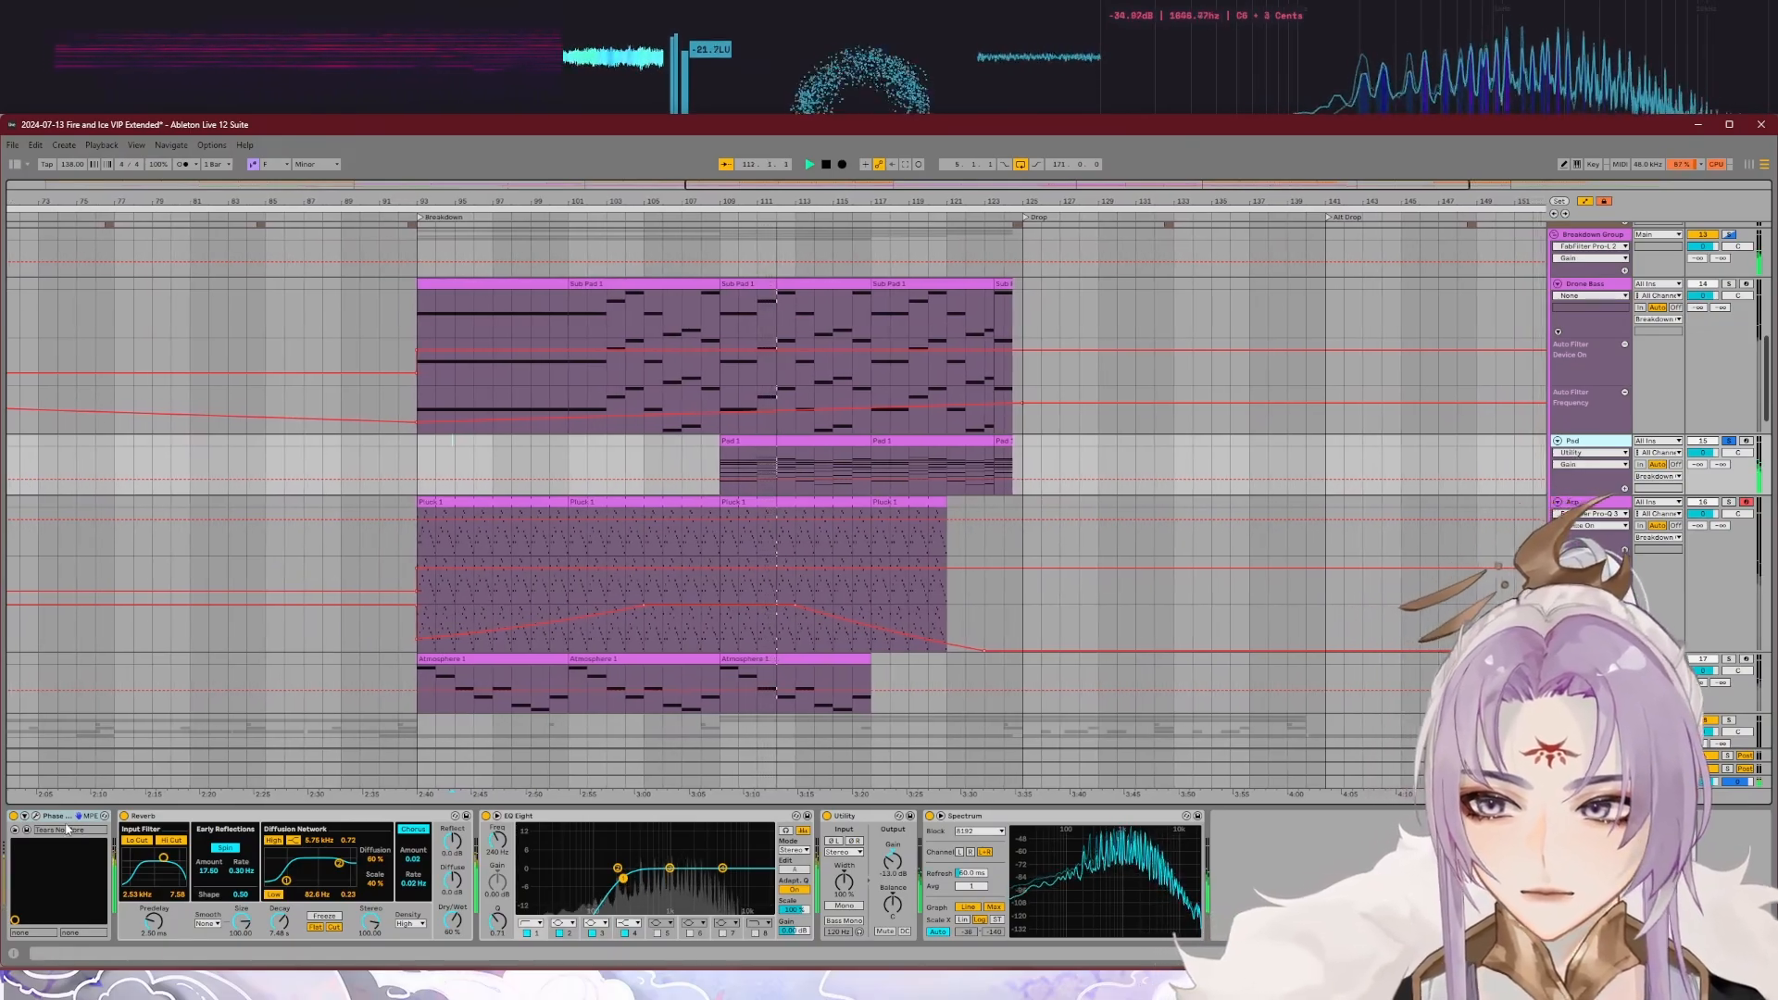
click(36, 816)
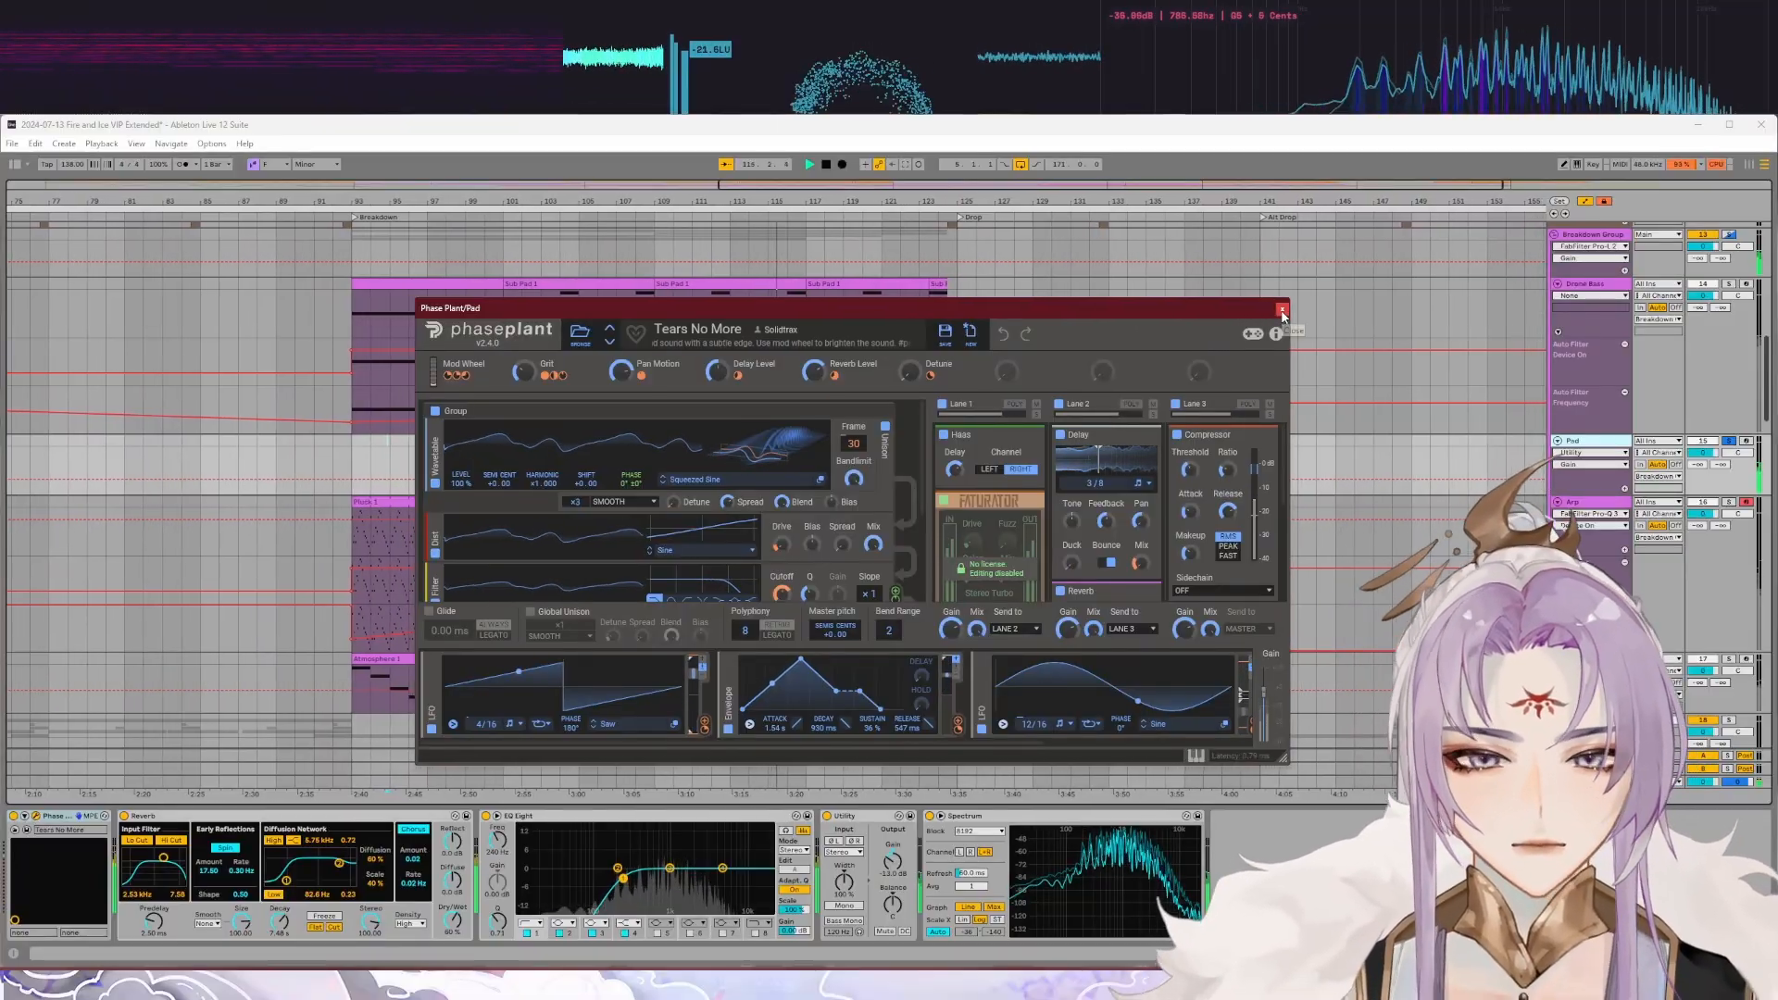
click(1283, 310)
key(space)
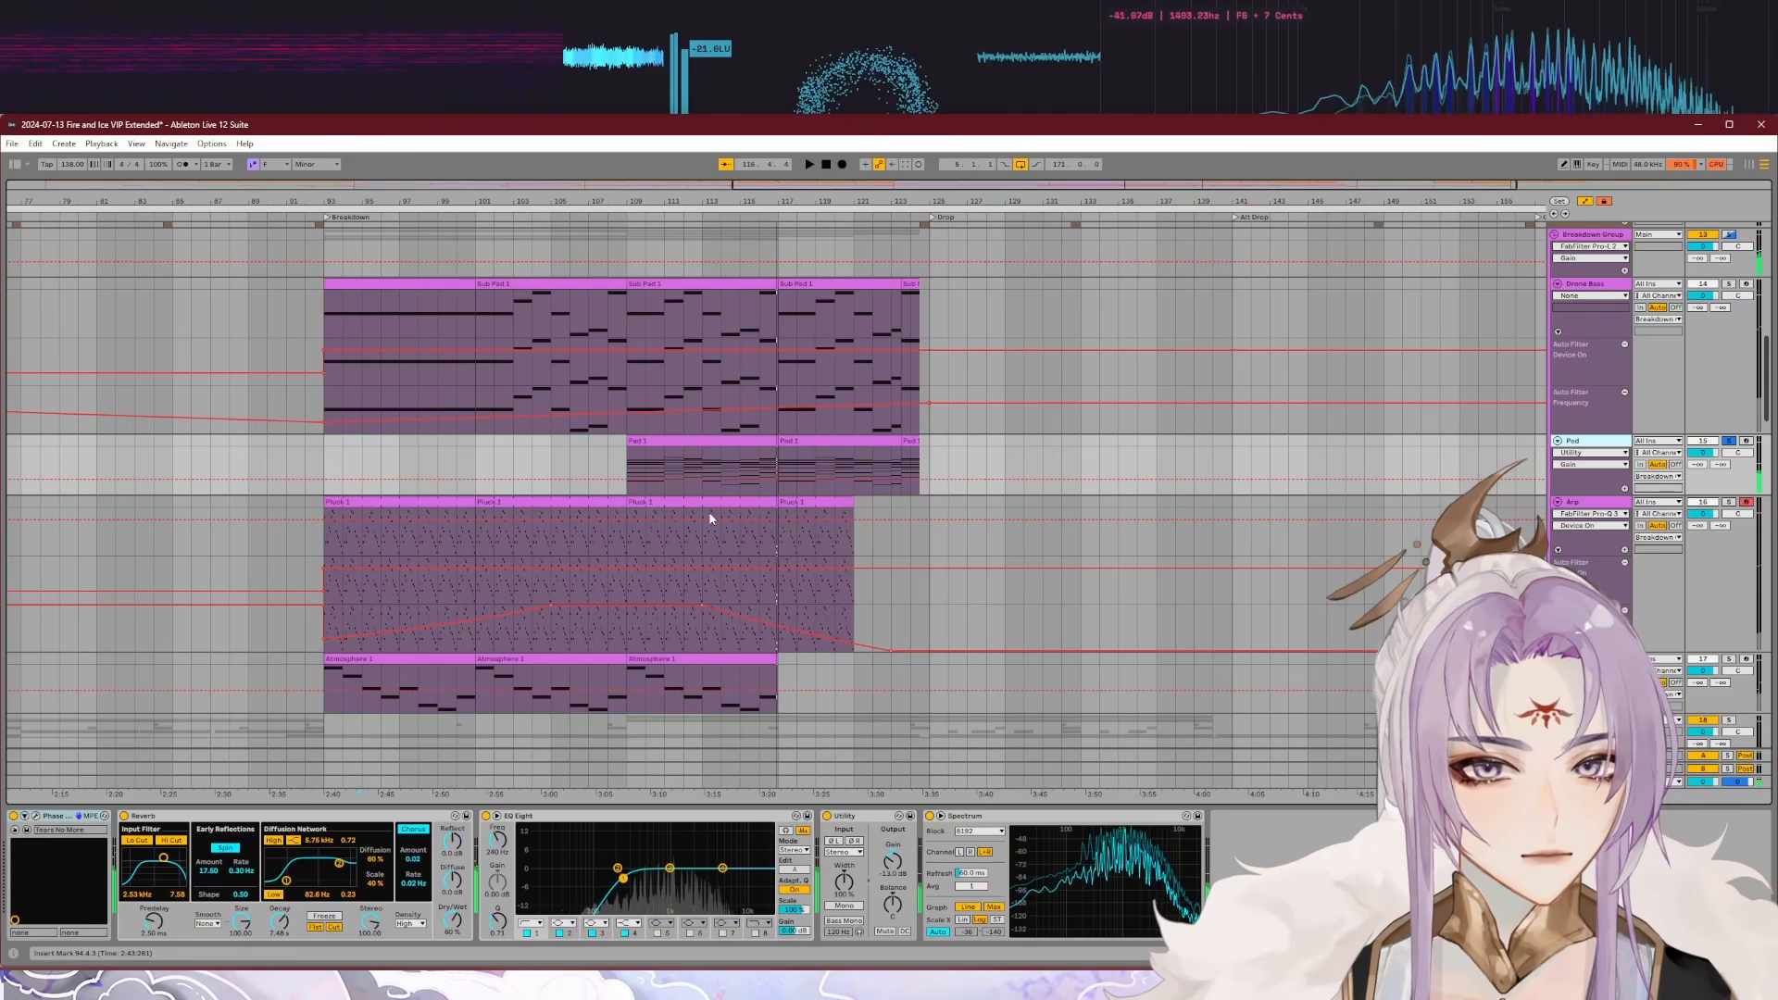
Step: Solo the whole Breakdown Group and play the breakdown to hear its layers together
scroll(713, 519, down, 5)
scroll(946, 469, up, 5)
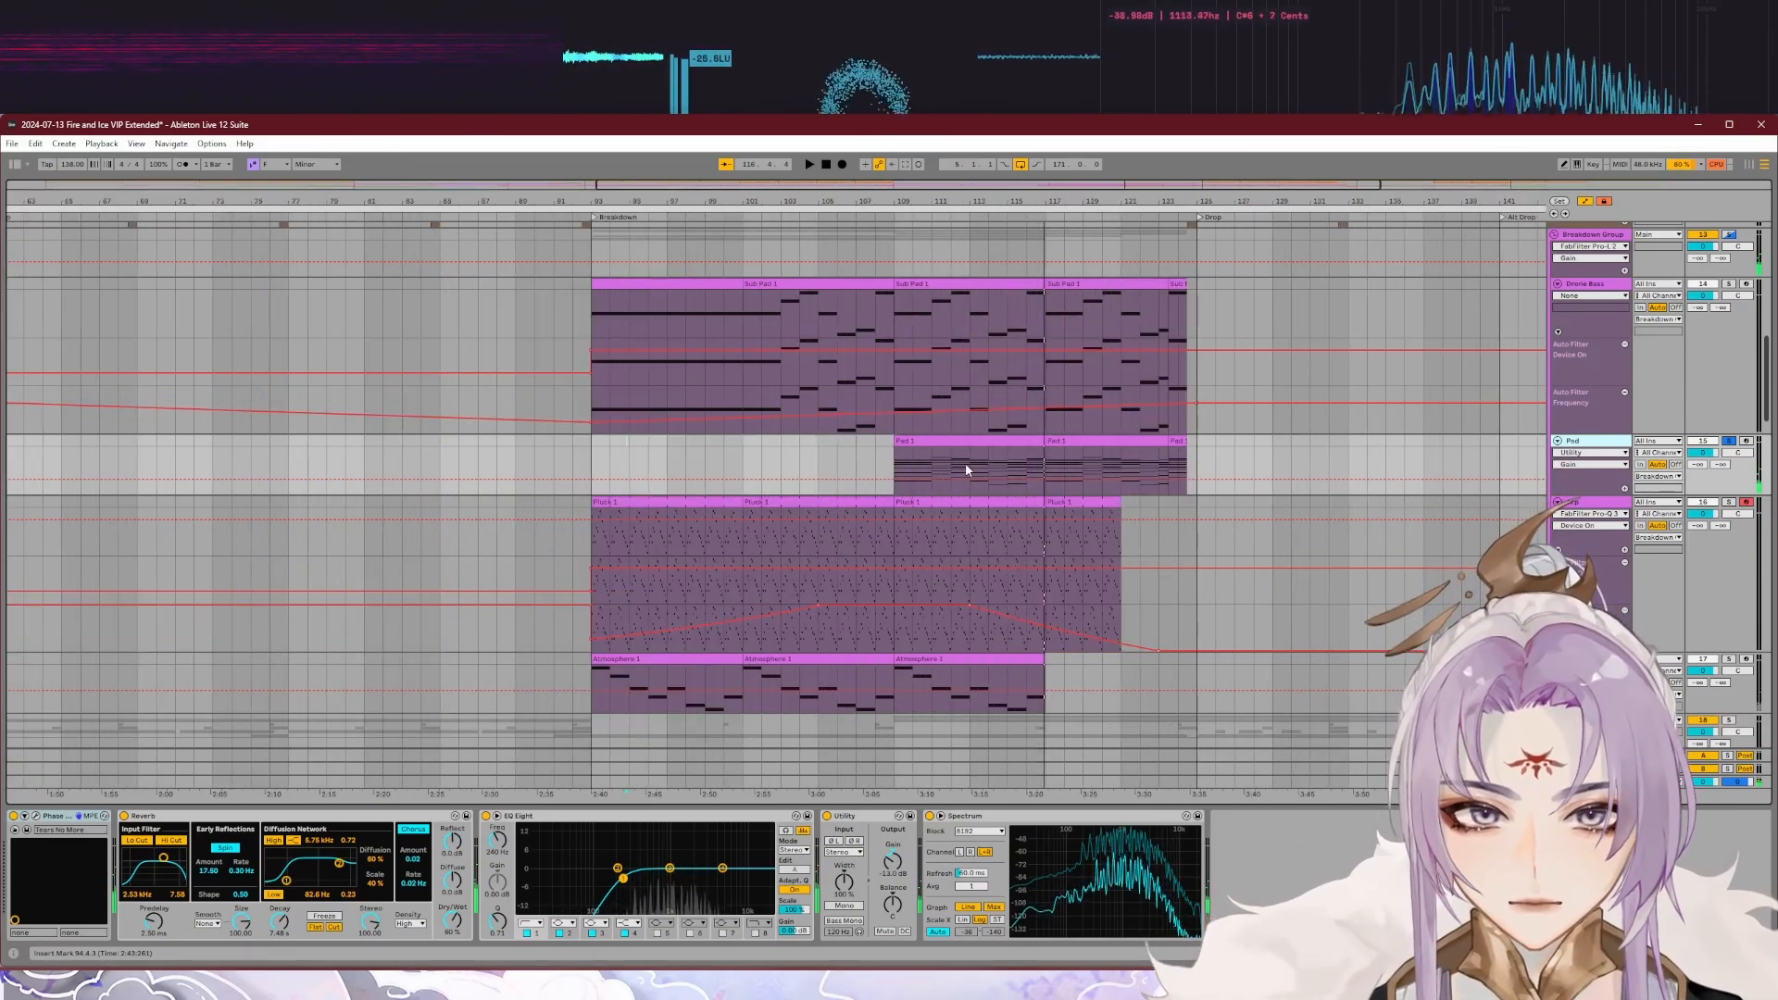
scroll(965, 469, up, 5)
scroll(1003, 469, down, 5)
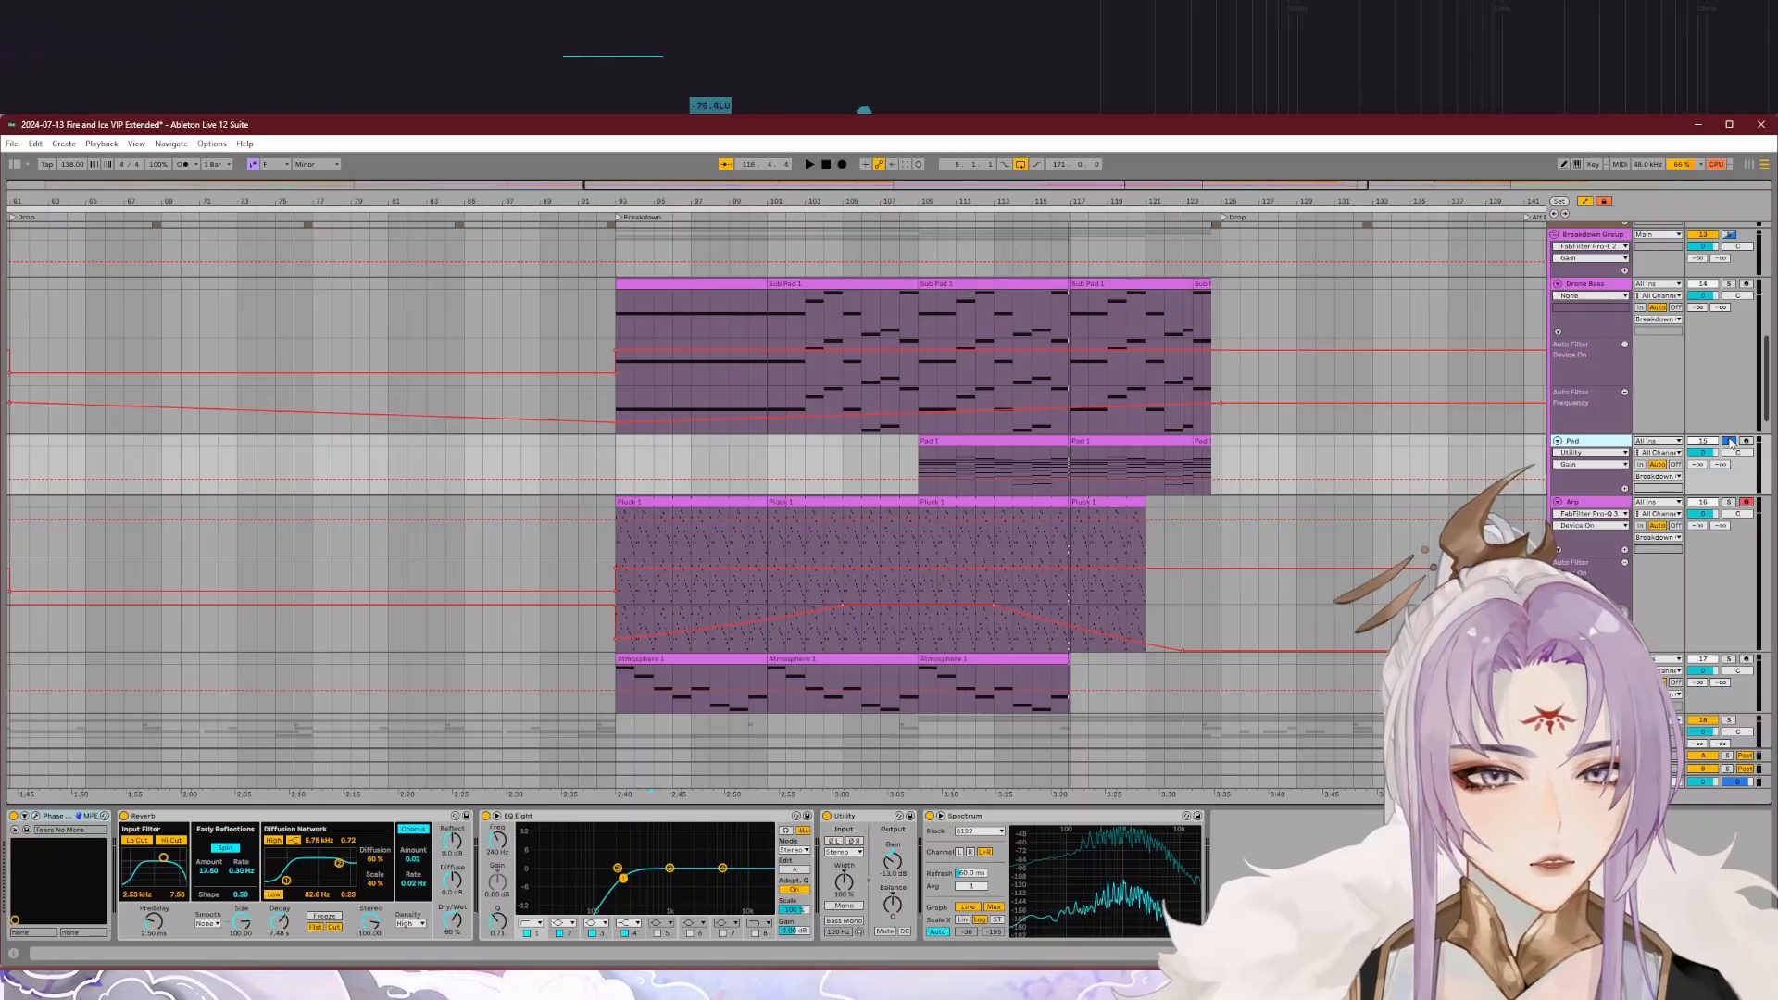
scroll(1645, 295, up, 1)
click(1726, 276)
scroll(1177, 592, down, 1)
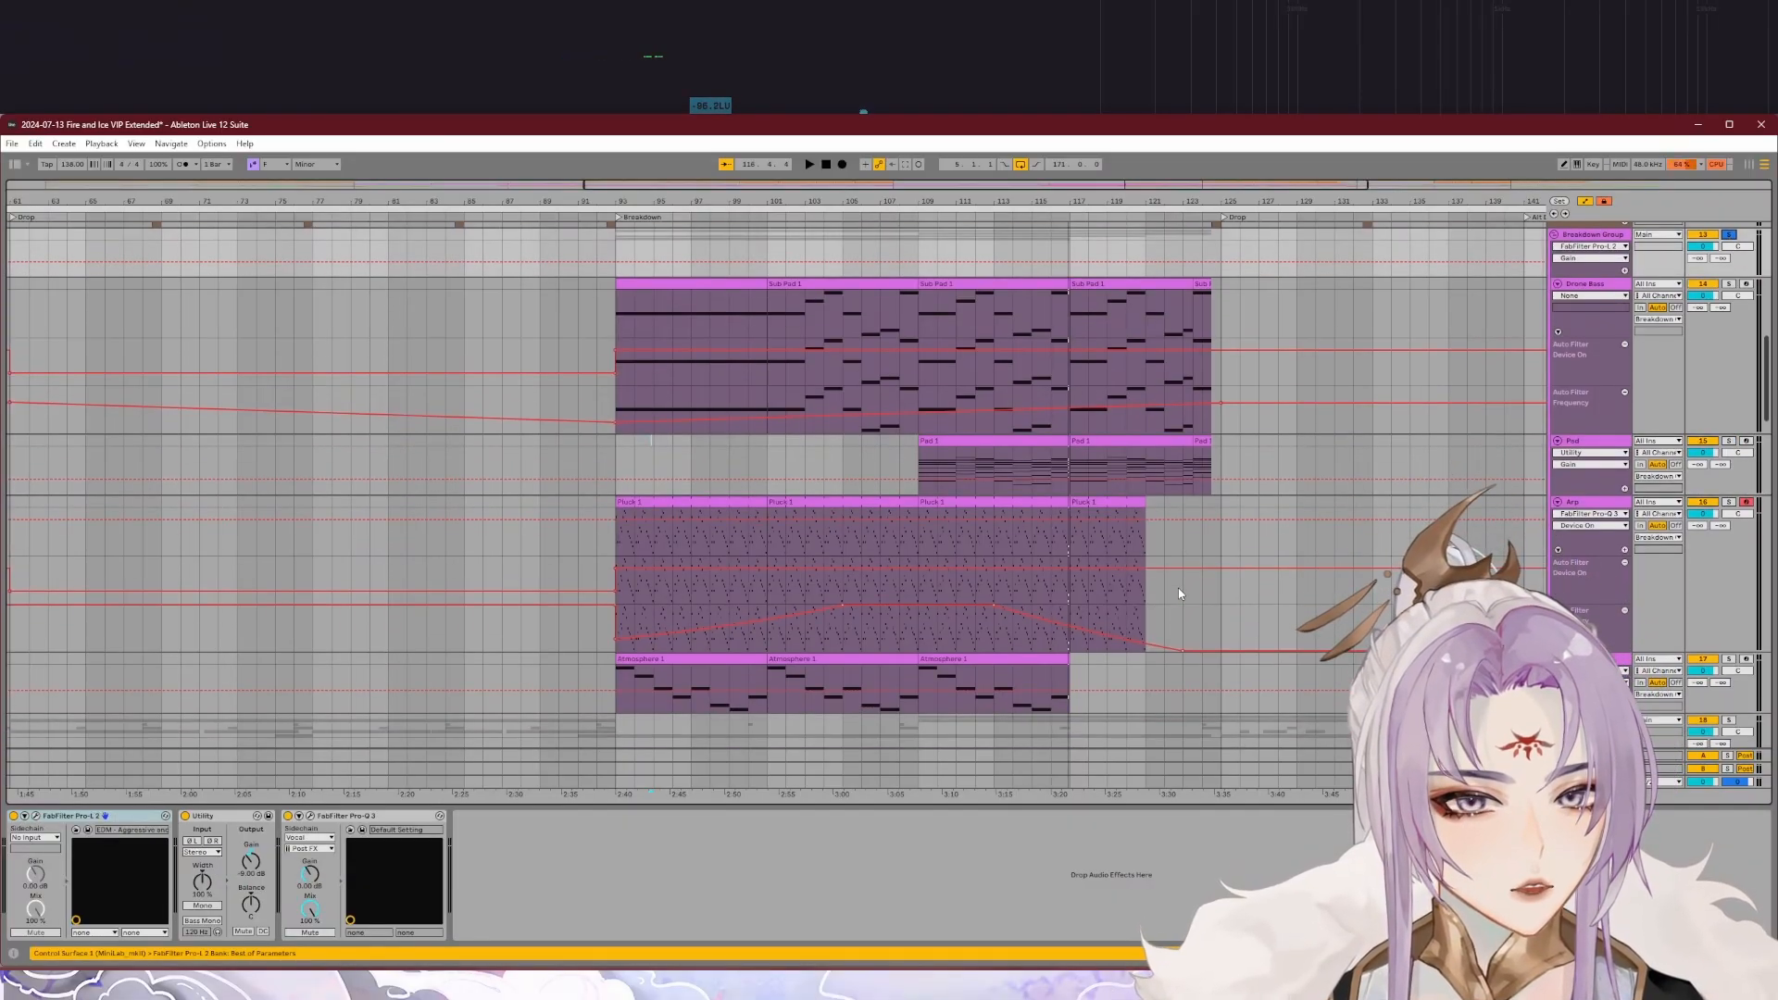
key(space)
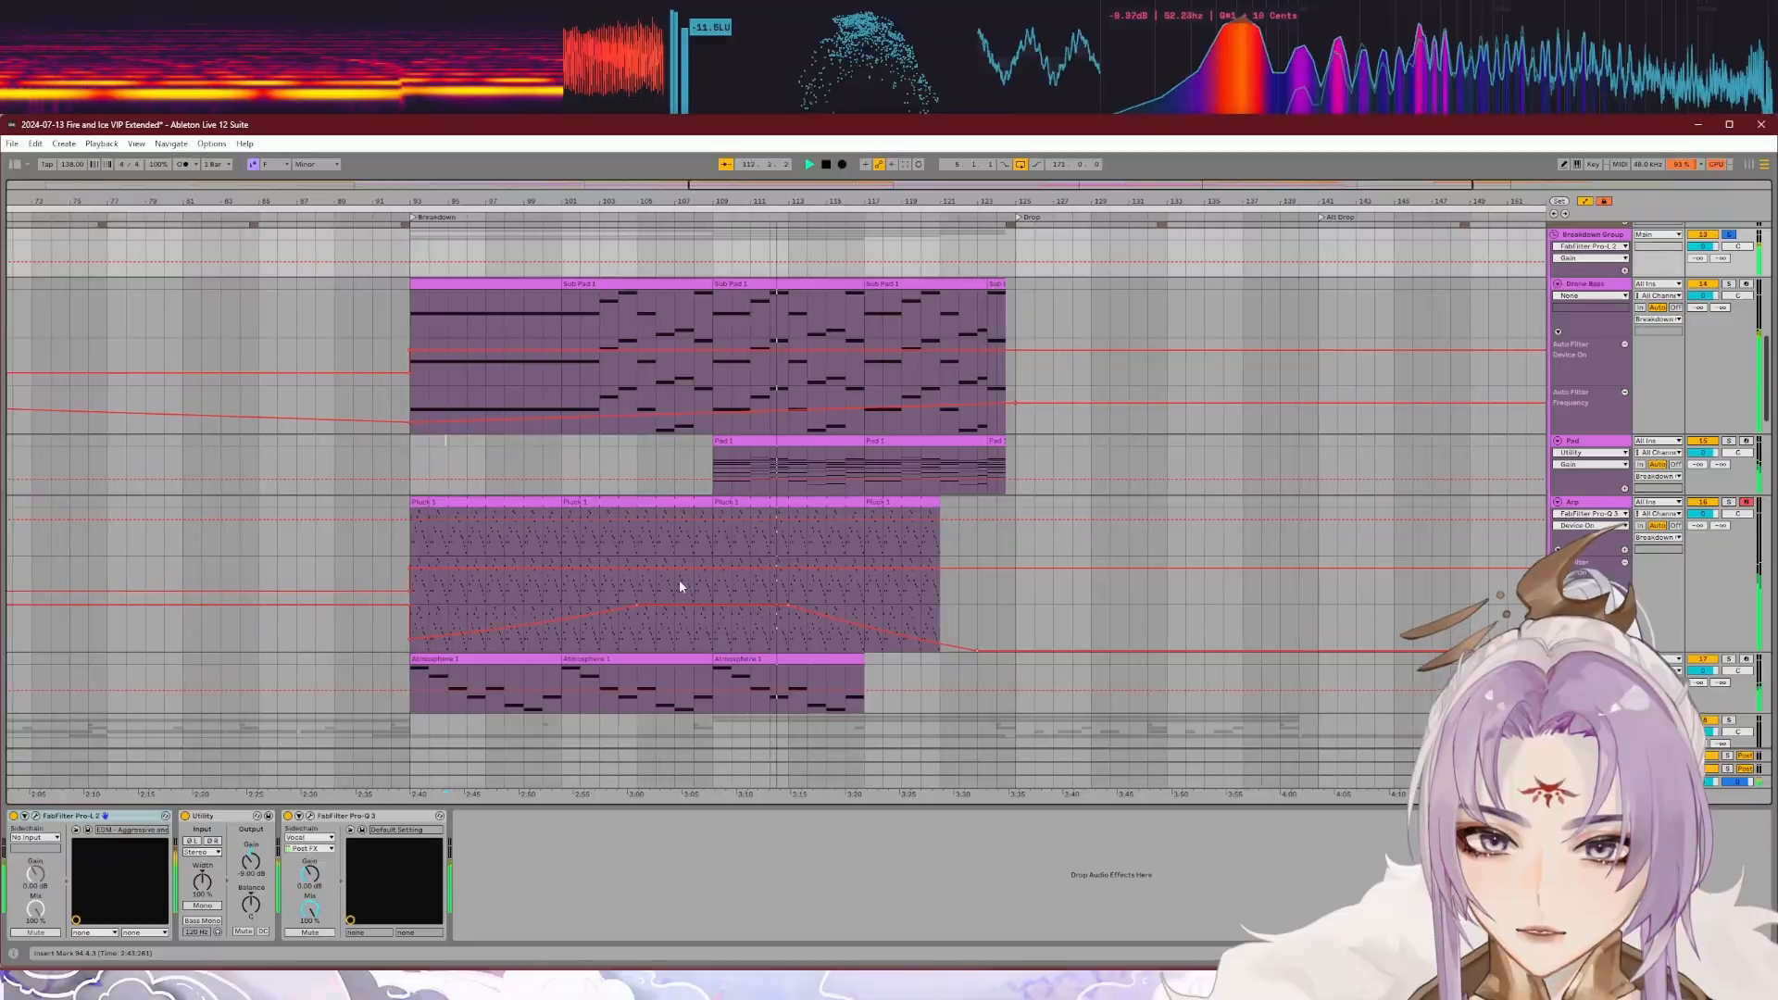
Step: Solo the Arp track, play it from bar 109 and look up its Spire preset in the synth's preset browser
scroll(685, 580, down, 1)
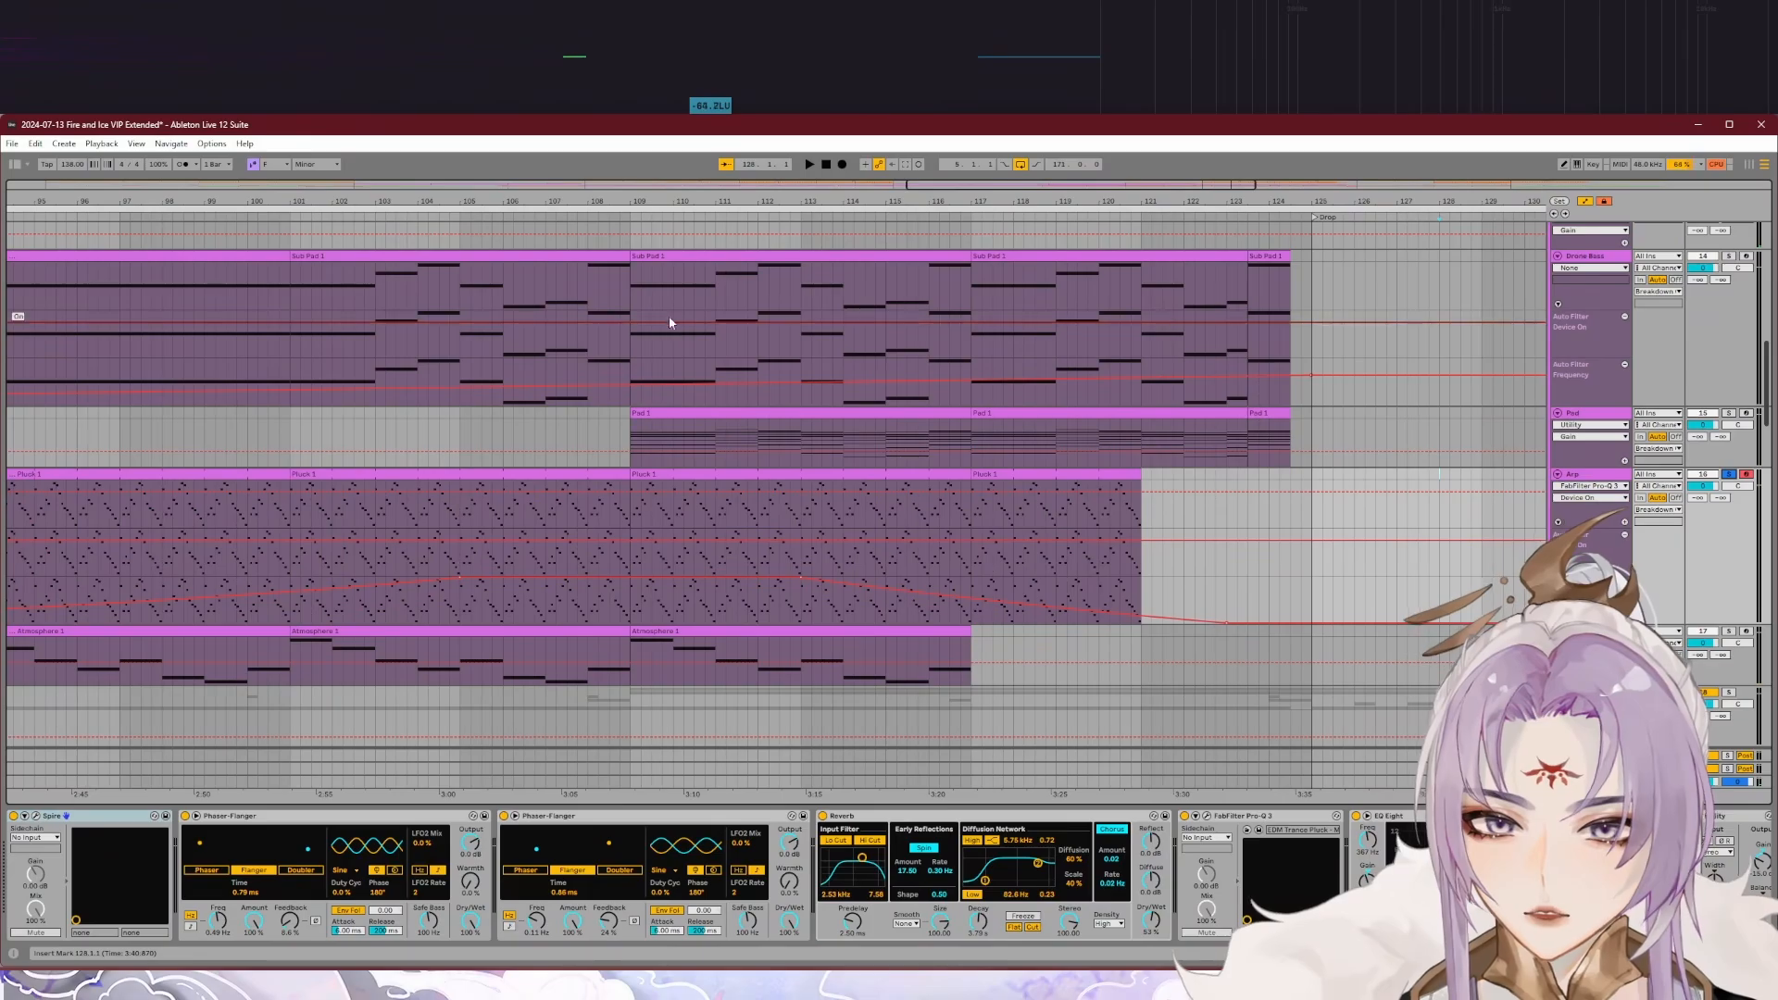
click(633, 217)
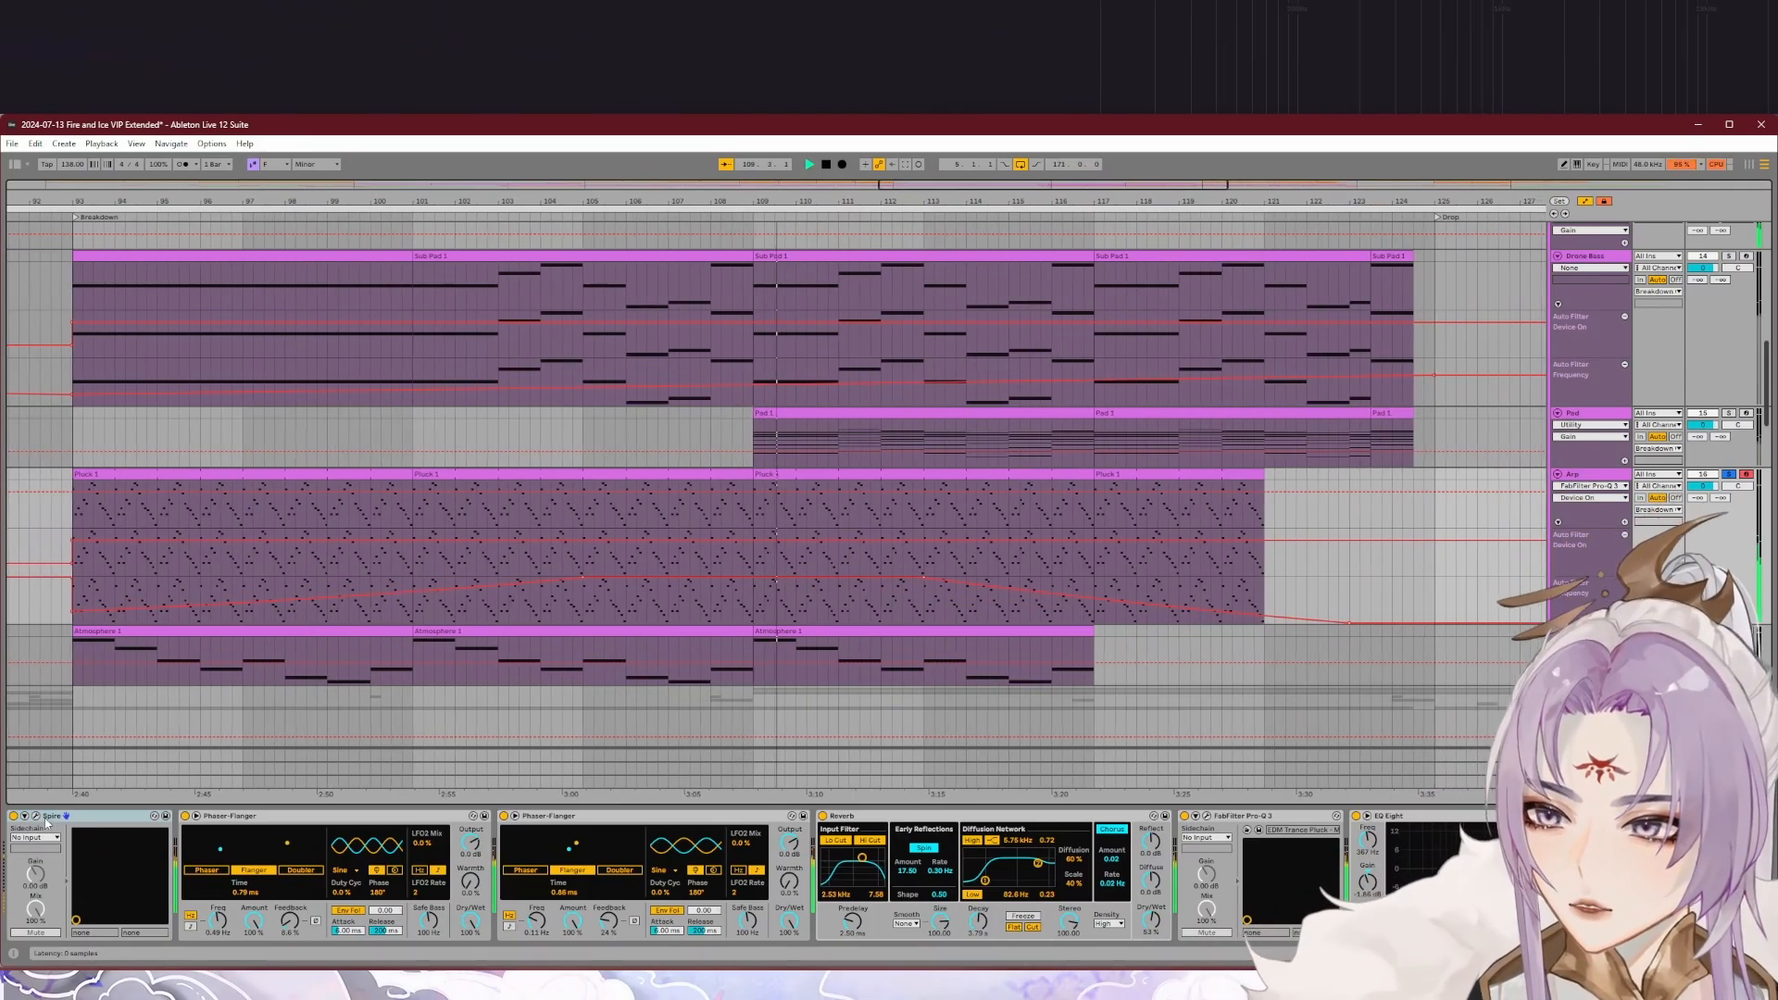
click(36, 816)
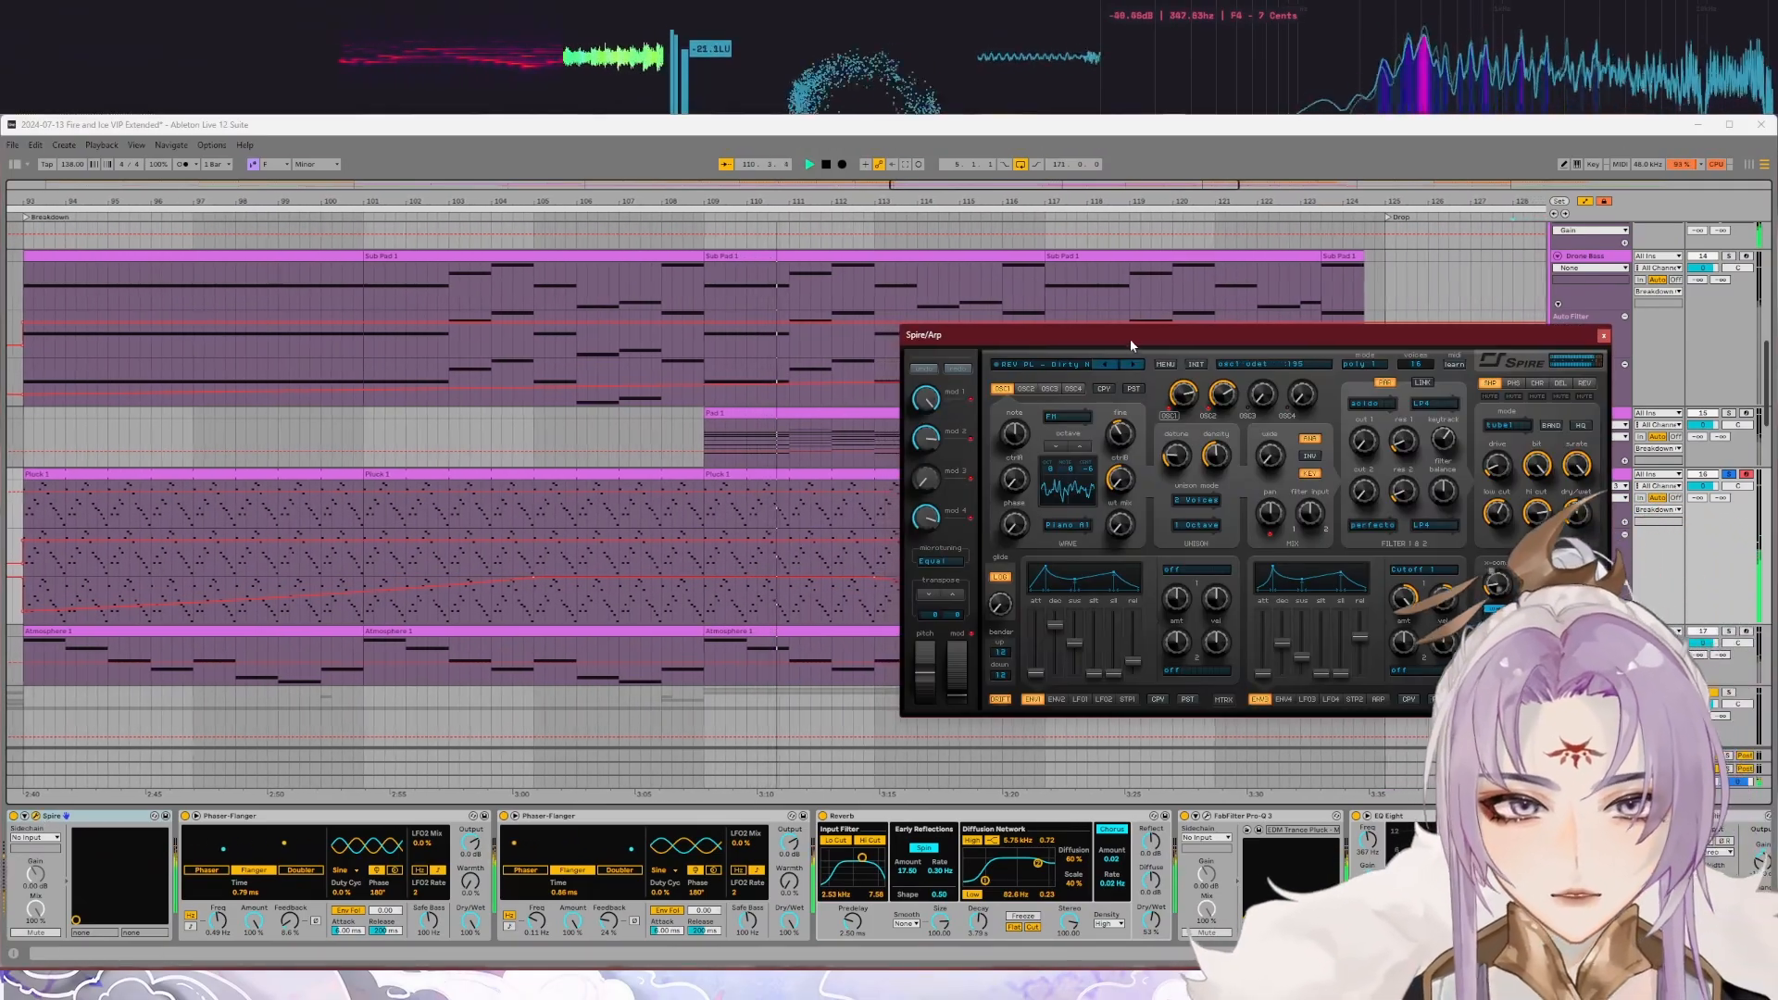
drag(1129, 337, 754, 356)
click(680, 383)
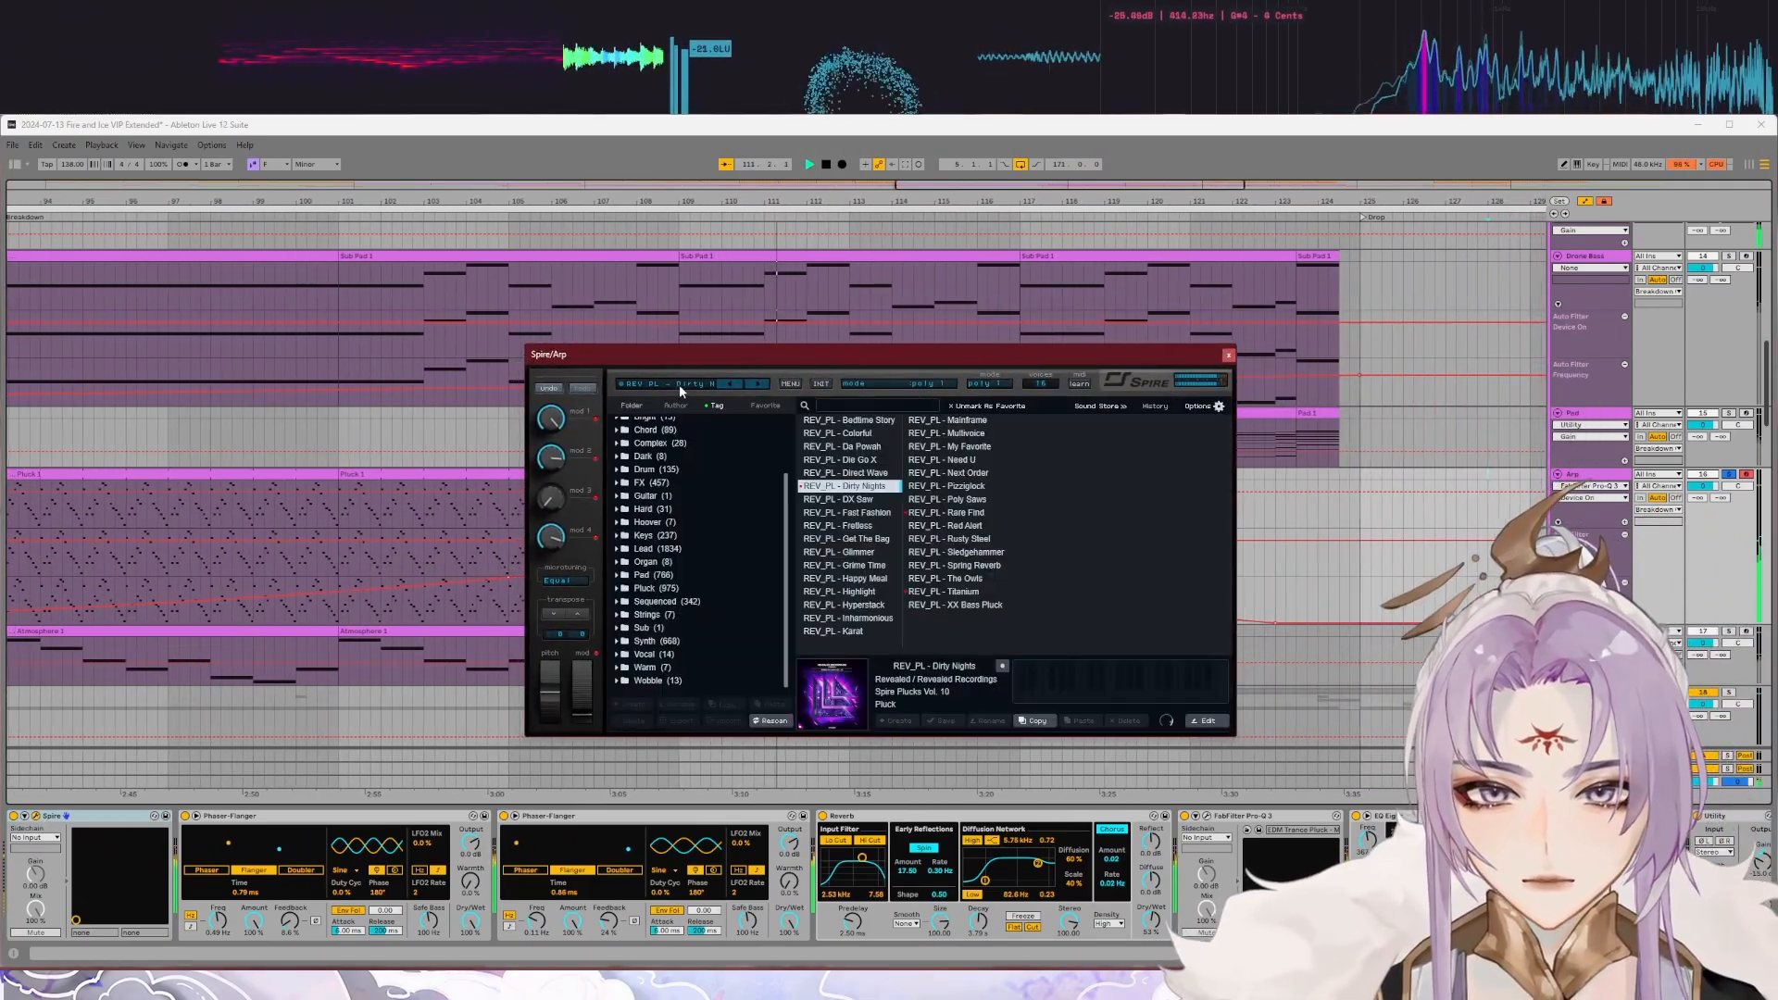
click(1229, 357)
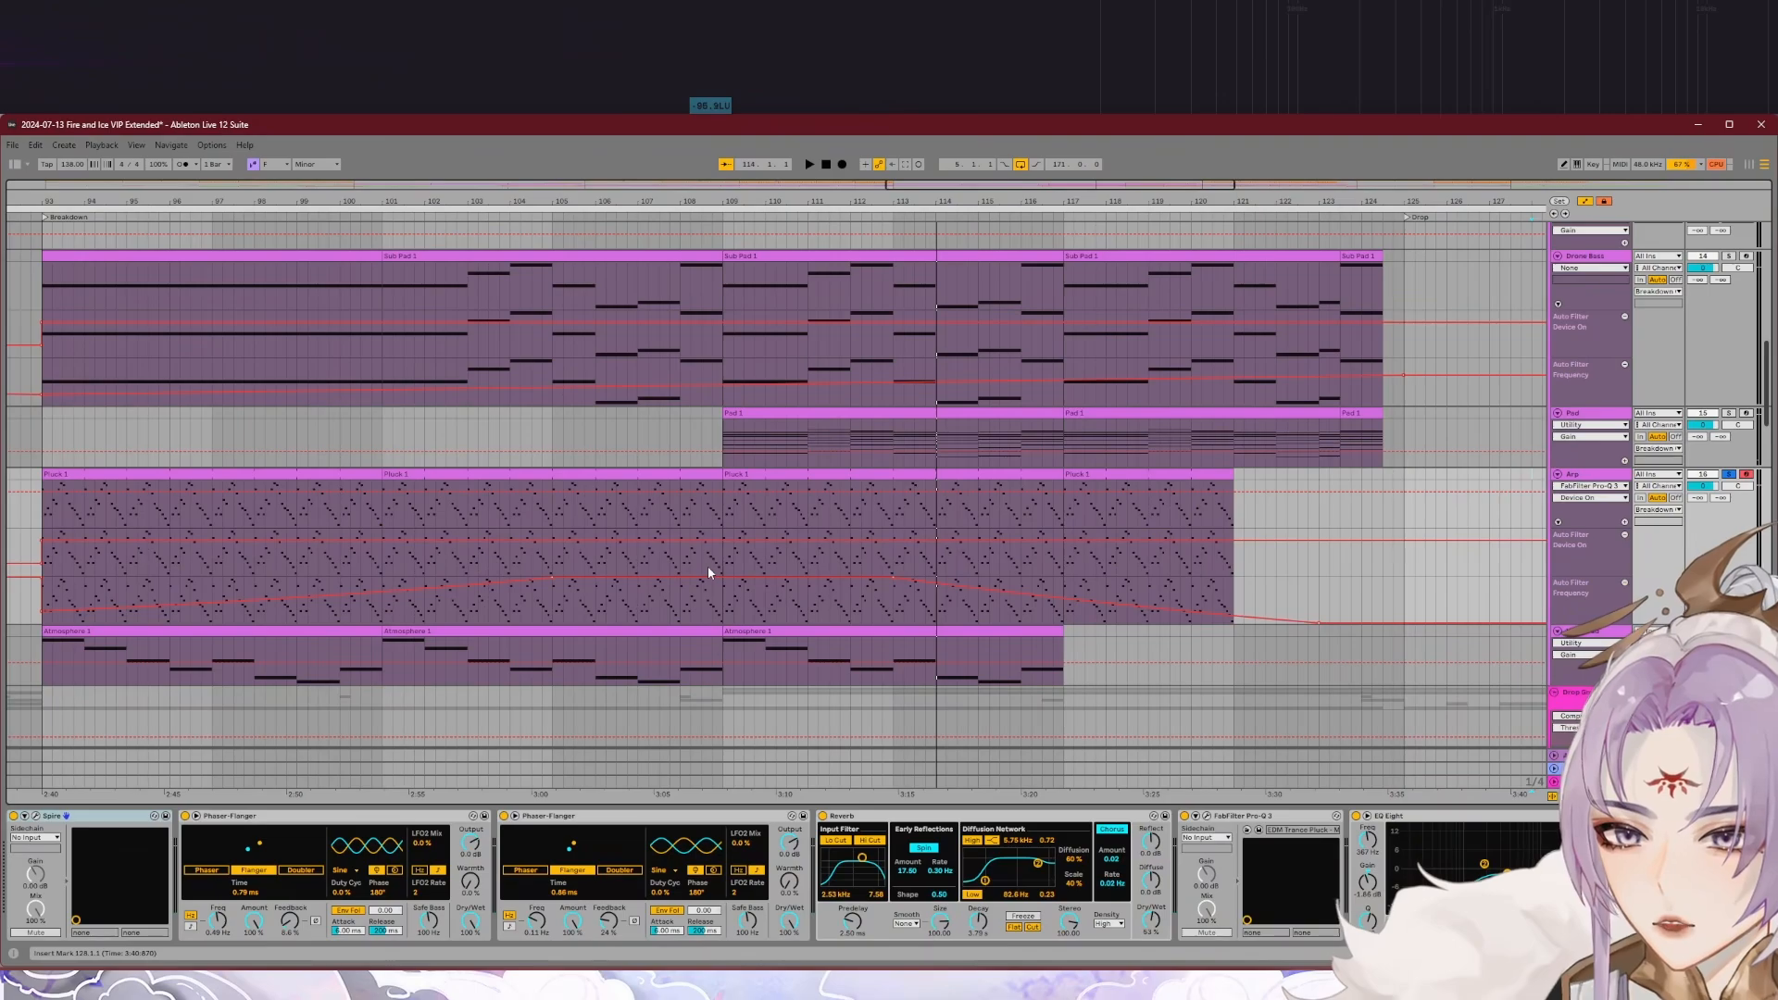
Step: Audition the soloed Arp from an earlier point in the breakdown to hear its rising filter frequency automation
scroll(707, 572, down, 3)
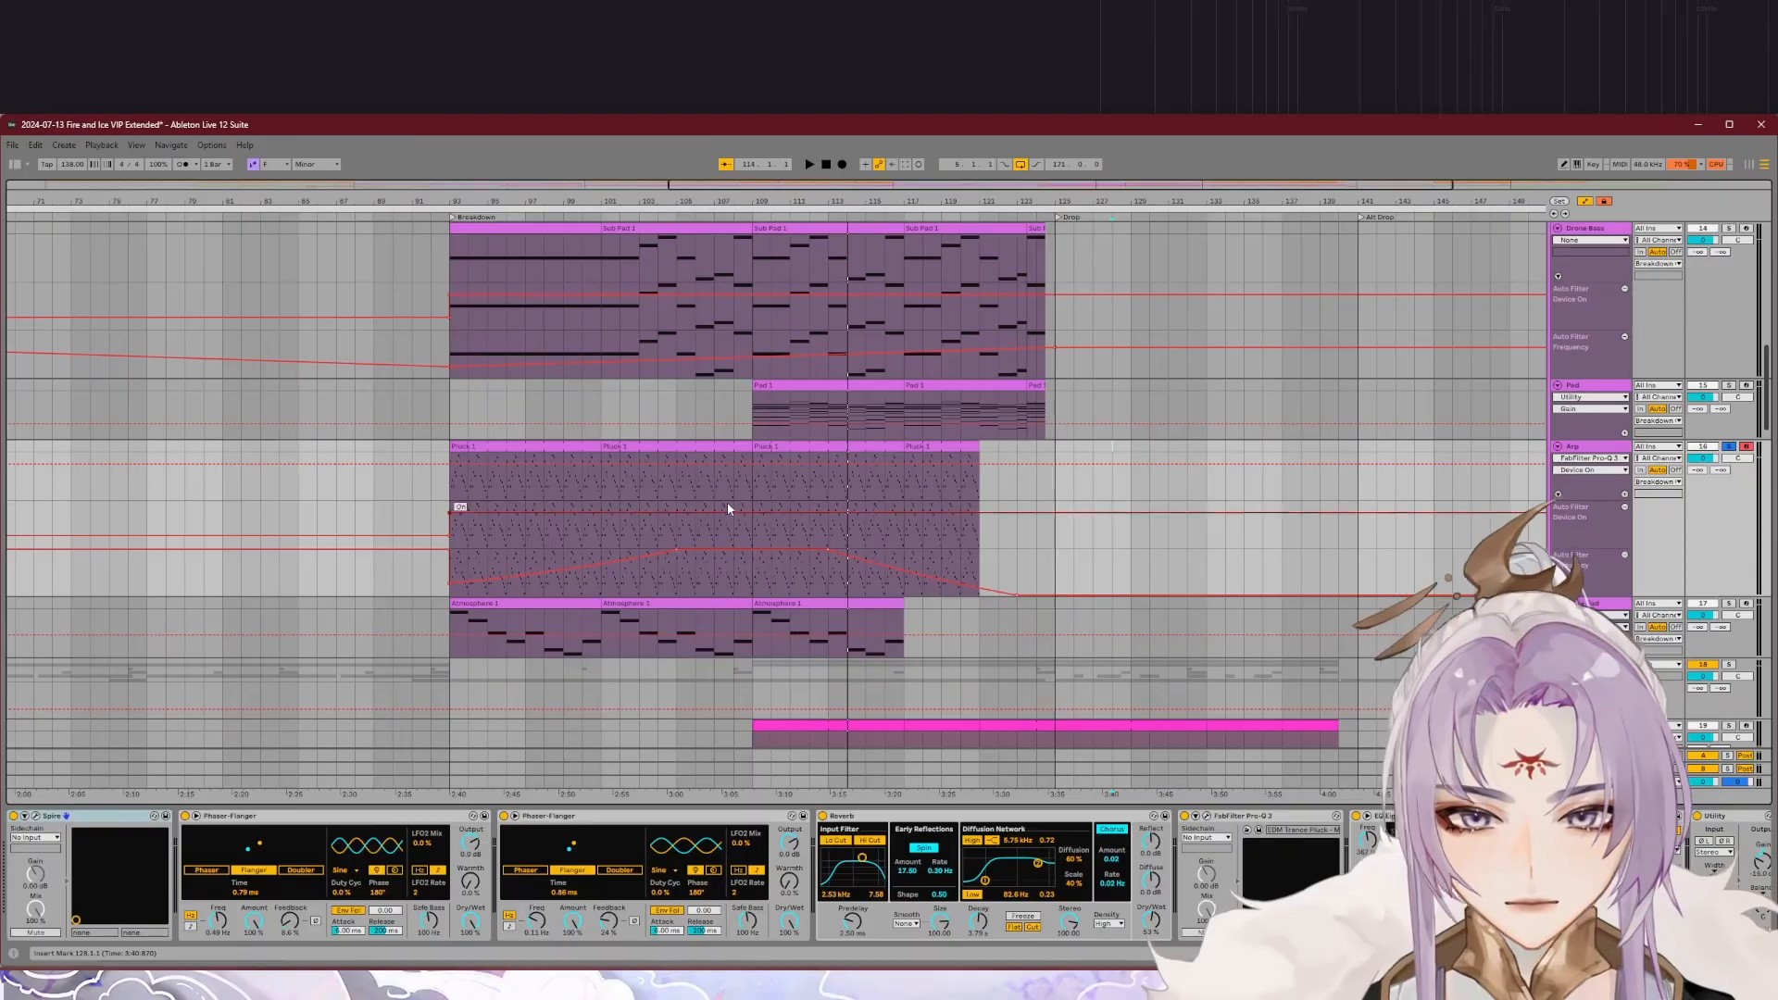
click(634, 219)
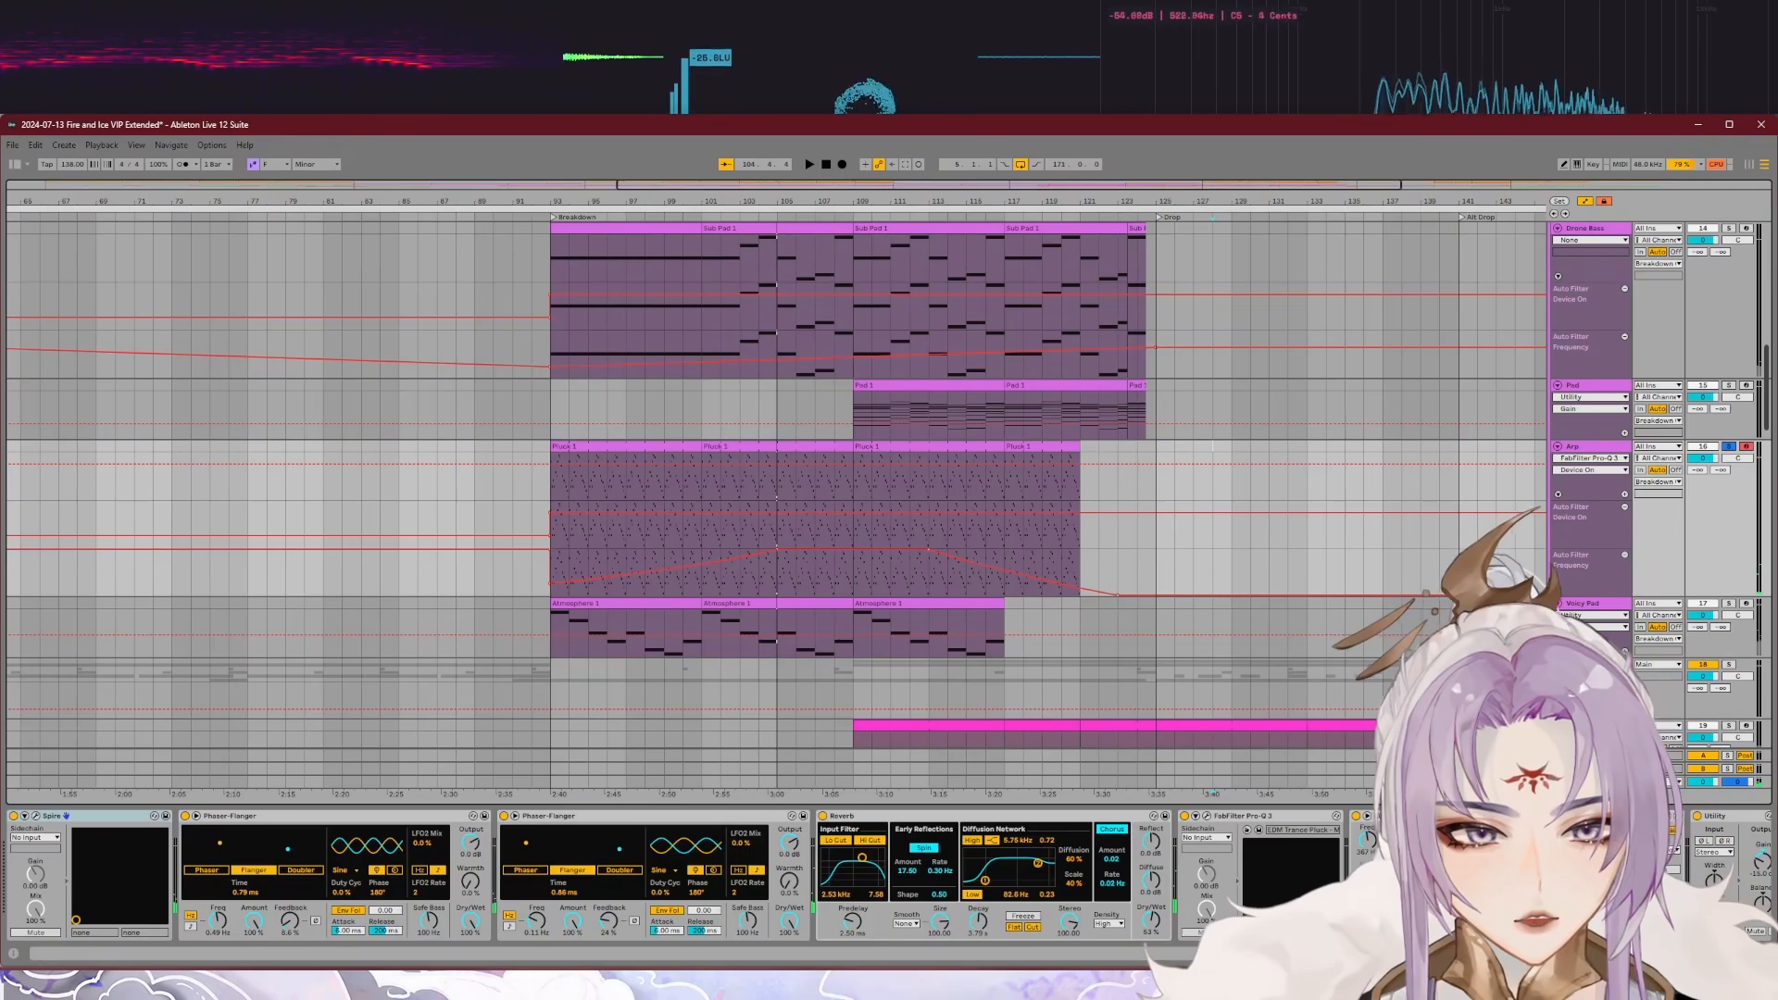
scroll(1259, 857, right, 5)
scroll(689, 875, left, 5)
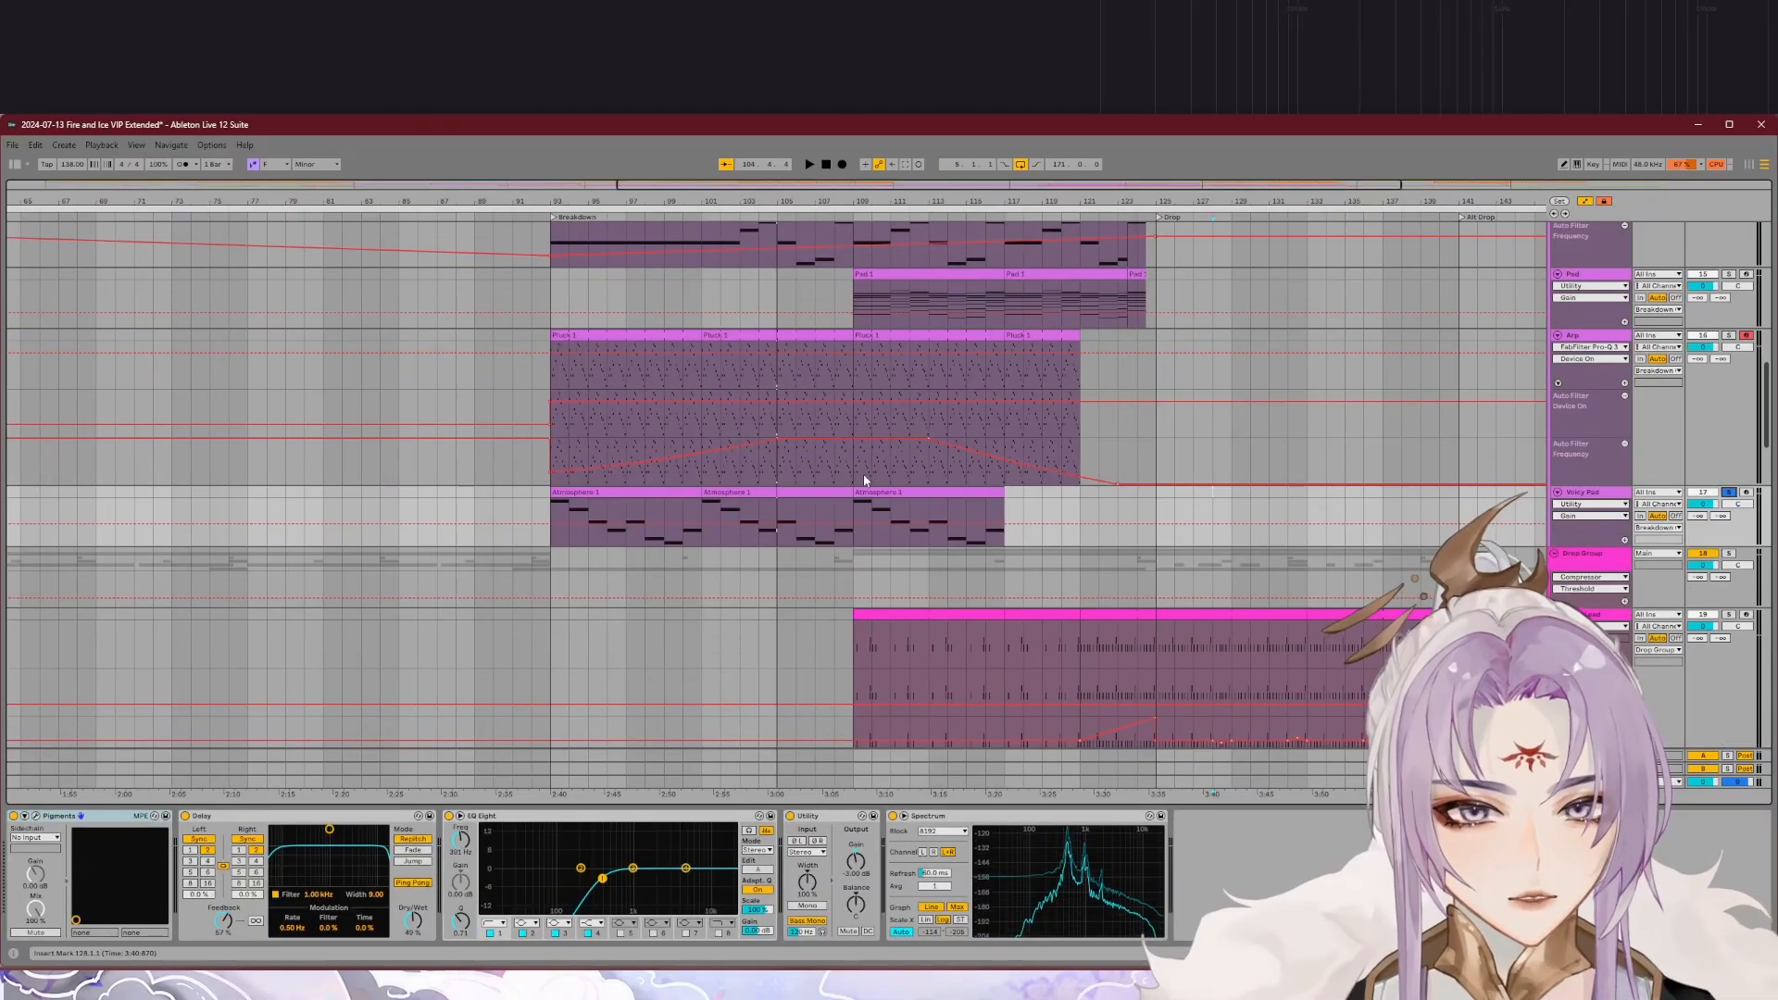
Step: Inspect the Voicy Pad track's Pigments synth and play the soloed part from bar 101 of the breakdown
scroll(742, 513, down, 2)
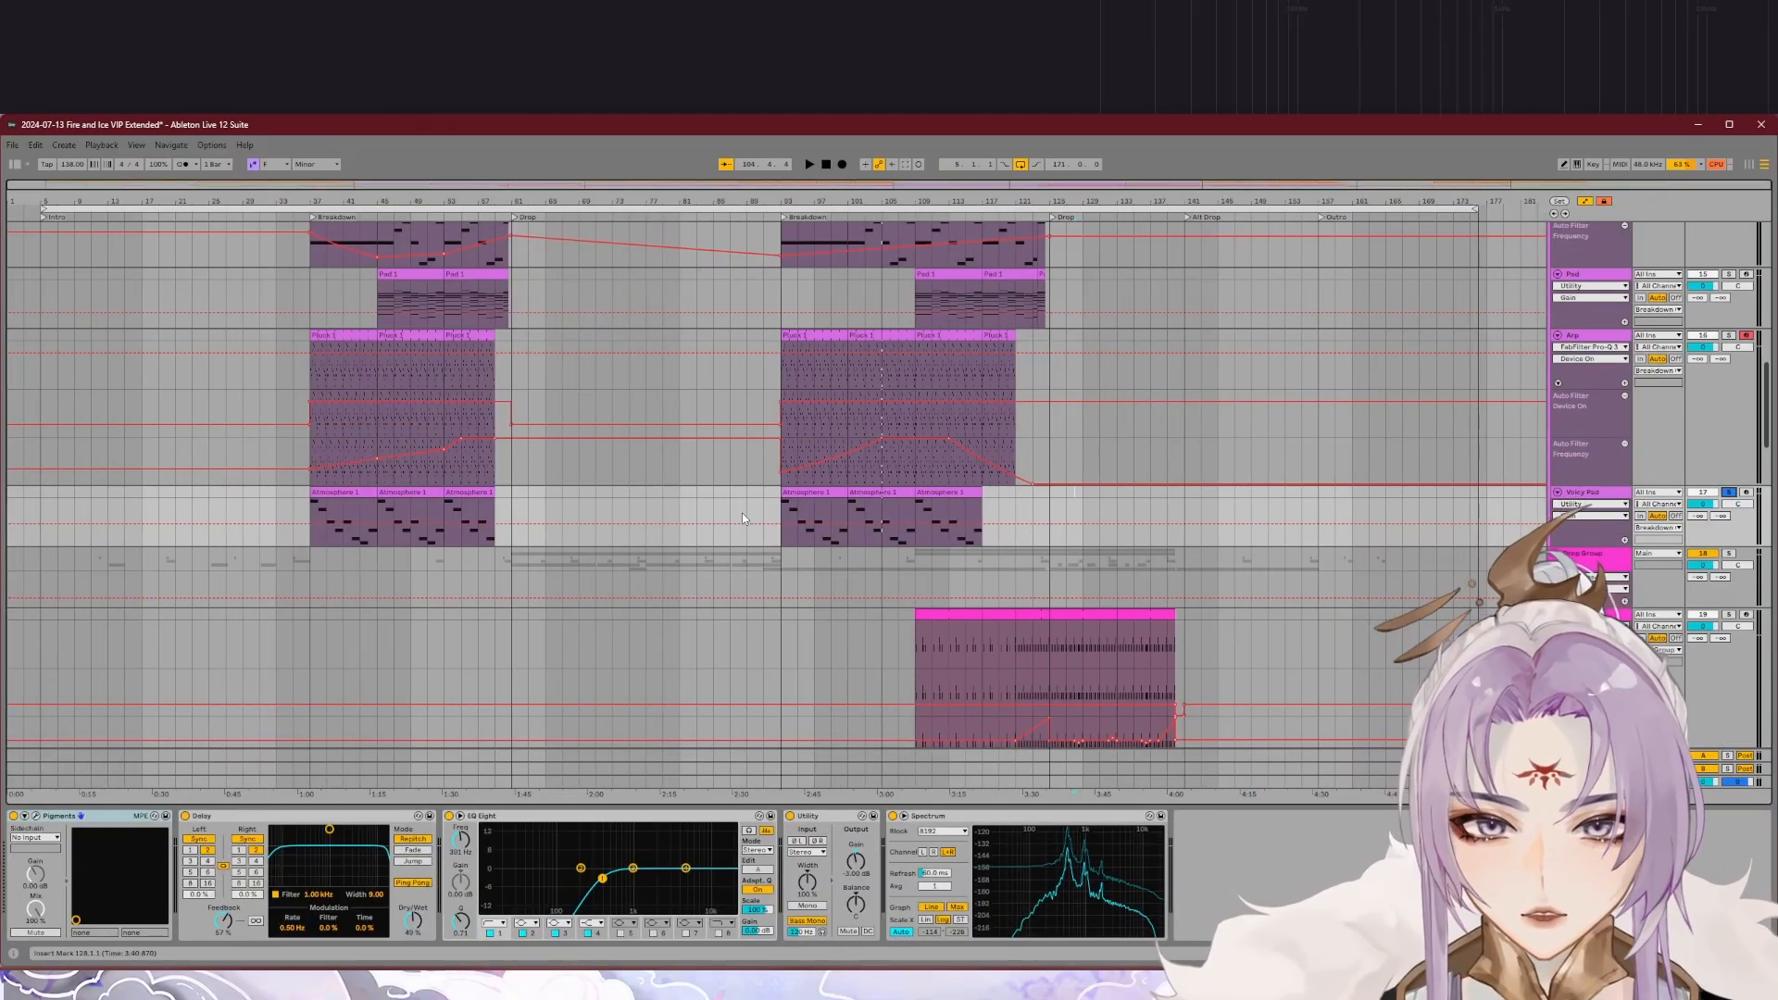
scroll(861, 513, up, 2)
scroll(880, 502, up, 2)
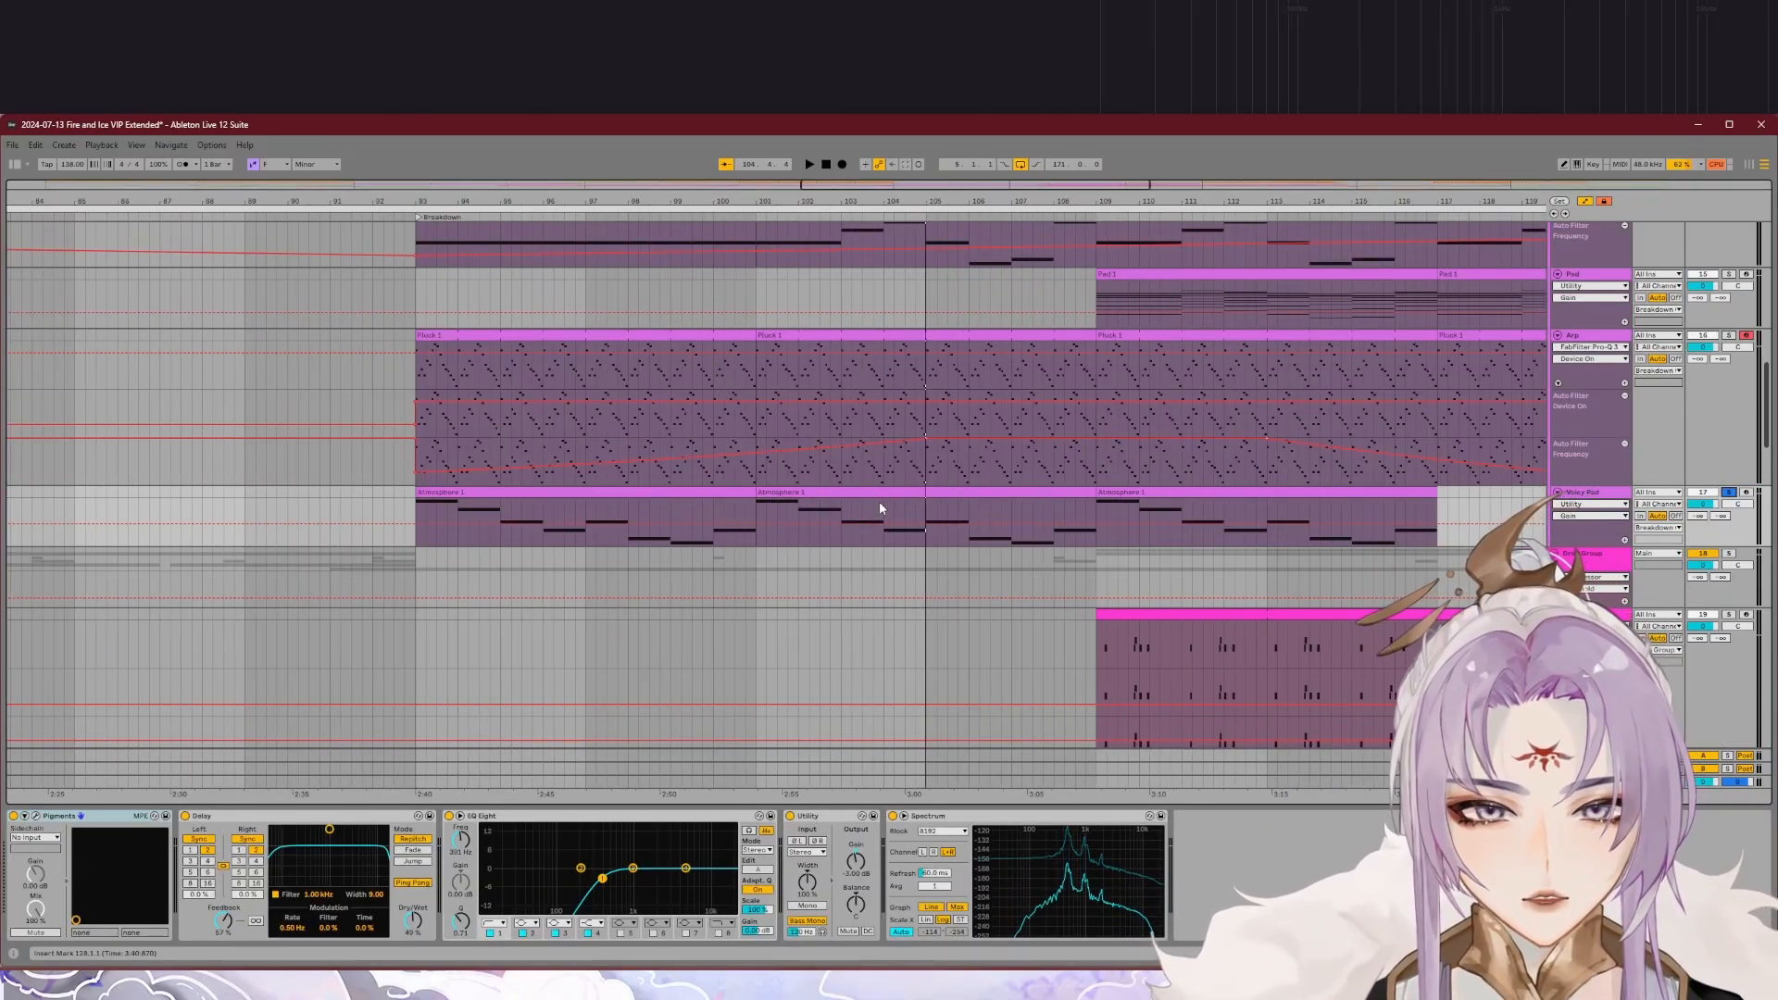
click(1610, 493)
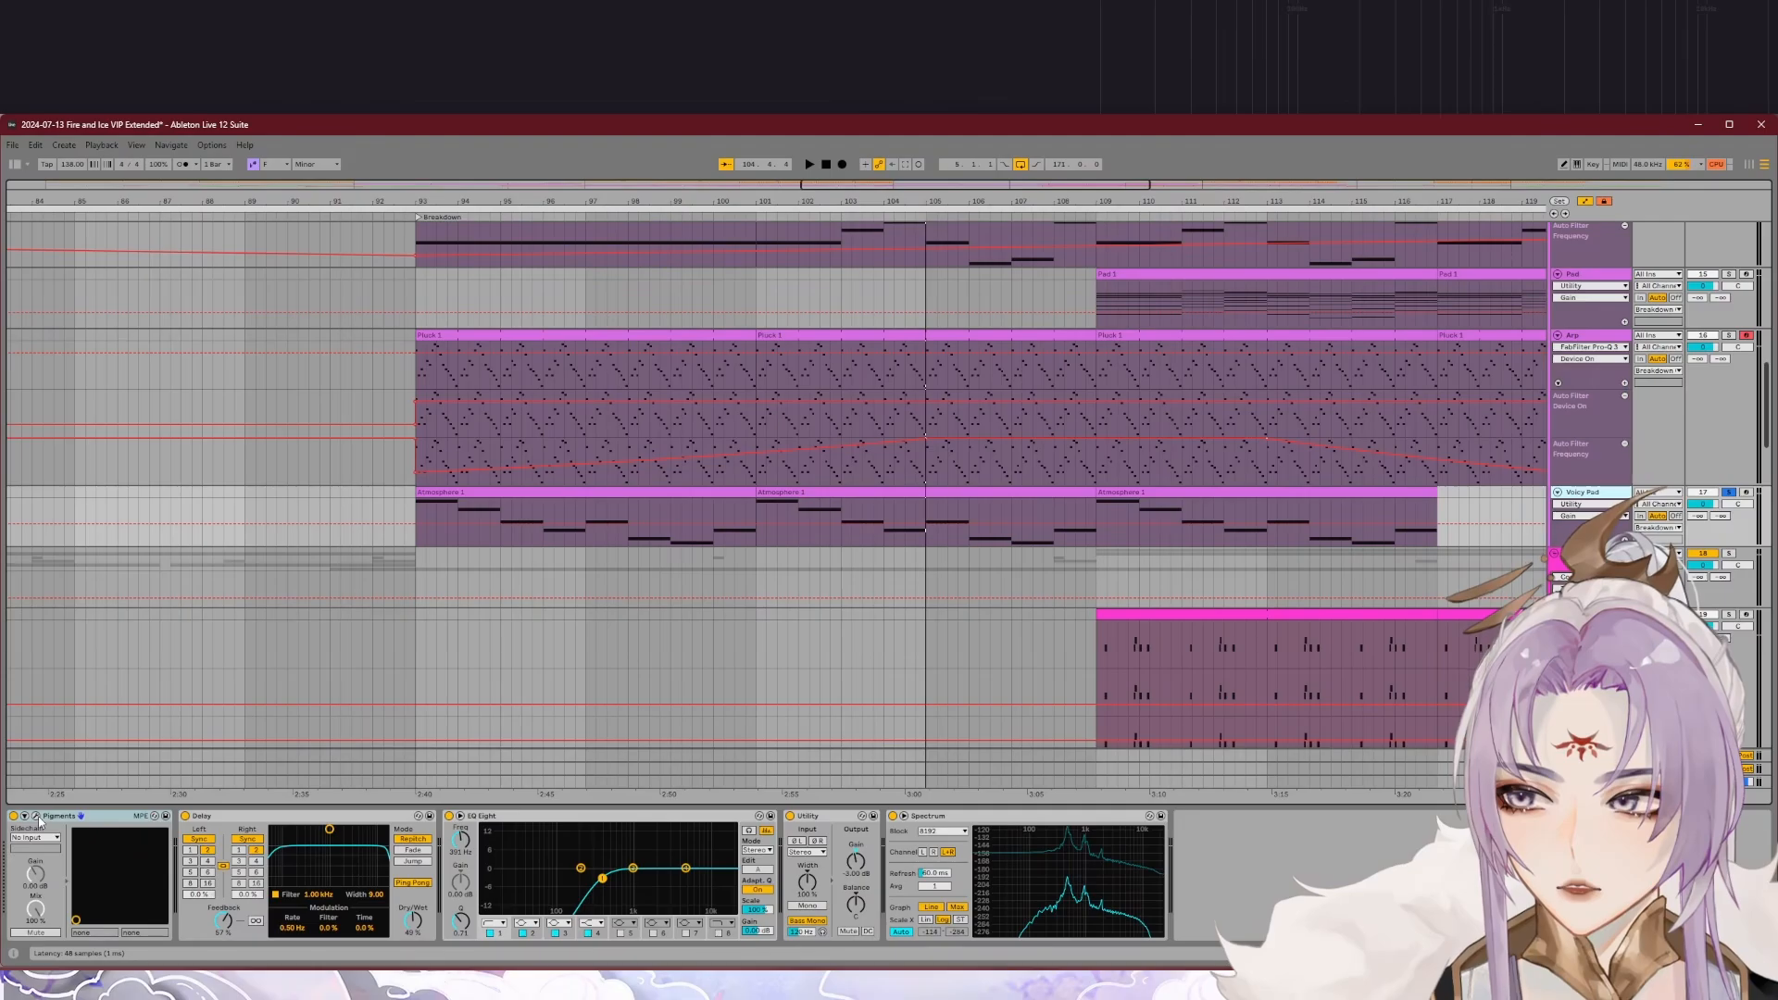
click(36, 815)
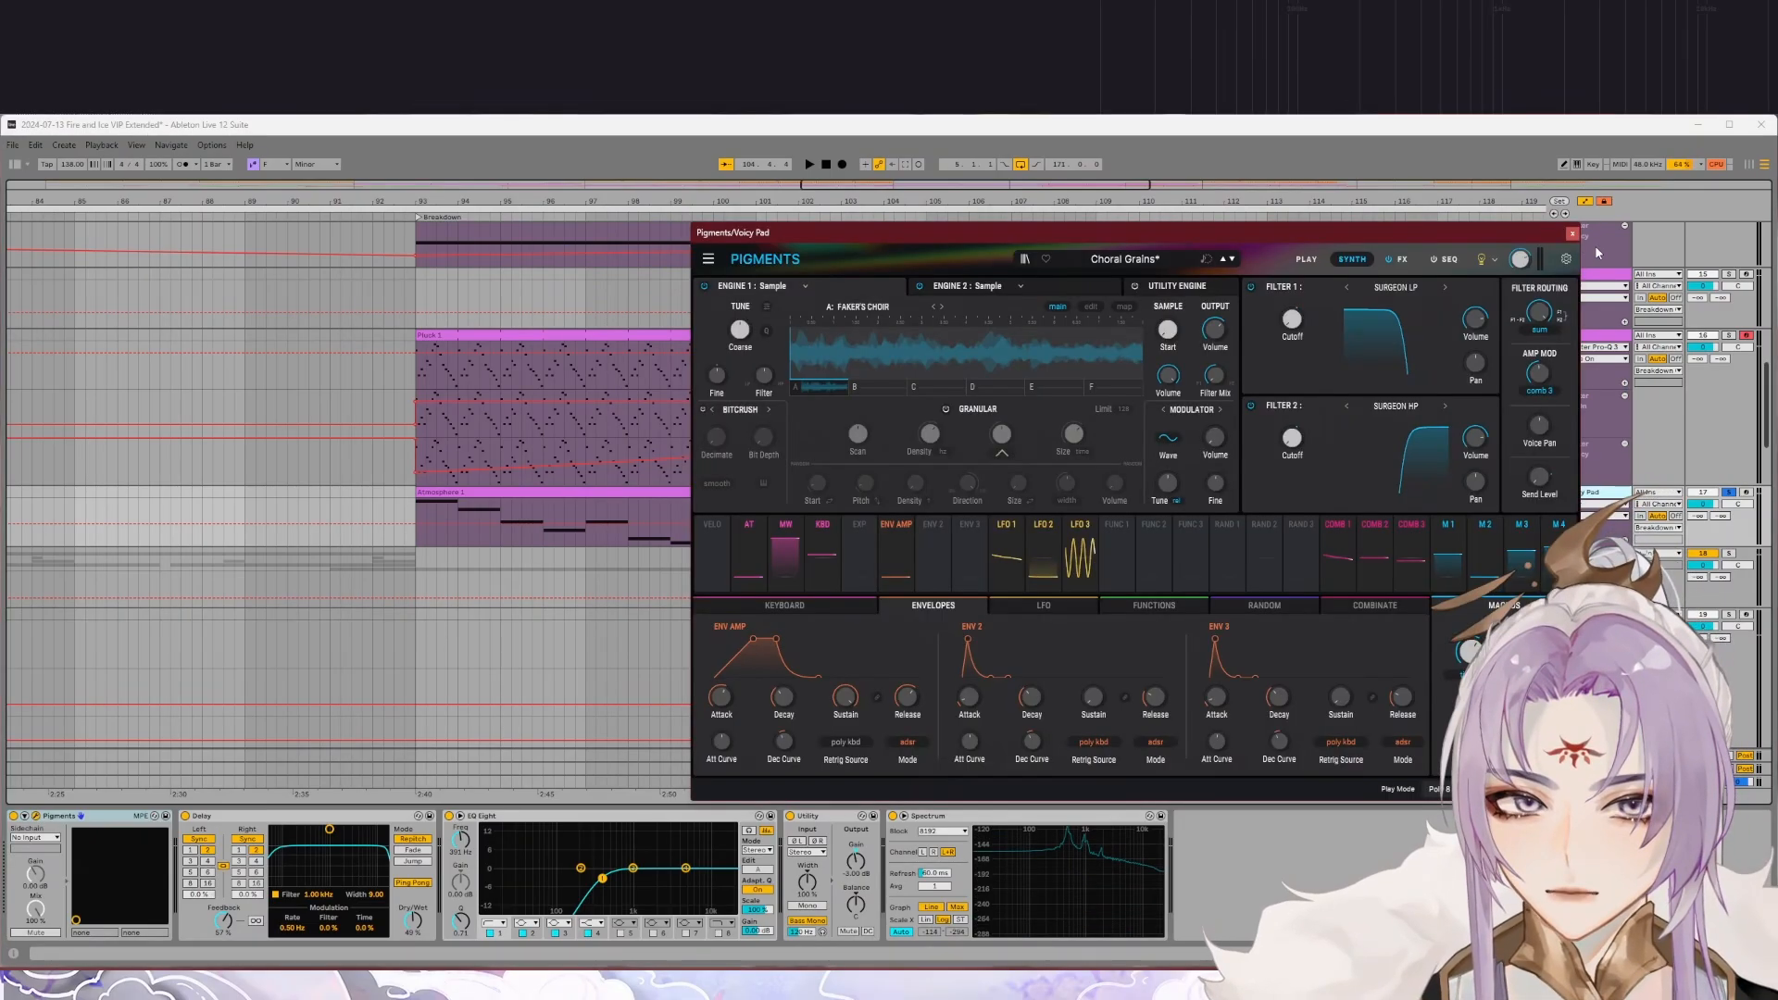
click(1574, 226)
click(757, 217)
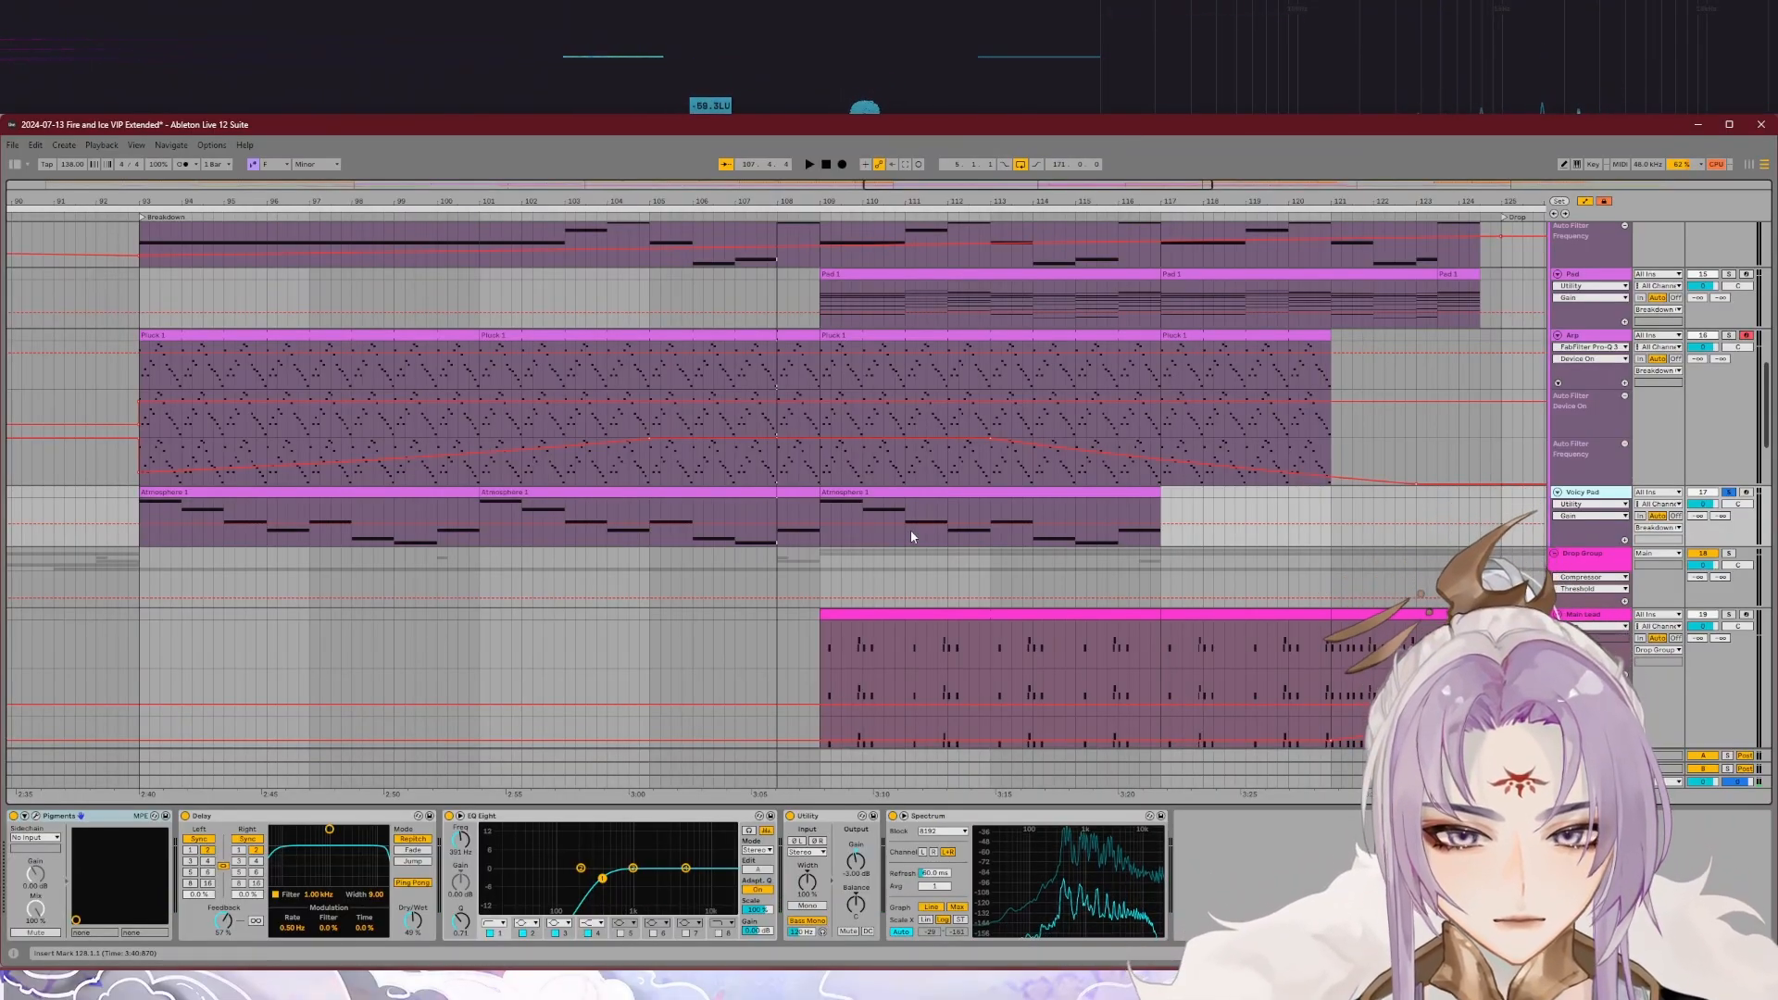
key(space)
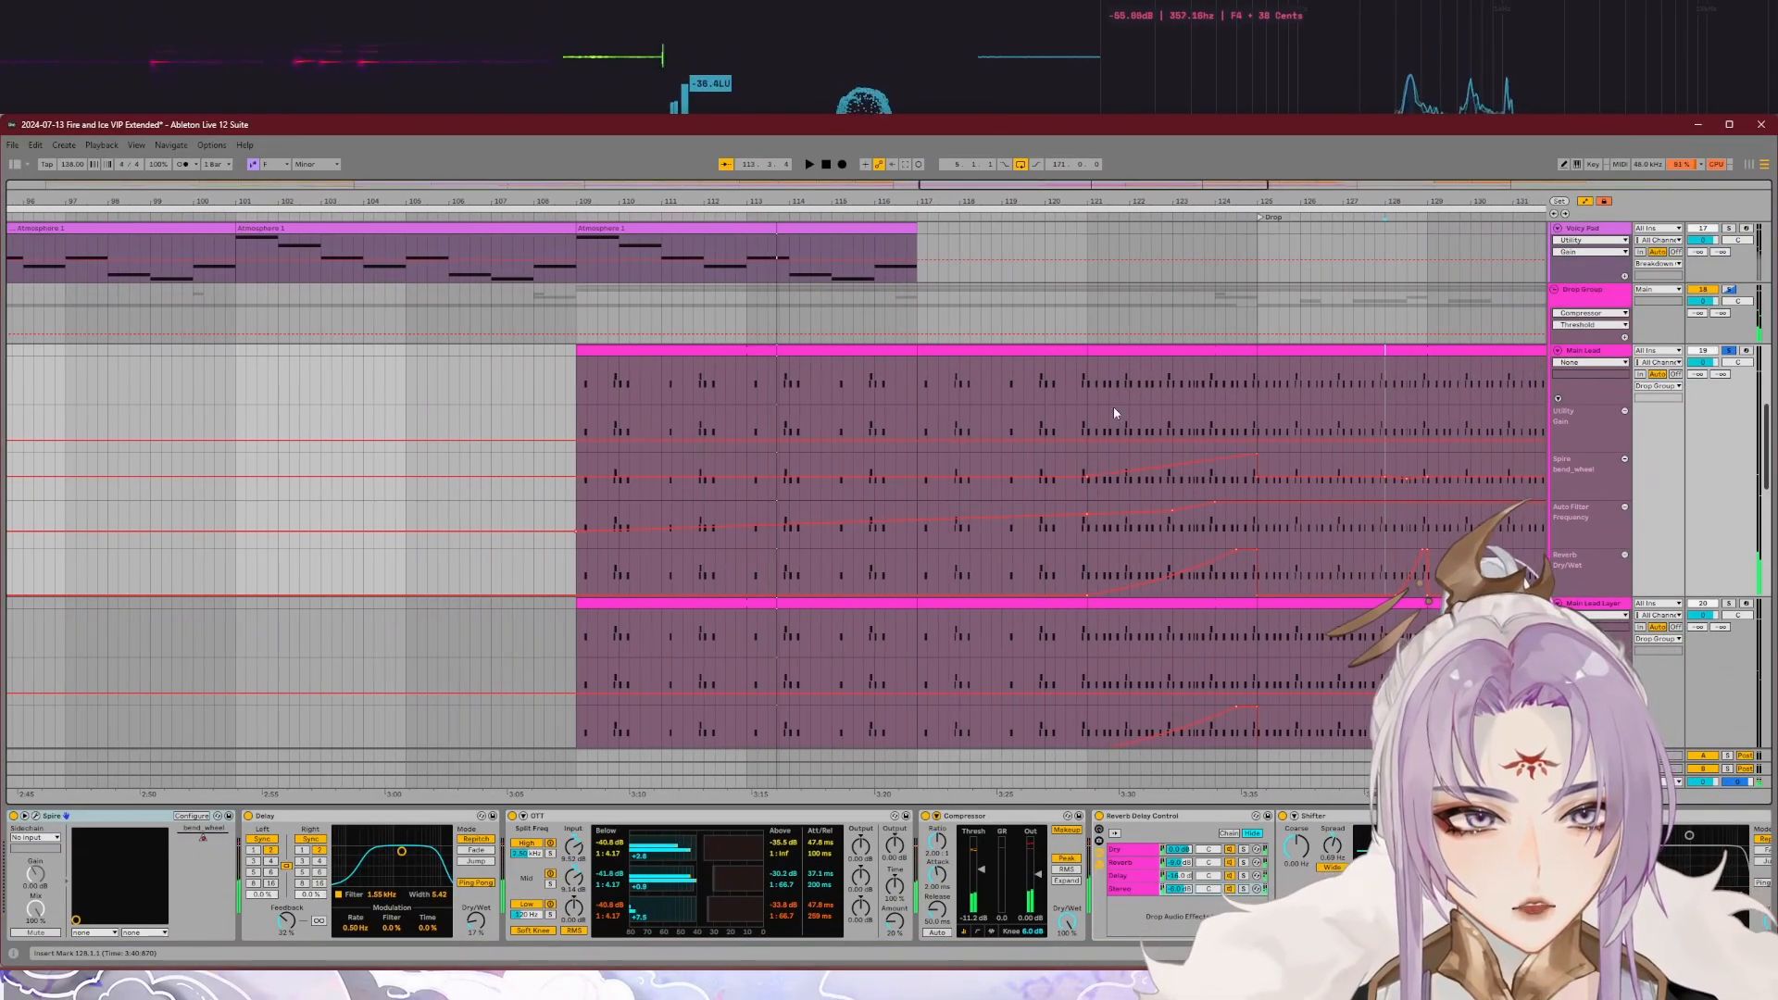
Step: Play the soloed Main Lead from bar 121 into the drop and look up its preset in Spire's browser
click(1083, 214)
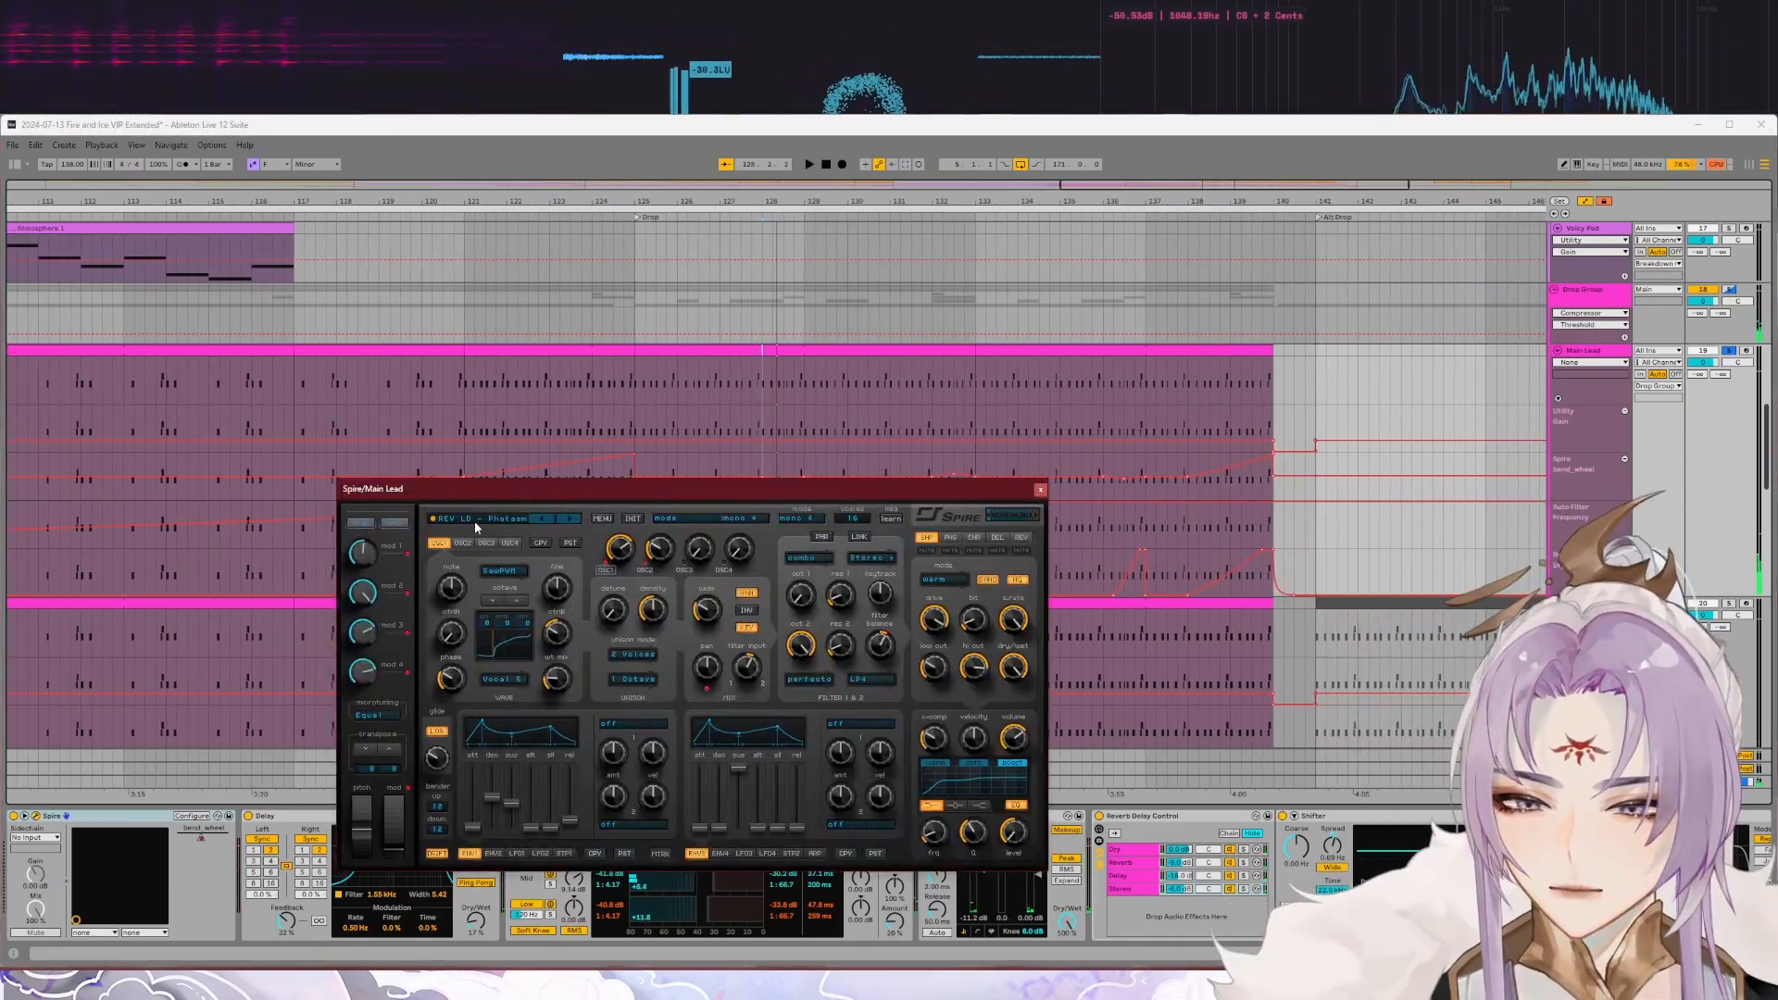
click(474, 520)
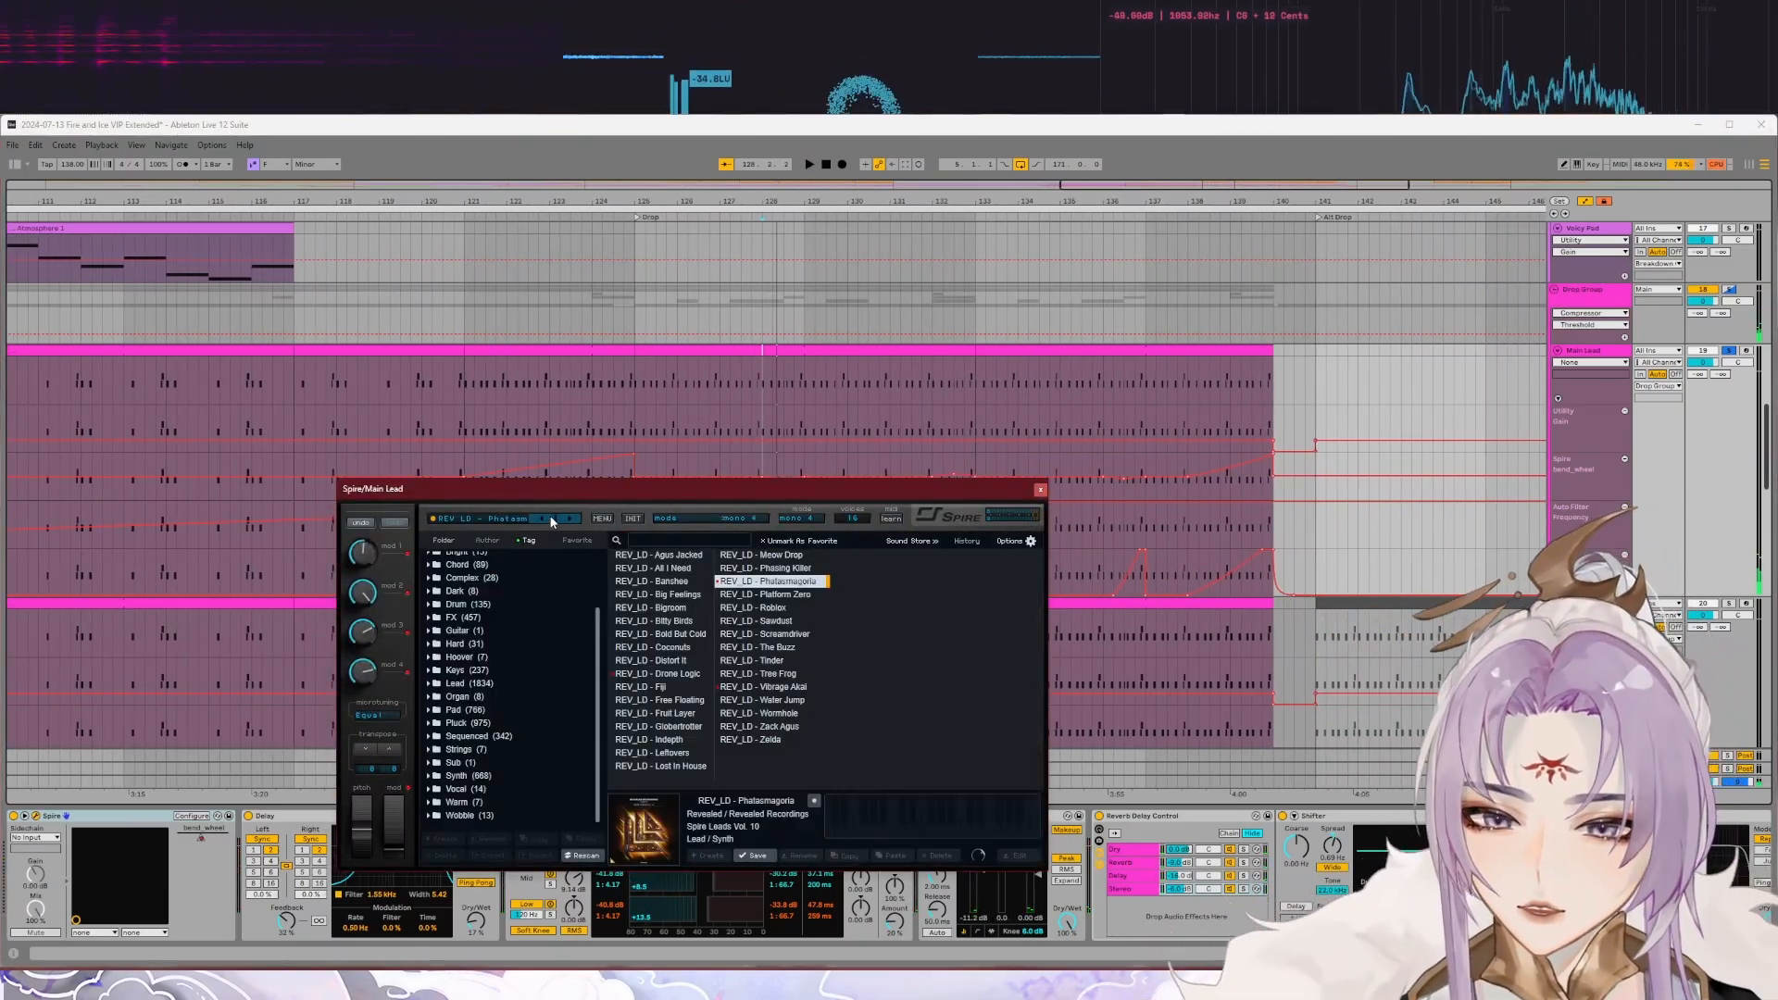
drag(596, 497, 704, 329)
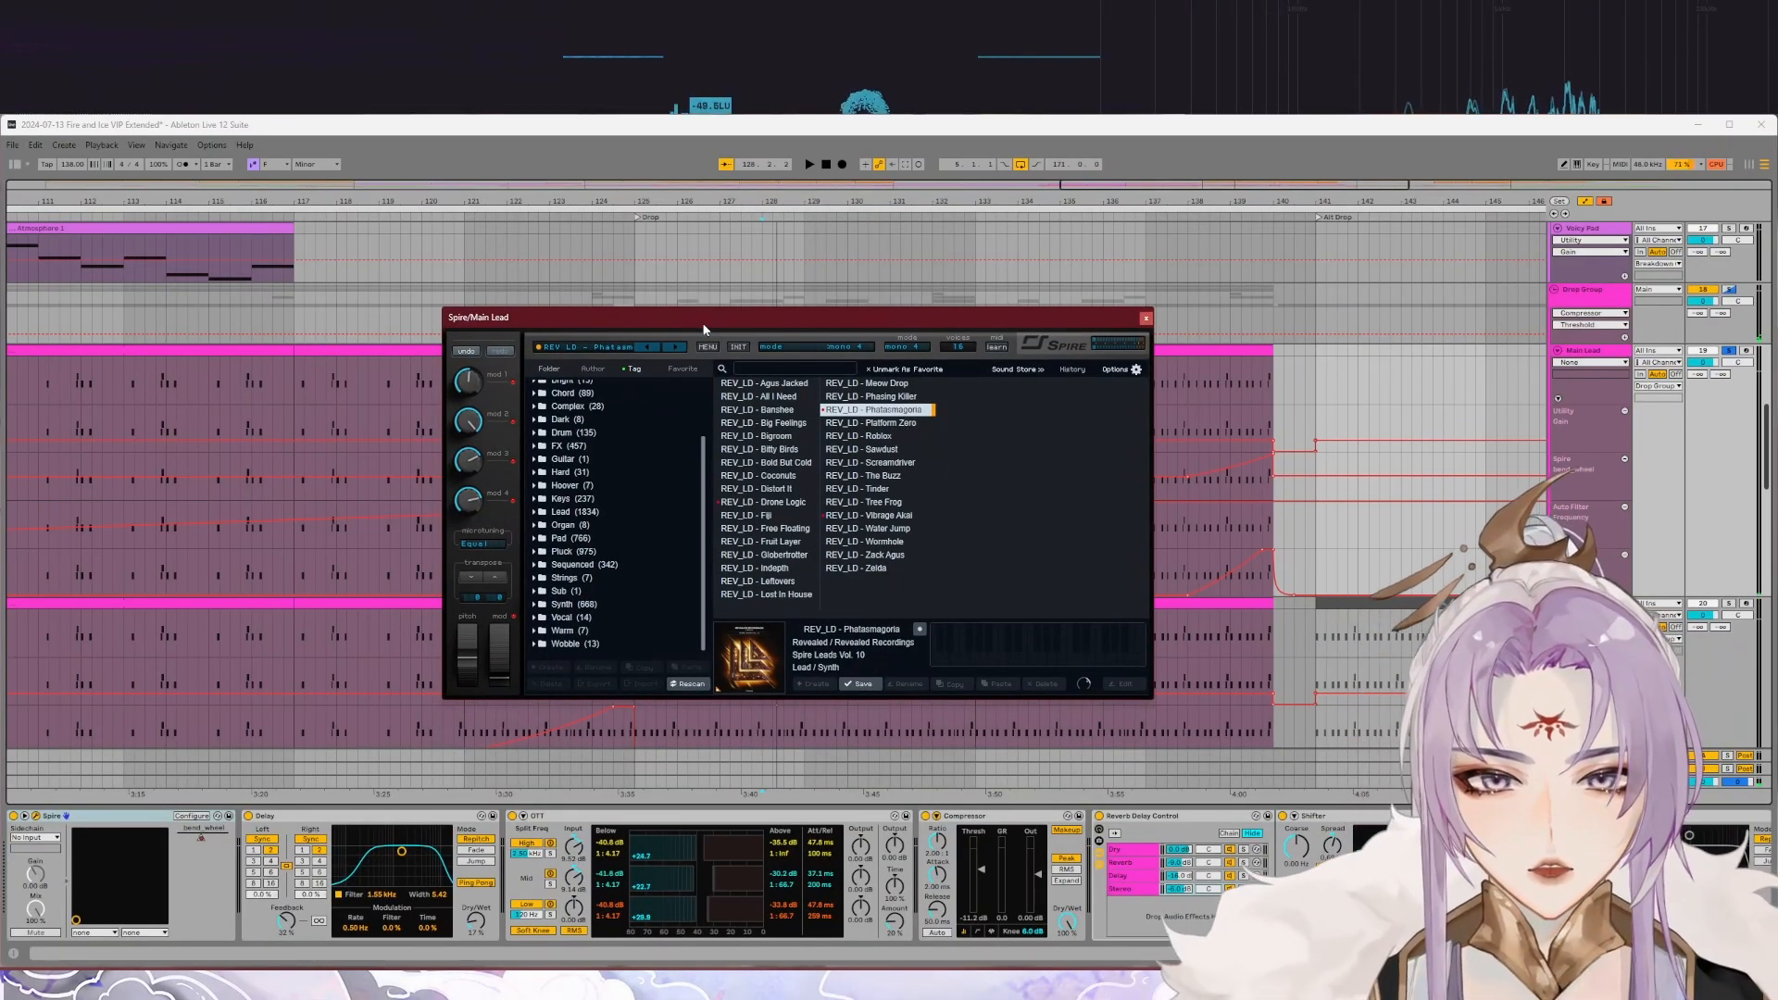
click(1145, 321)
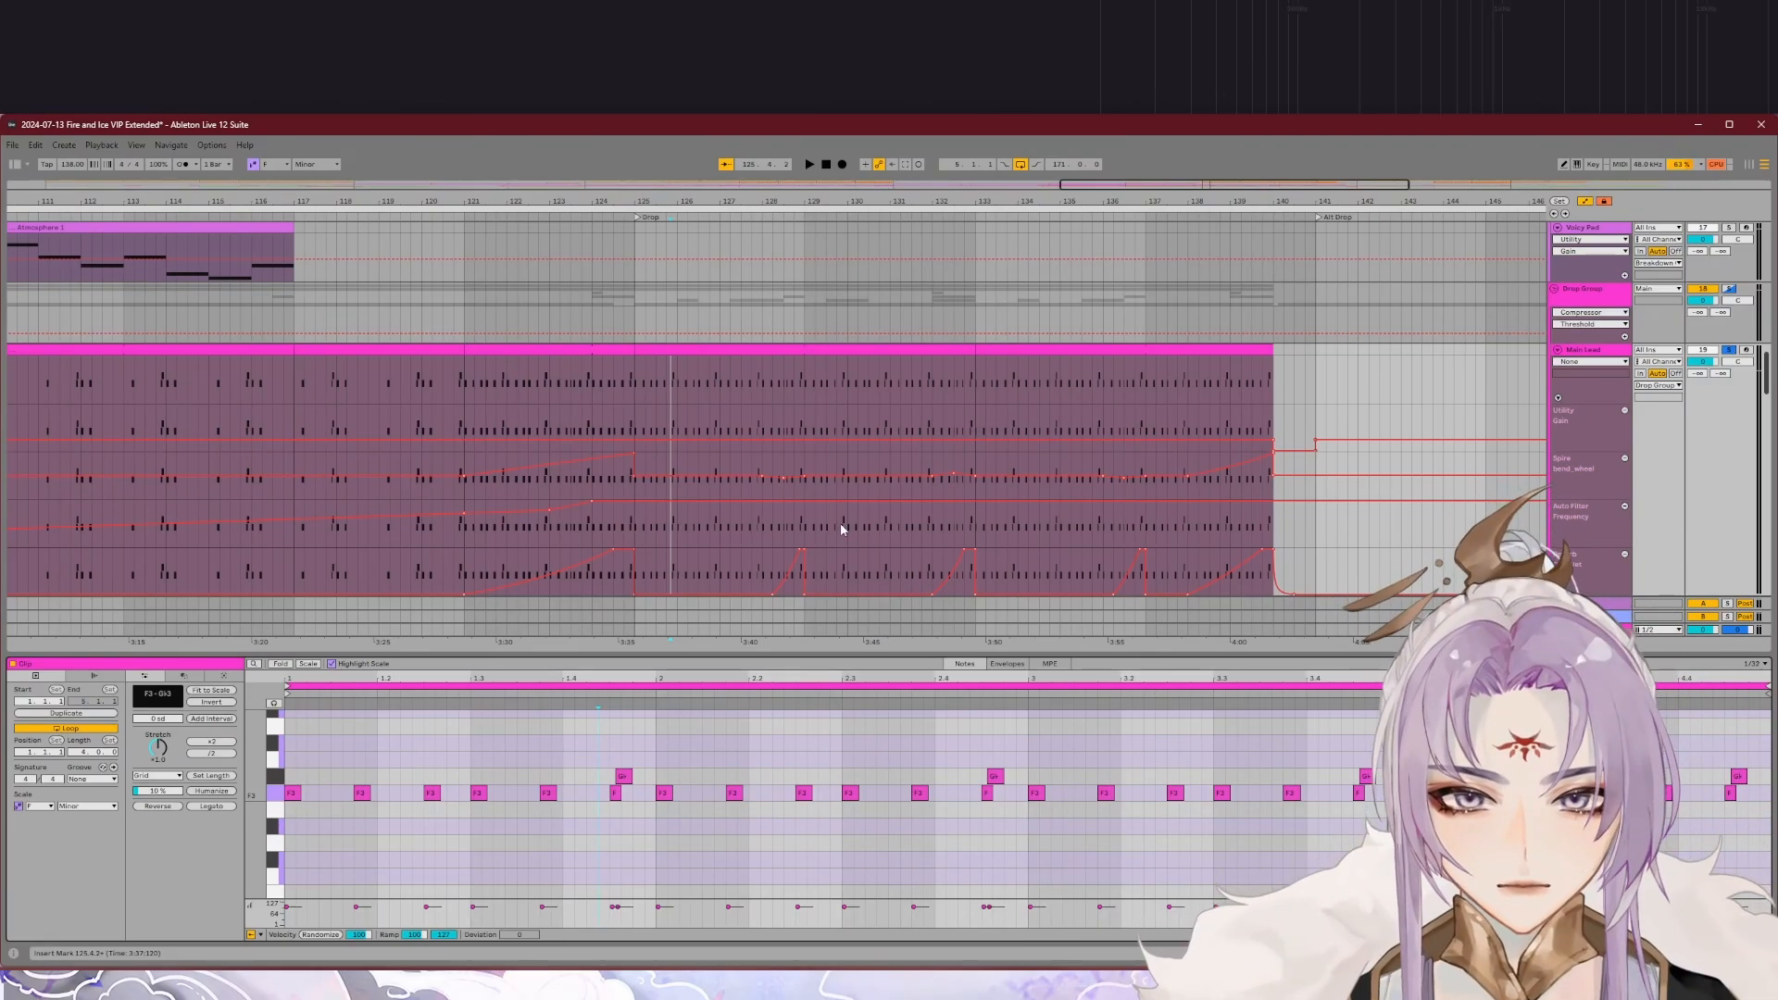
Step: Play the start of the drop on the Main Lead and examine the note pattern in its MIDI clip
key(space)
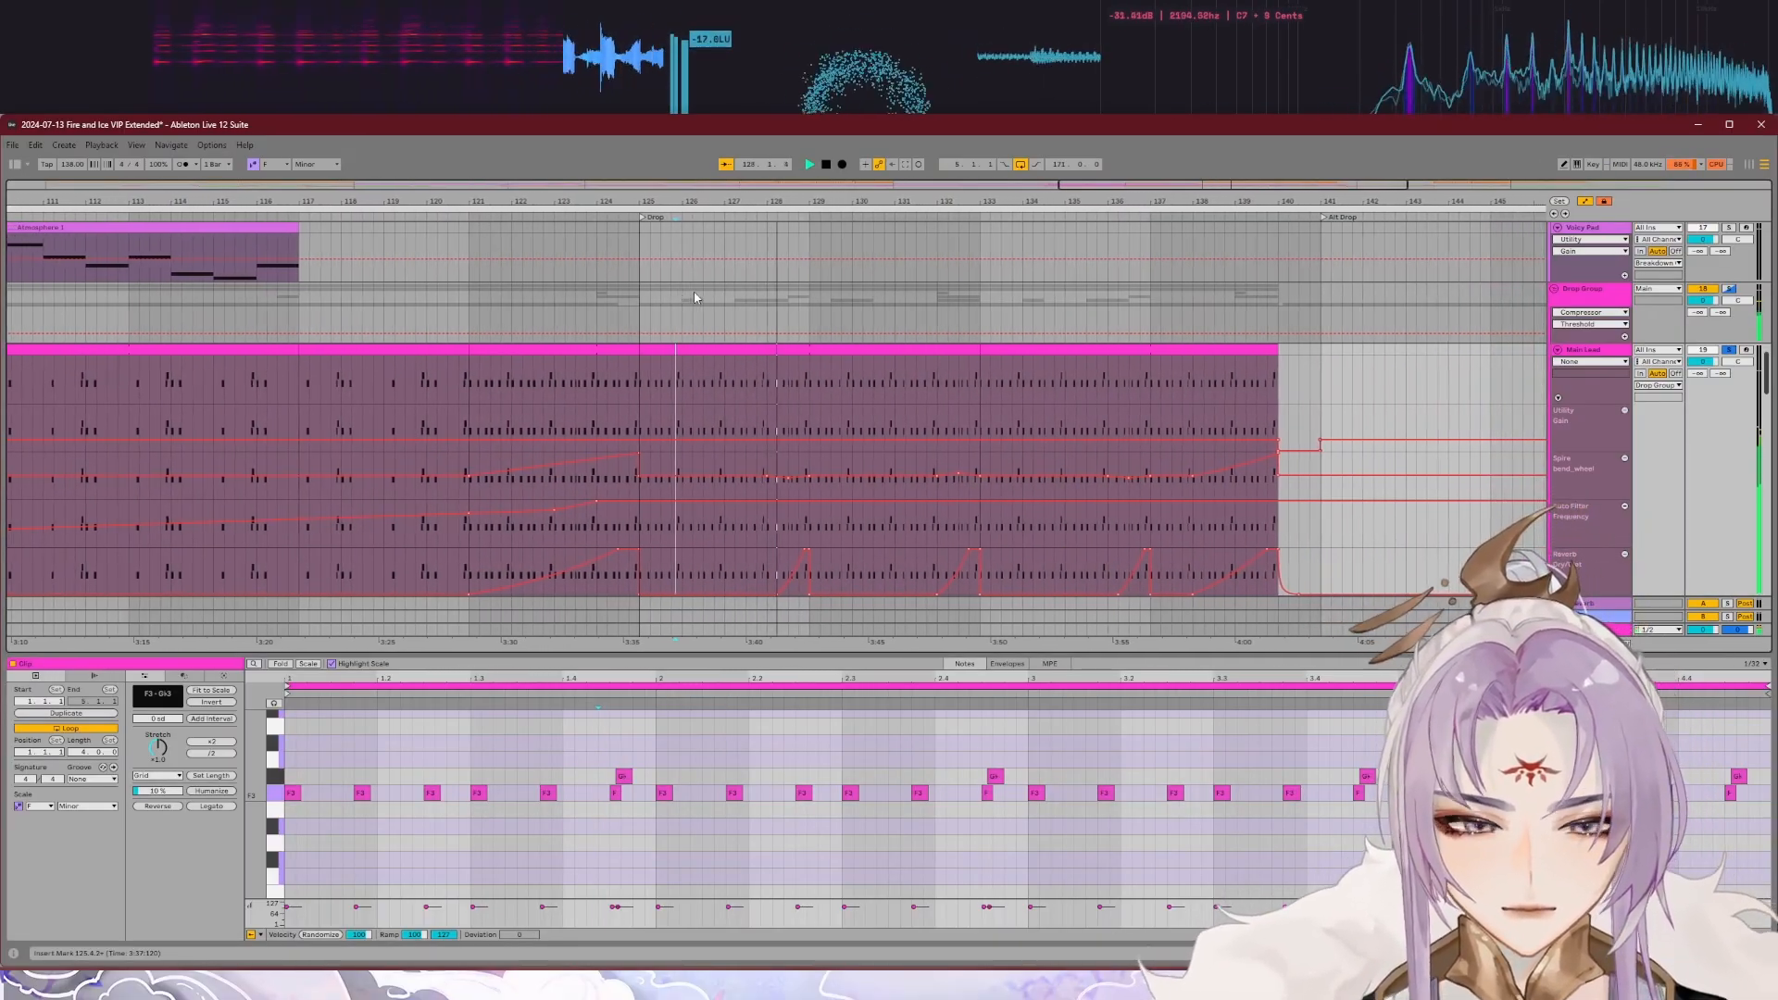
key(space)
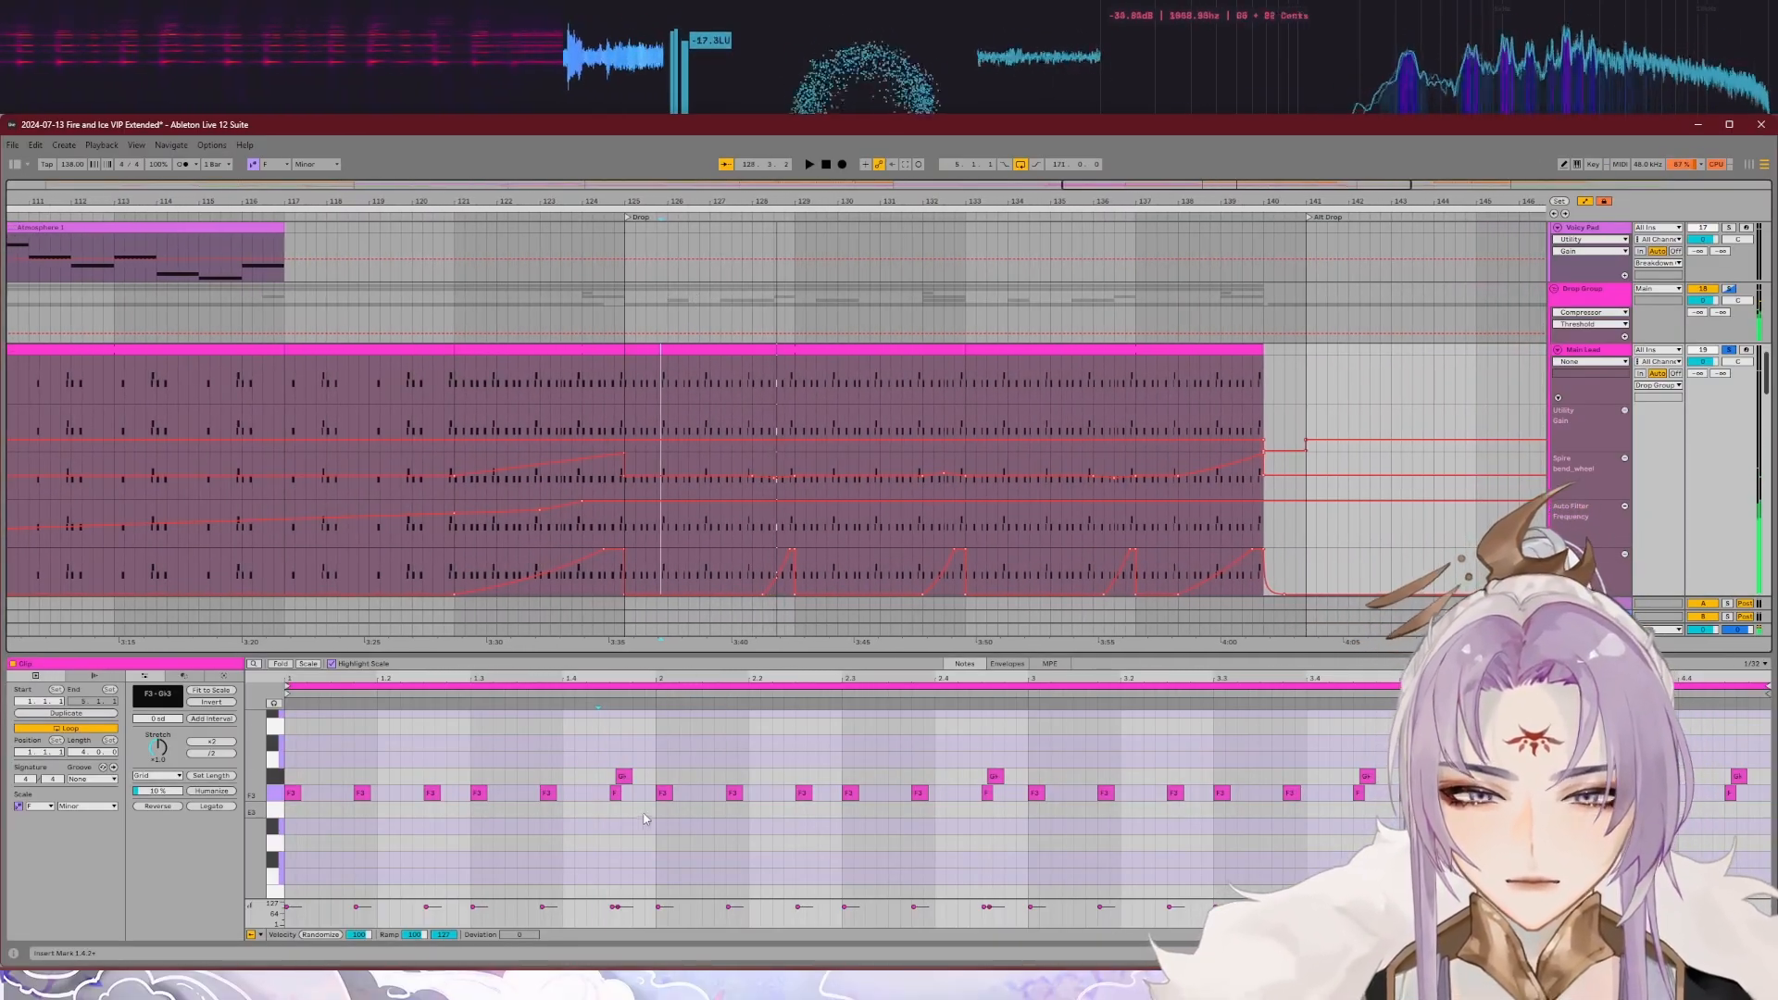
scroll(700, 516, up, 3)
scroll(704, 491, up, 3)
drag(560, 770, 591, 770)
click(590, 770)
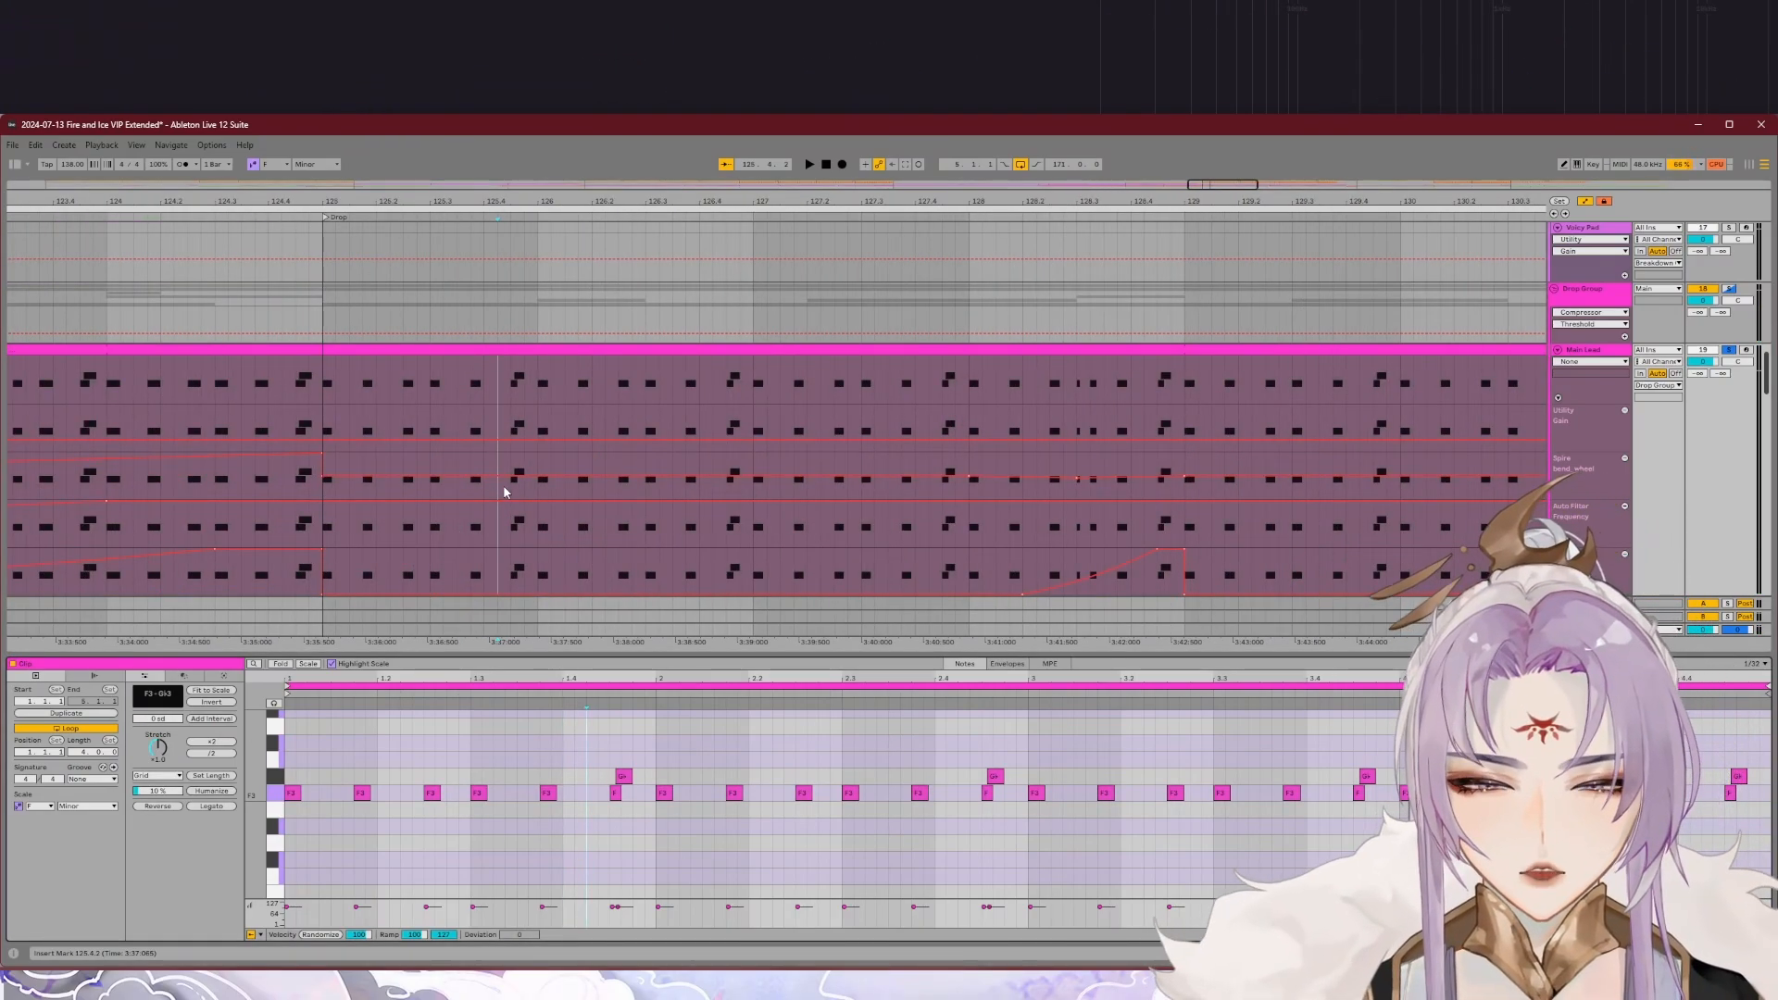
key(space)
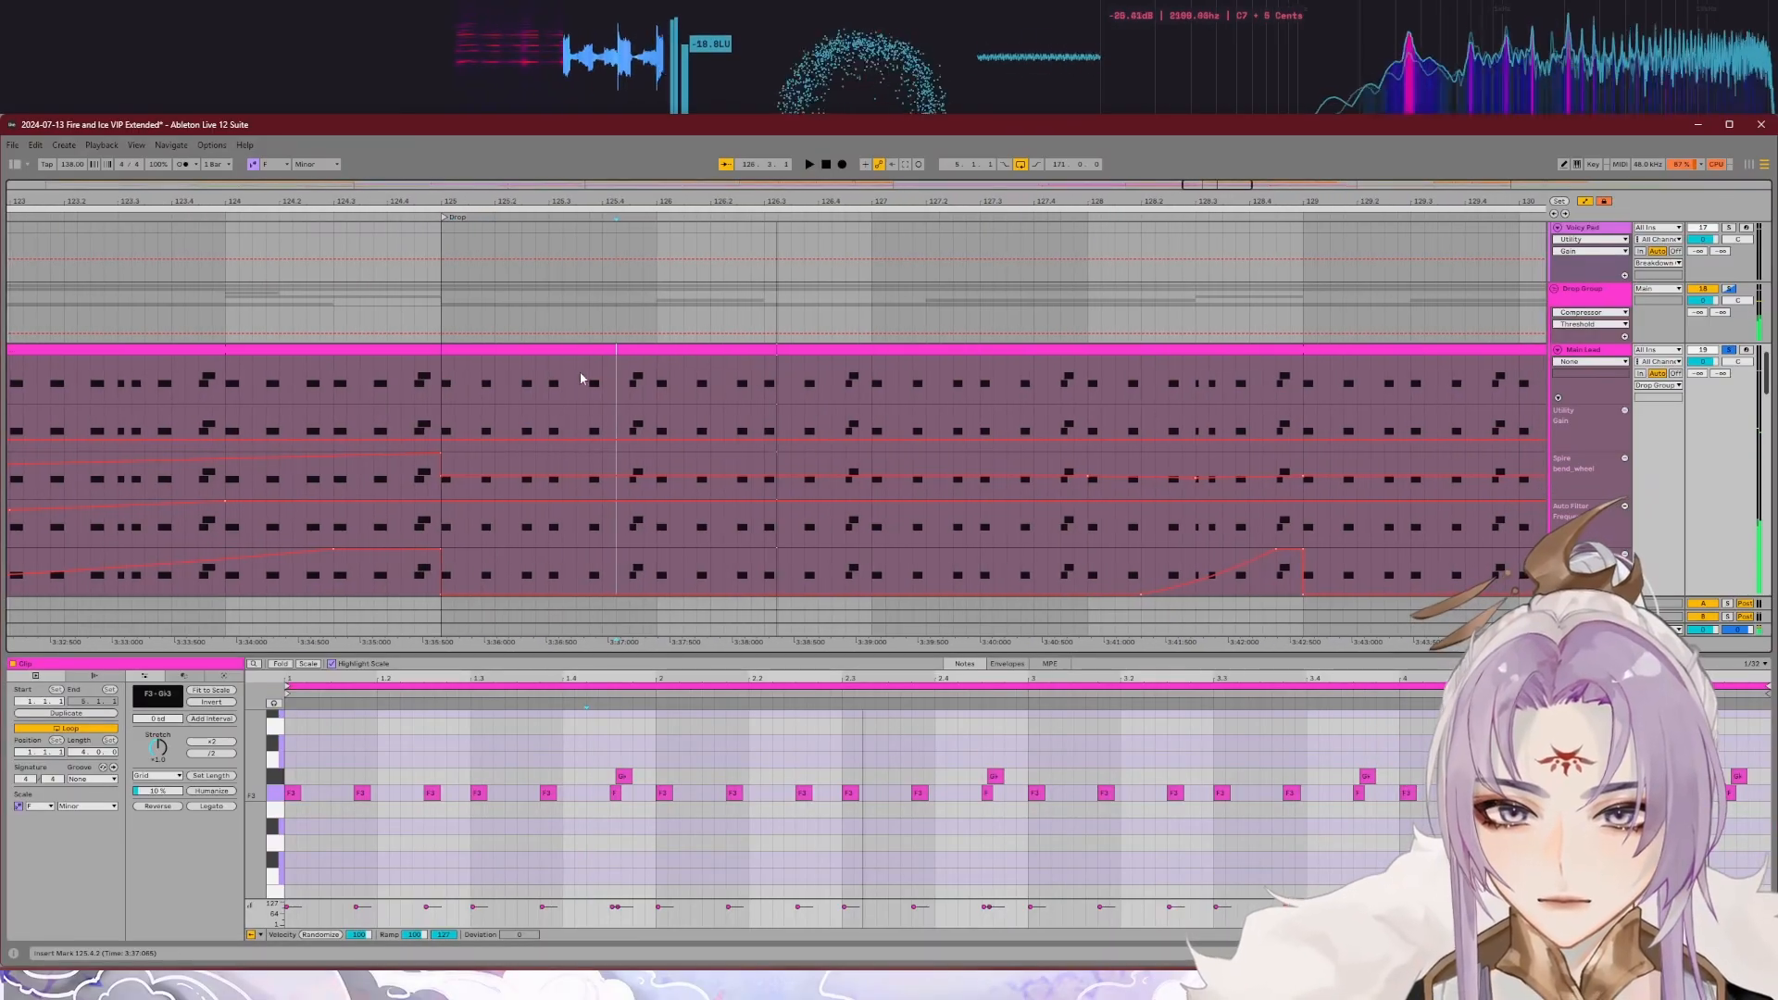
Step: Examine the Main Lead's Spire bend wheel automation and play the drop from about bar 128 to hear the automated lead
scroll(1107, 478, down, 3)
scroll(1262, 490, up, 3)
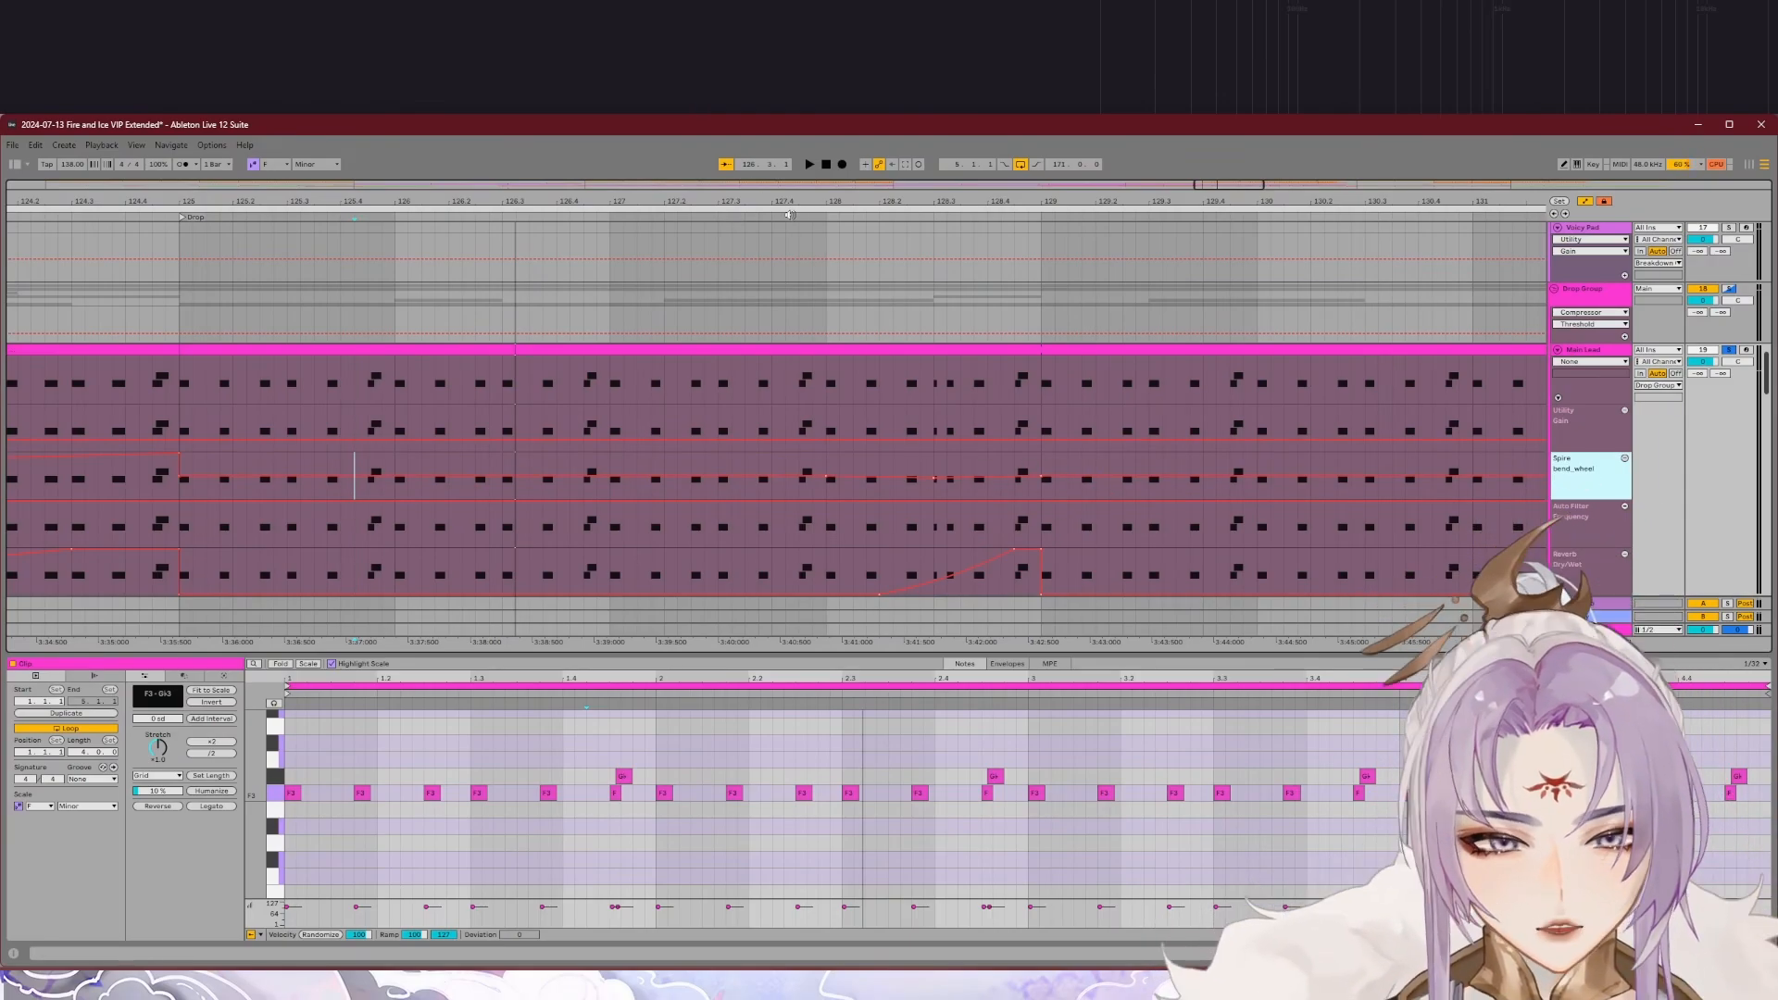
click(823, 217)
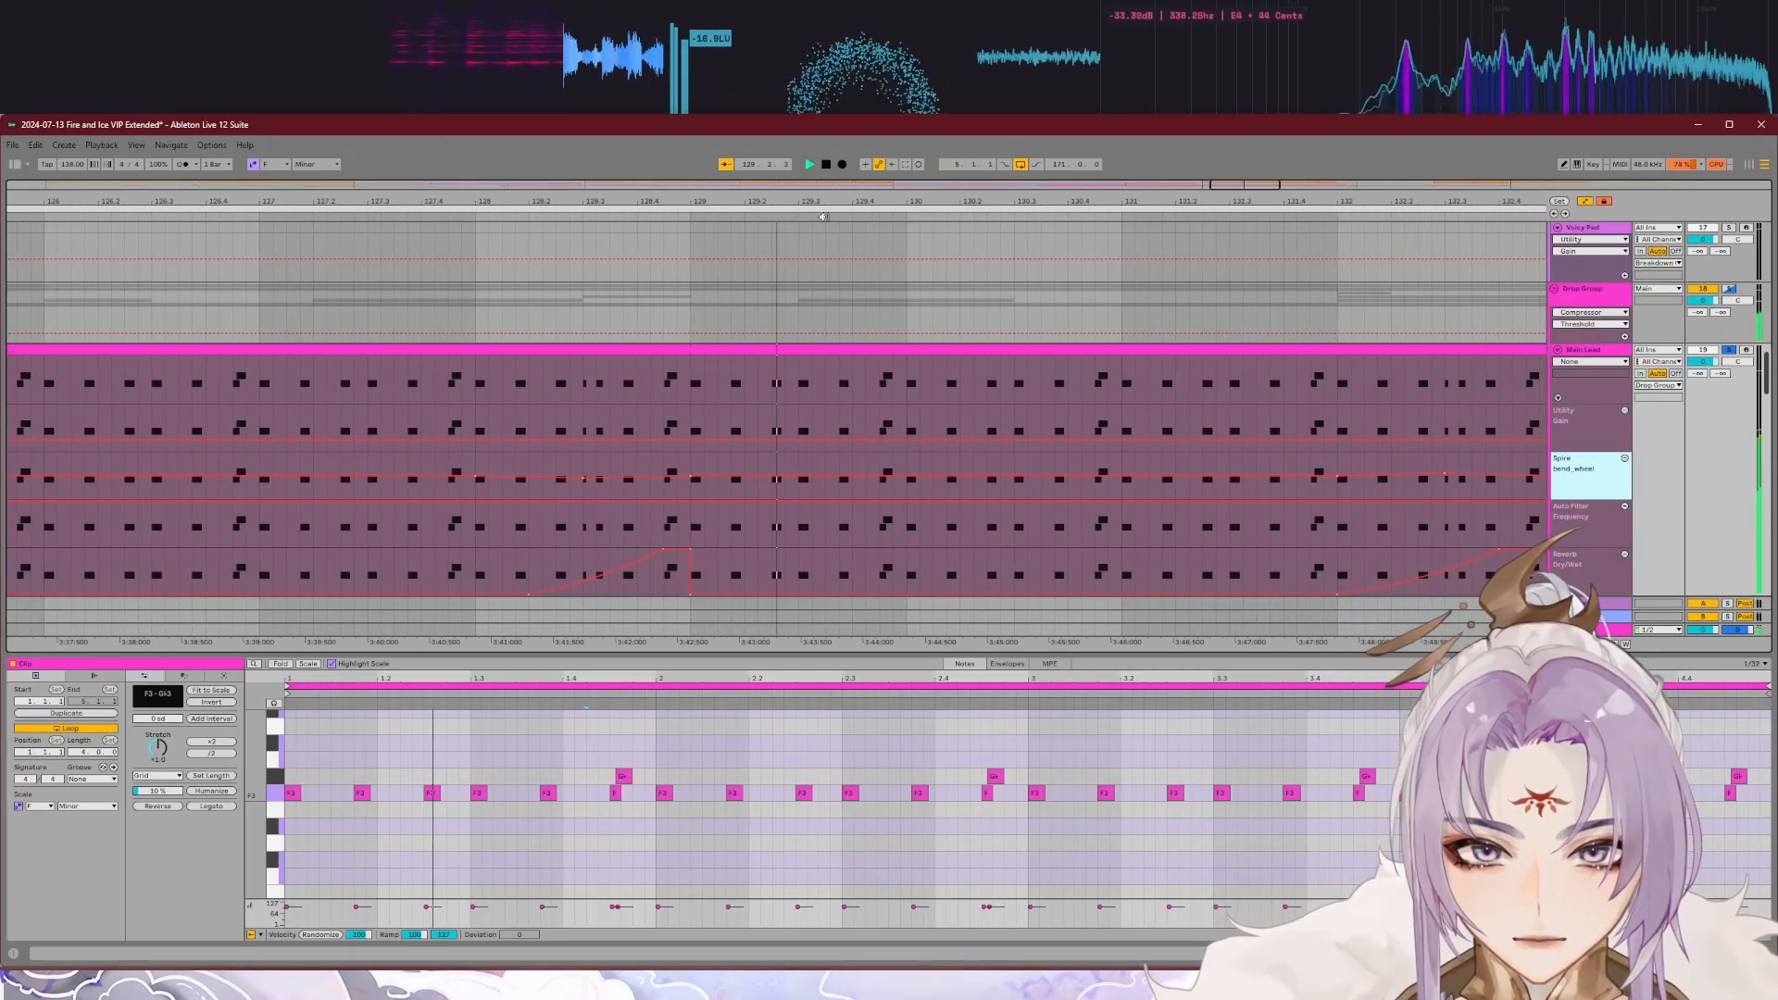
key(space)
scroll(635, 524, down, 5)
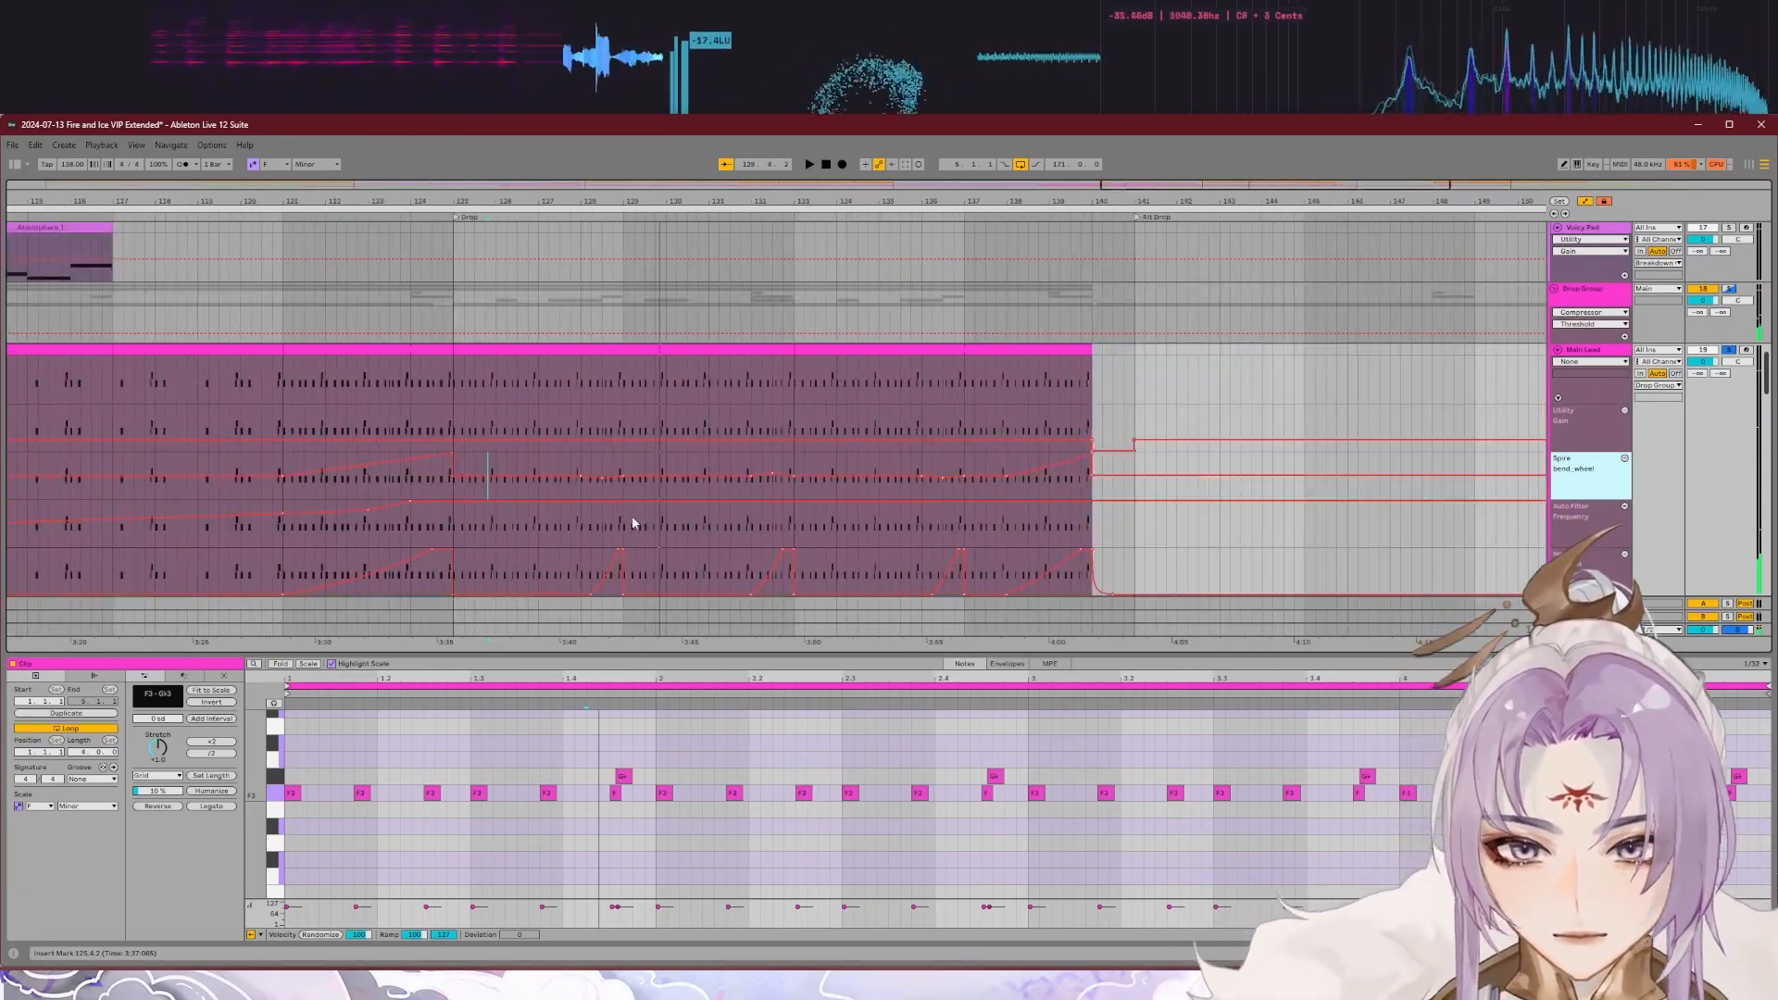
scroll(526, 496, up, 3)
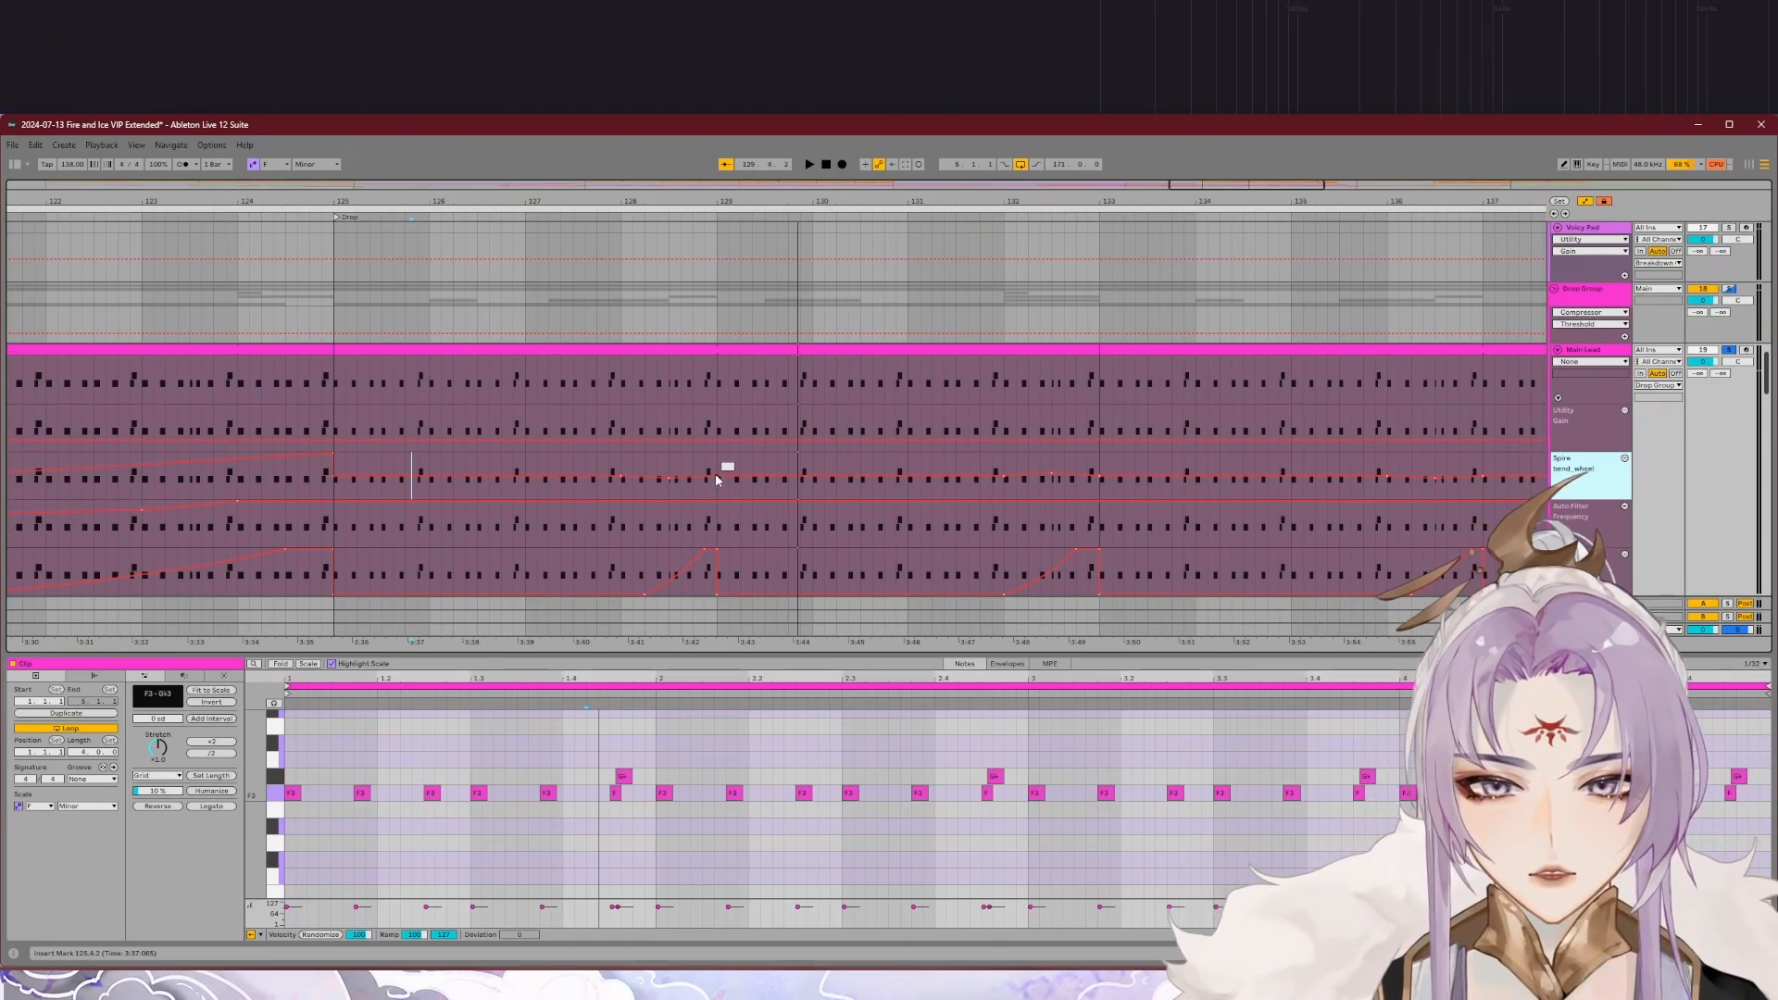
click(623, 217)
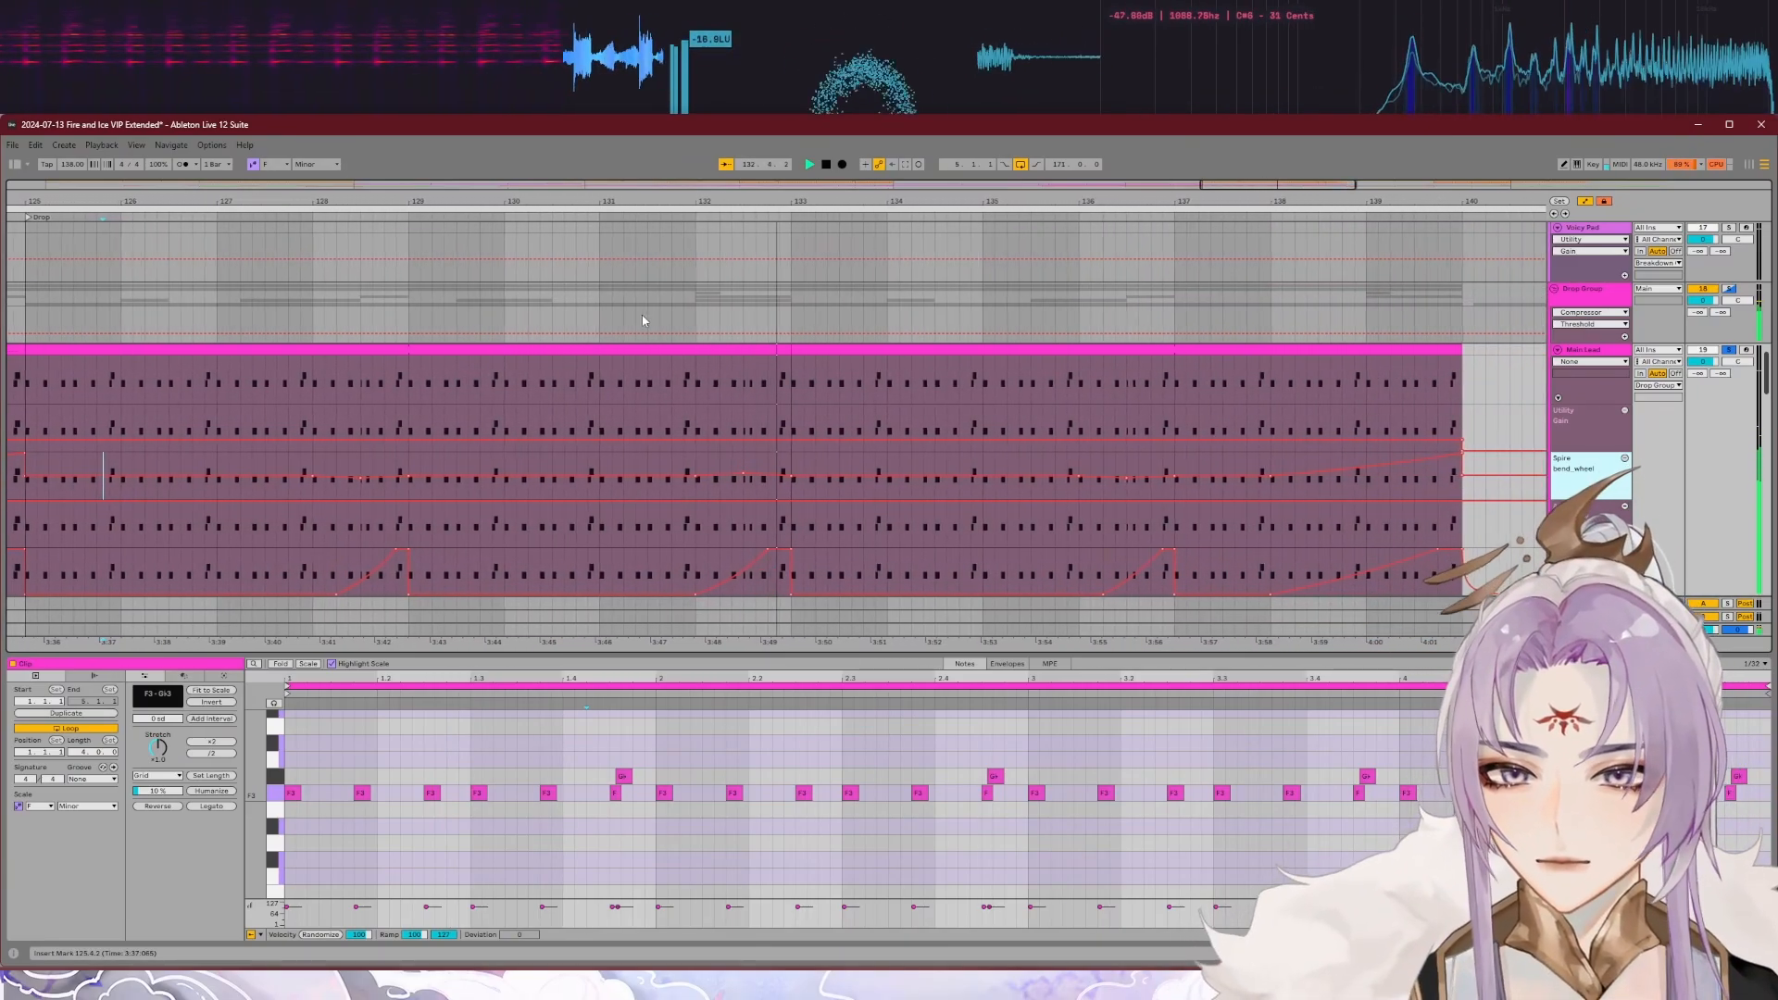
key(space)
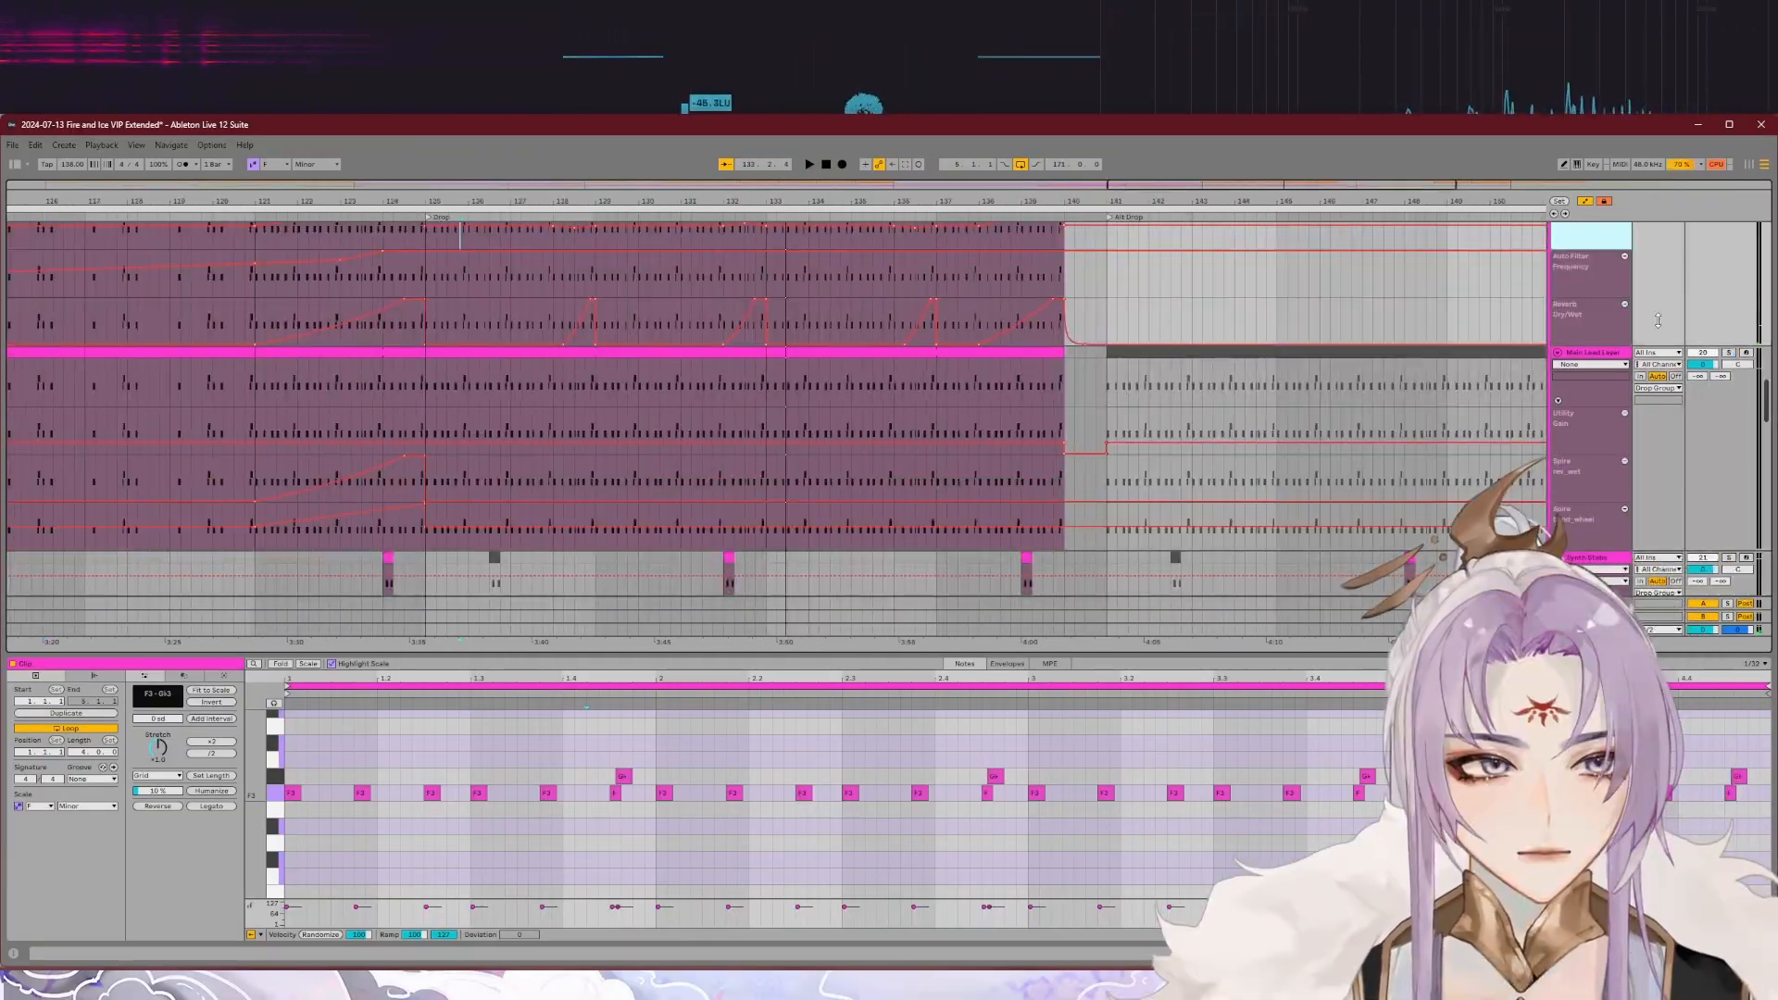
Step: Solo the Main Lead Layer track, play it from bar 127 and inspect its Spire synth
click(1609, 353)
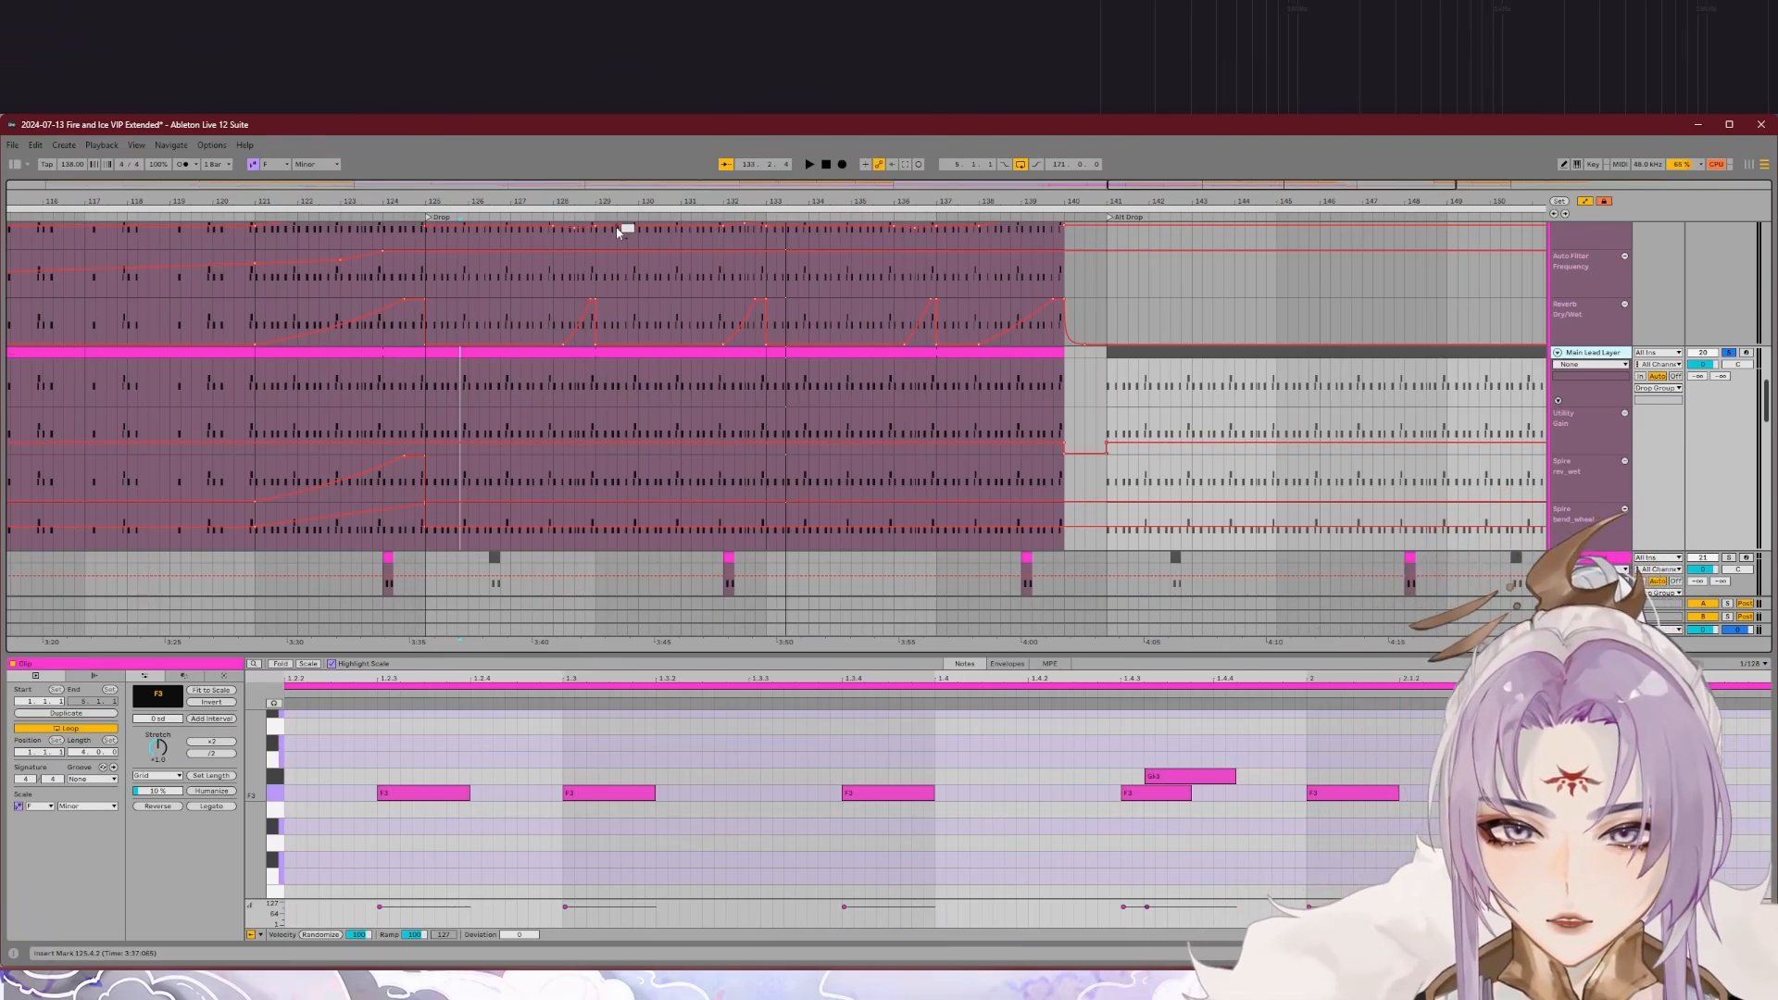
click(519, 218)
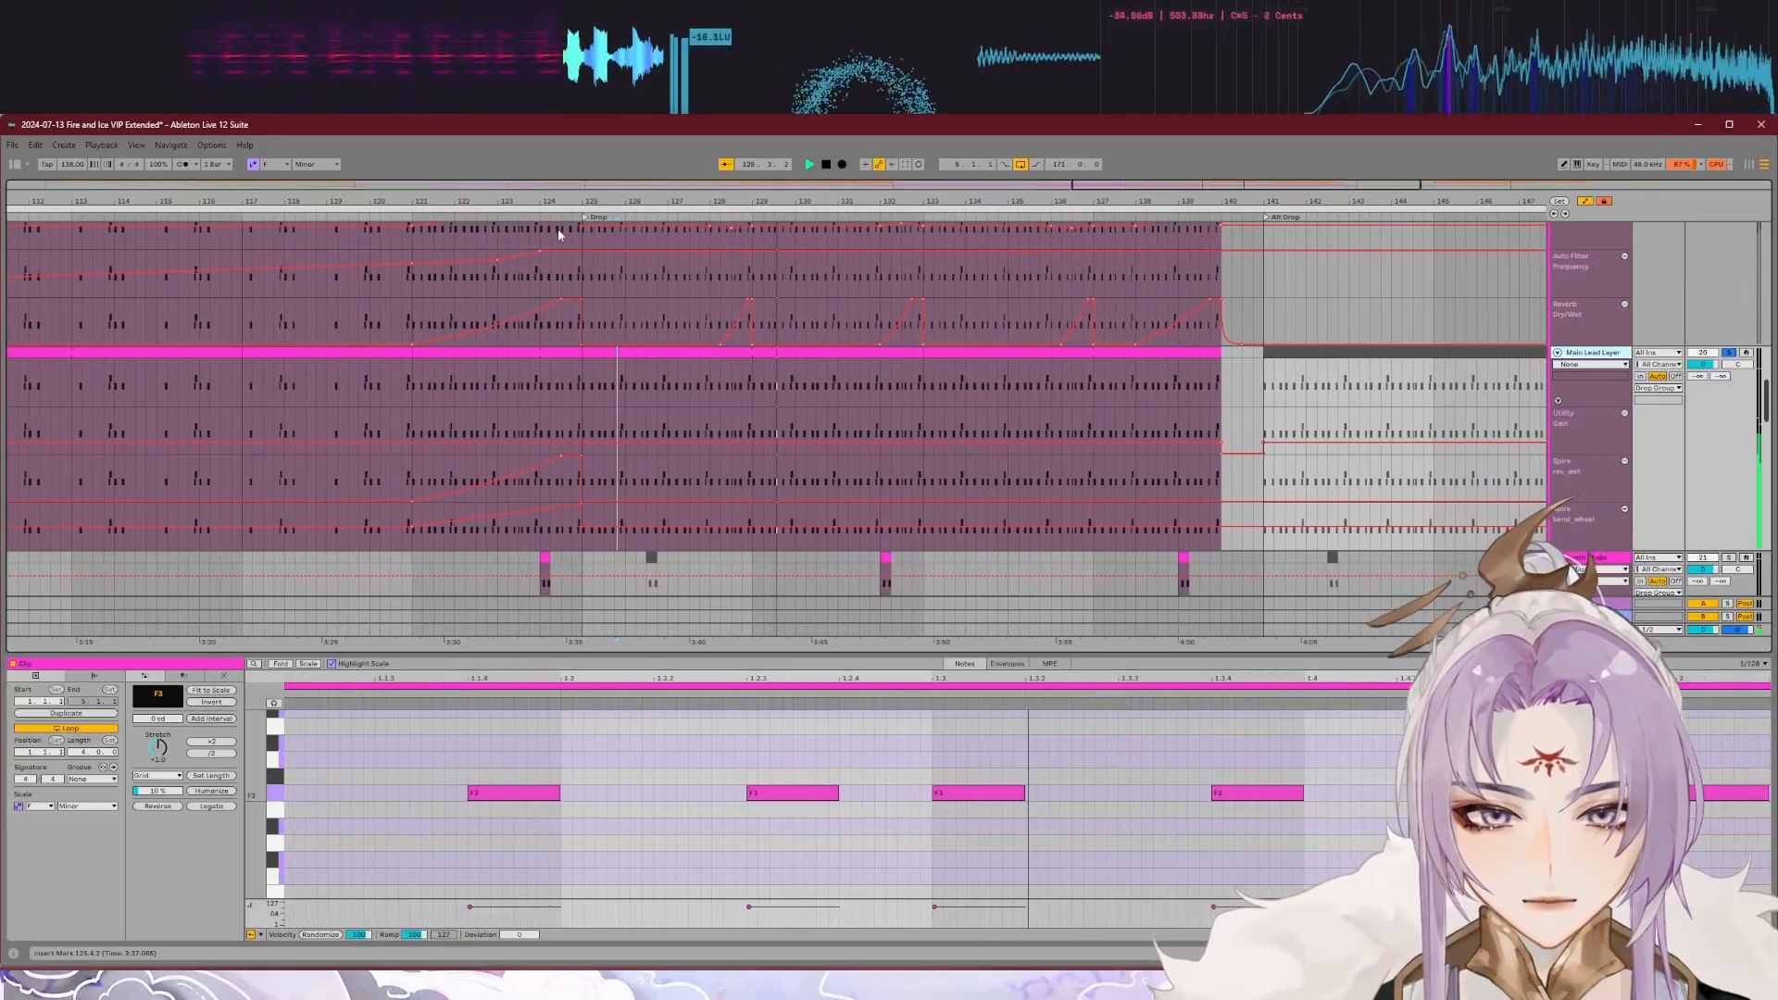
click(1591, 355)
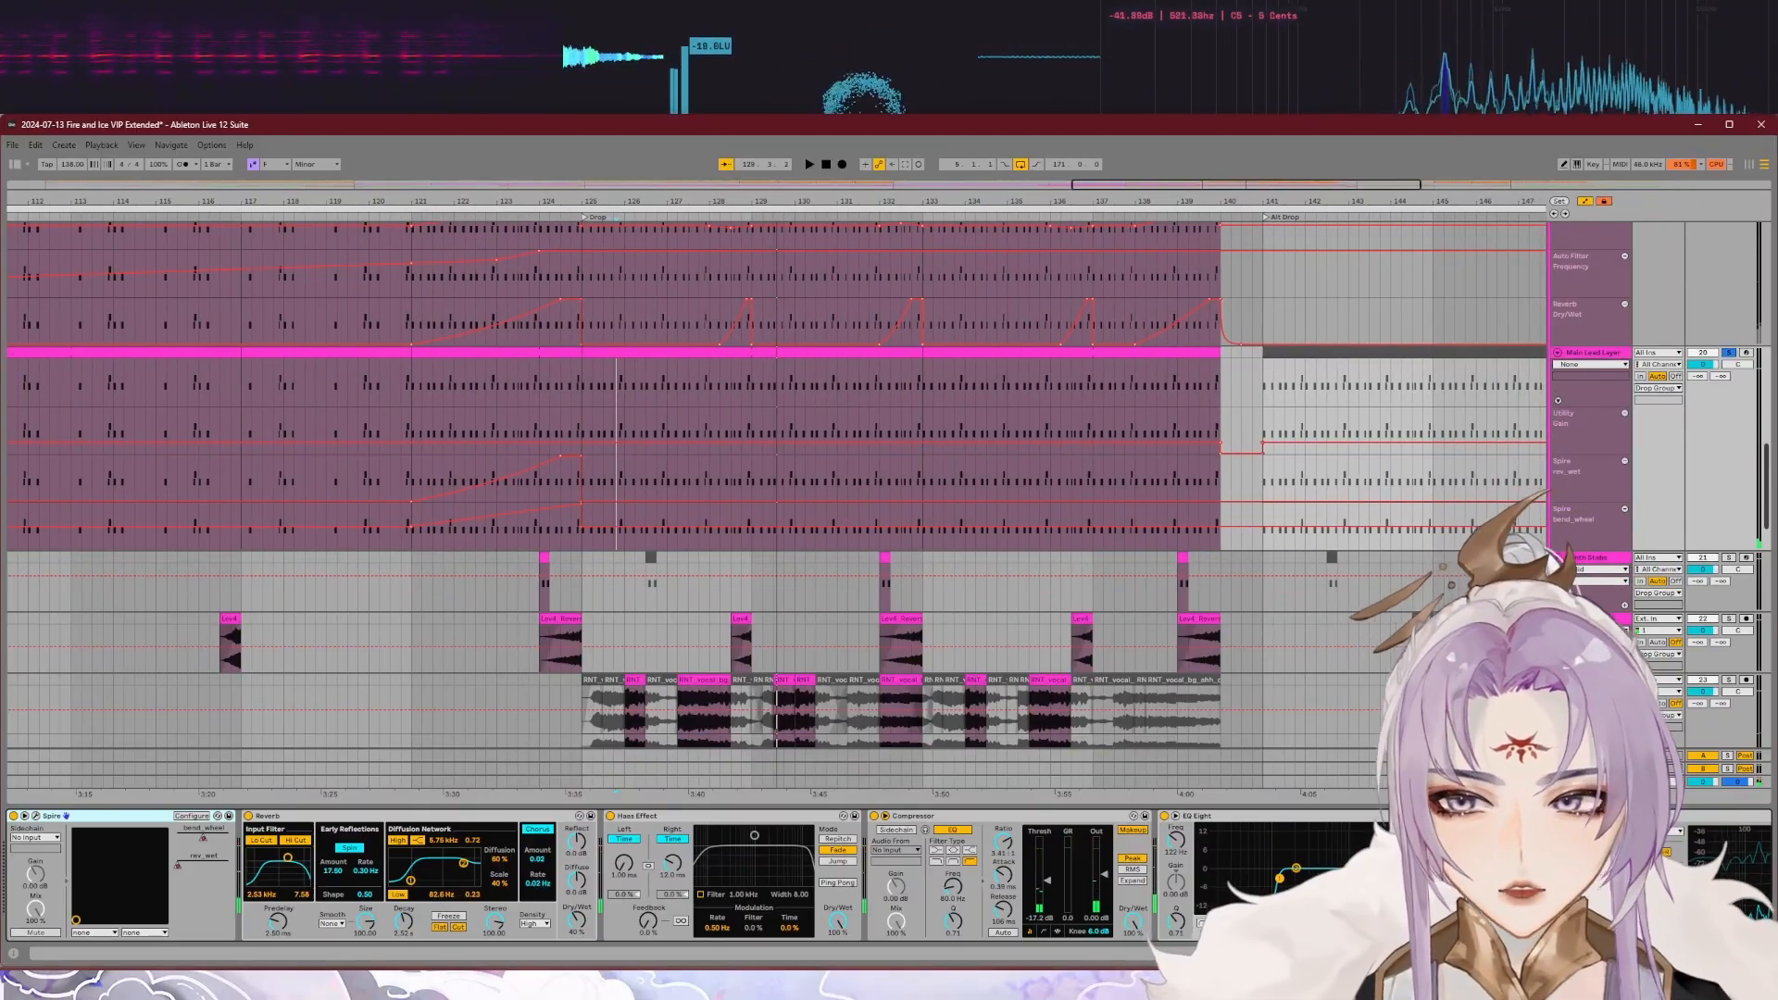
click(35, 815)
drag(685, 252, 917, 394)
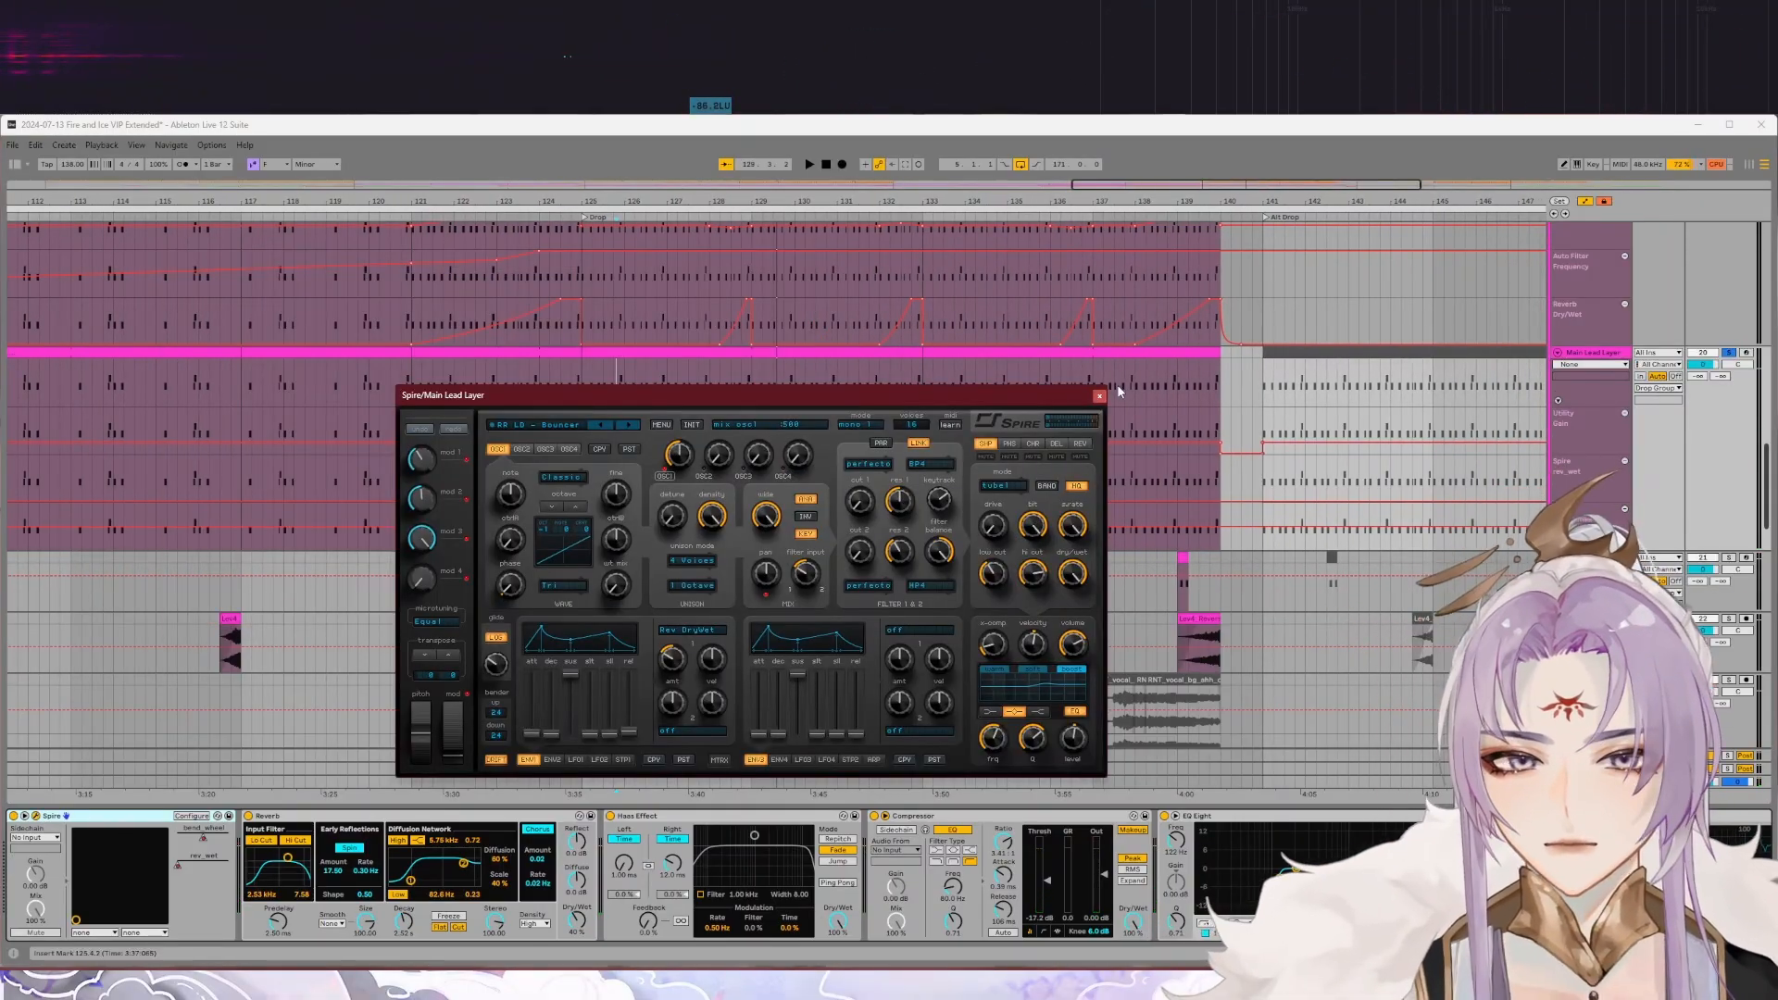
click(1100, 394)
Step: Solo Main Lead and Main Lead Layer together and play them from about bar 126 to hear the combined lead
scroll(1452, 443, up, 4)
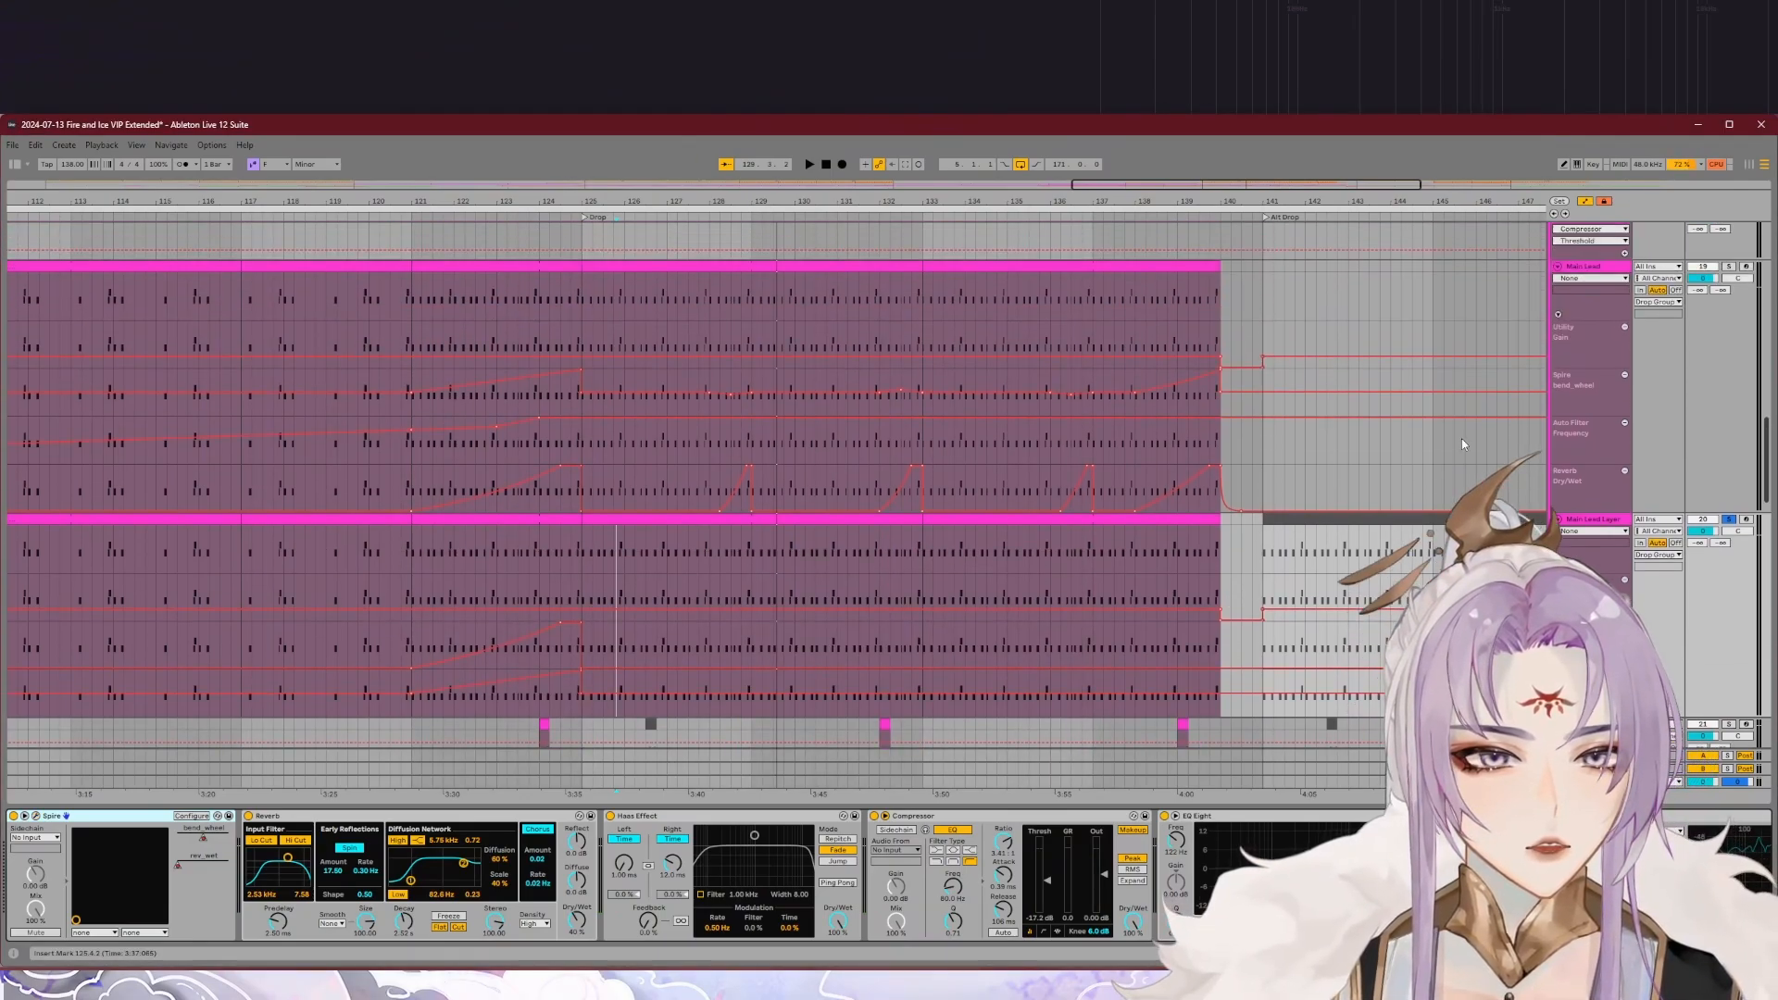
click(1728, 520)
click(1727, 266)
click(1727, 520)
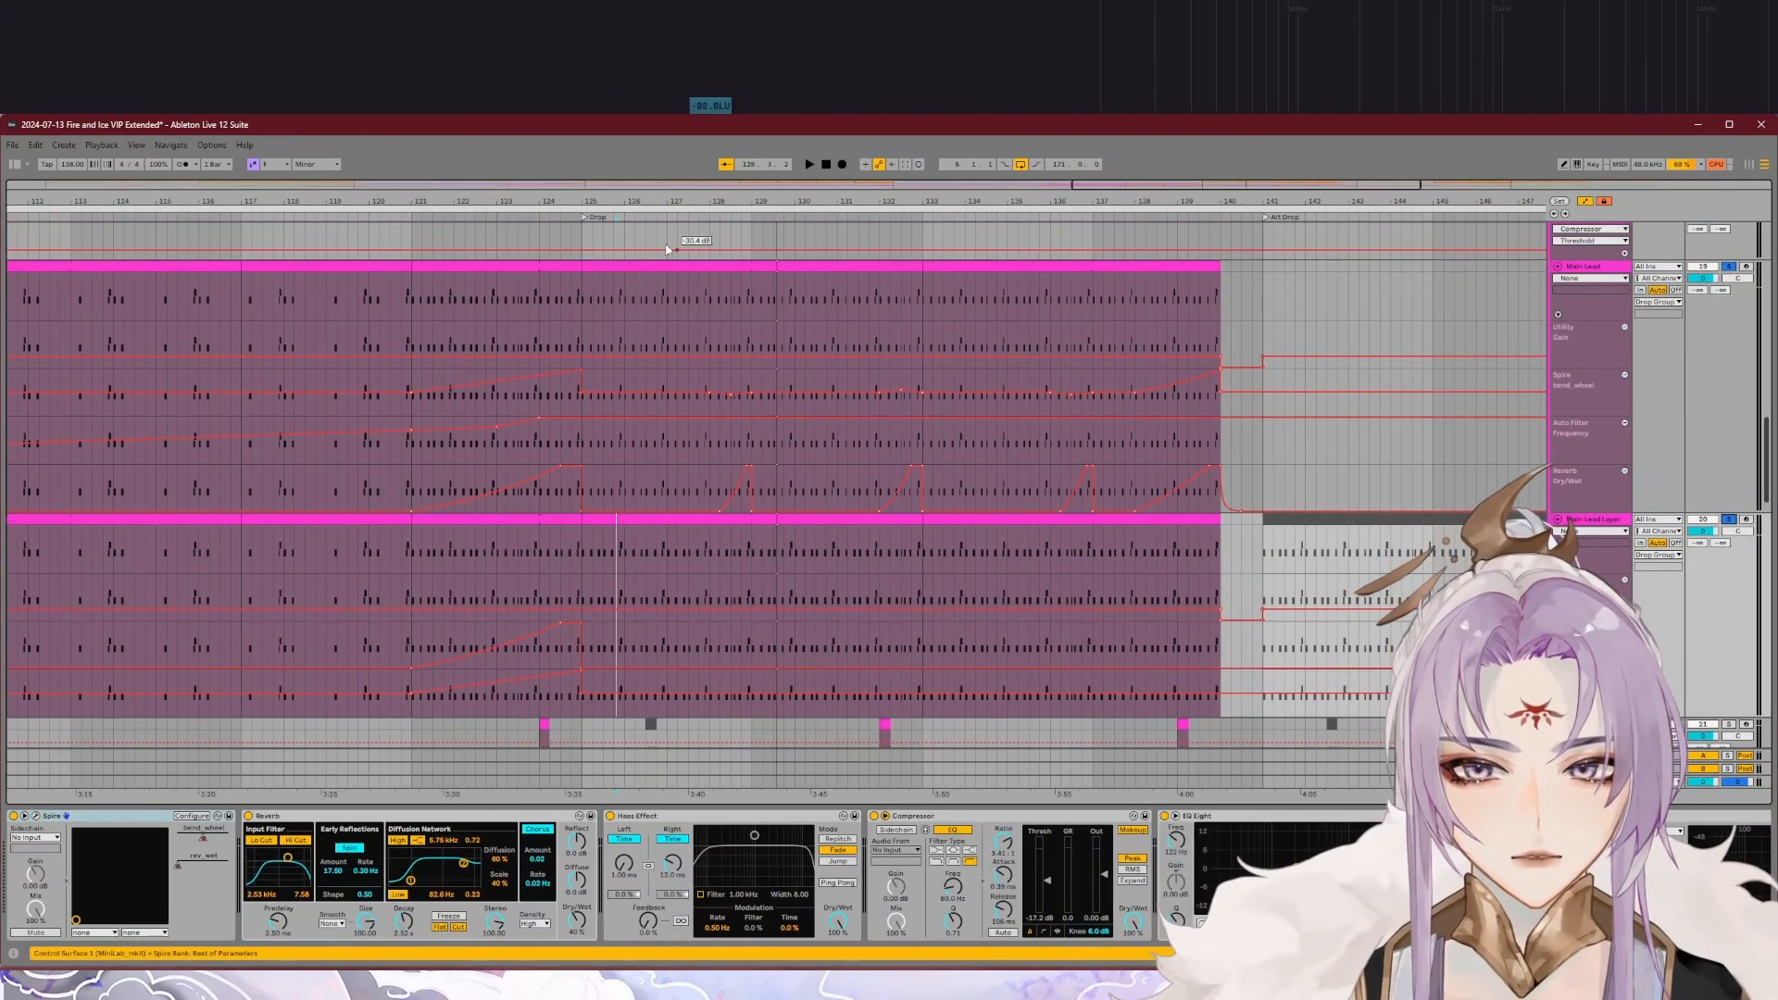
click(642, 217)
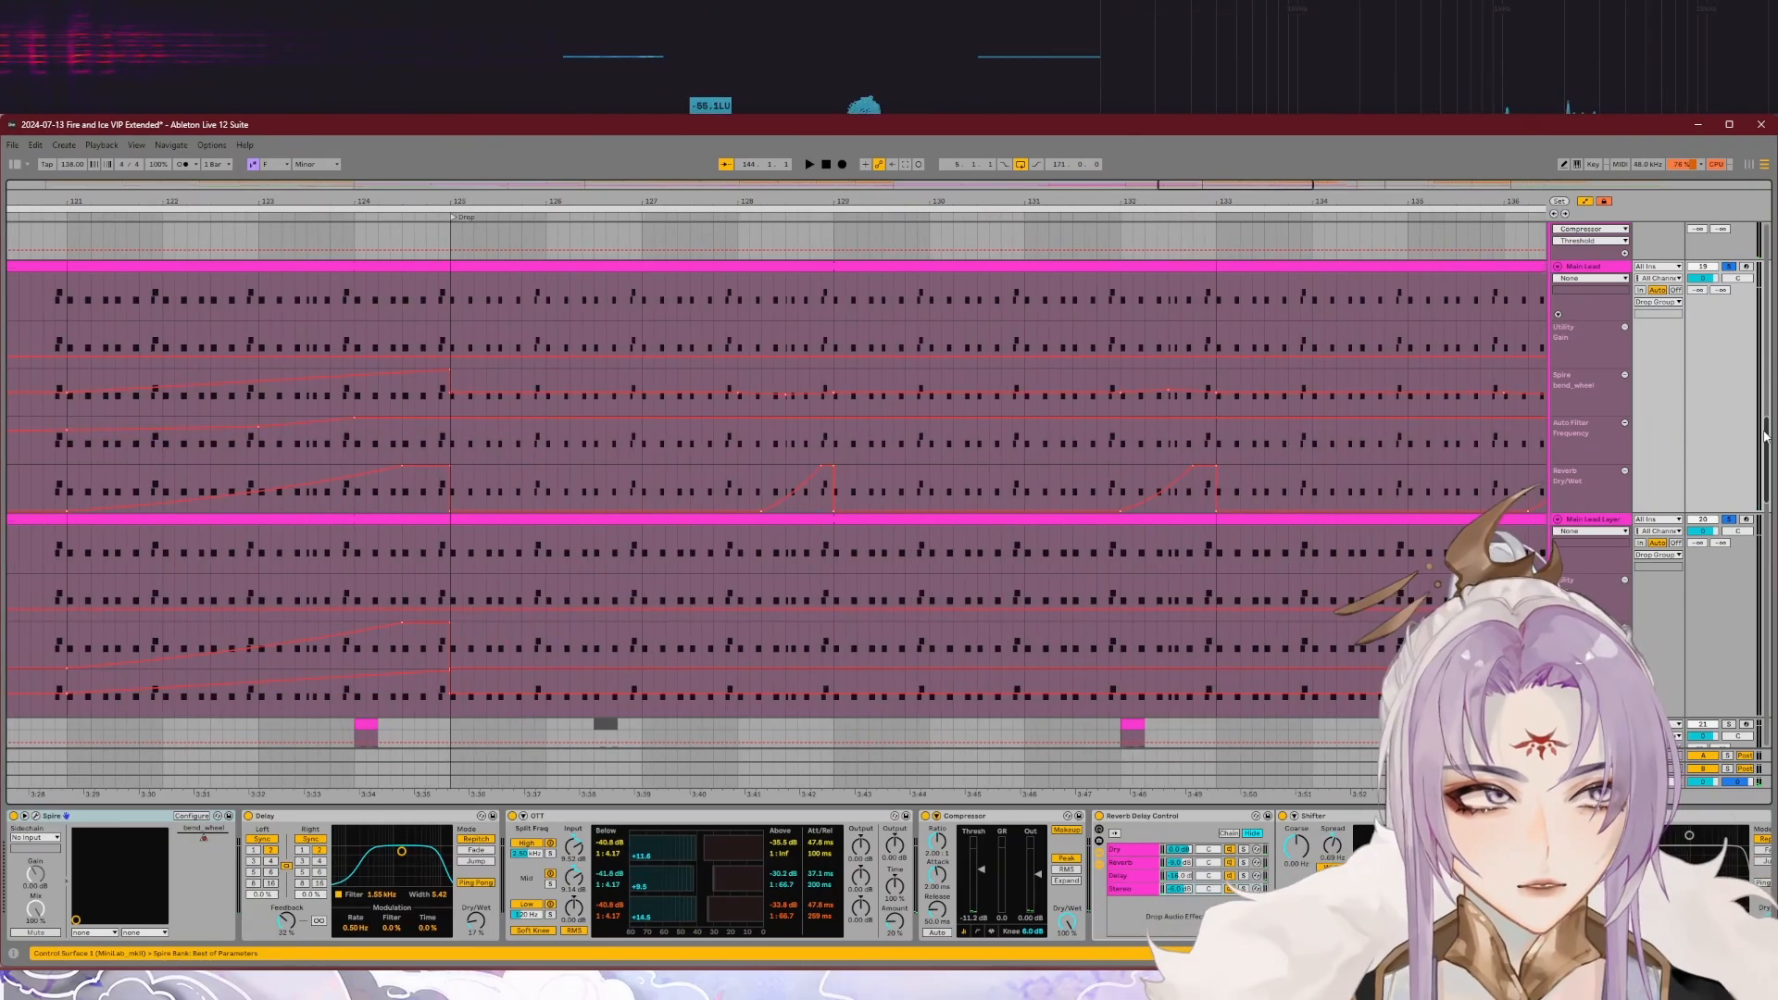
Step: Compare the device chains of Main Lead Layer and Main Lead, and play Main Lead soloed in the drop
drag(1764, 432, 1763, 435)
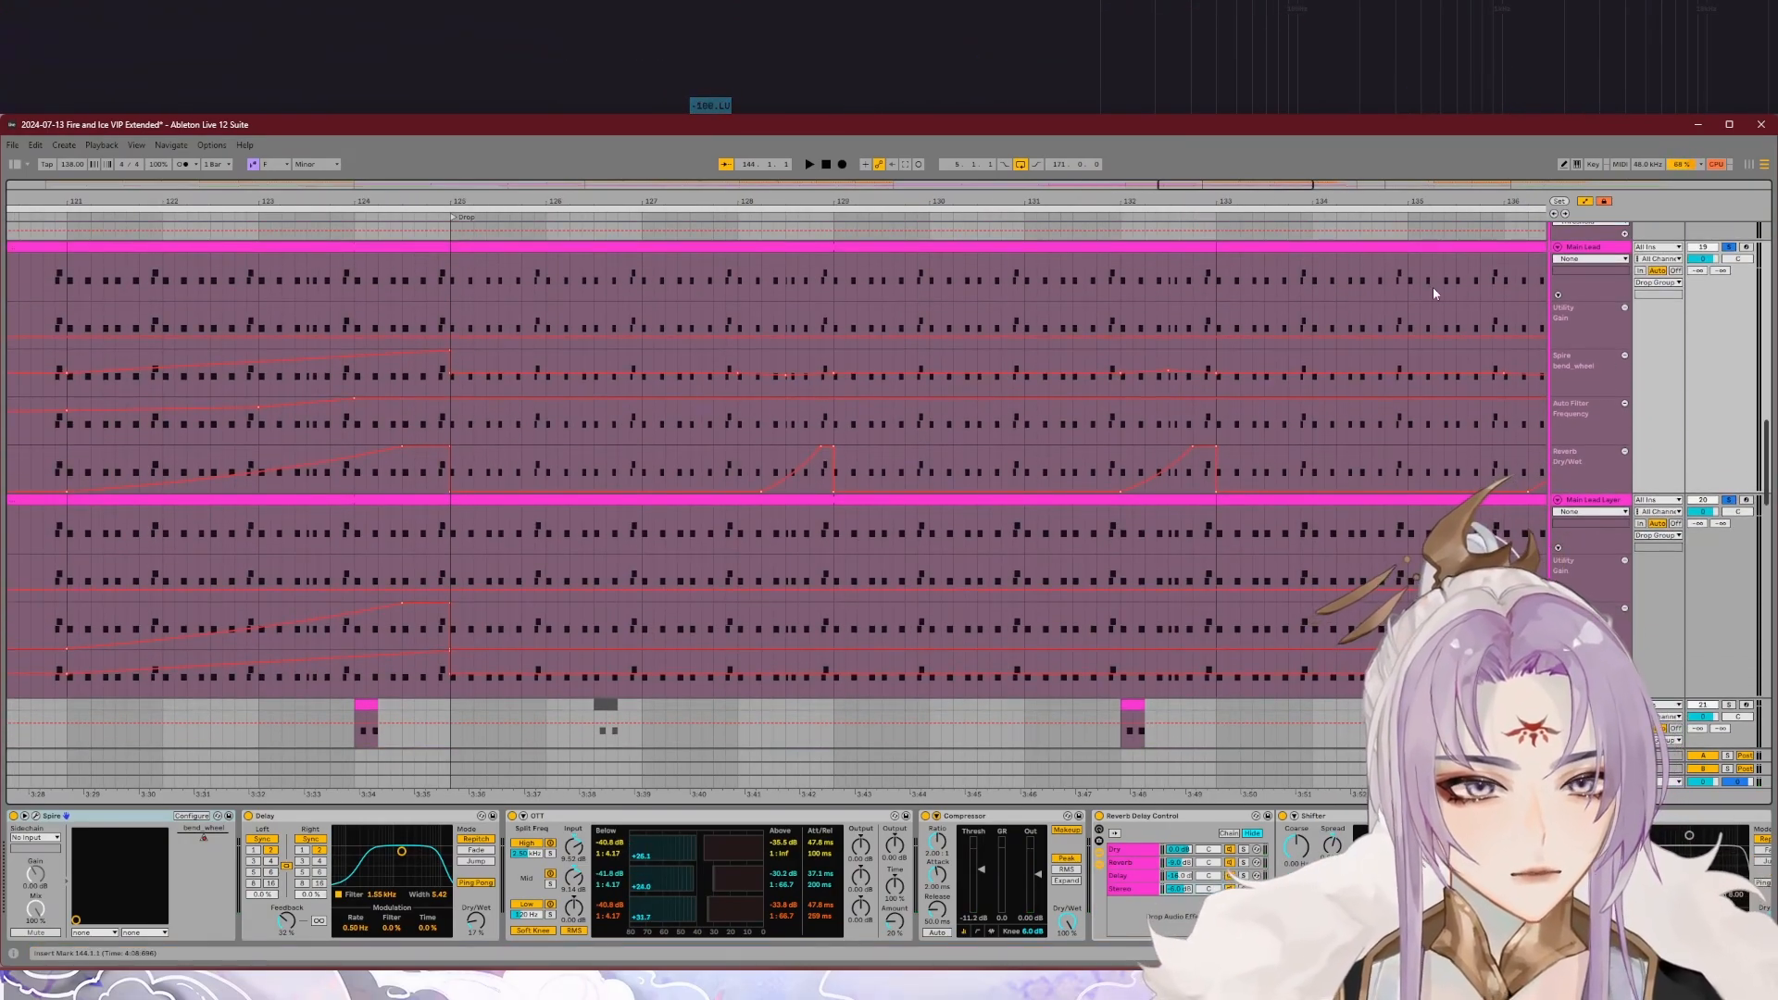
click(1611, 504)
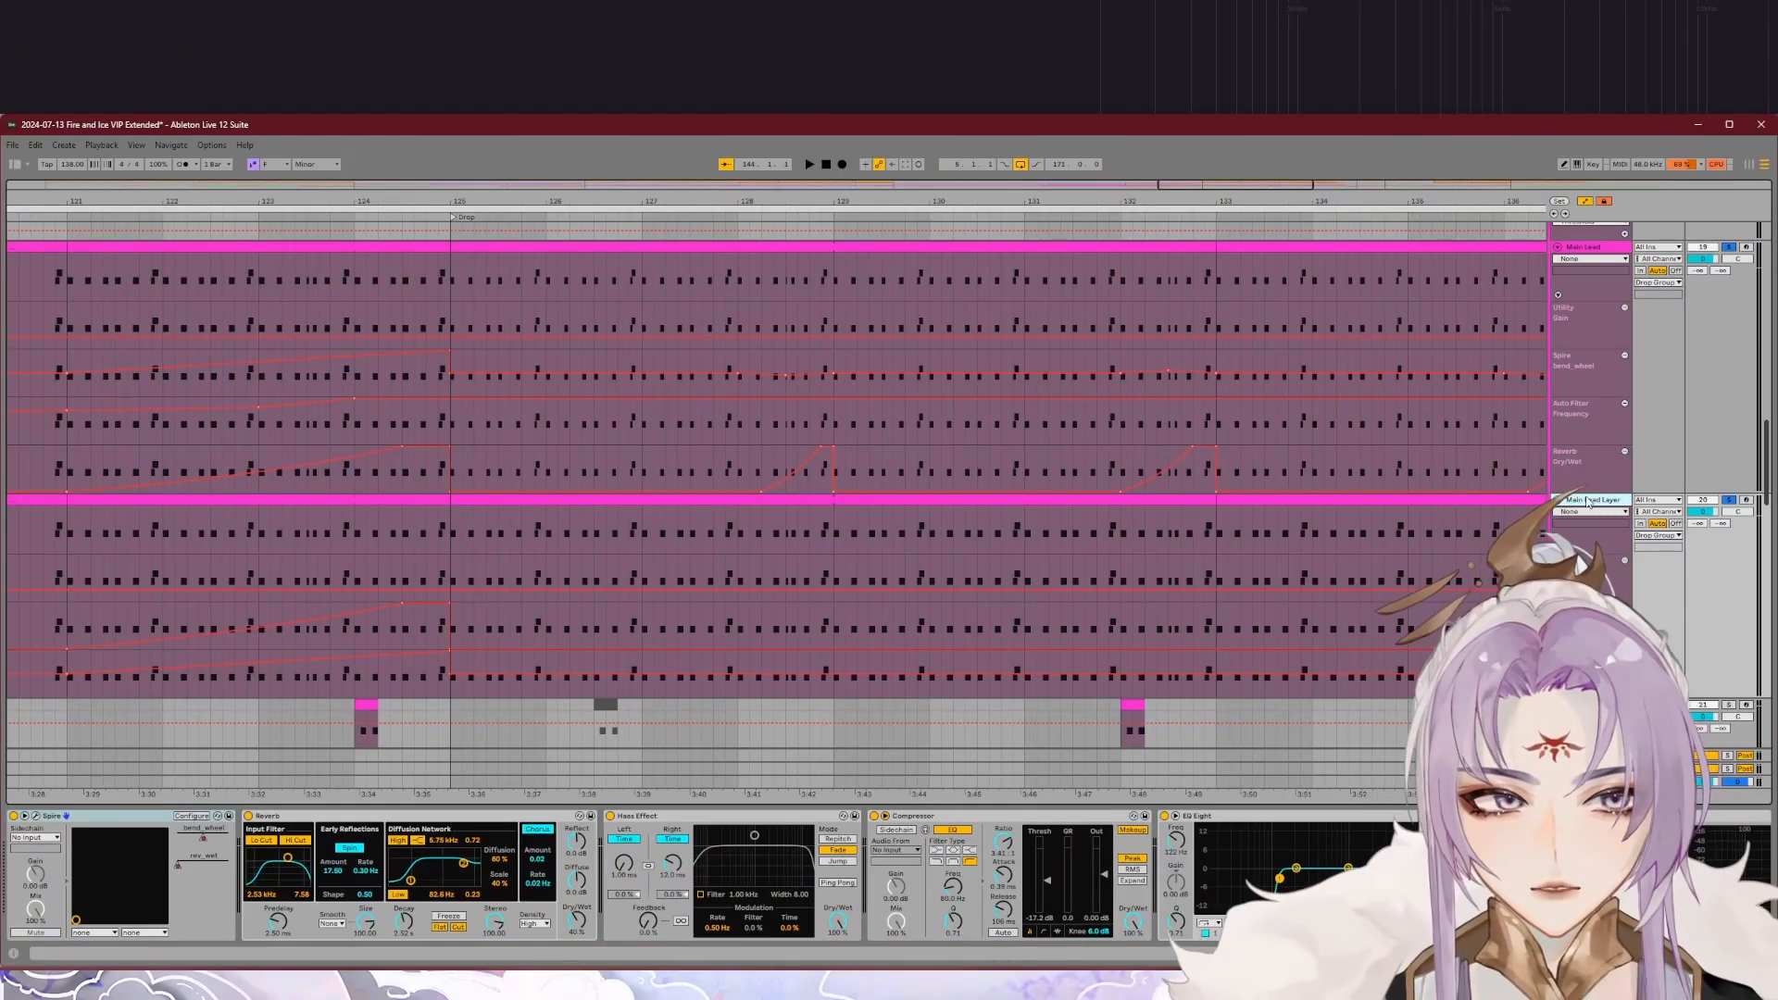
click(1659, 431)
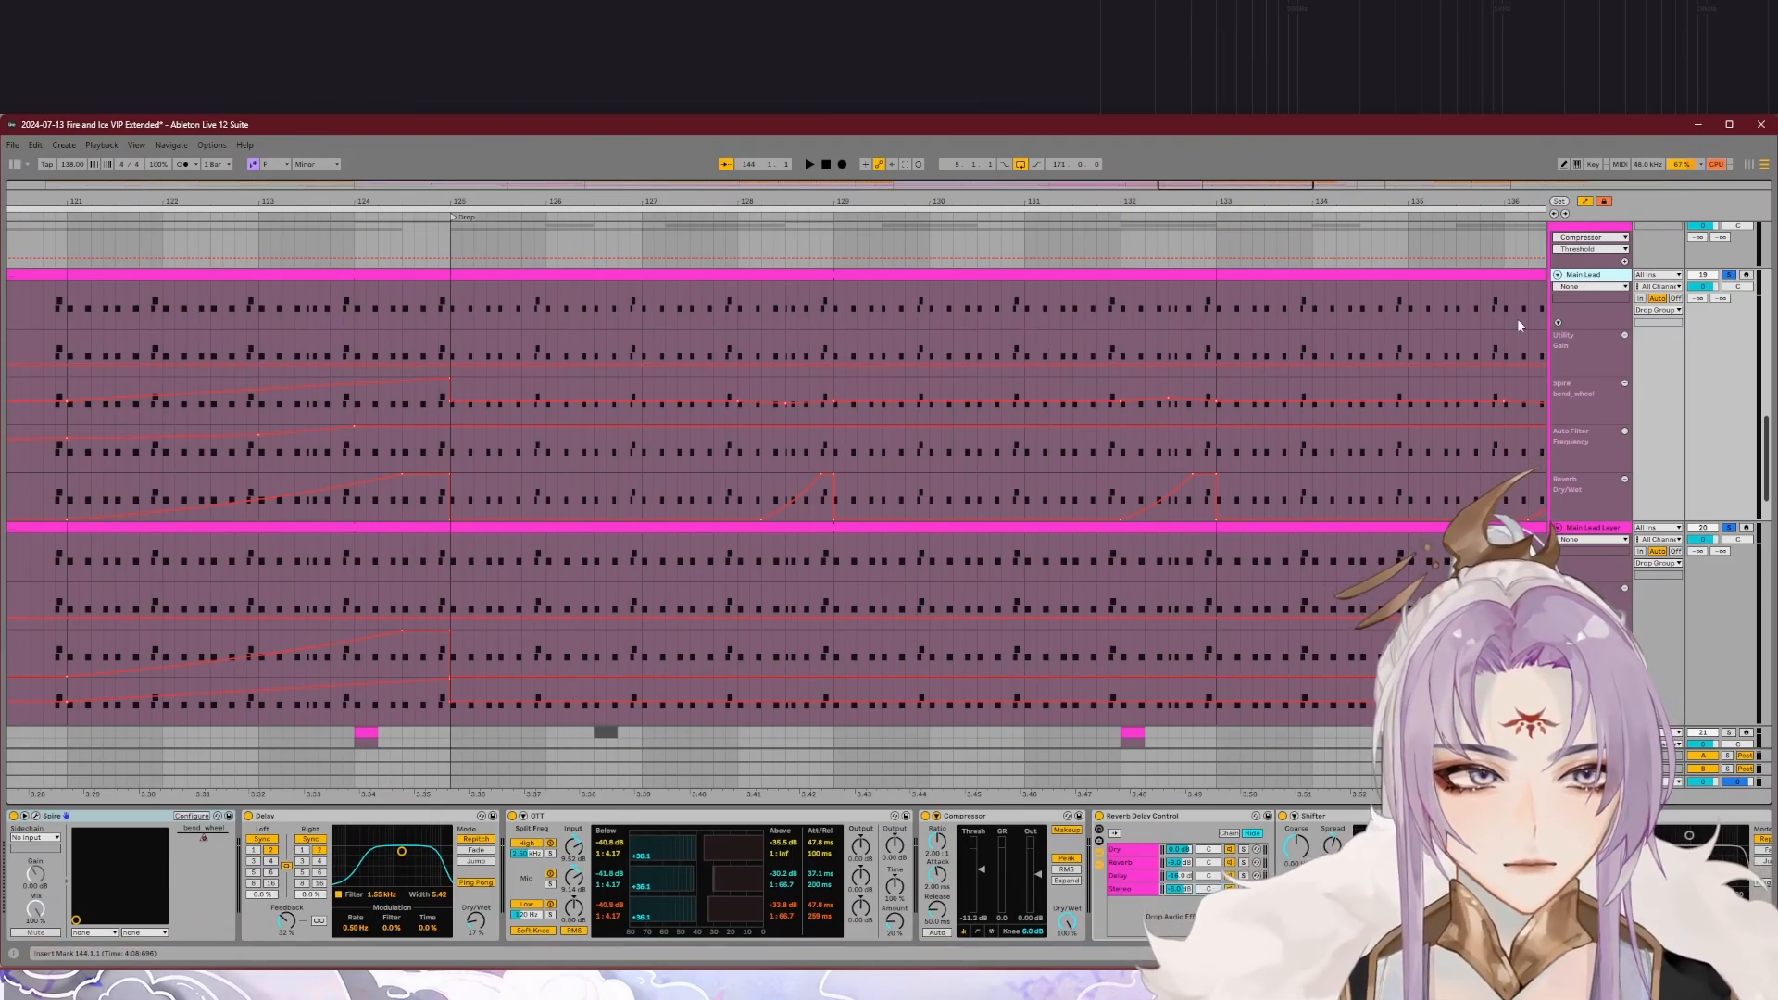
key(shift+space)
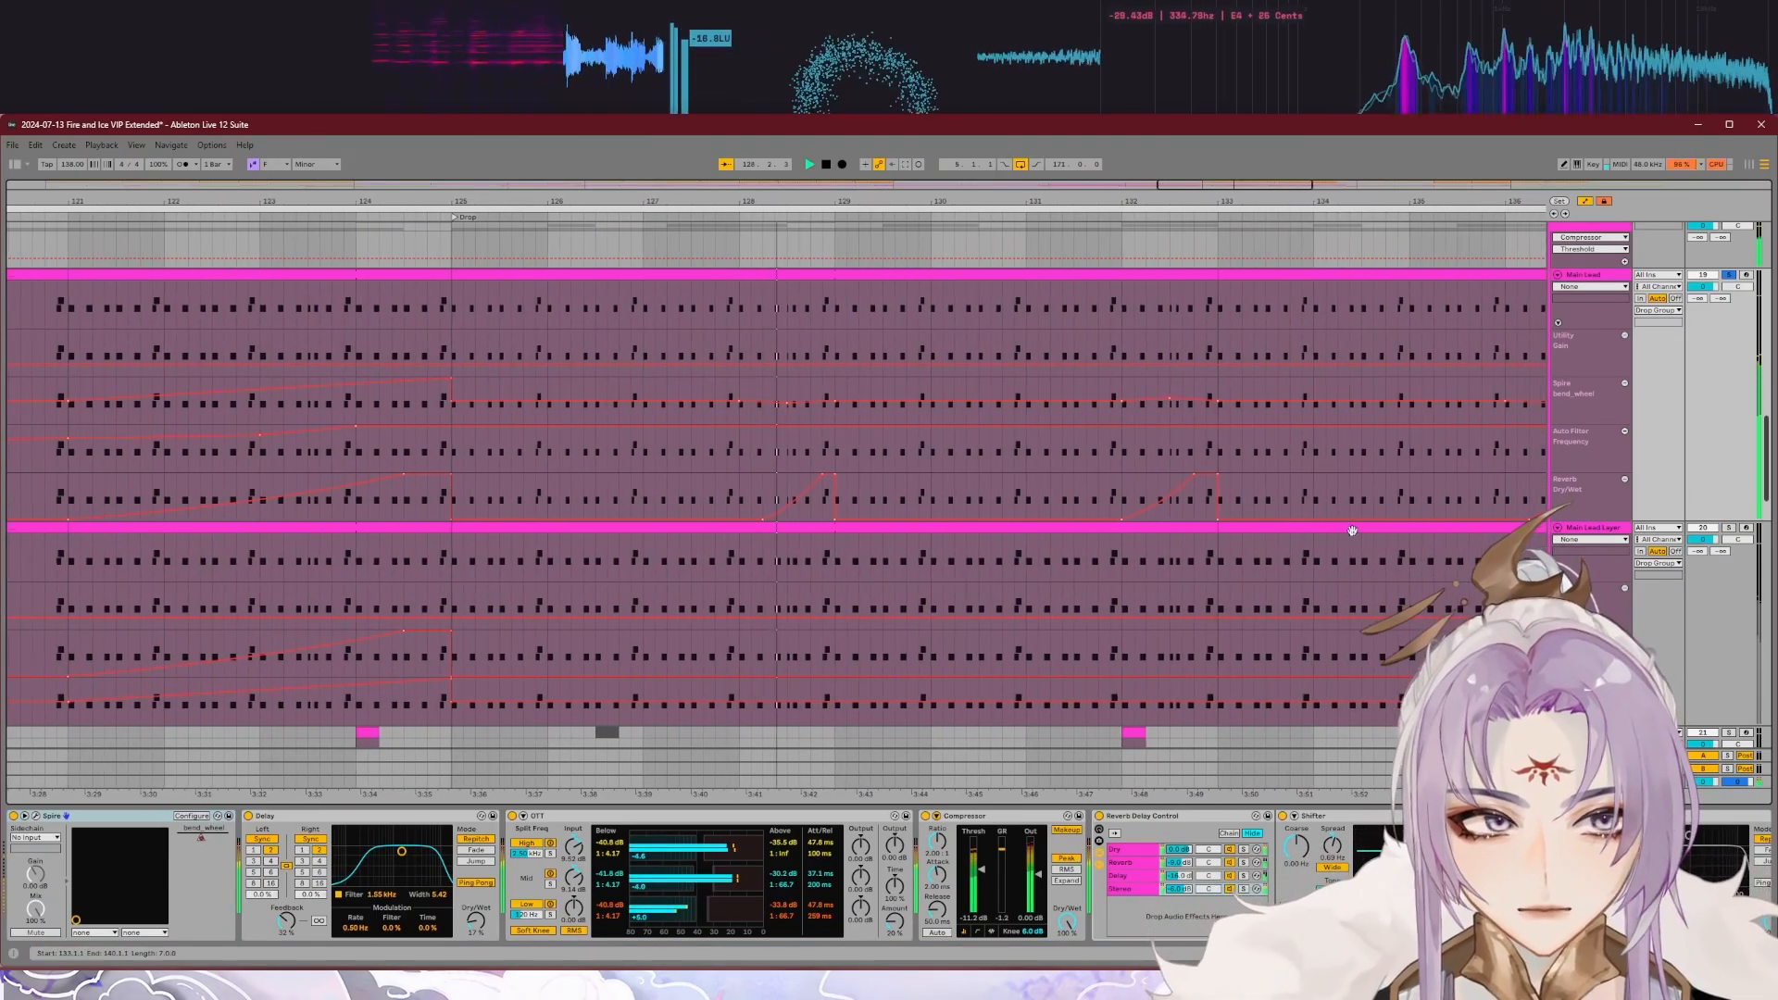
Step: Solo only Main Lead Layer, play it from about bar 127 and view its device chain
click(1309, 529)
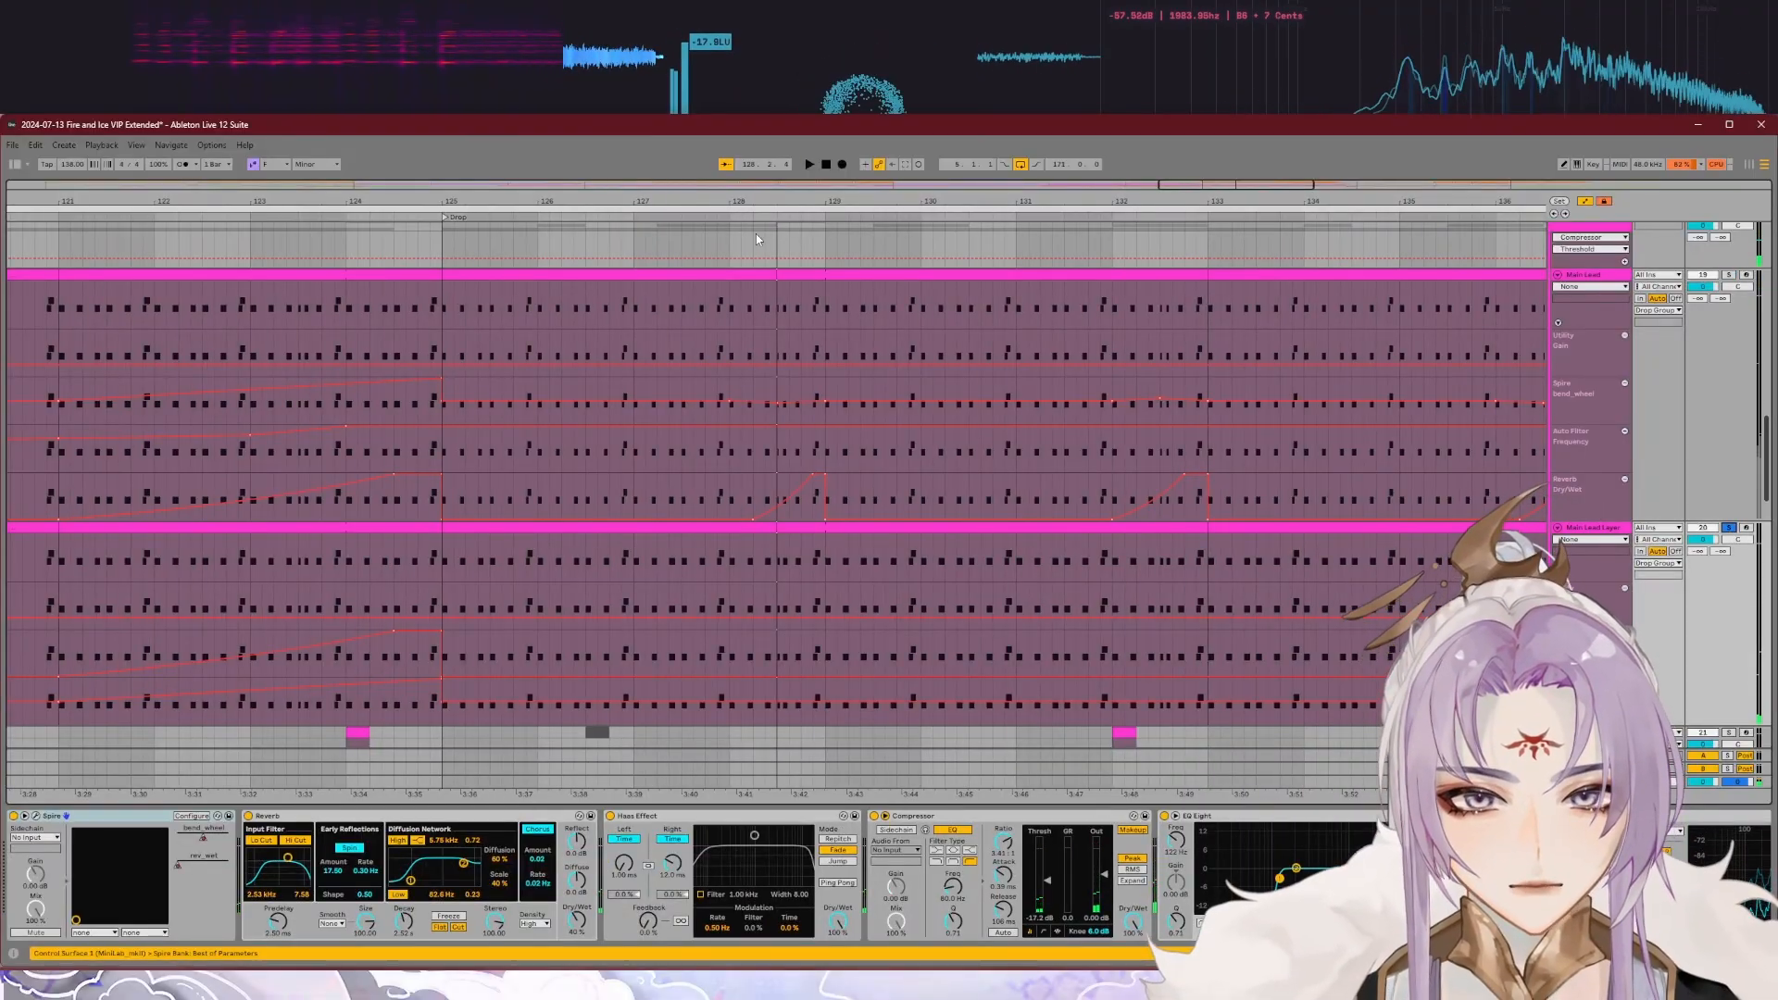
click(667, 217)
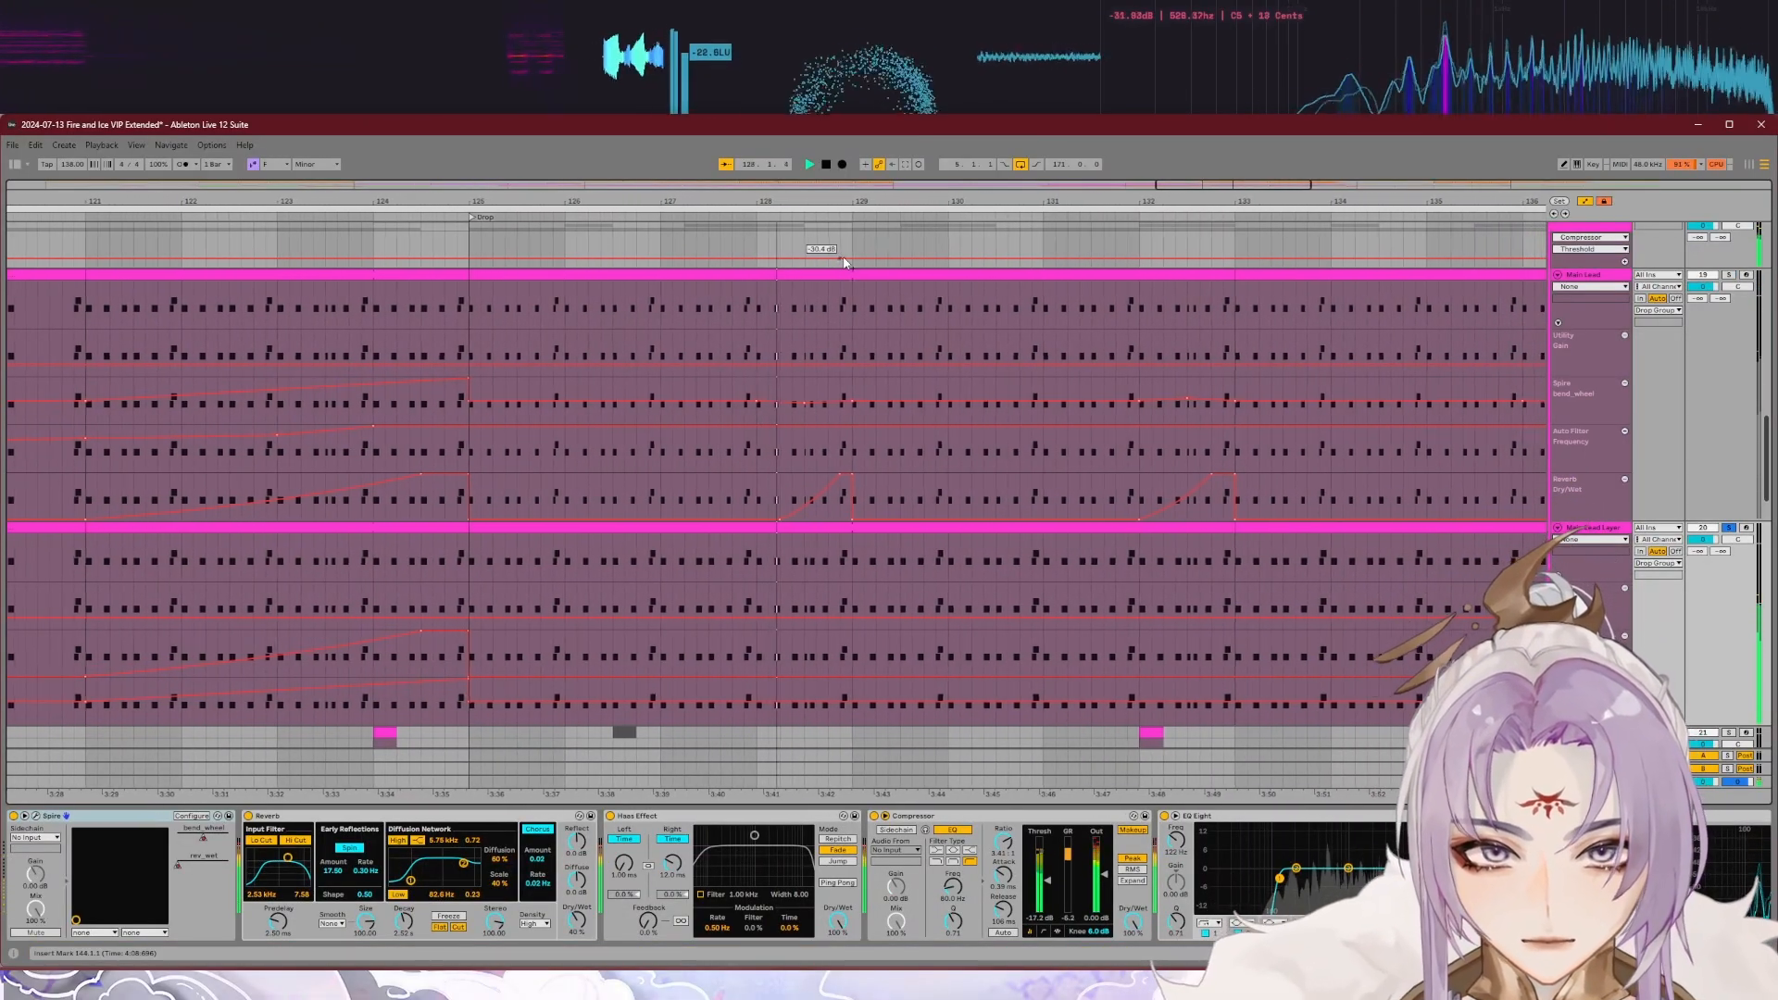
key(space)
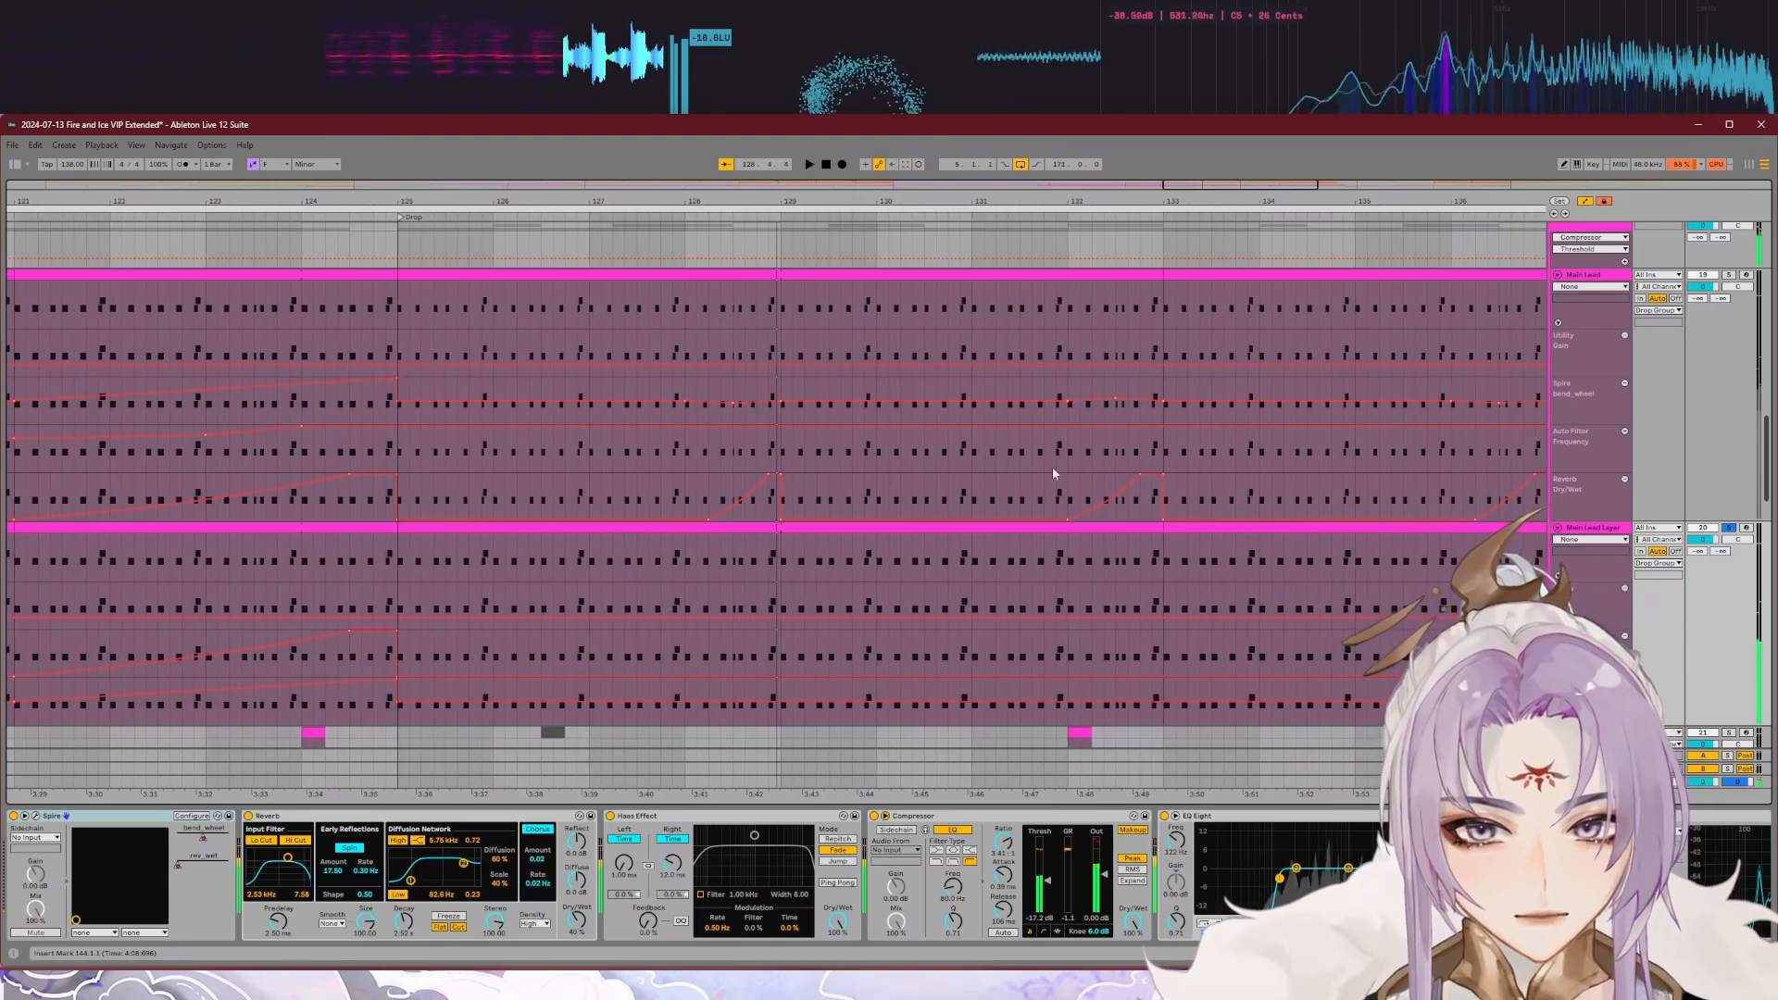
click(1614, 531)
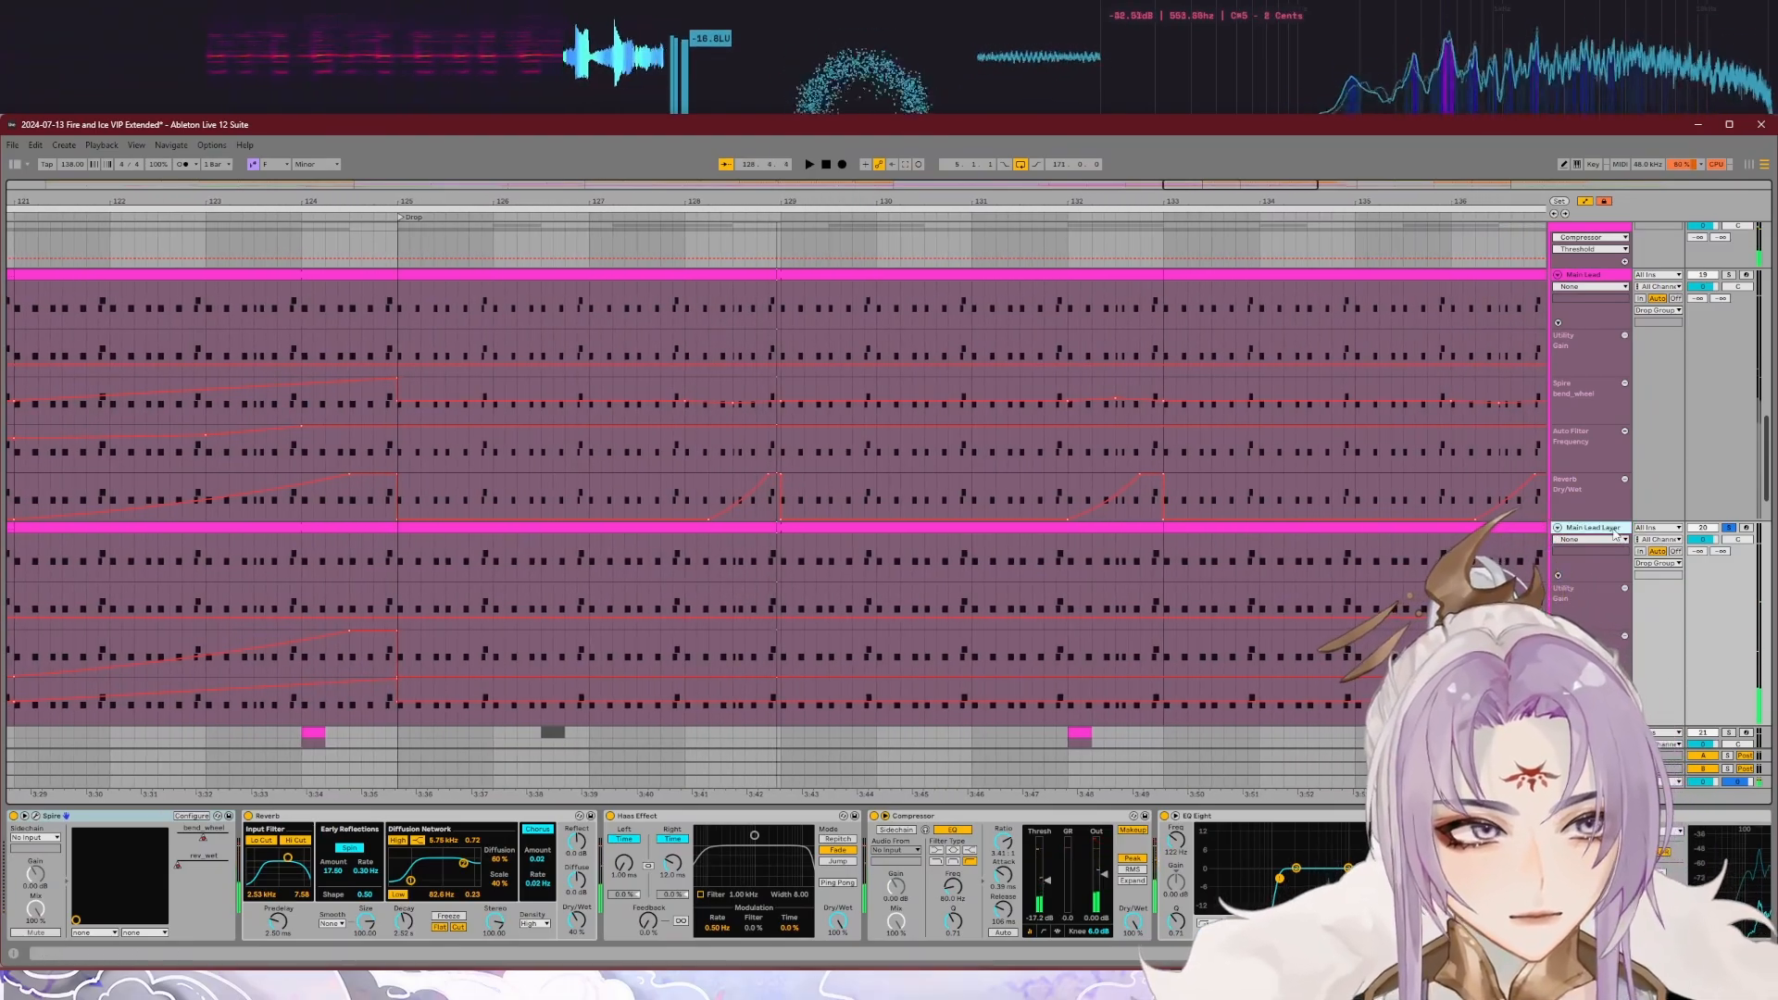
Step: Solo the Main Lead track and play it from about bar 128 in the drop
click(1728, 275)
click(704, 217)
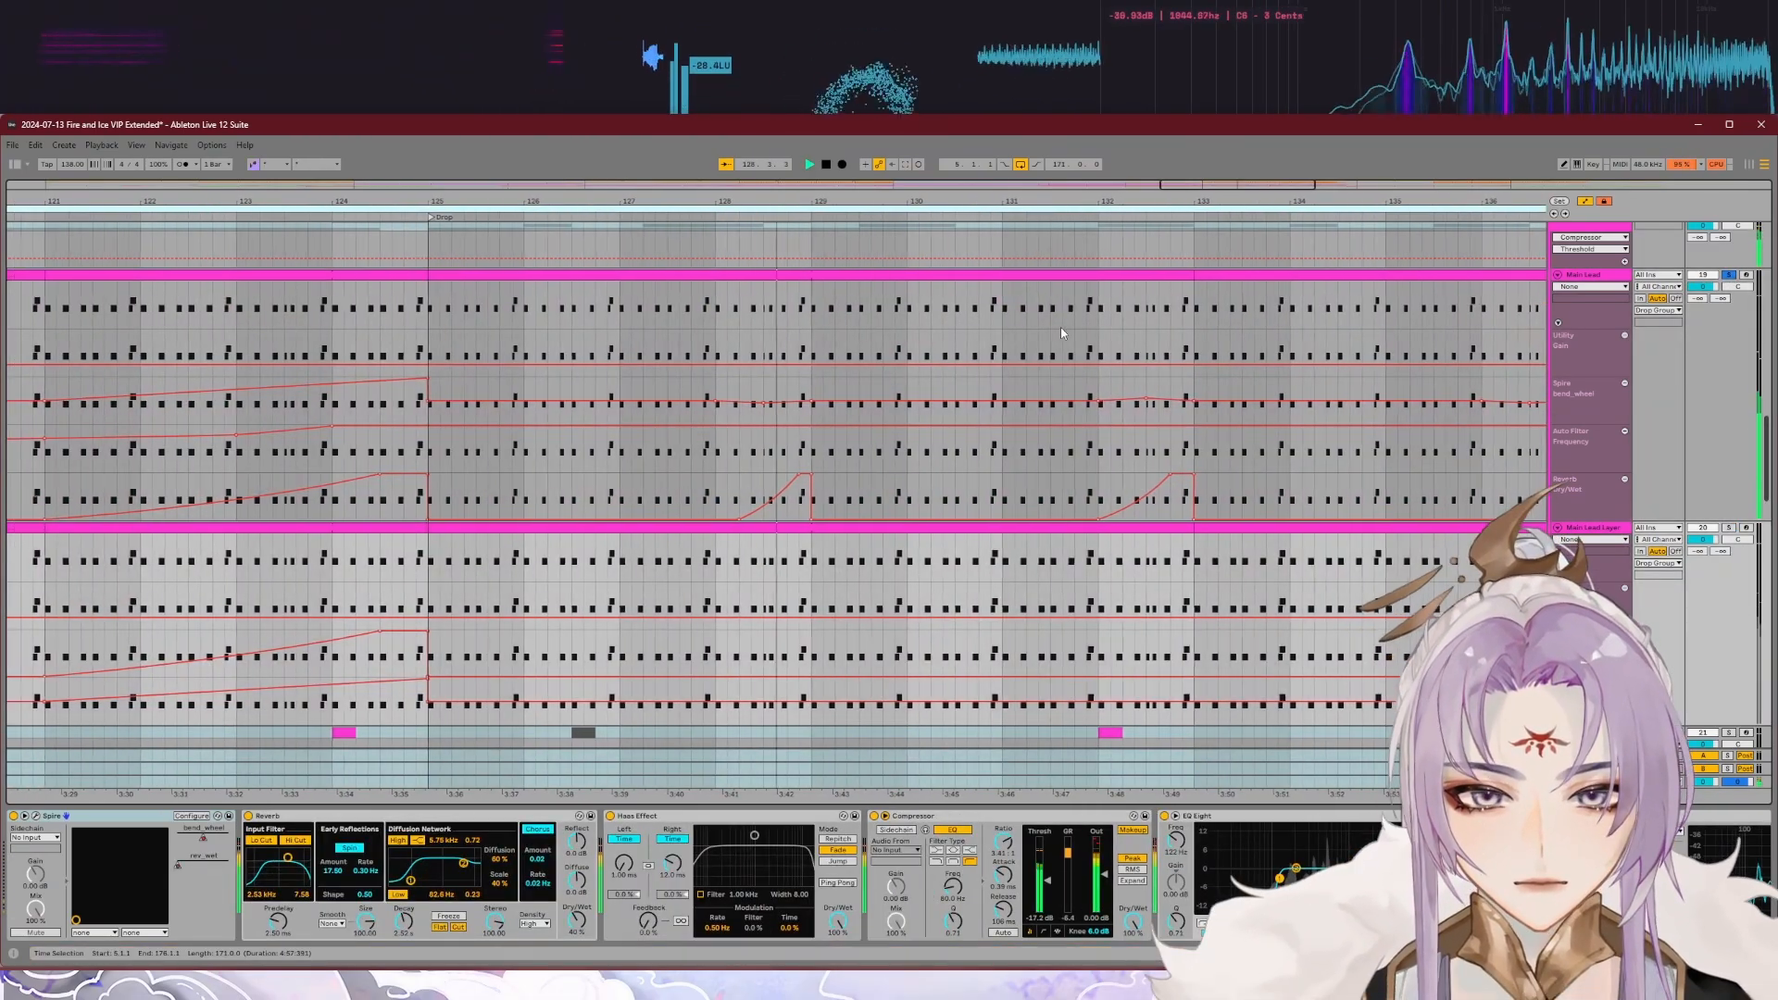
click(1727, 275)
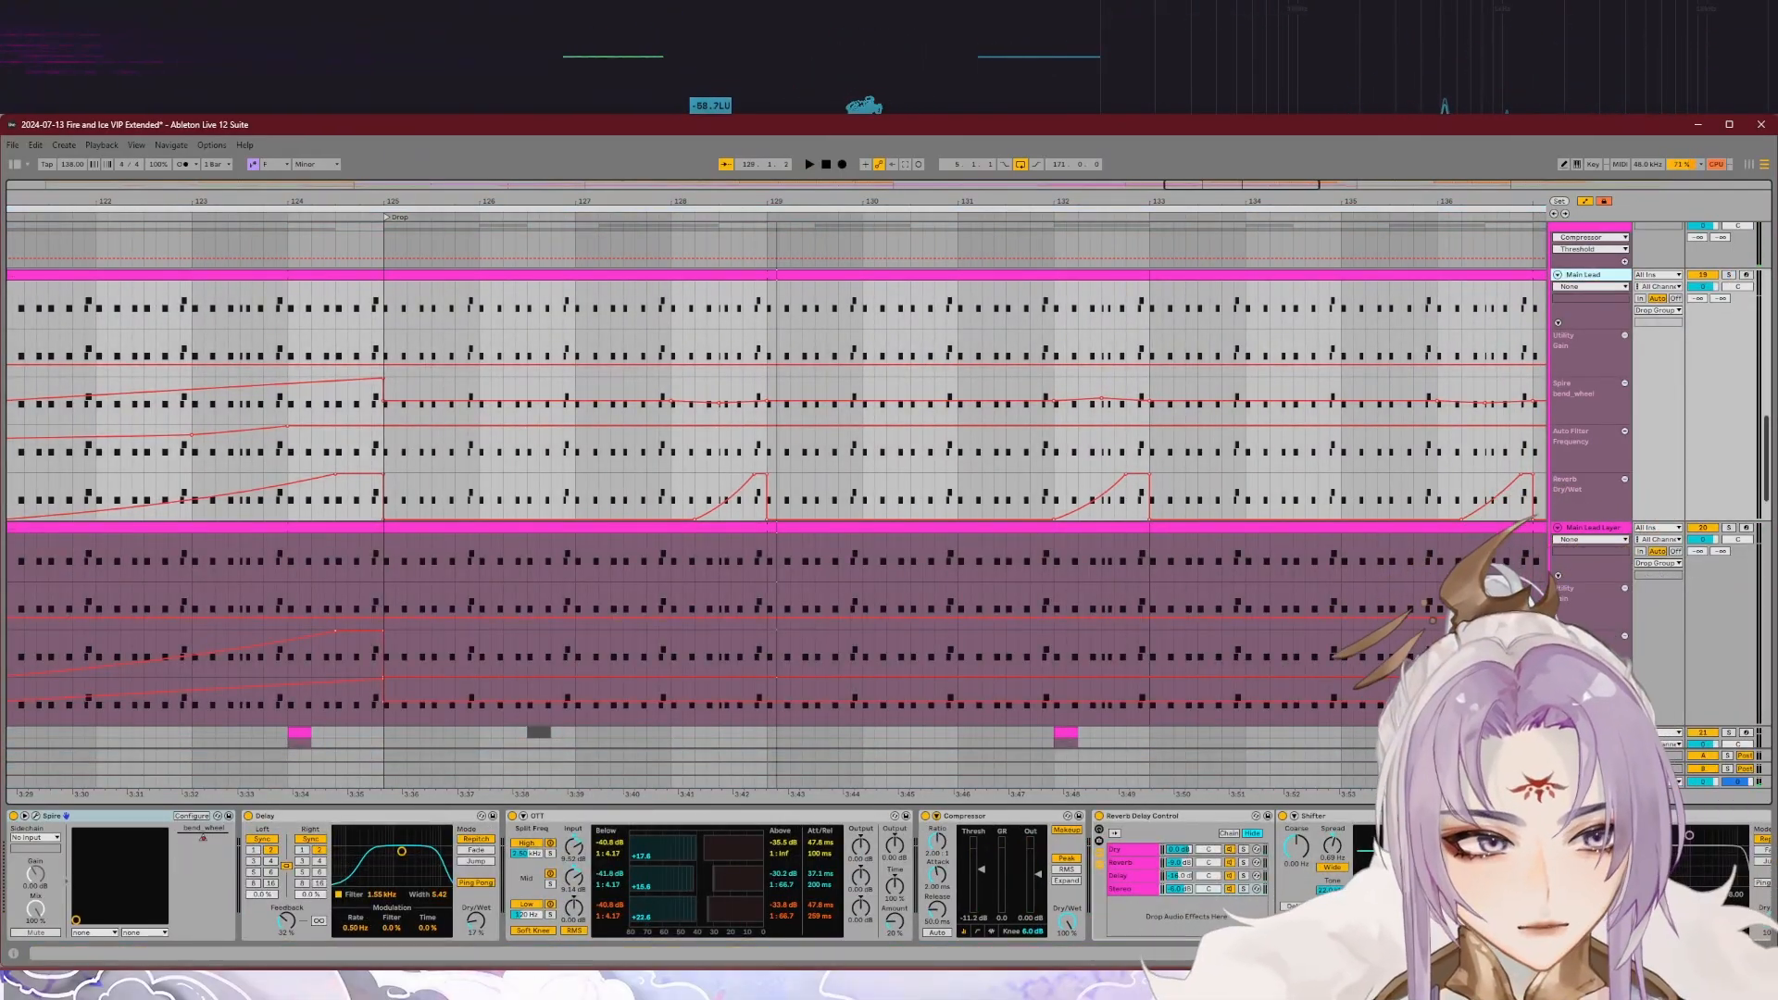
Step: Look through the Main Lead device chain up to its last effects, and show the Main Lead Layer chain for comparison
scroll(704, 875, right, 6)
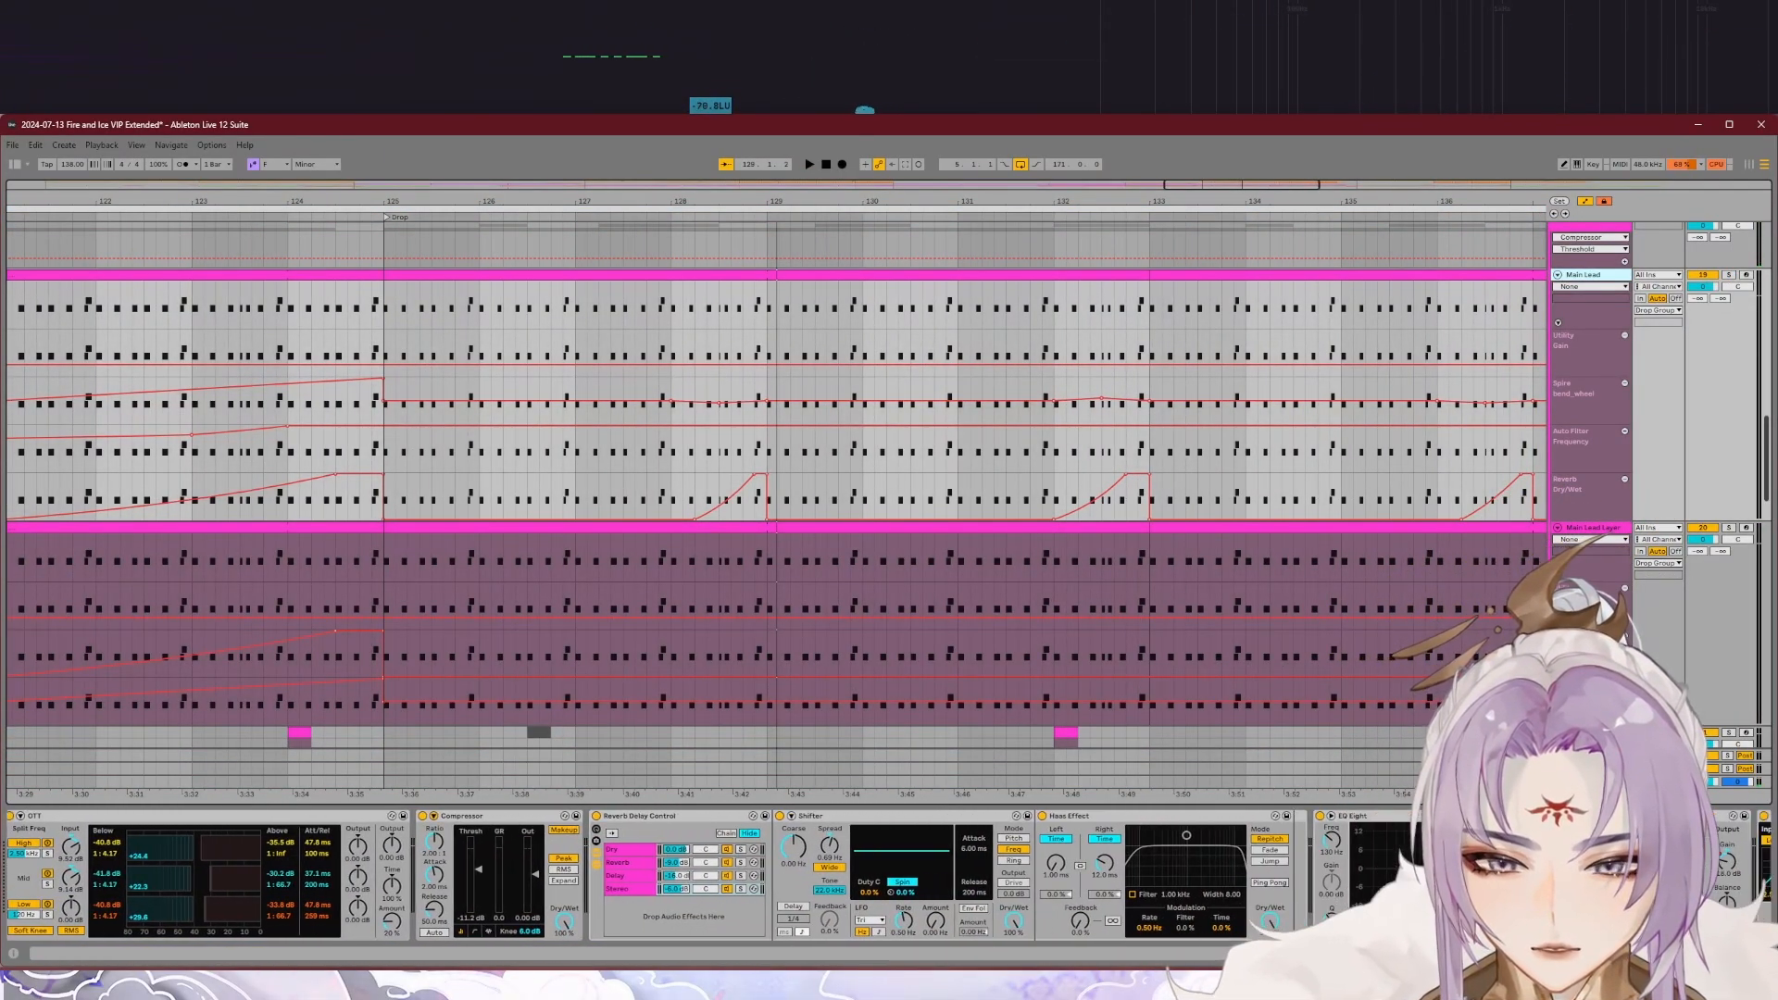
scroll(704, 875, right, 5)
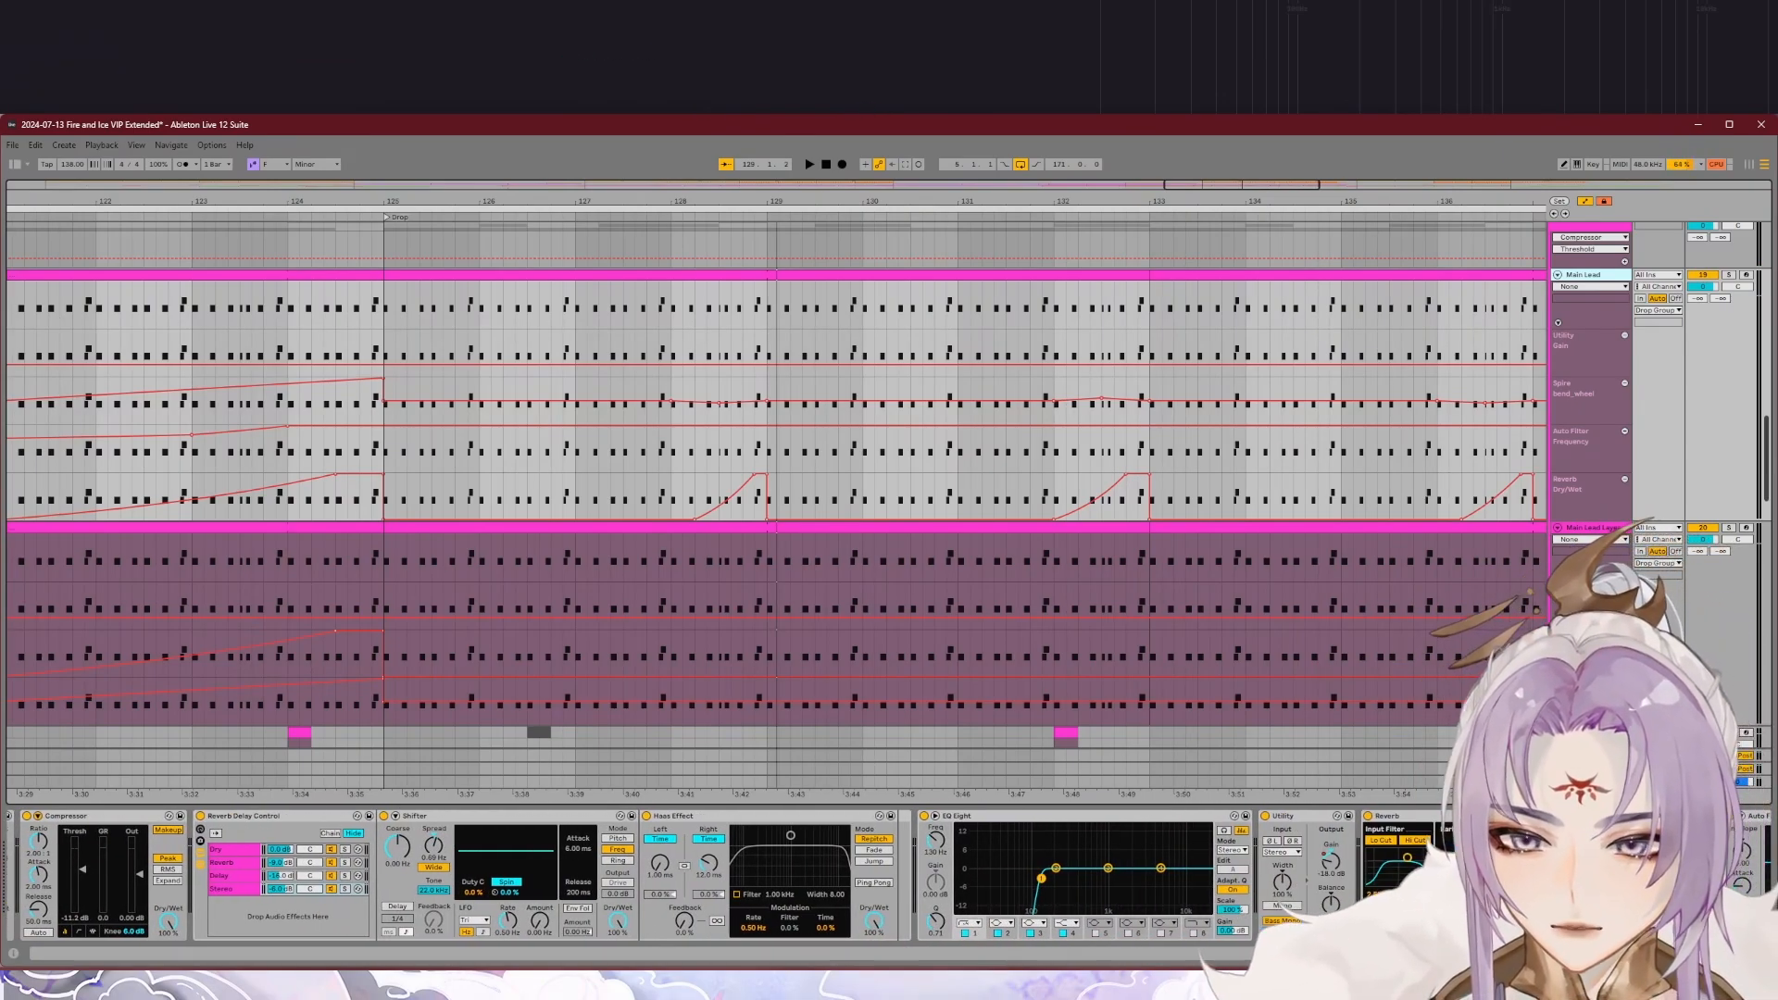
scroll(703, 875, right, 6)
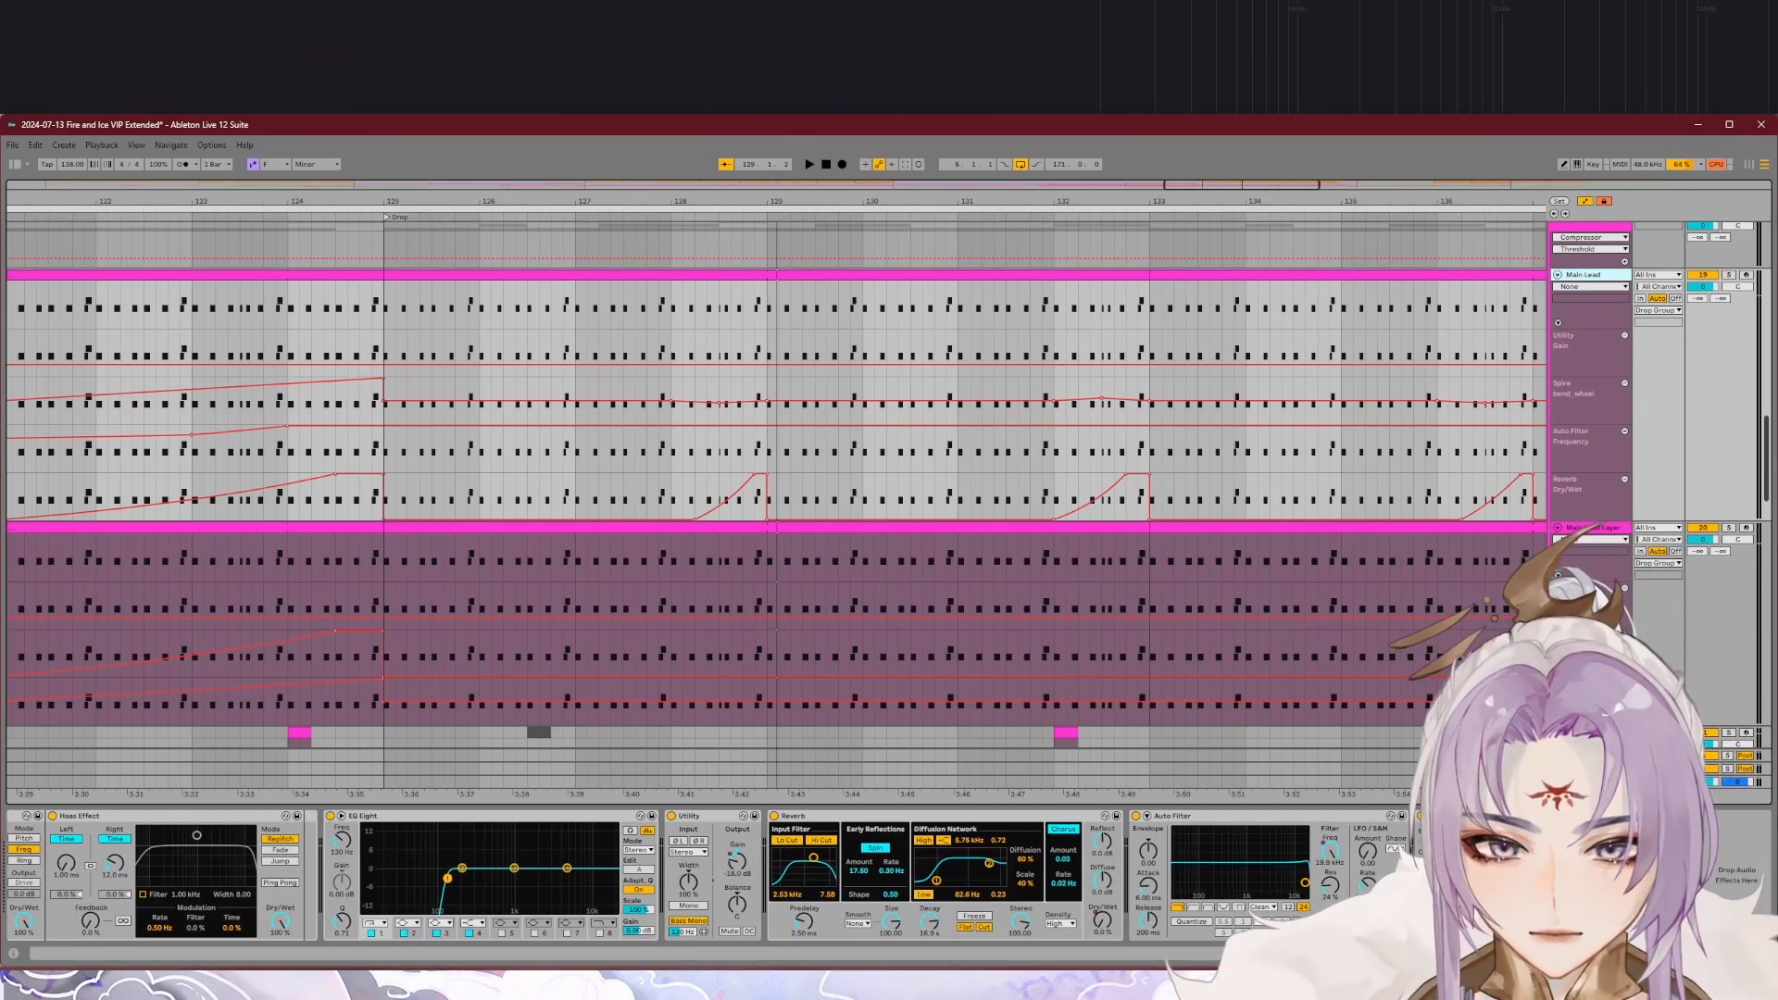
scroll(704, 875, left, 12)
click(1527, 527)
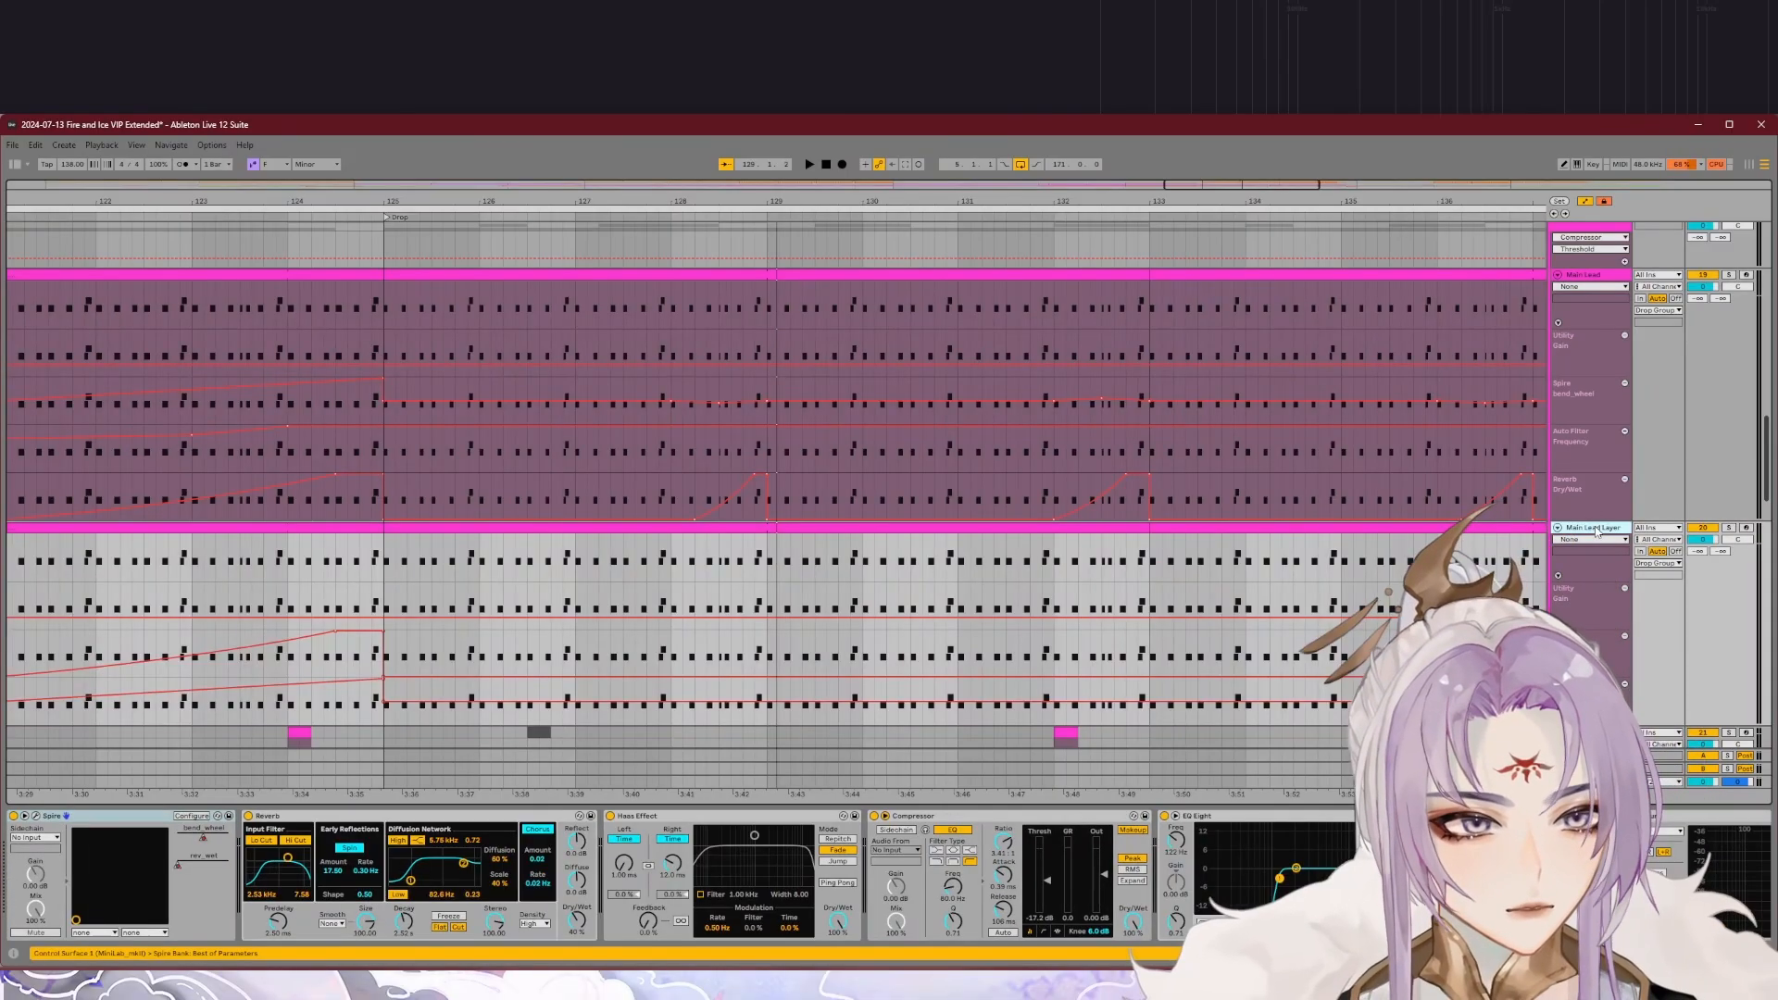
Step: Solo the synth stab track below Main Lead Layer and play it from about bar 132
scroll(1527, 527, down, 5)
drag(1764, 533, 1765, 543)
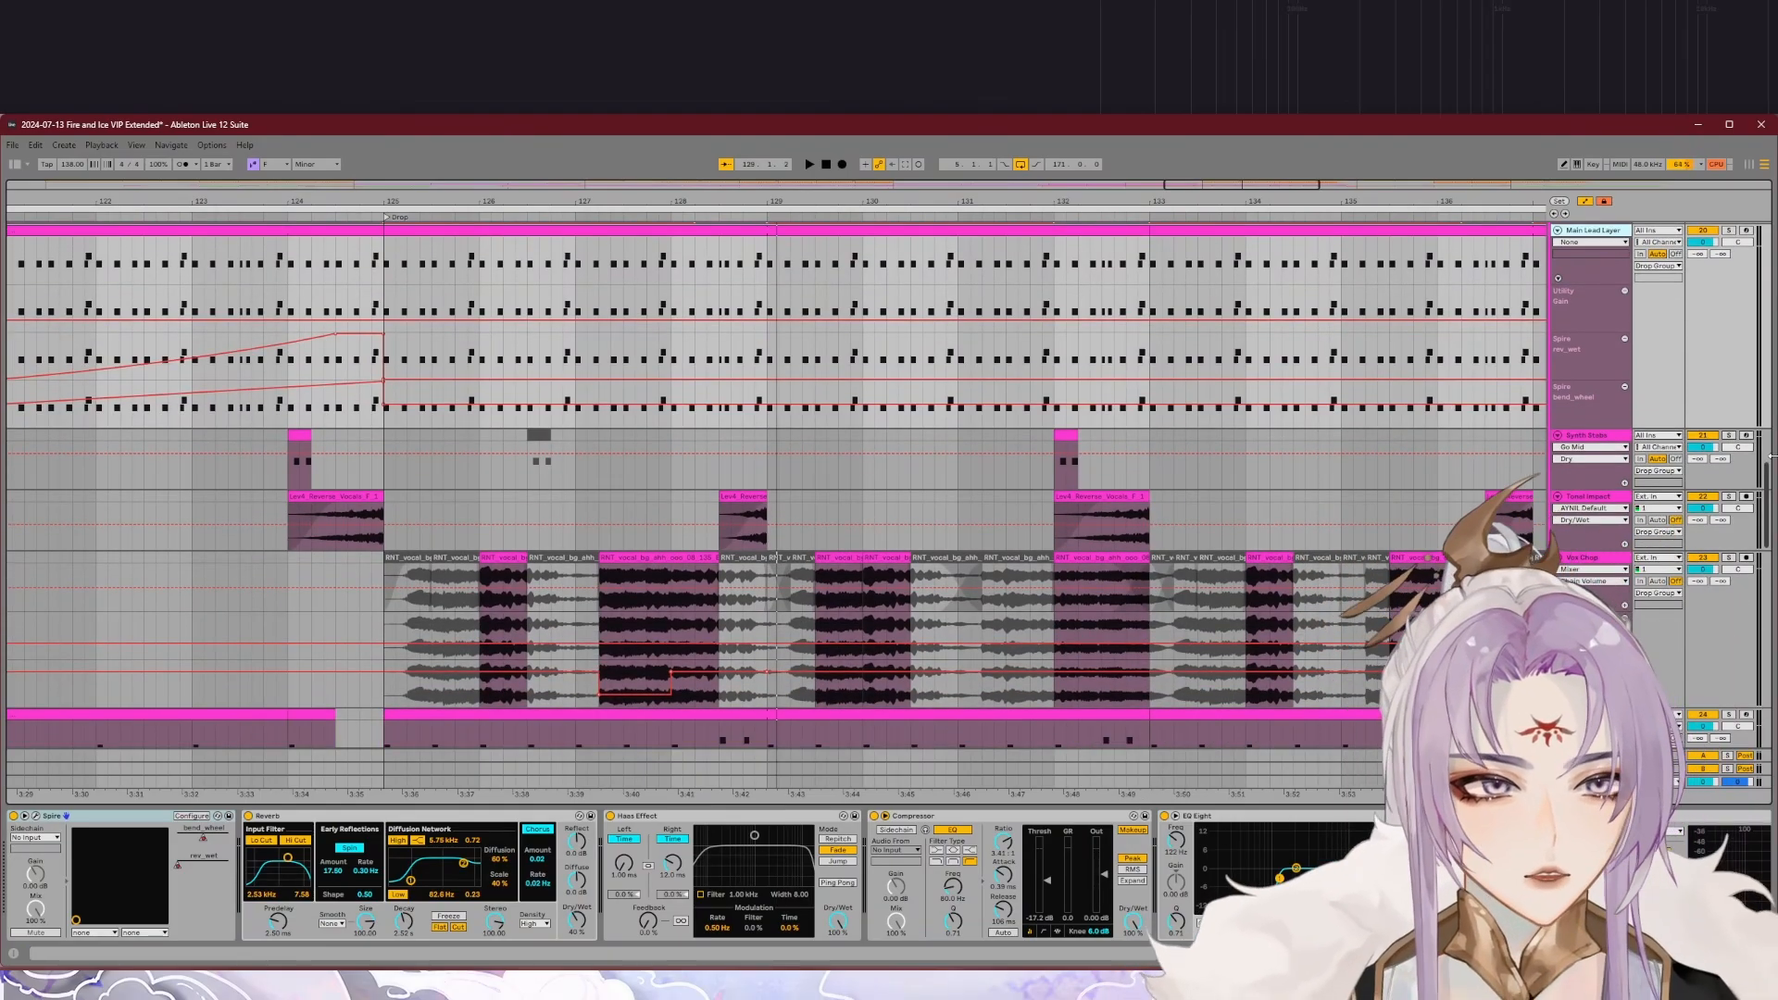
drag(1771, 500, 1769, 477)
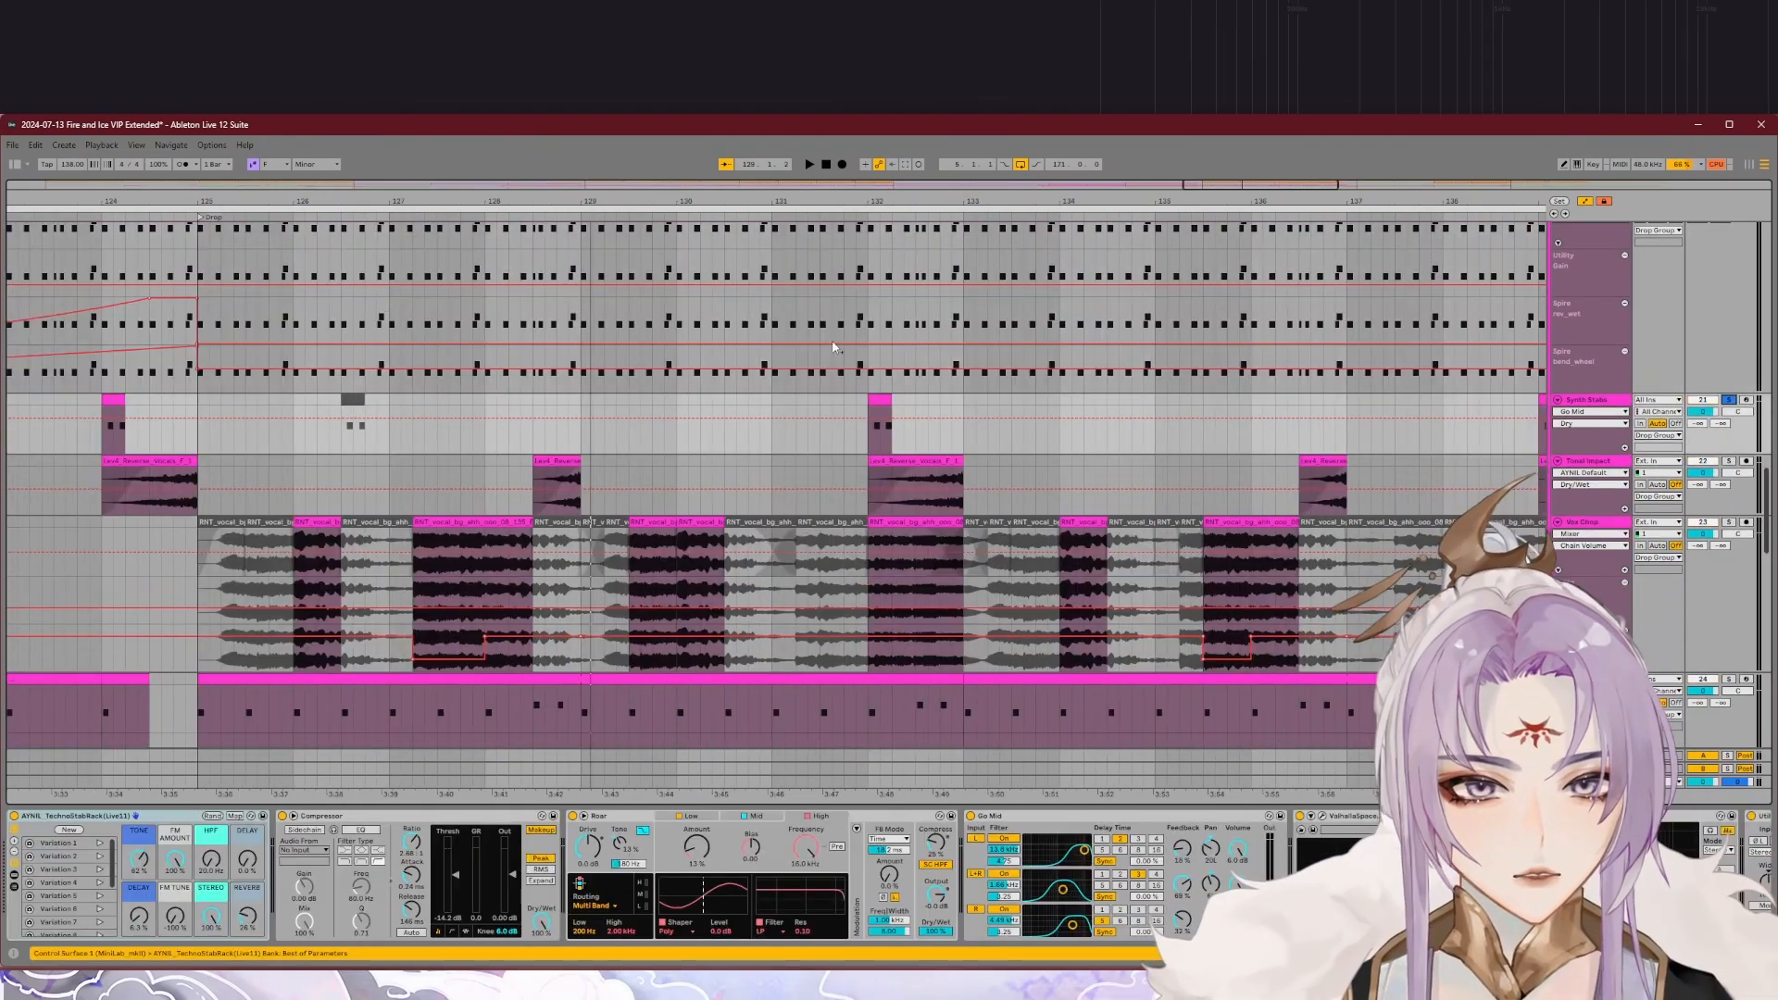
click(862, 219)
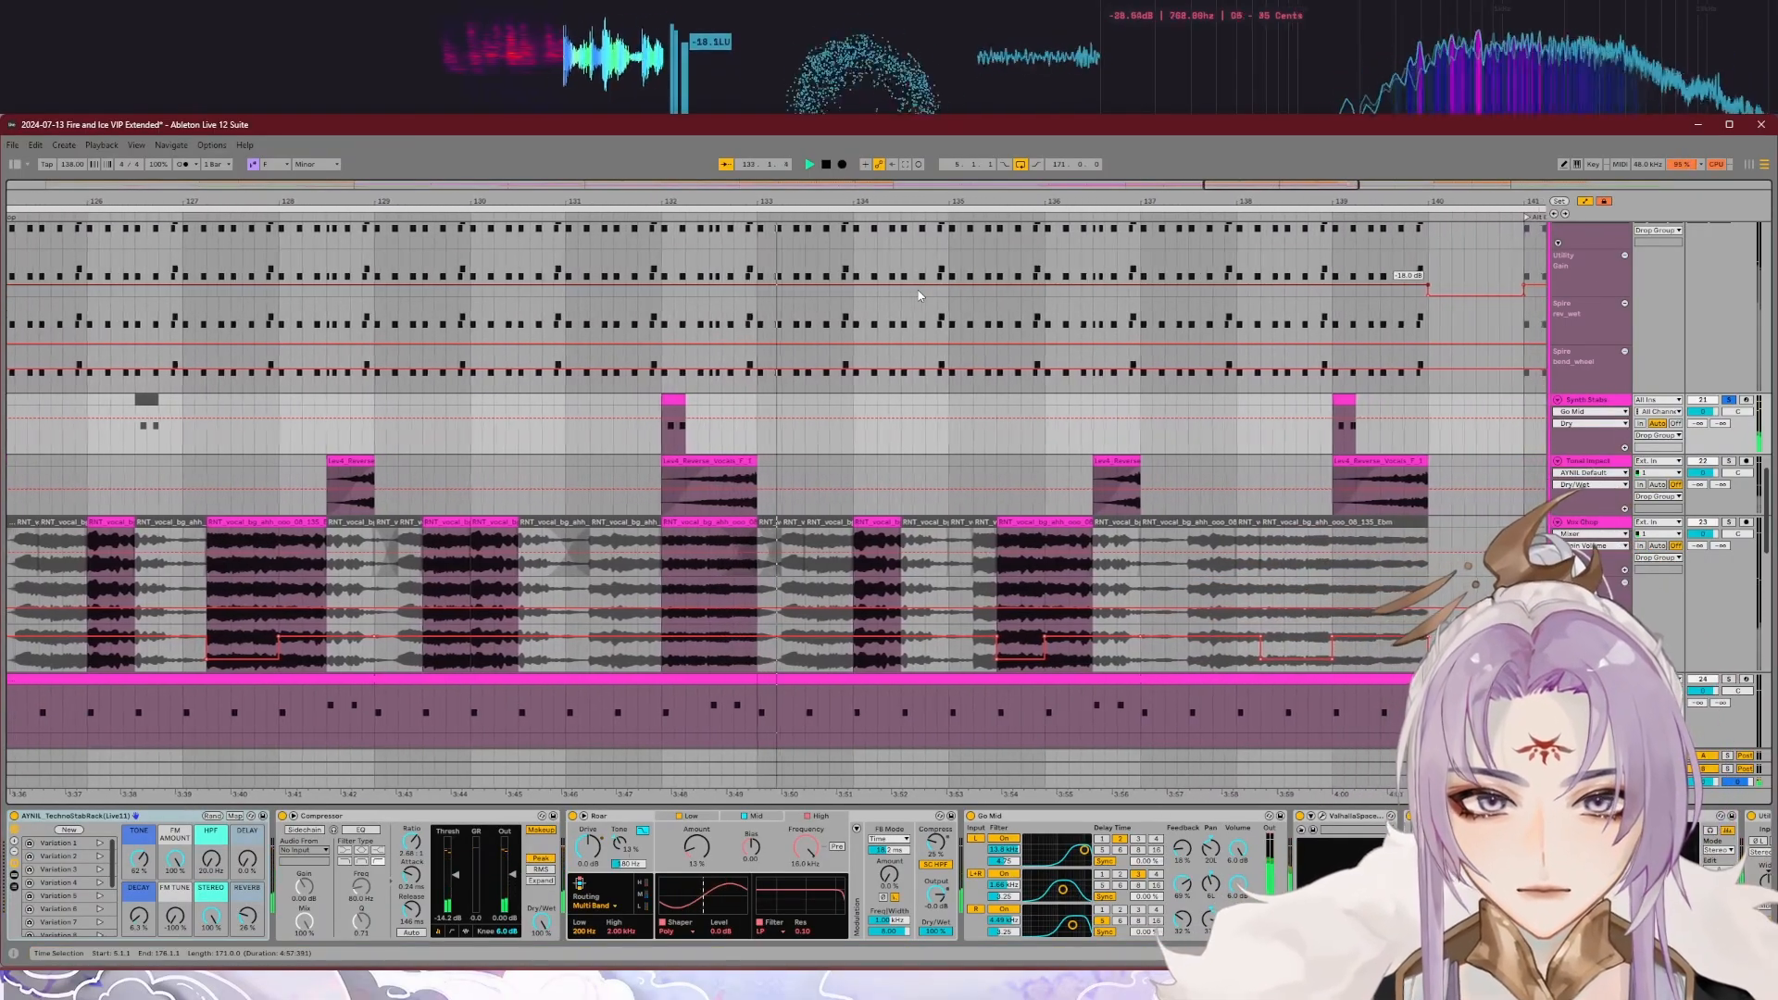
scroll(919, 295, down, 5)
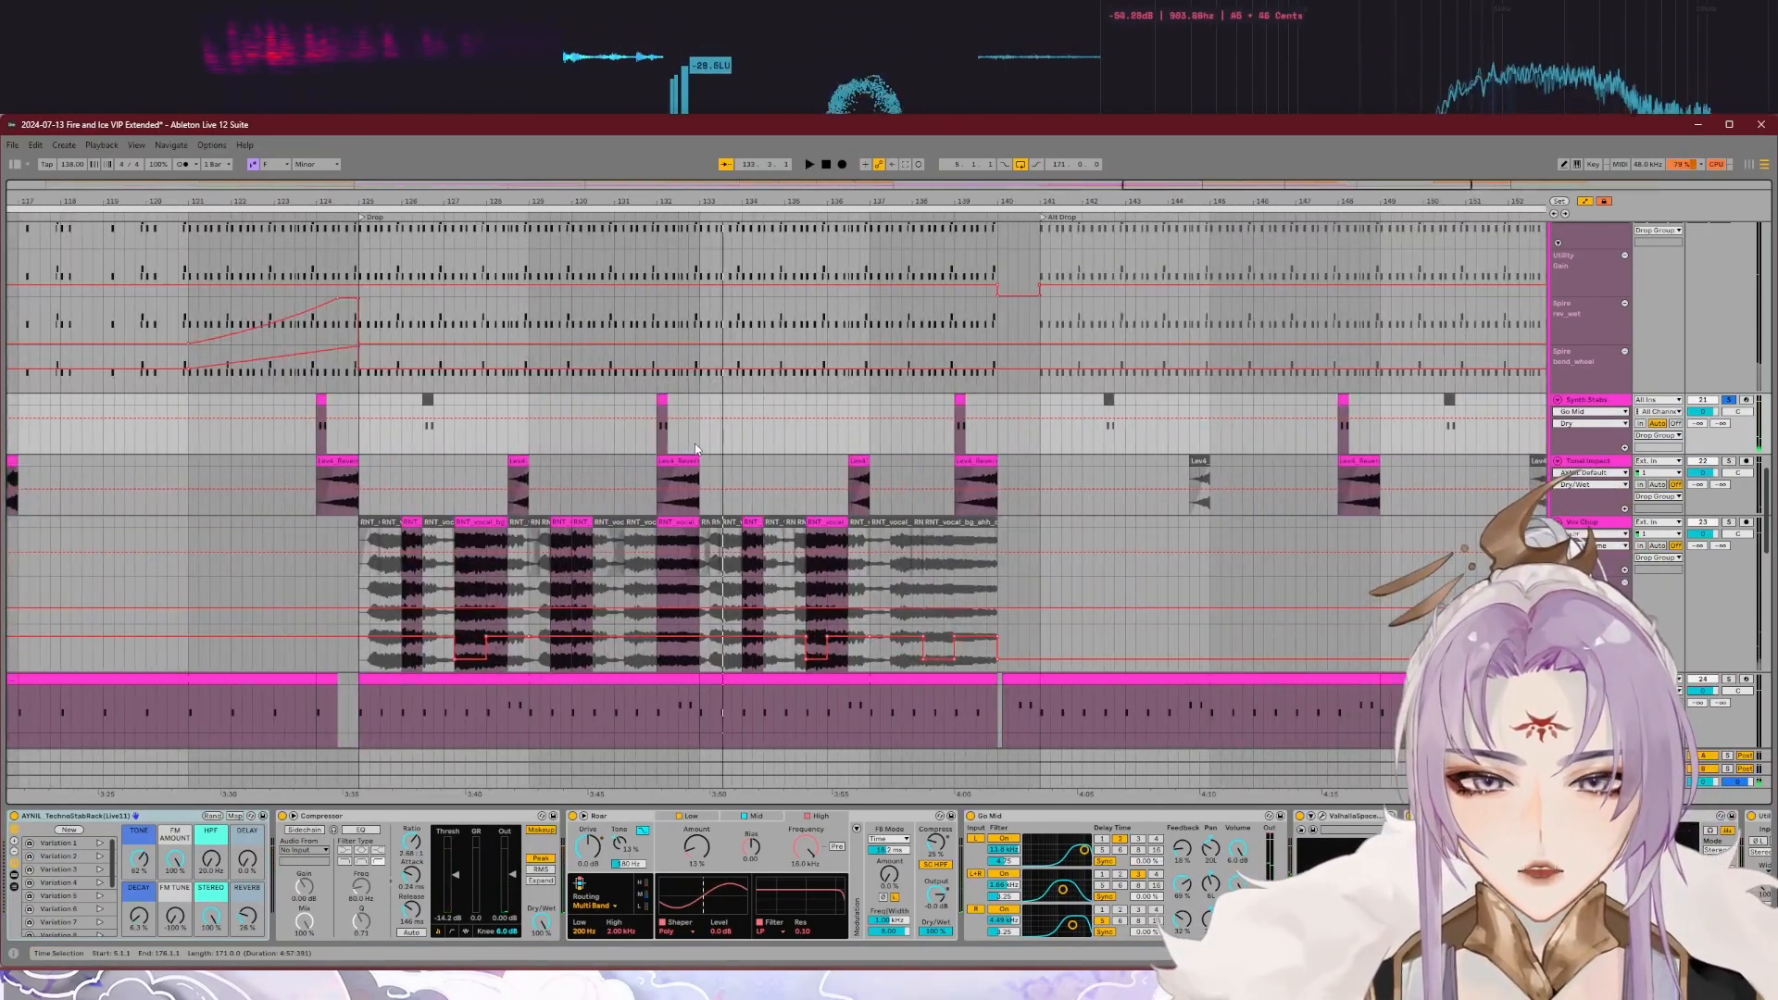
Step: Play the soloed leads together with the synth stabs in the drop, and show the stab track's device chain
scroll(847, 437, up, 3)
scroll(854, 435, down, 5)
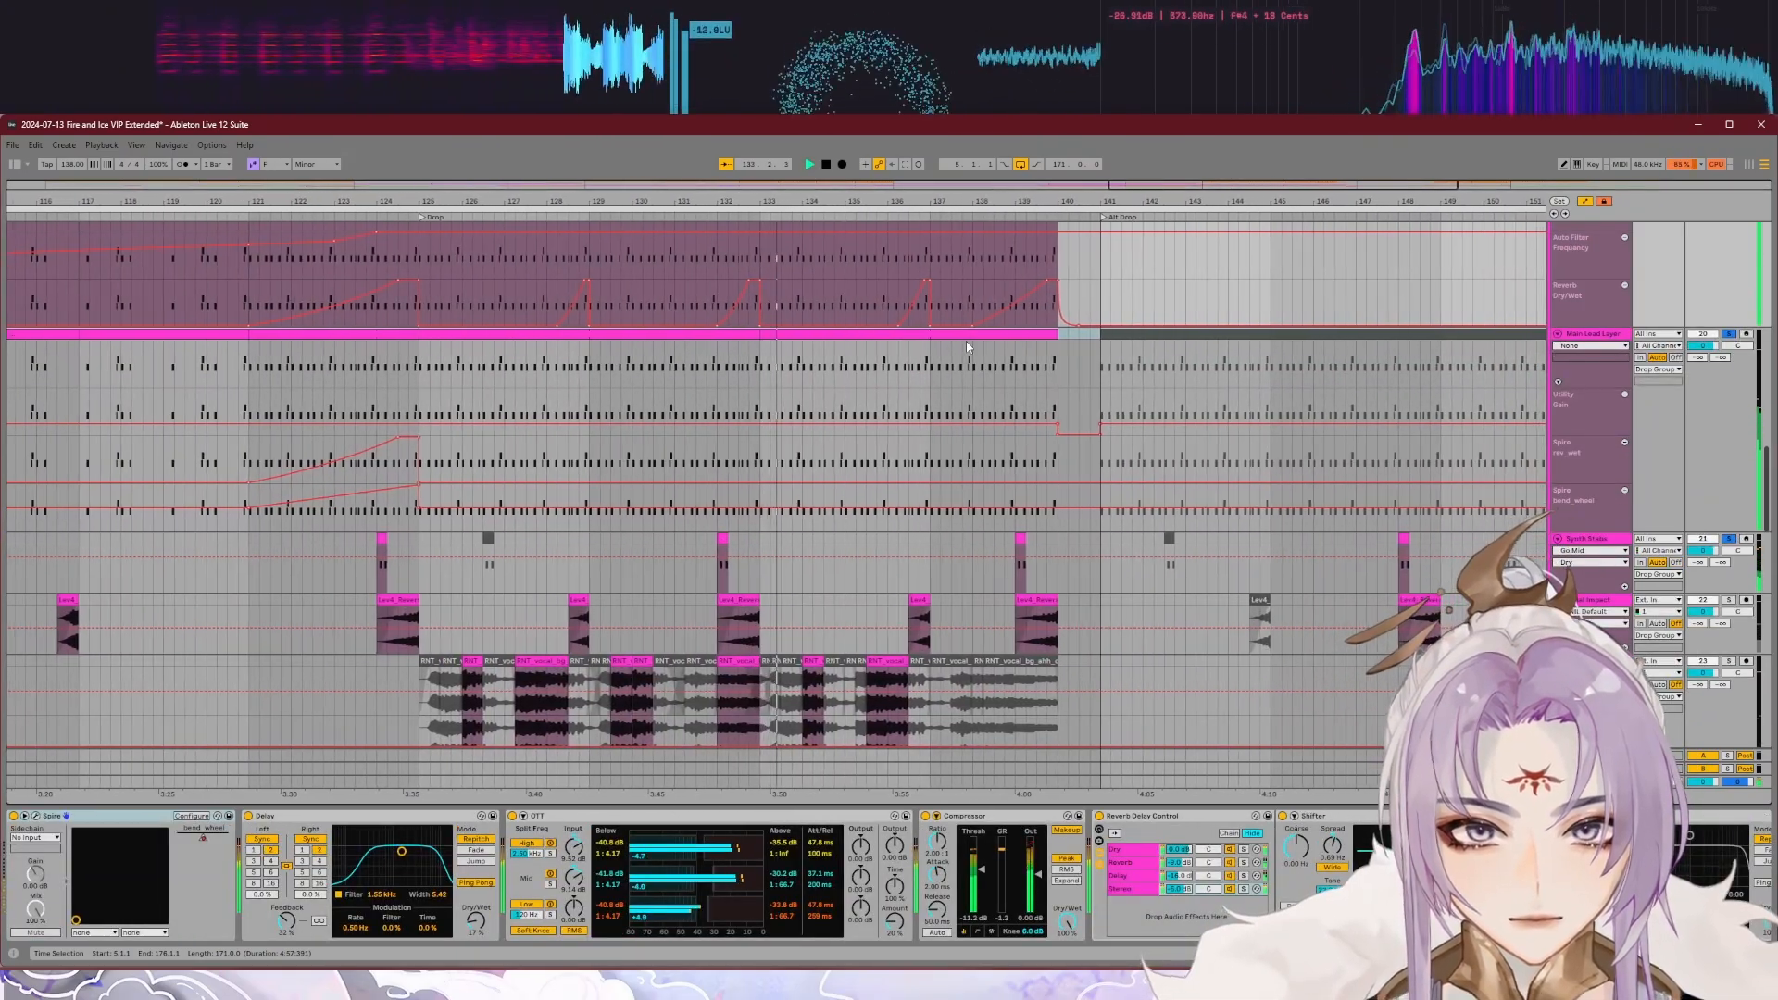
click(666, 576)
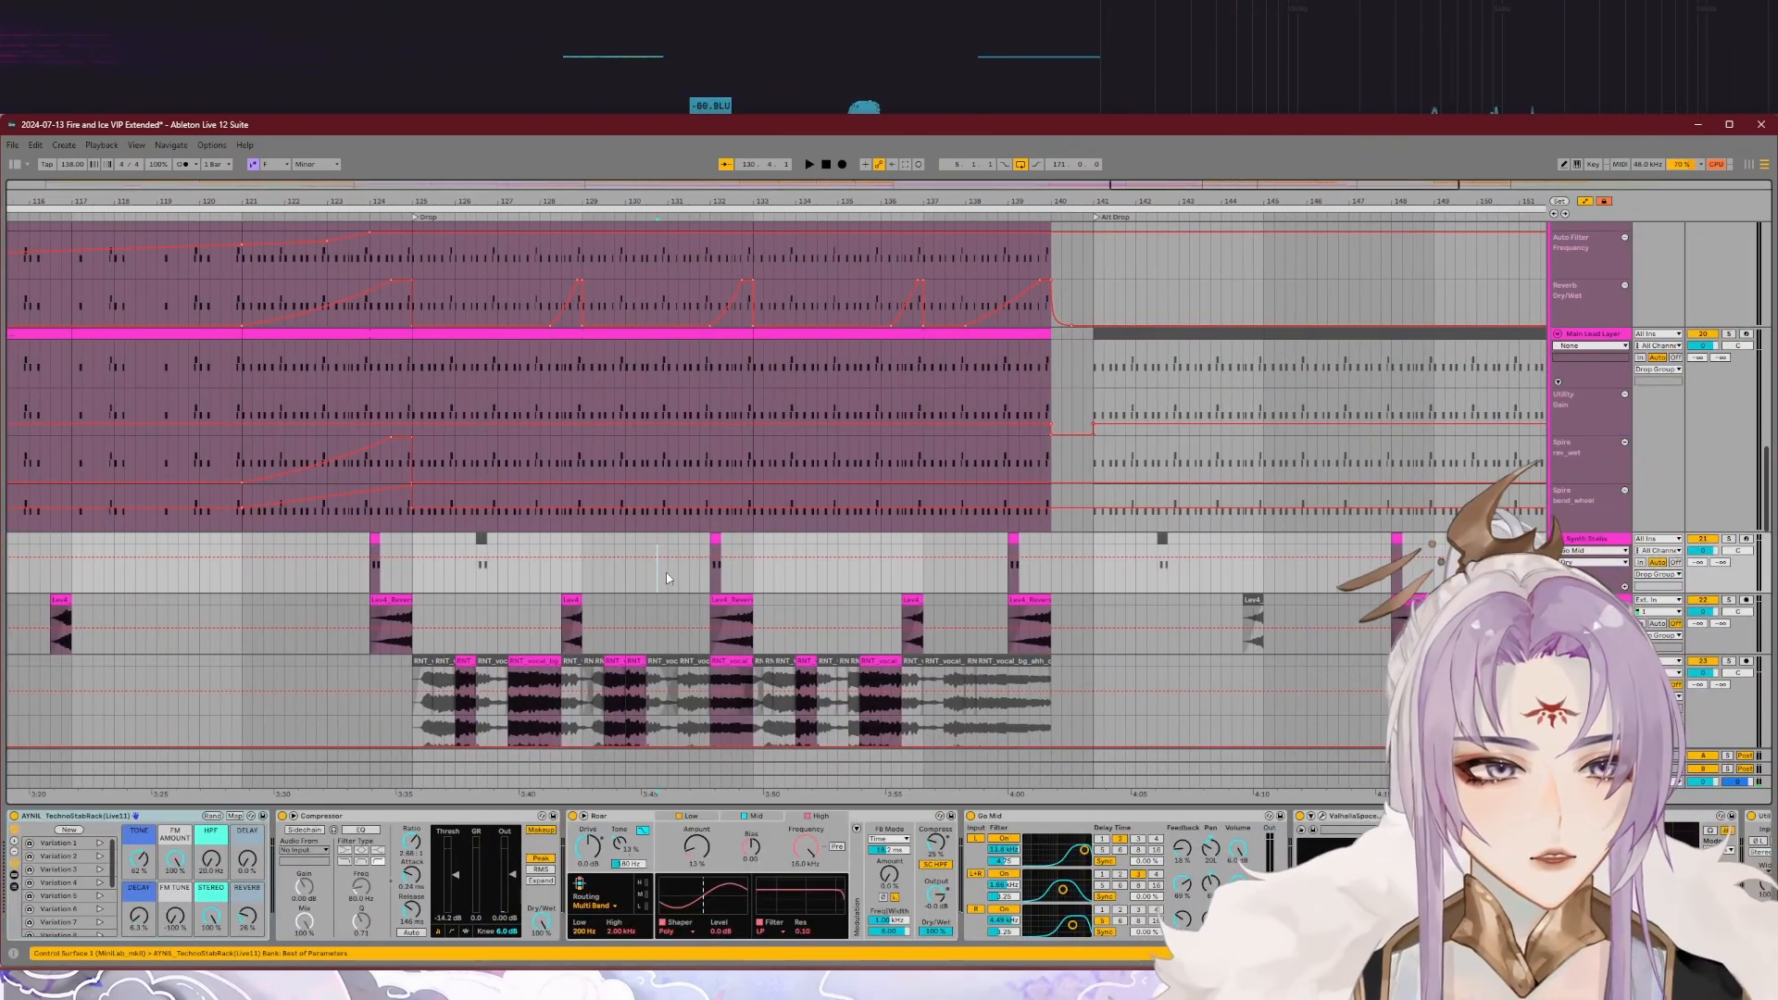
Step: Solo the Tonal Impact track and play its reverse clips in the drop, including the one at about bar 132
scroll(667, 579, down, 3)
scroll(1423, 549, down, 1)
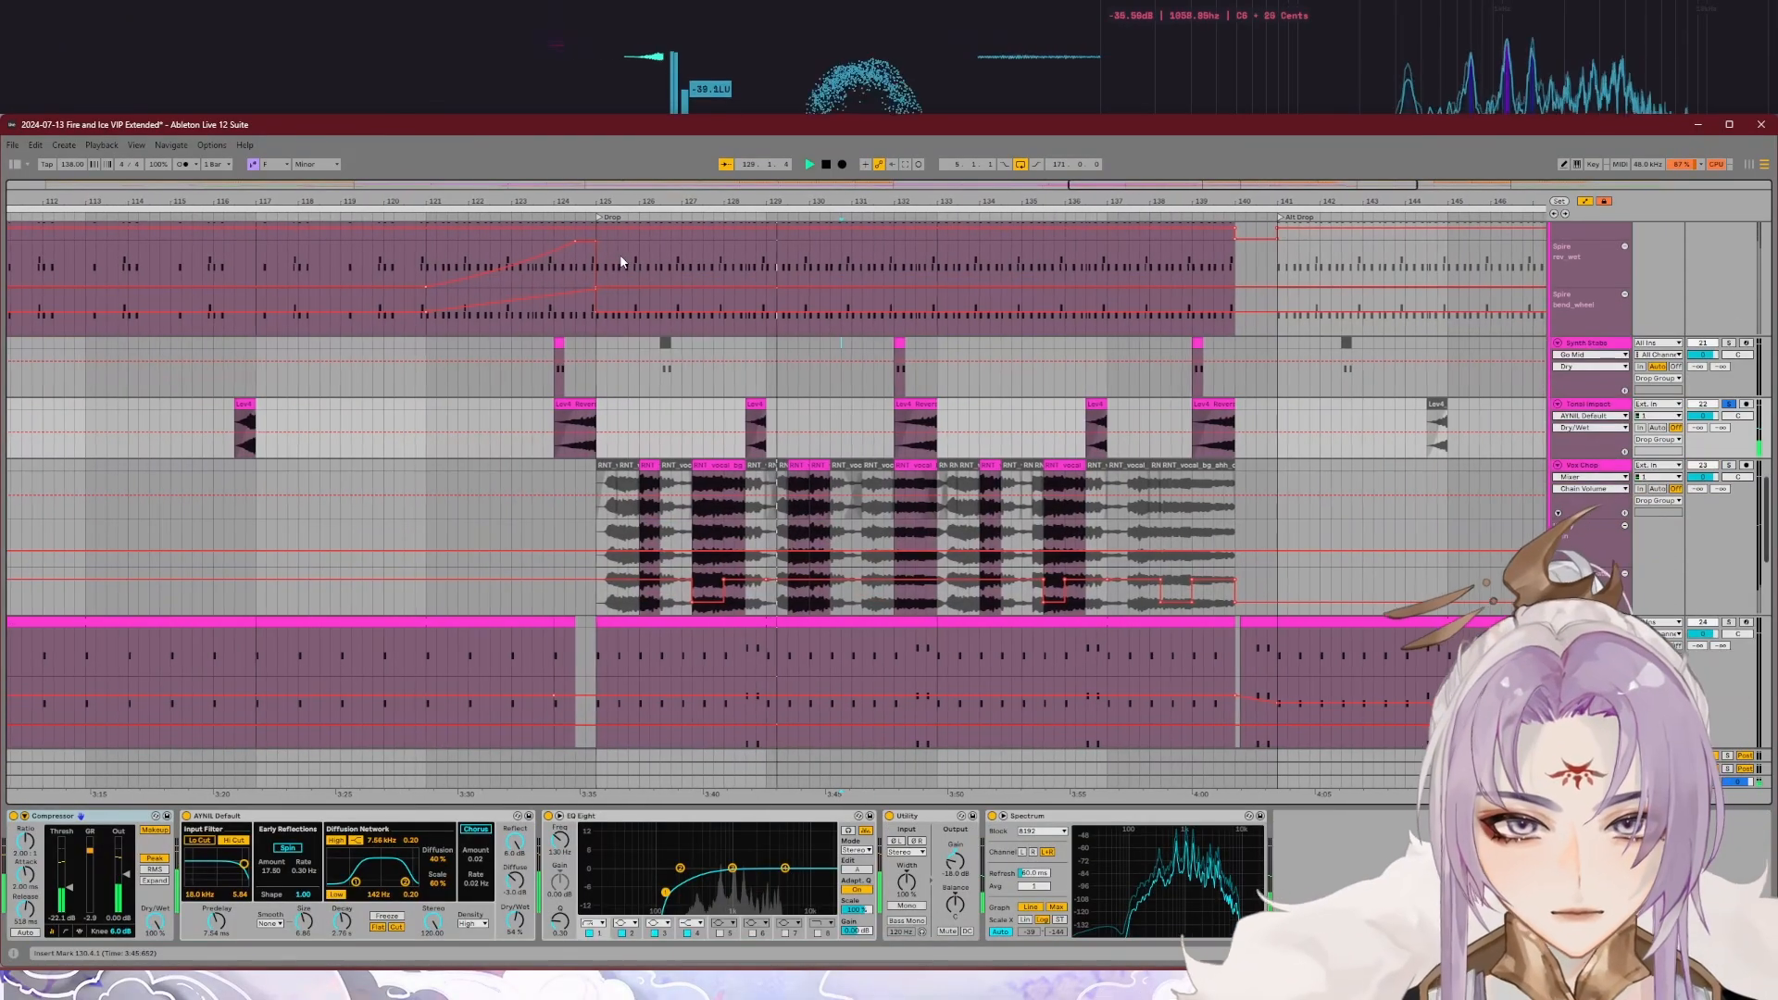
key(space)
scroll(791, 423, down, 3)
scroll(792, 423, up, 3)
scroll(790, 419, up, 3)
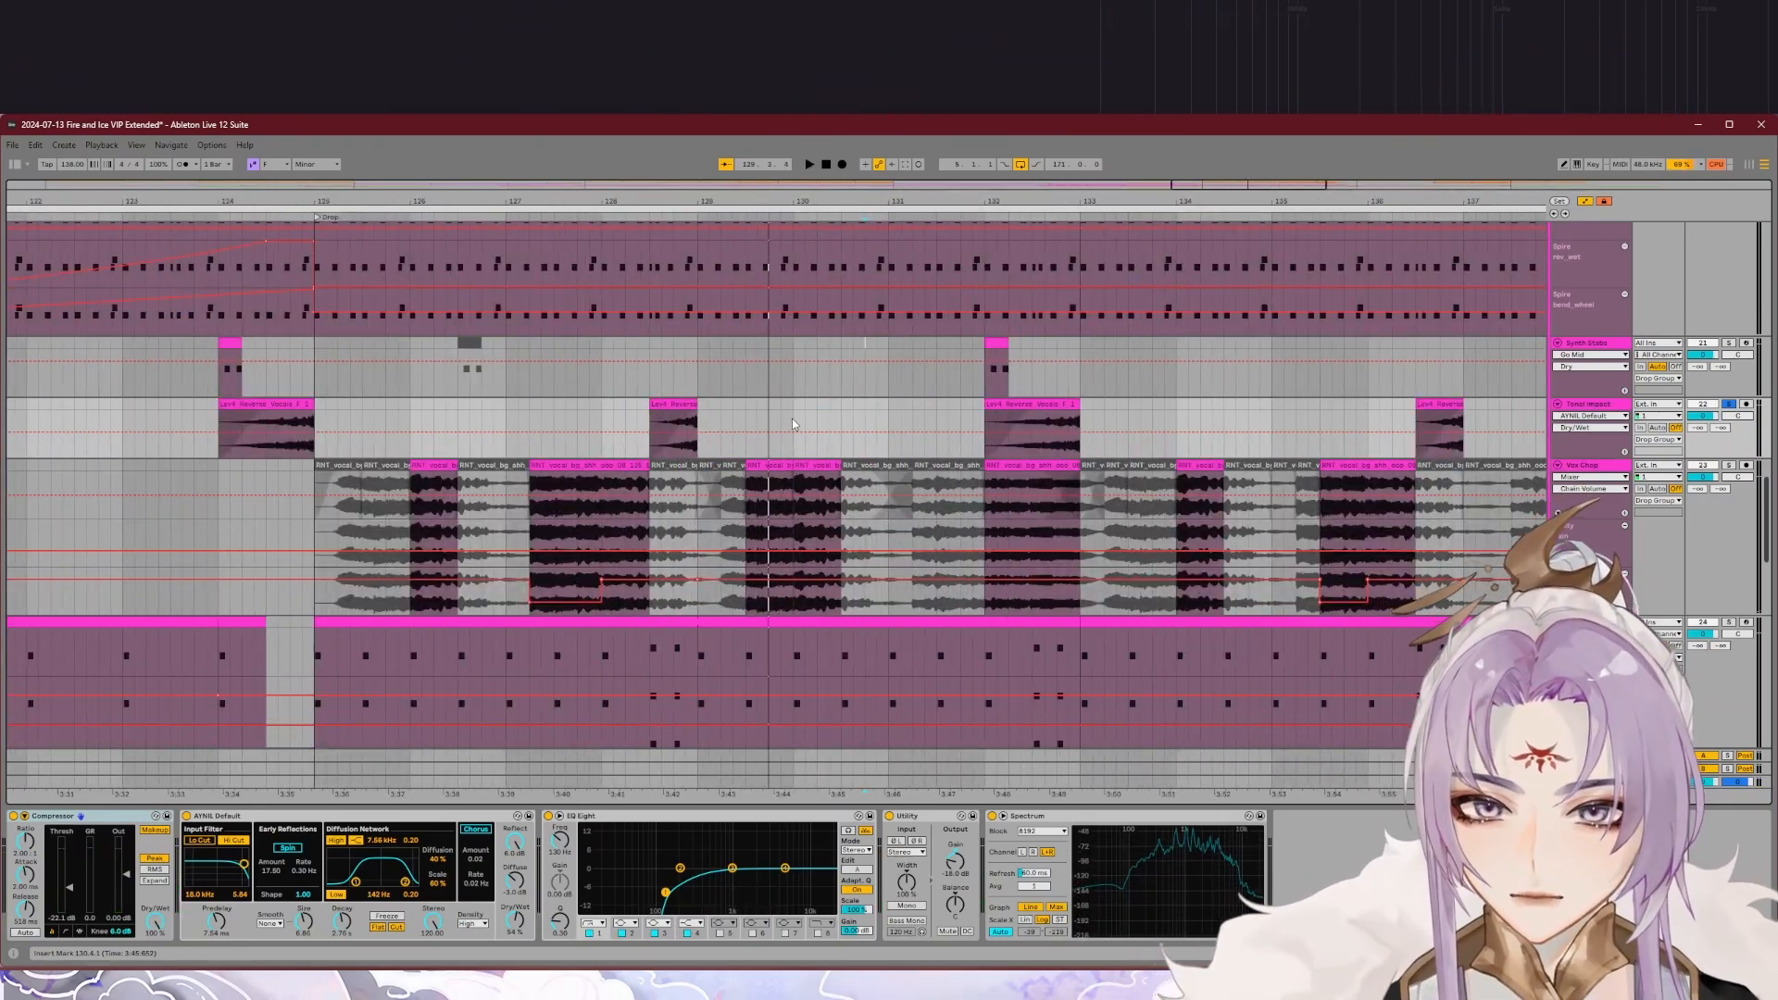
click(974, 215)
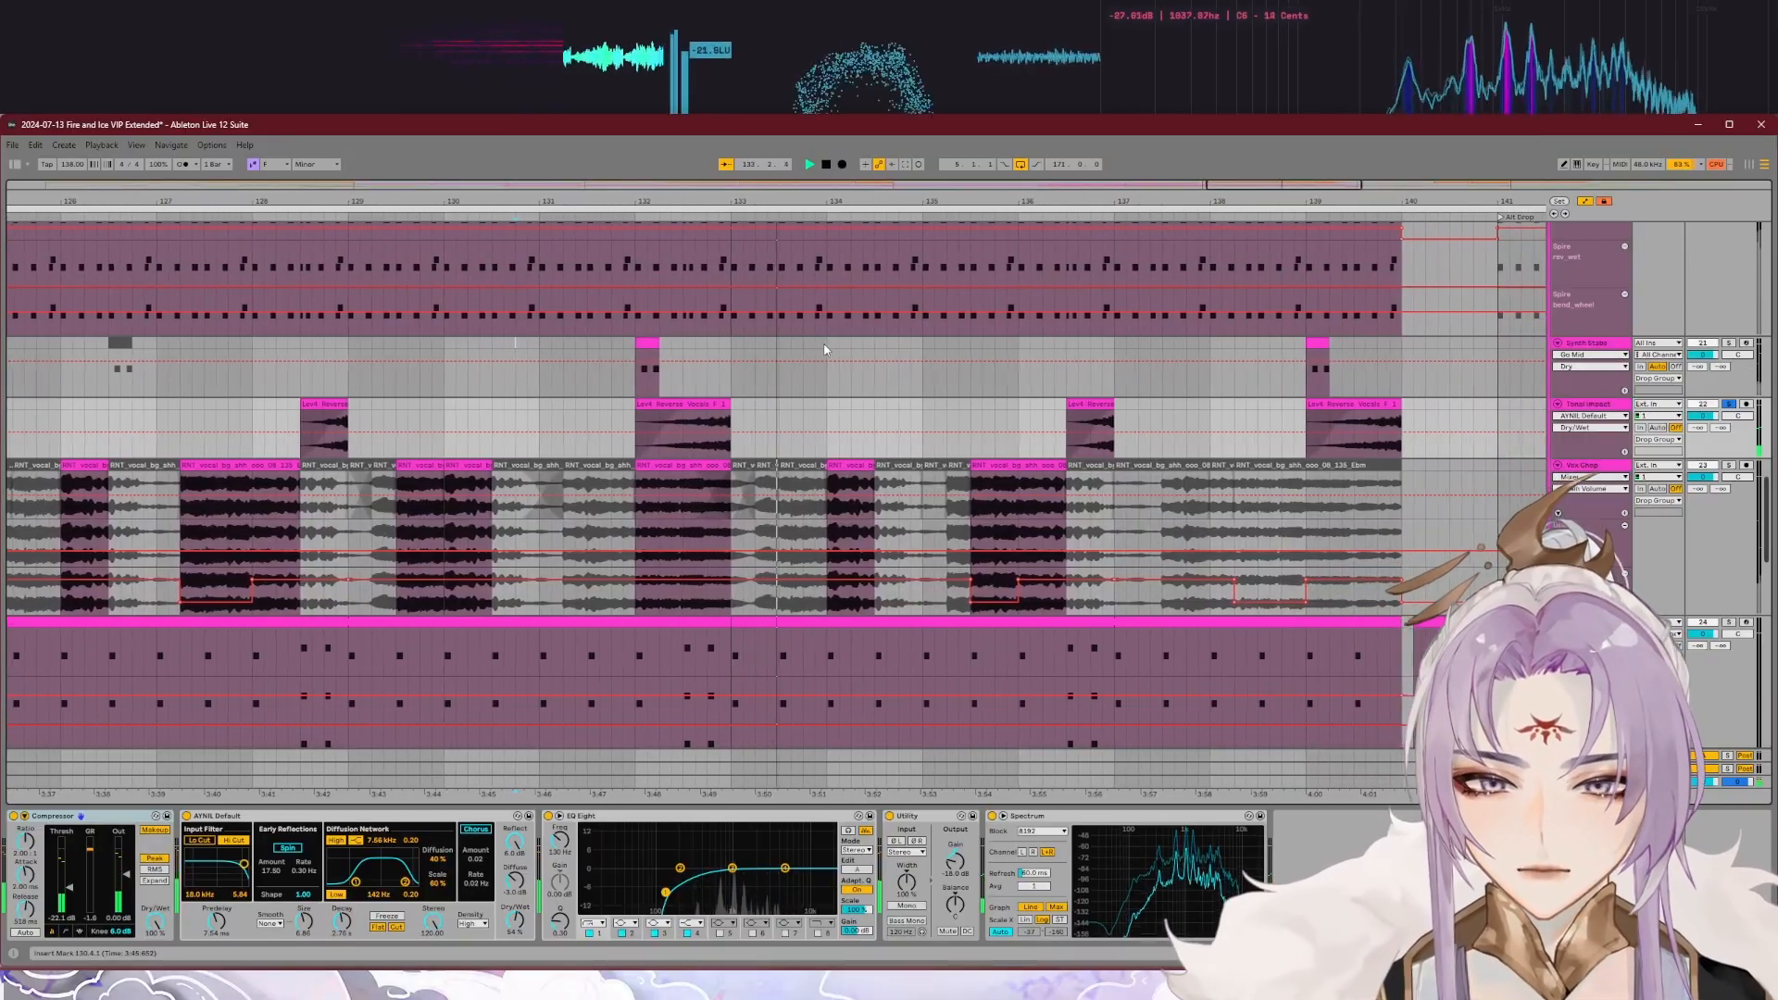
key(space)
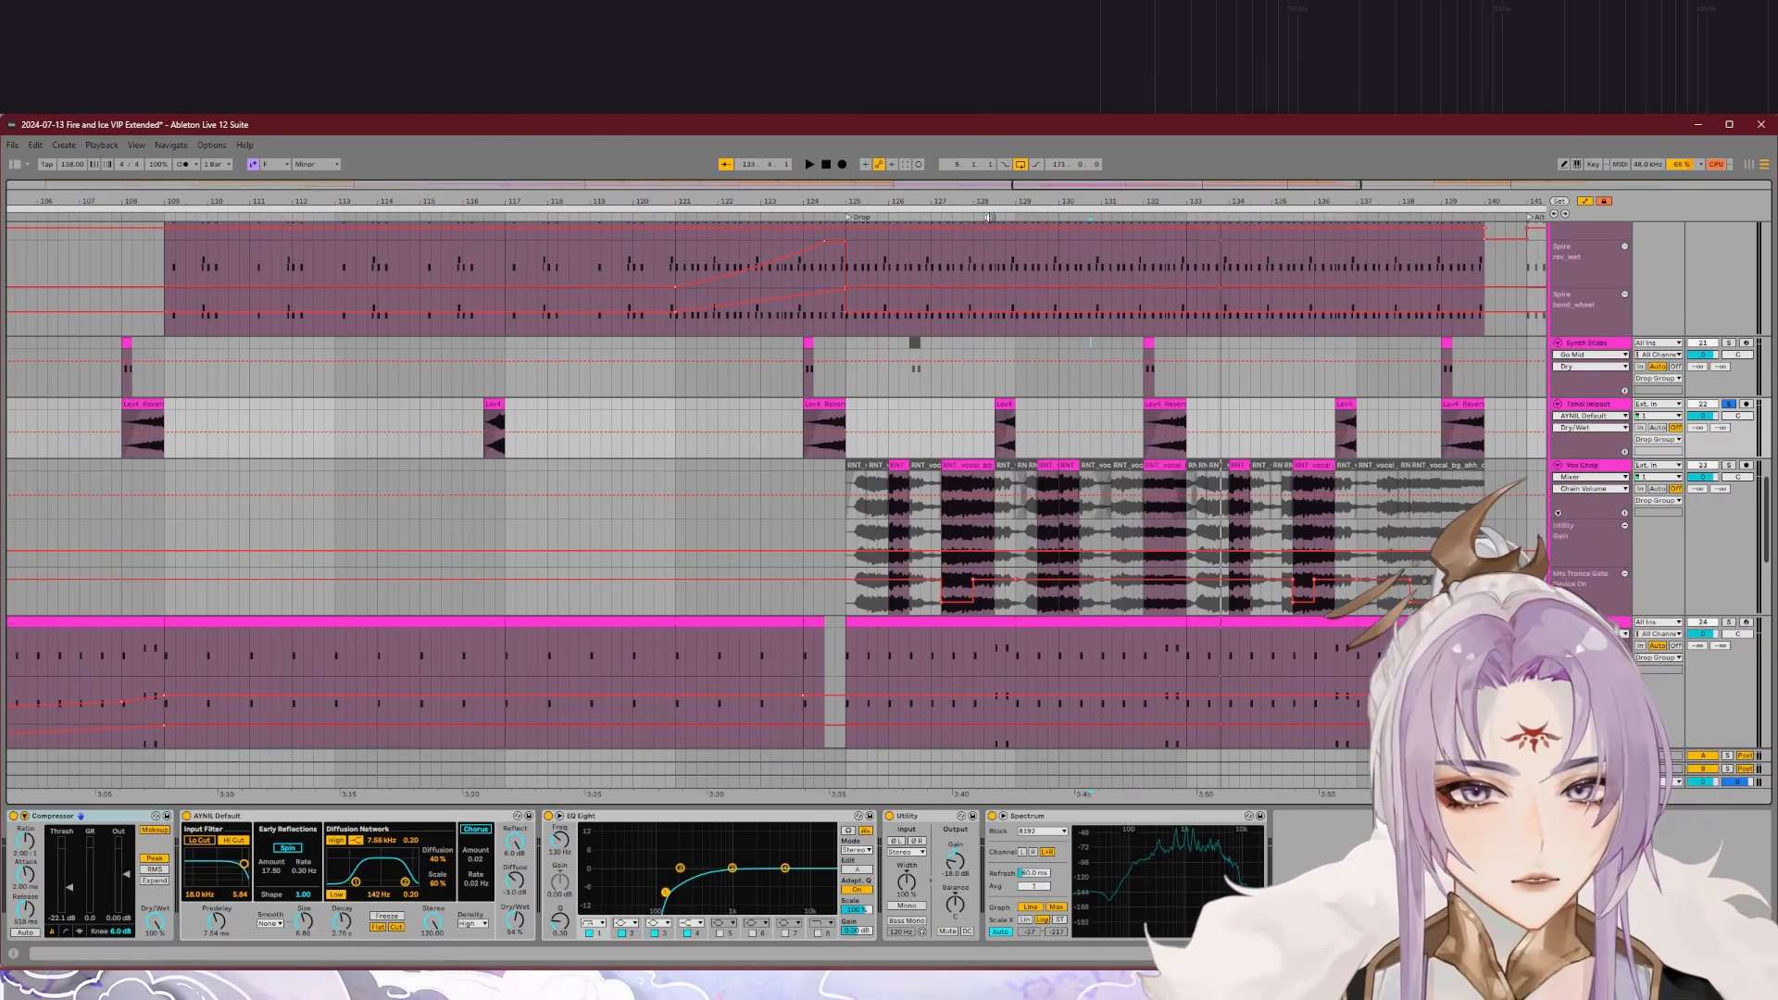
Step: Solo the Vox Chop track, inspect its Trance Gate plug-in, and play the chops from the start of the drop
click(1739, 475)
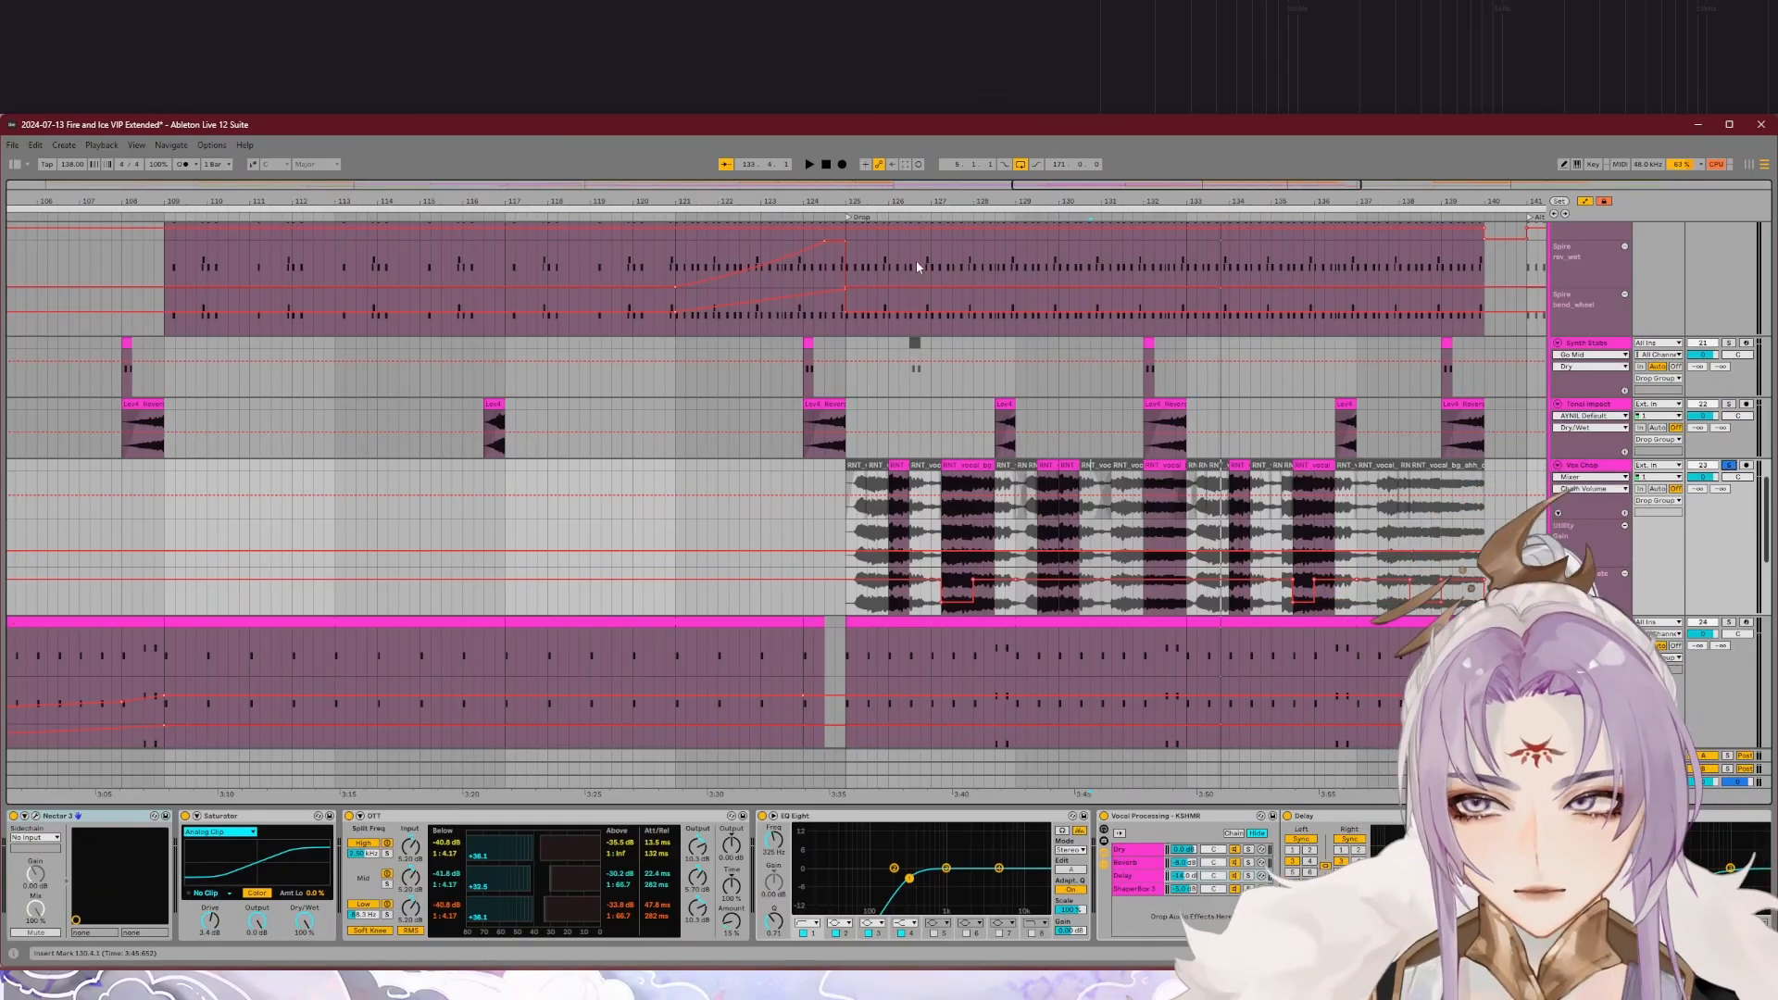
click(876, 222)
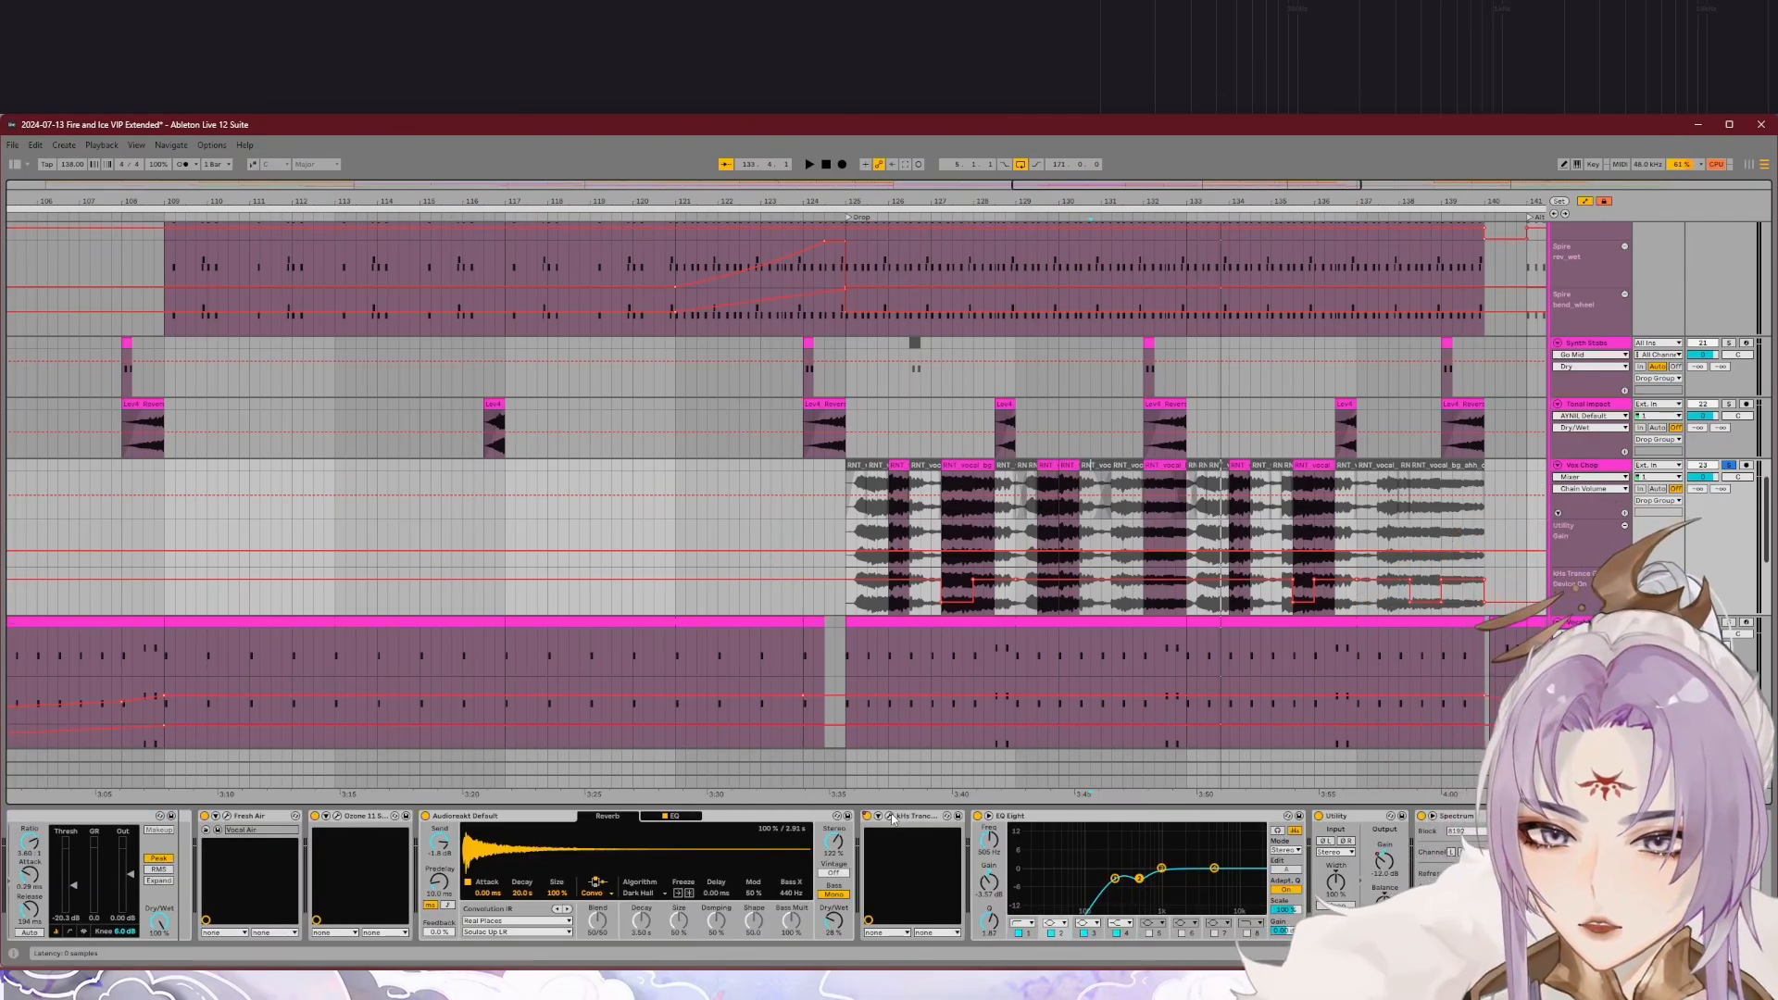
click(891, 817)
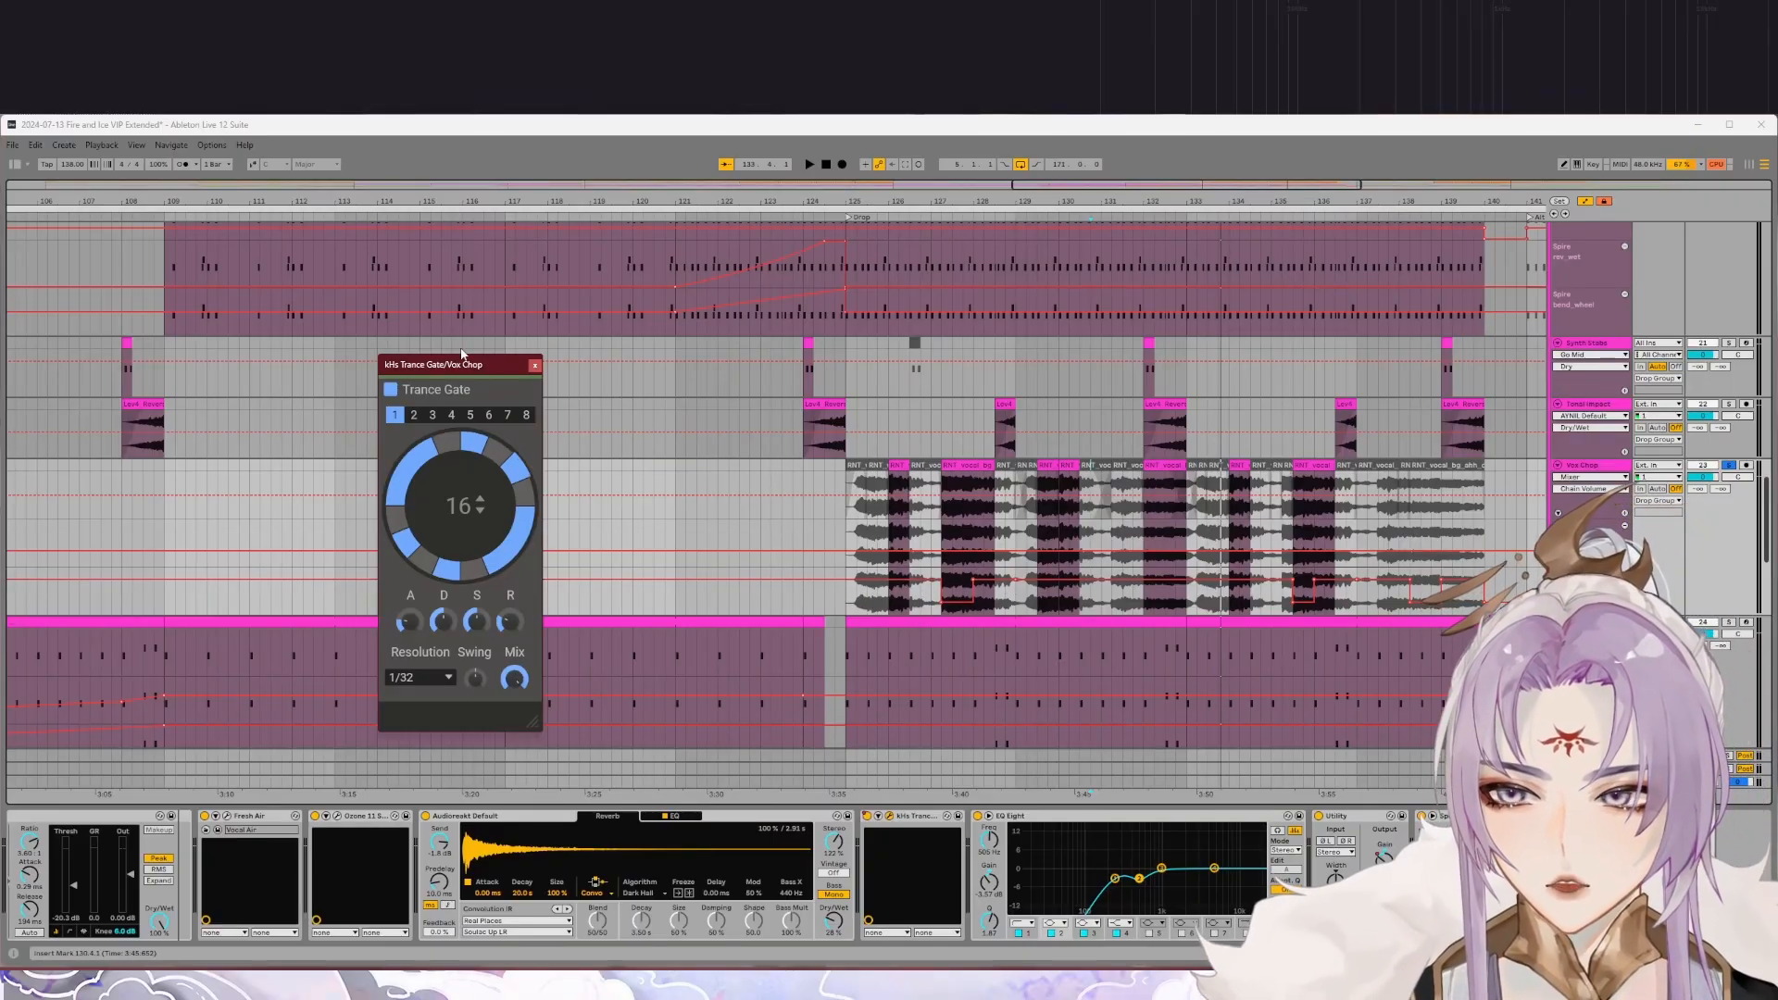
click(534, 368)
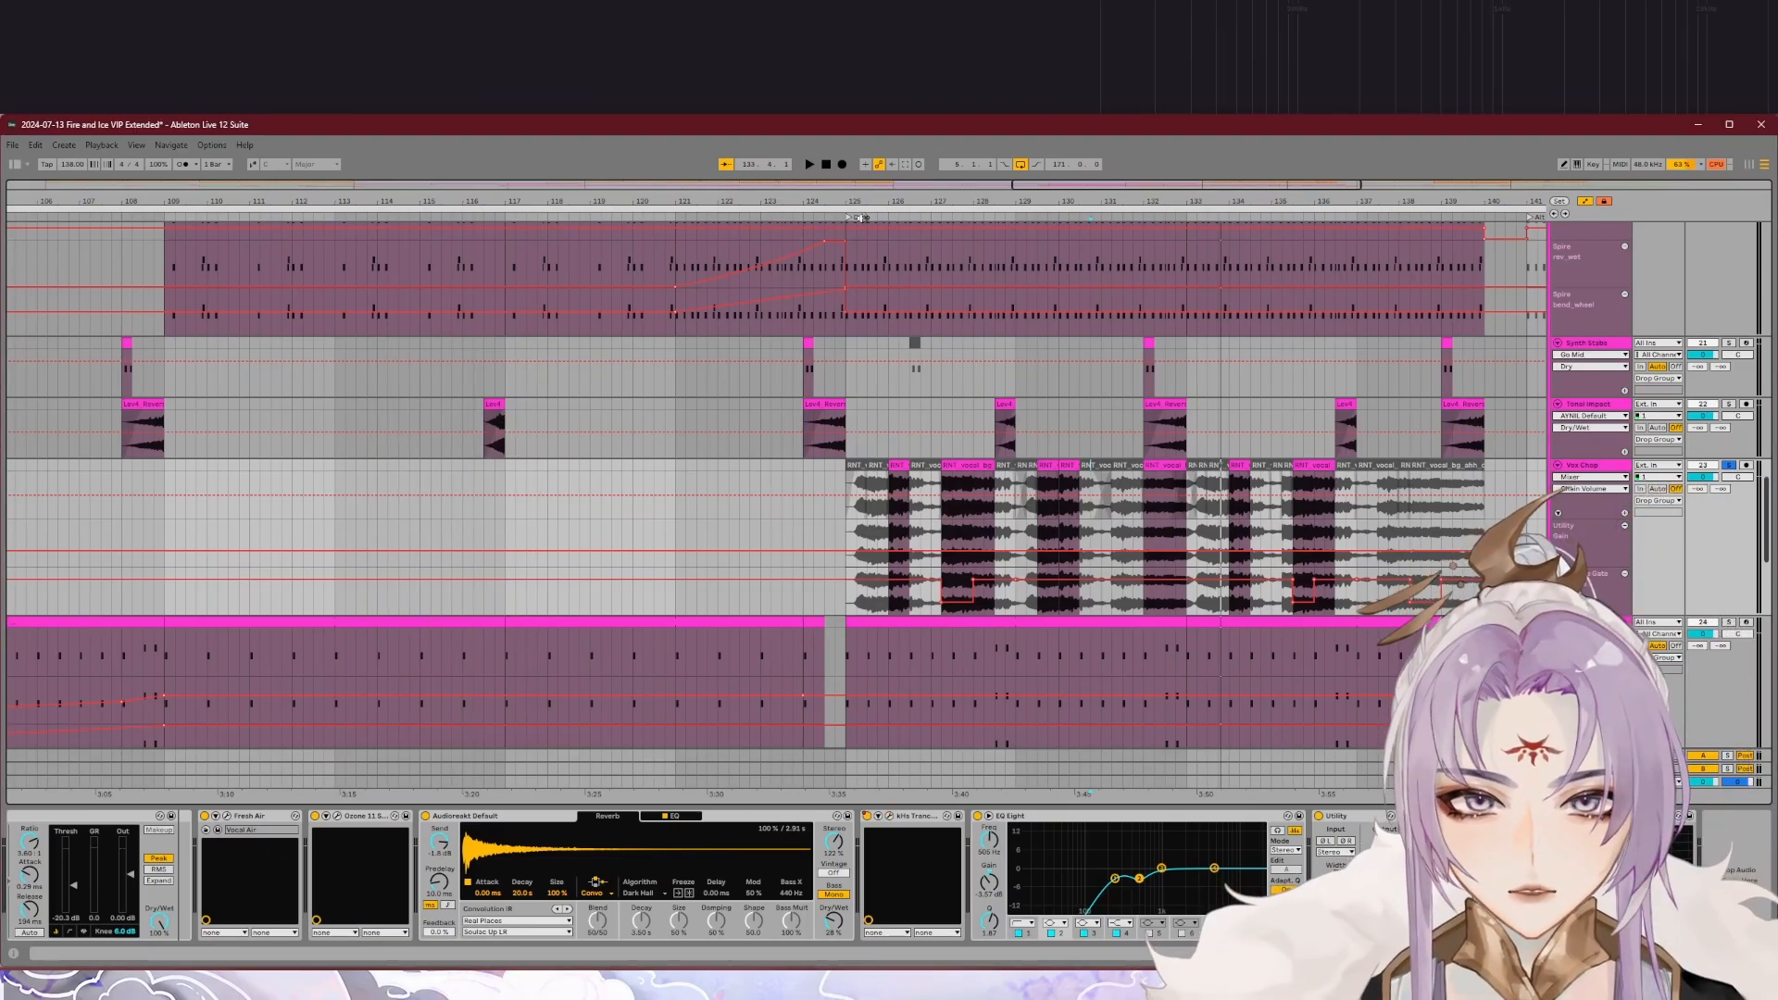
click(860, 218)
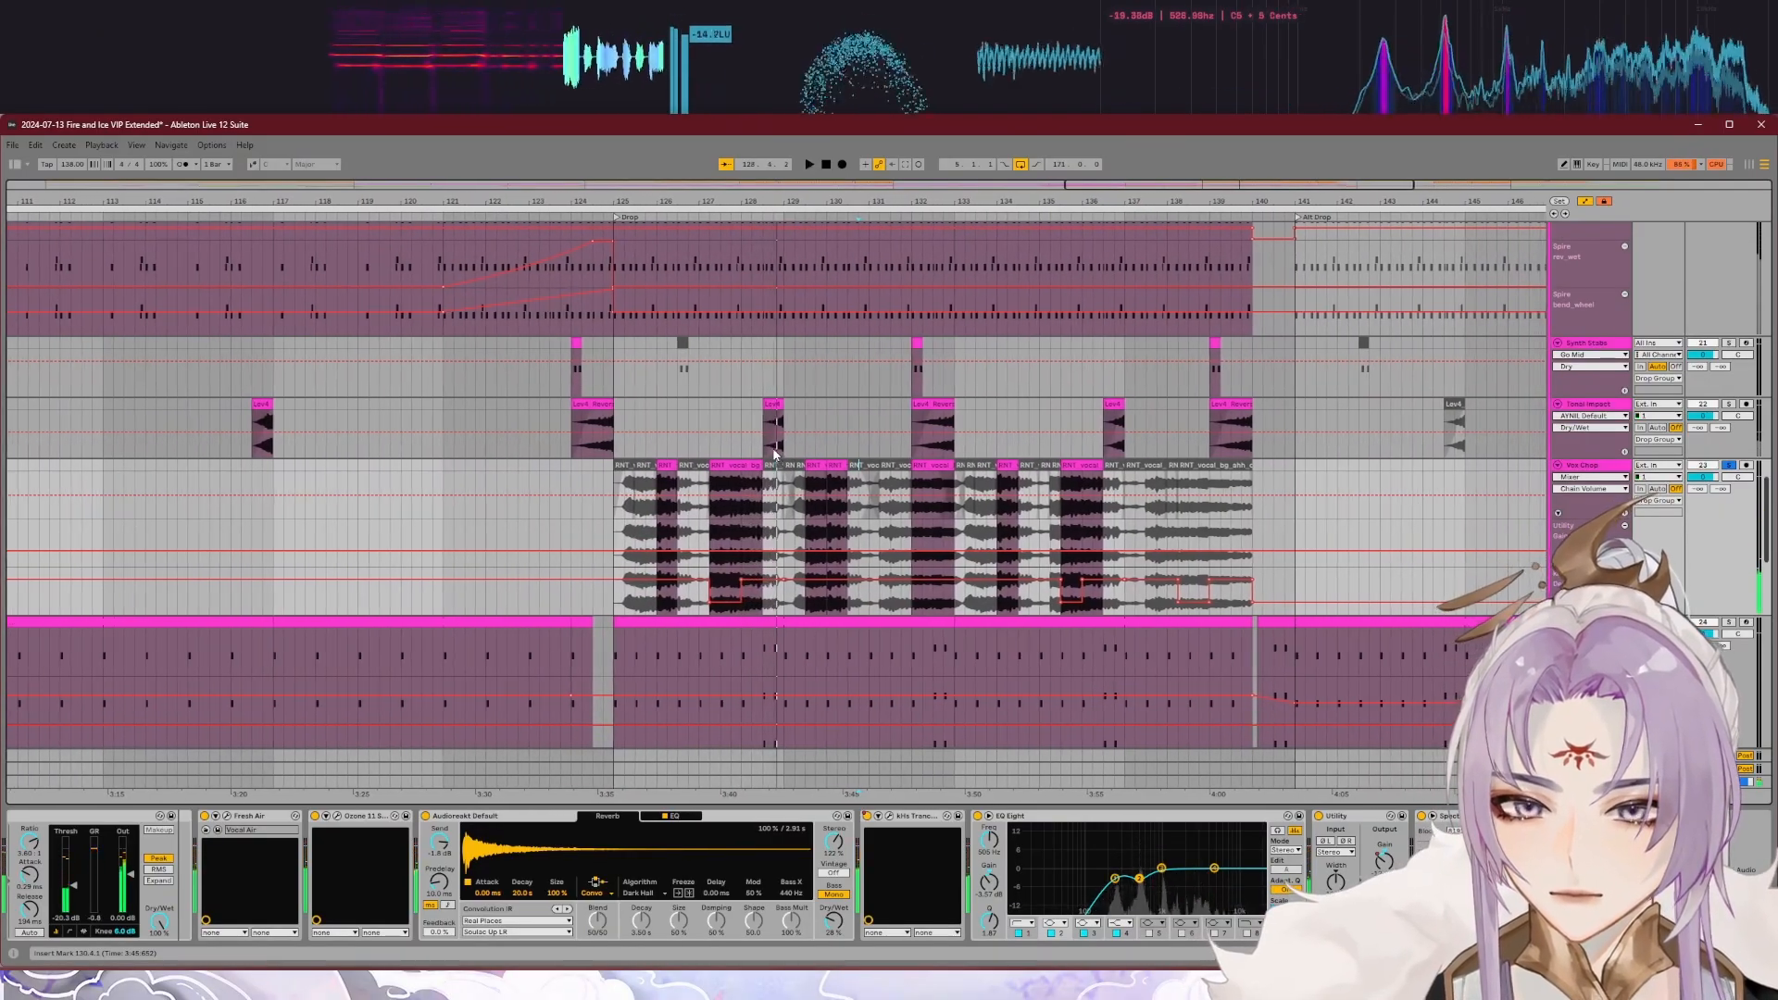
Step: Play the Vox Chop track within the full drop mix from about bar 127
click(716, 215)
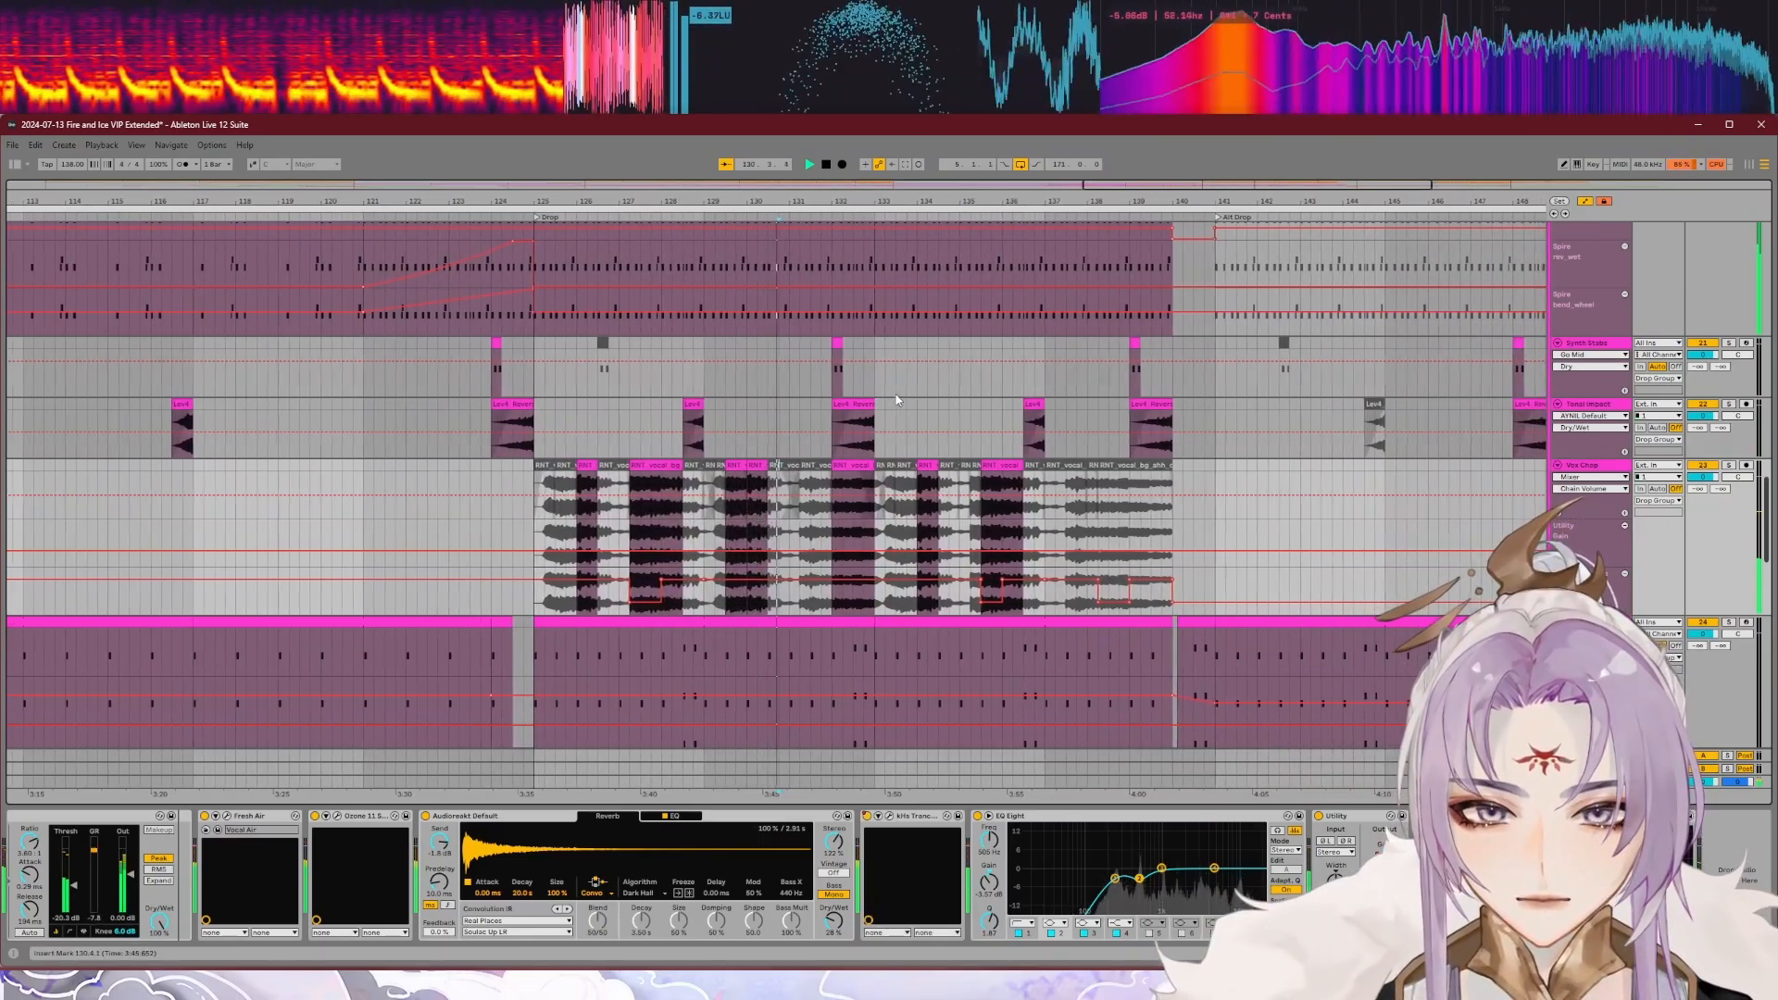
key(space)
scroll(590, 502, down, 2)
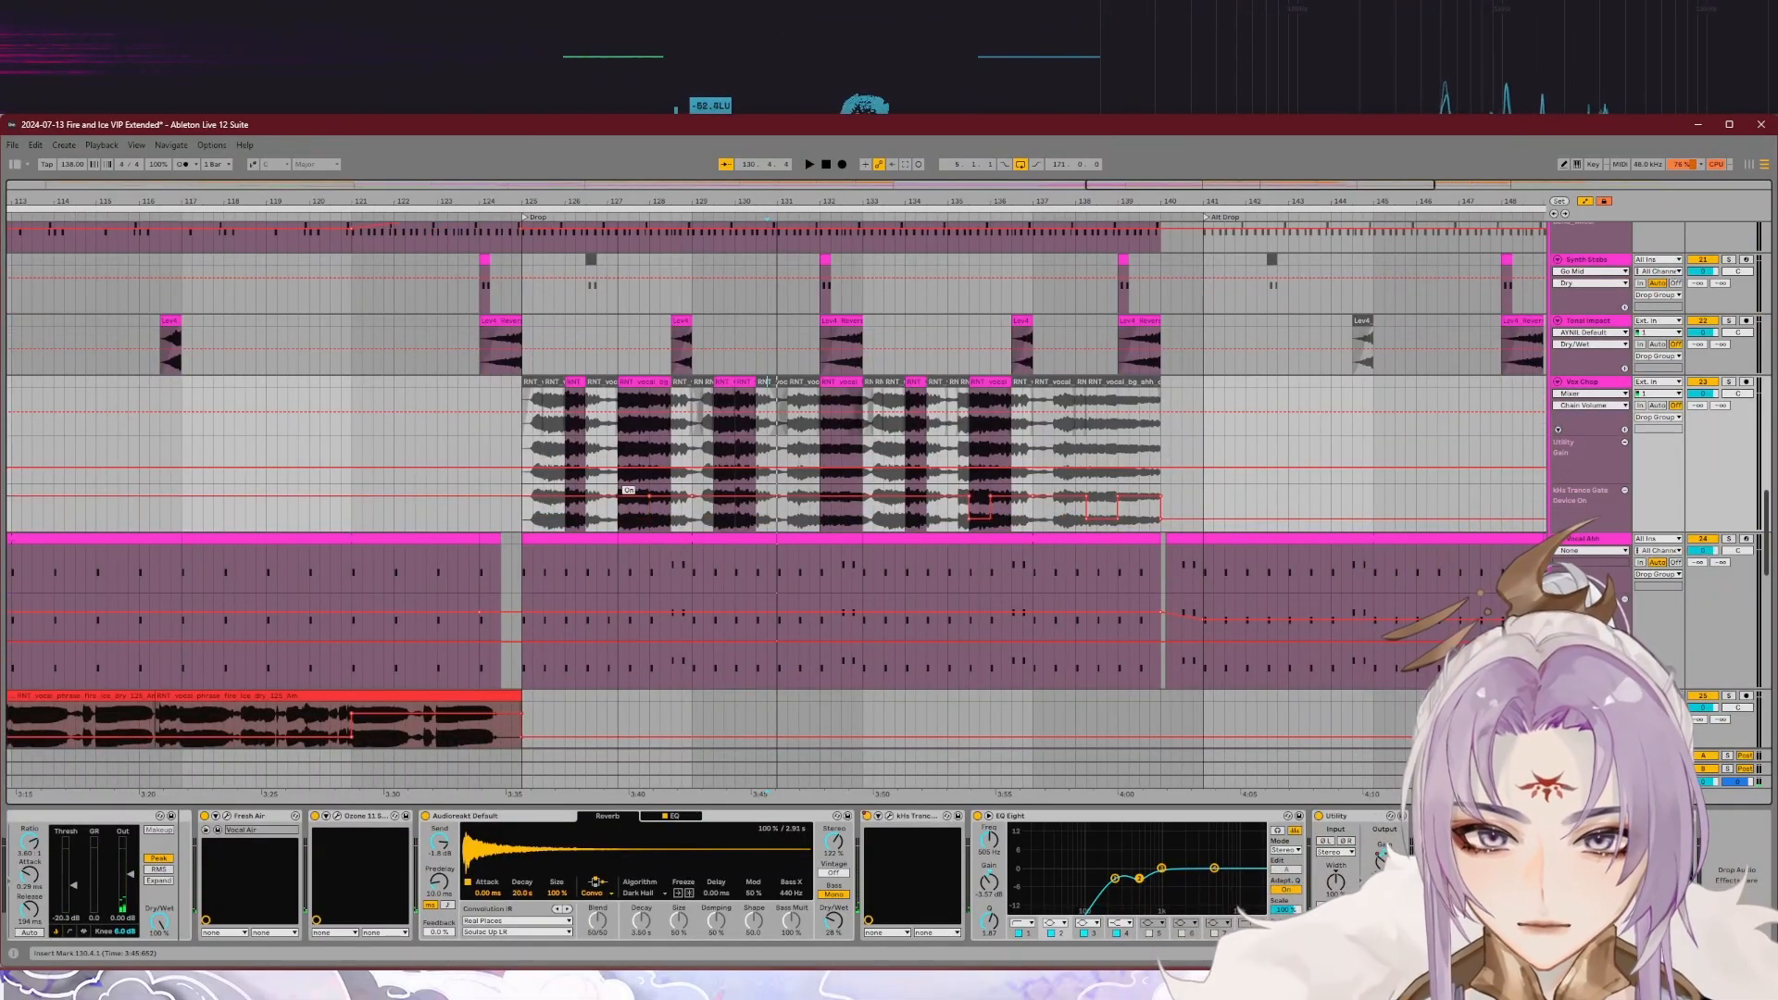
click(599, 217)
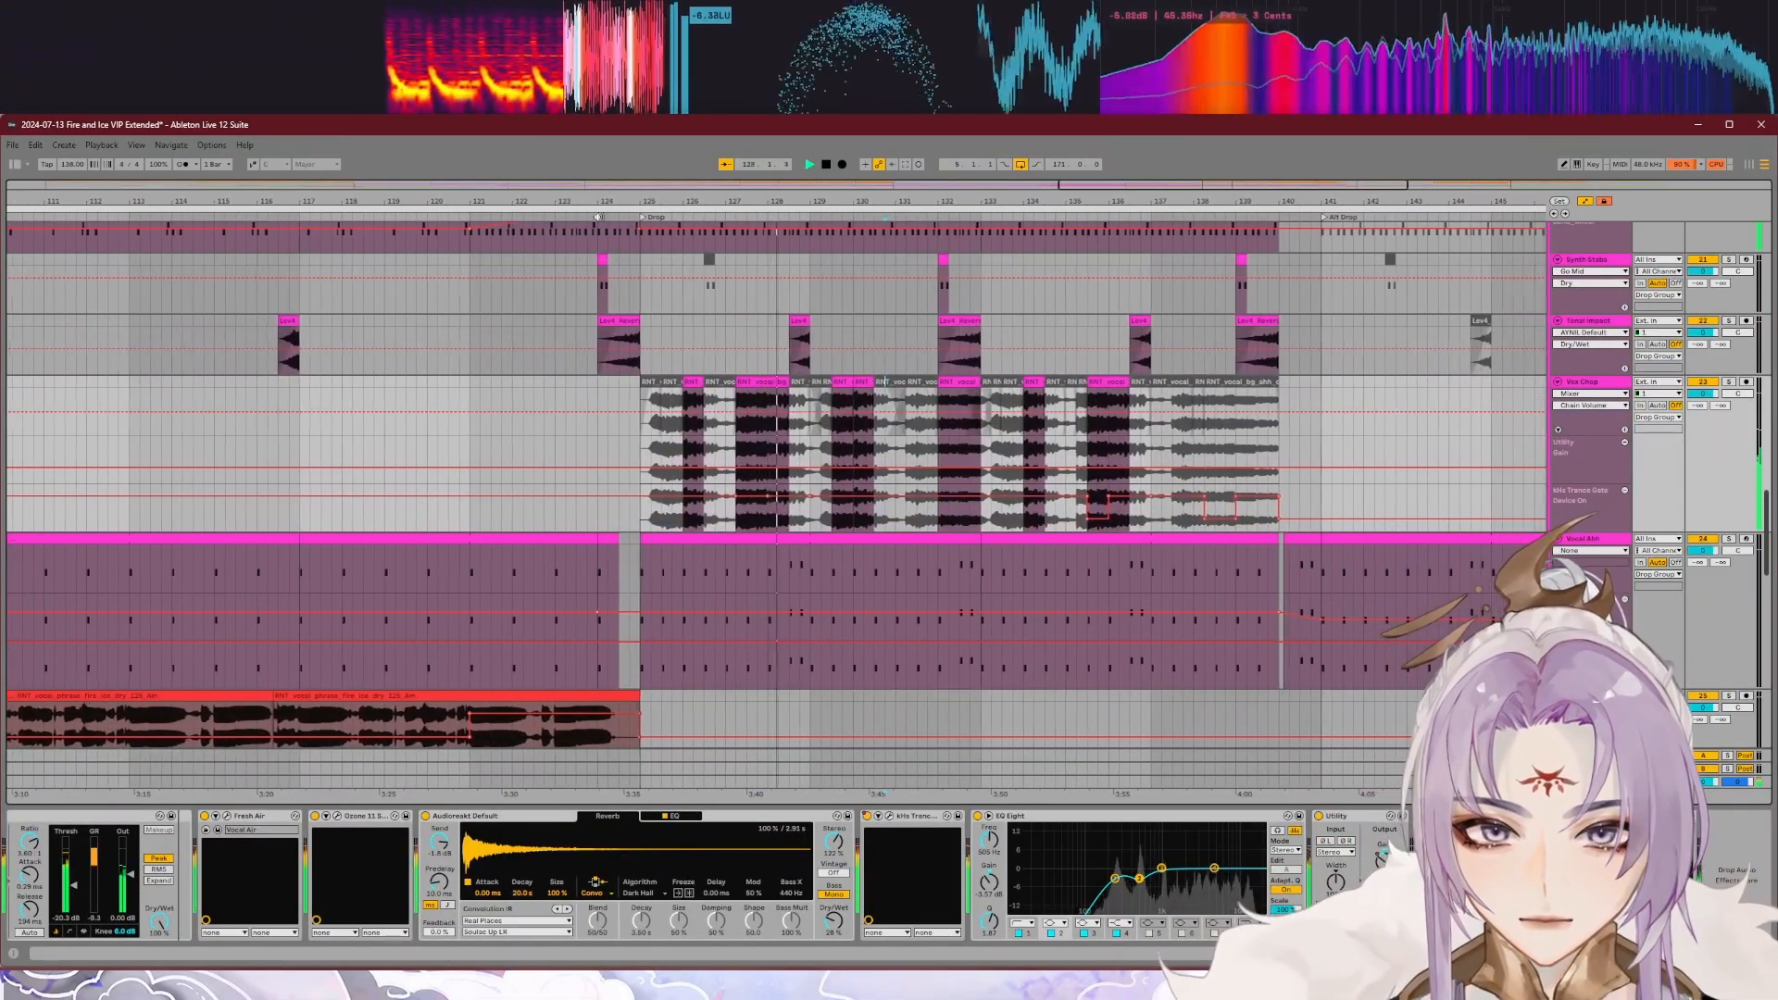
key(space)
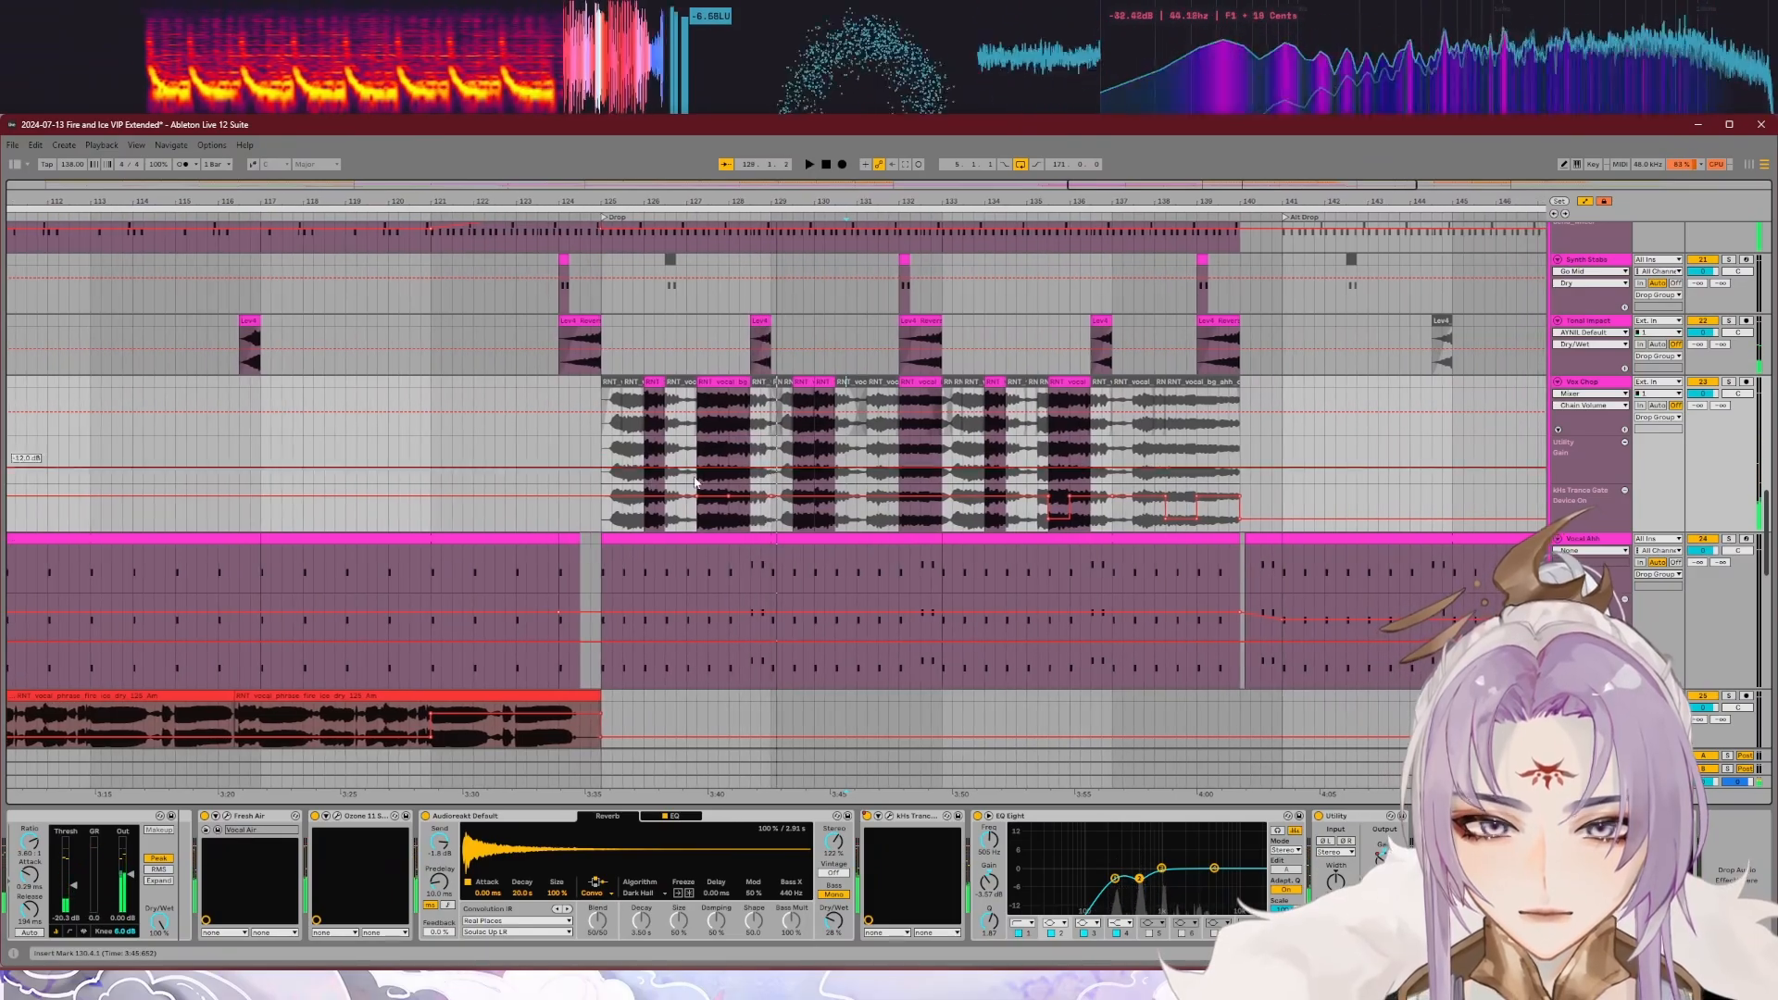
Step: Point out the Trance Gate automation on Vox Chop and inspect the EQ 1, Compressor 1 and Dimension modules of its Nectar 3
drag(712, 497, 712, 518)
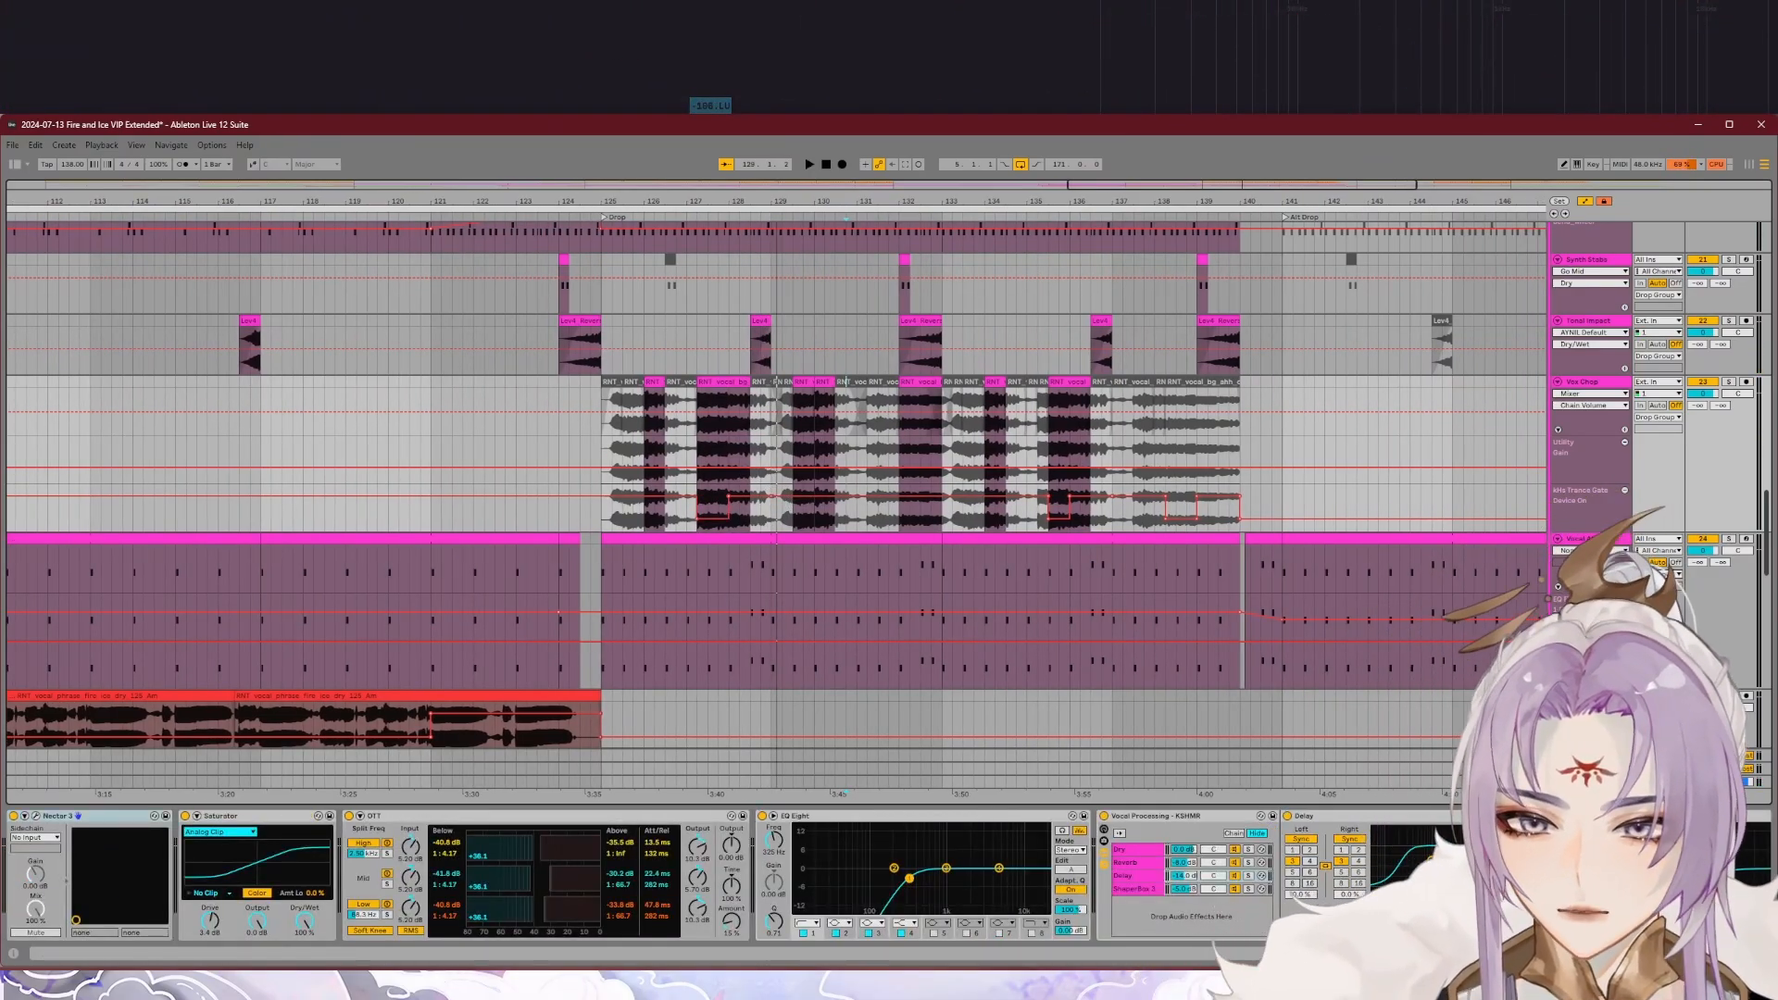
click(36, 815)
click(508, 449)
click(613, 444)
click(705, 449)
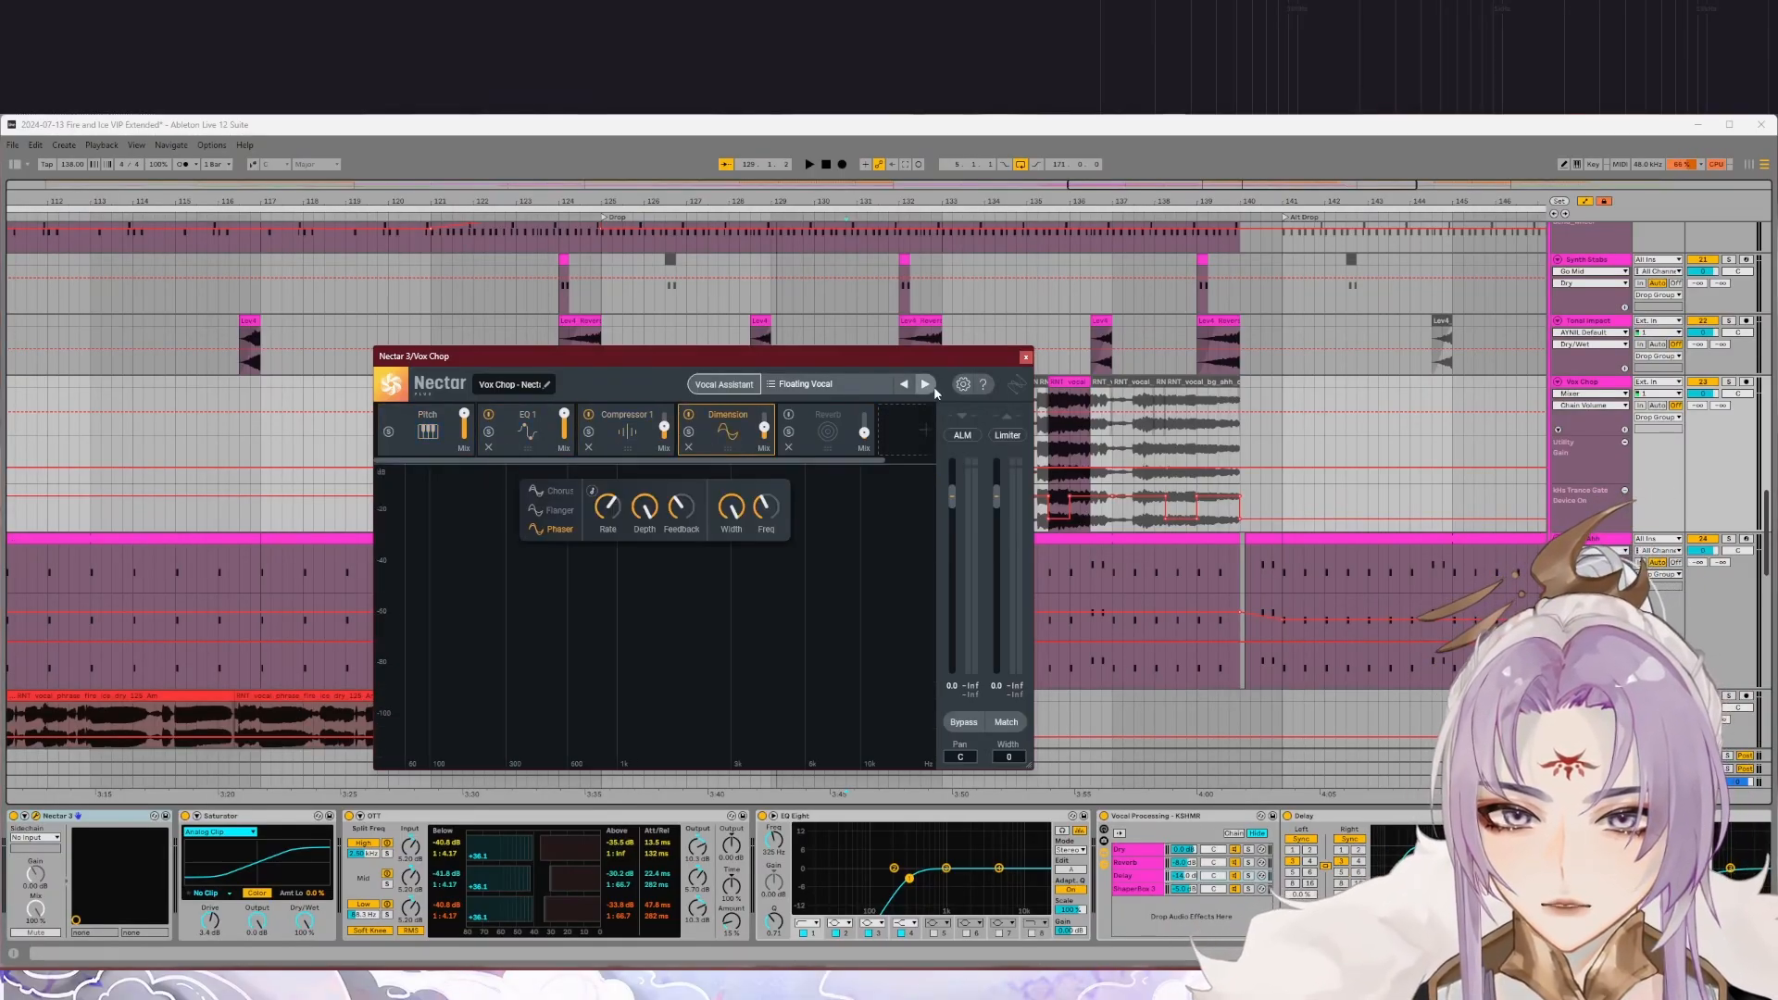
click(1025, 357)
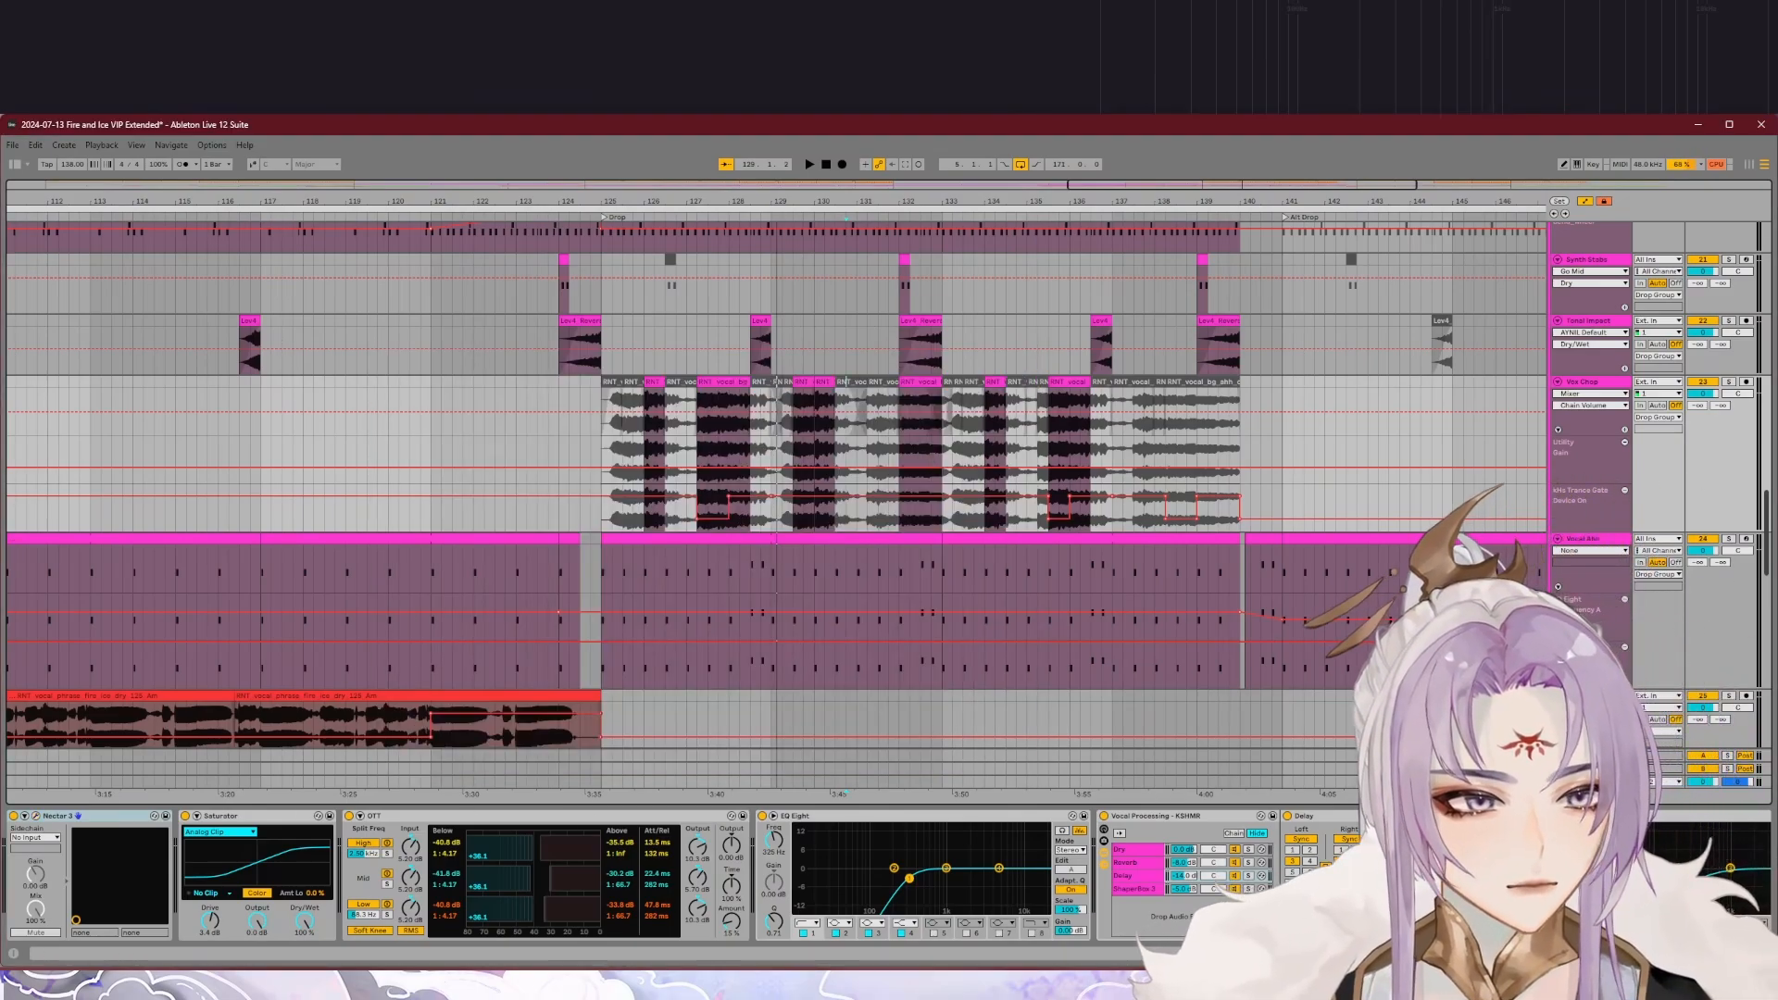
Step: Show the ShaperBox 3 chain in Vox Chop's Vocal Processing rack and inspect the ShaperBox 3 plug-in
scroll(625, 875, right, 10)
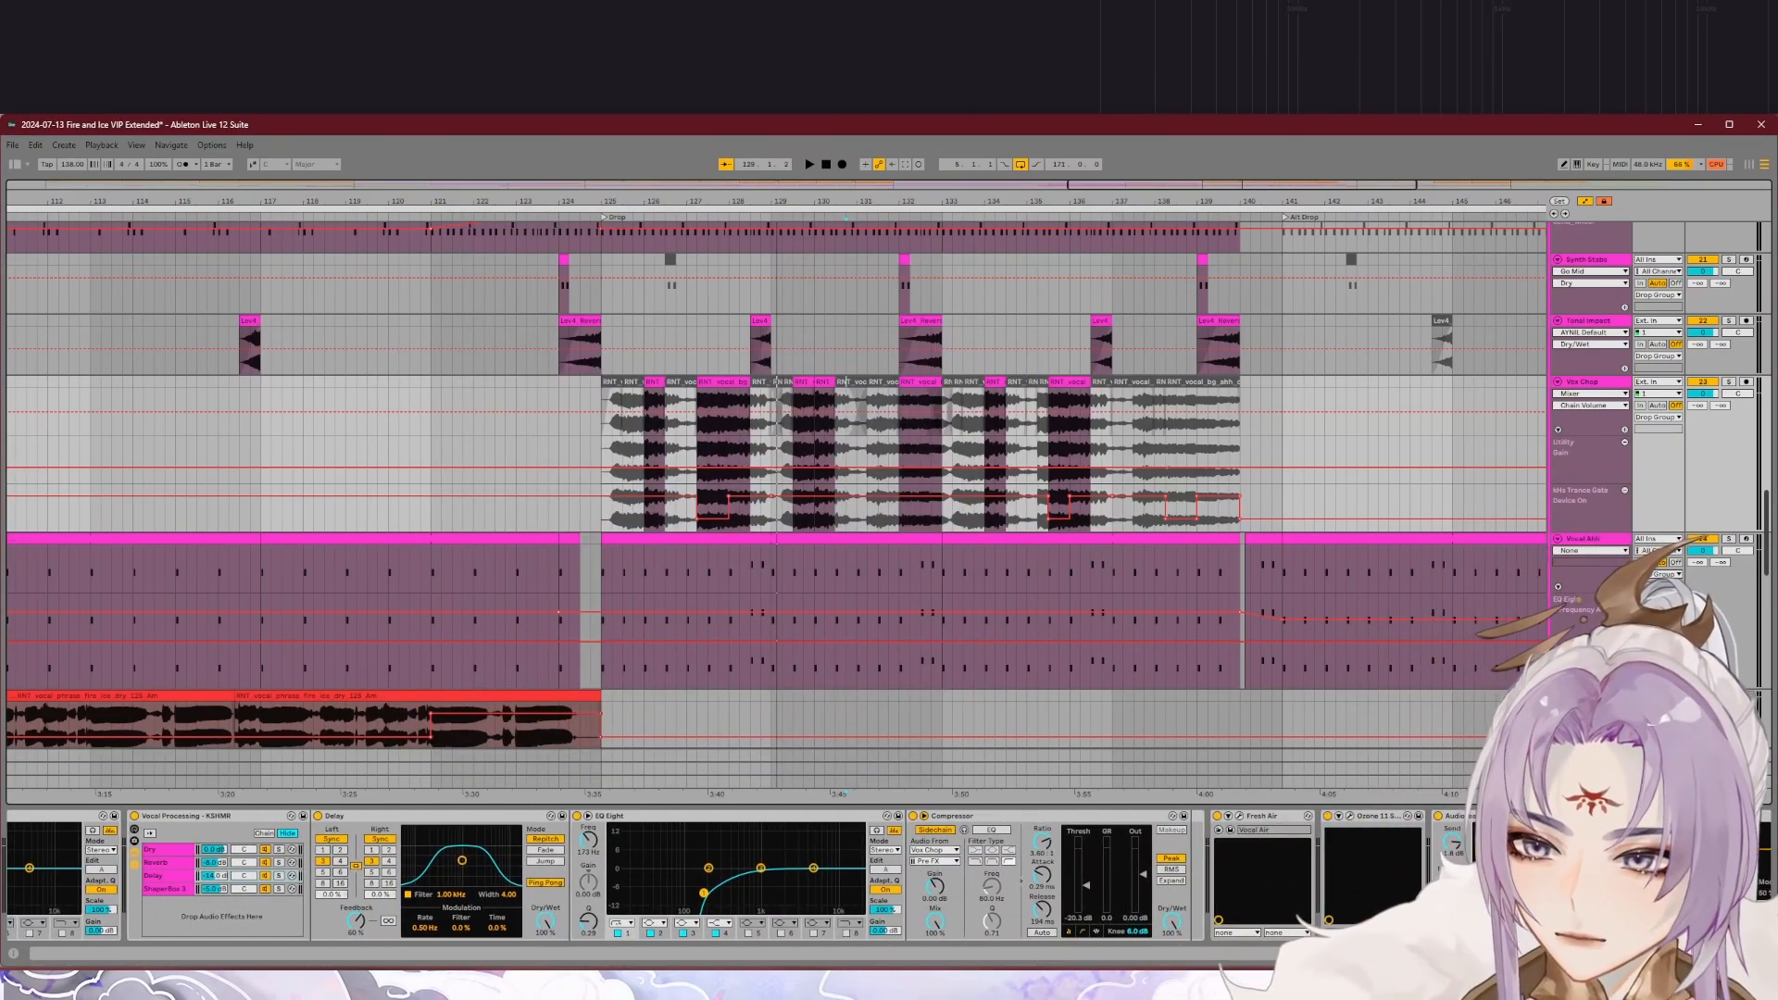
scroll(625, 875, right, 1)
click(118, 890)
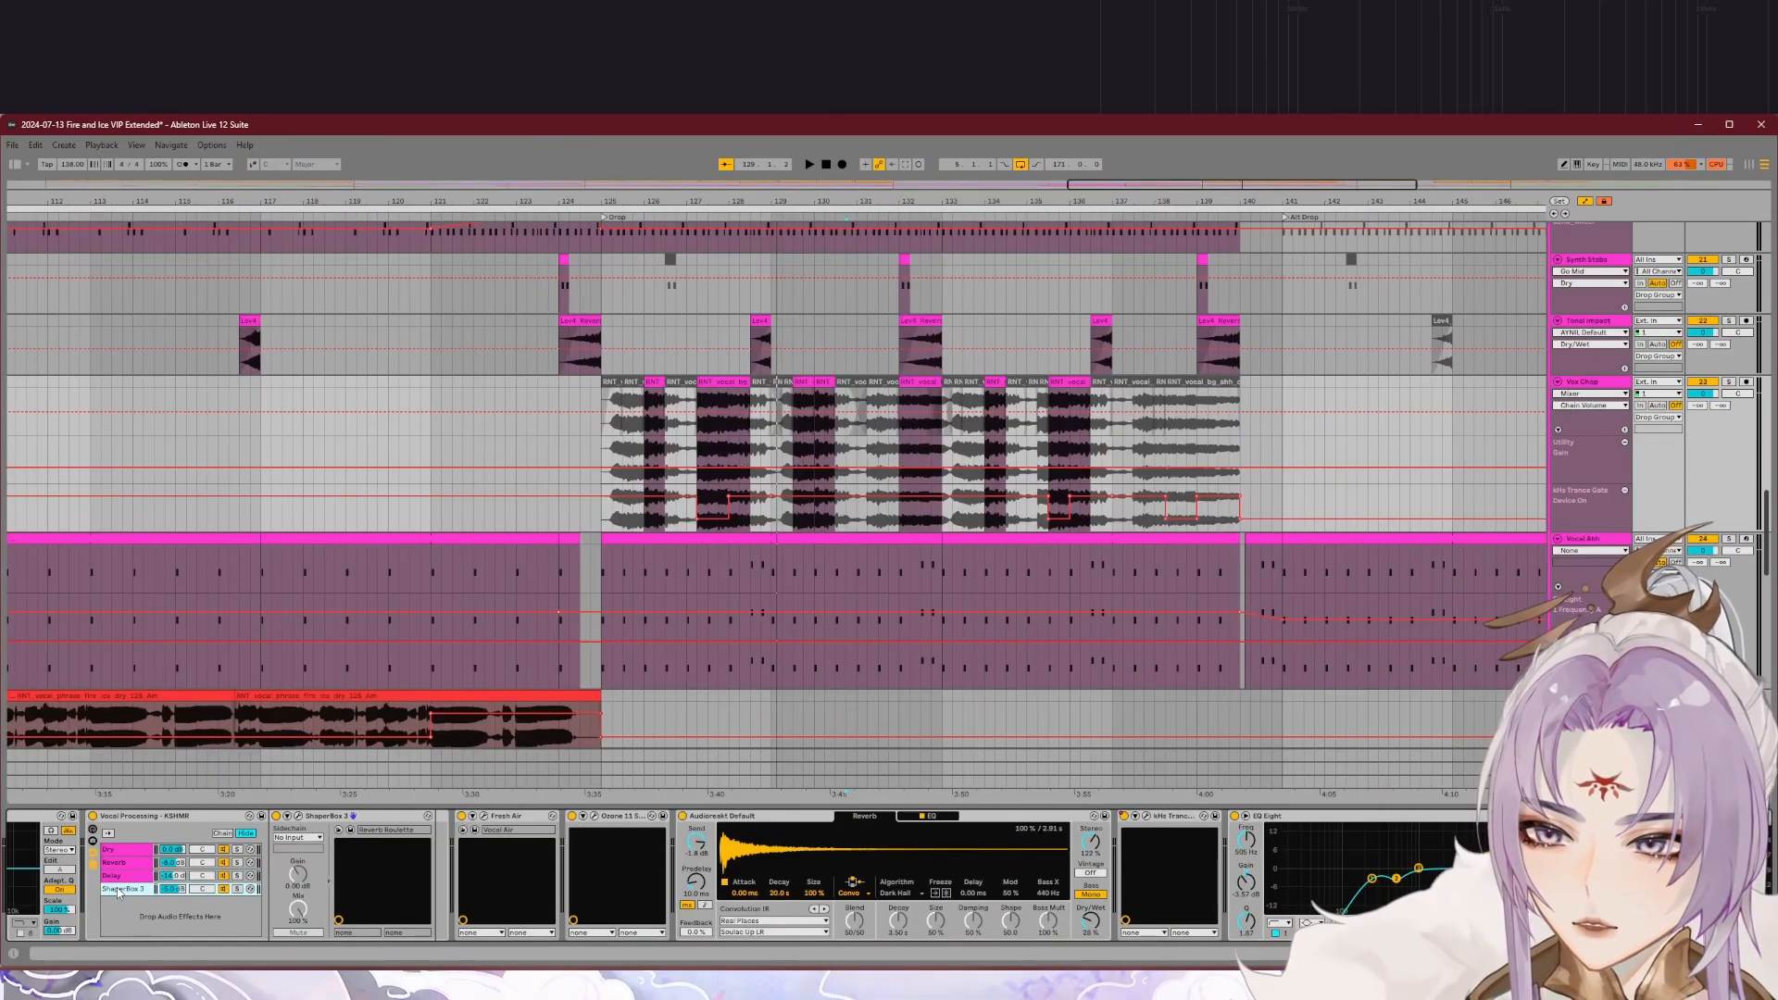
click(299, 816)
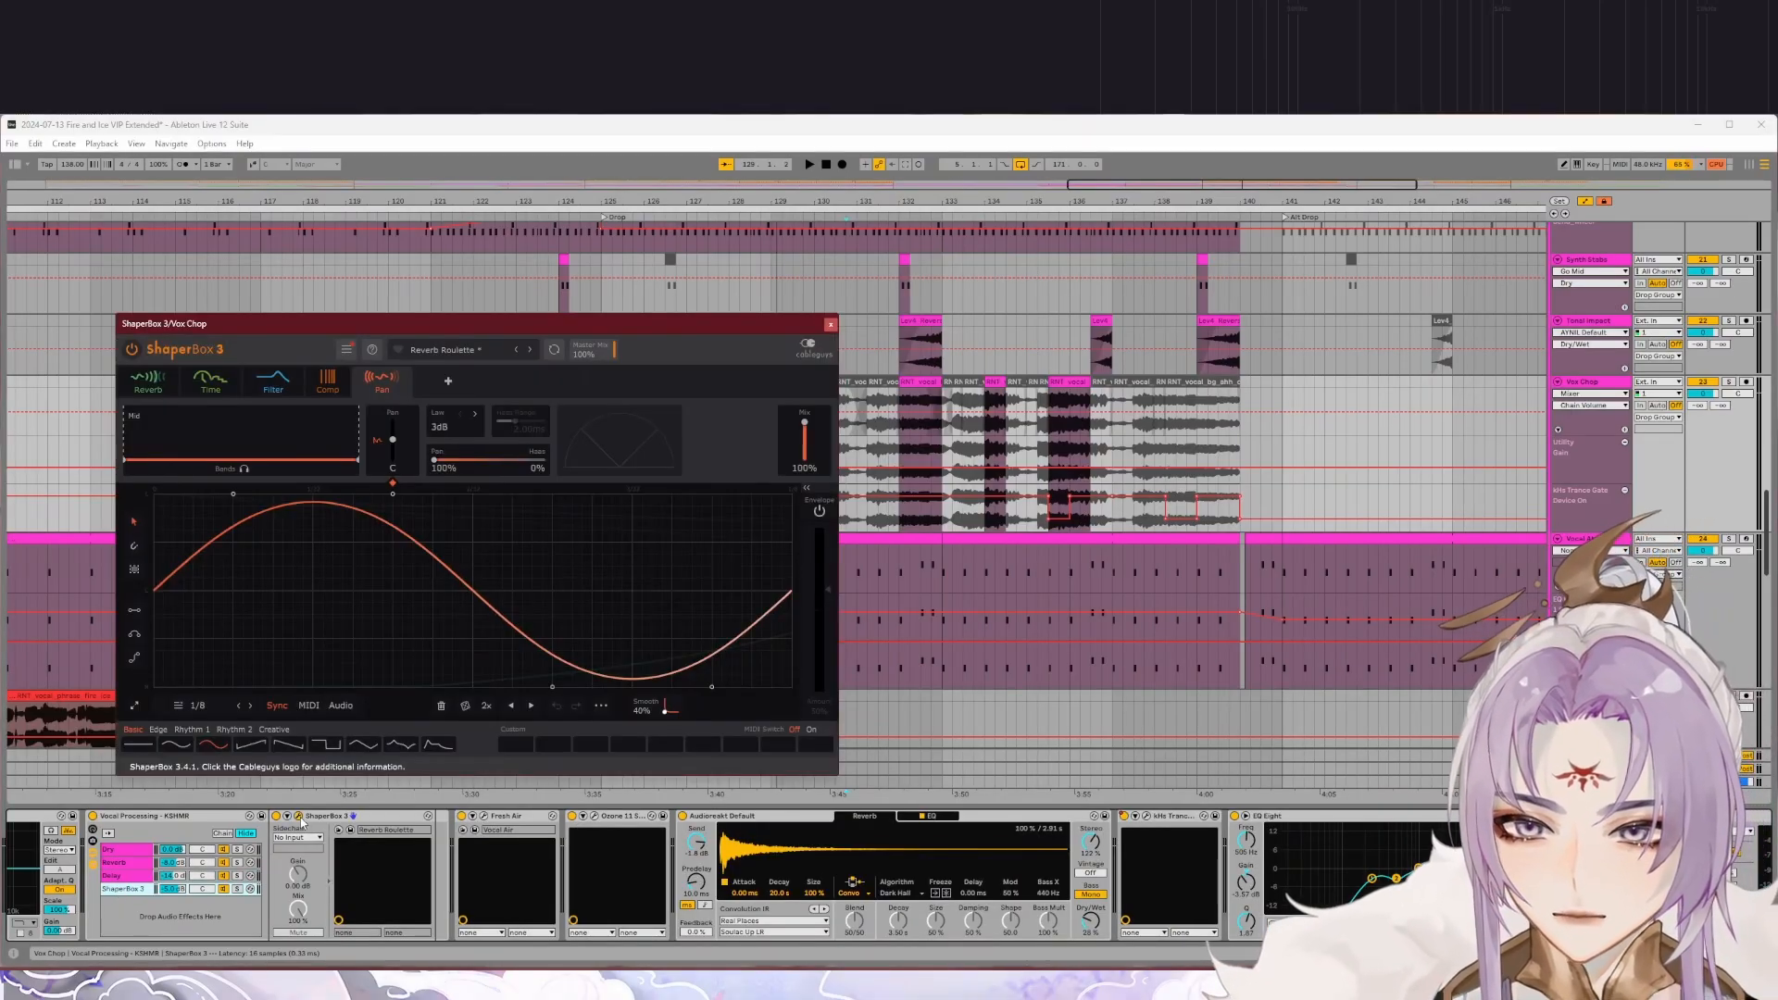
click(829, 326)
Step: Inspect the Fresh Air and Ozone 11 plug-ins in the Vox Chop device chain
click(483, 816)
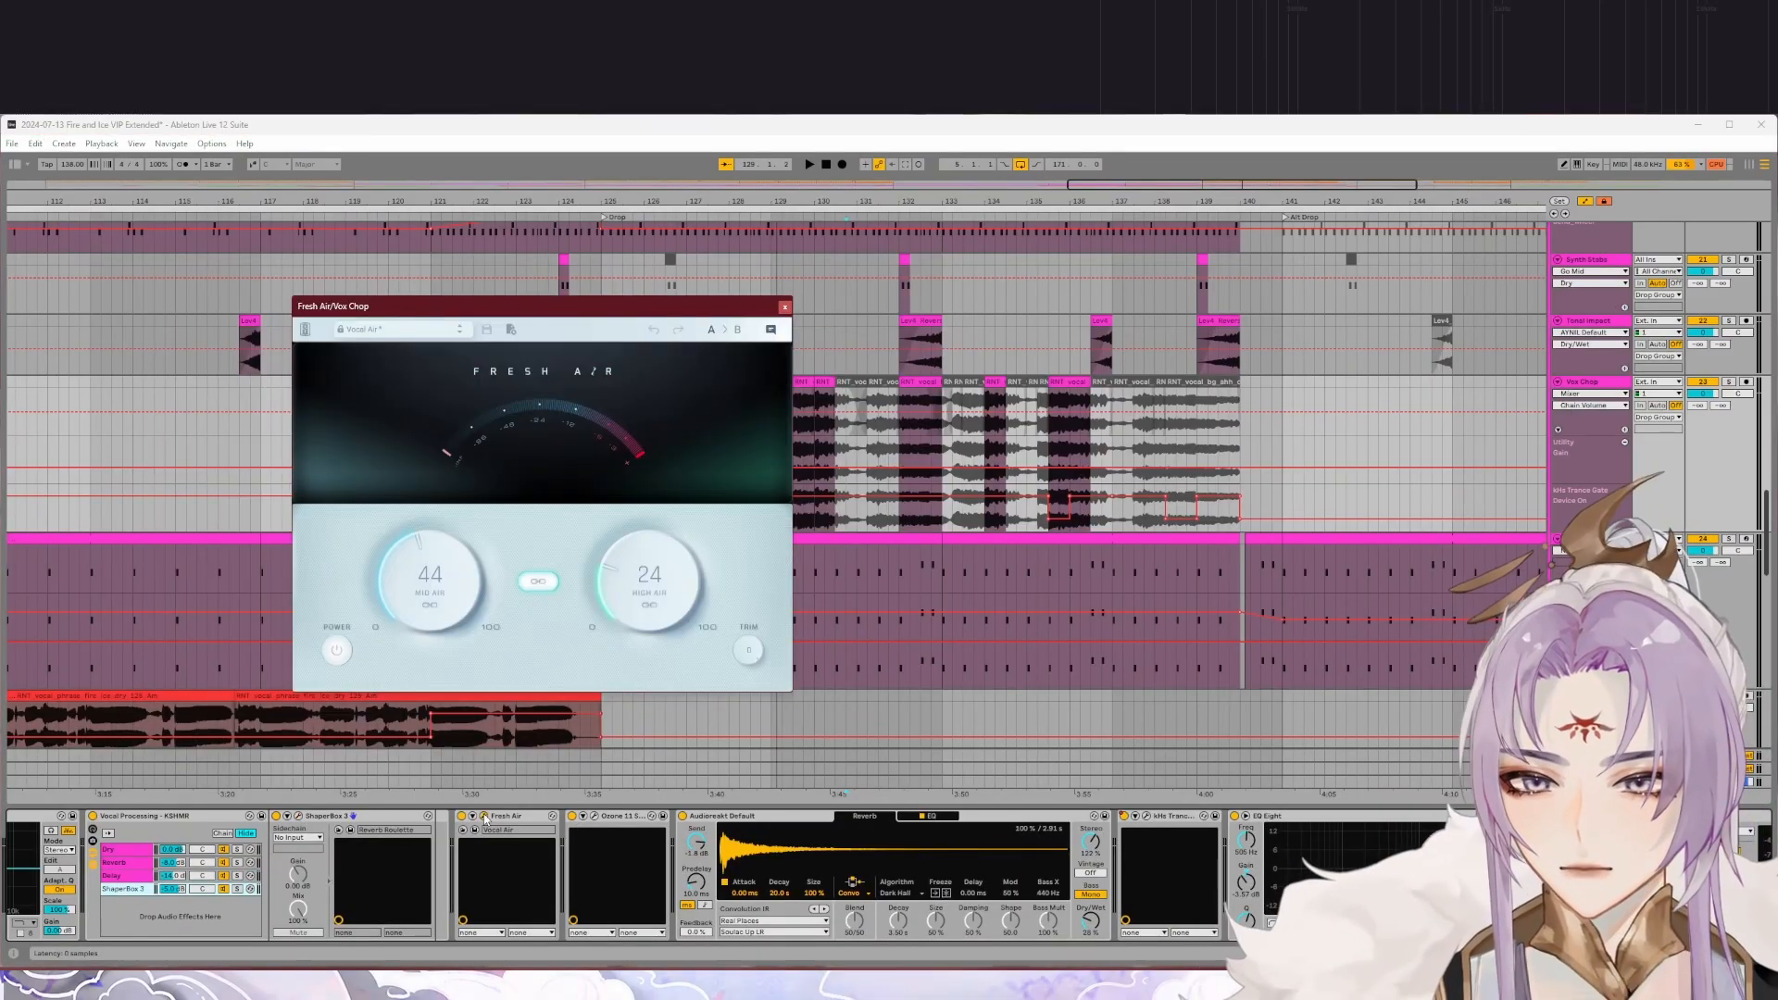
click(784, 309)
click(593, 816)
click(1130, 505)
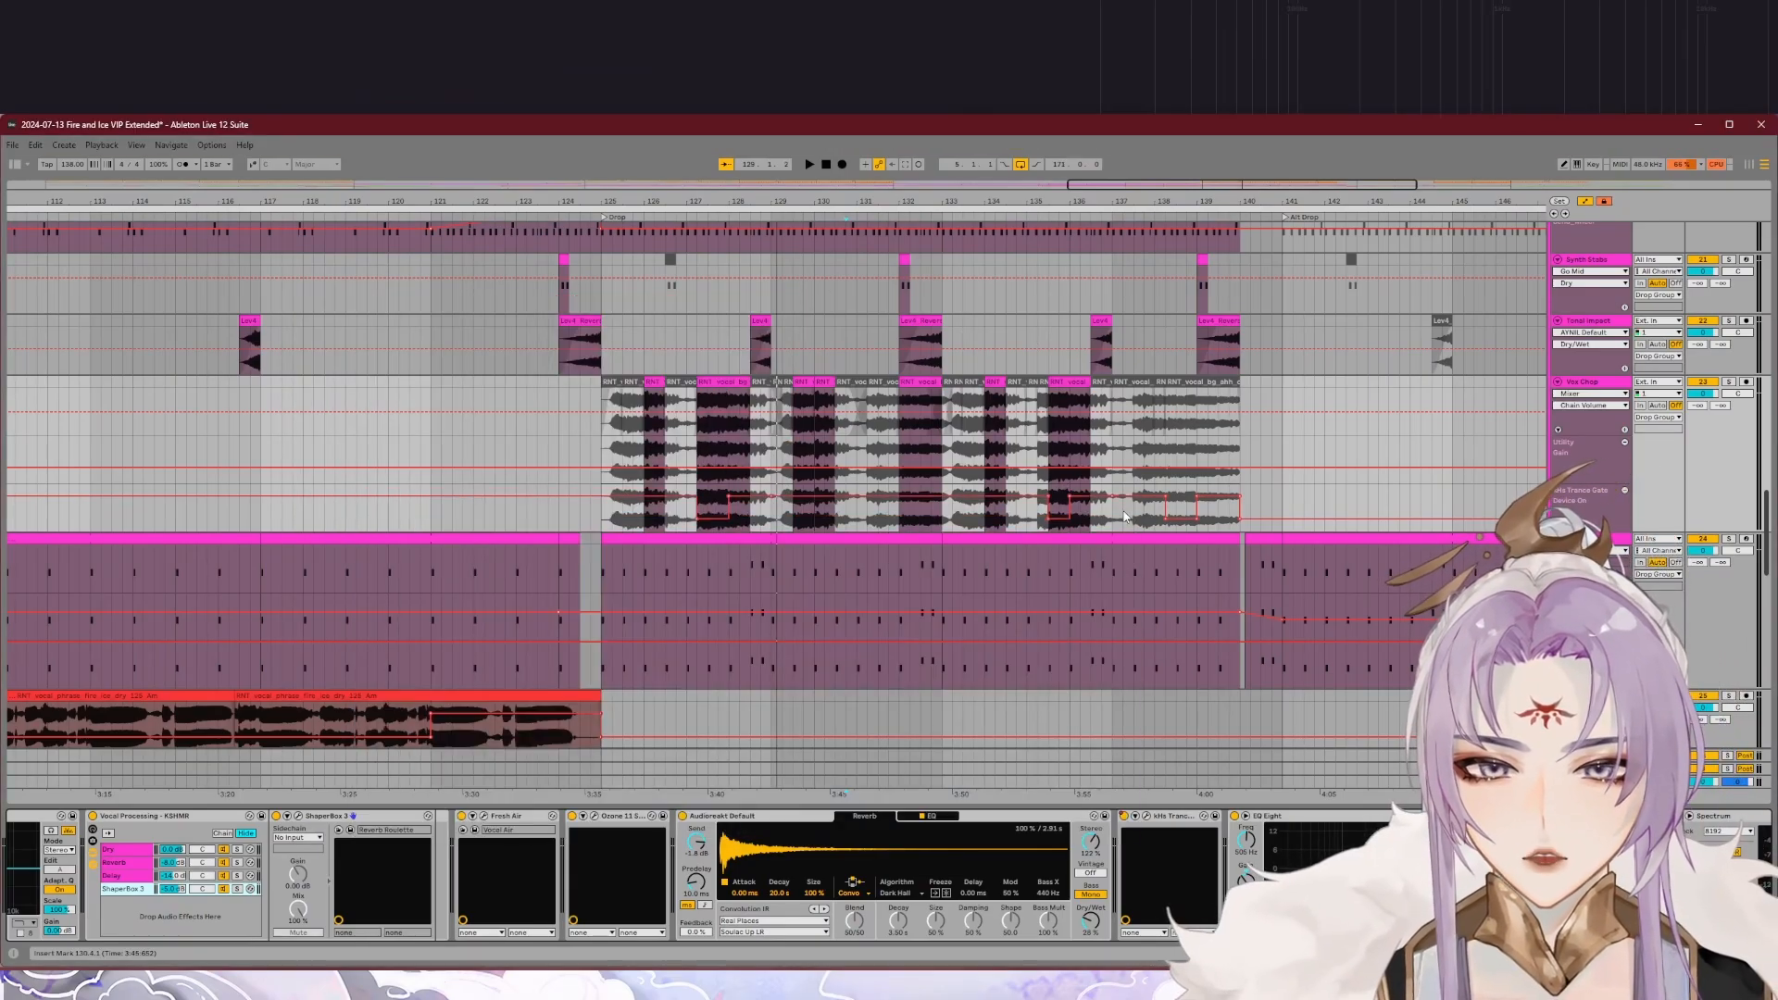
Step: View the end of the Vox Chop device chain and briefly reopen its Trance Gate plug-in
scroll(1144, 870, right, 3)
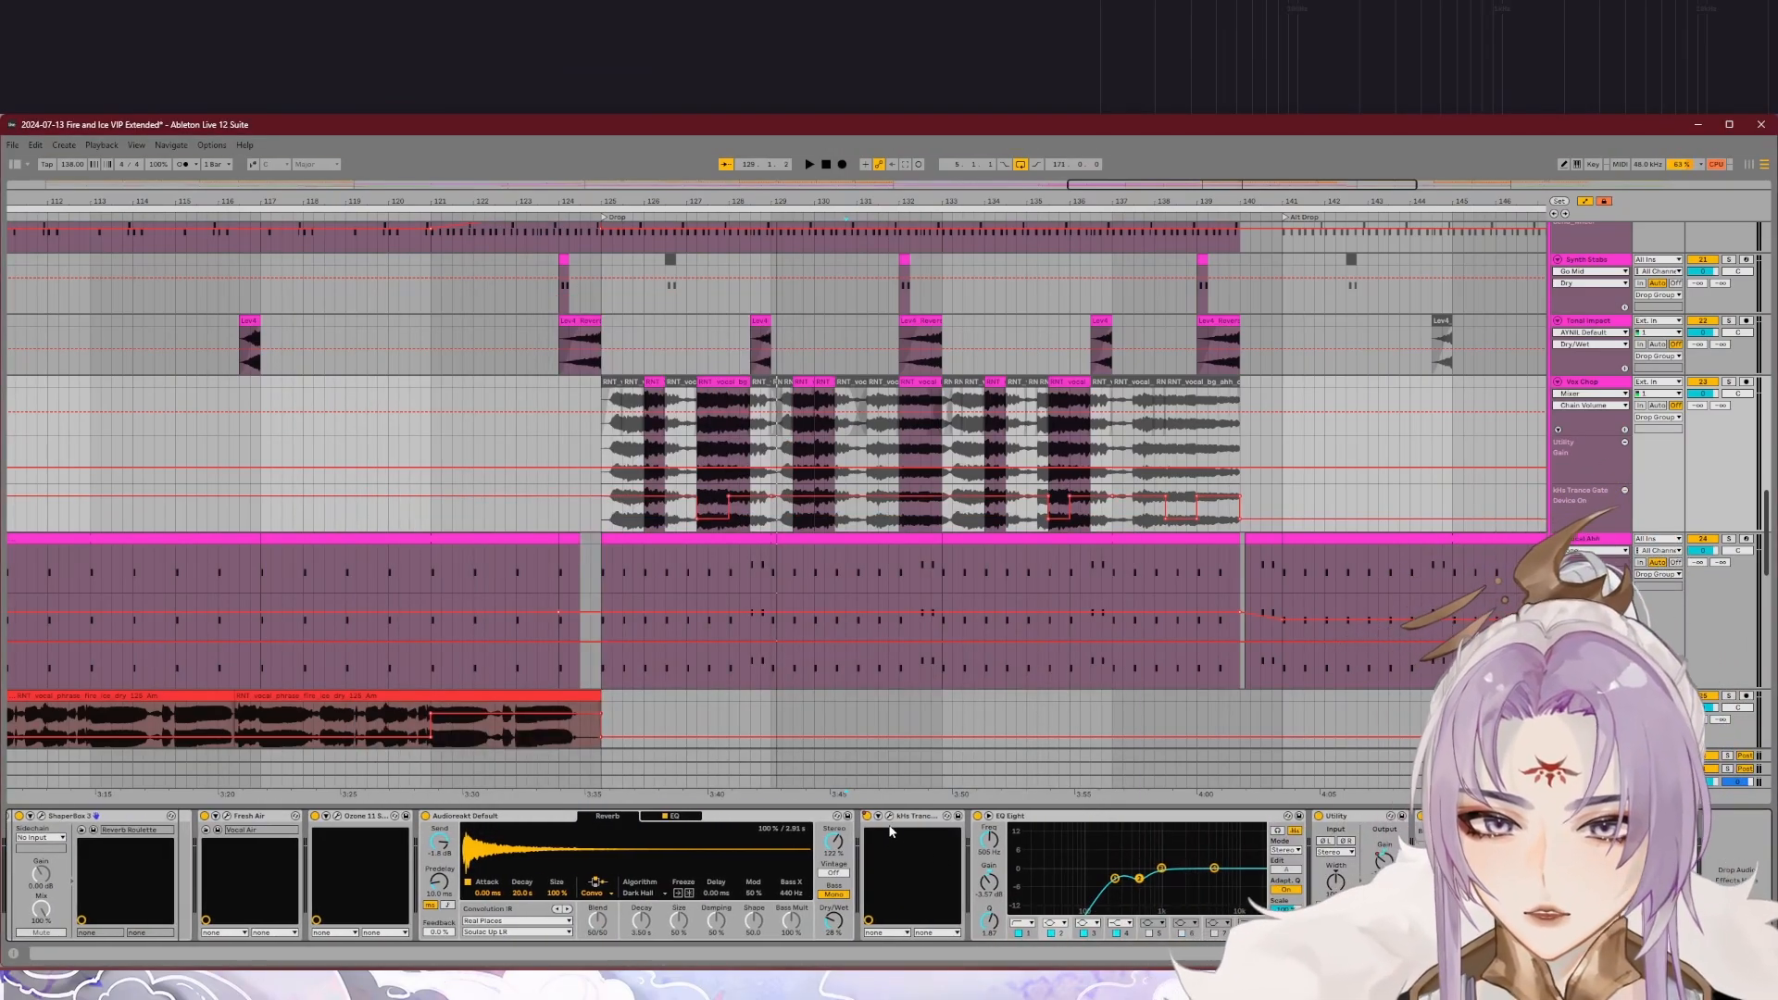
click(890, 816)
click(890, 816)
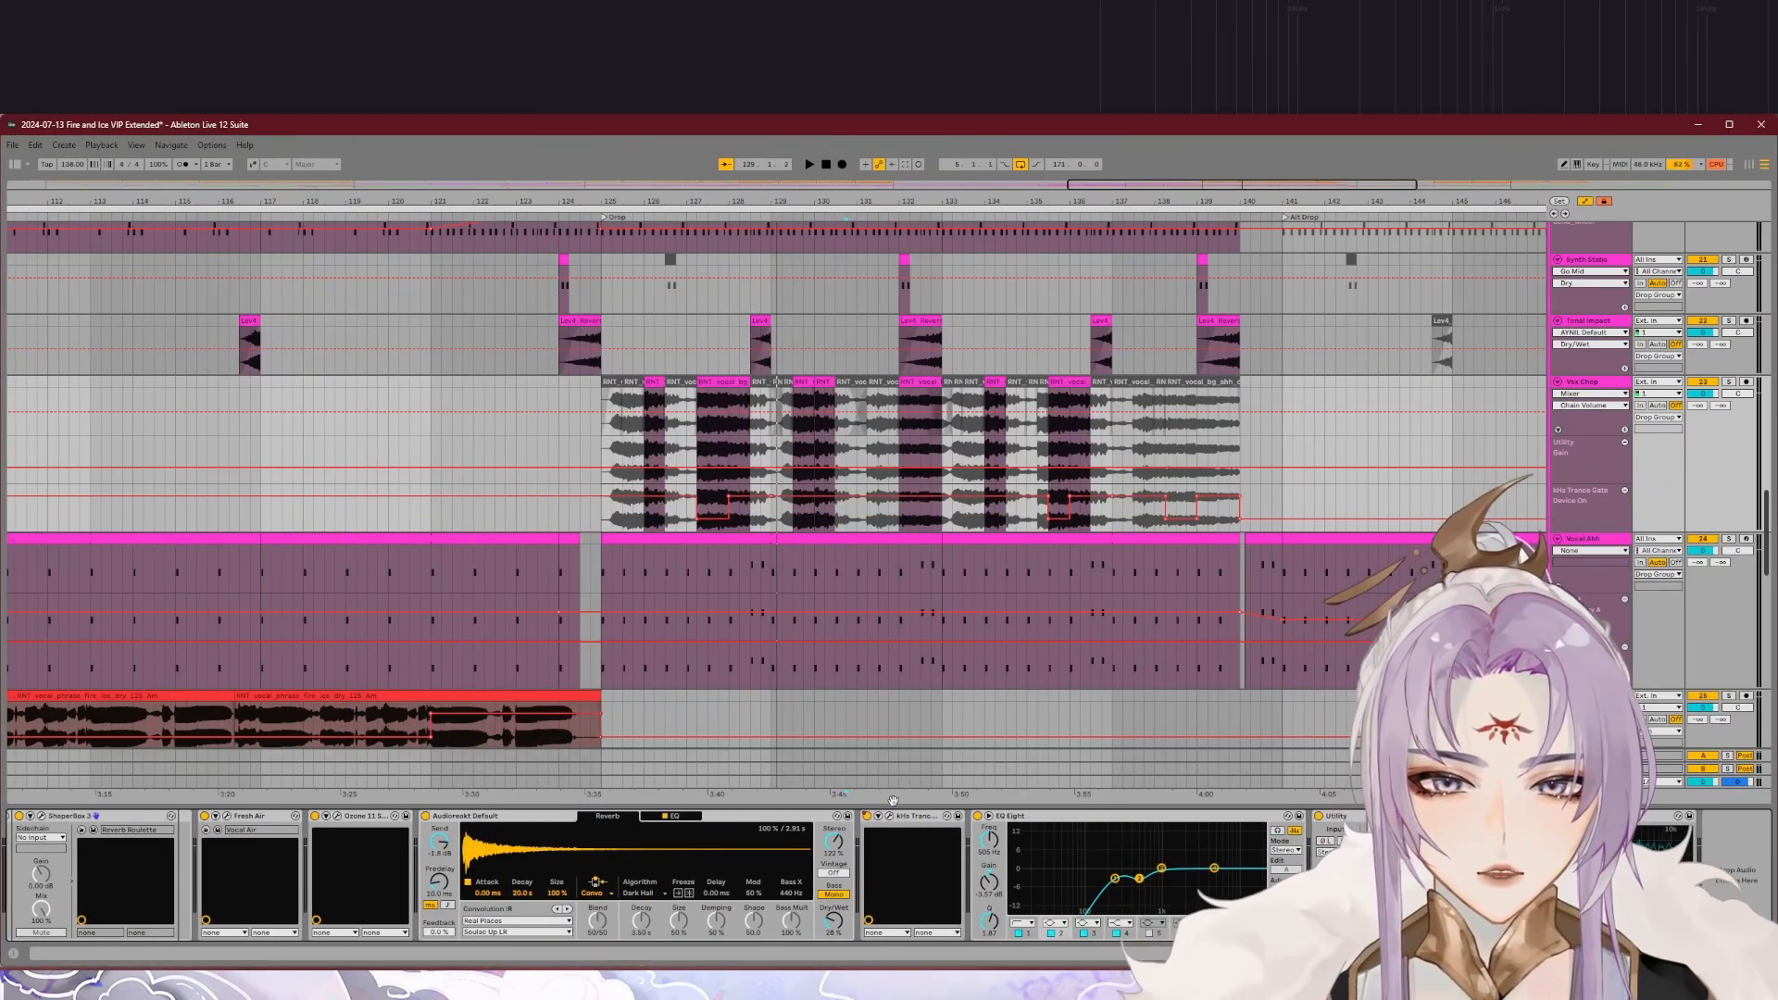
Step: Inspect the Trance Gate plug-in on Vox Chop and the Spitfire Epic Choir instrument on Vocal Ahh
click(892, 816)
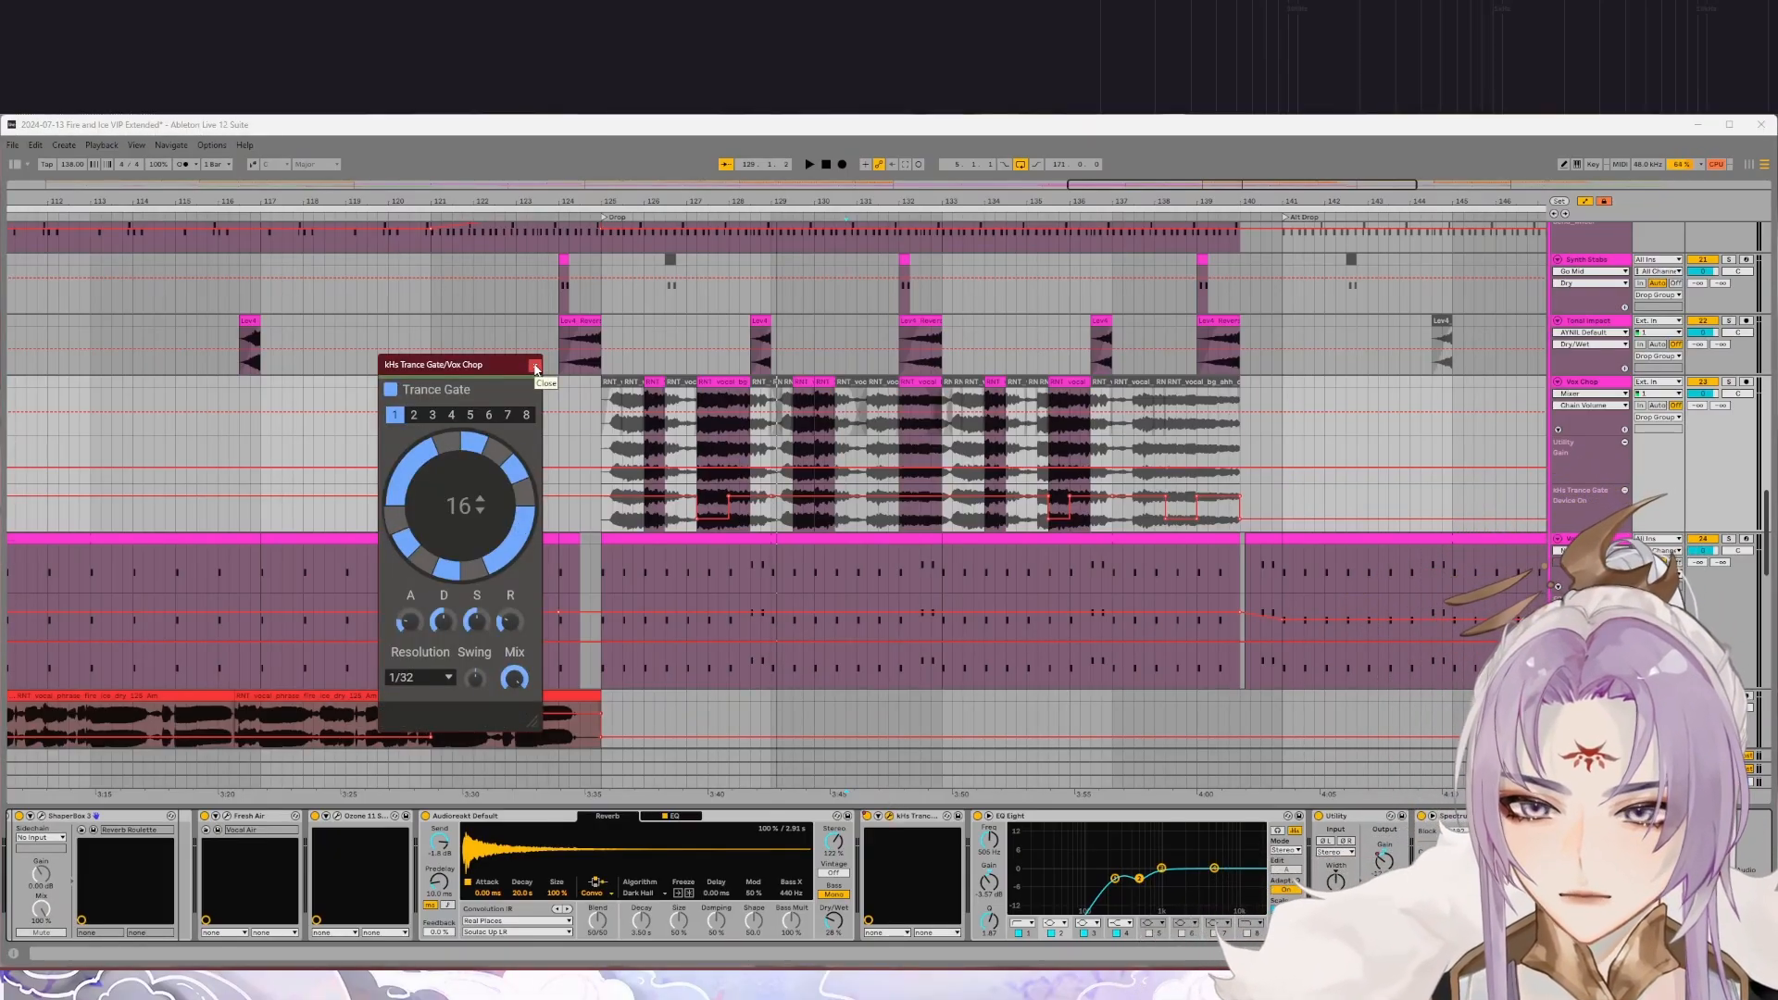
click(535, 367)
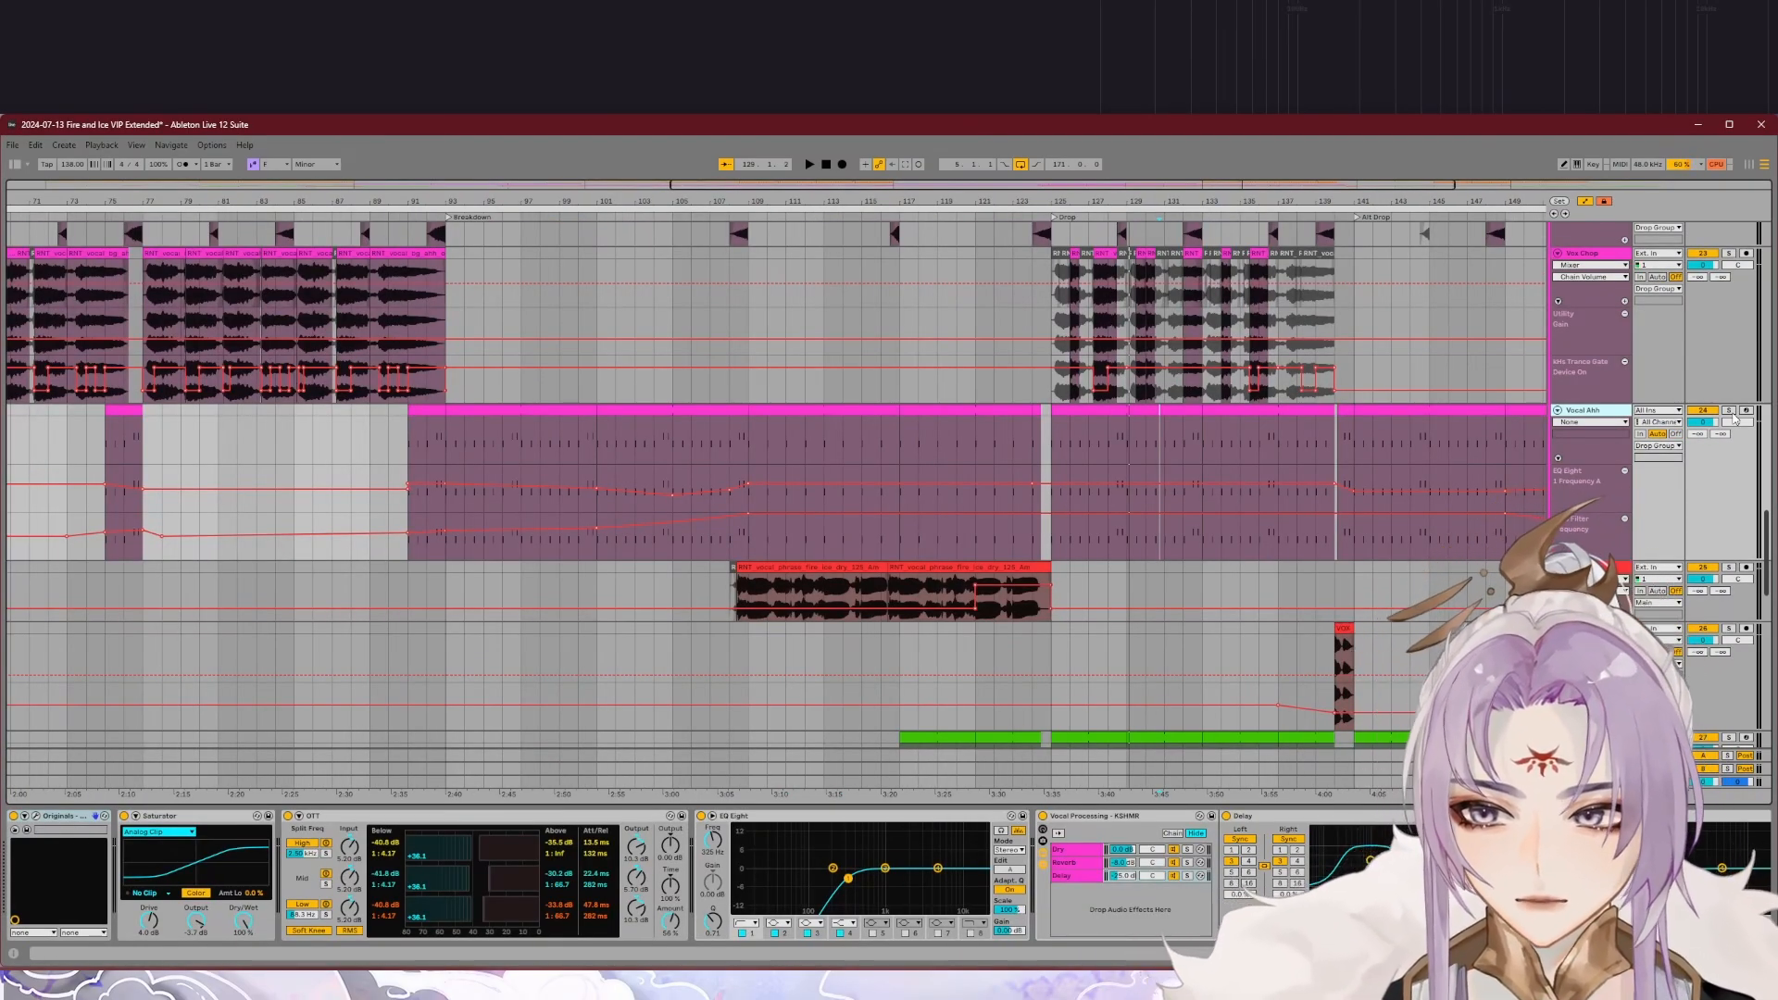
click(37, 818)
drag(714, 182, 952, 192)
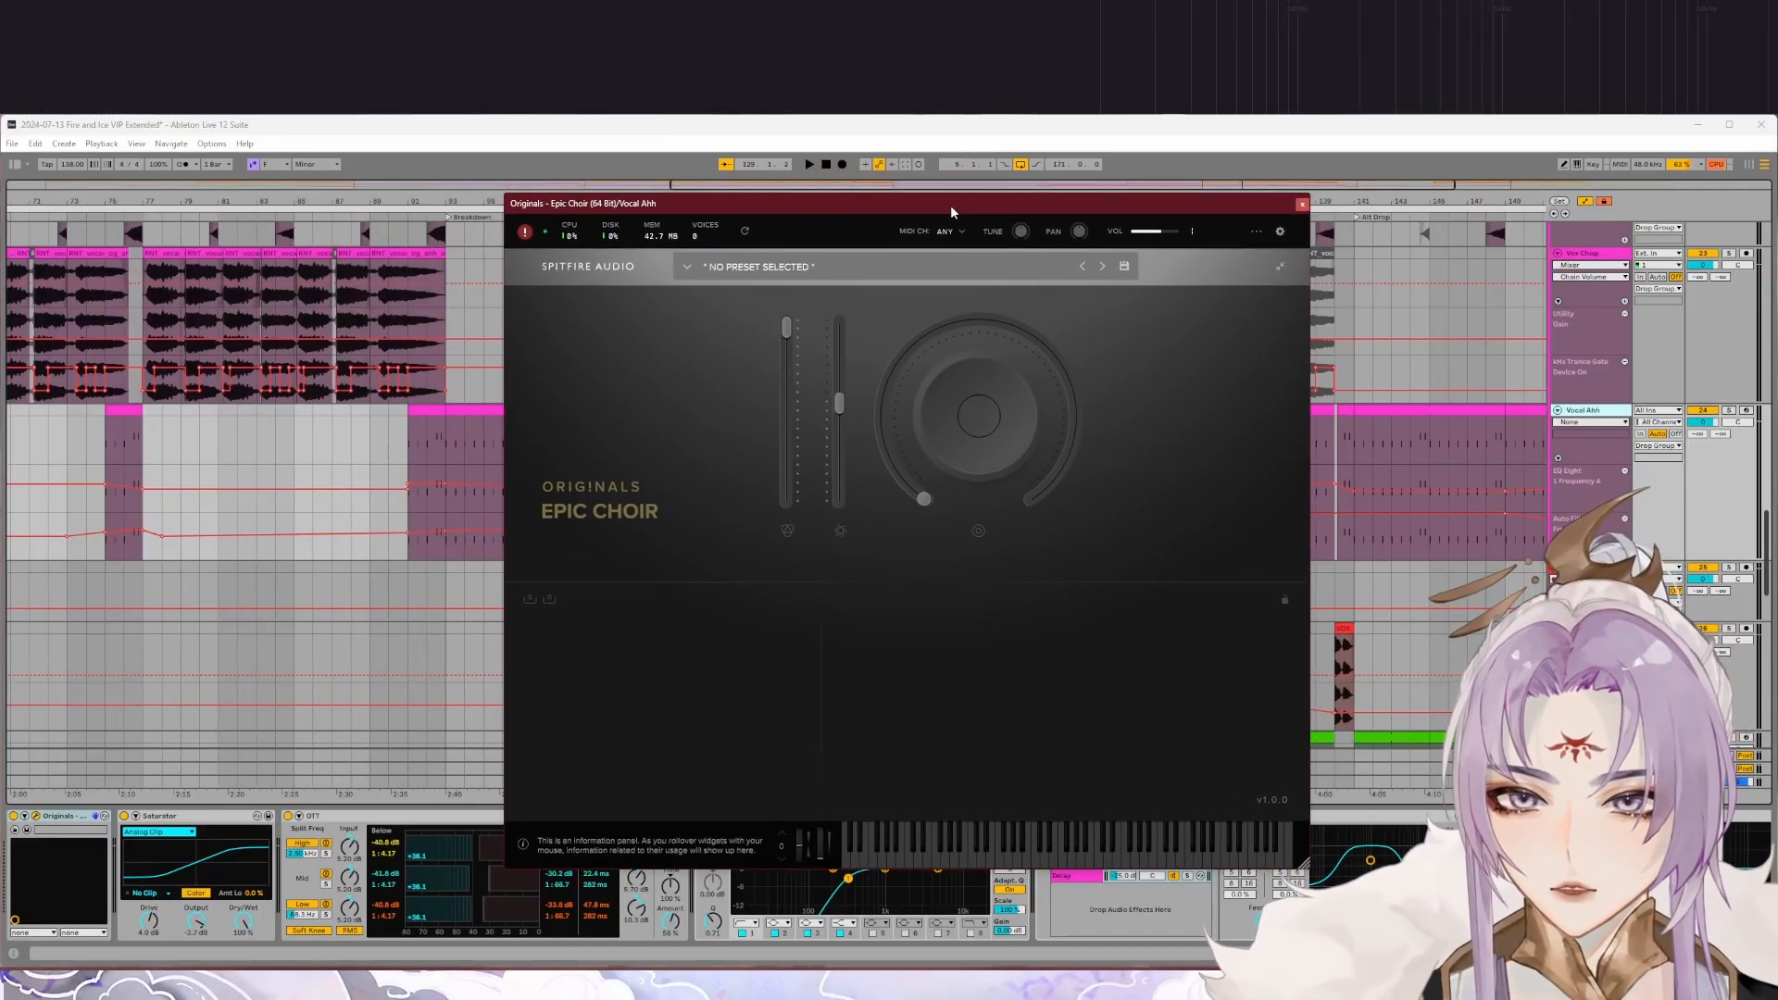
click(1301, 204)
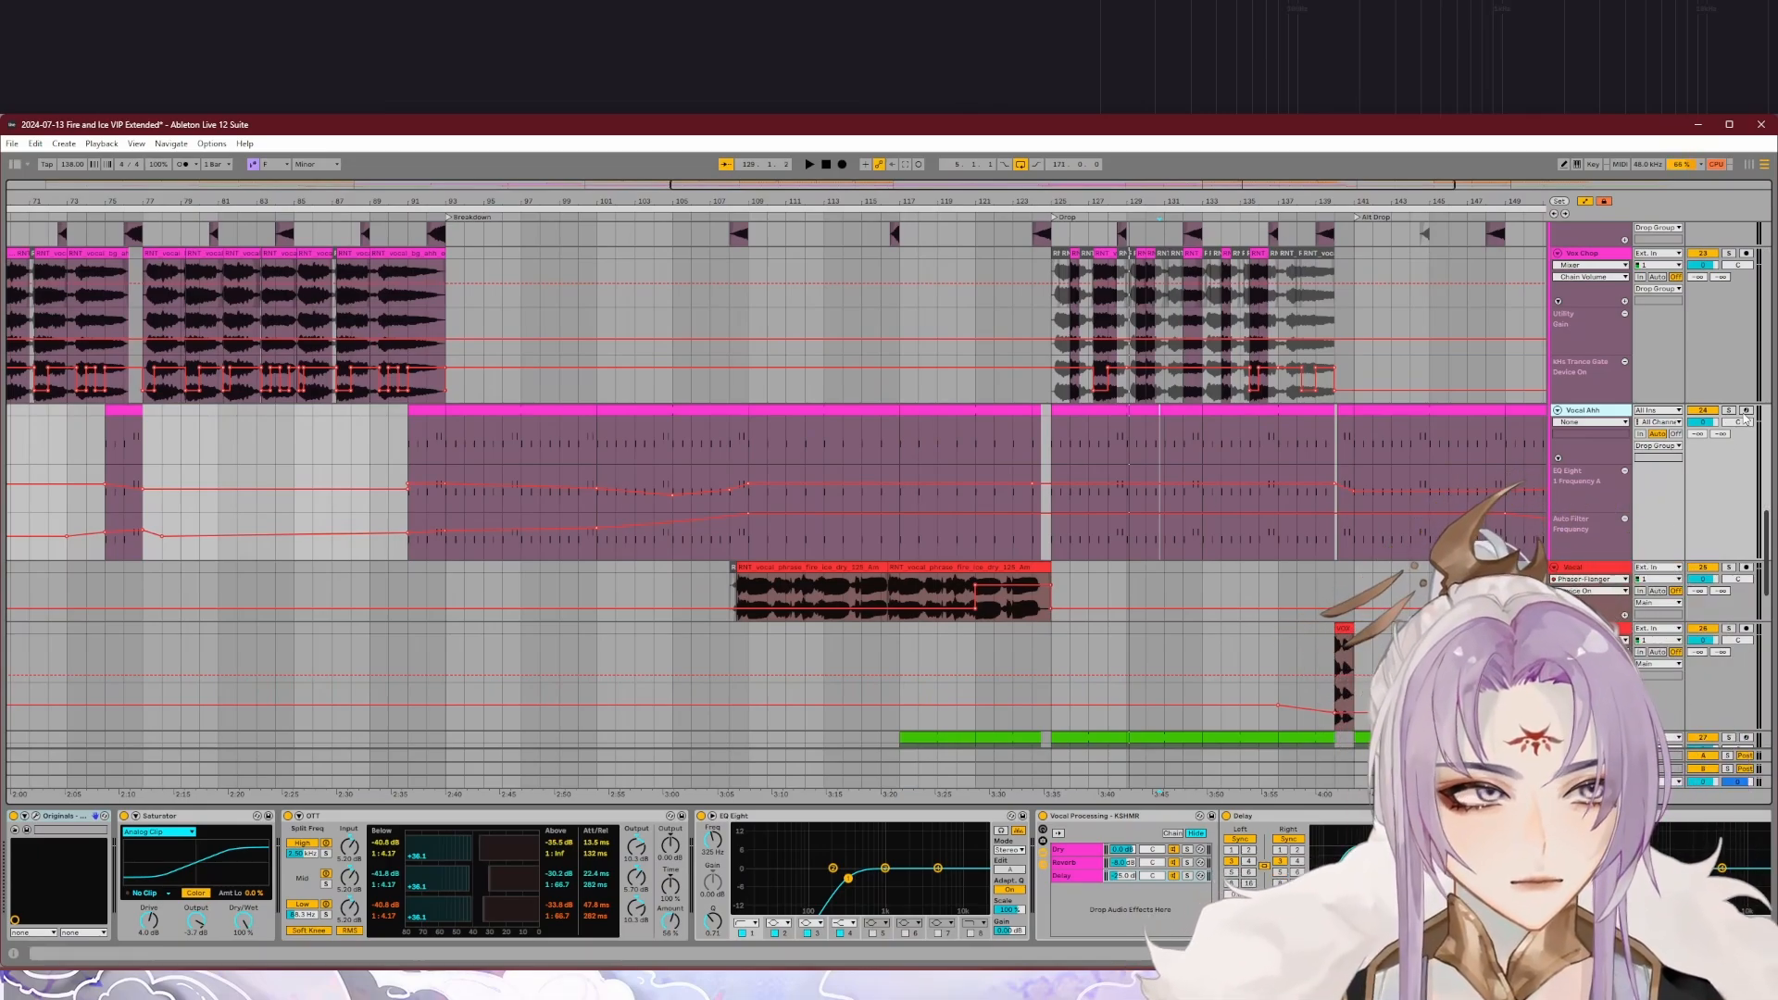
Step: Play the soloed Vocal Ahh track from the middle of the second breakdown, then stop playback
click(790, 220)
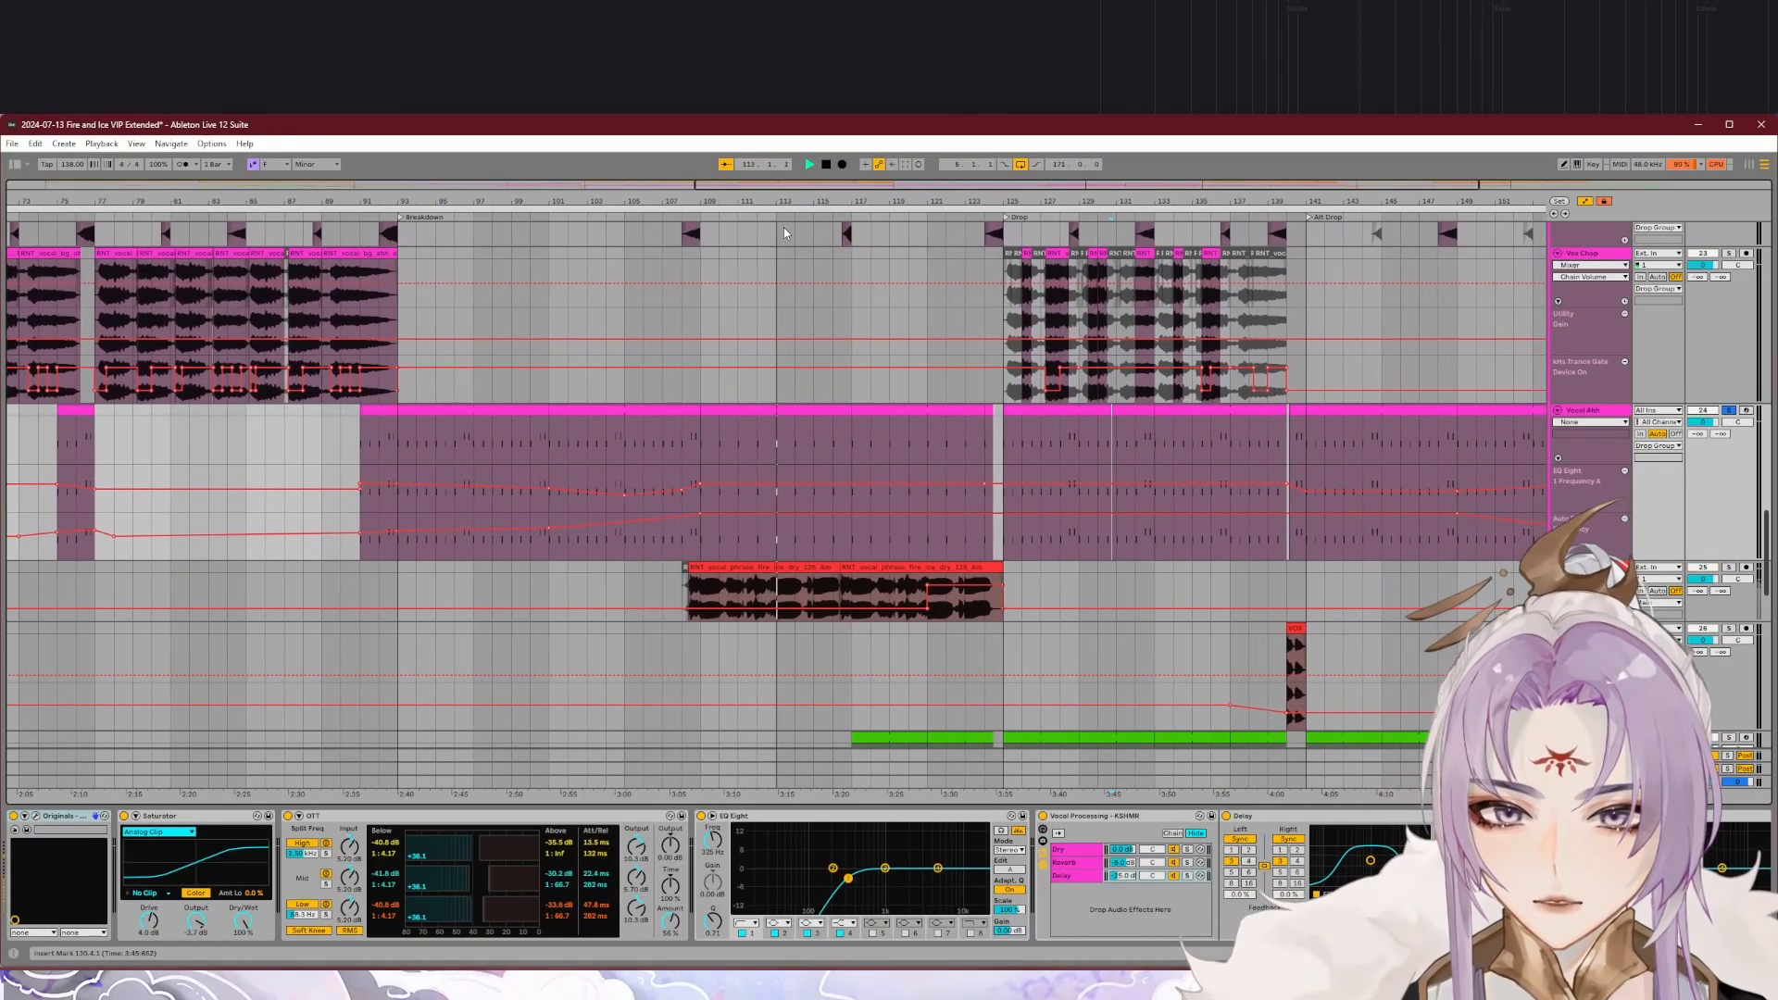
click(1589, 410)
key(space)
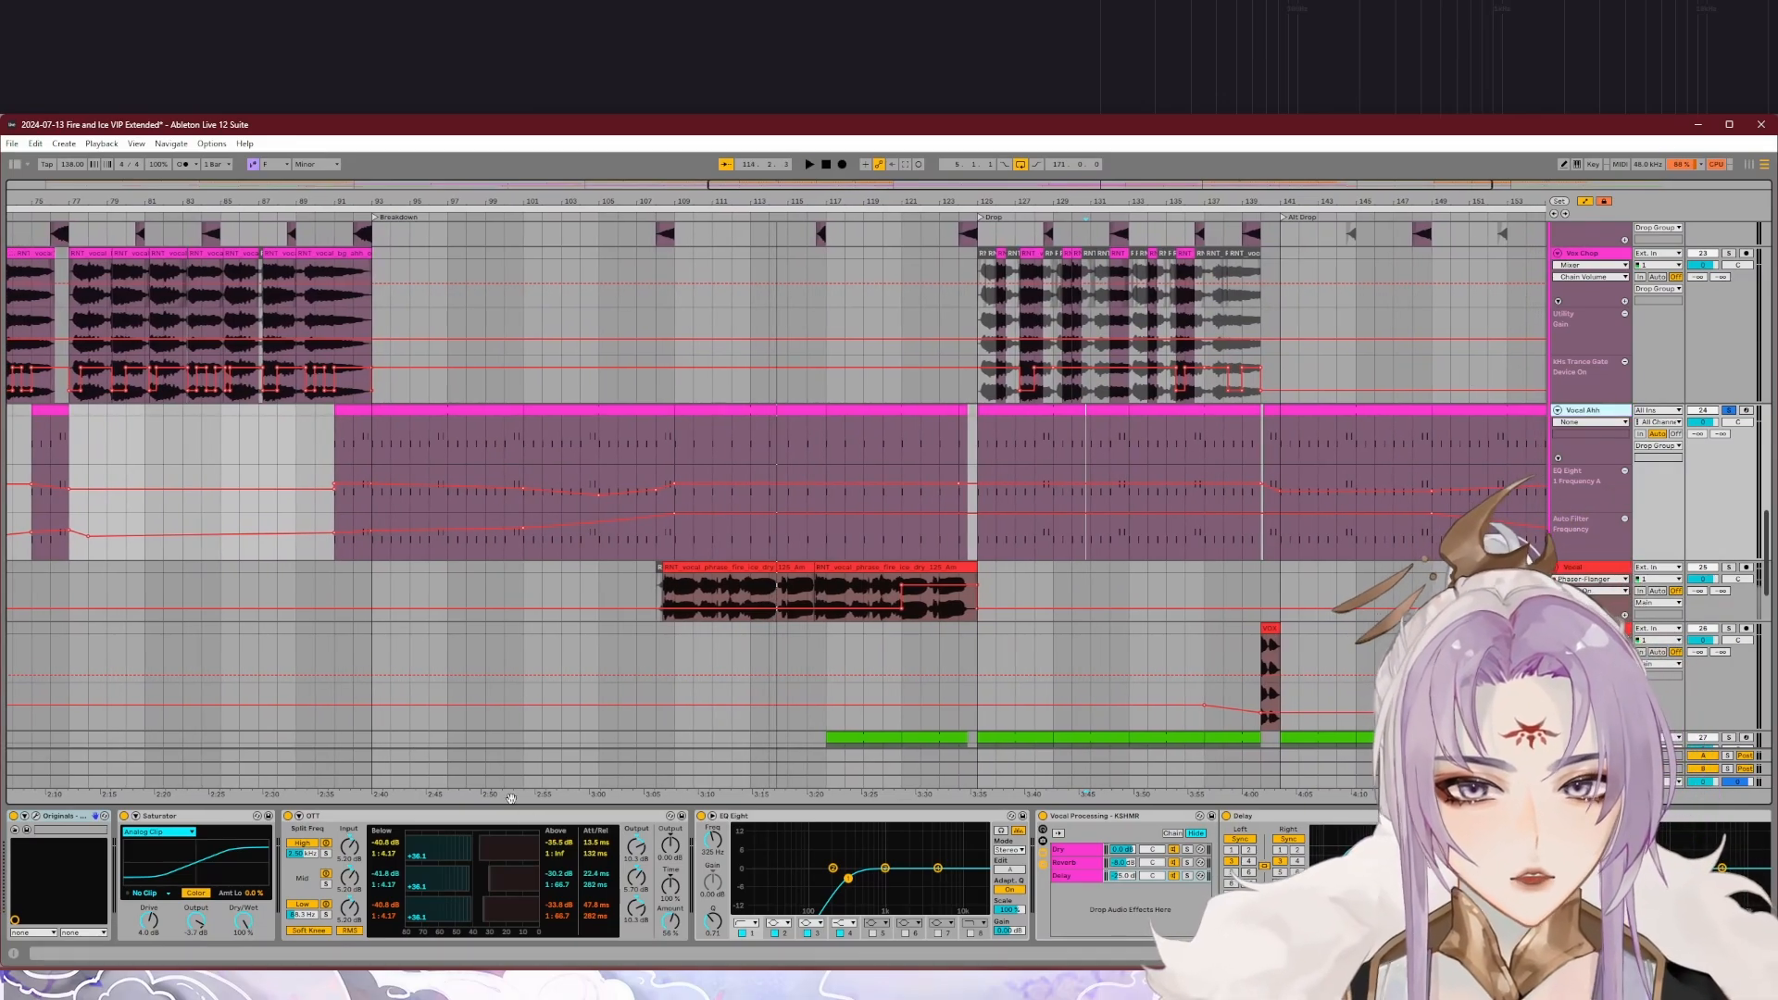
Step: Reopen Epic Choir on Vocal Ahh, check its error notice and try the offered fix, then close the plug-in
click(35, 816)
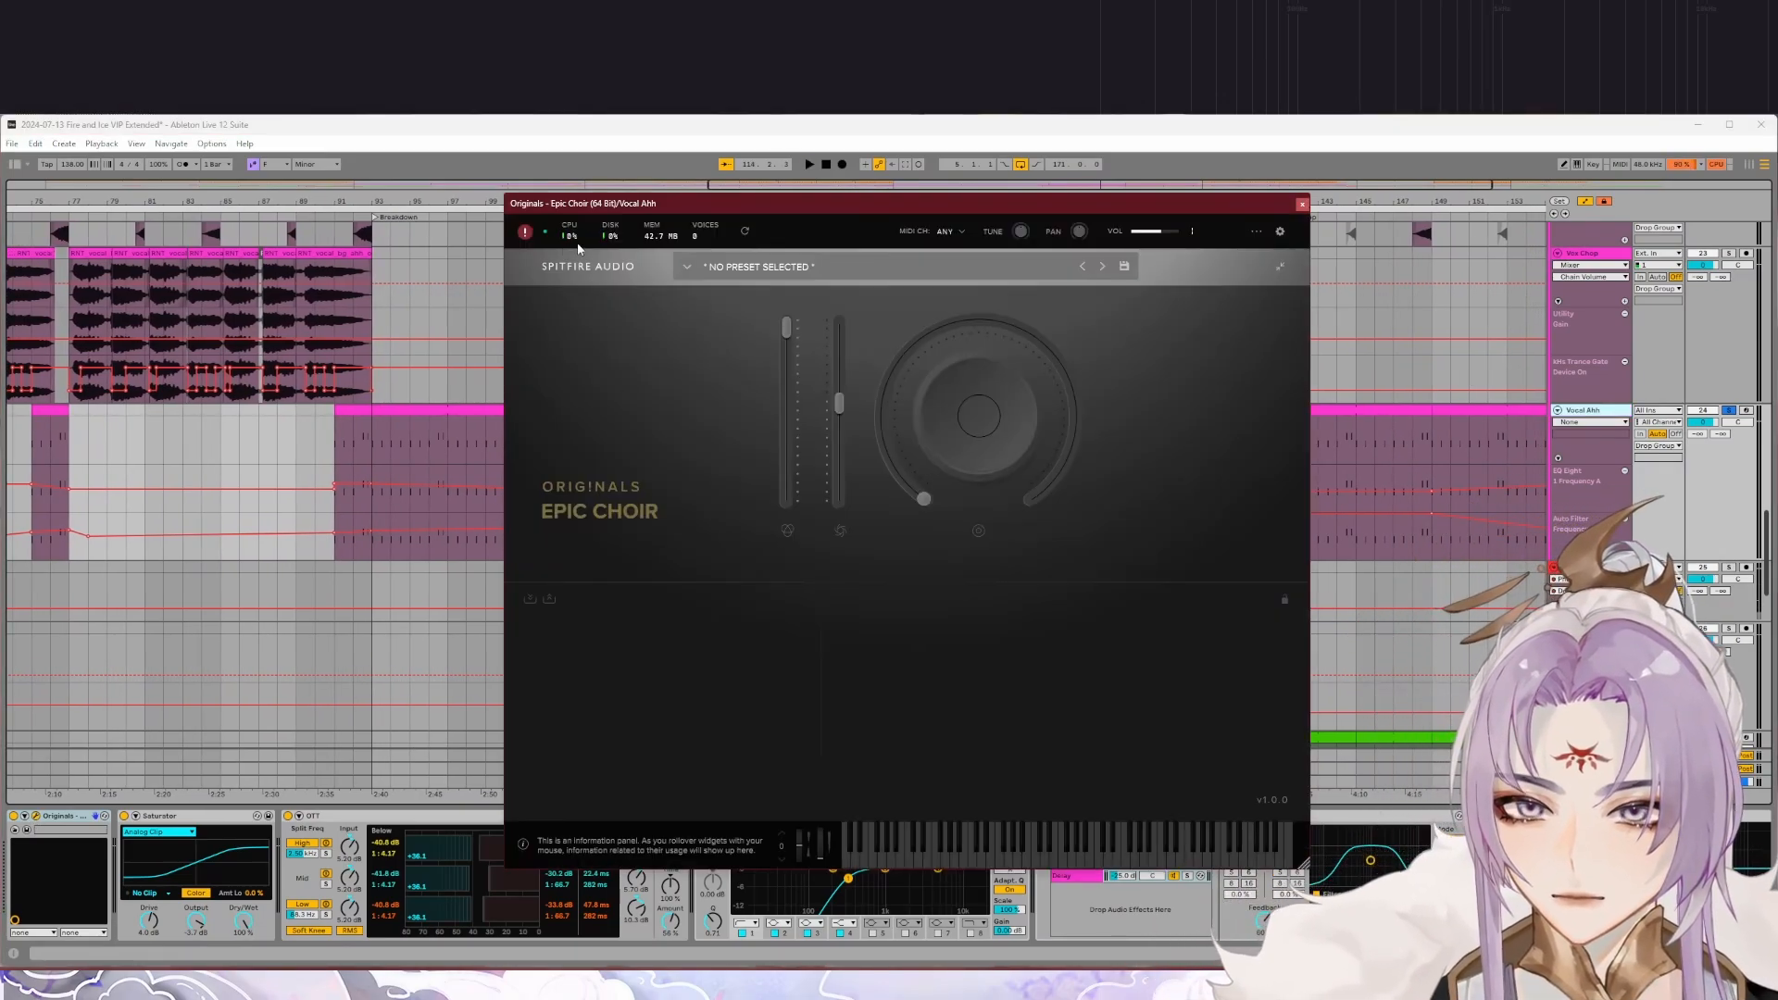
click(525, 237)
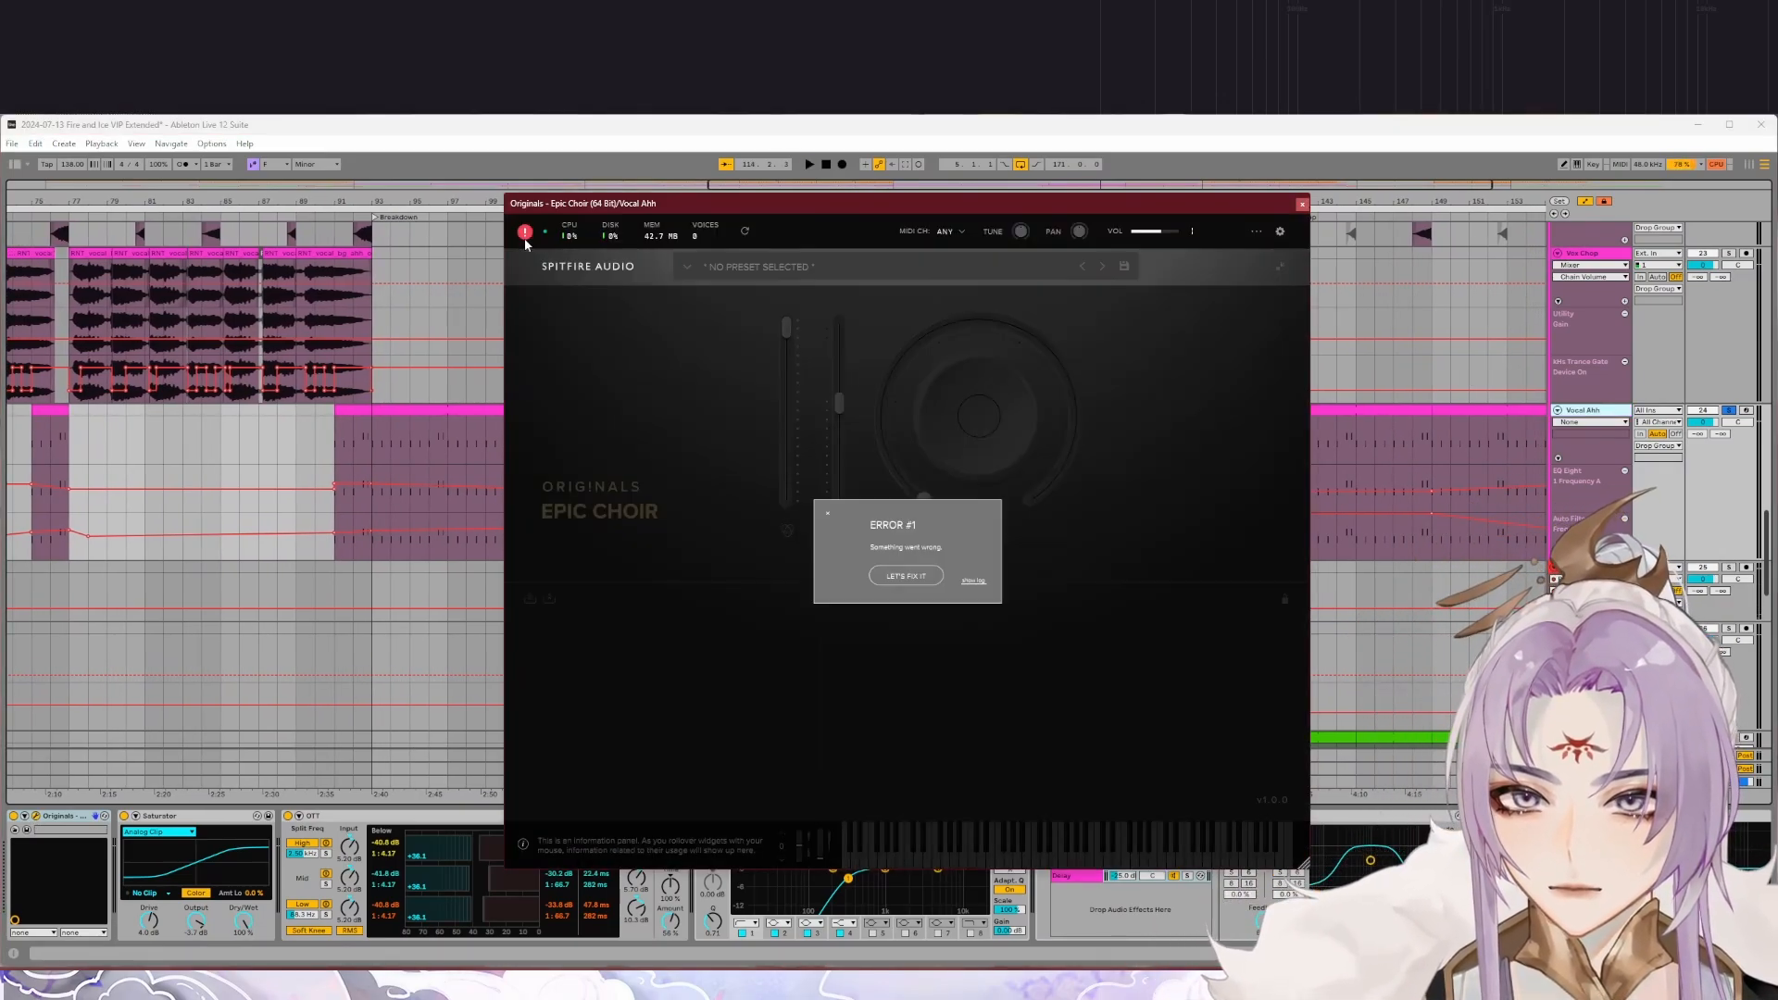
click(906, 576)
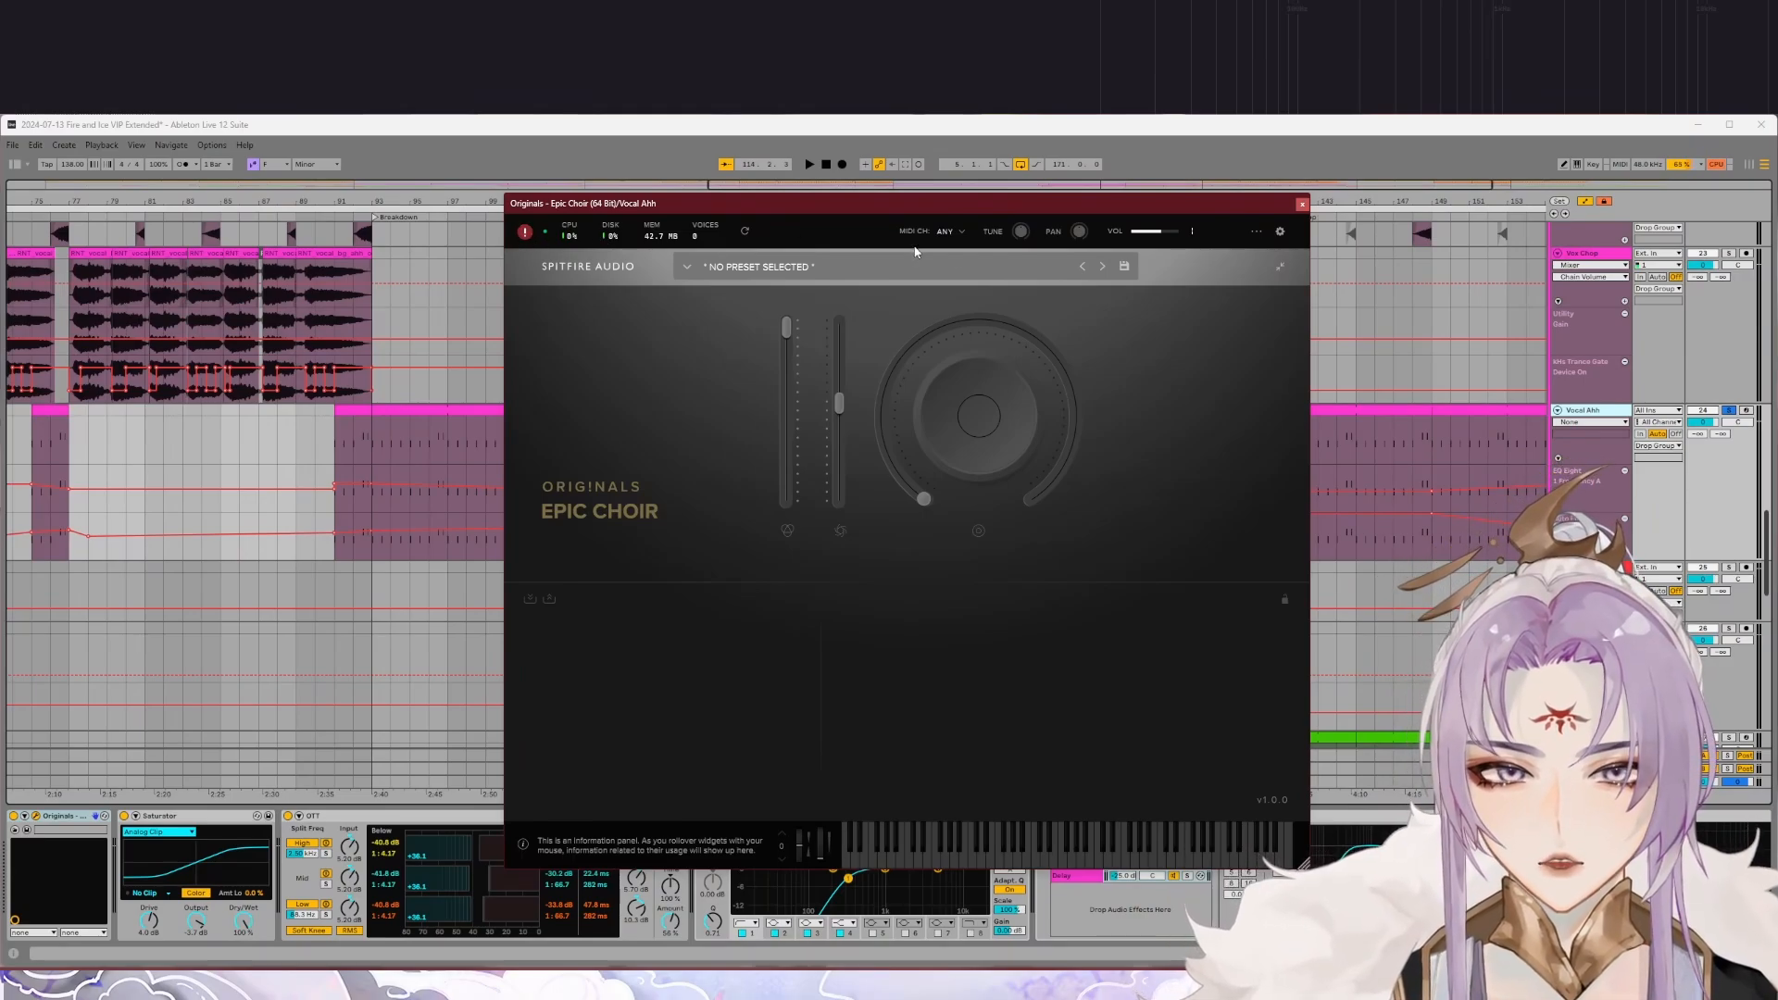
click(1302, 203)
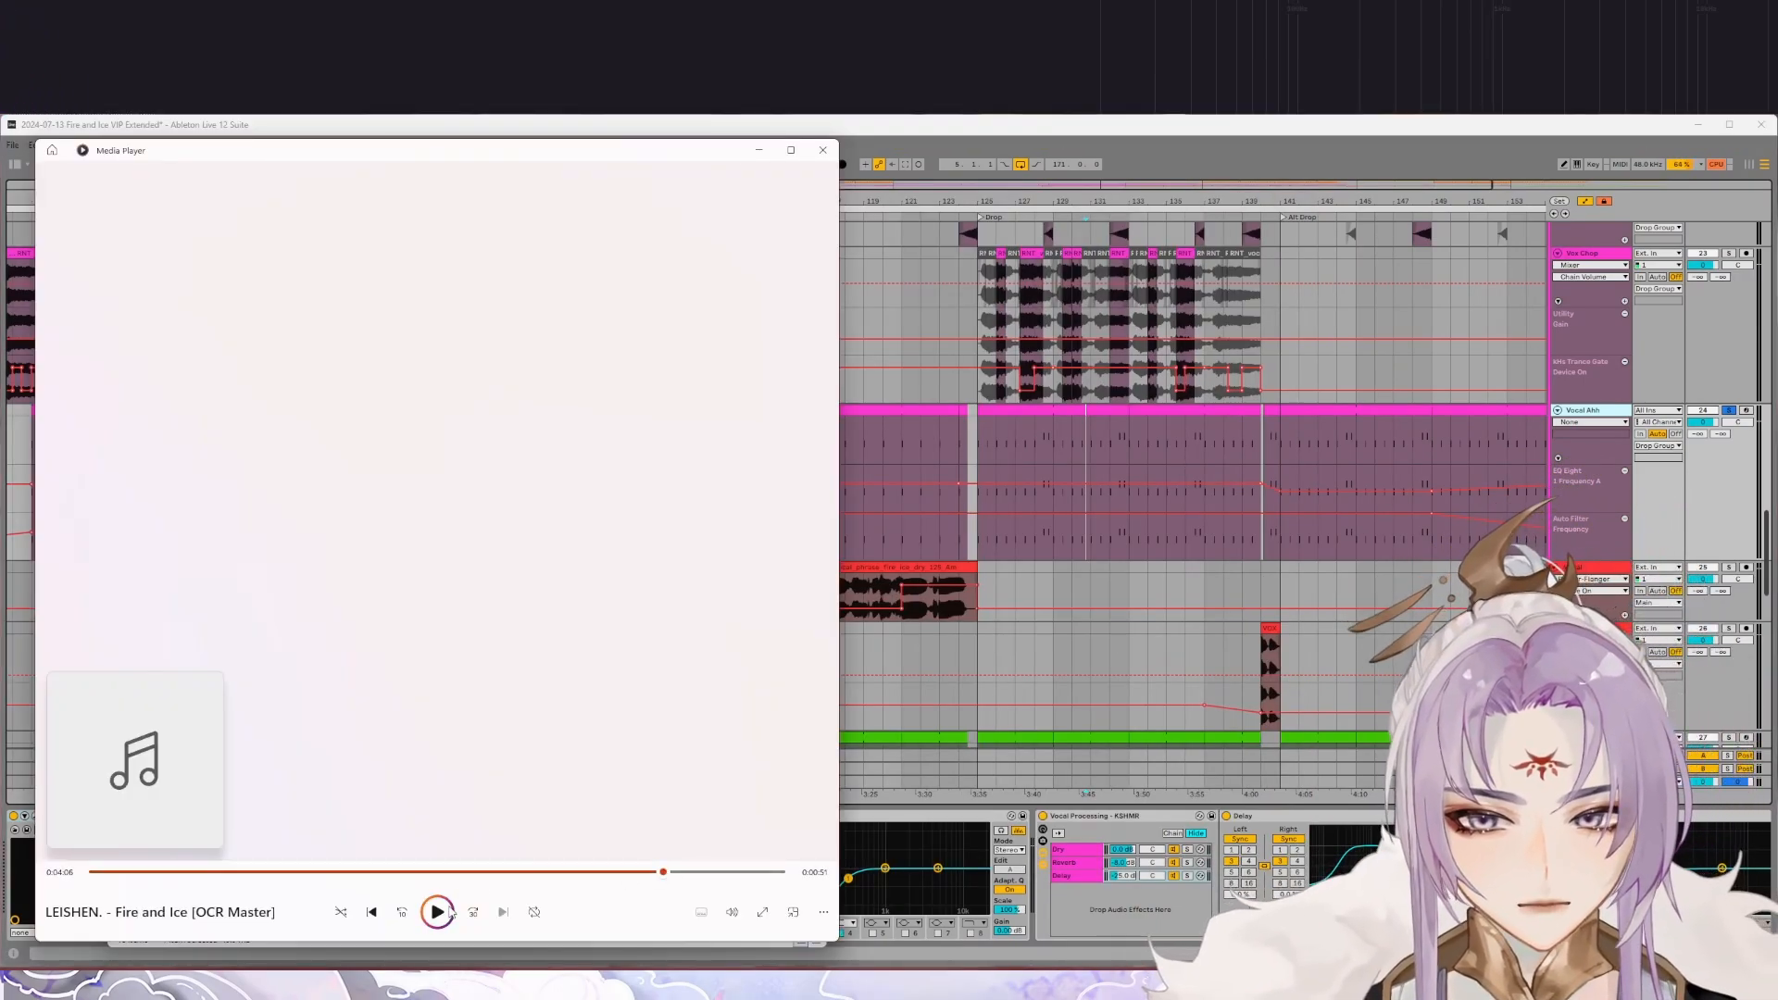
Step: Switch to Media Player, play a passage of the Fire and Ice [OCR Master] render, pause it and return to Ableton Live
click(437, 912)
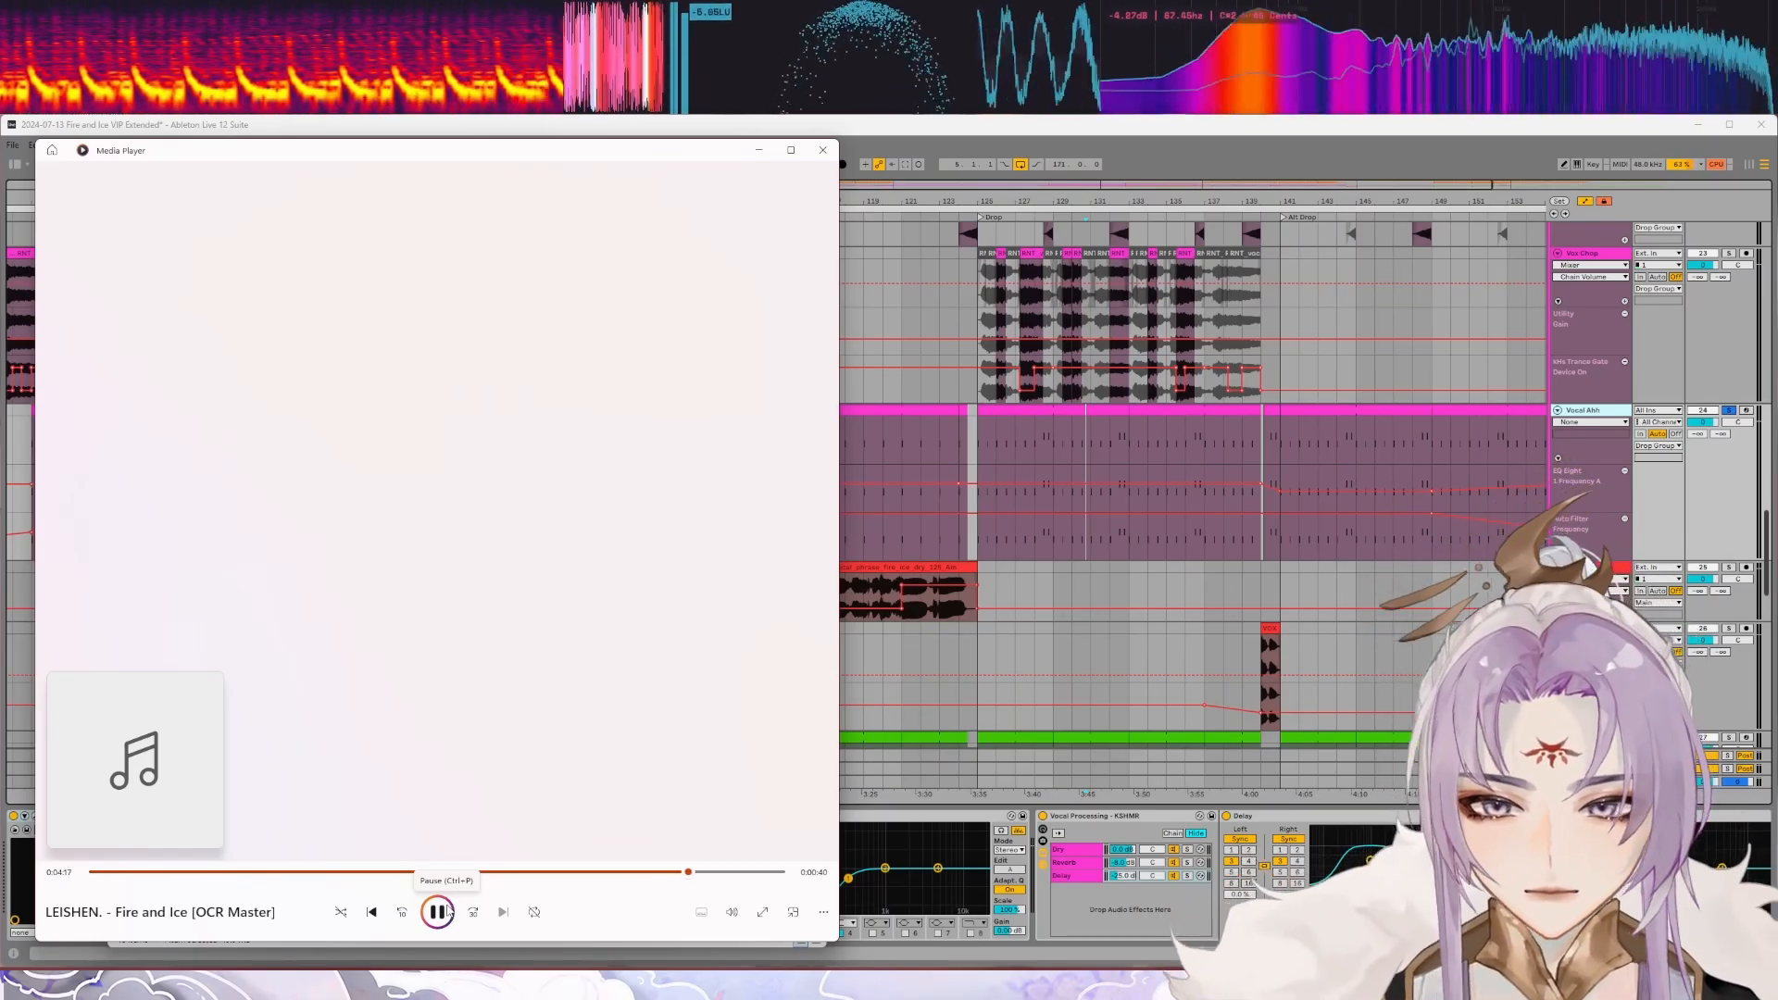
click(437, 912)
click(746, 291)
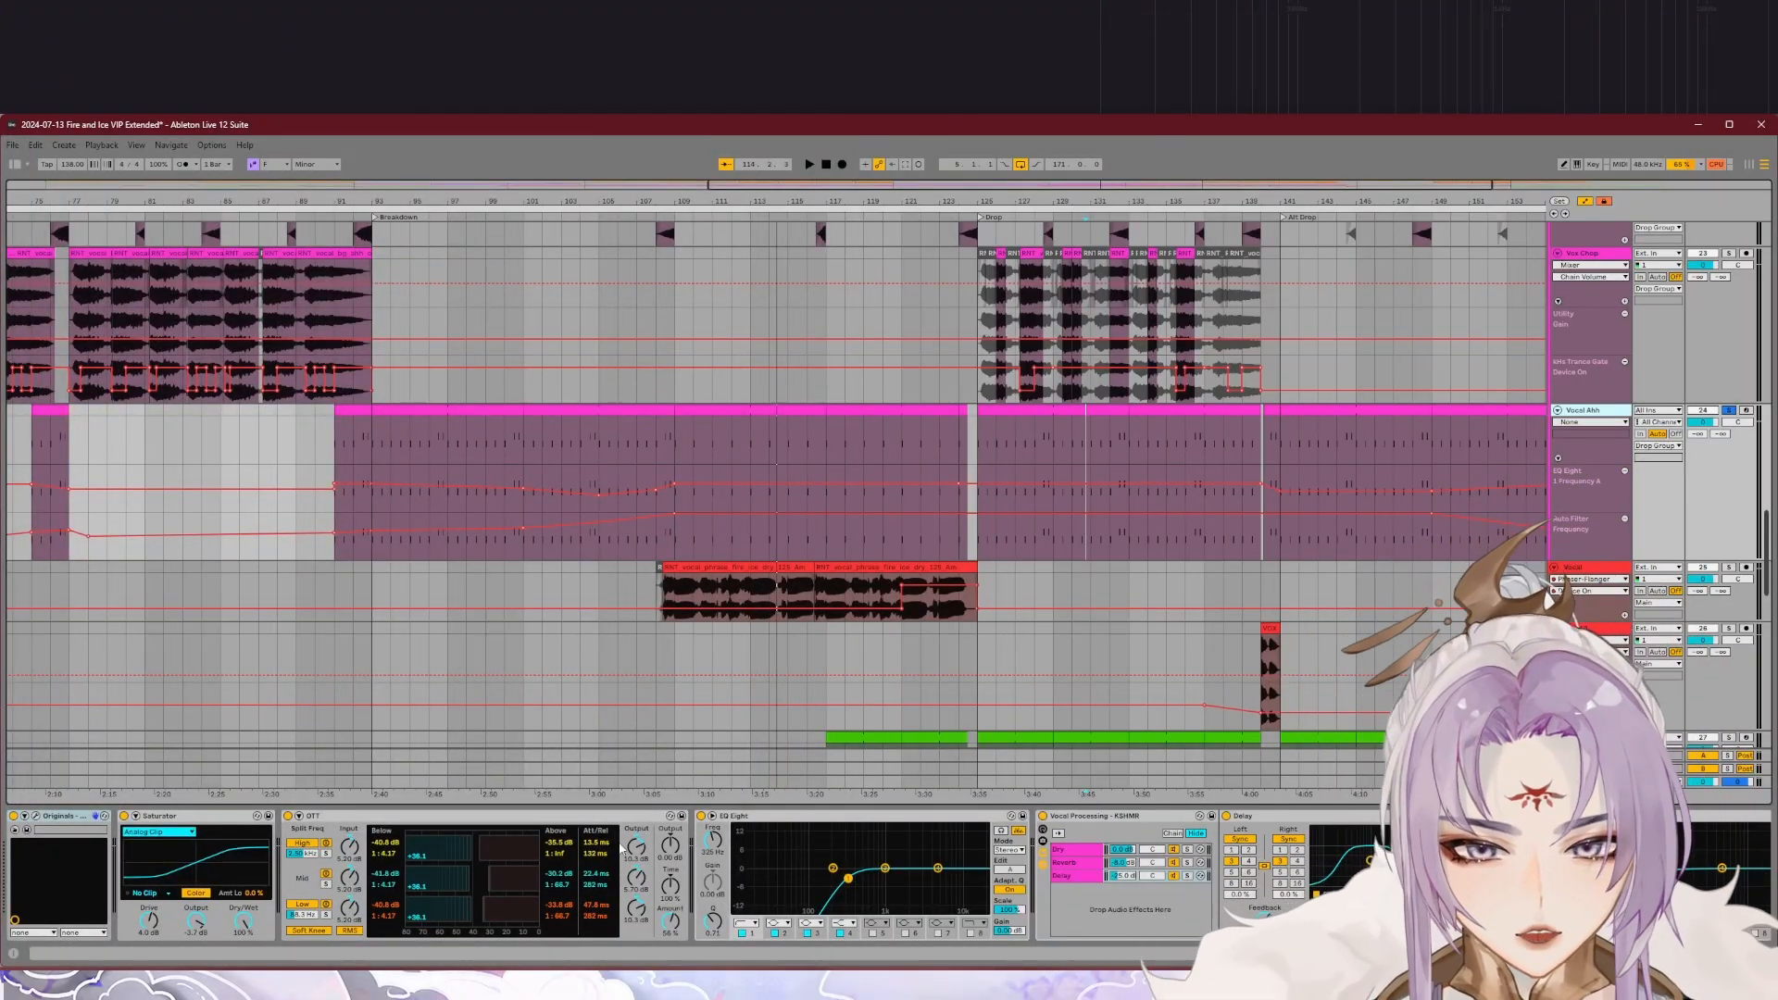
Step: View the rest of the Vocal Ahh device chain, from the Vocal Processing rack through Delay, EQ Eight and Compressor
scroll(601, 875, right, 15)
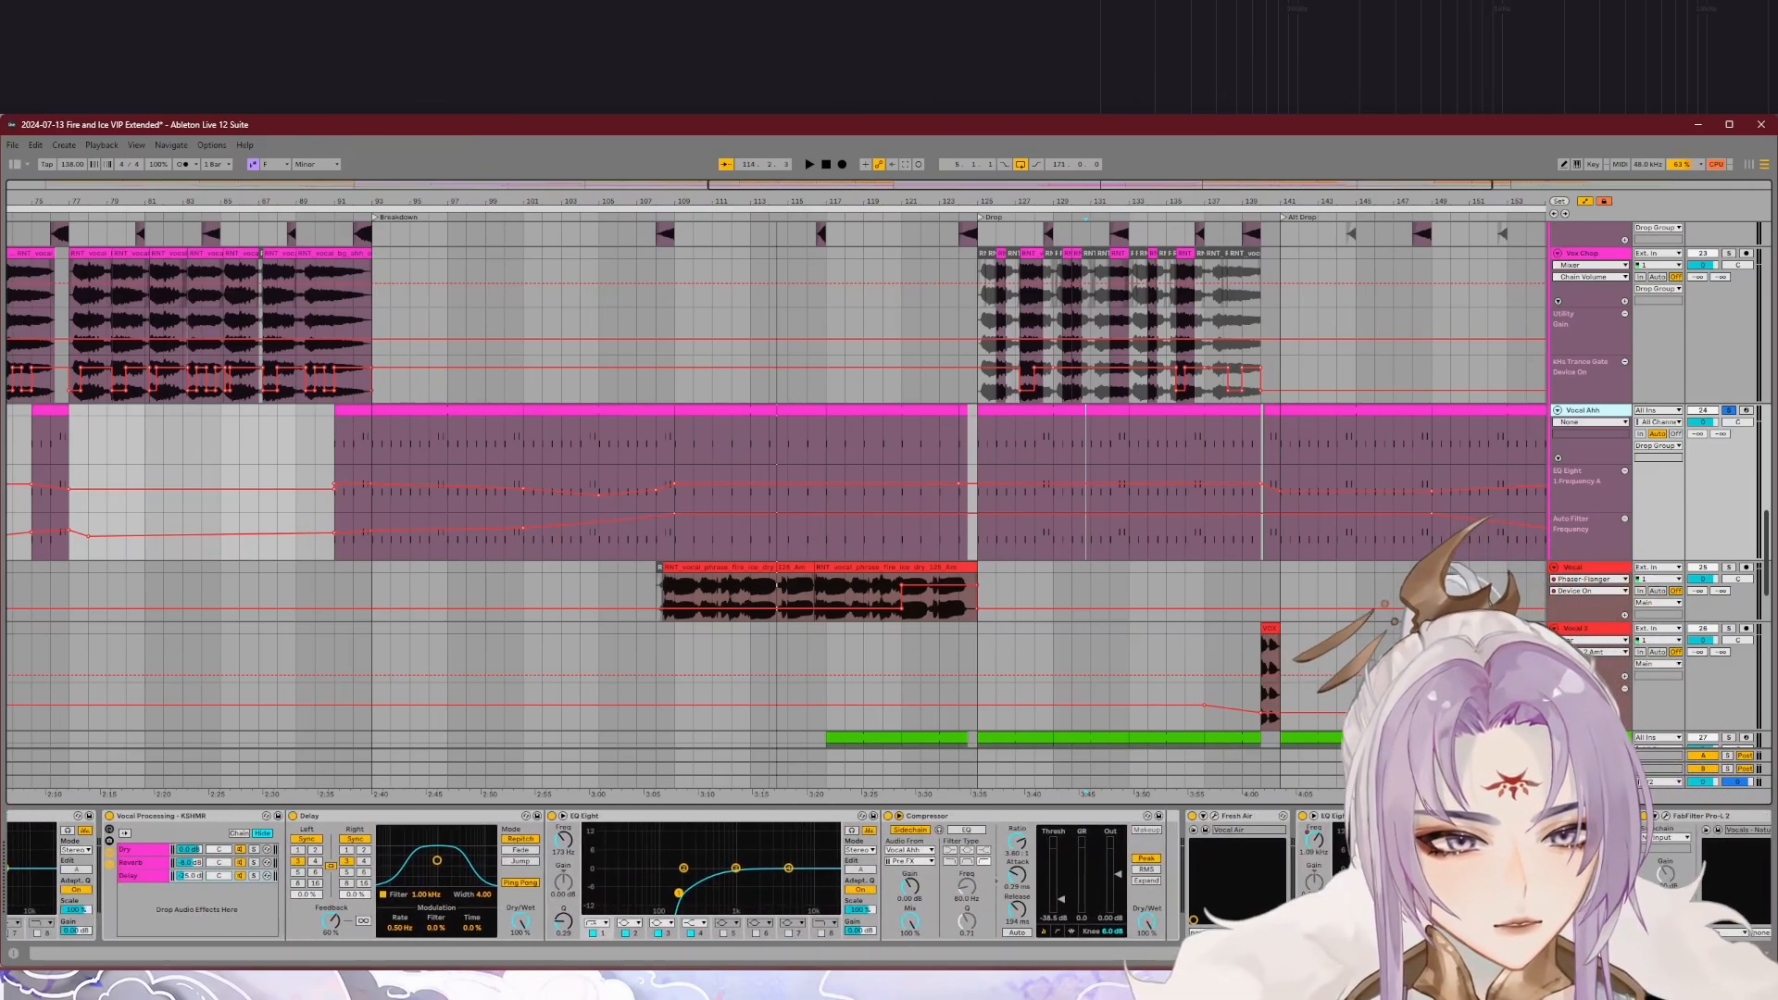
scroll(602, 874, right, 4)
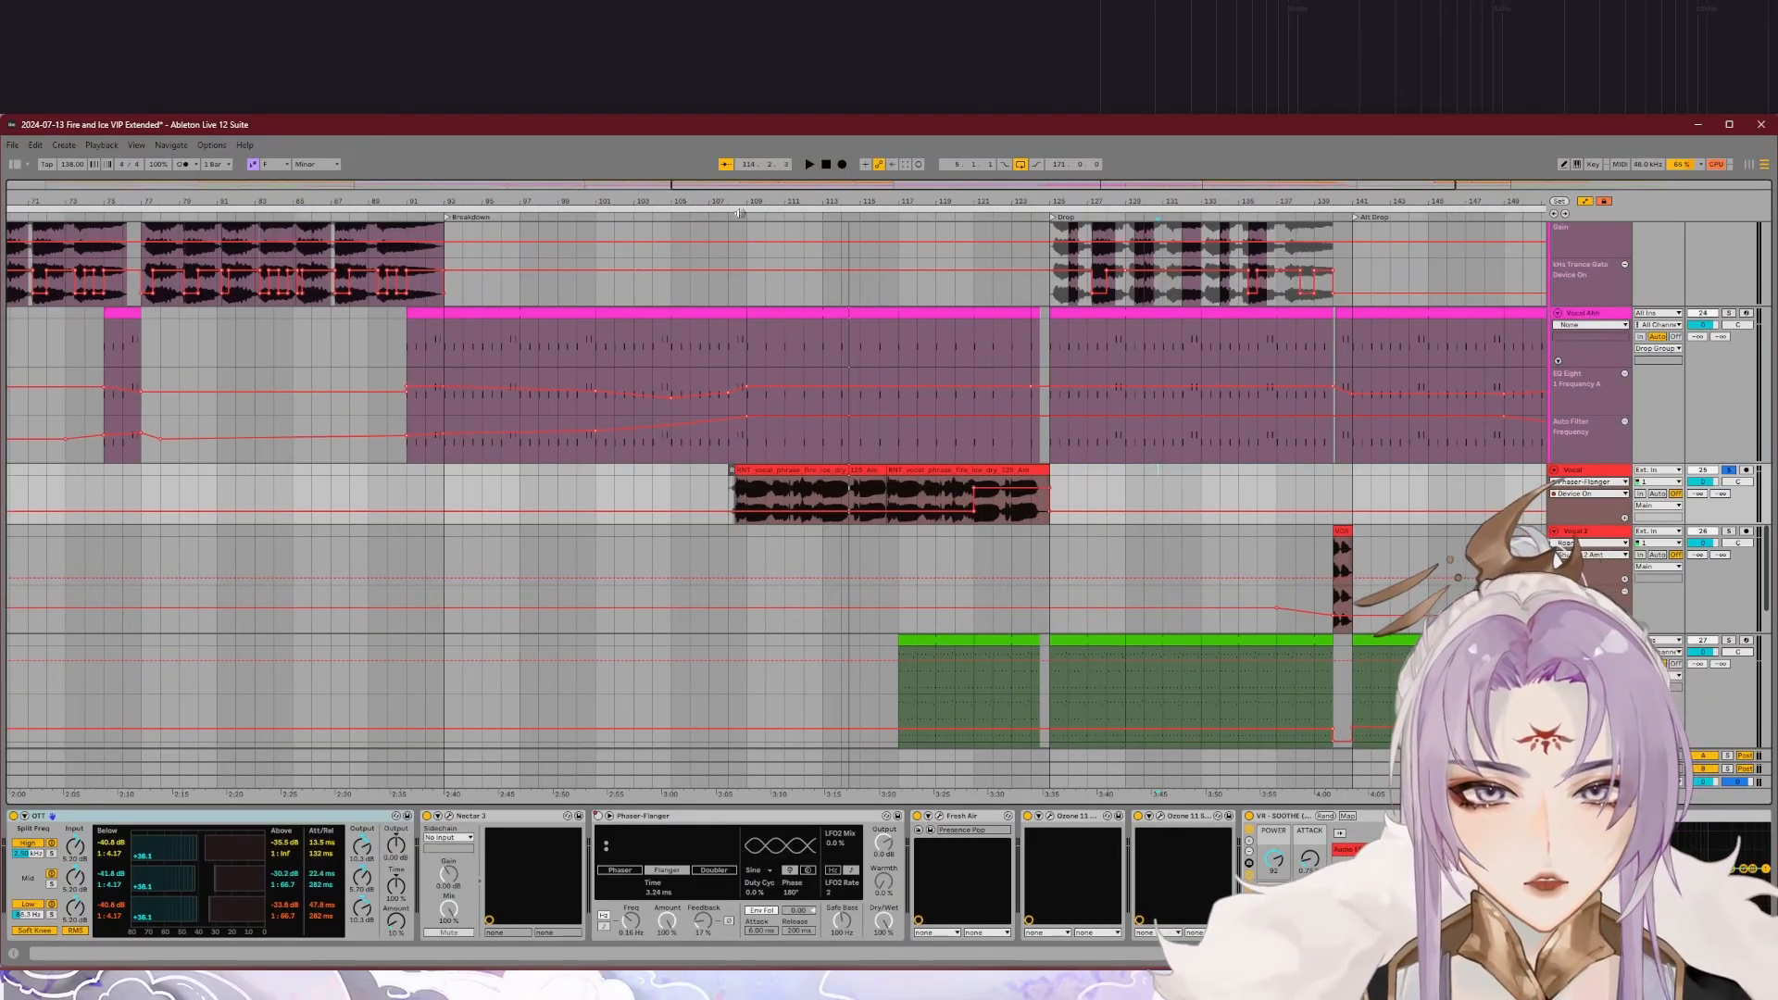
Step: Play the soloed Vocal track from its second-breakdown phrase while viewing its device chain, including Nectar 3 and Phaser-Flanger
click(738, 215)
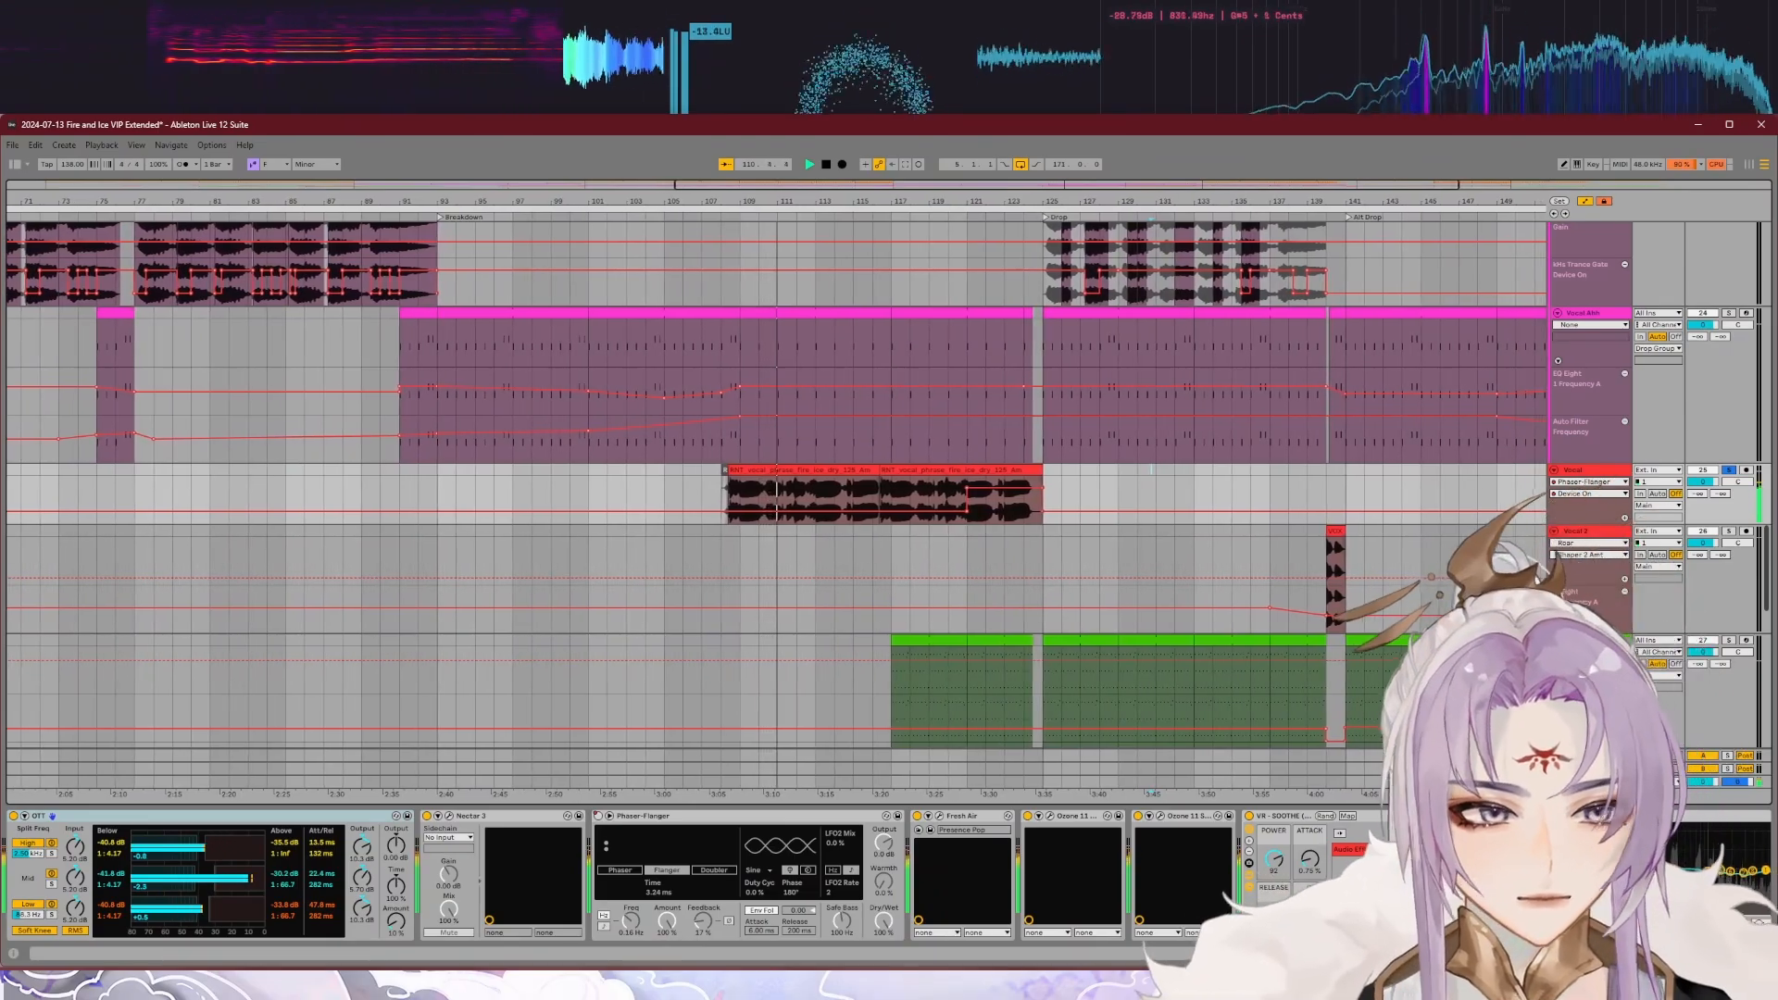
scroll(648, 875, right, 2)
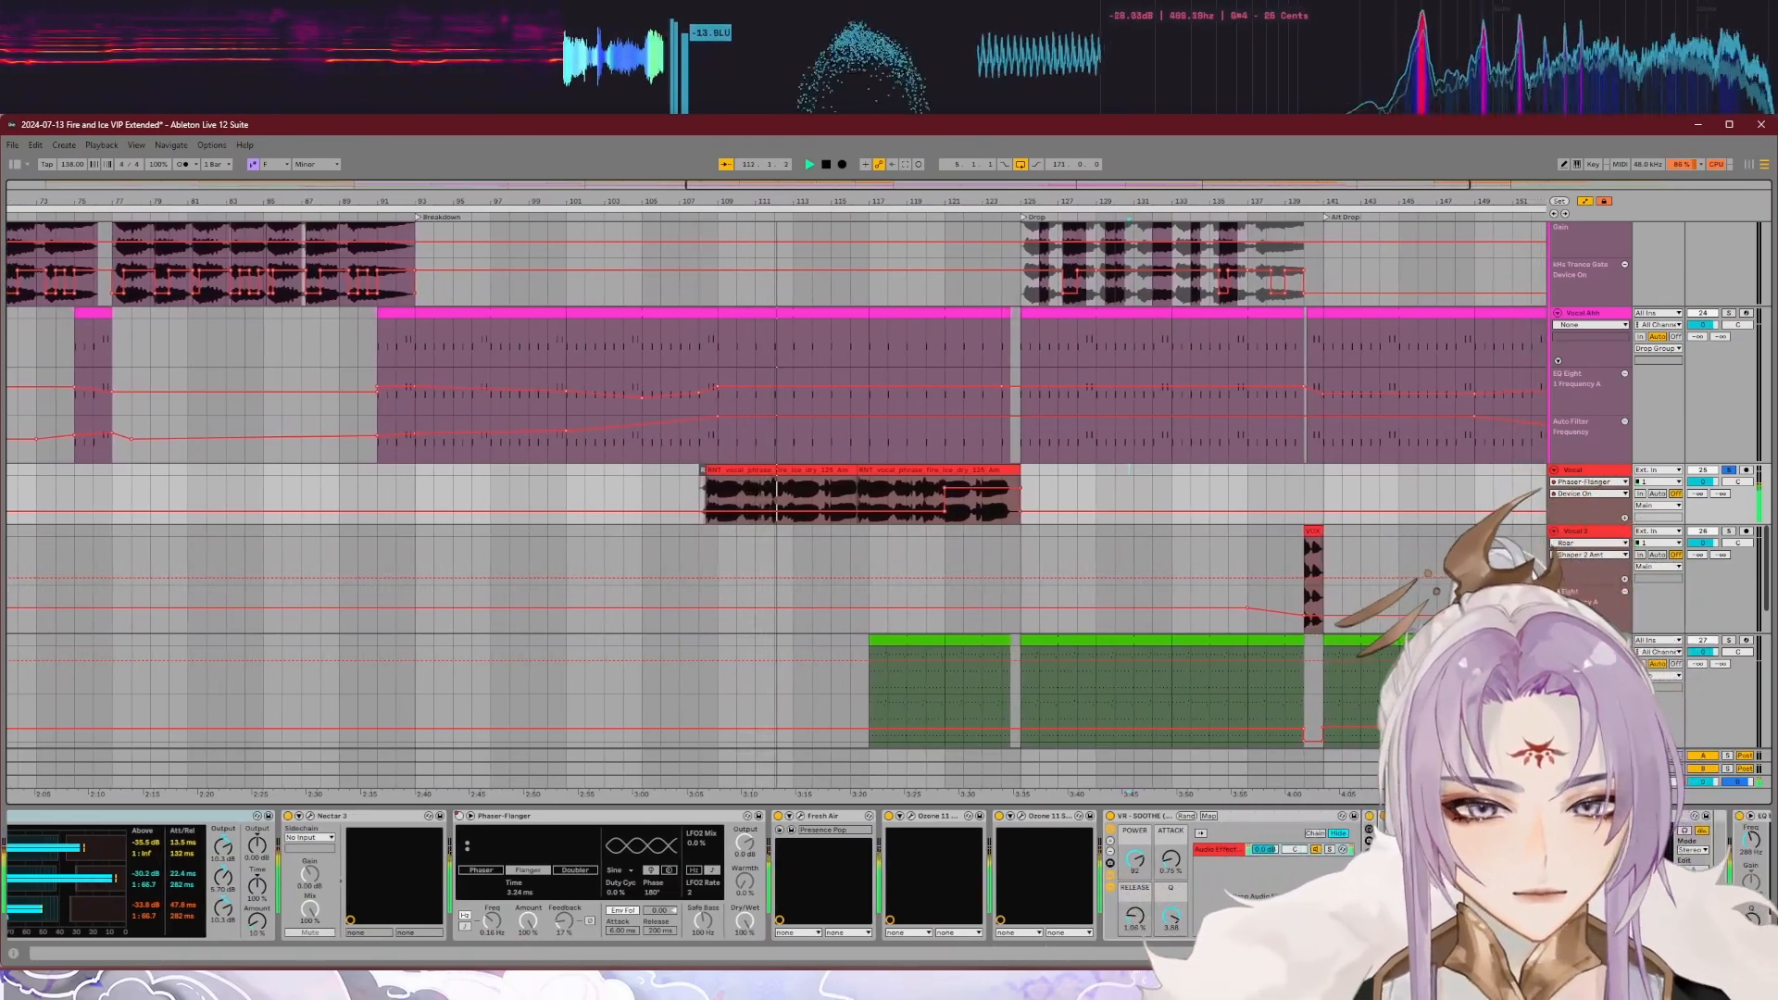
scroll(648, 875, right, 6)
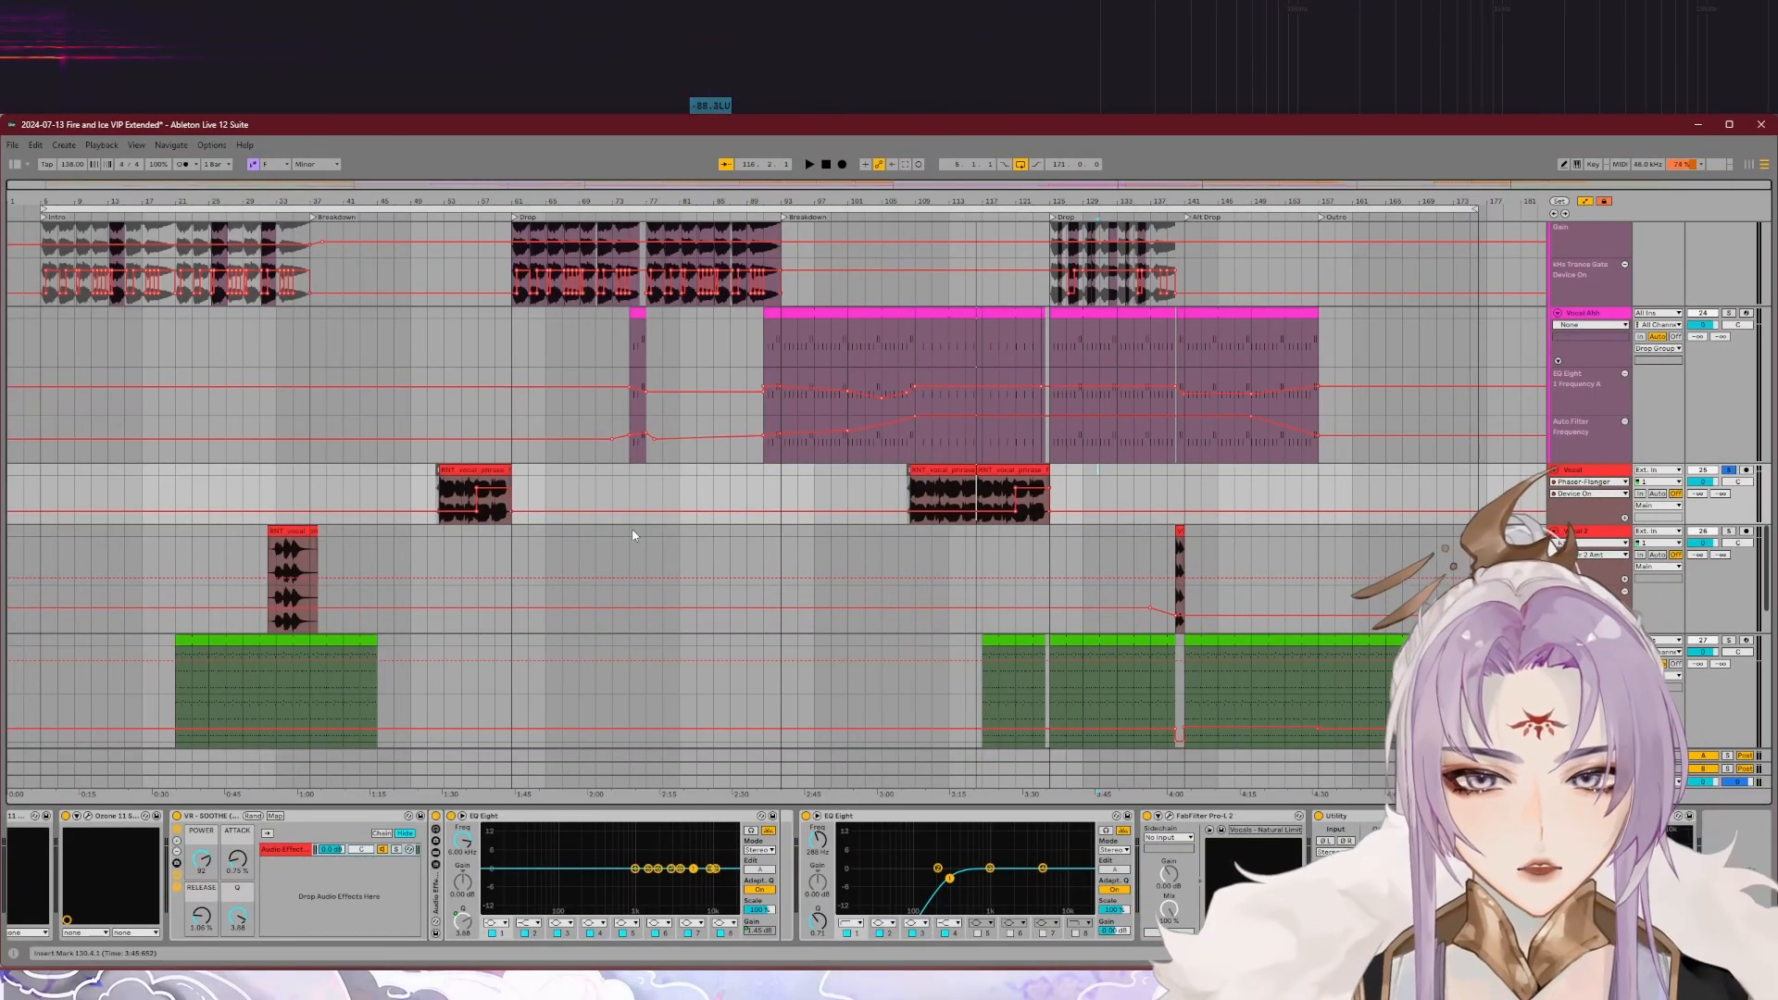
Step: Examine where Vocal's phrases sit in the arrangement, before the first drop and in the second breakdown
scroll(465, 497, up, 5)
scroll(465, 496, down, 5)
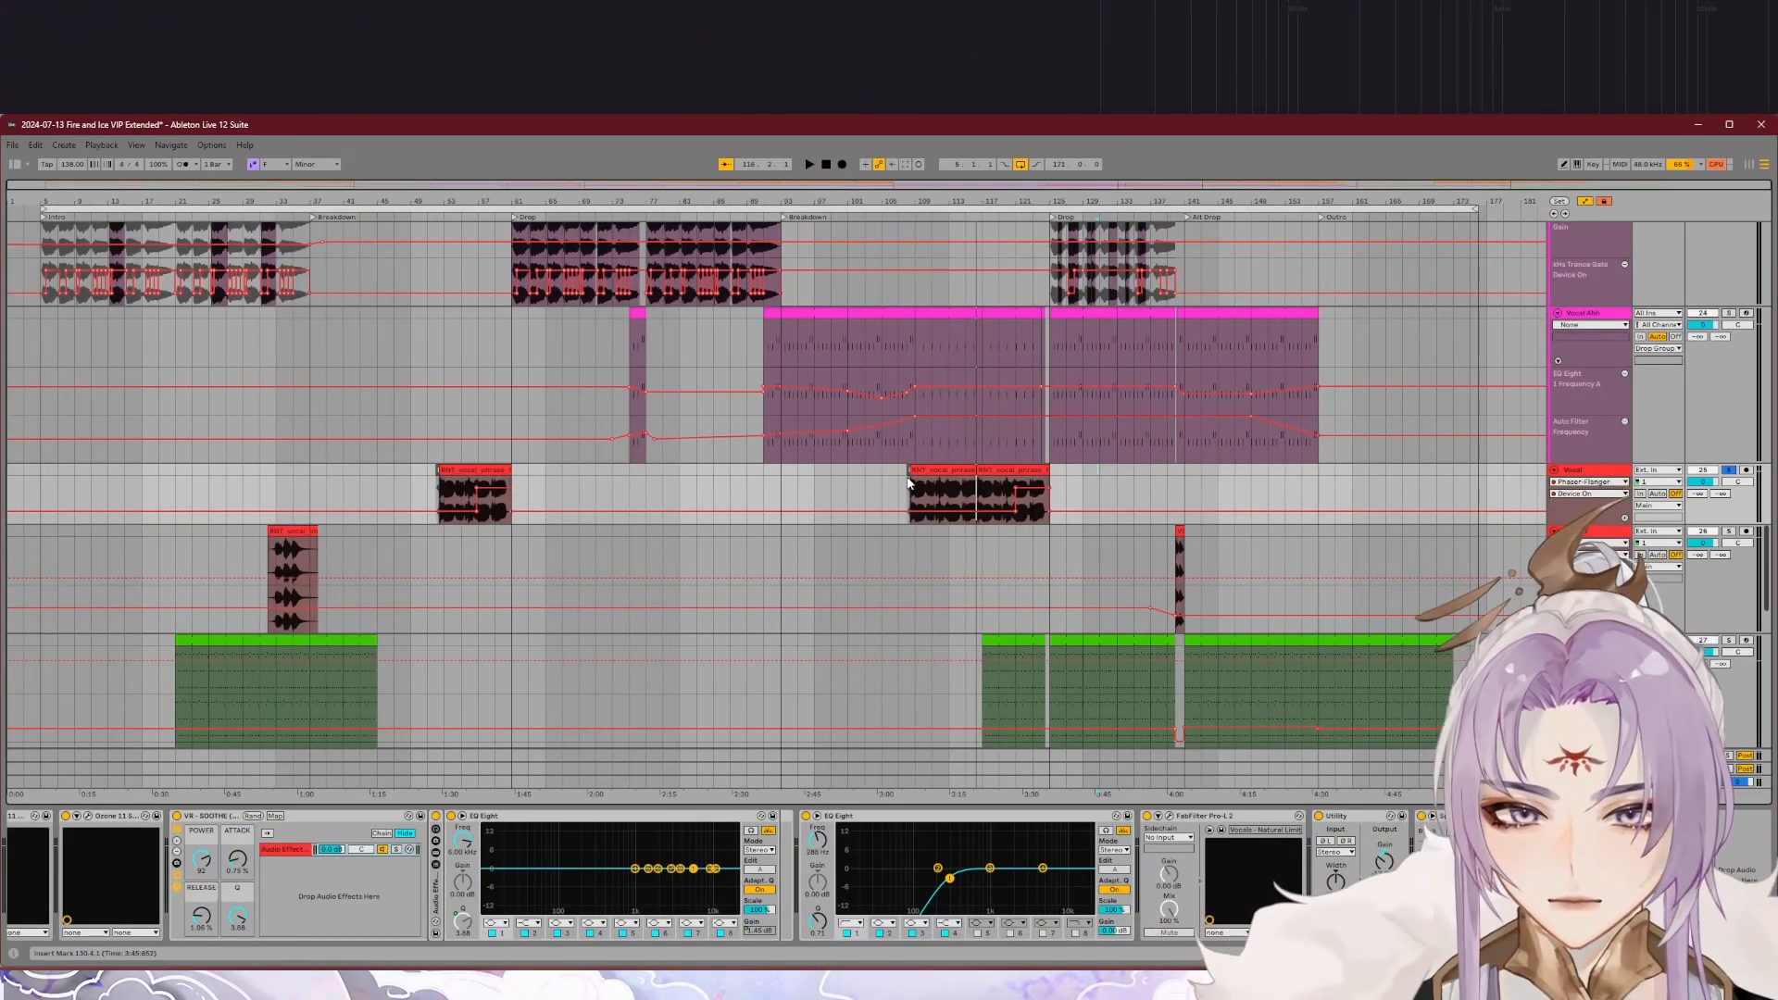
scroll(449, 300, up, 3)
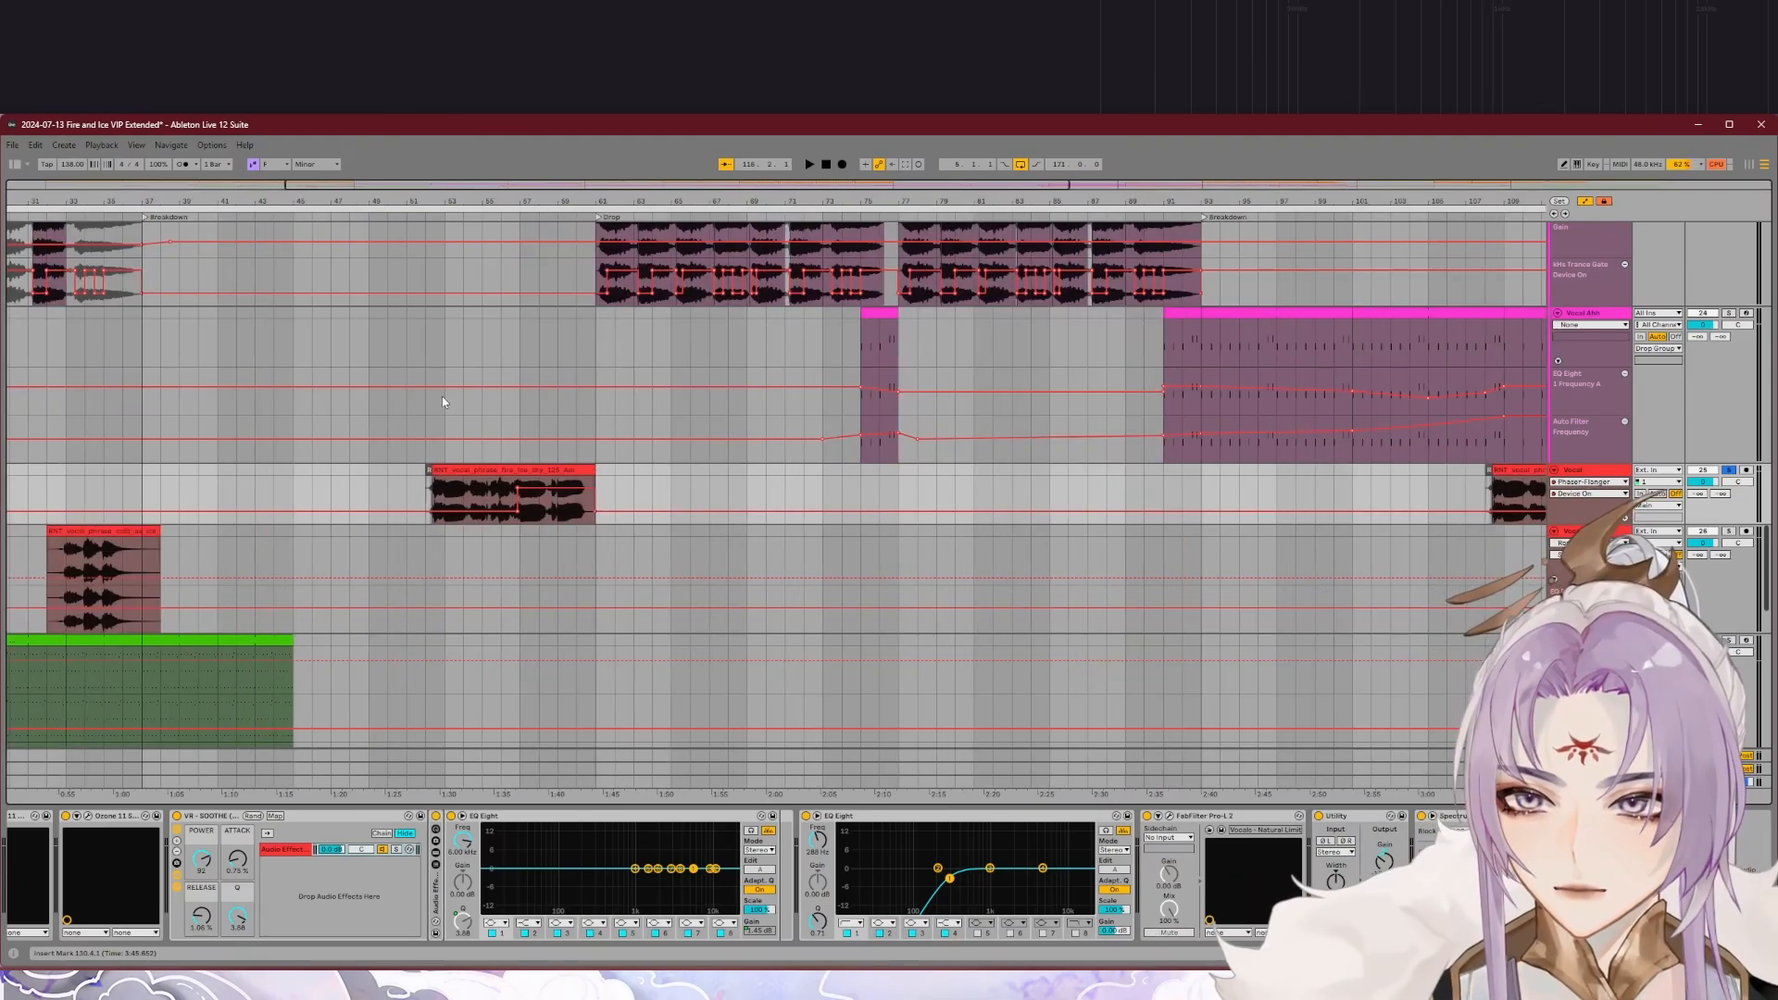
scroll(486, 442, down, 3)
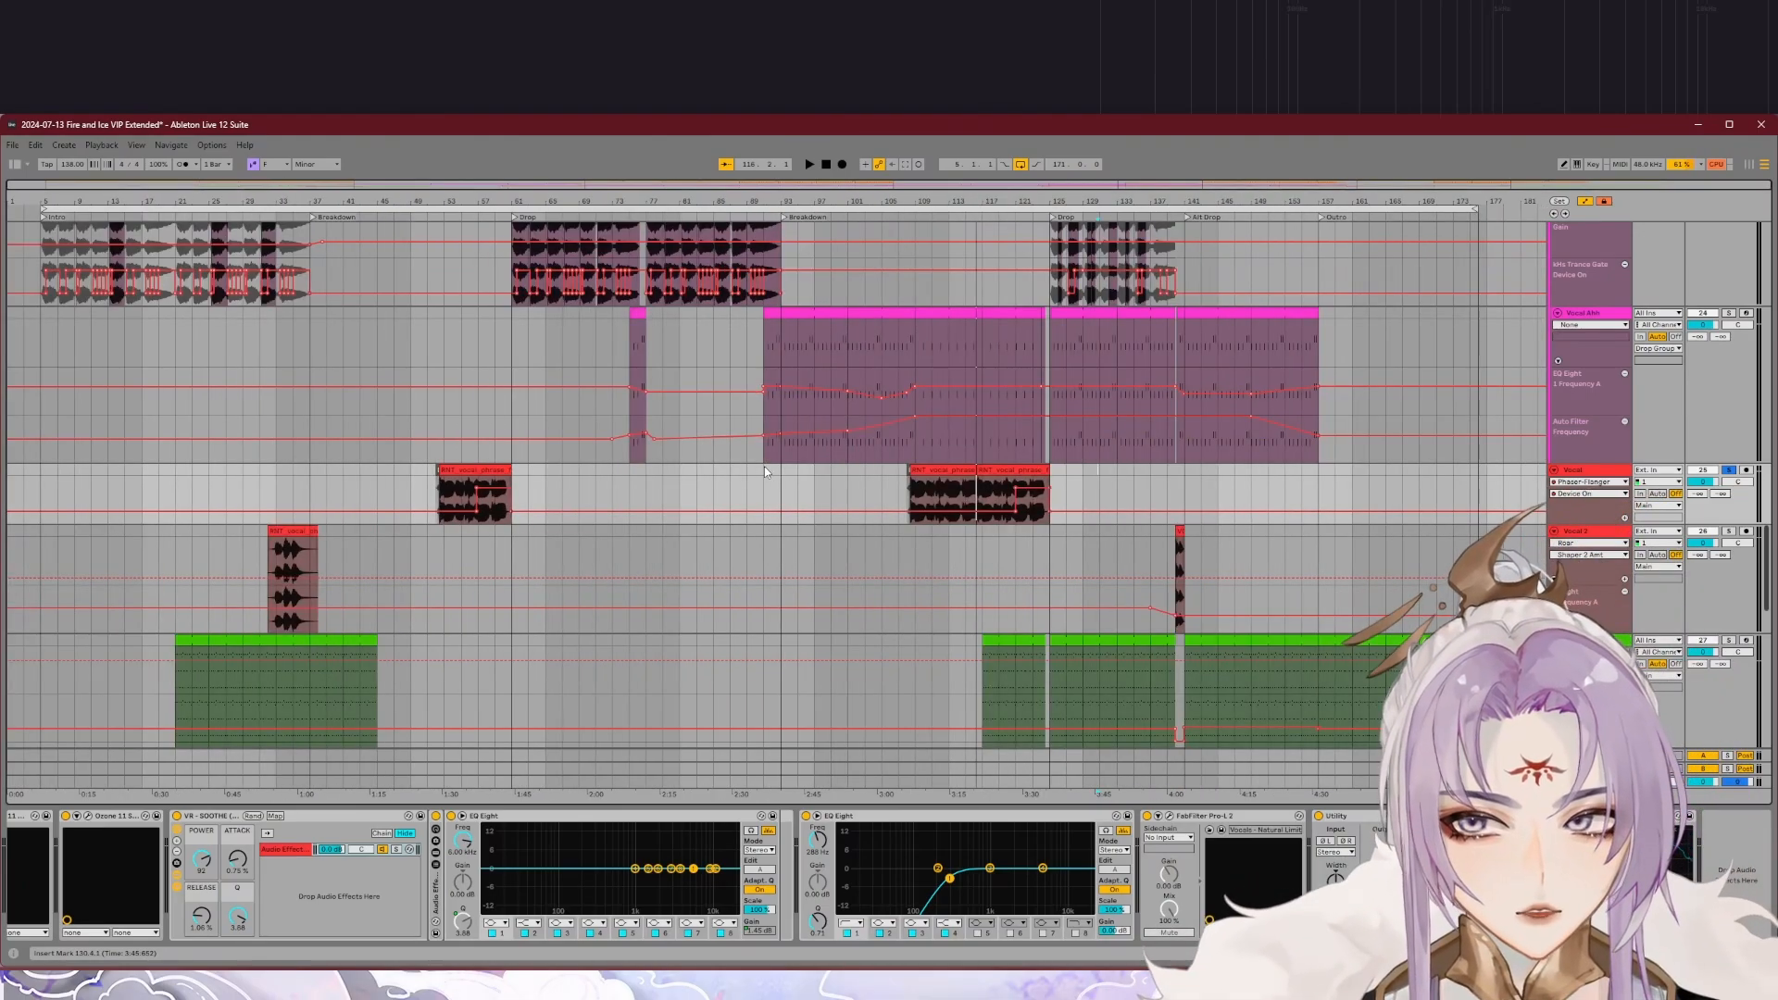
scroll(989, 485, up, 3)
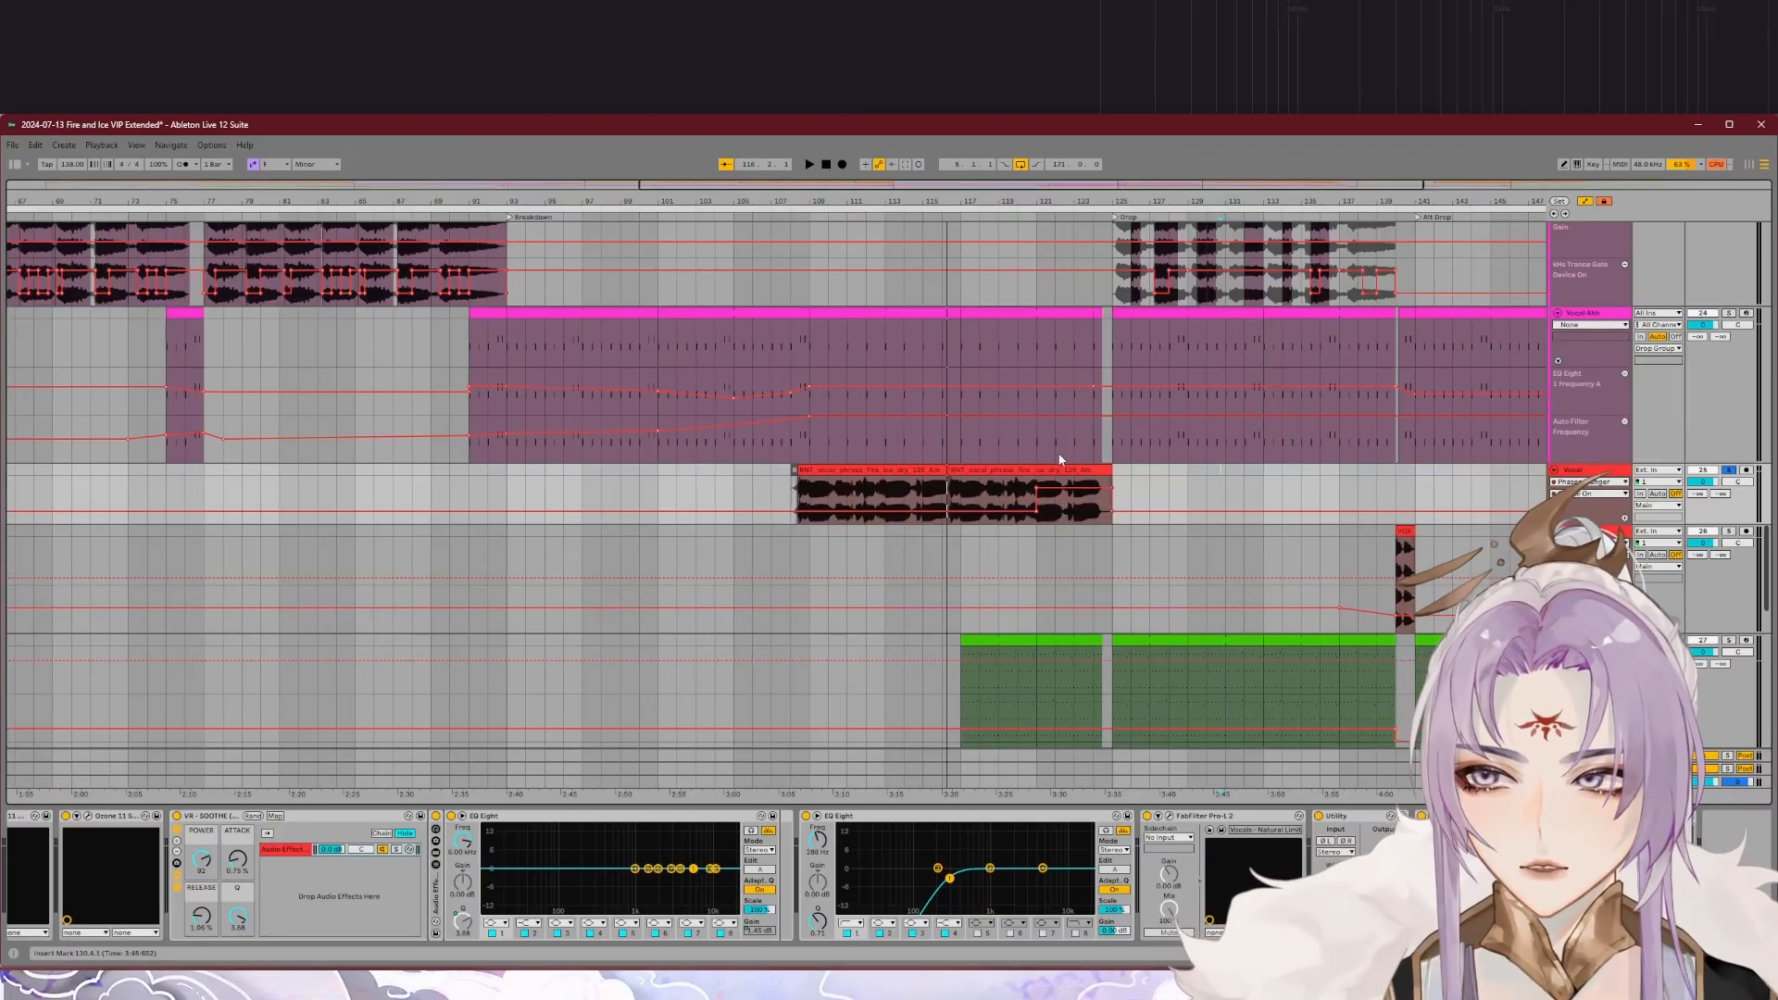
scroll(1066, 556, down, 3)
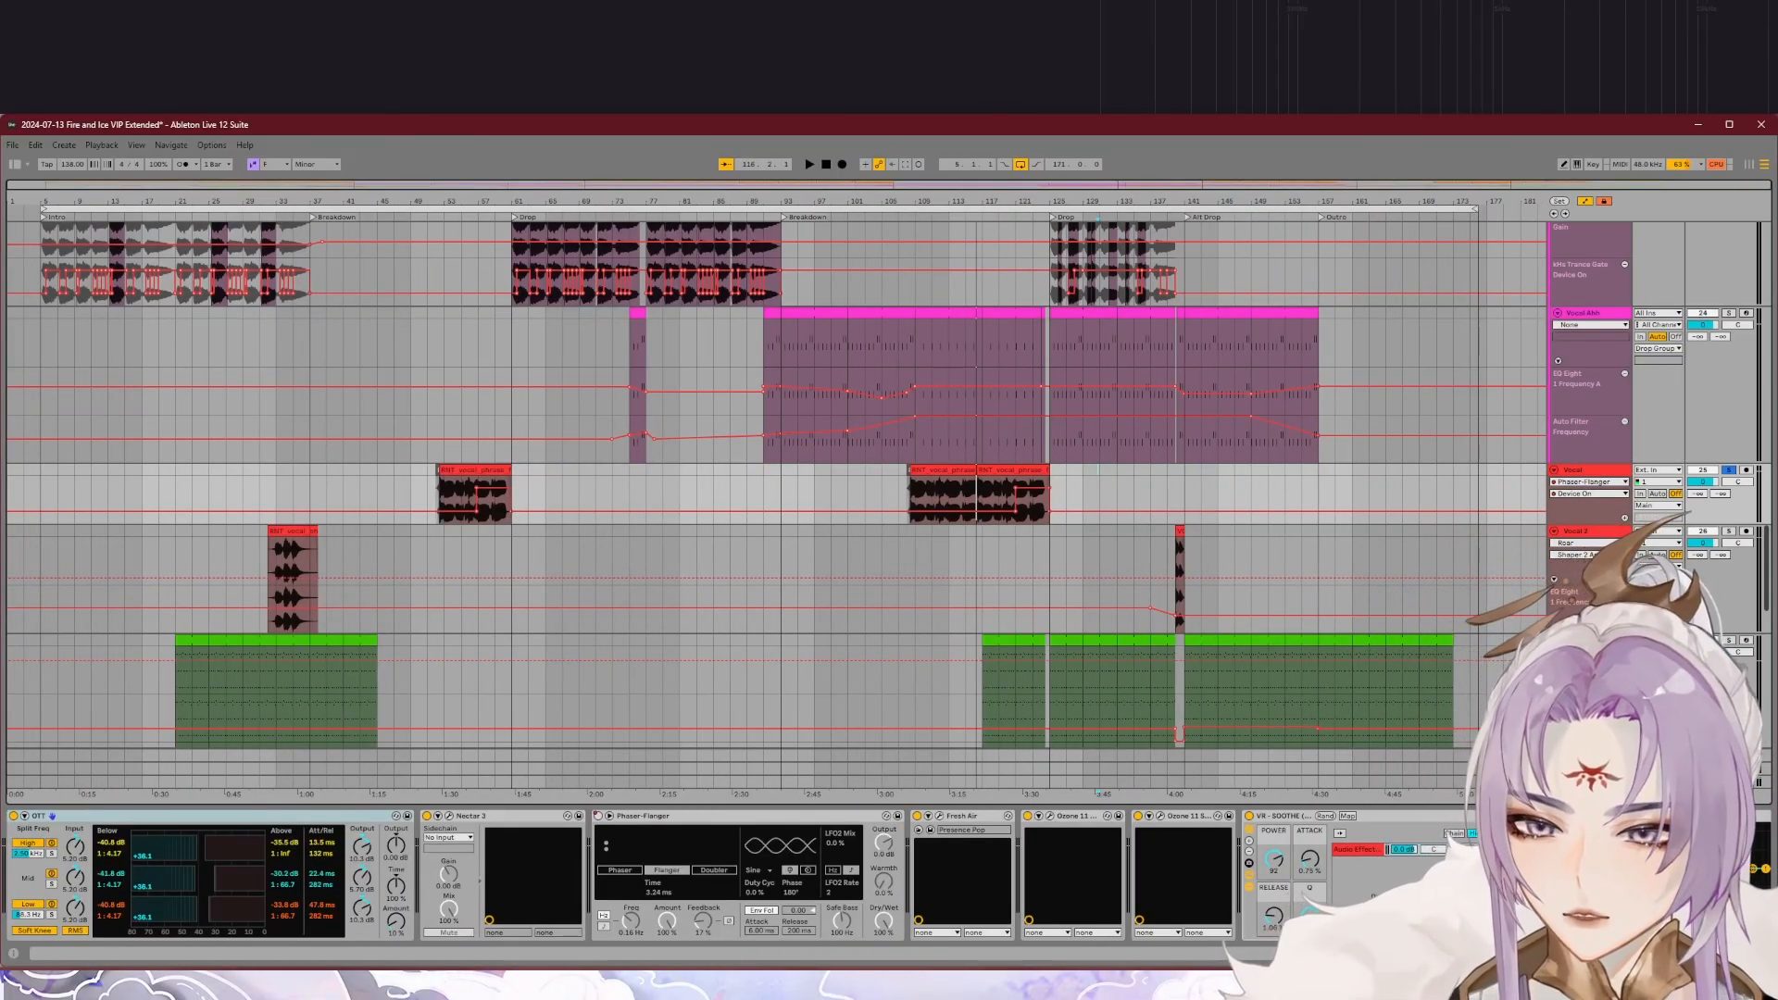
scroll(602, 875, right, 10)
scroll(602, 875, right, 5)
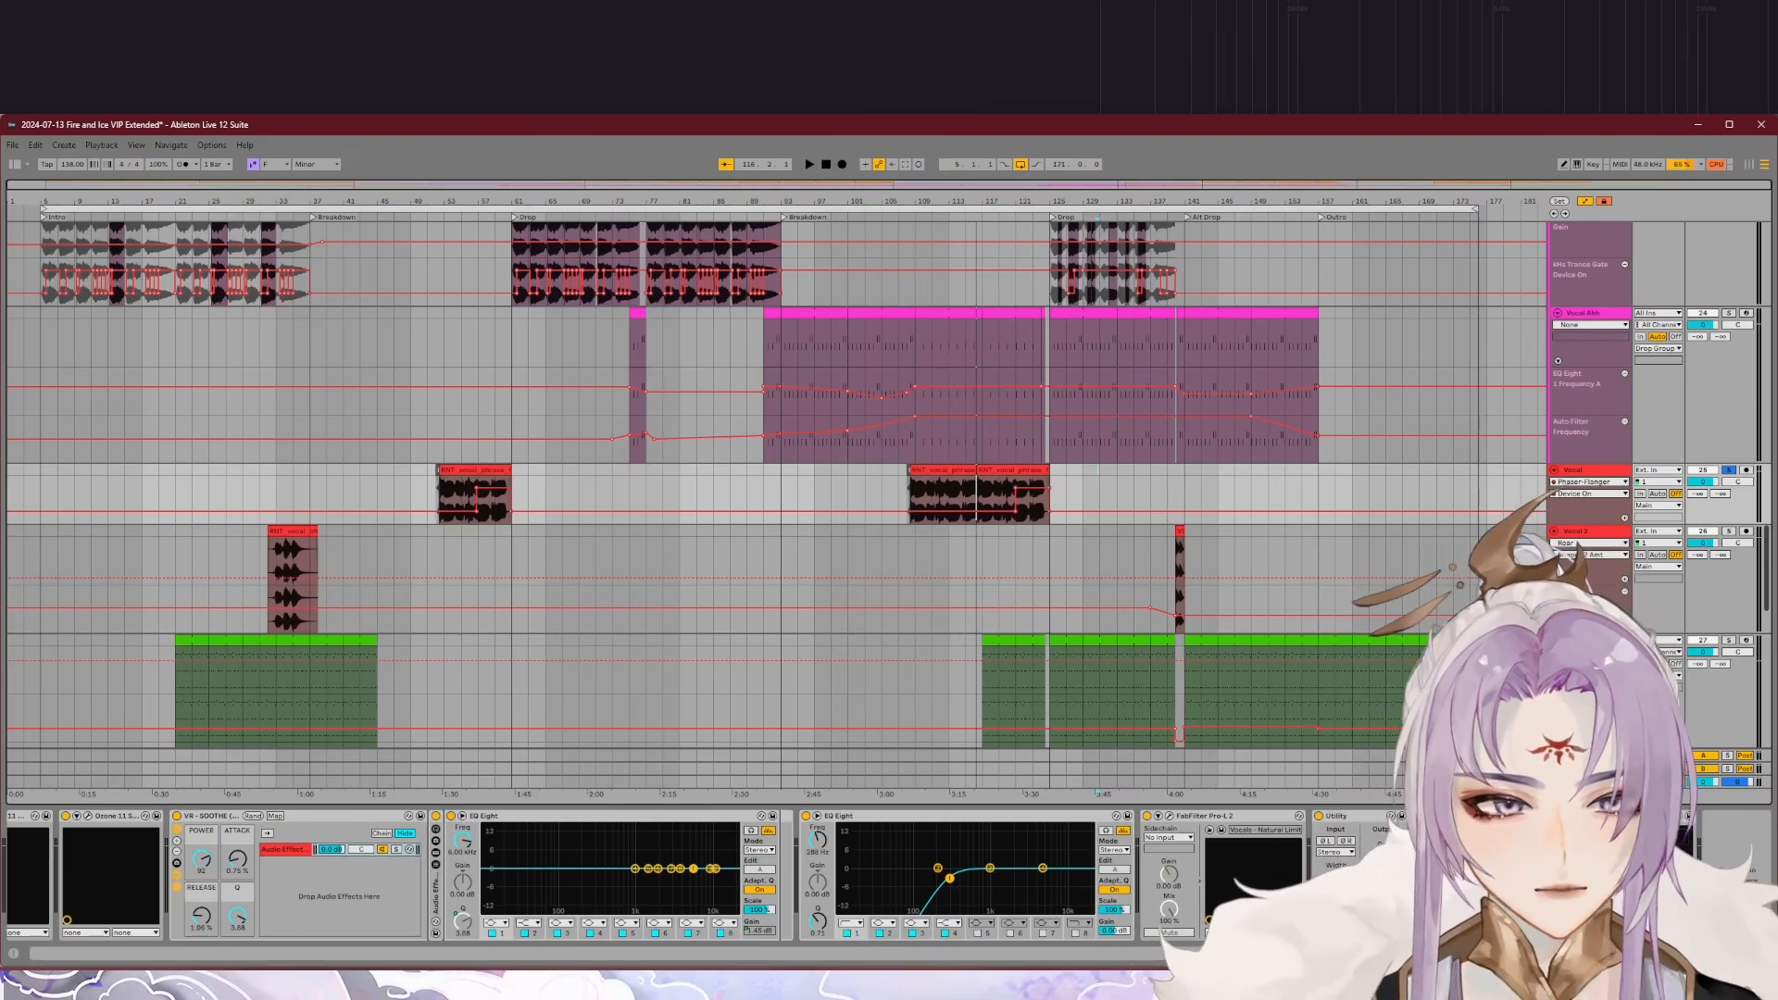
scroll(690, 875, up, 5)
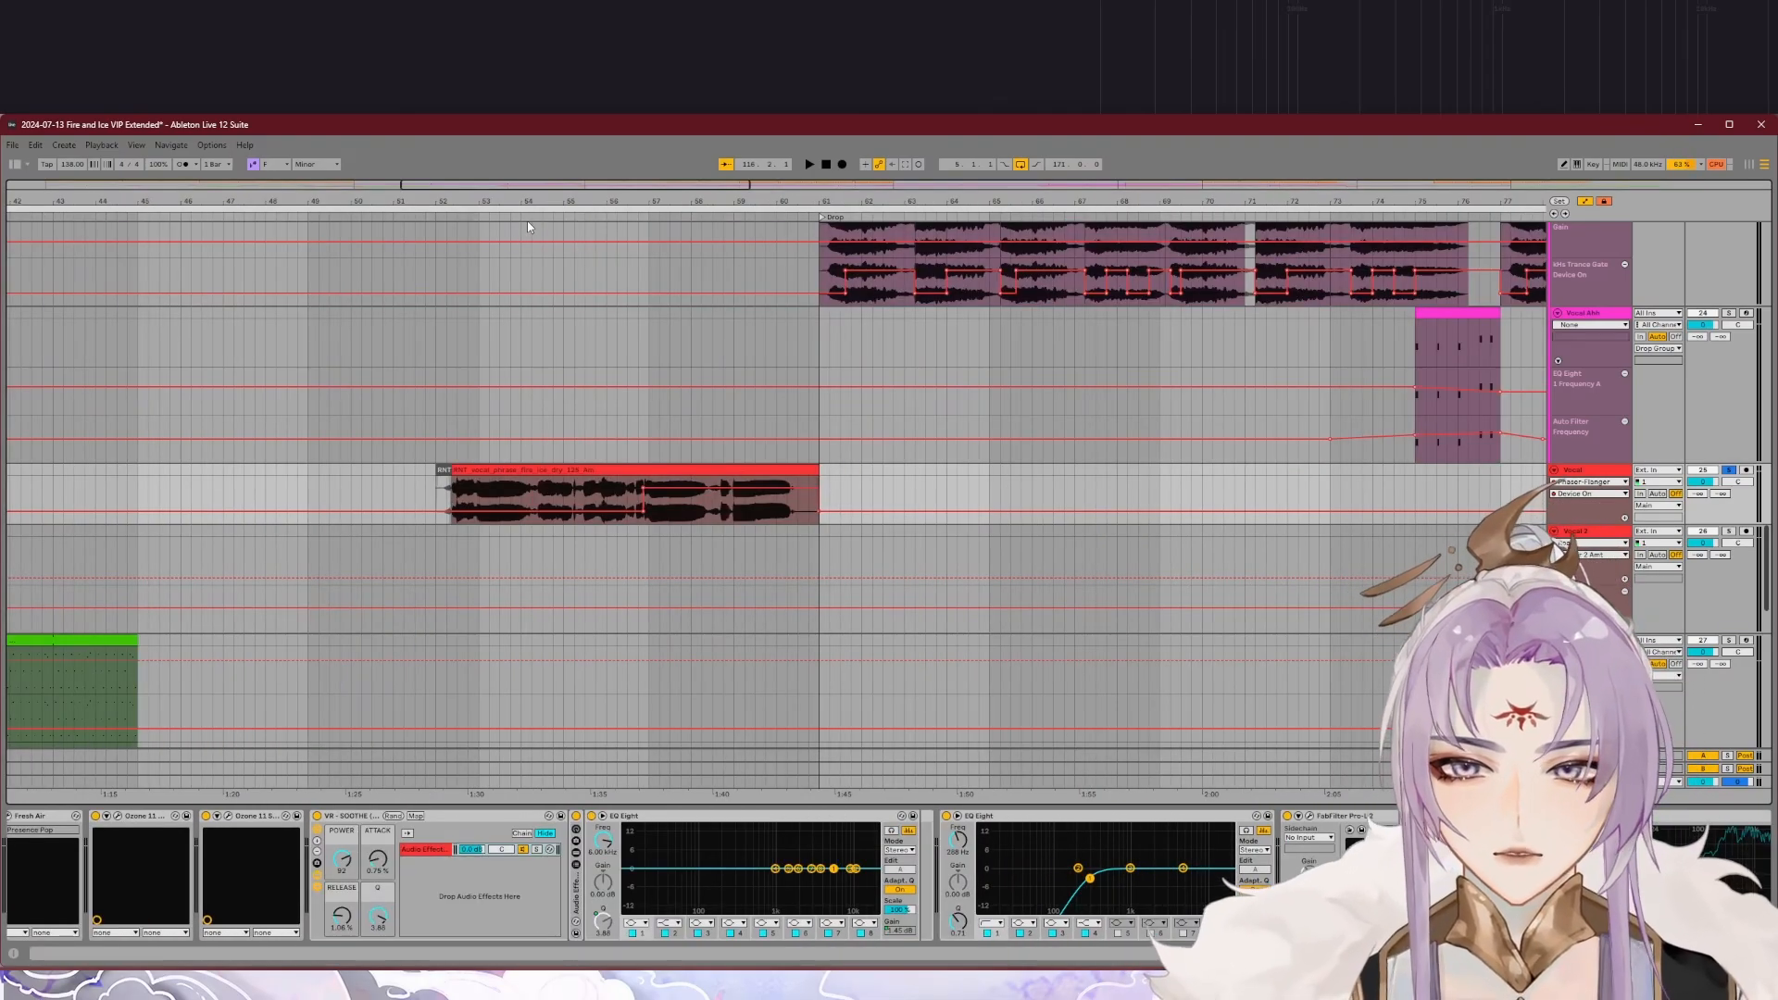
click(527, 219)
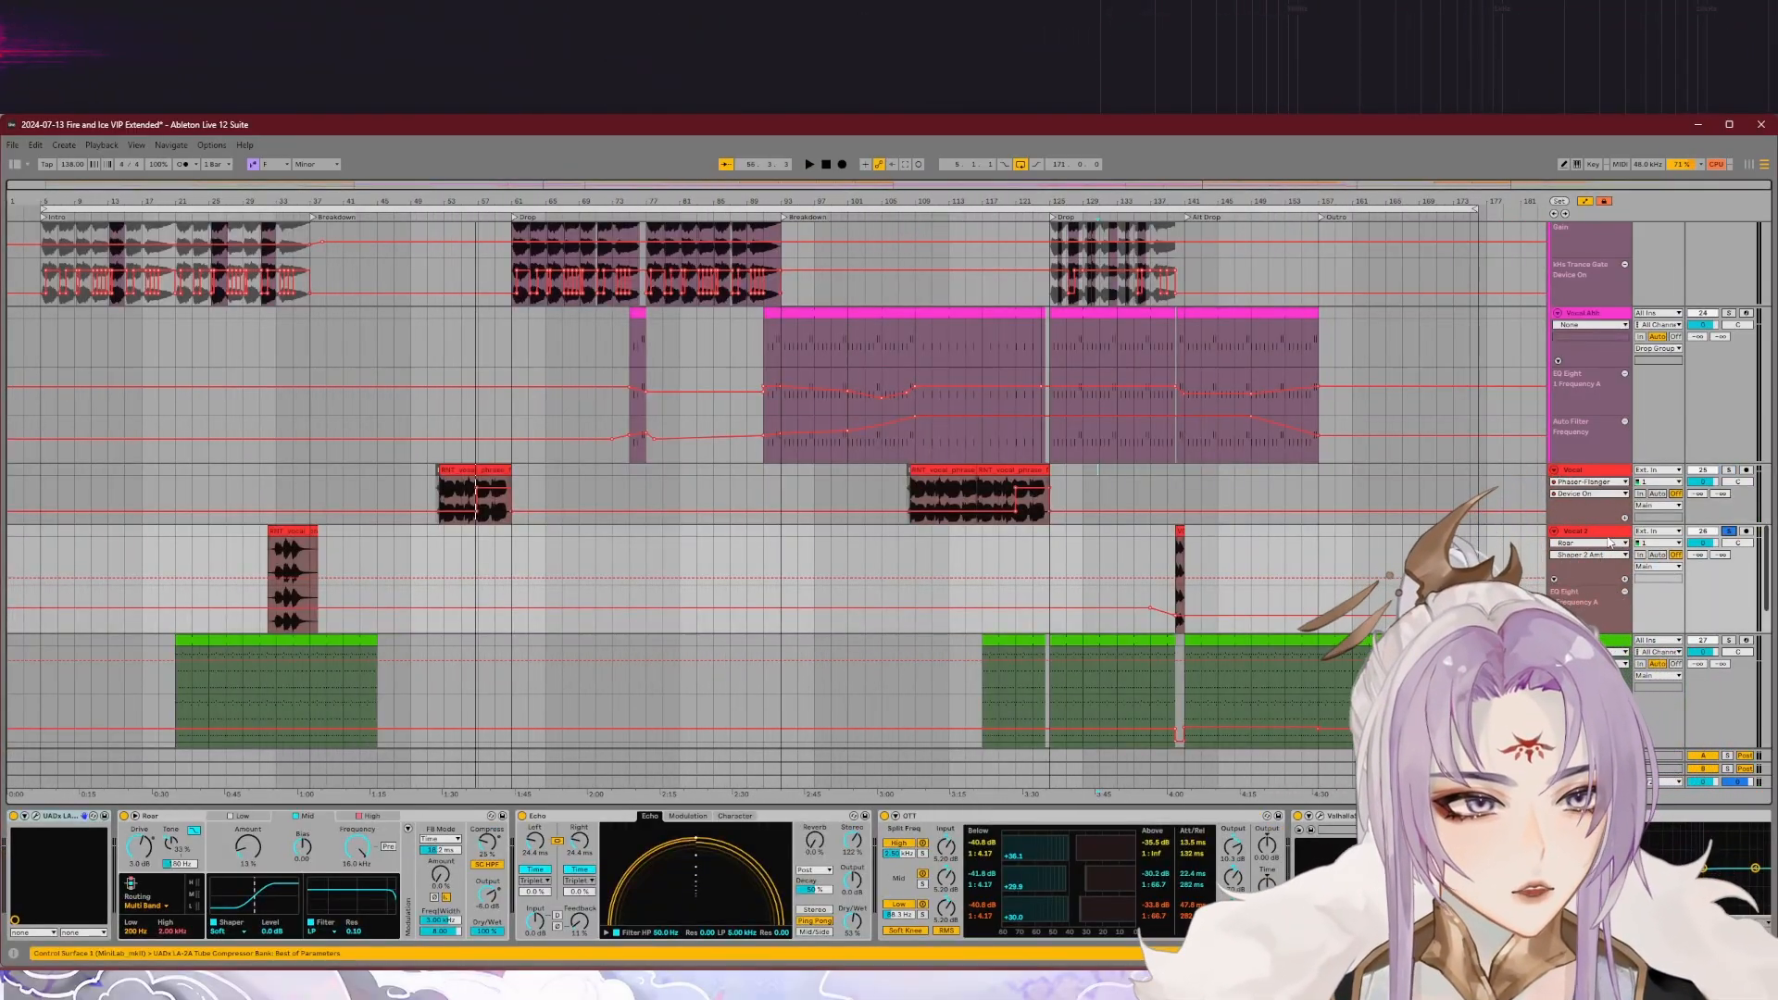
Step: Select the soloed Vocal 2 track and play its phrase leading into the first breakdown
click(1585, 531)
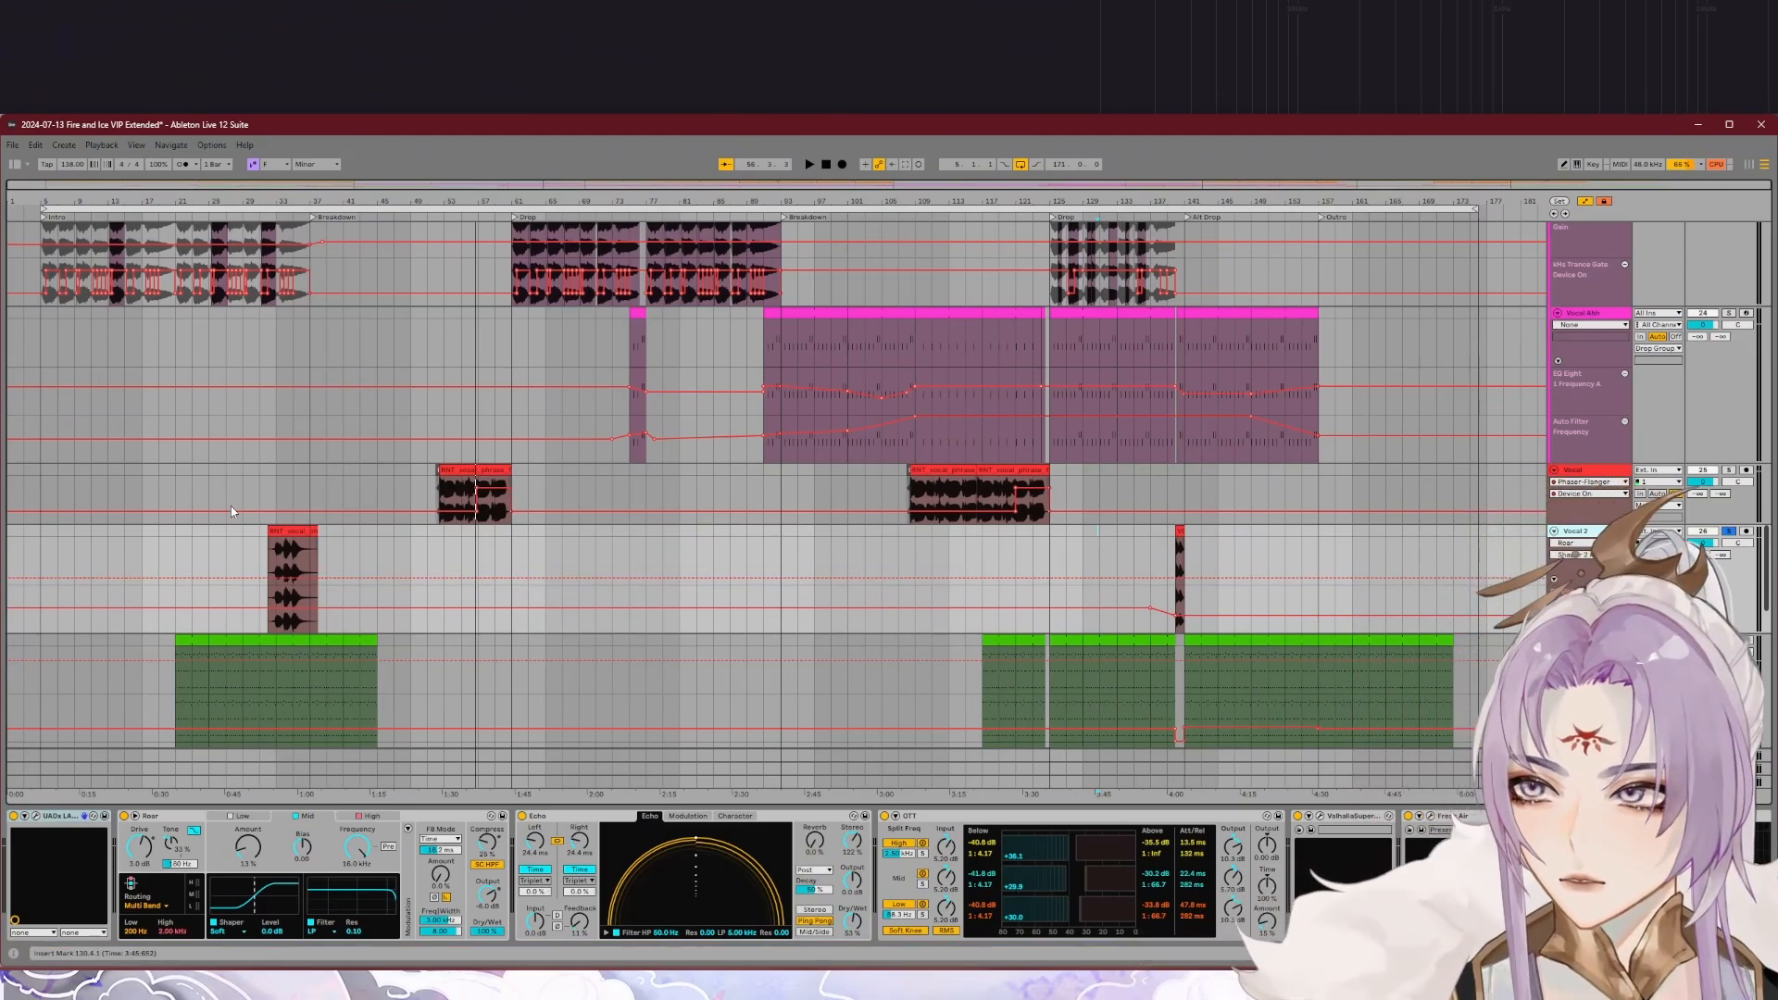
scroll(268, 555, up, 5)
click(280, 215)
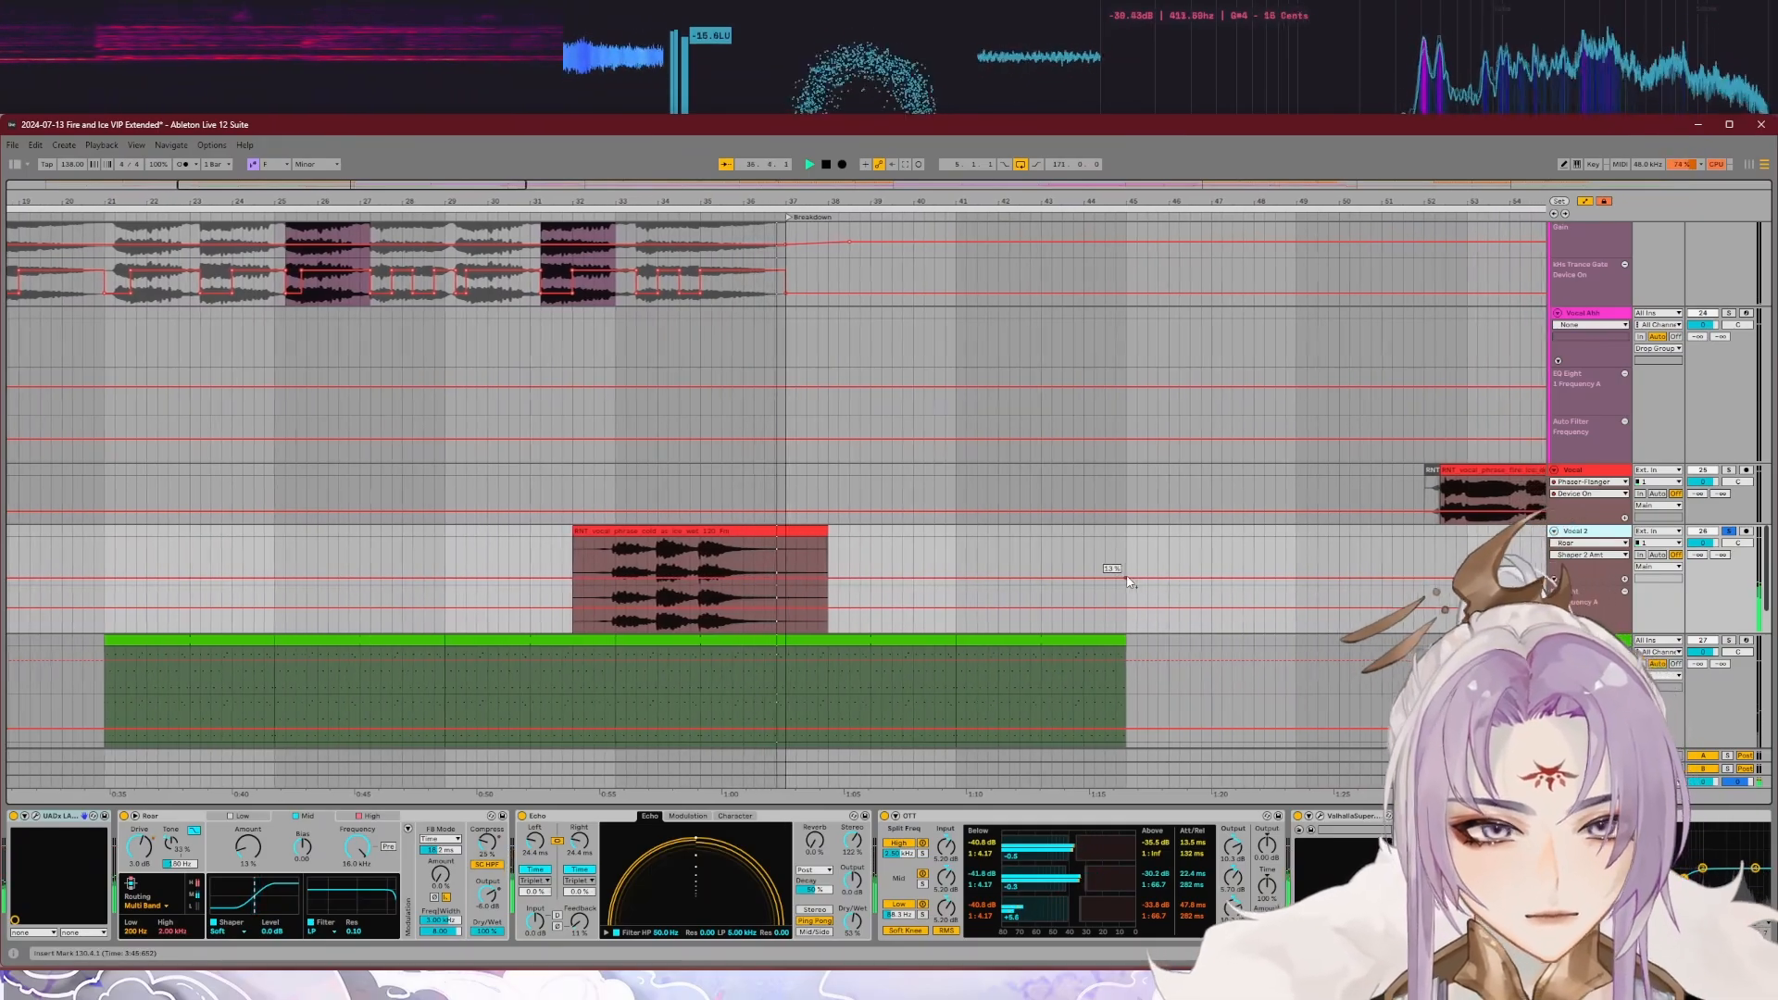
scroll(1130, 593, down, 6)
key(space)
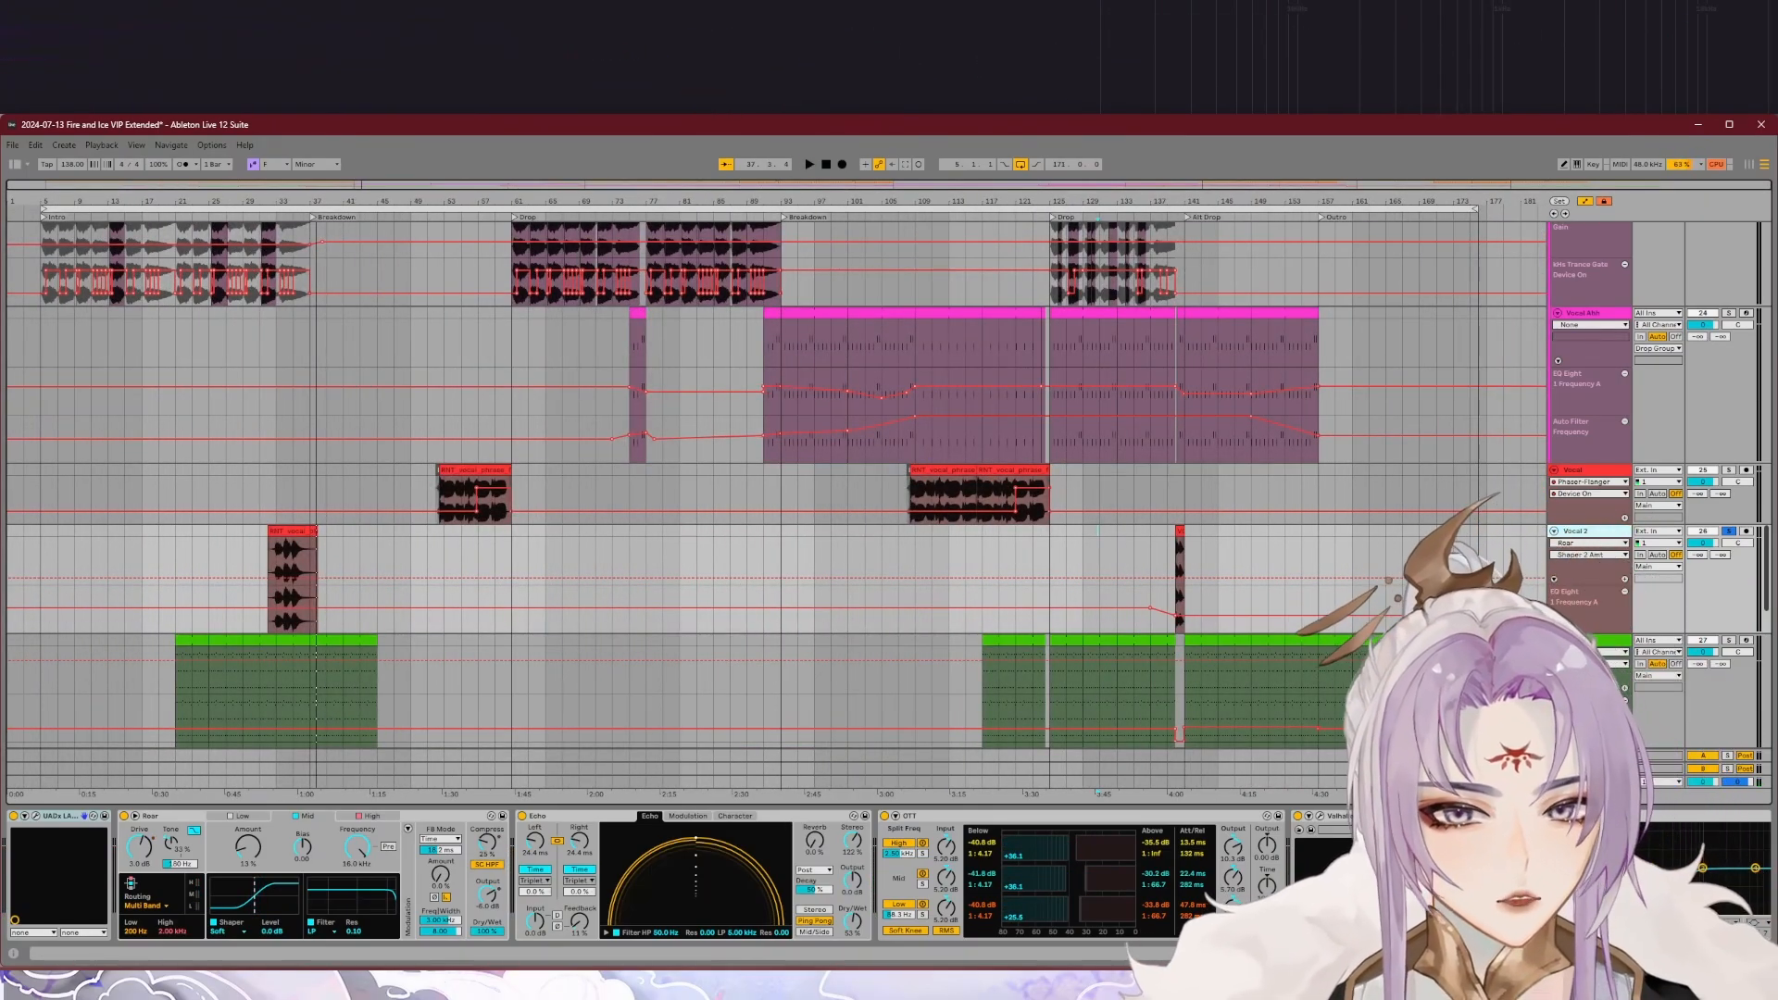
Step: Inspect the ValhallaSupermassive and Fresh Air plug-ins in the Vocal 2 device chain
scroll(649, 874, down, 8)
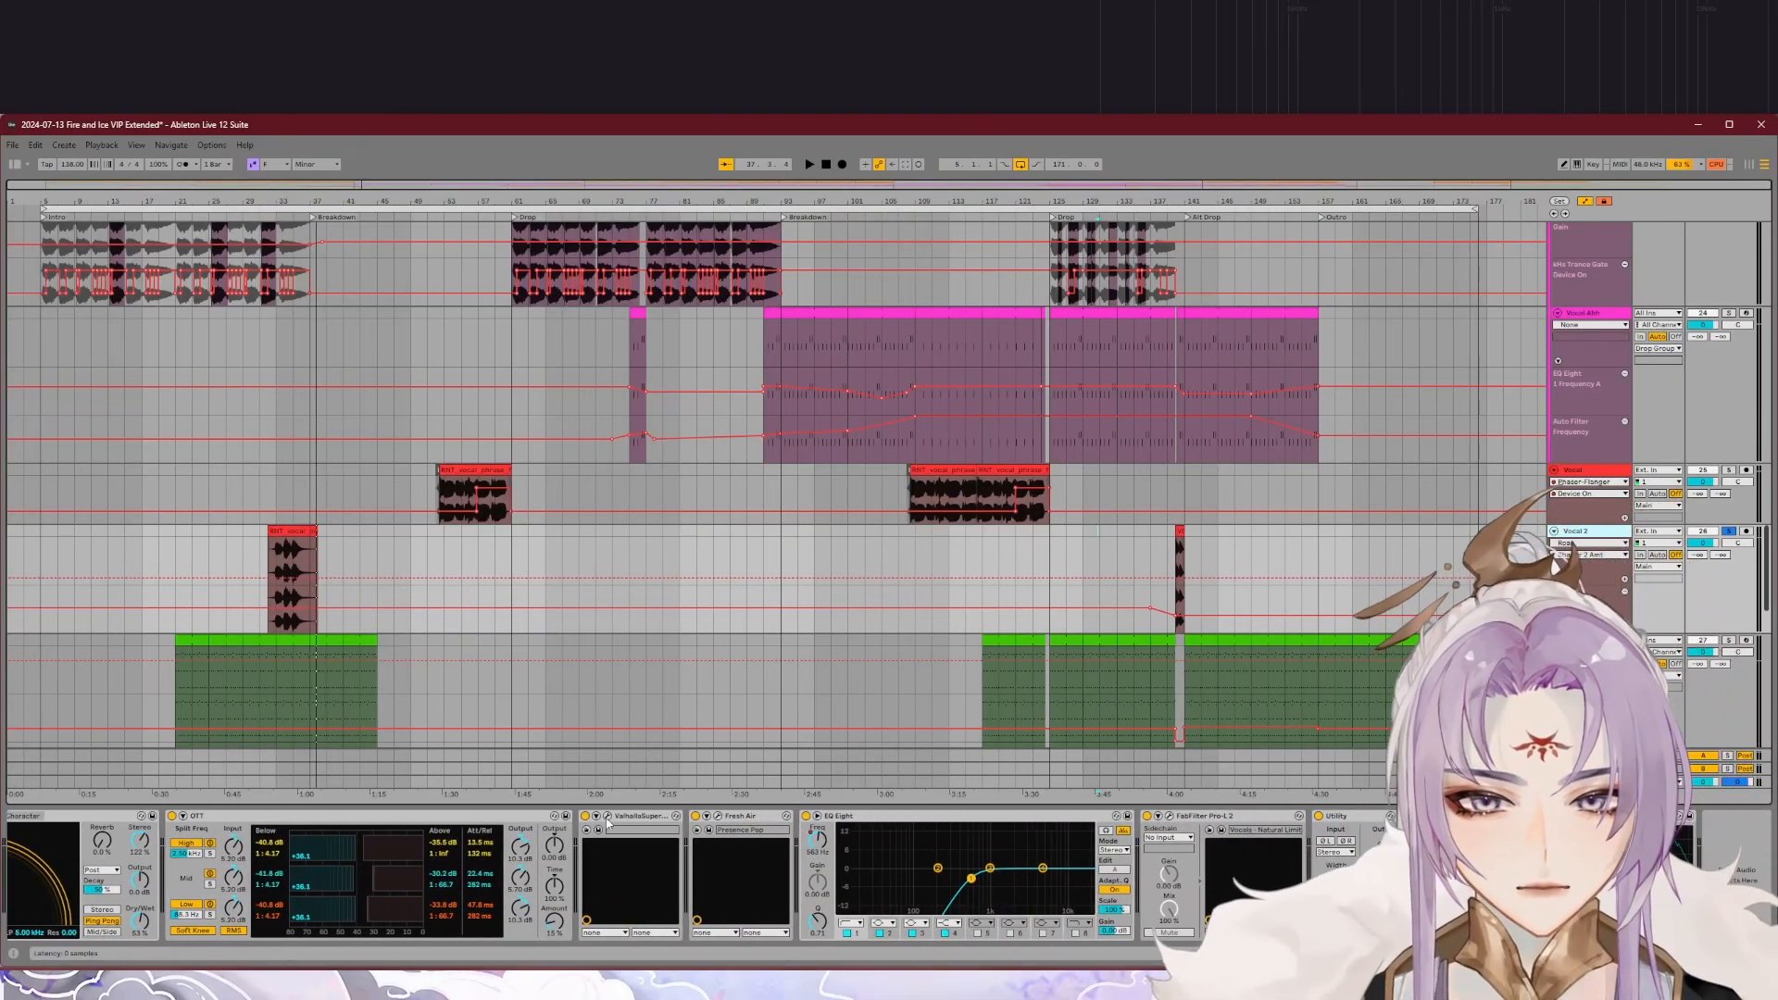
click(607, 818)
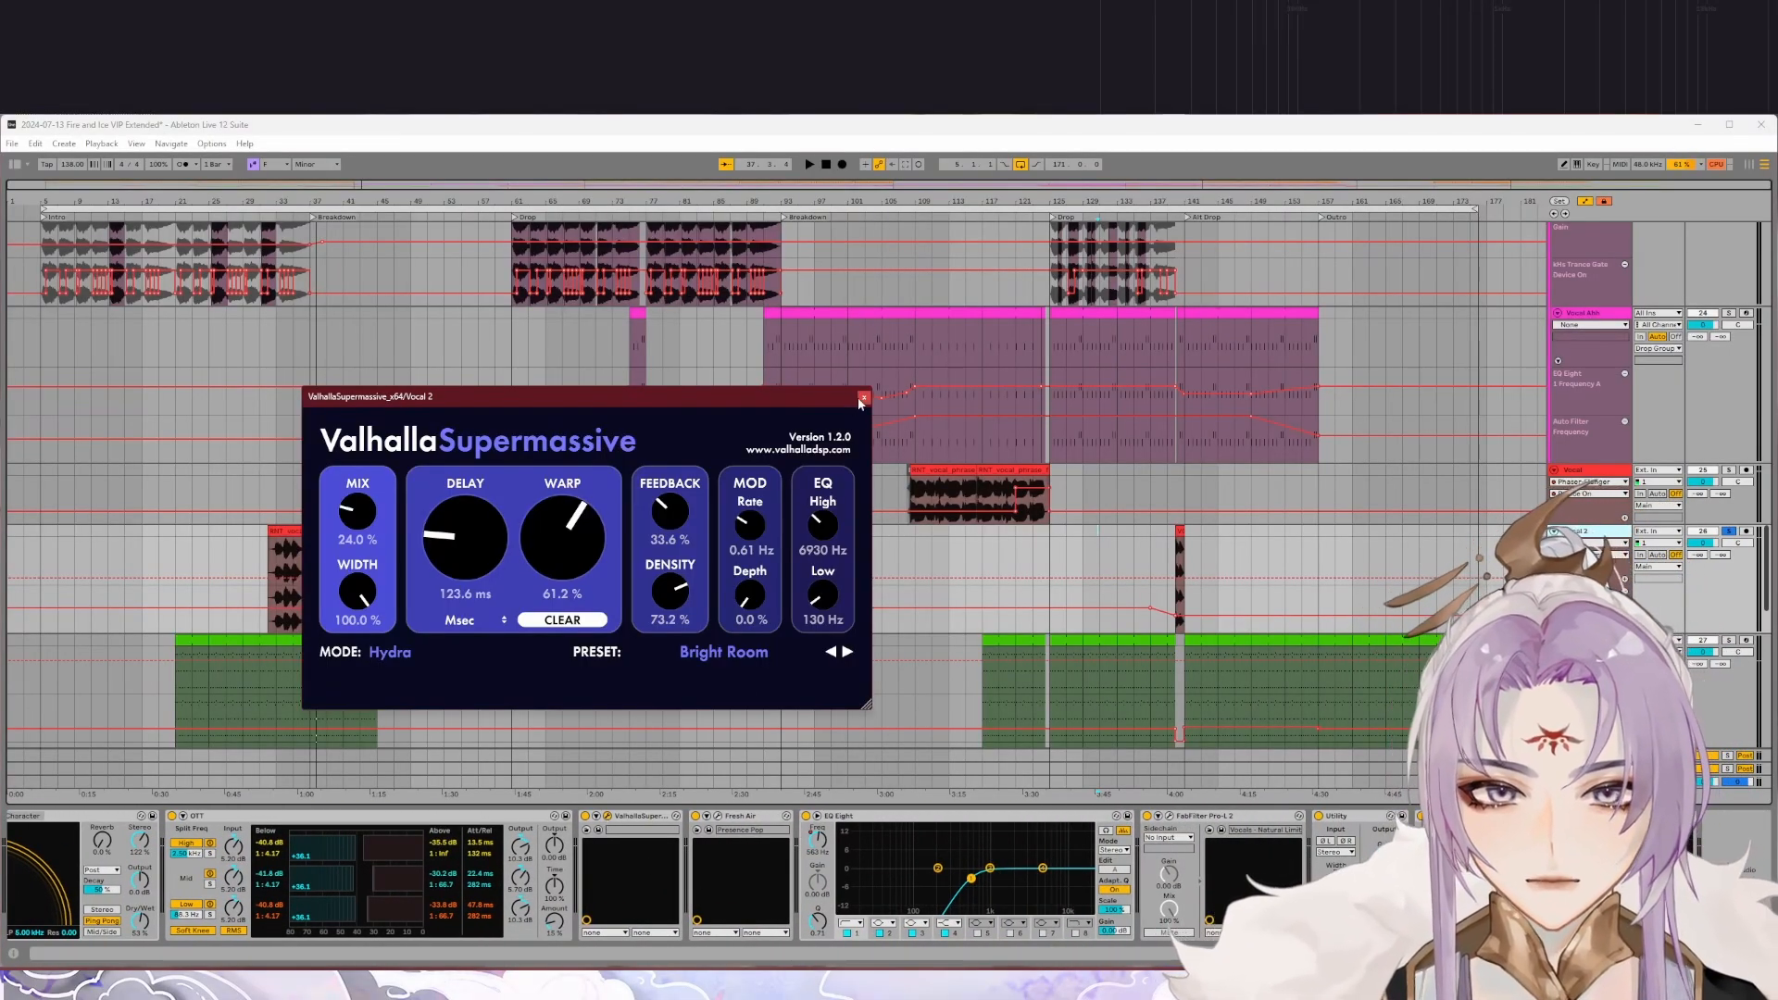
click(863, 398)
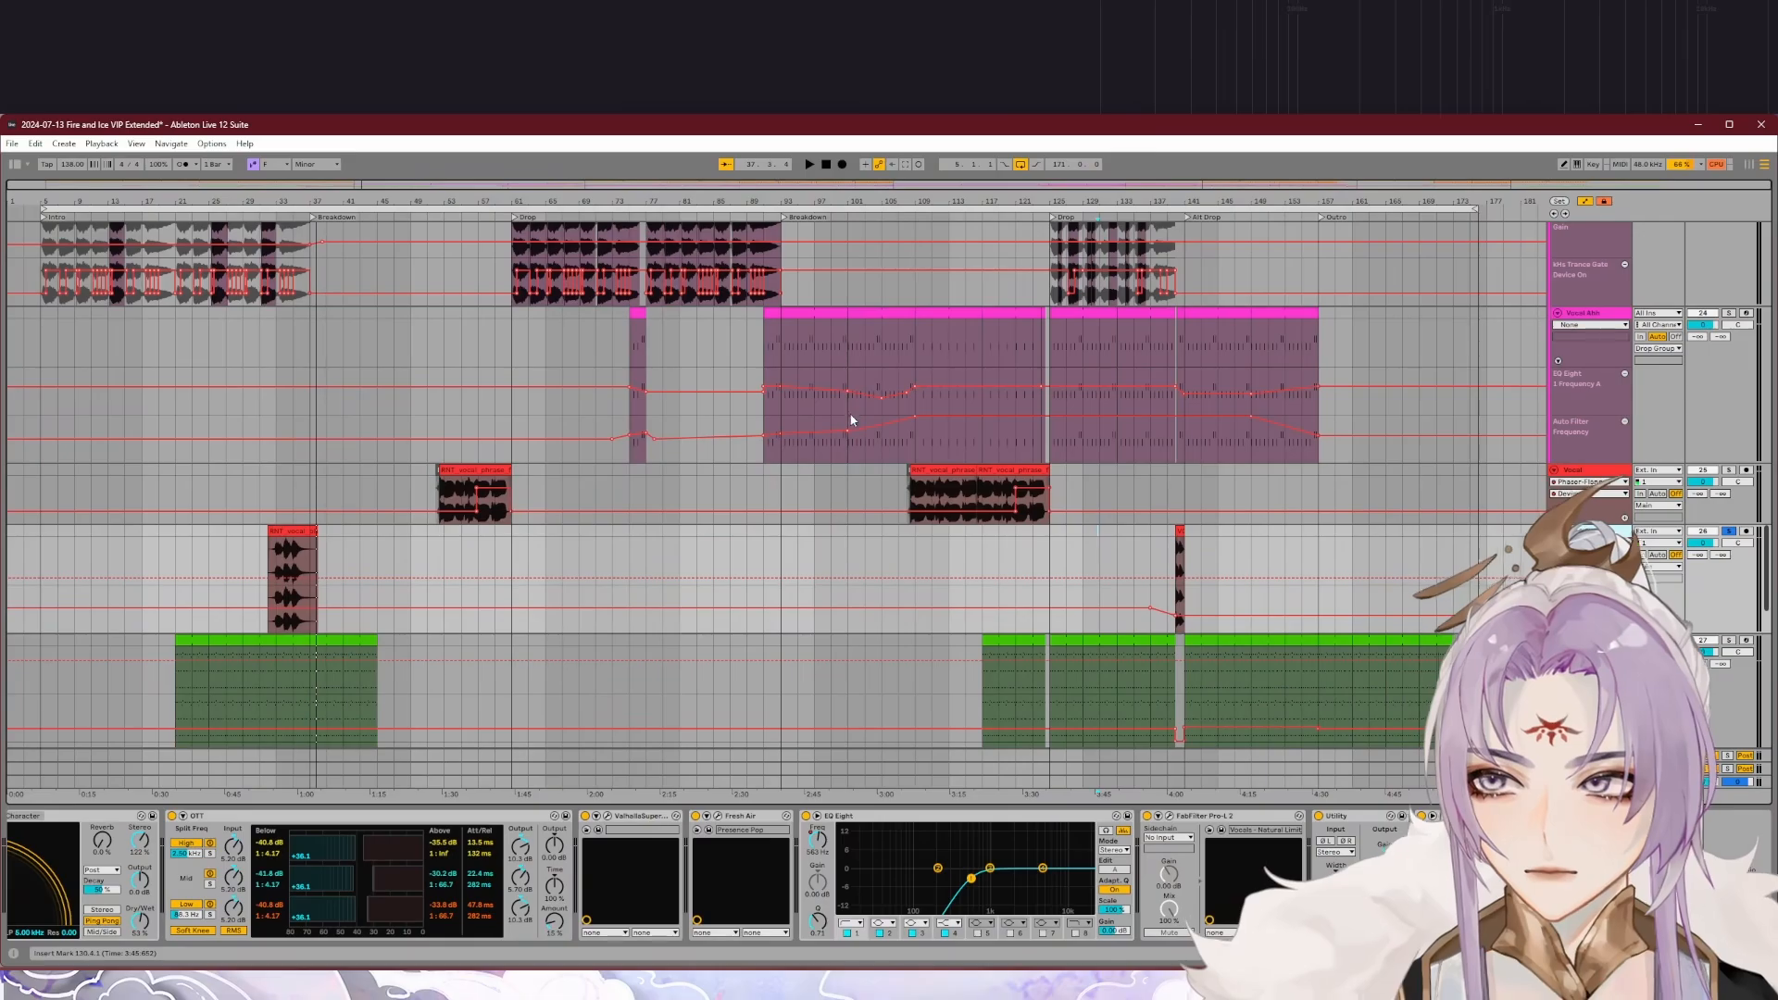
click(718, 816)
click(787, 329)
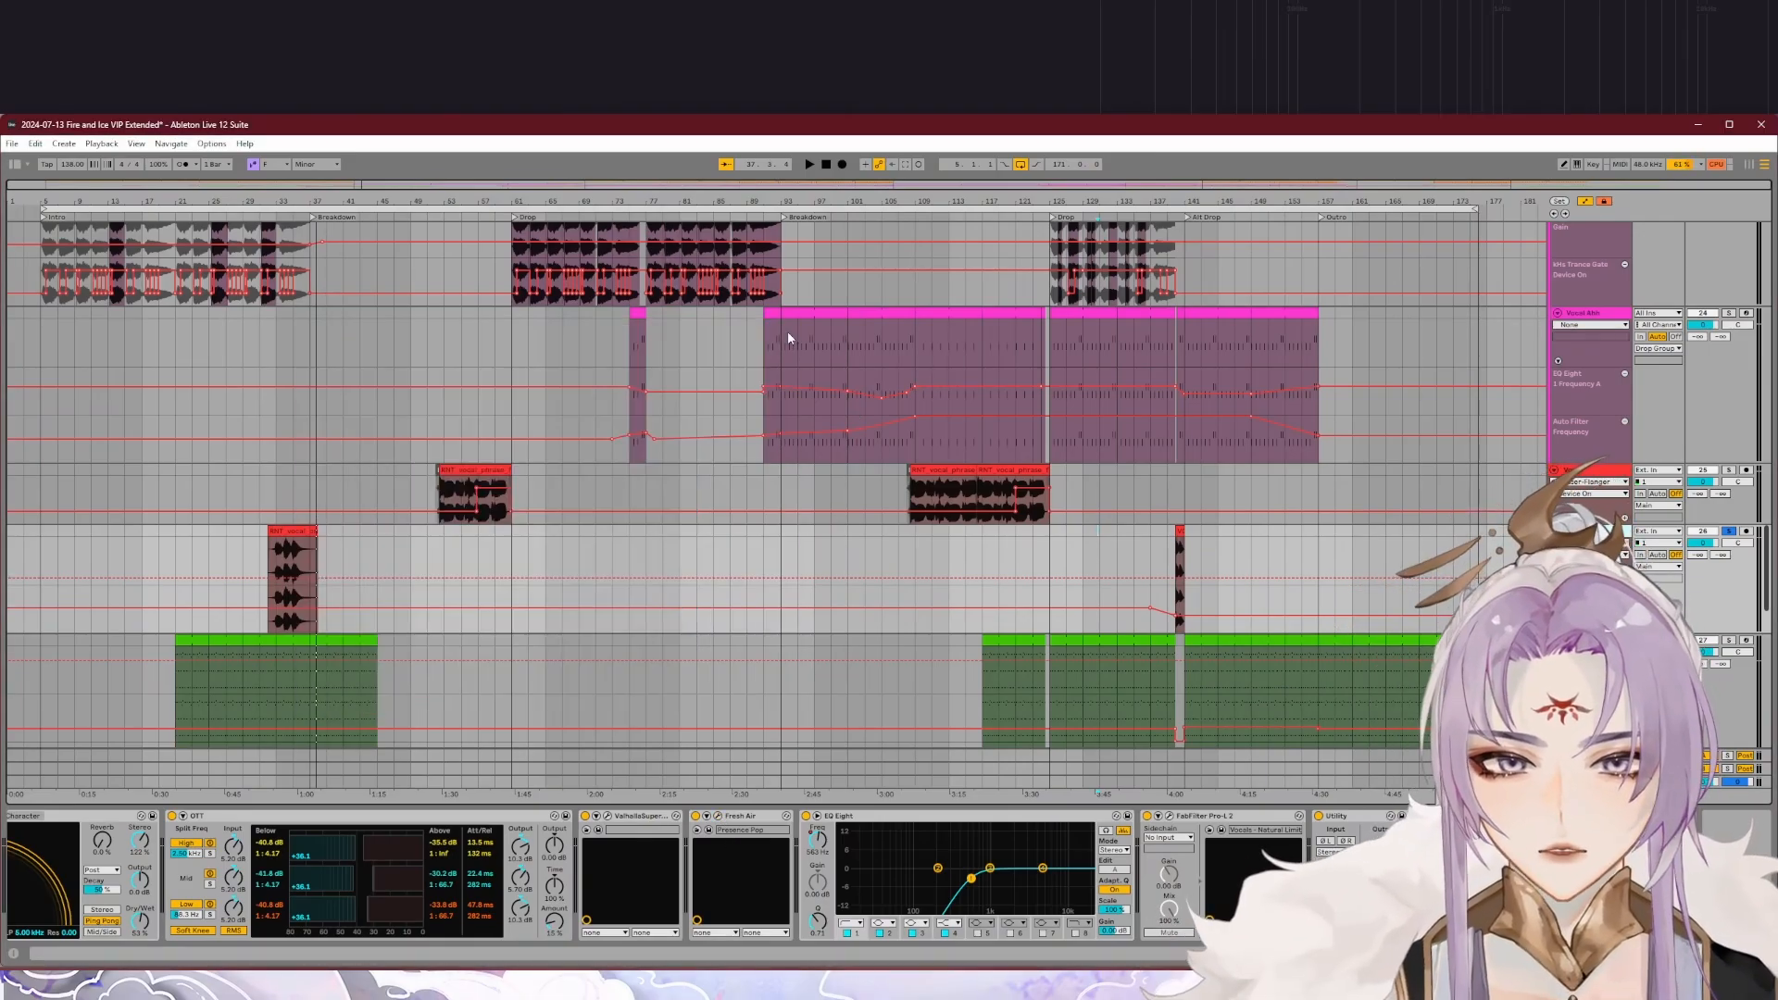
Step: View the Vocal 2 clip and its automation at the start of the Alt Drop
scroll(1078, 685, up, 10)
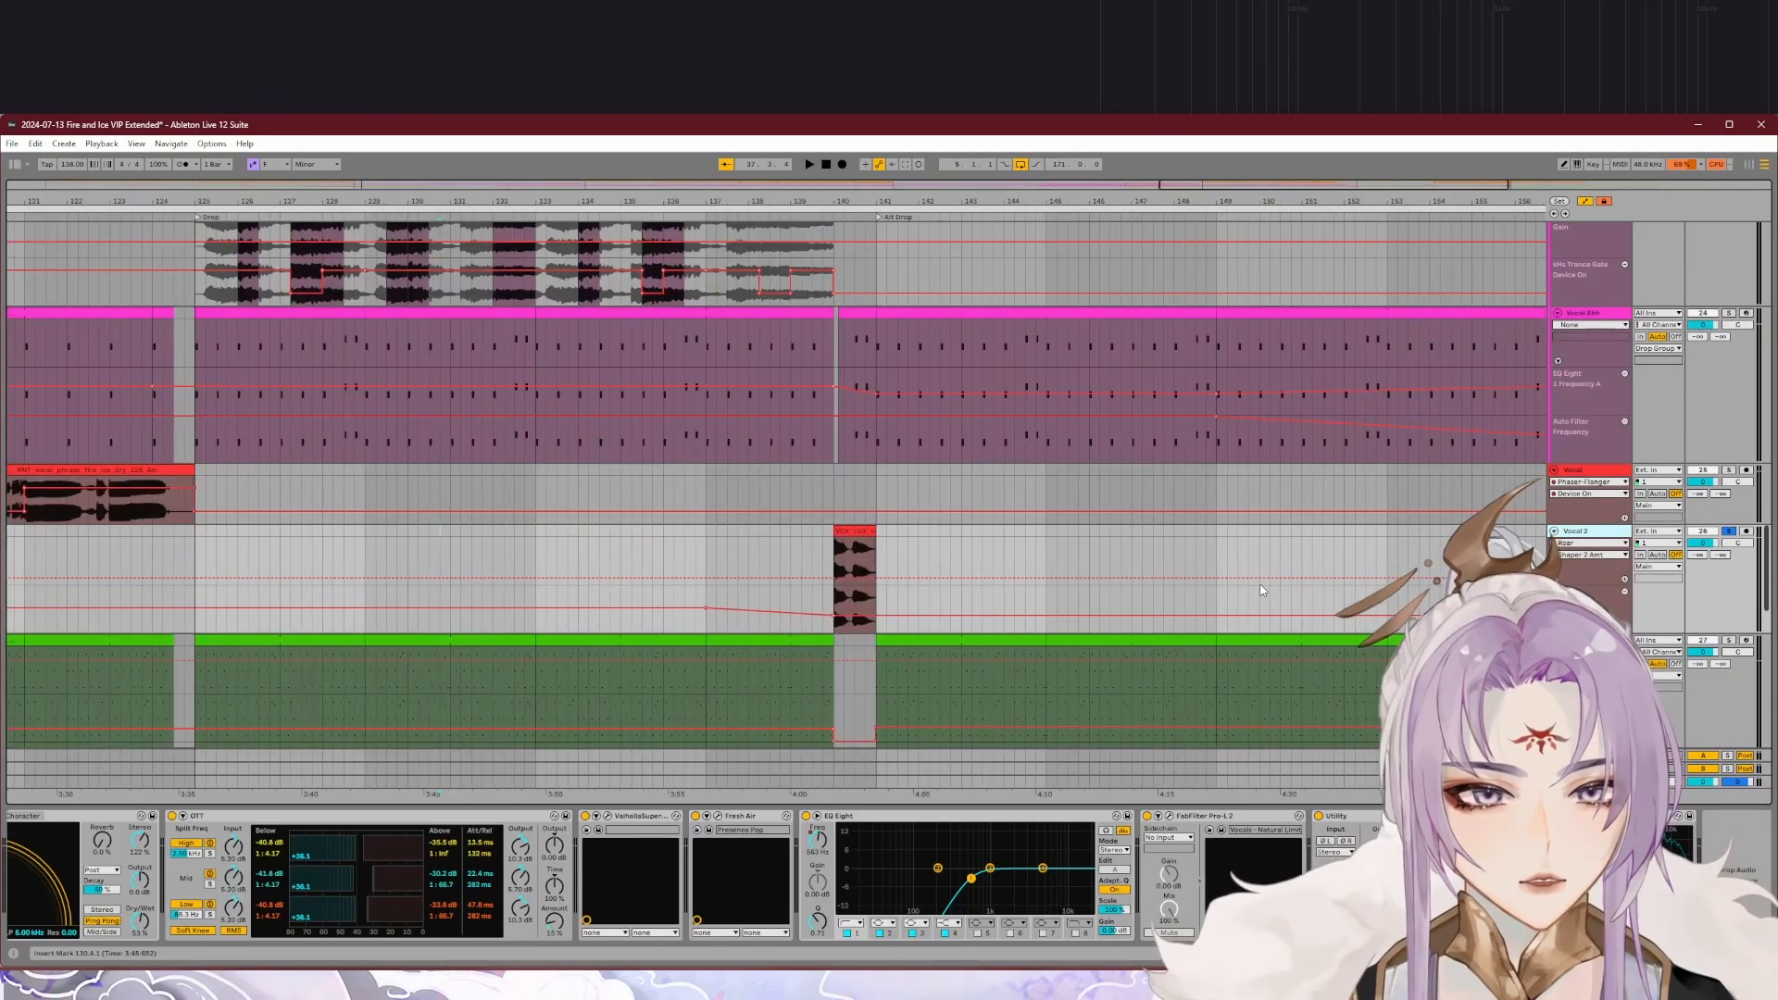
scroll(947, 559, down, 4)
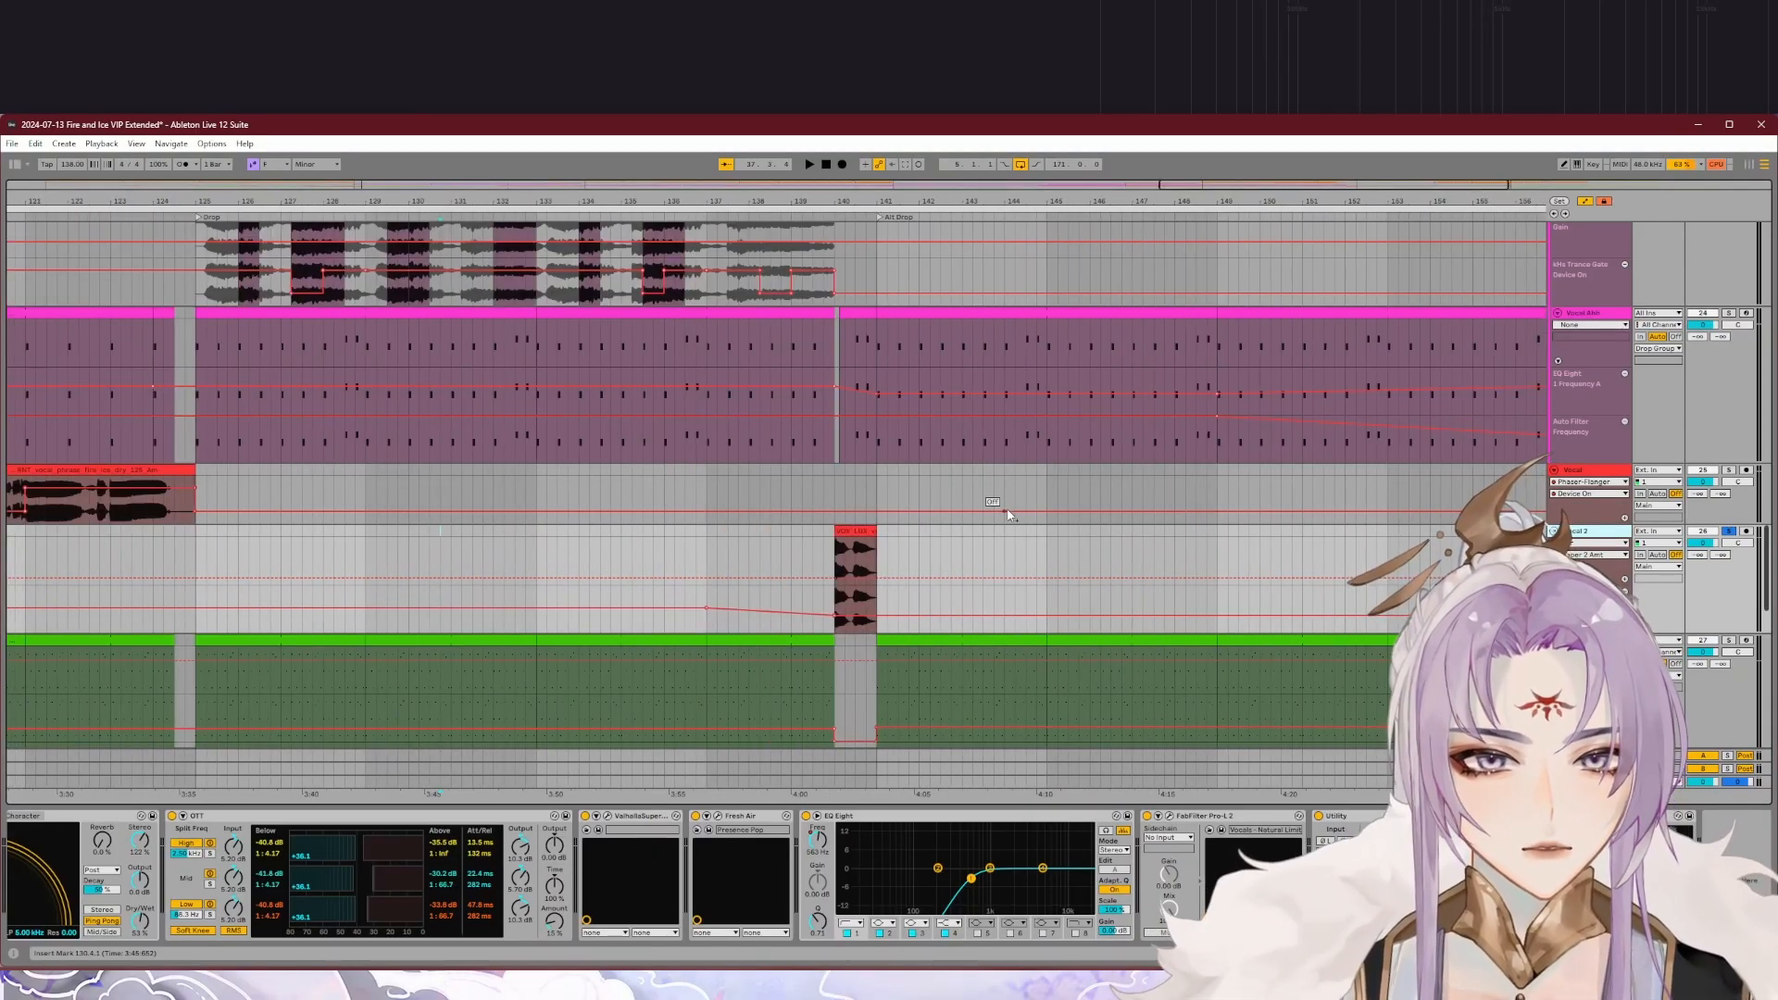
scroll(1109, 541, down, 4)
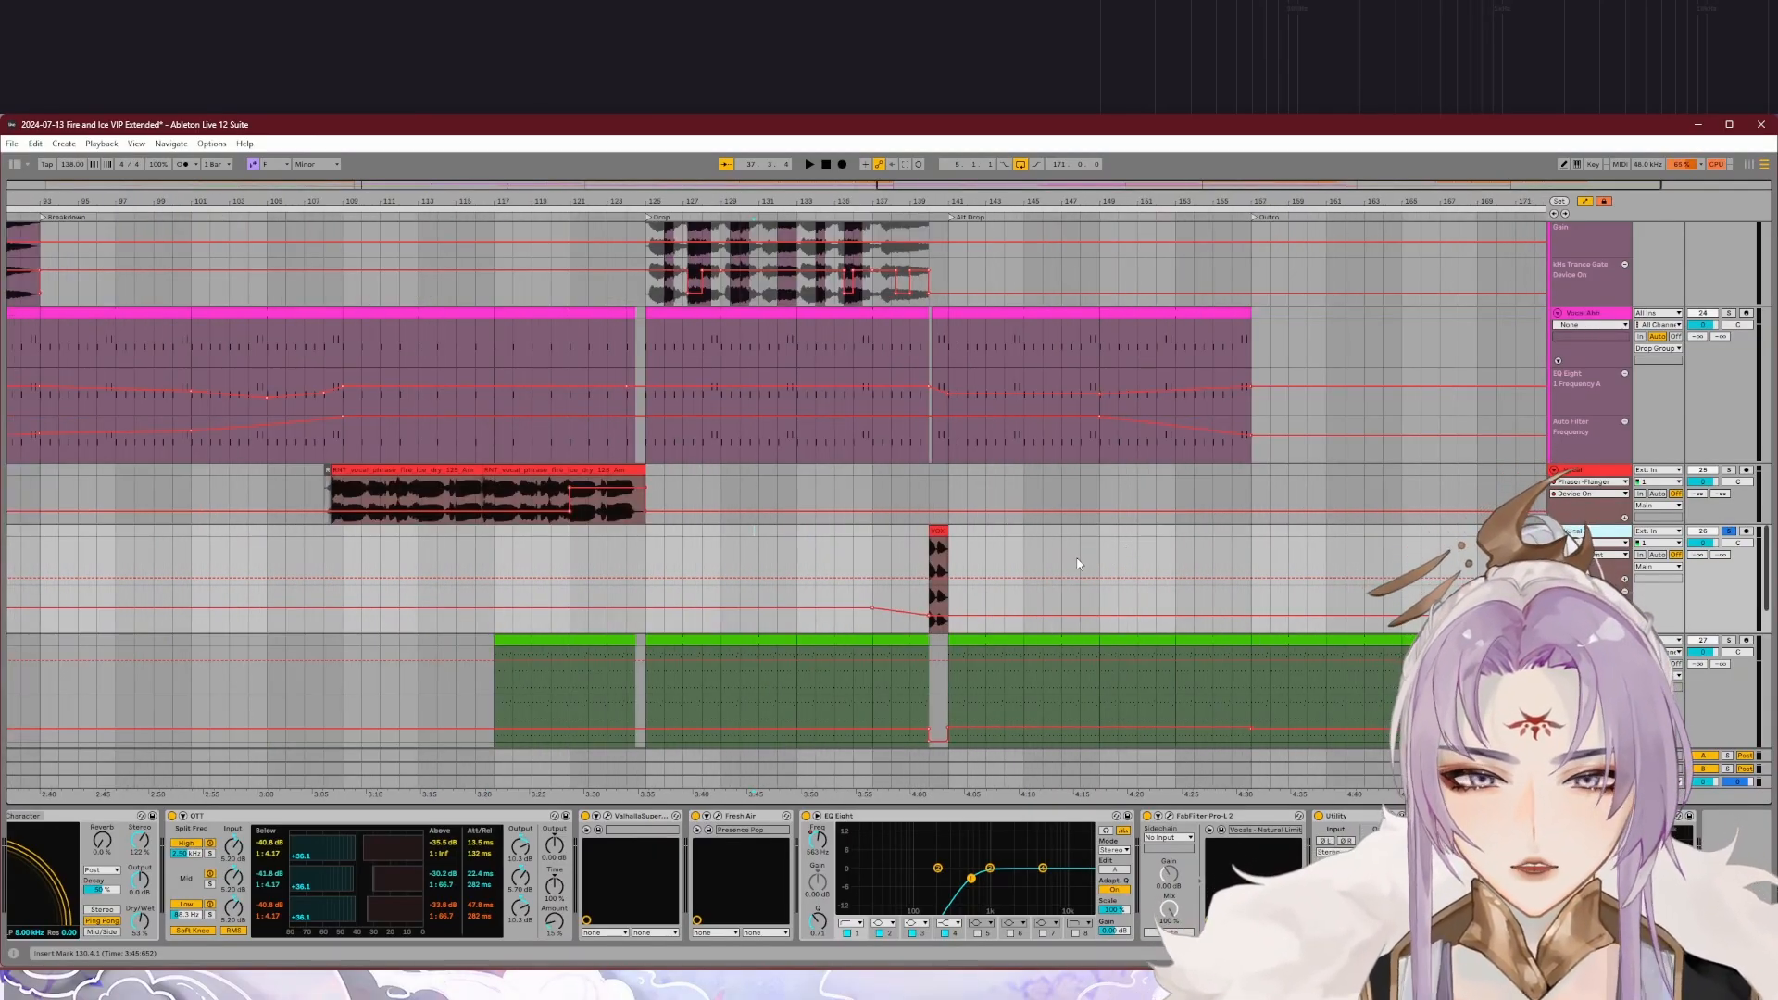
Step: Play the soloed Vocal 2 phrase leading into the Alt Drop
scroll(1074, 558, up, 4)
scroll(728, 588, up, 4)
click(738, 209)
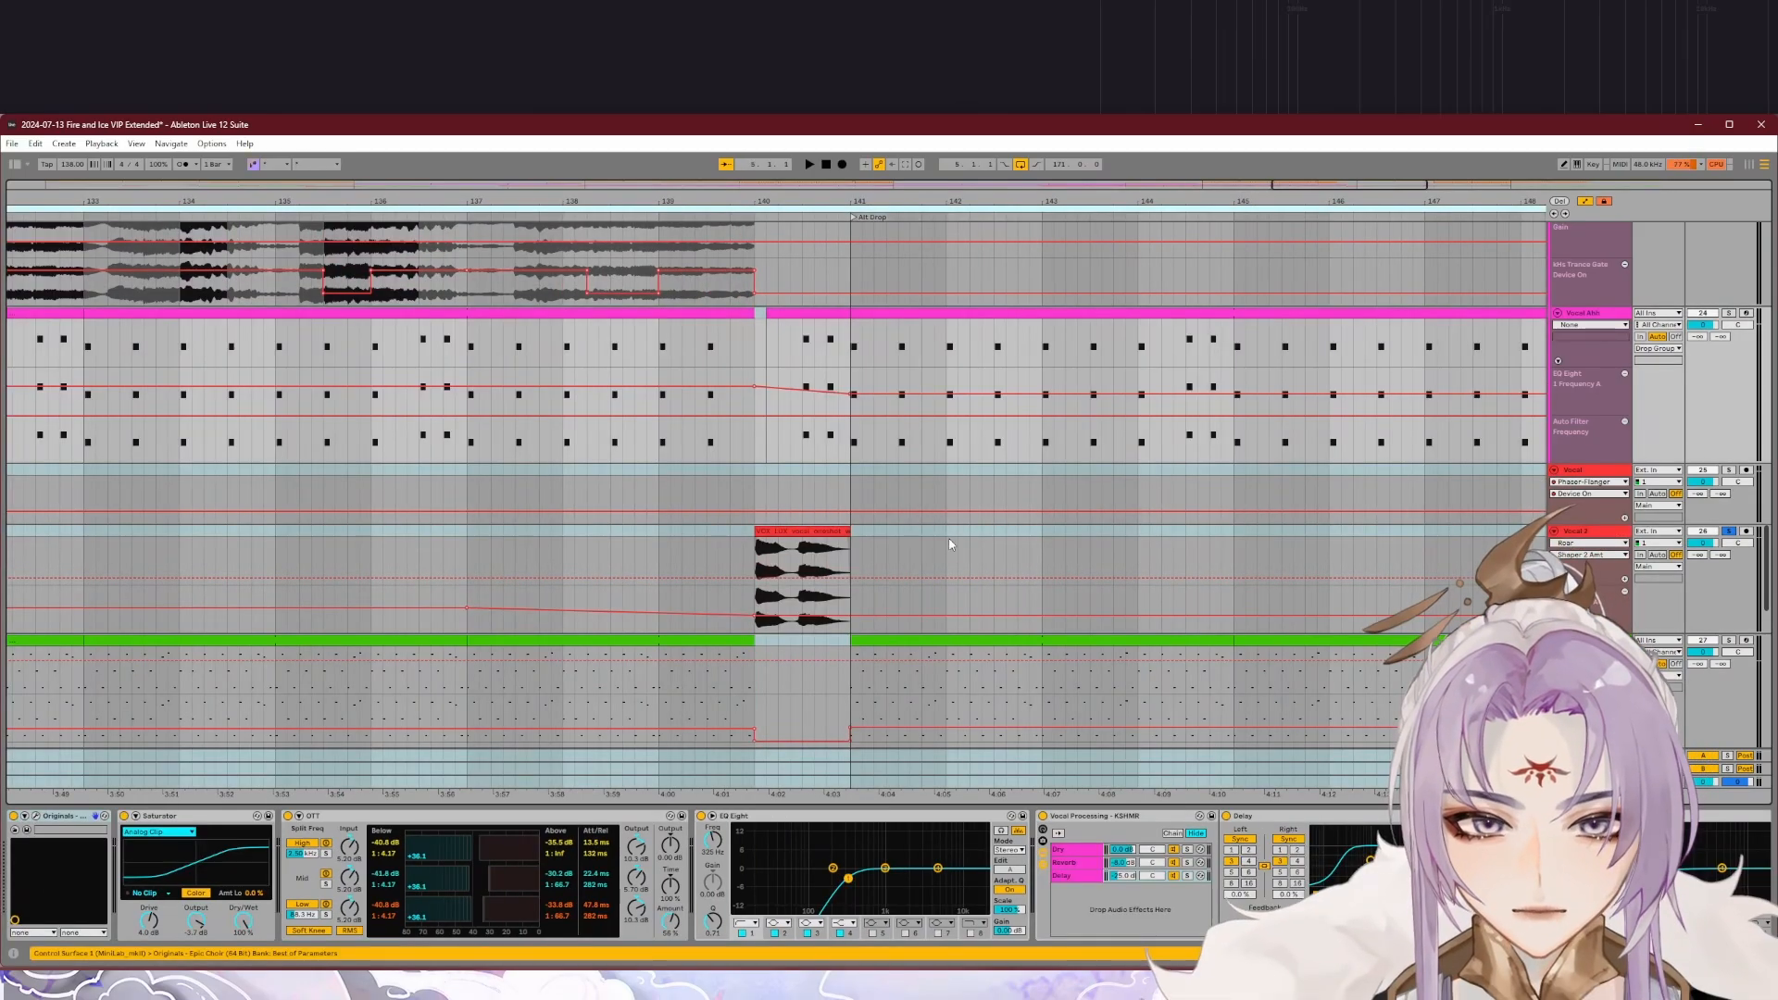
click(945, 561)
click(742, 215)
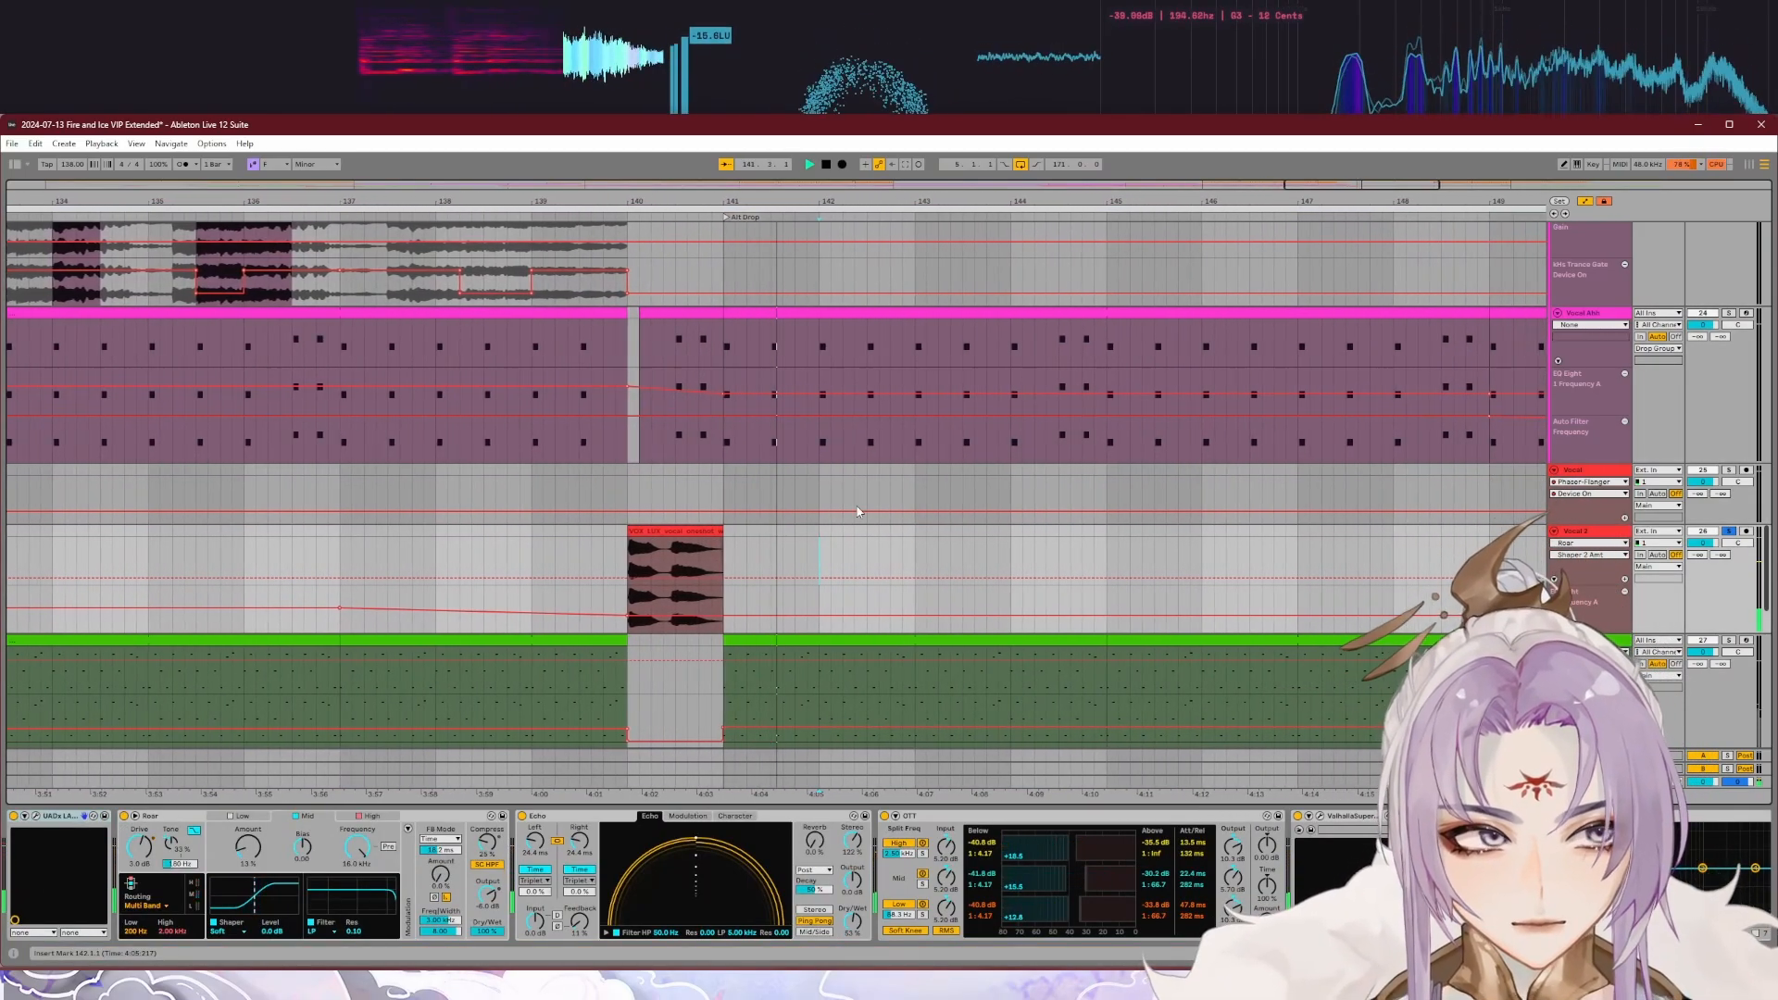
Step: Unsolo Vocal 2 and play the lead-in to the Alt Drop in the full mix
key(space)
click(1728, 530)
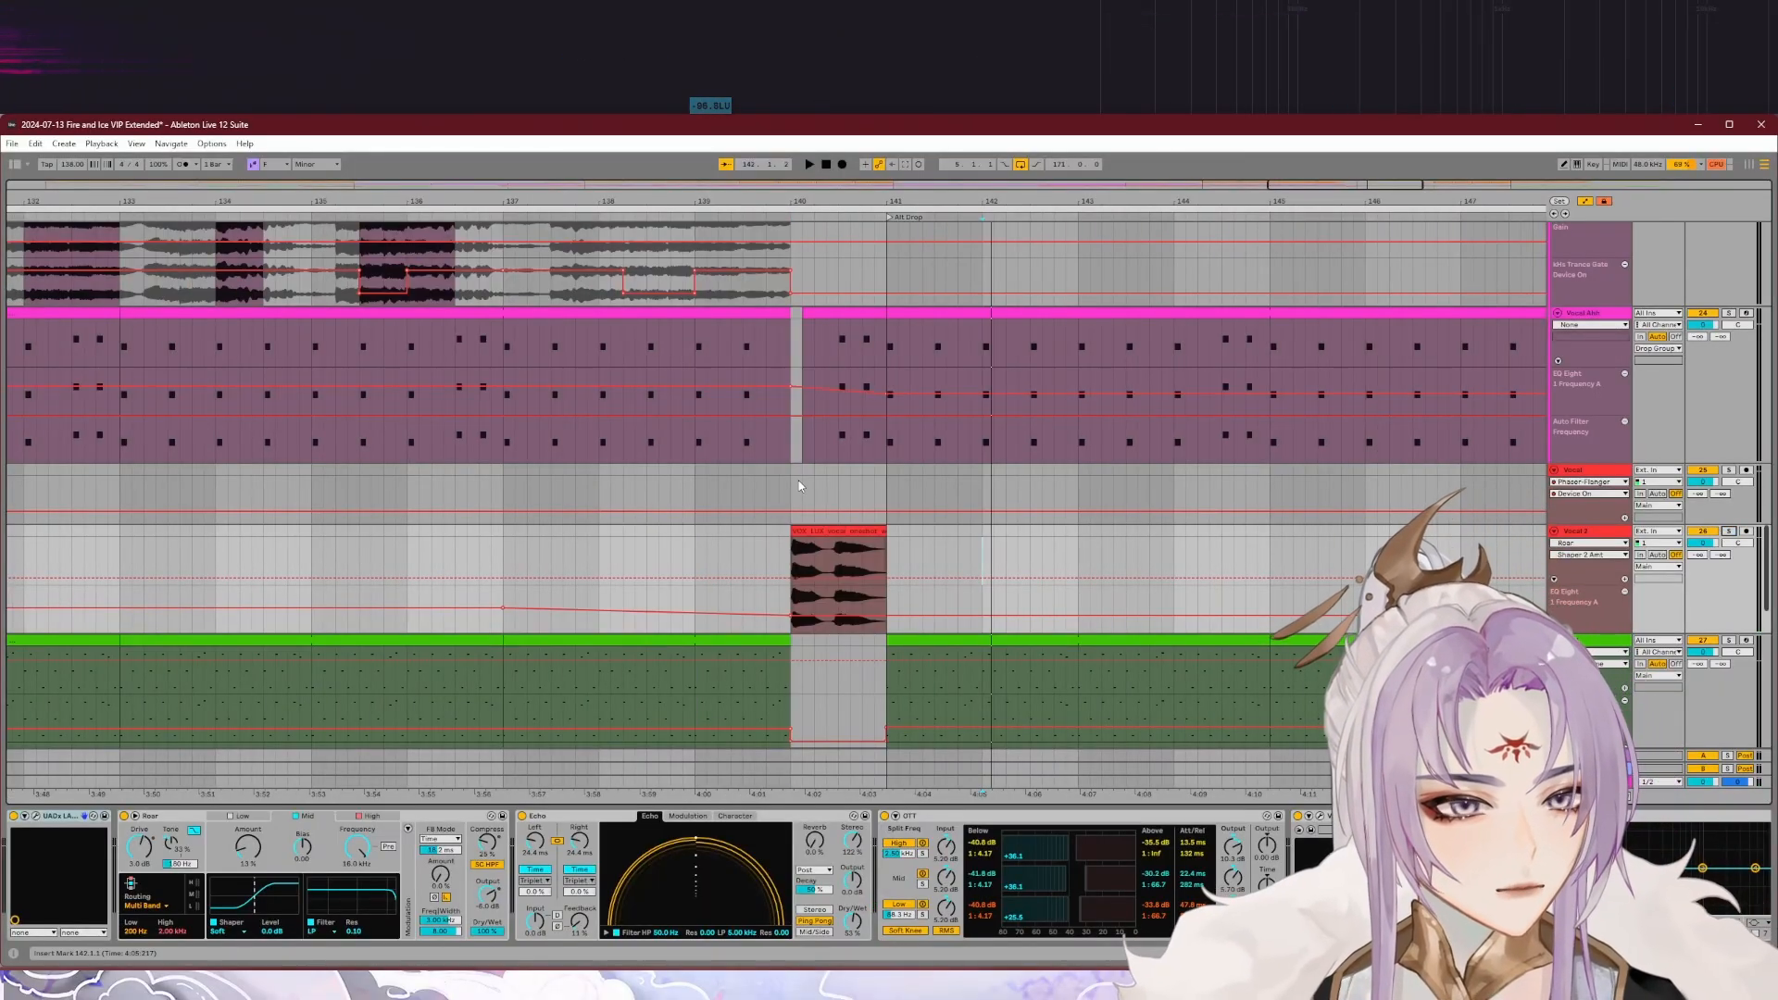
click(683, 217)
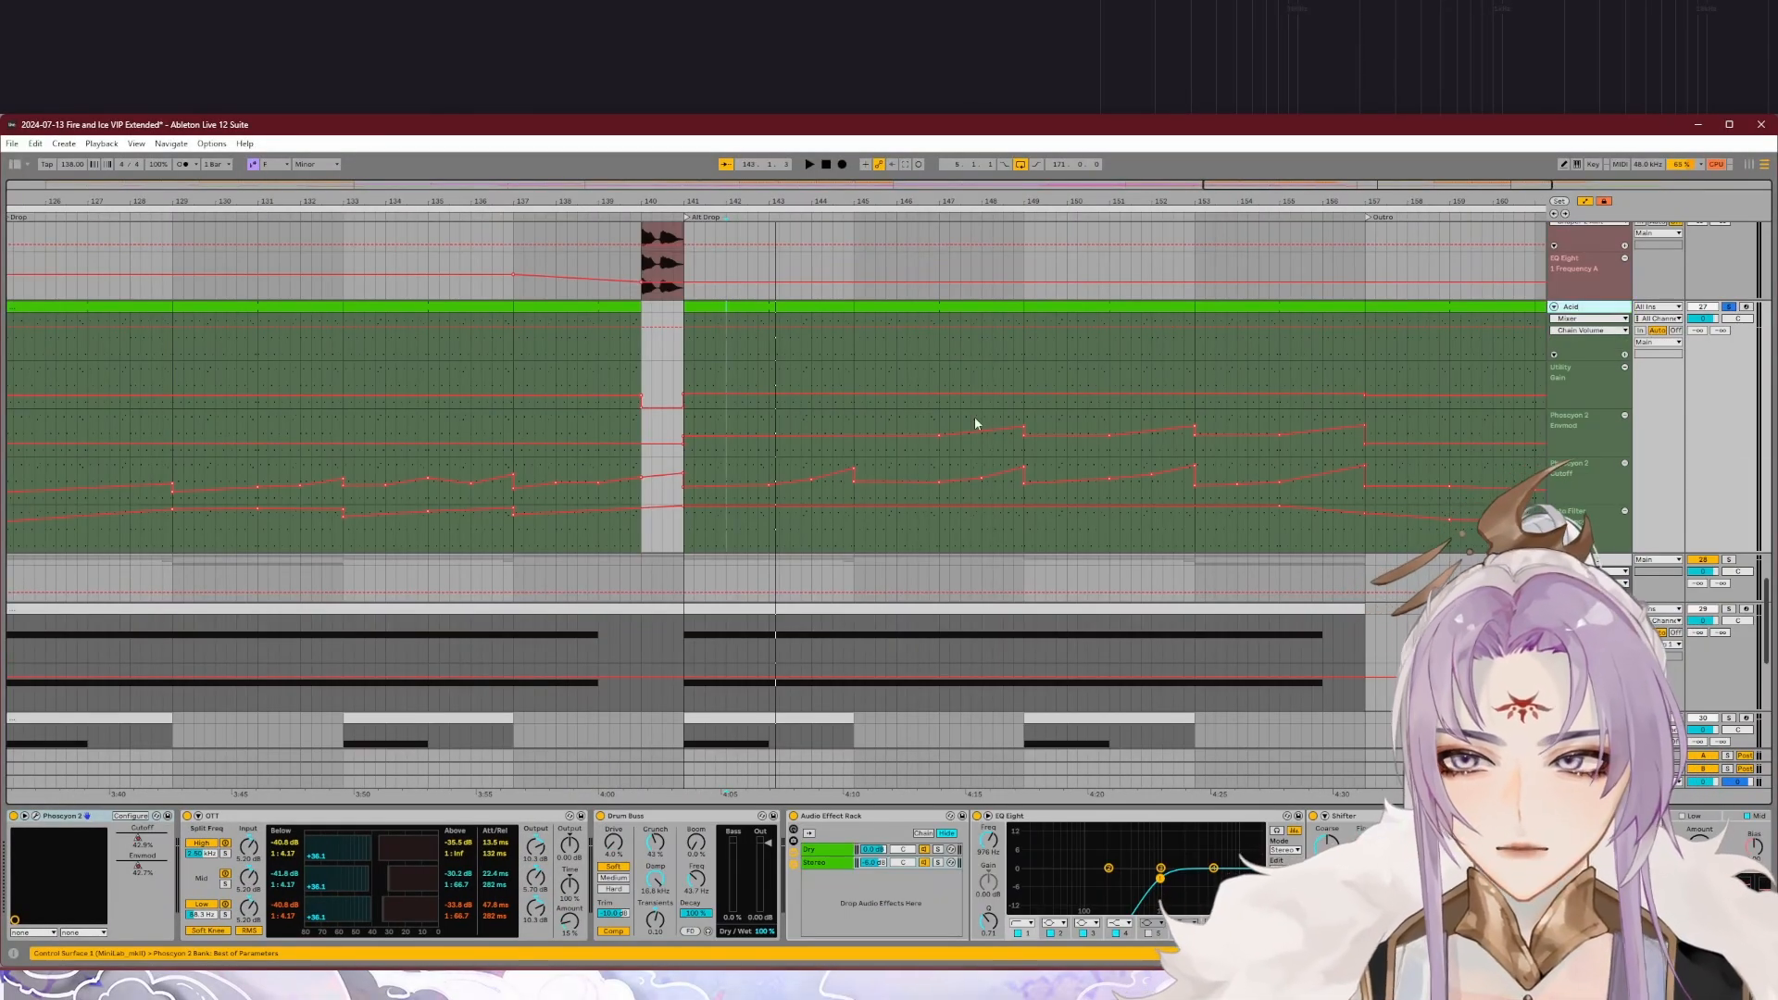
Step: Play the soloed Acid track in the Alt Drop and inspect its Phoscyon 2 synth settings
click(724, 357)
key(space)
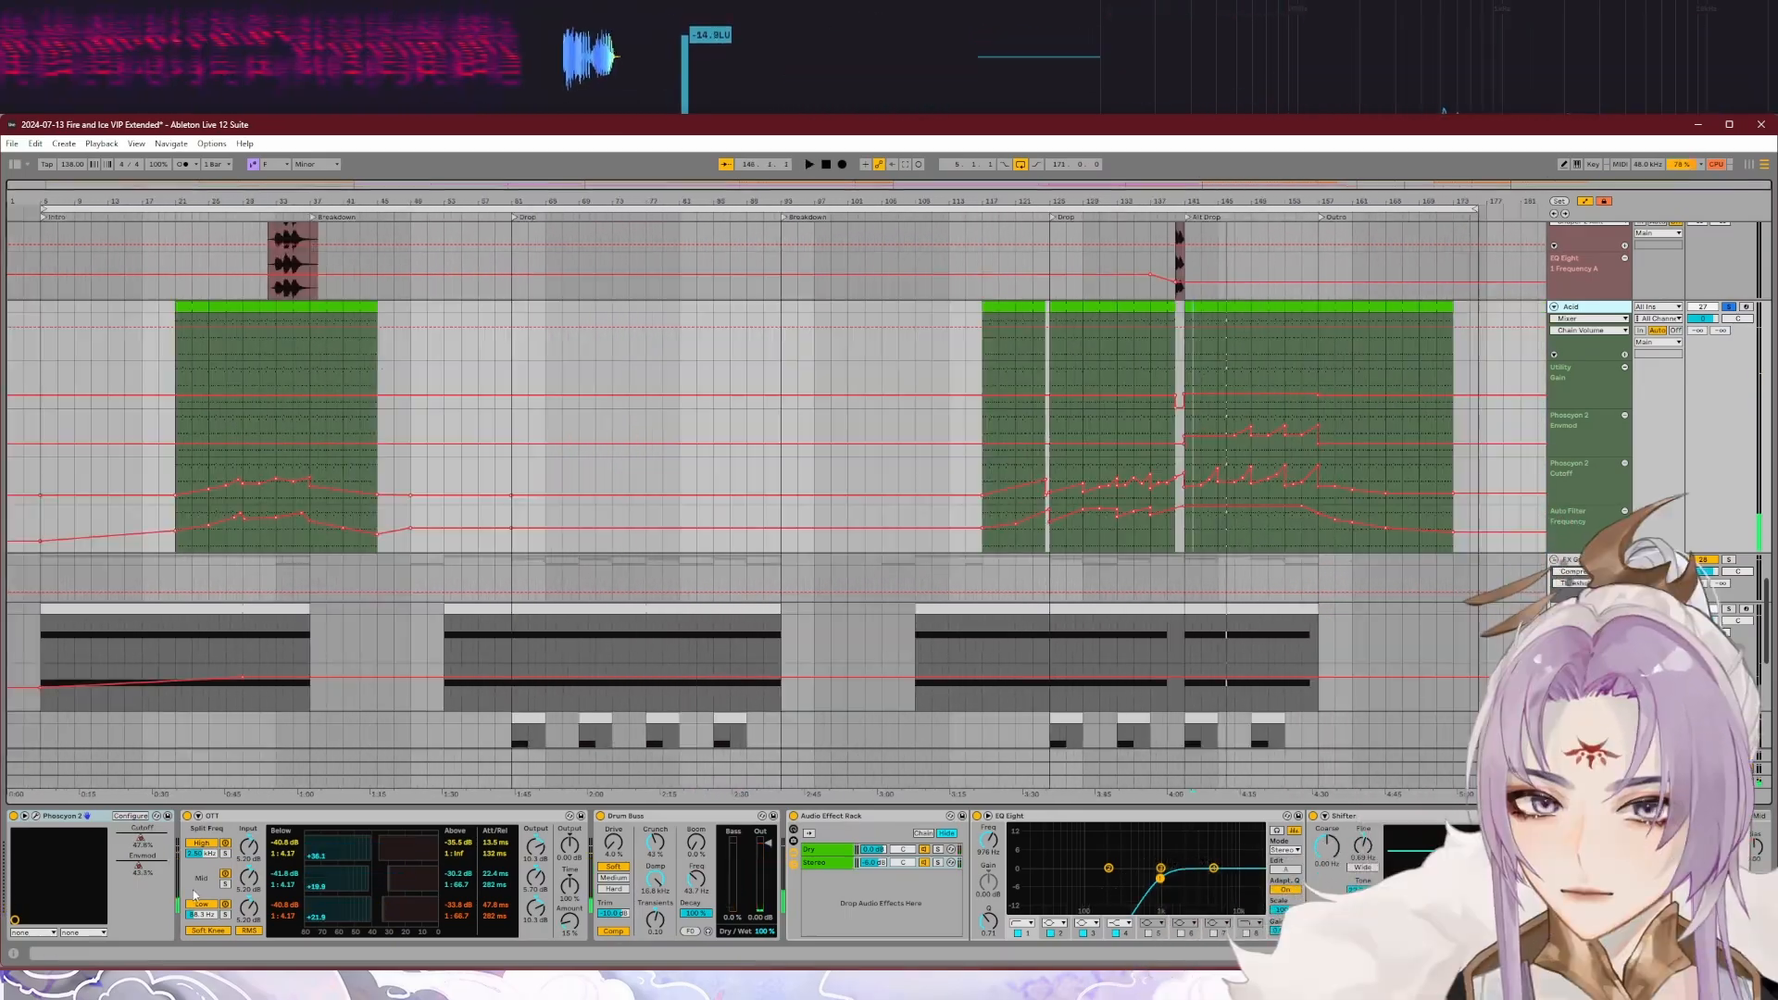
click(35, 817)
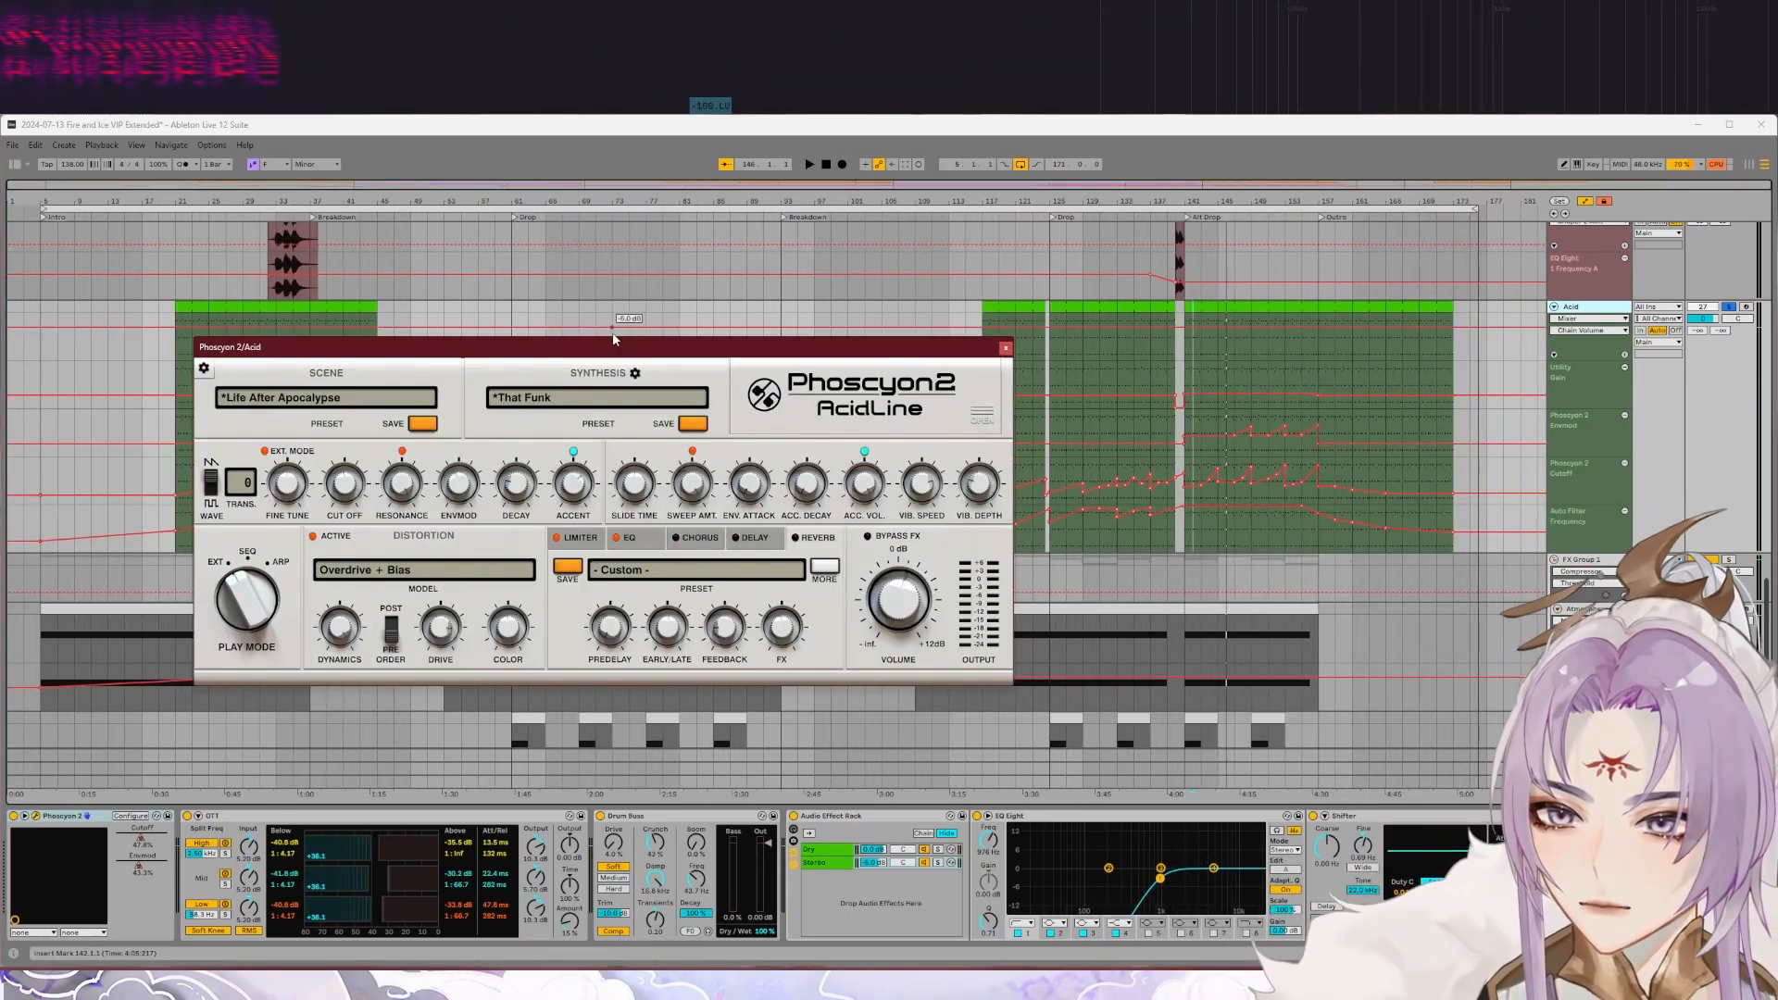
drag(613, 352, 786, 319)
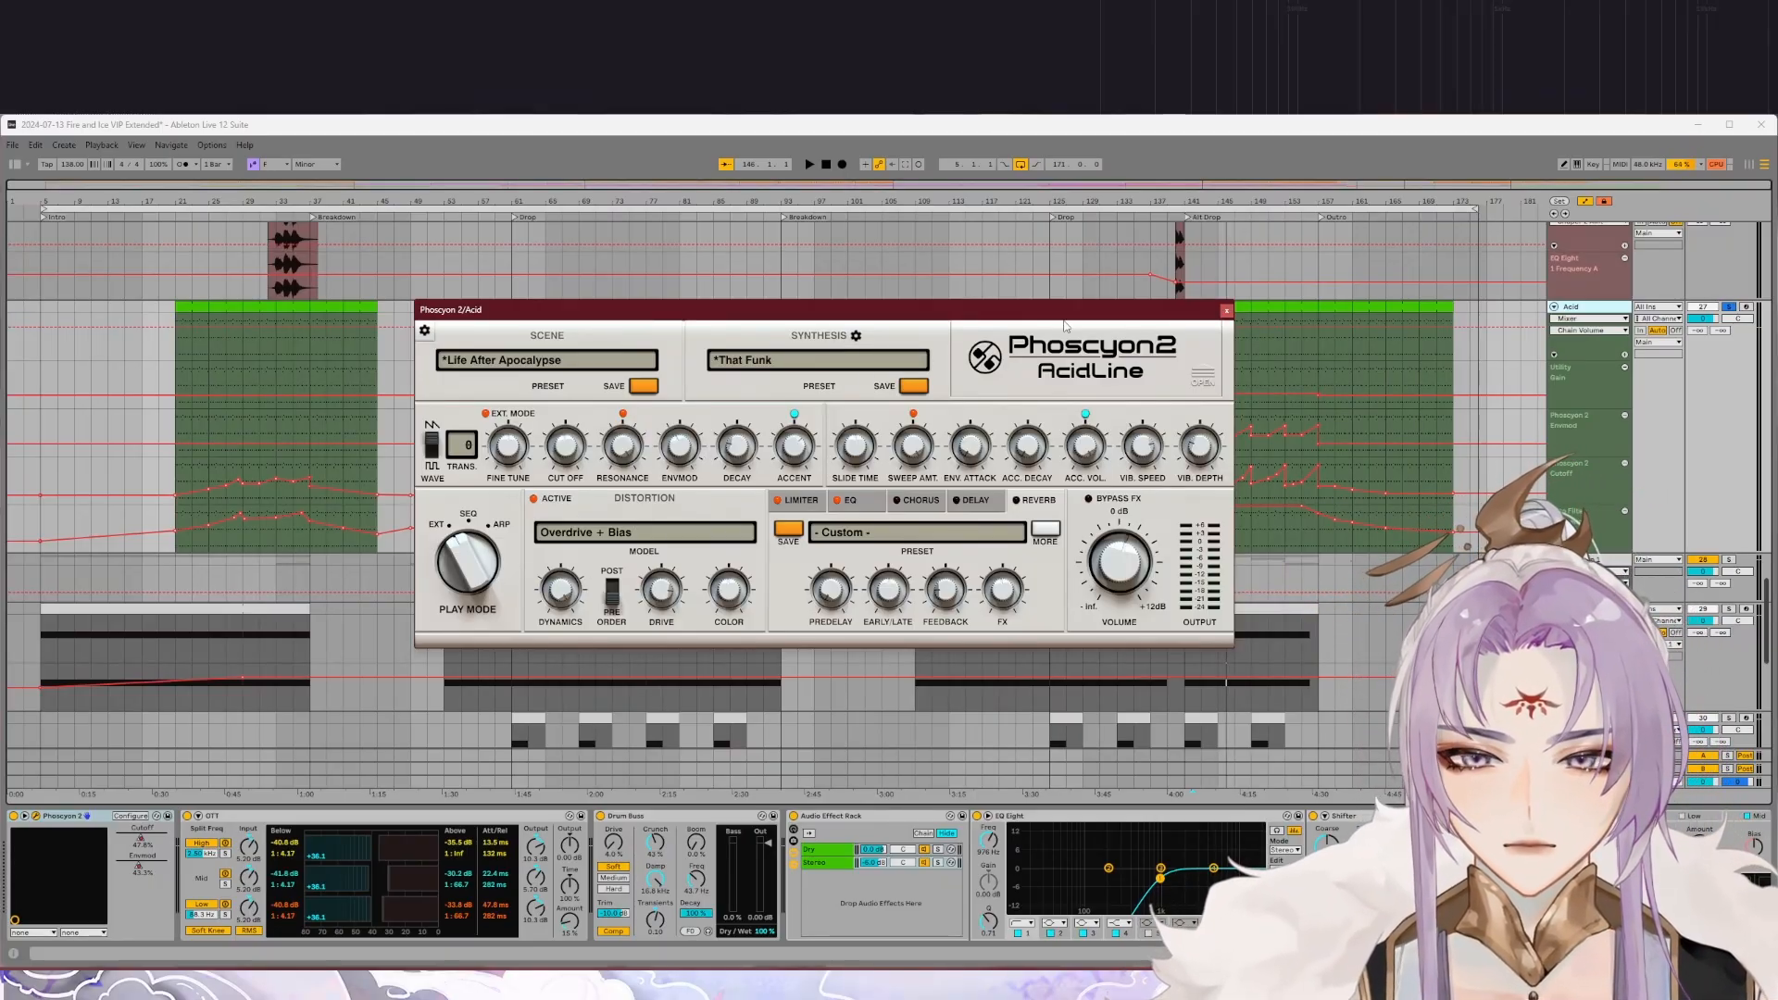
drag(948, 312, 870, 313)
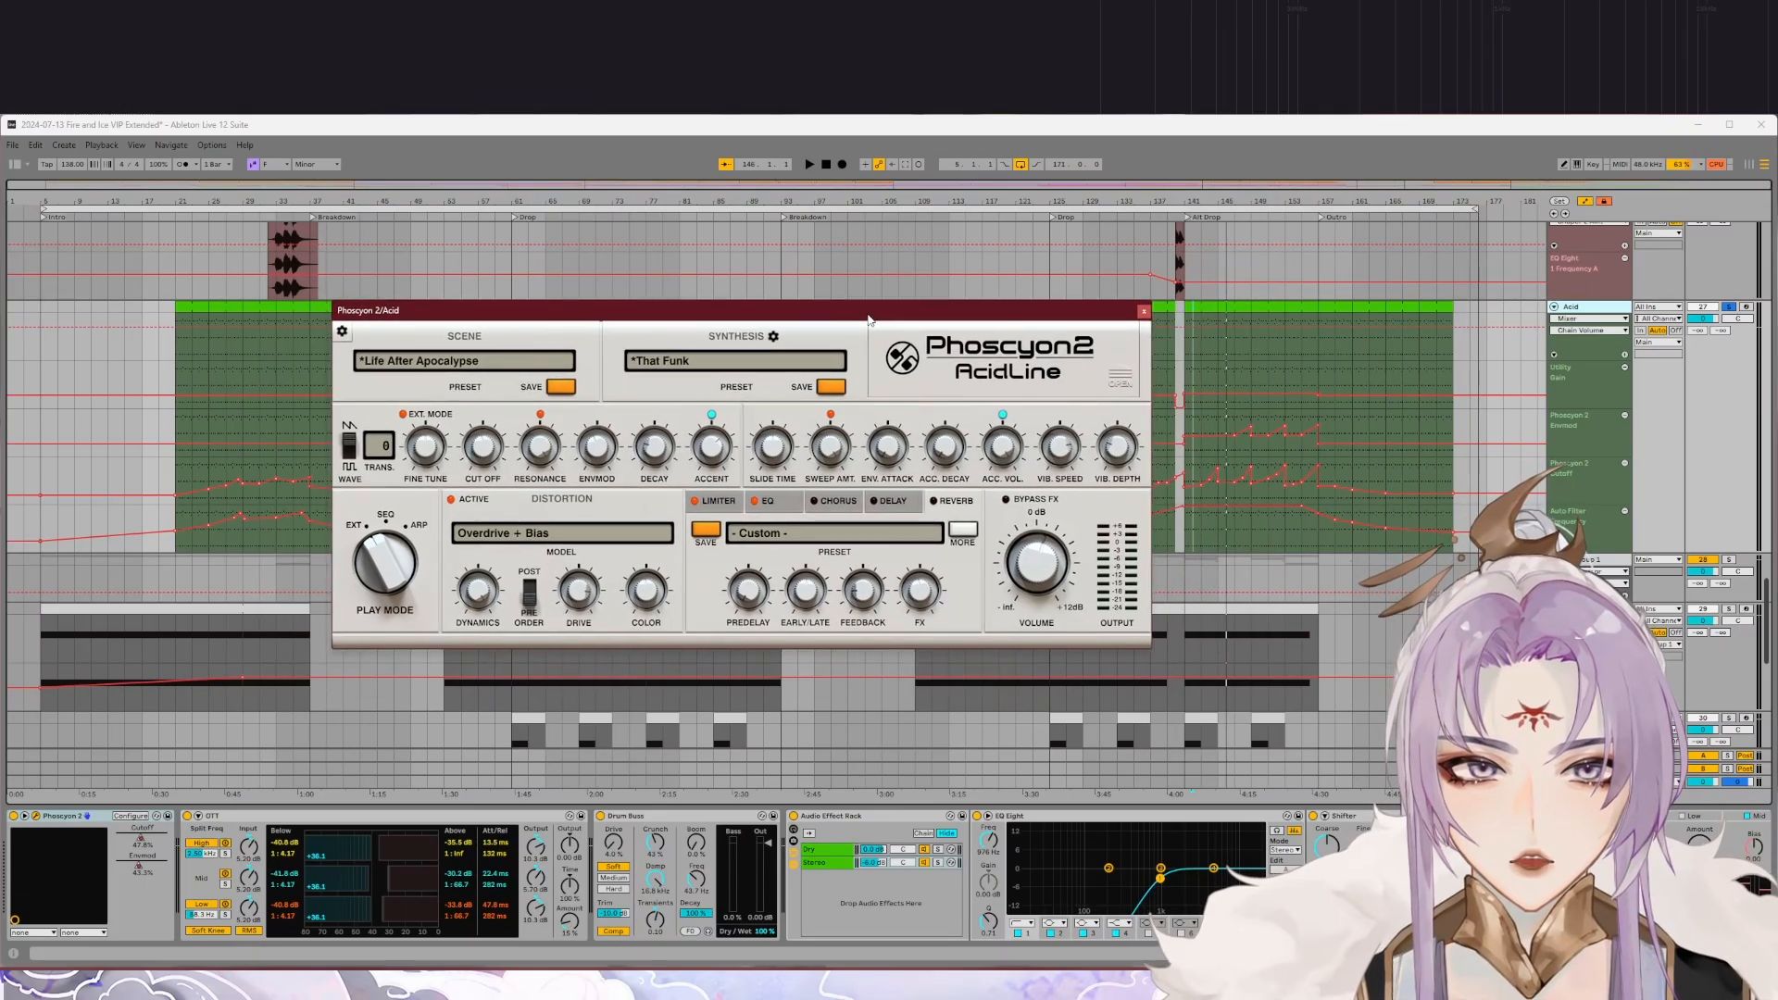
click(1151, 310)
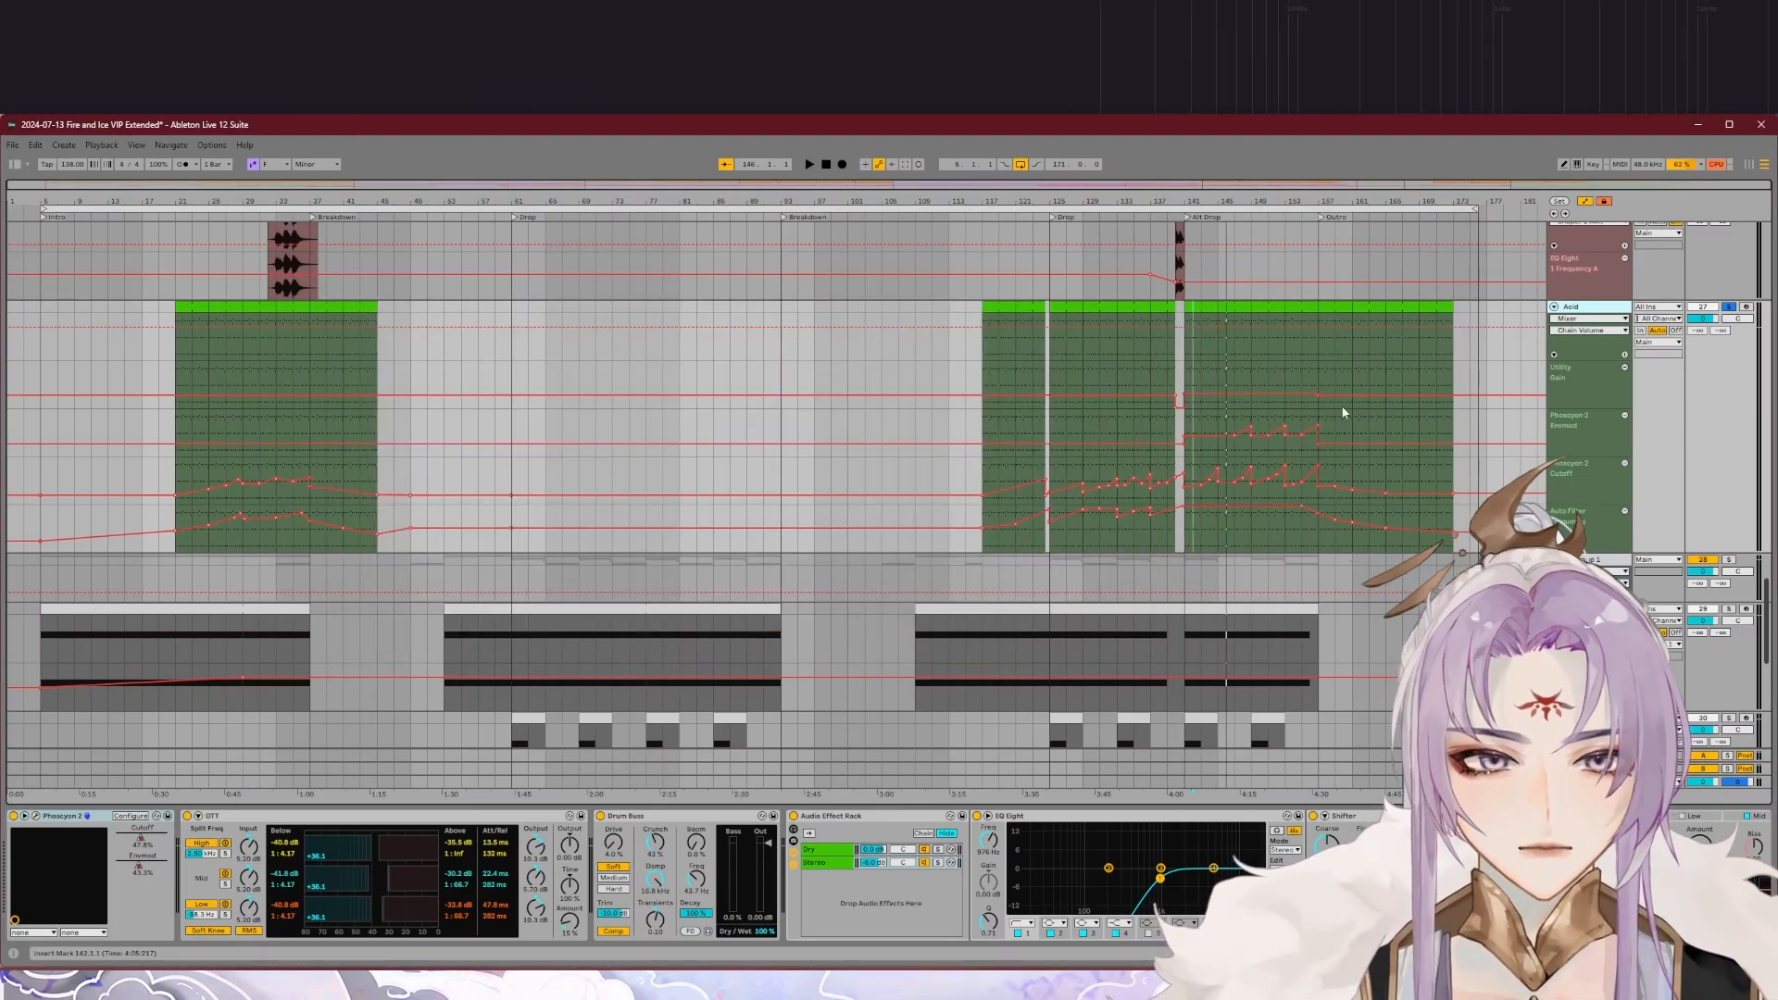
Step: Play the opening four bars of the soloed Acid clip in the Alt Drop, following its cutoff automation
ctrl+scroll(1344, 408, up, 8)
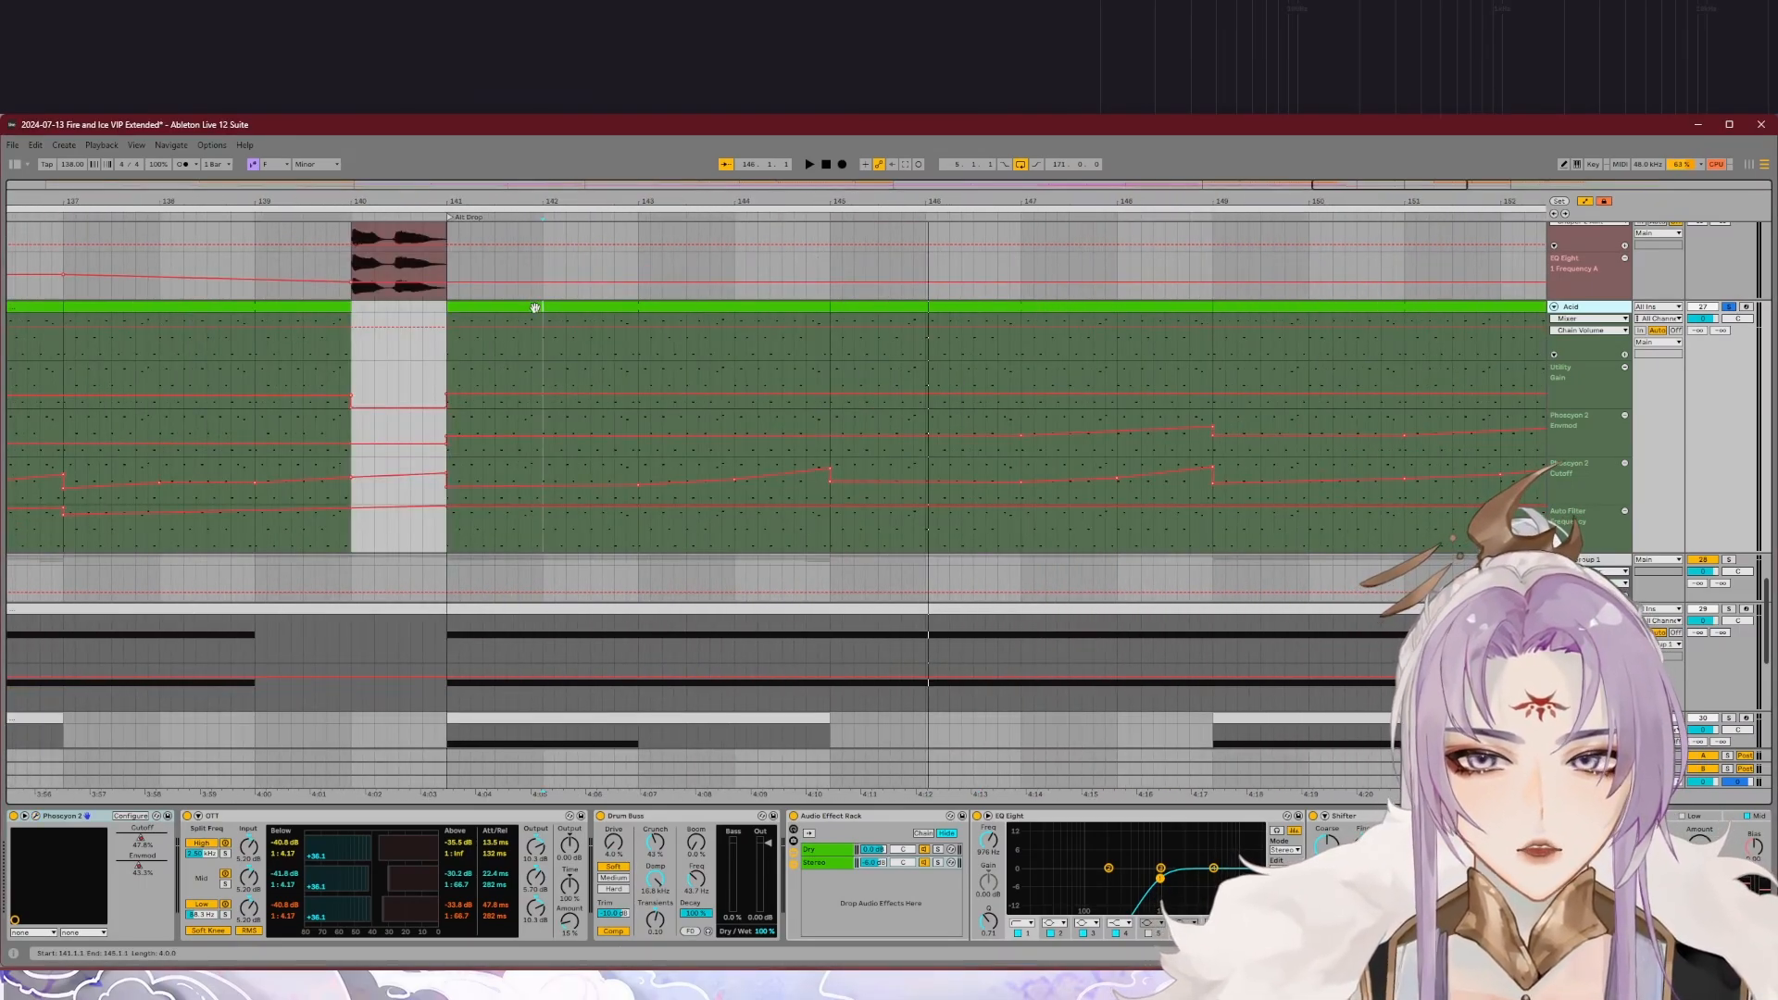
click(536, 307)
key(space)
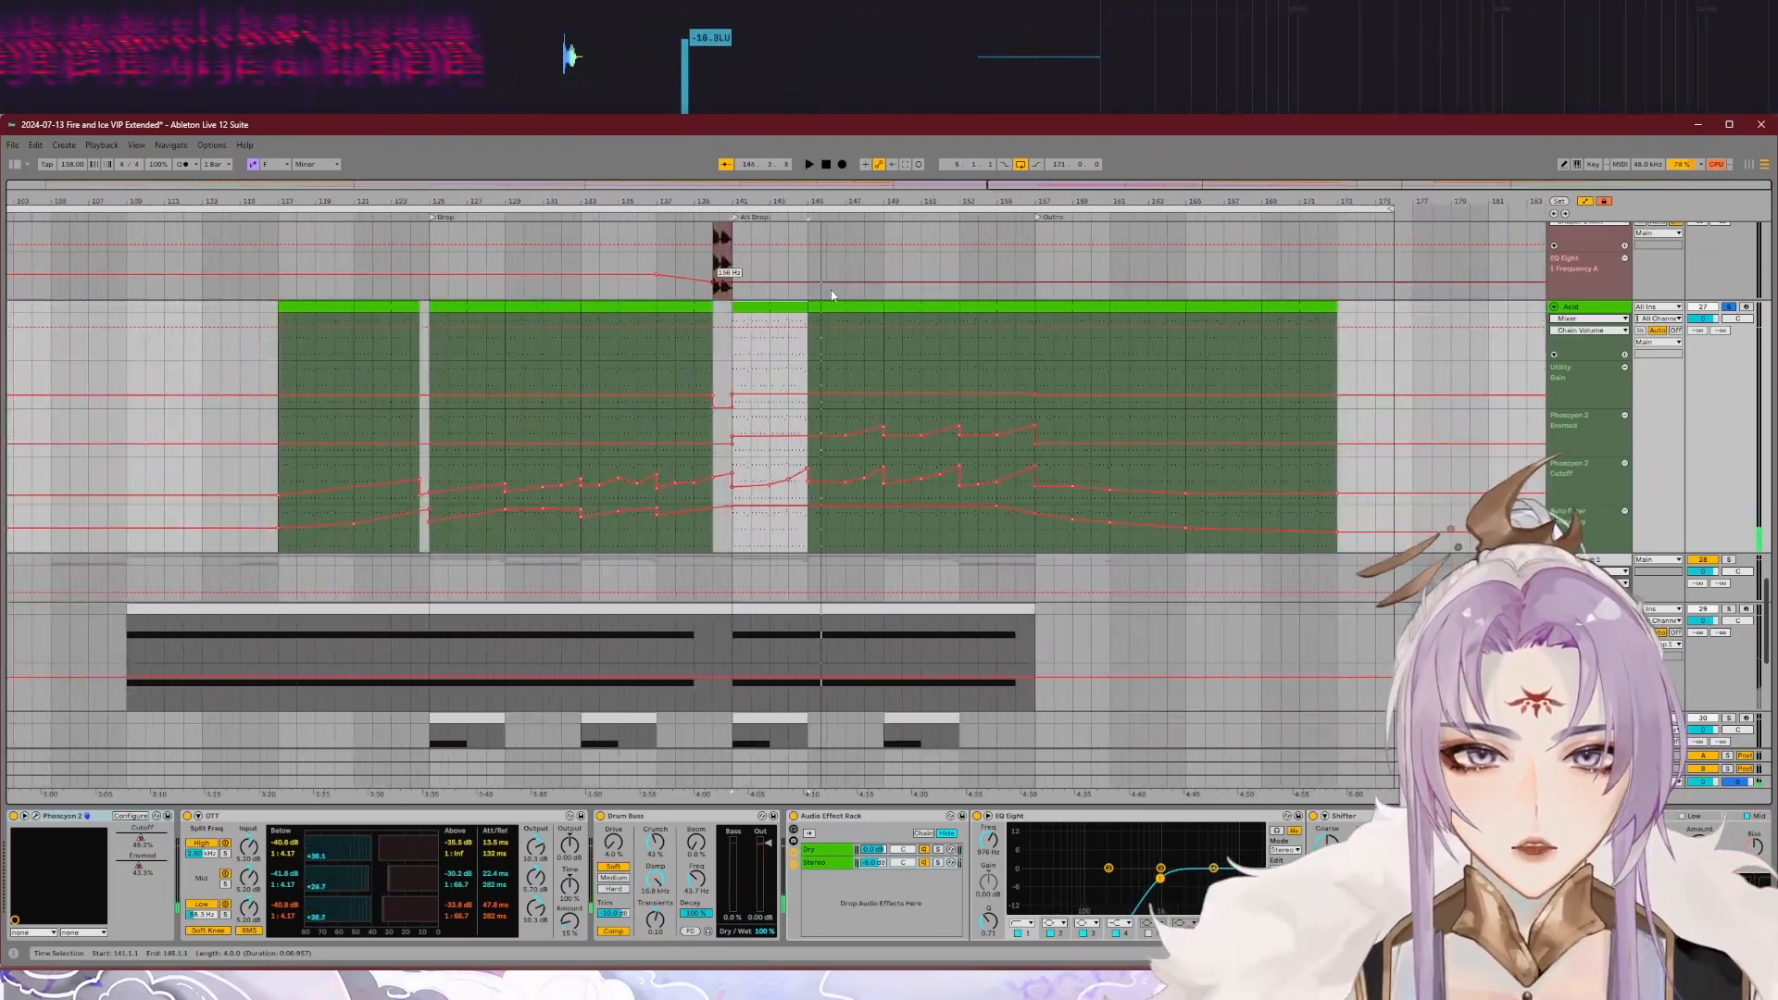
click(830, 295)
Step: Play the Outro with Acid in the full mix, and solo Acid again to hear it alone
scroll(646, 415, down, 4)
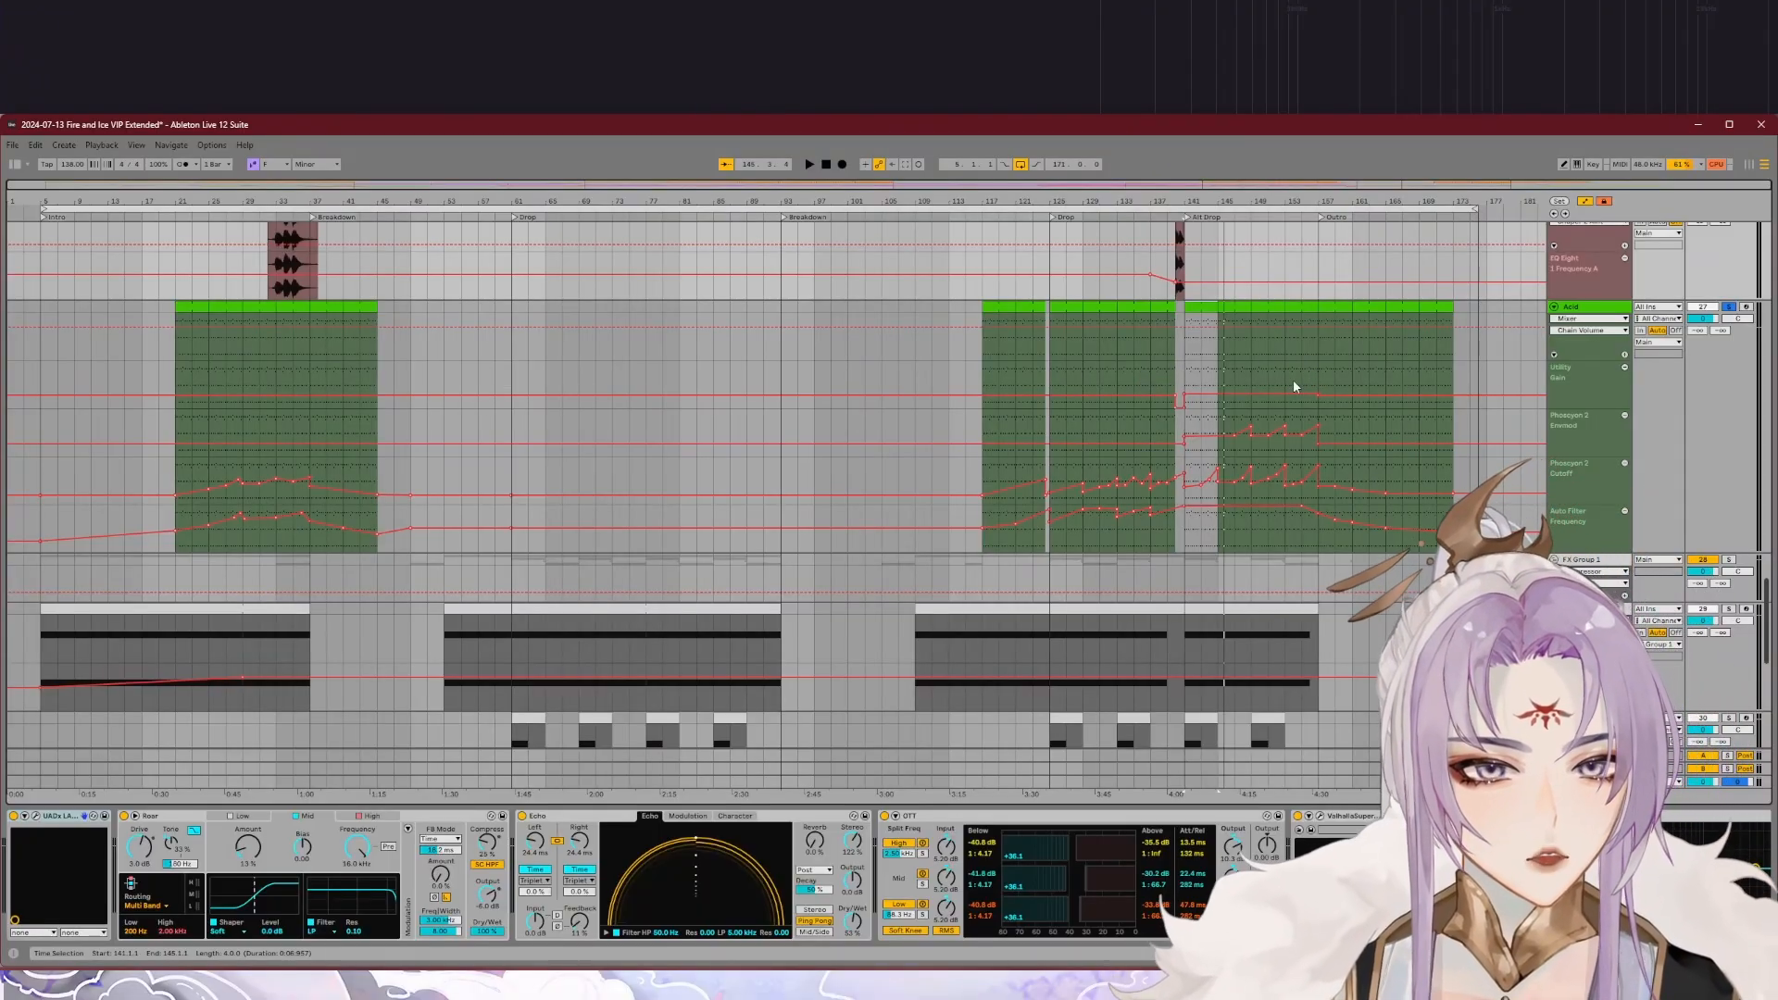
click(1333, 337)
key(space)
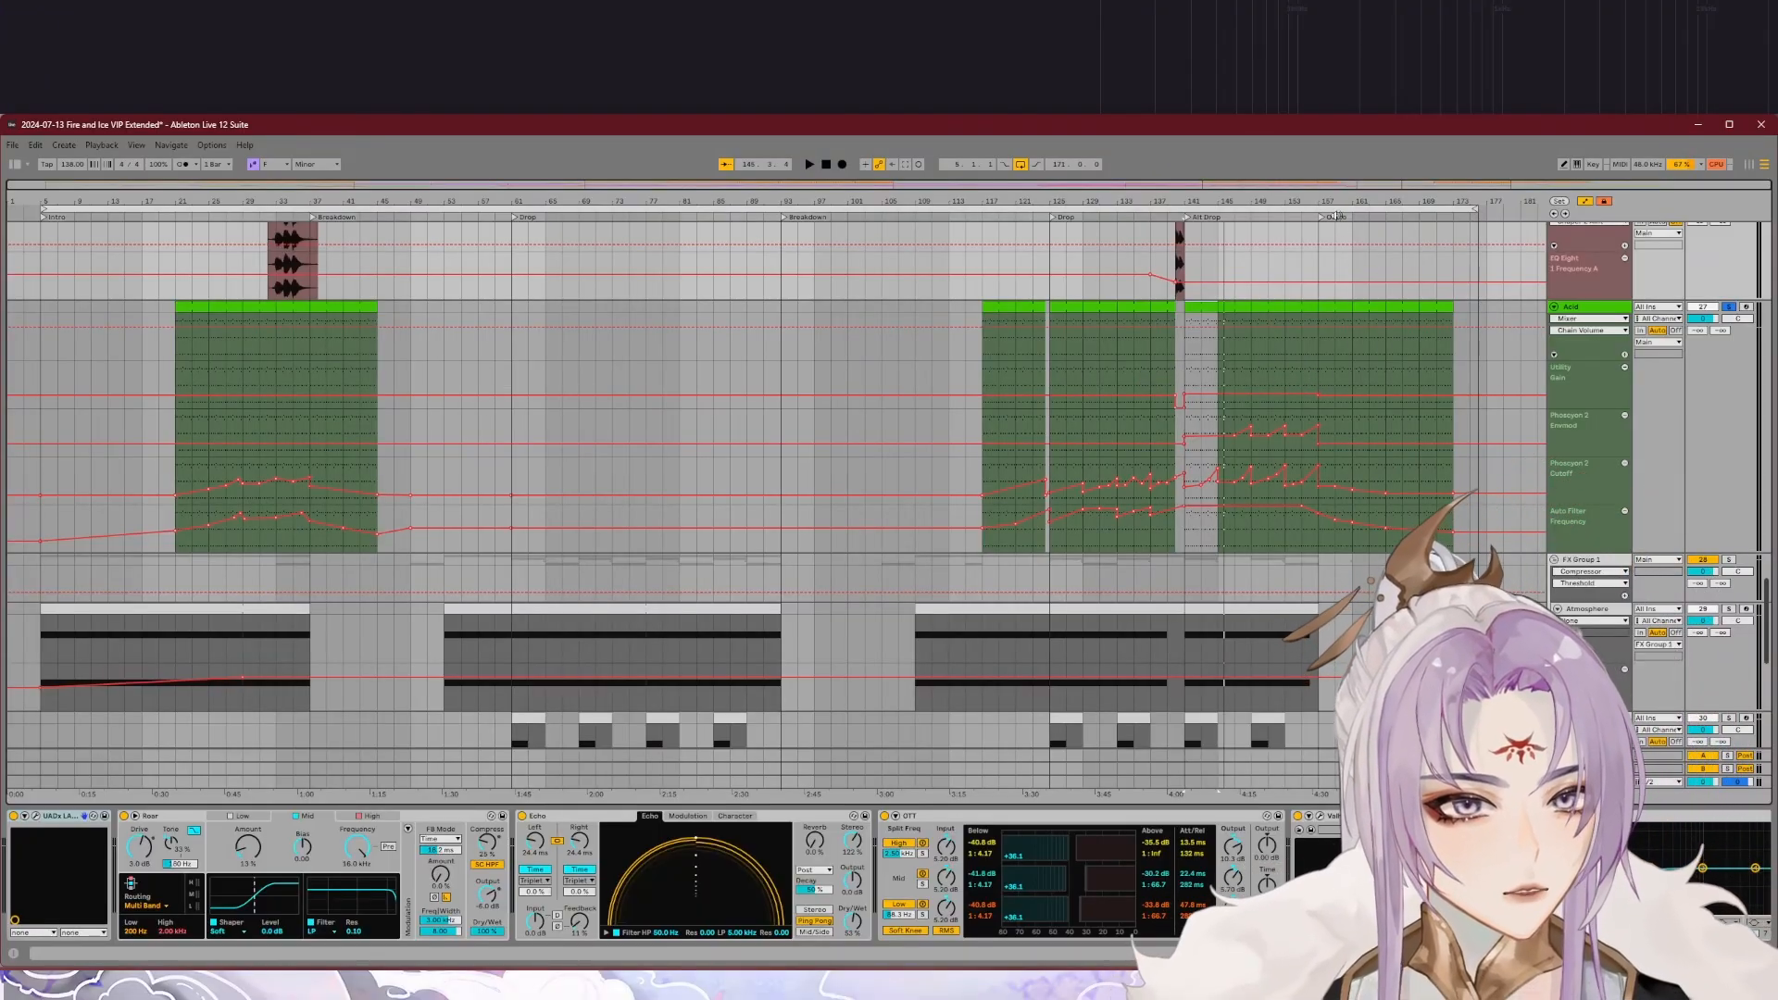
click(1731, 308)
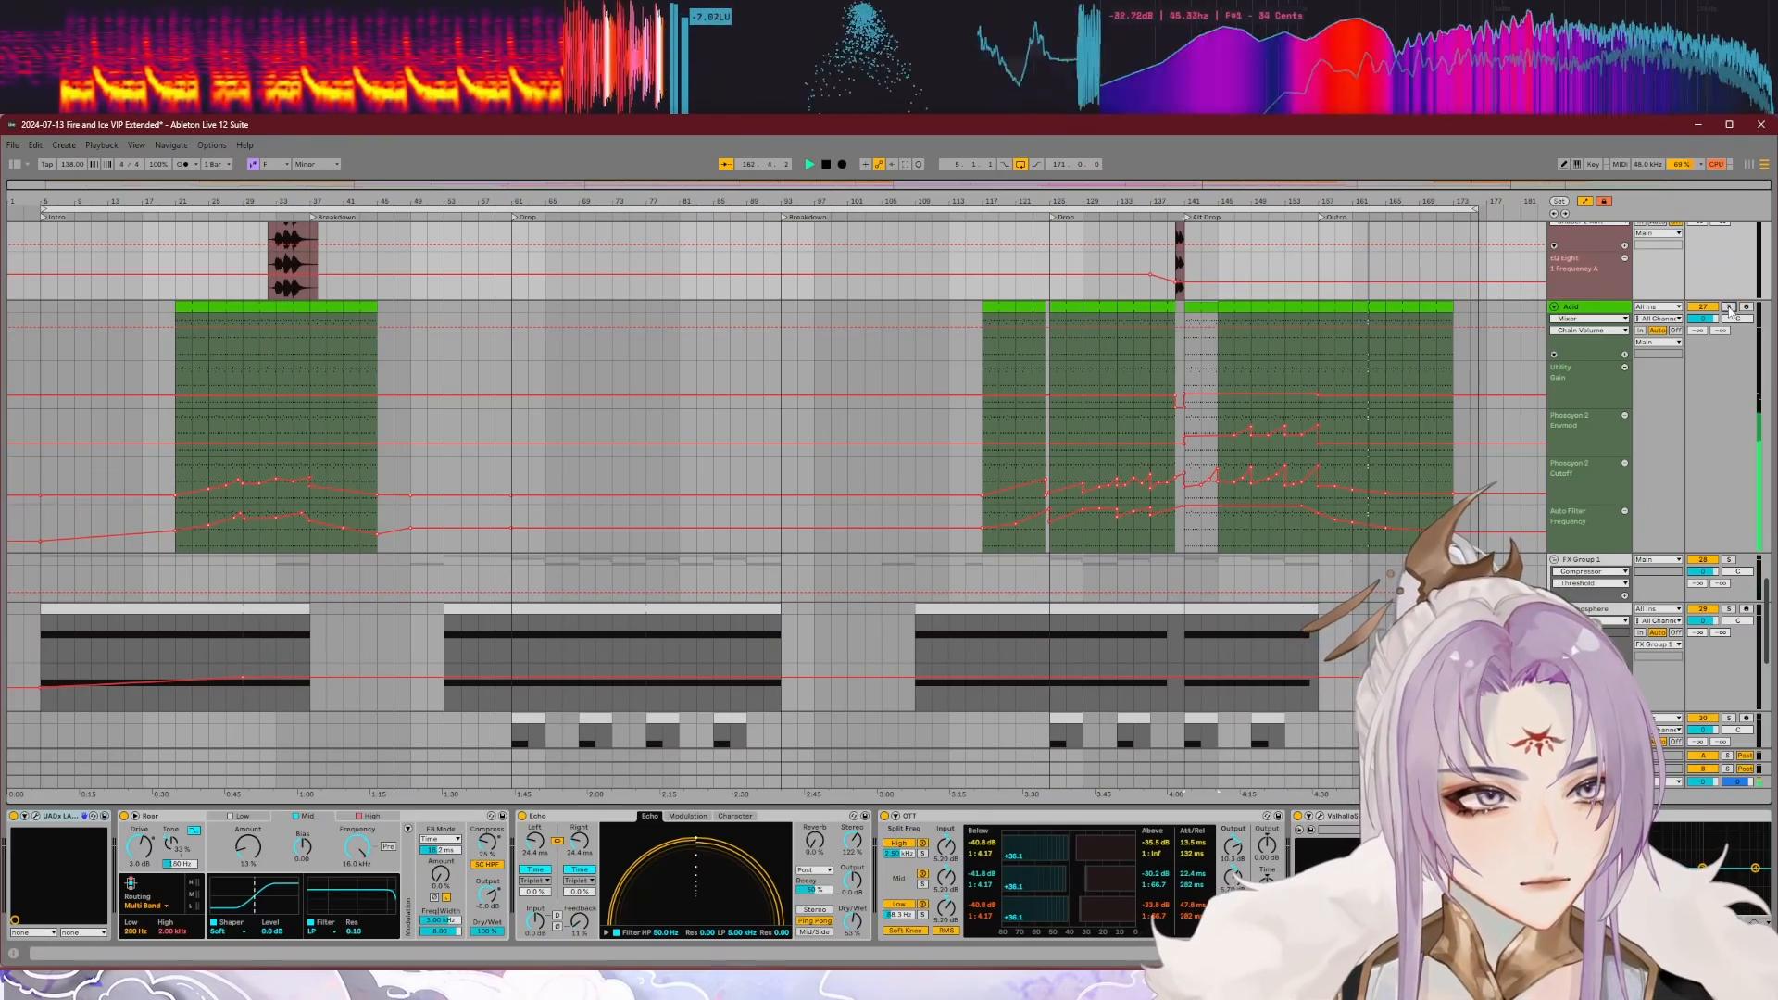
click(1731, 308)
key(space)
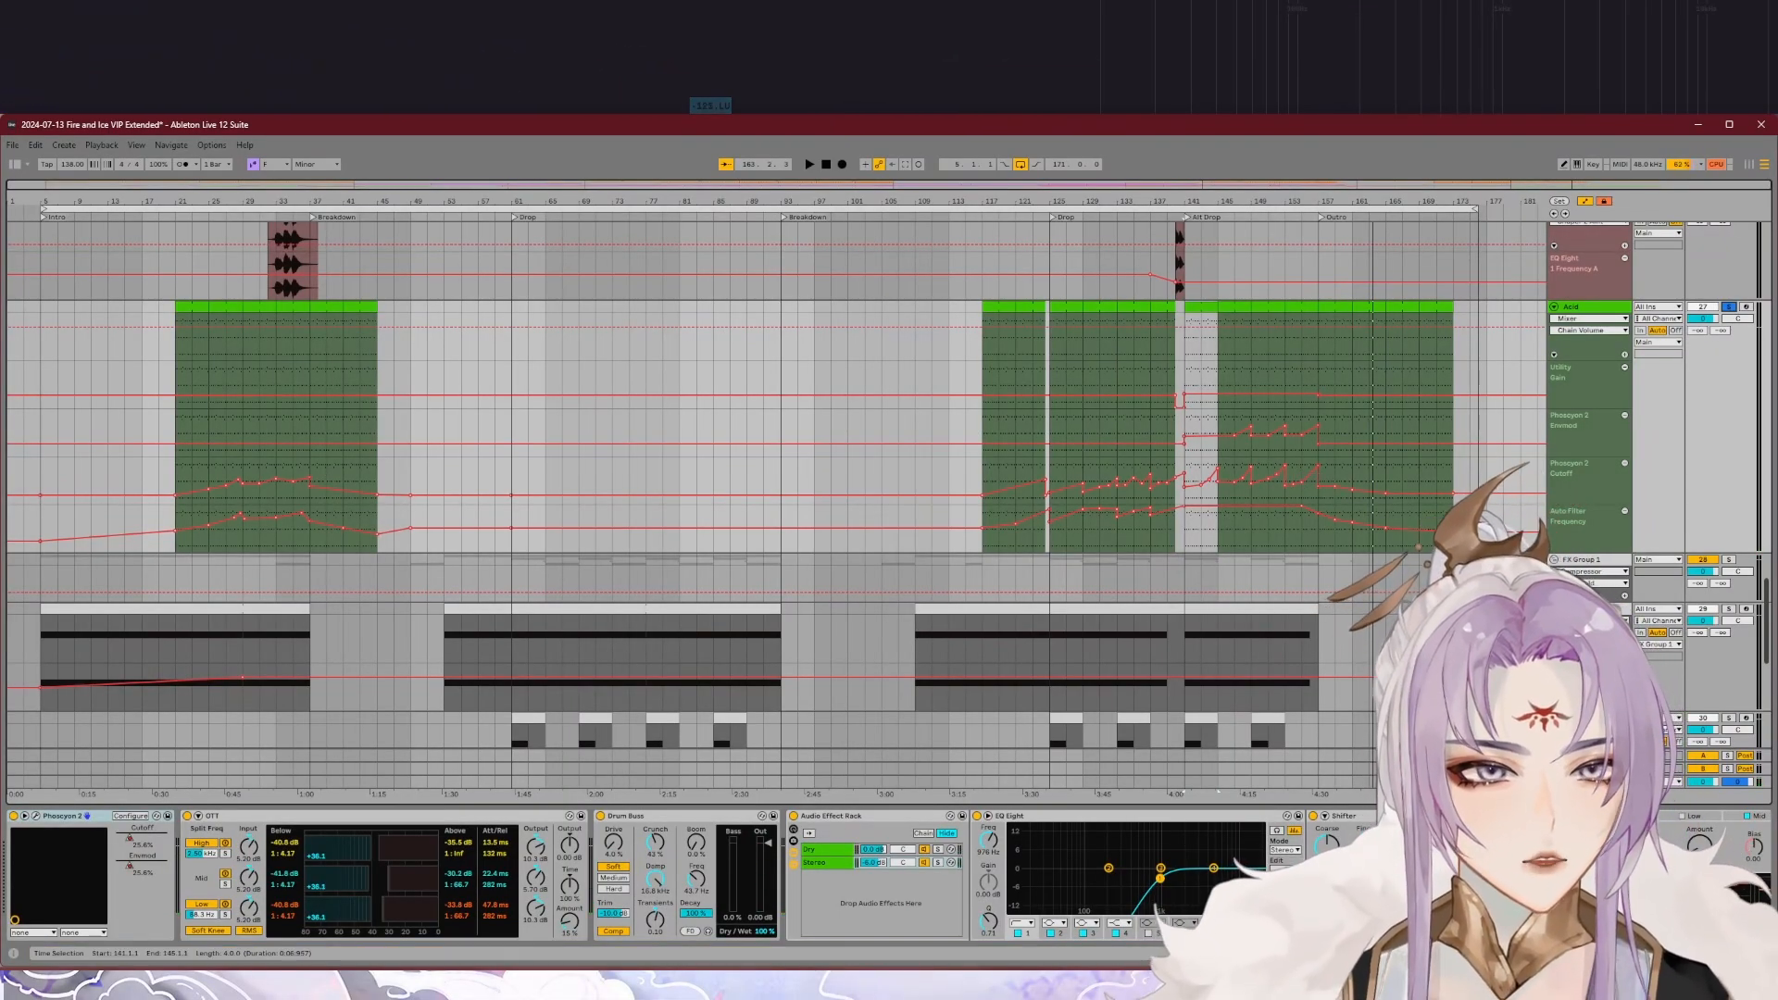
scroll(1444, 875, down, 2)
scroll(1444, 875, up, 2)
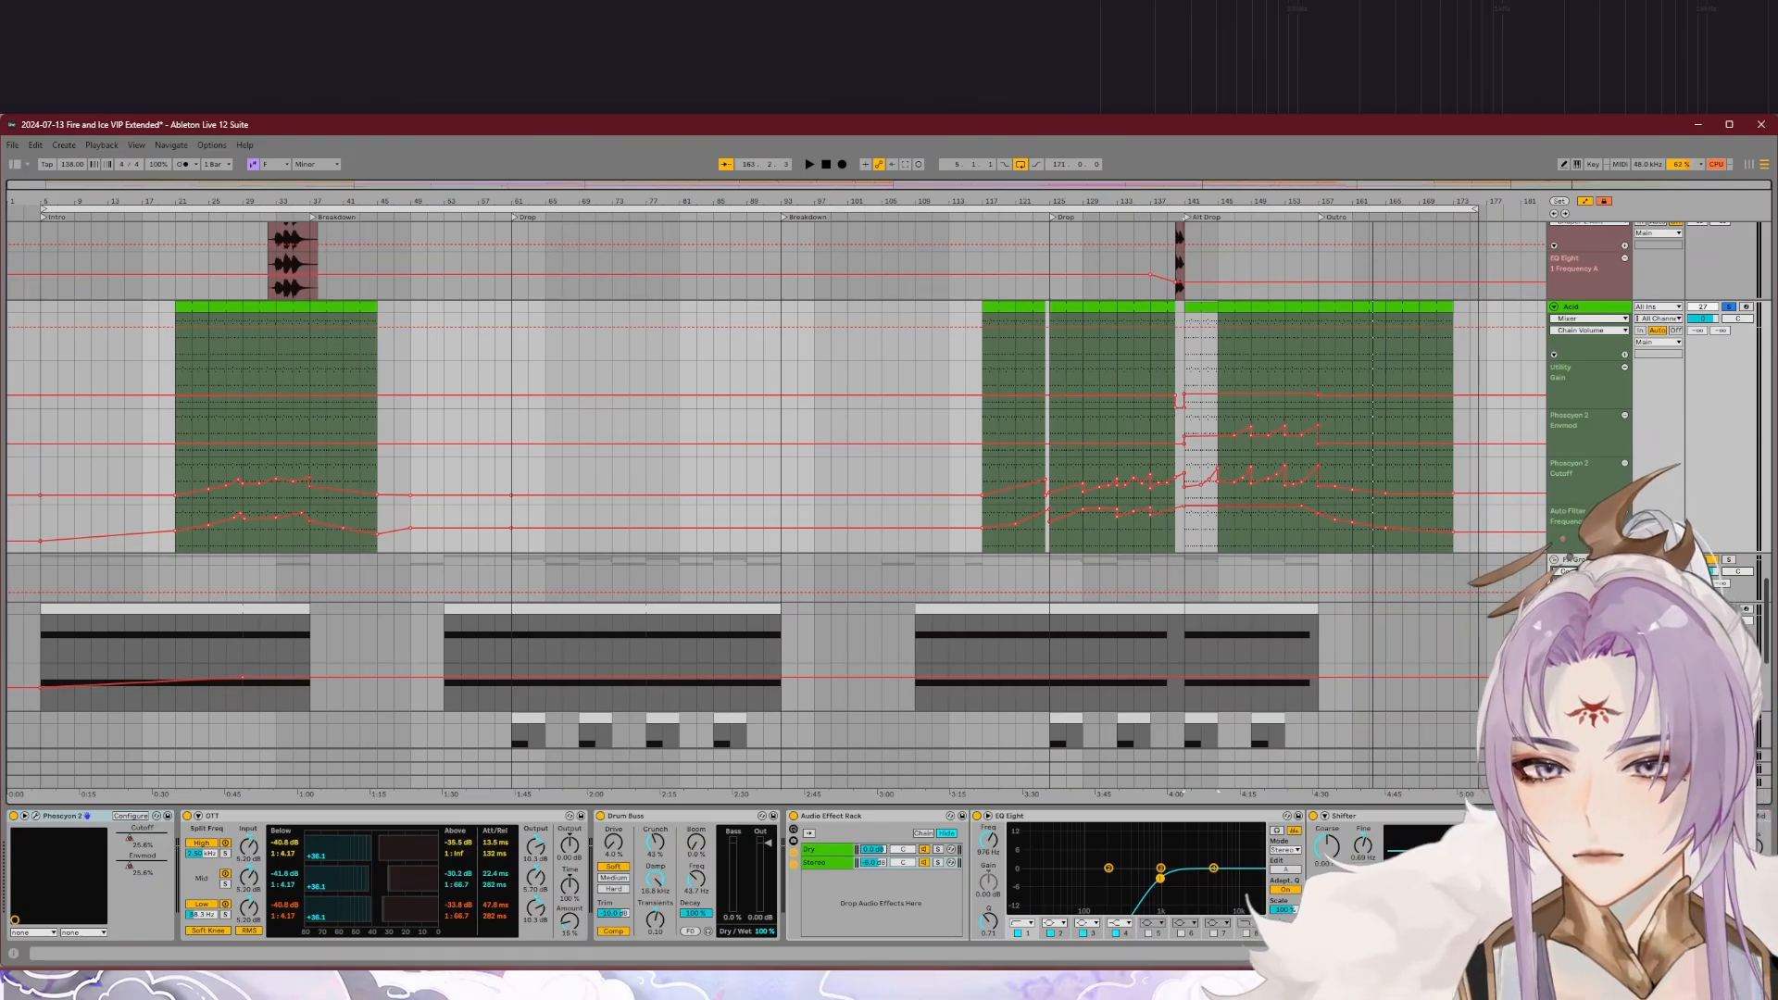
scroll(1444, 875, down, 12)
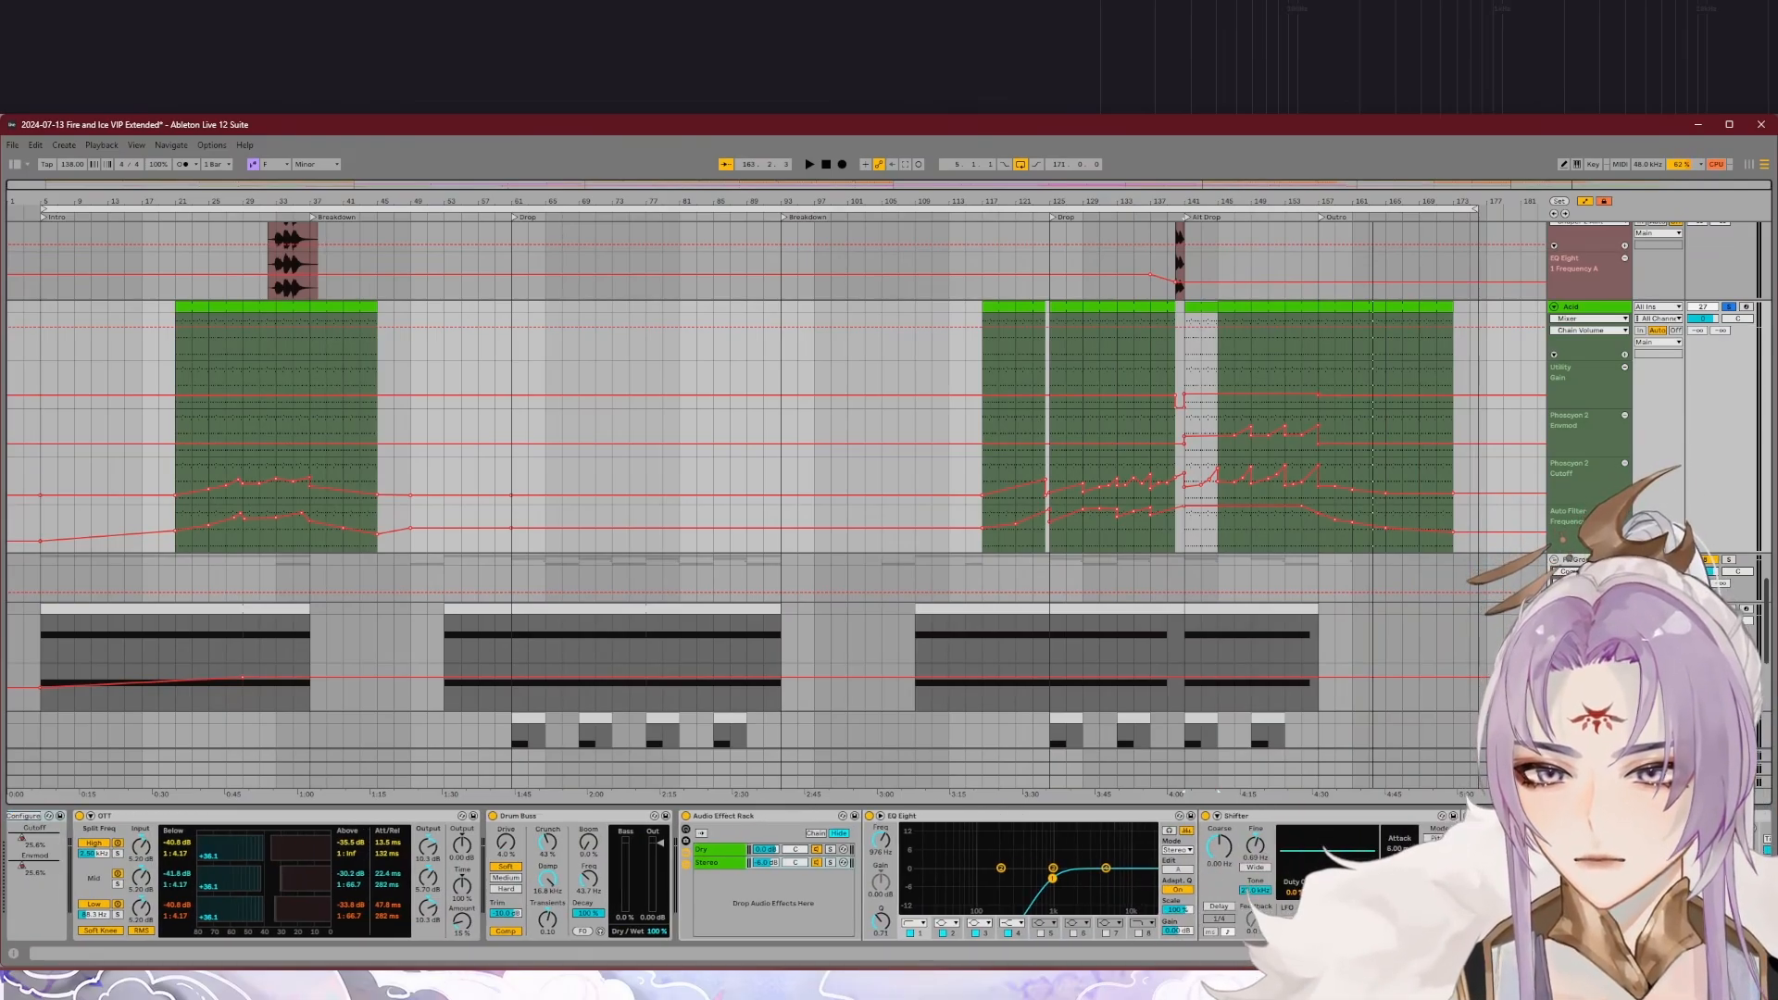
scroll(1444, 875, down, 10)
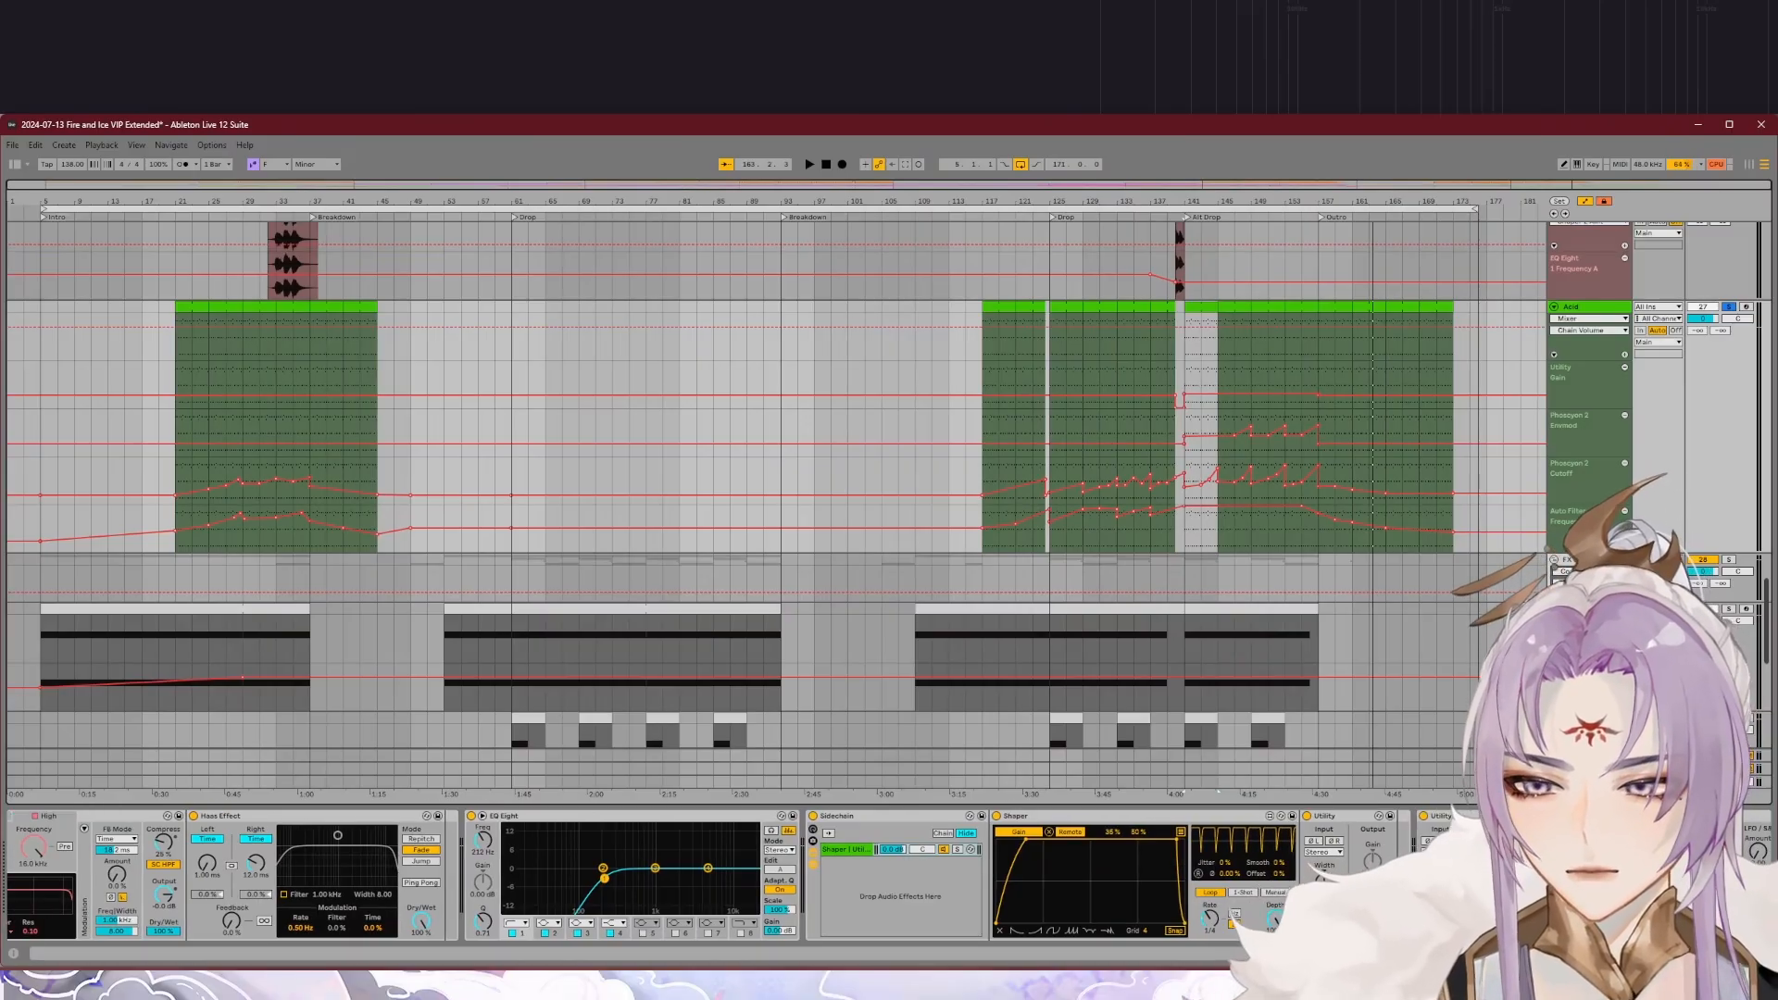
scroll(1444, 875, down, 4)
scroll(1444, 875, down, 4)
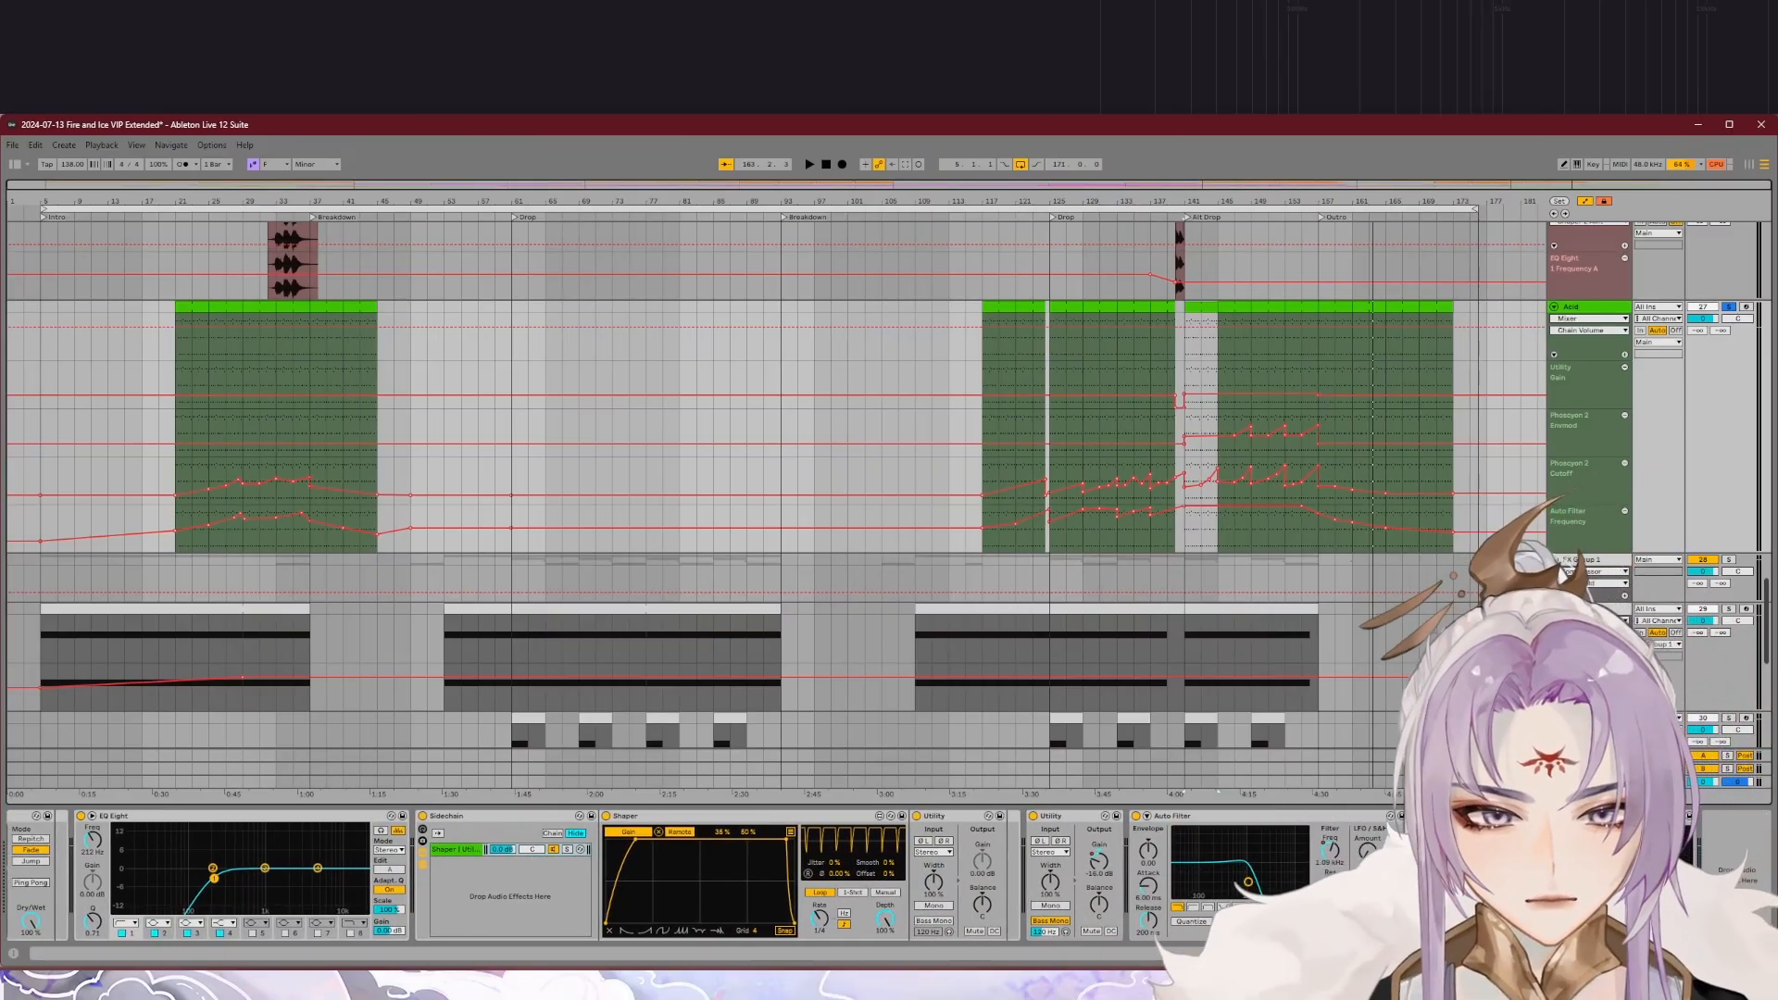
scroll(1445, 875, up, 18)
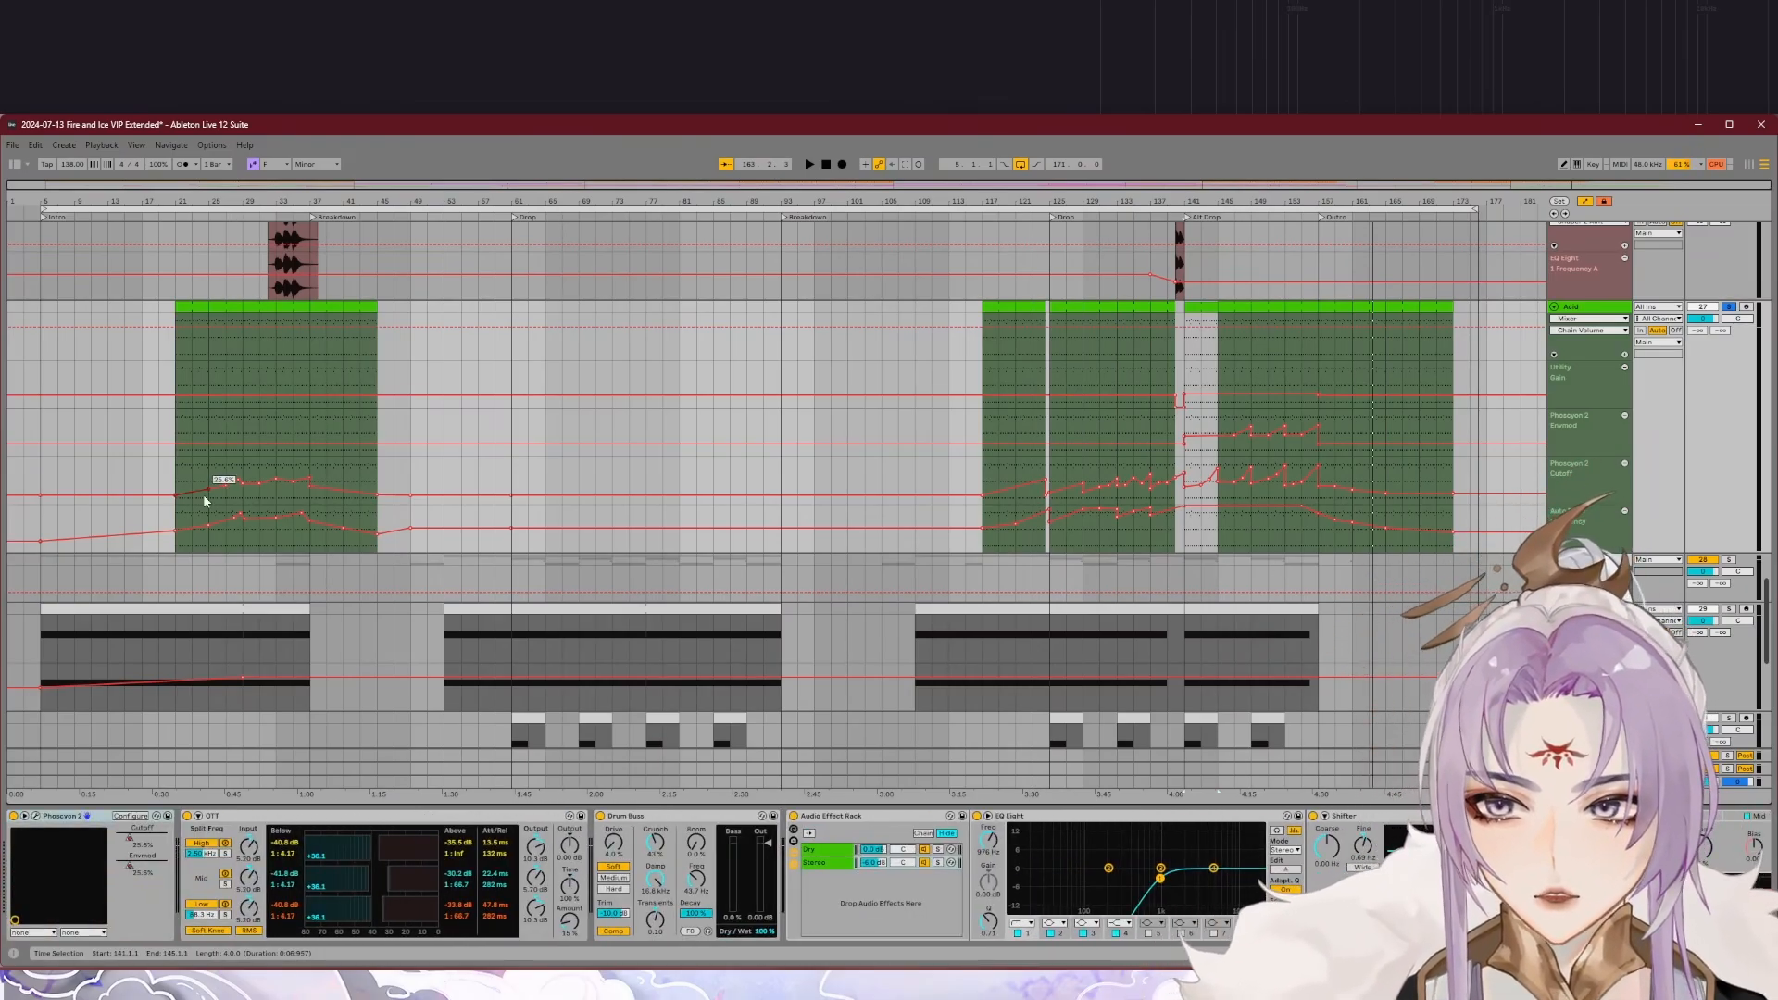
Step: Play the soloed Acid line in the Intro ahead of the first Breakdown
click(233, 220)
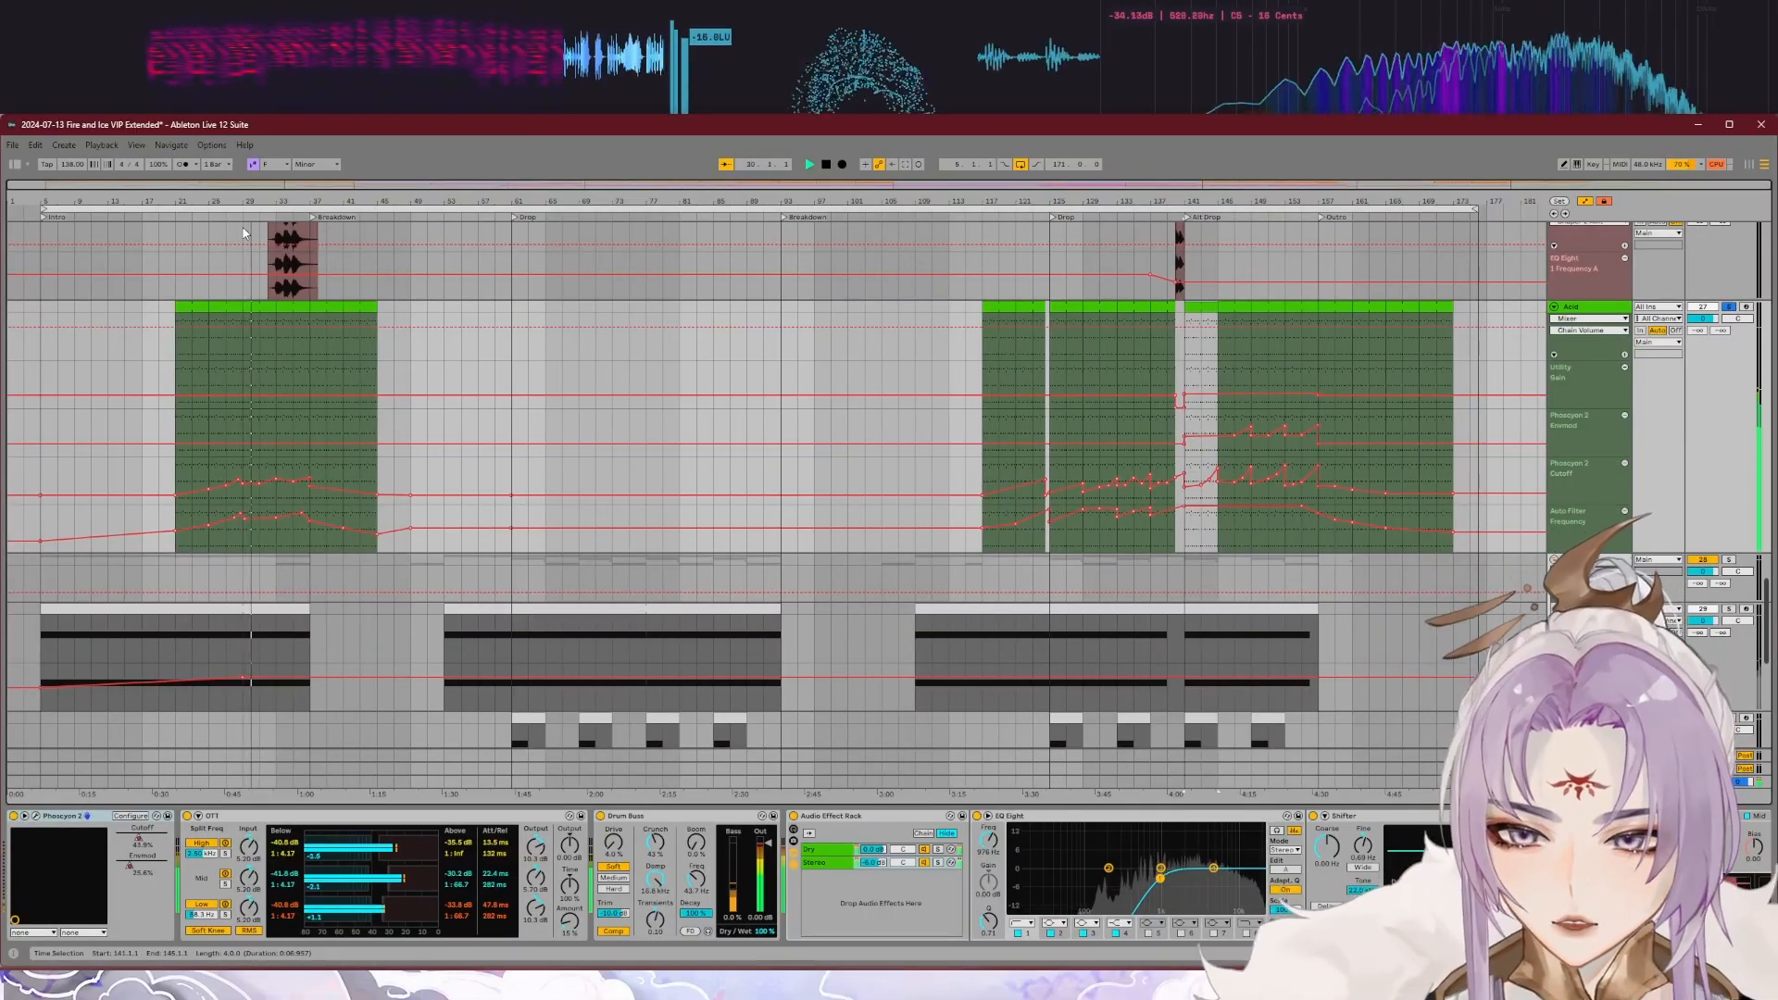
scroll(1376, 487, down, 5)
key(space)
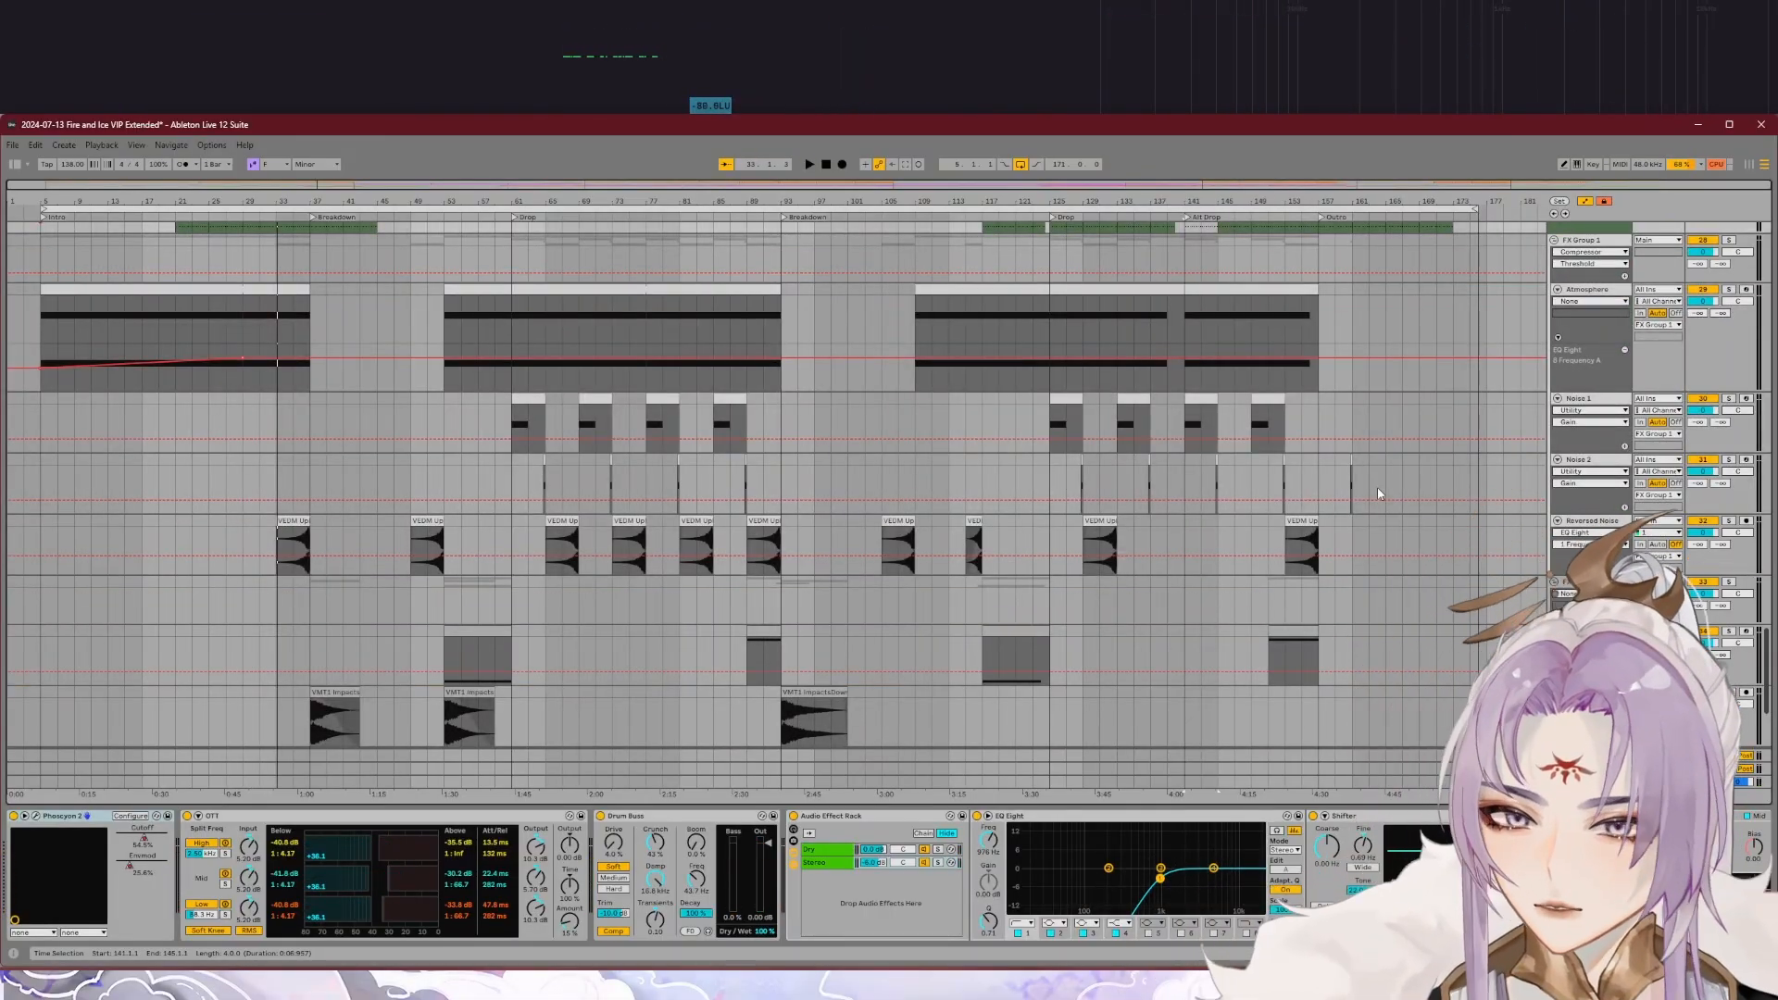
Step: Solo the Atmosphere track, play it in the first Drop, and view its Kontakt 7 Pharlight instrument
click(1729, 289)
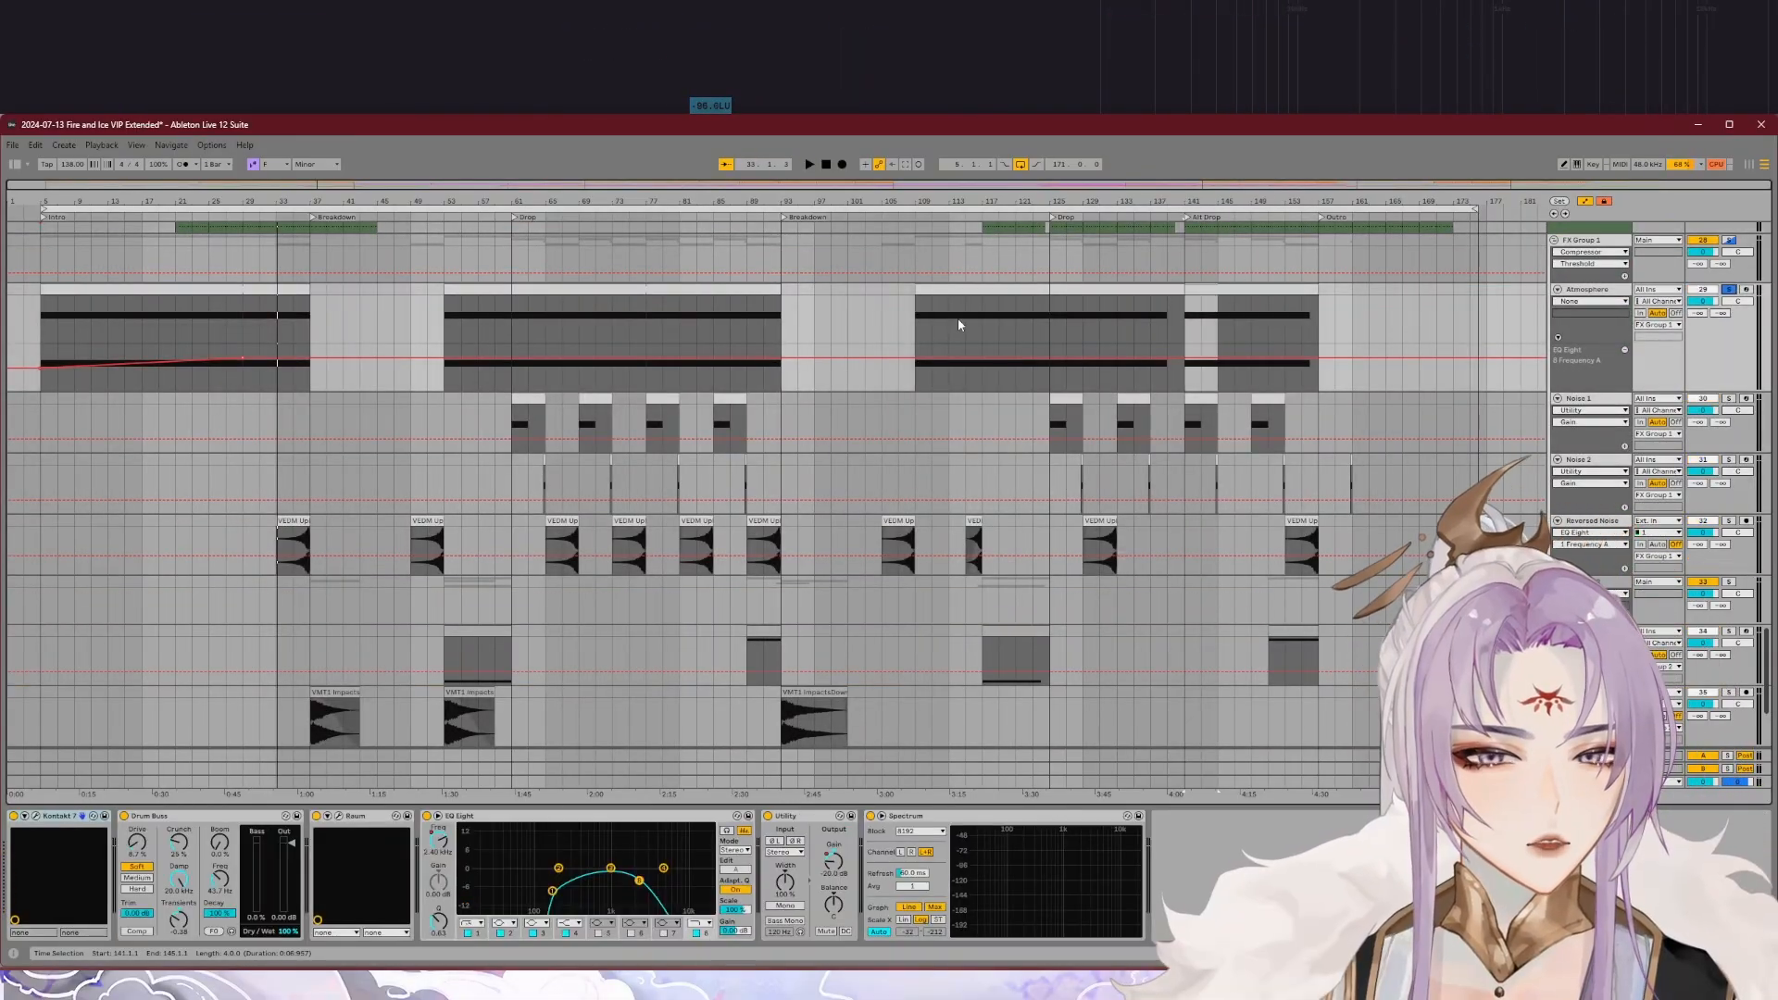
click(604, 217)
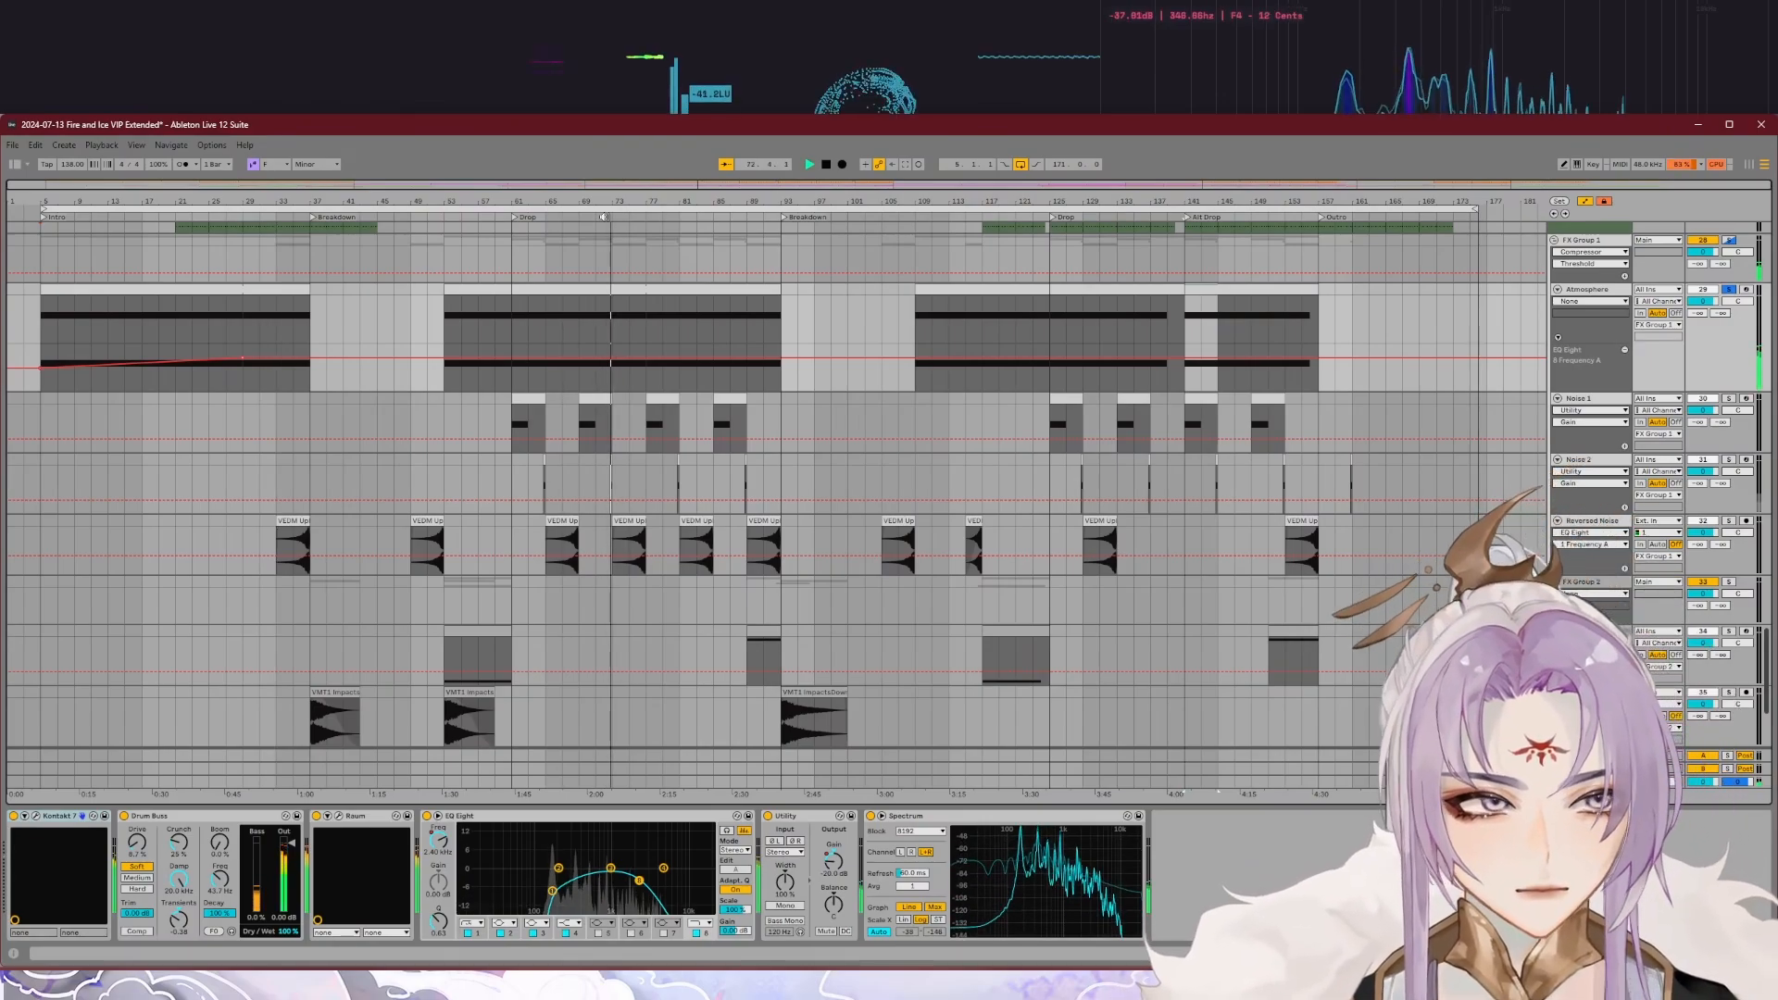
click(35, 816)
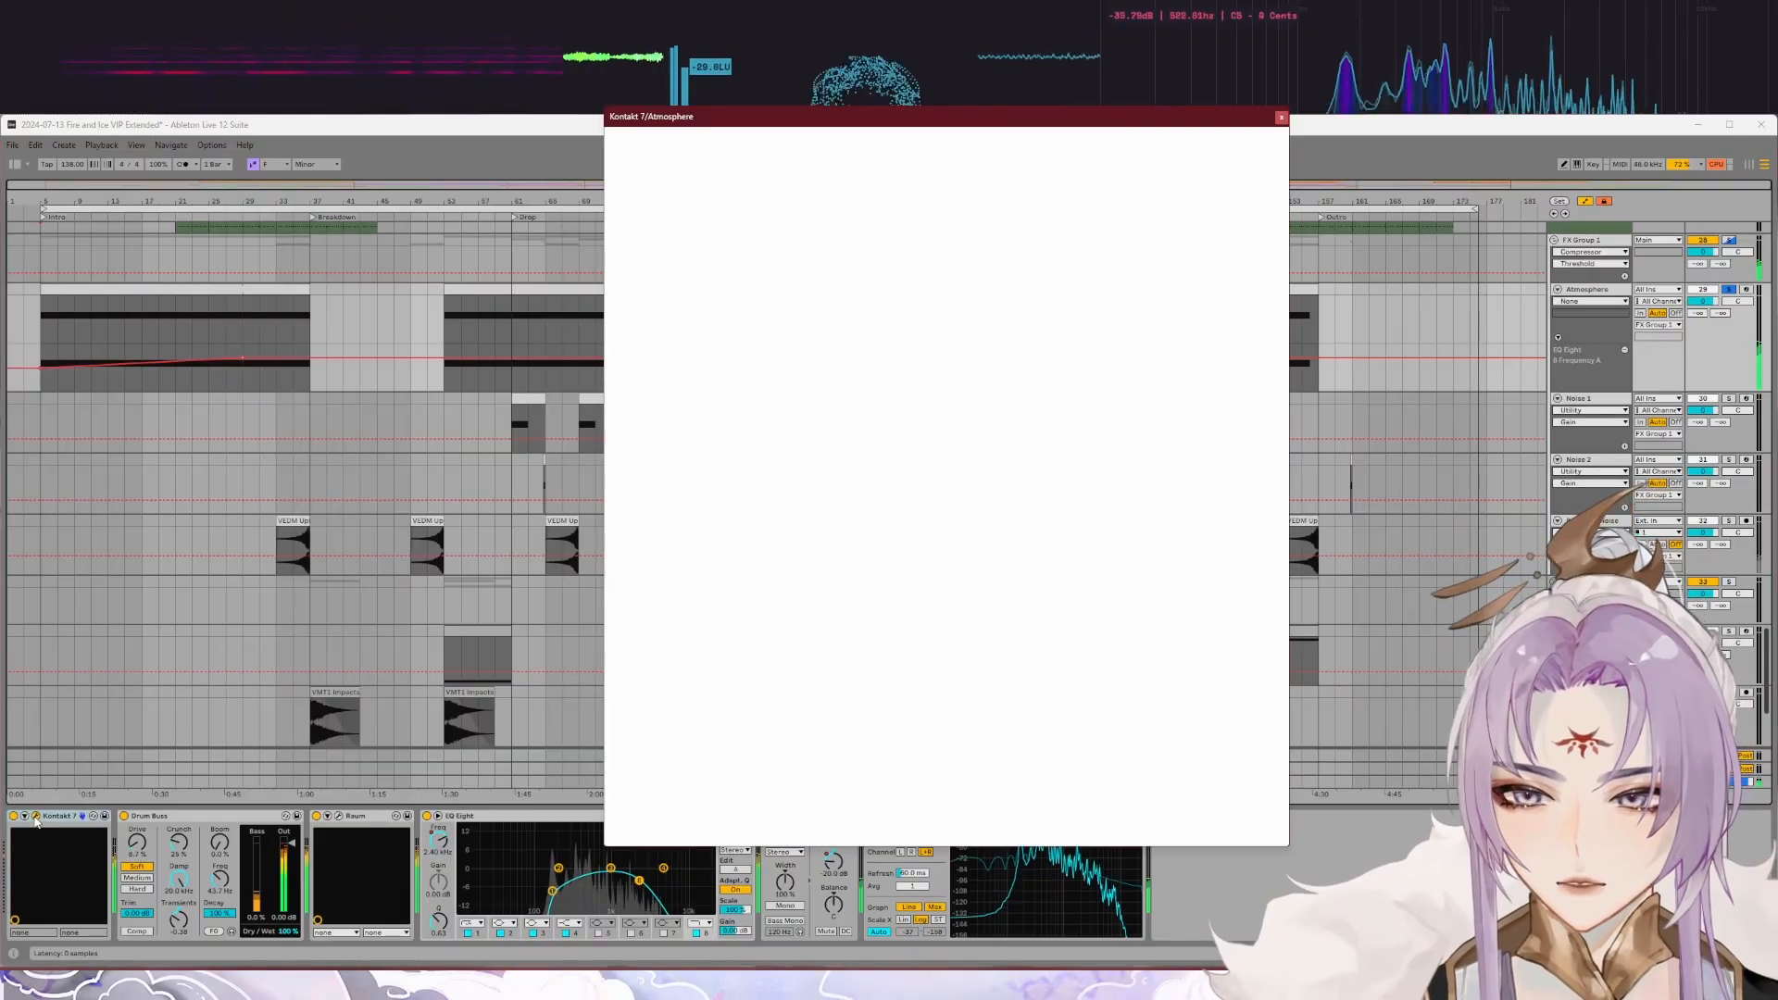
drag(930, 124, 968, 195)
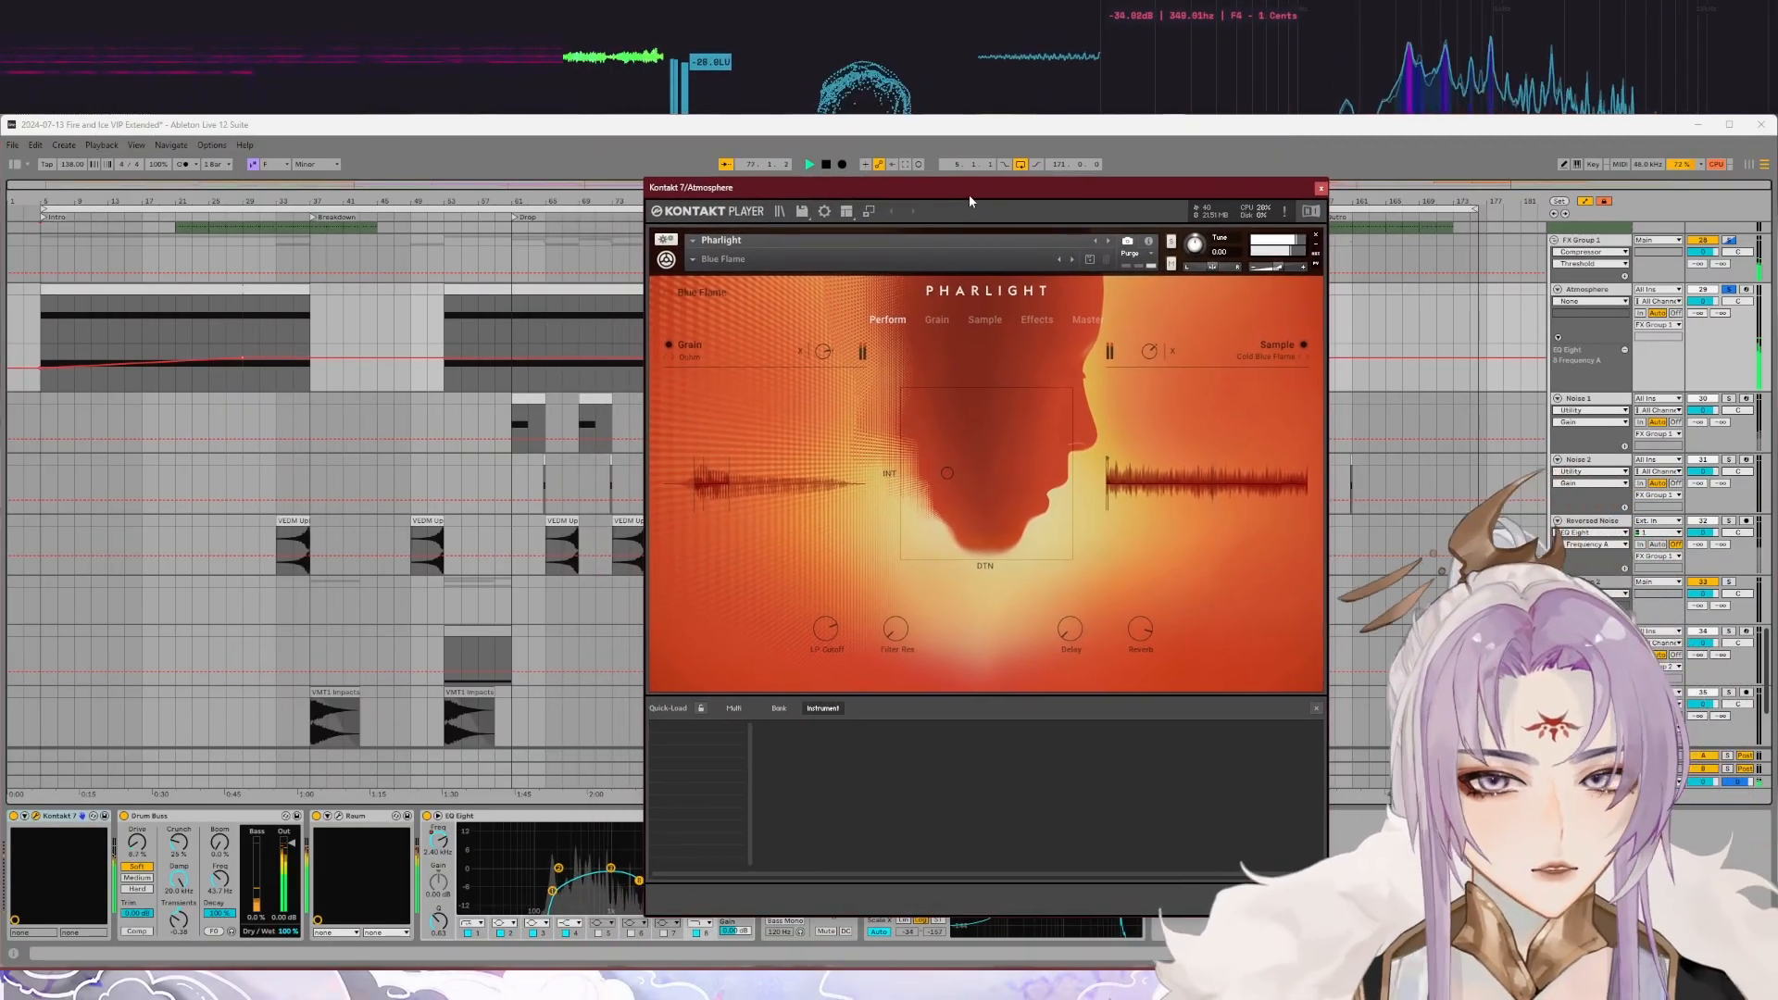
click(1321, 189)
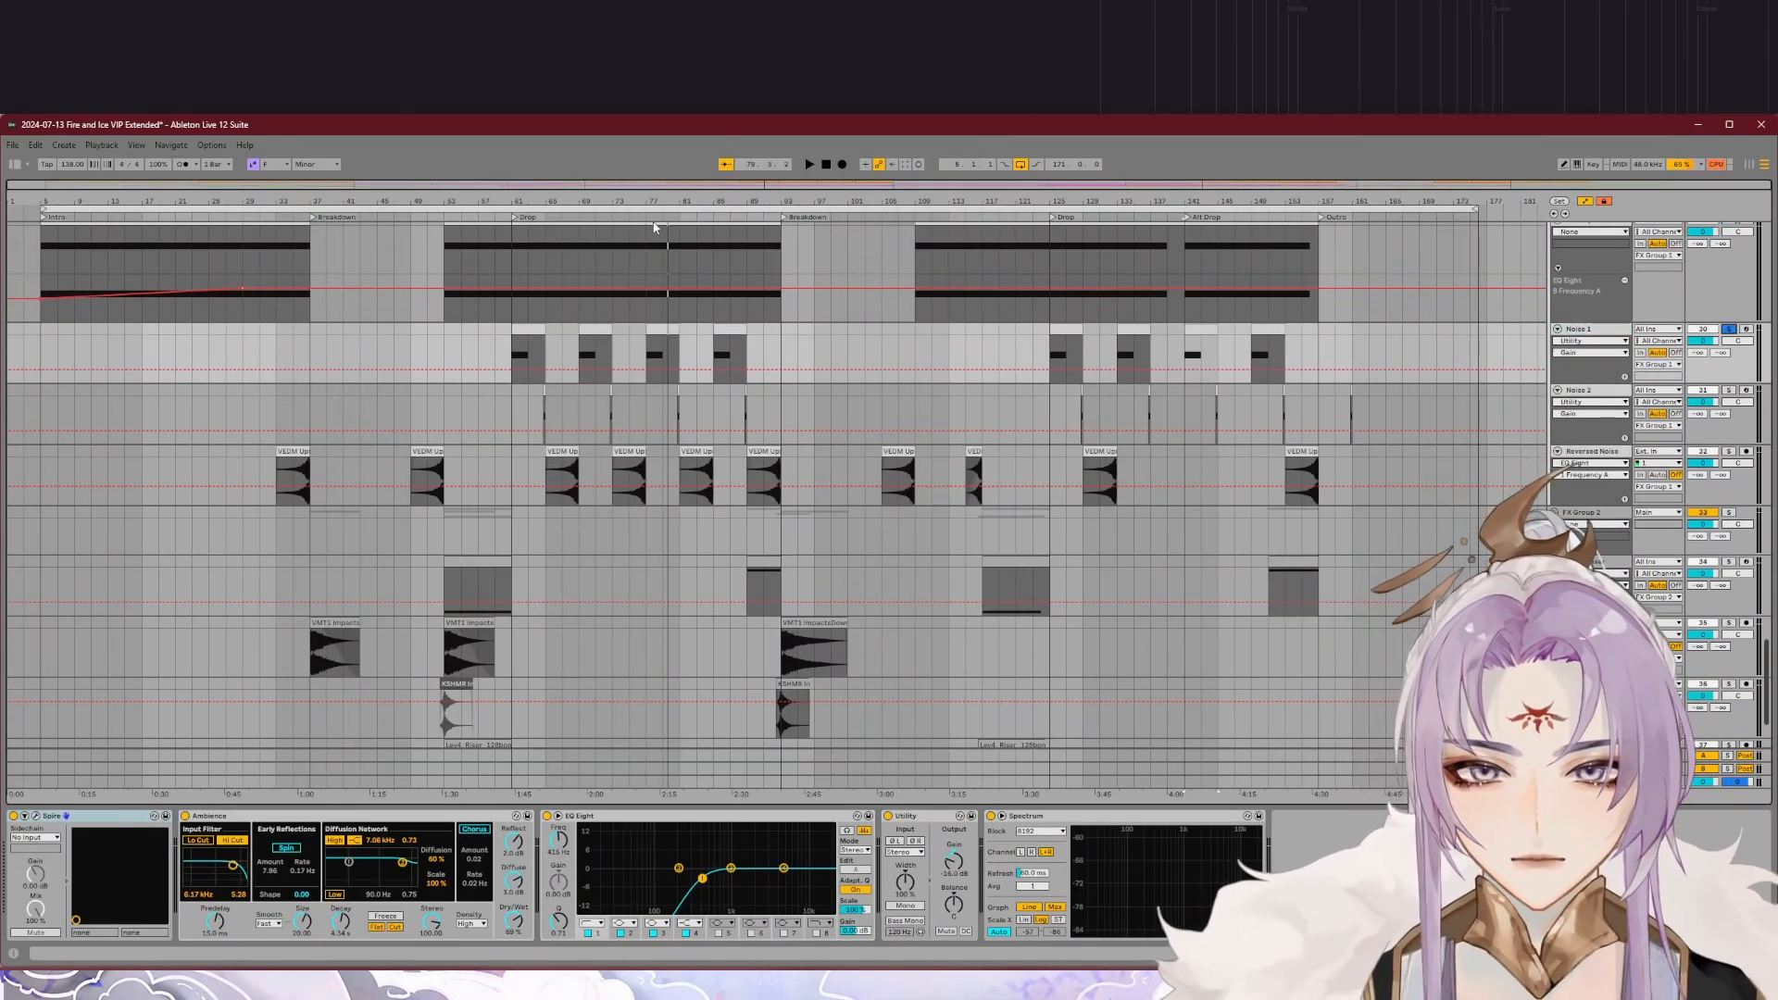
Step: Play the Noise 1 and Noise 2 tracks soloed in turn during the first Drop
key(space)
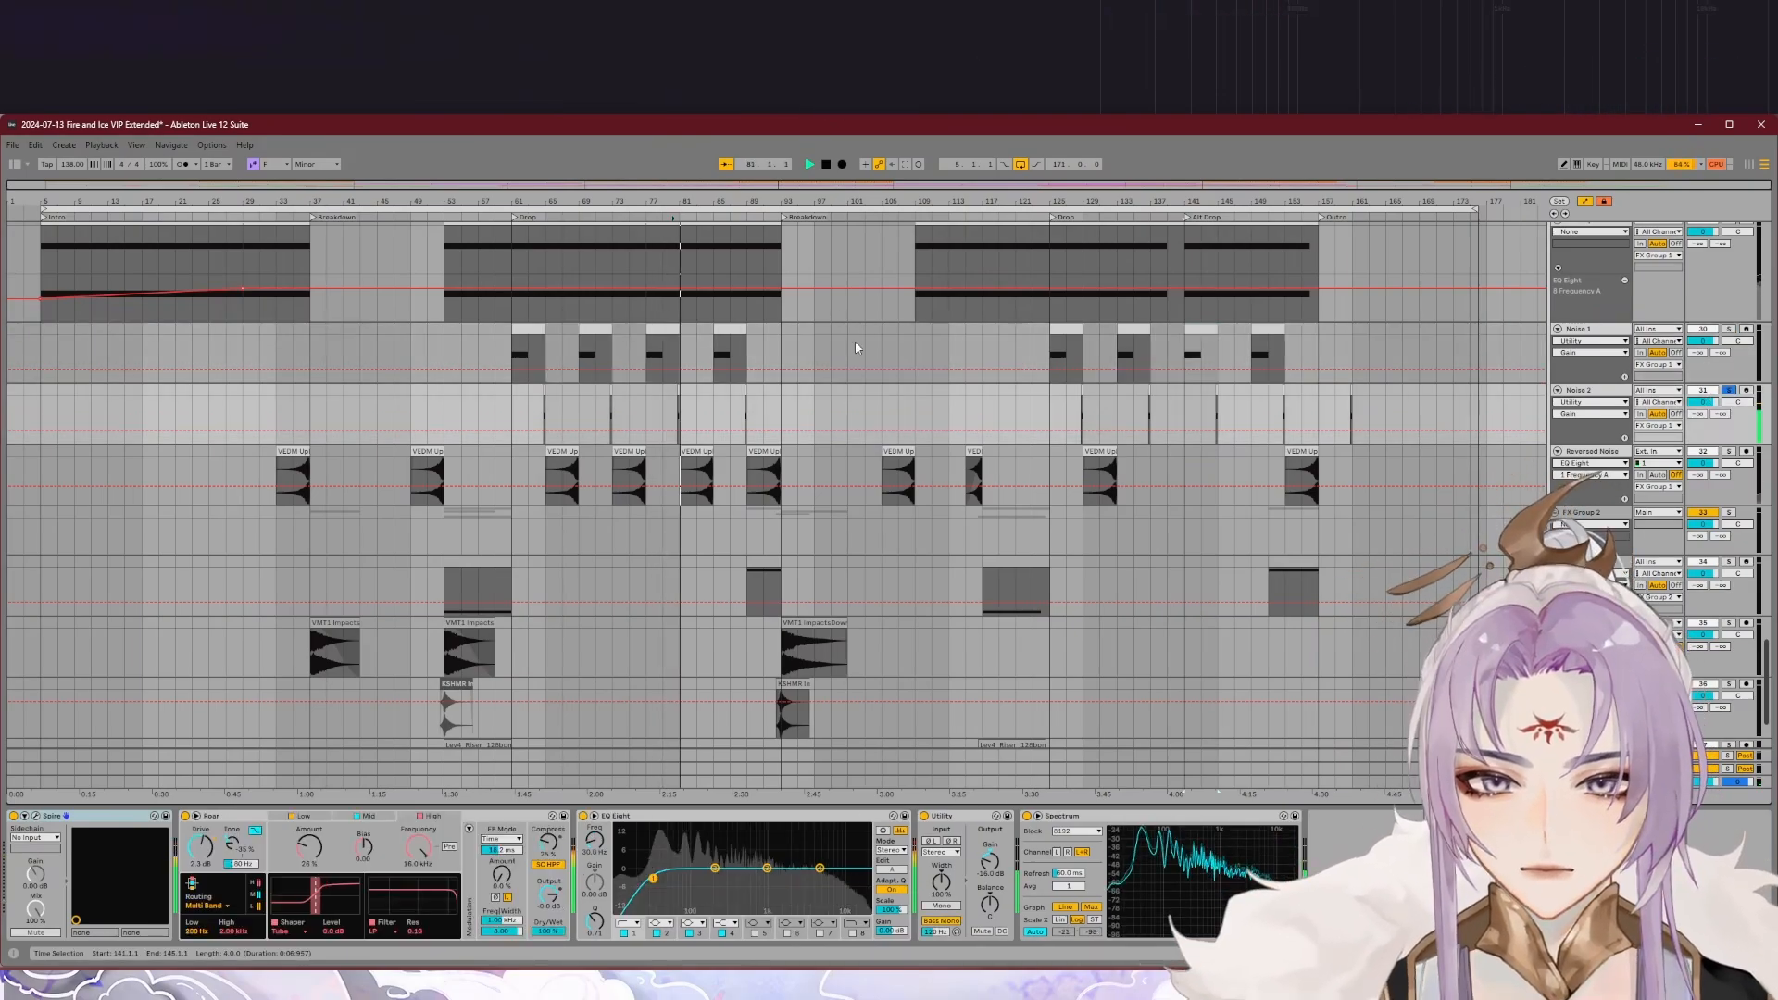
scroll(683, 427, up, 6)
key(space)
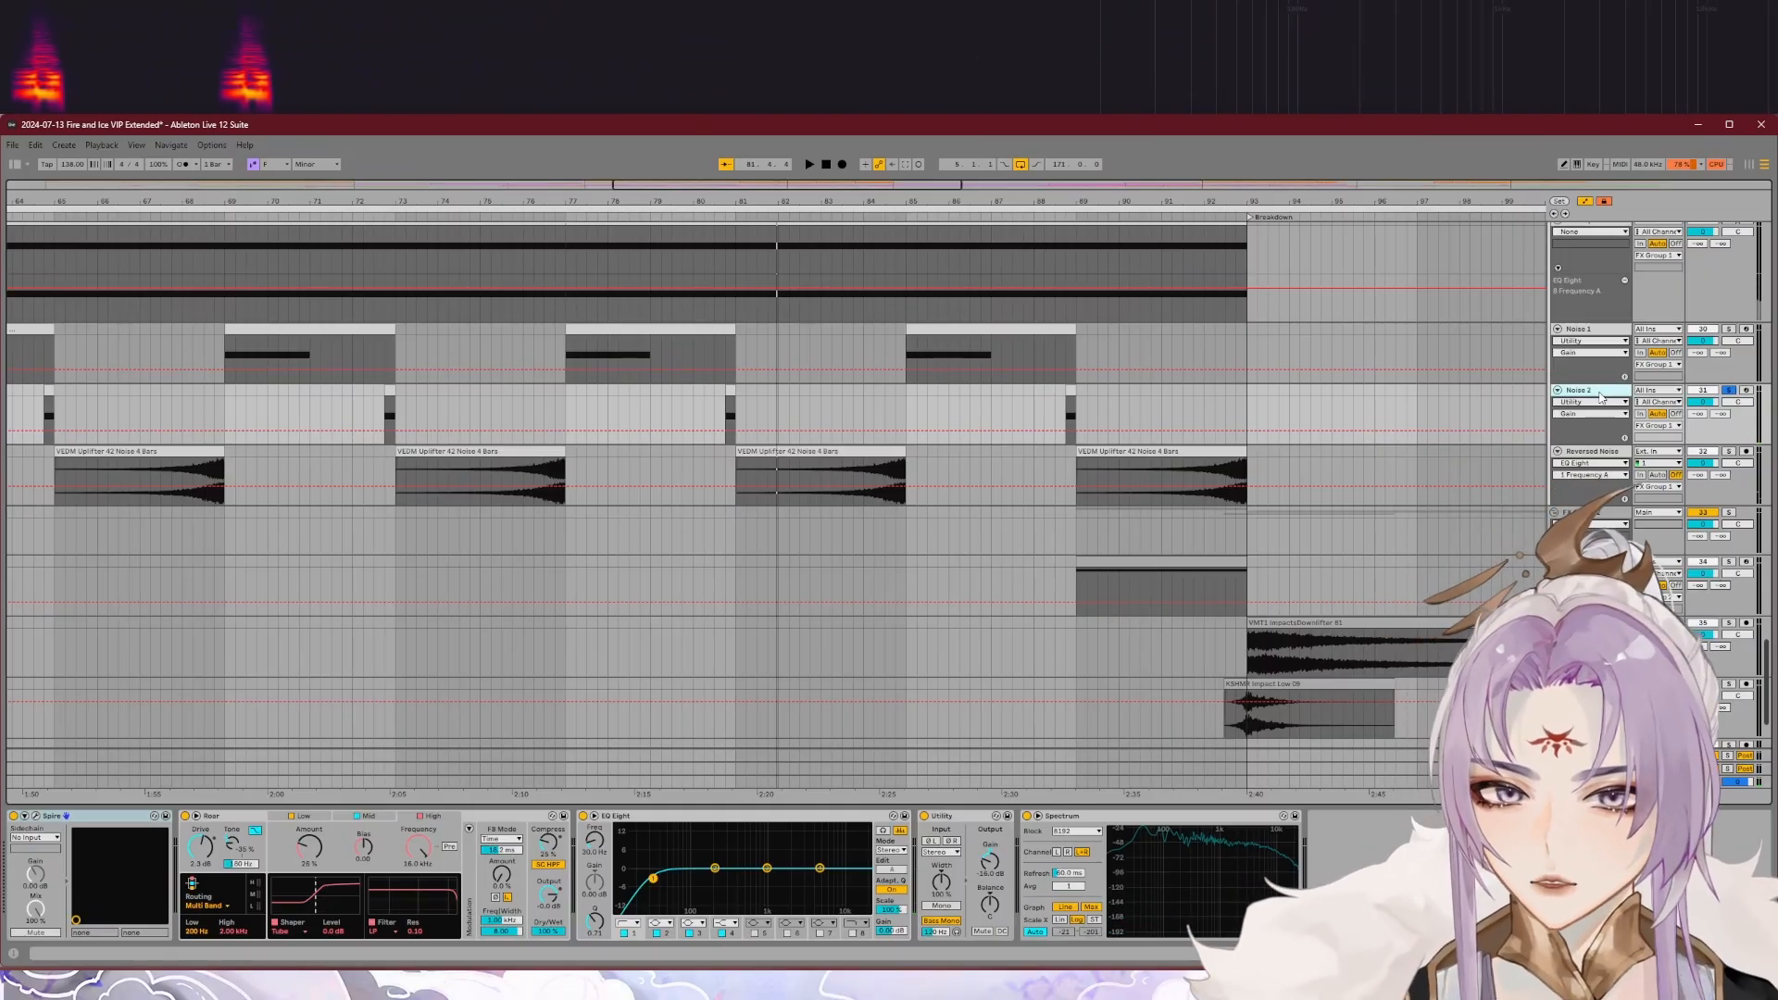
Step: Play the full mix around Noise 2's short clip before bar 81 of the first Drop
click(704, 217)
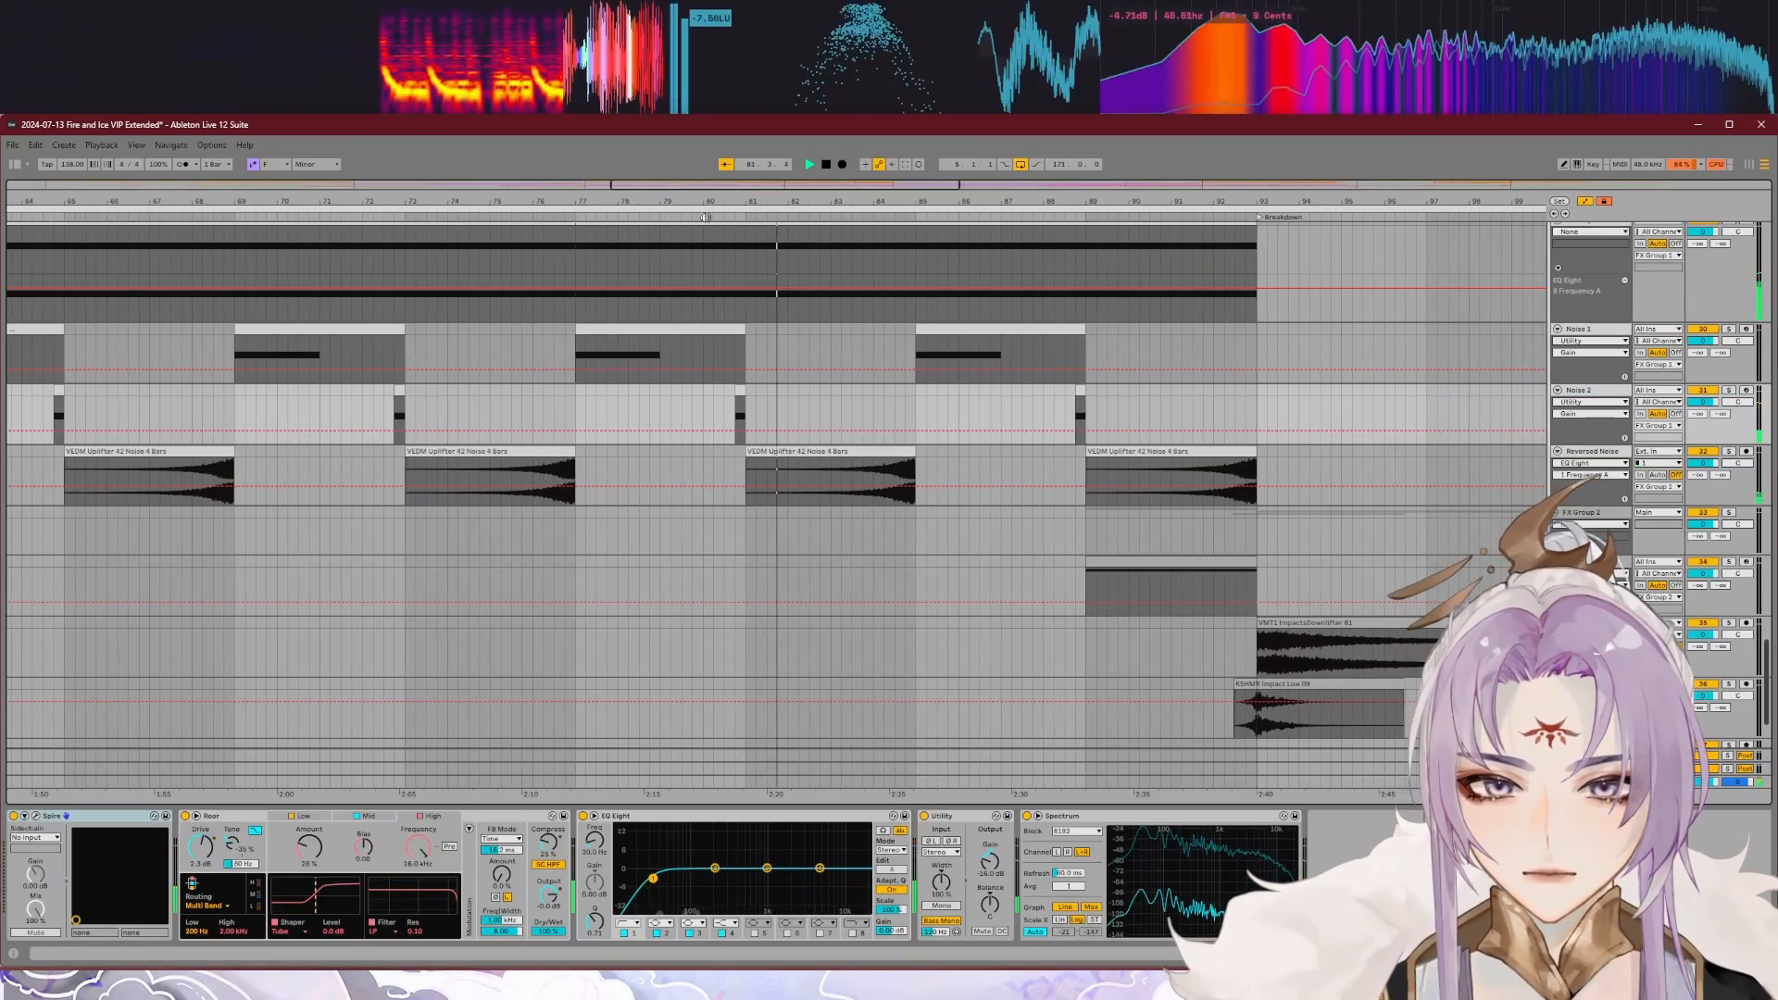
key(space)
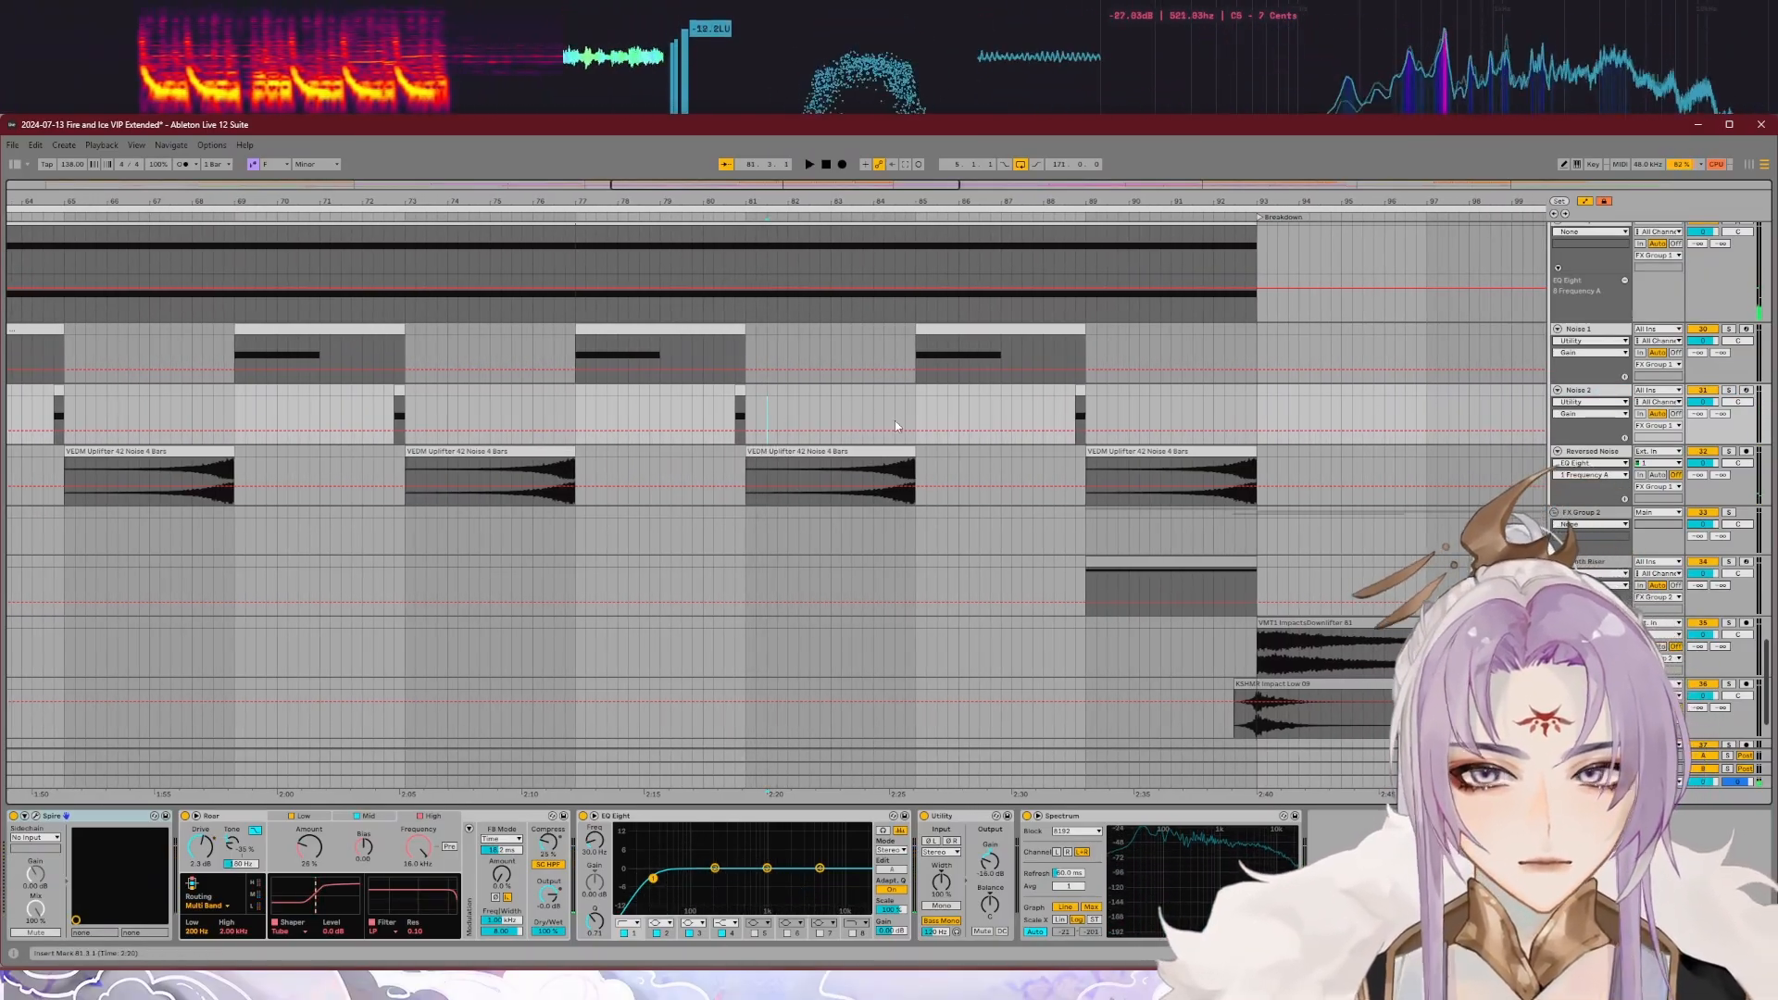
scroll(773, 418, down, 4)
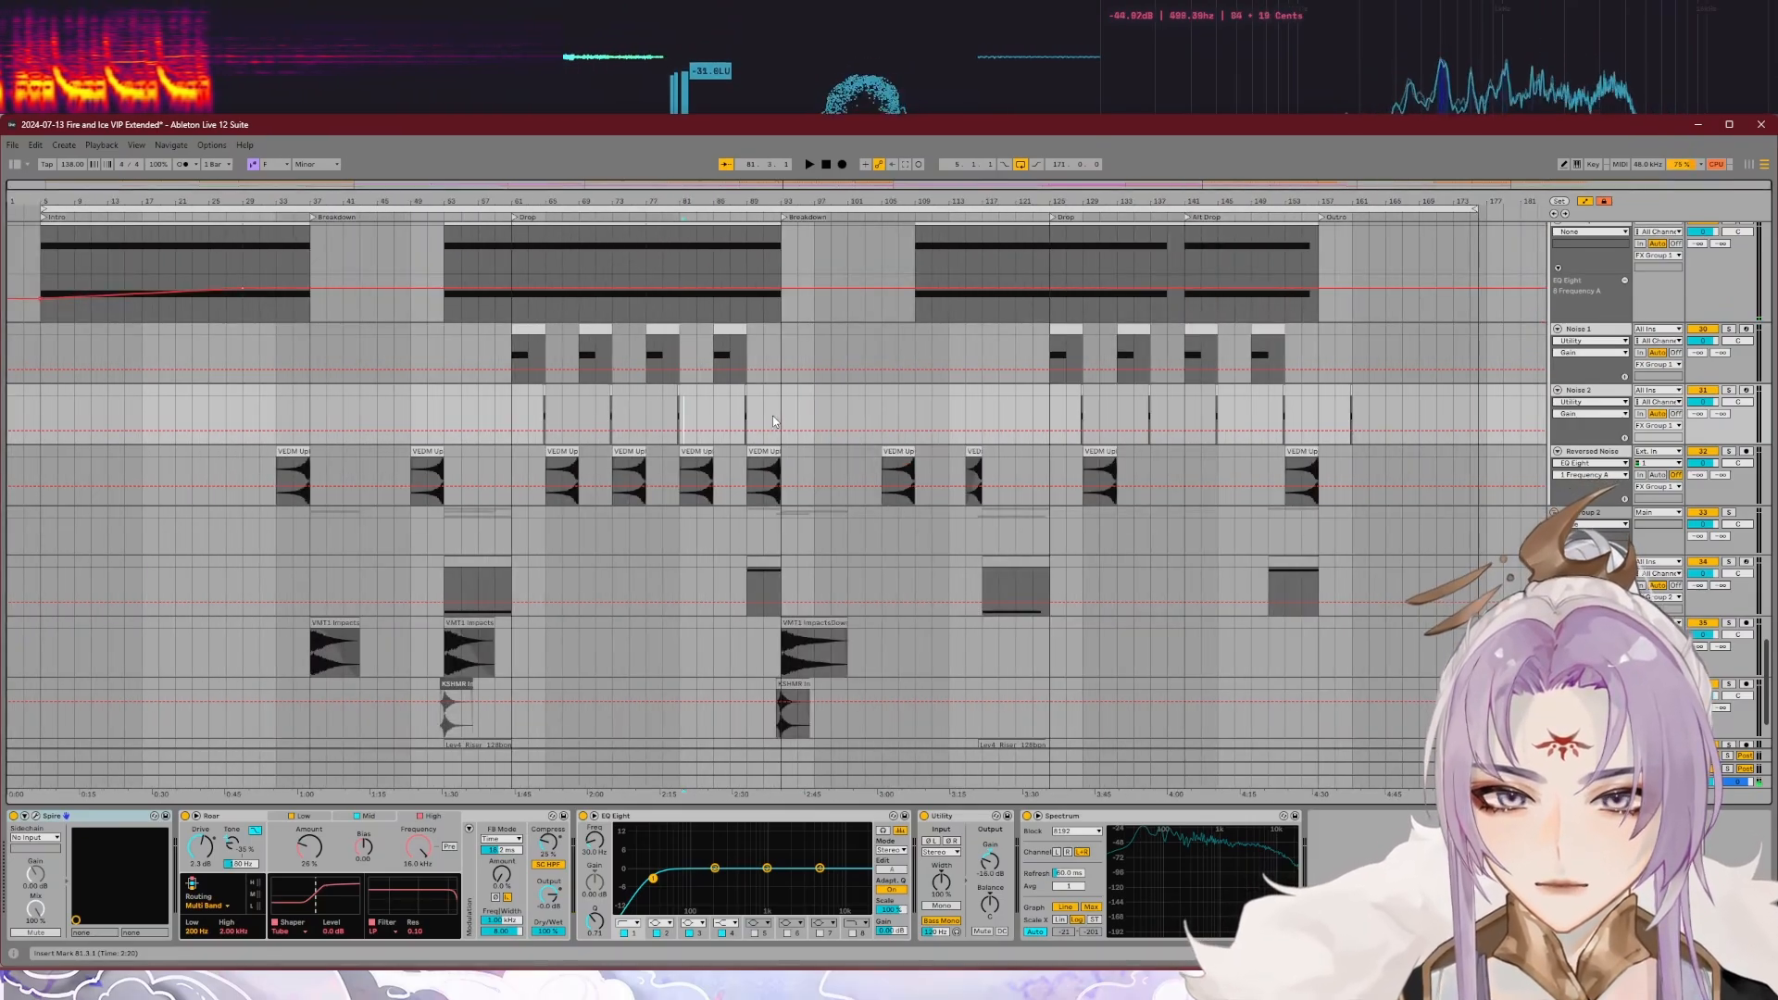
scroll(681, 418, up, 4)
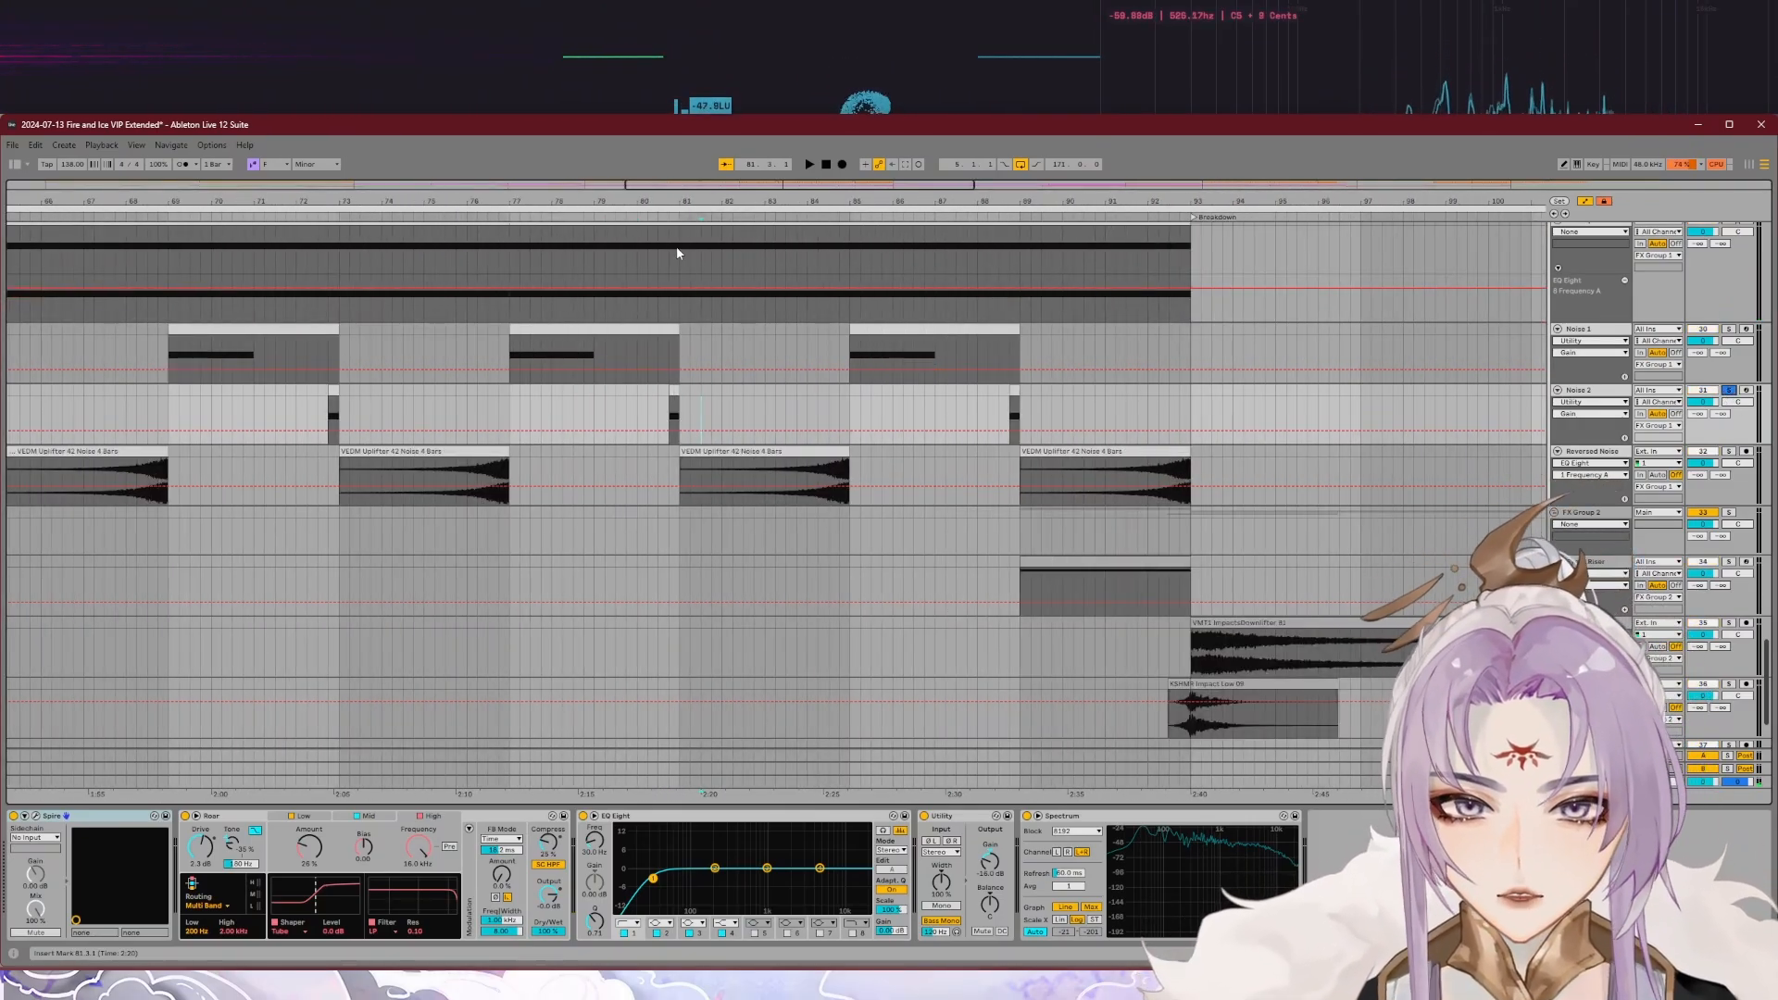
scroll(817, 417, up, 2)
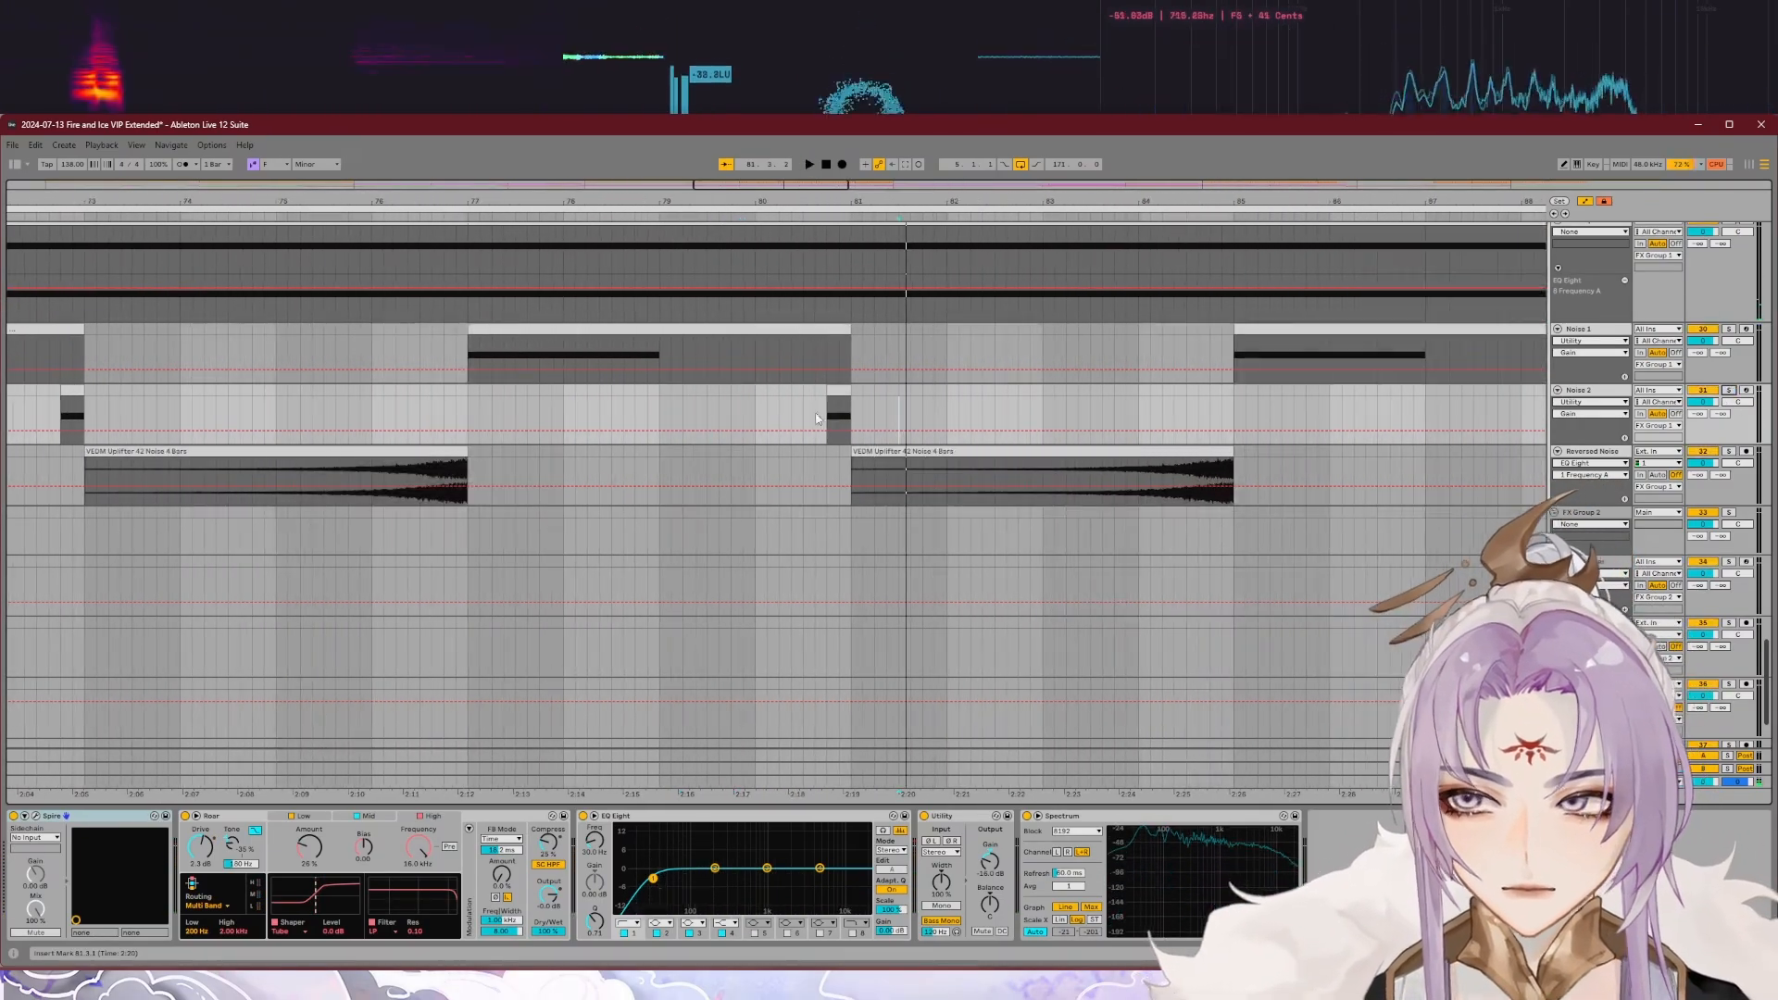
click(752, 217)
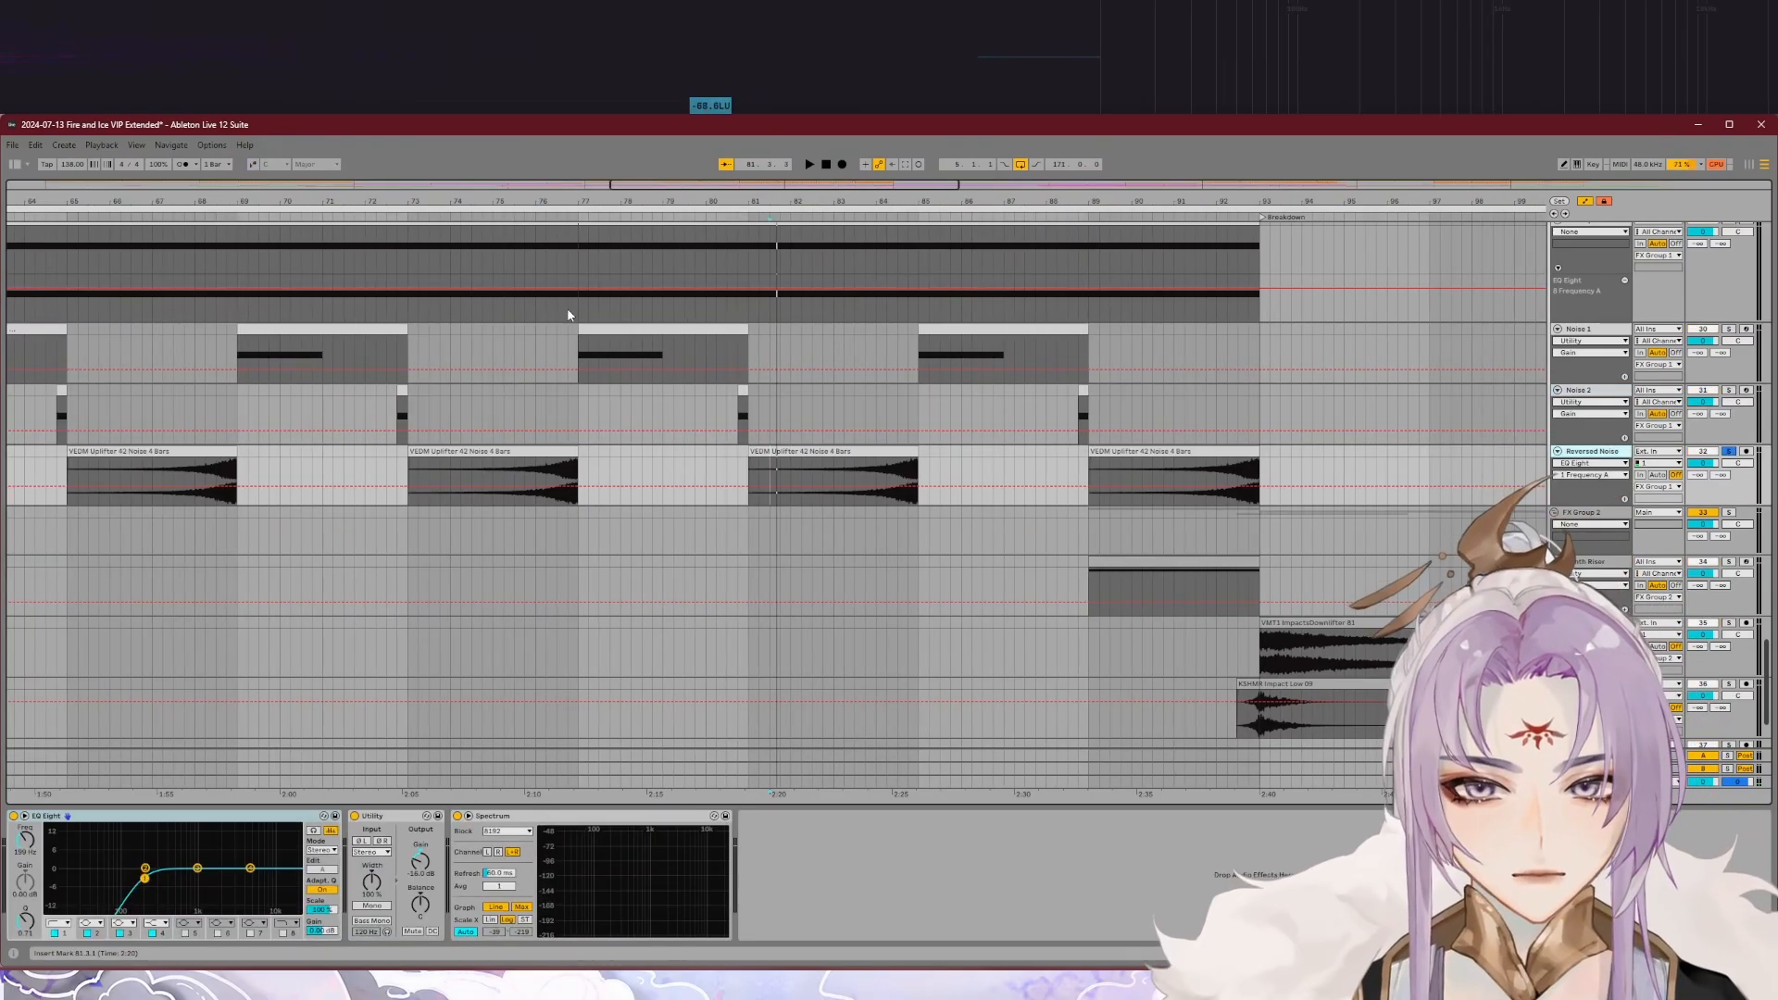
Step: Play the soloed Reversed Noise uplifter clips during the first Drop
click(516, 218)
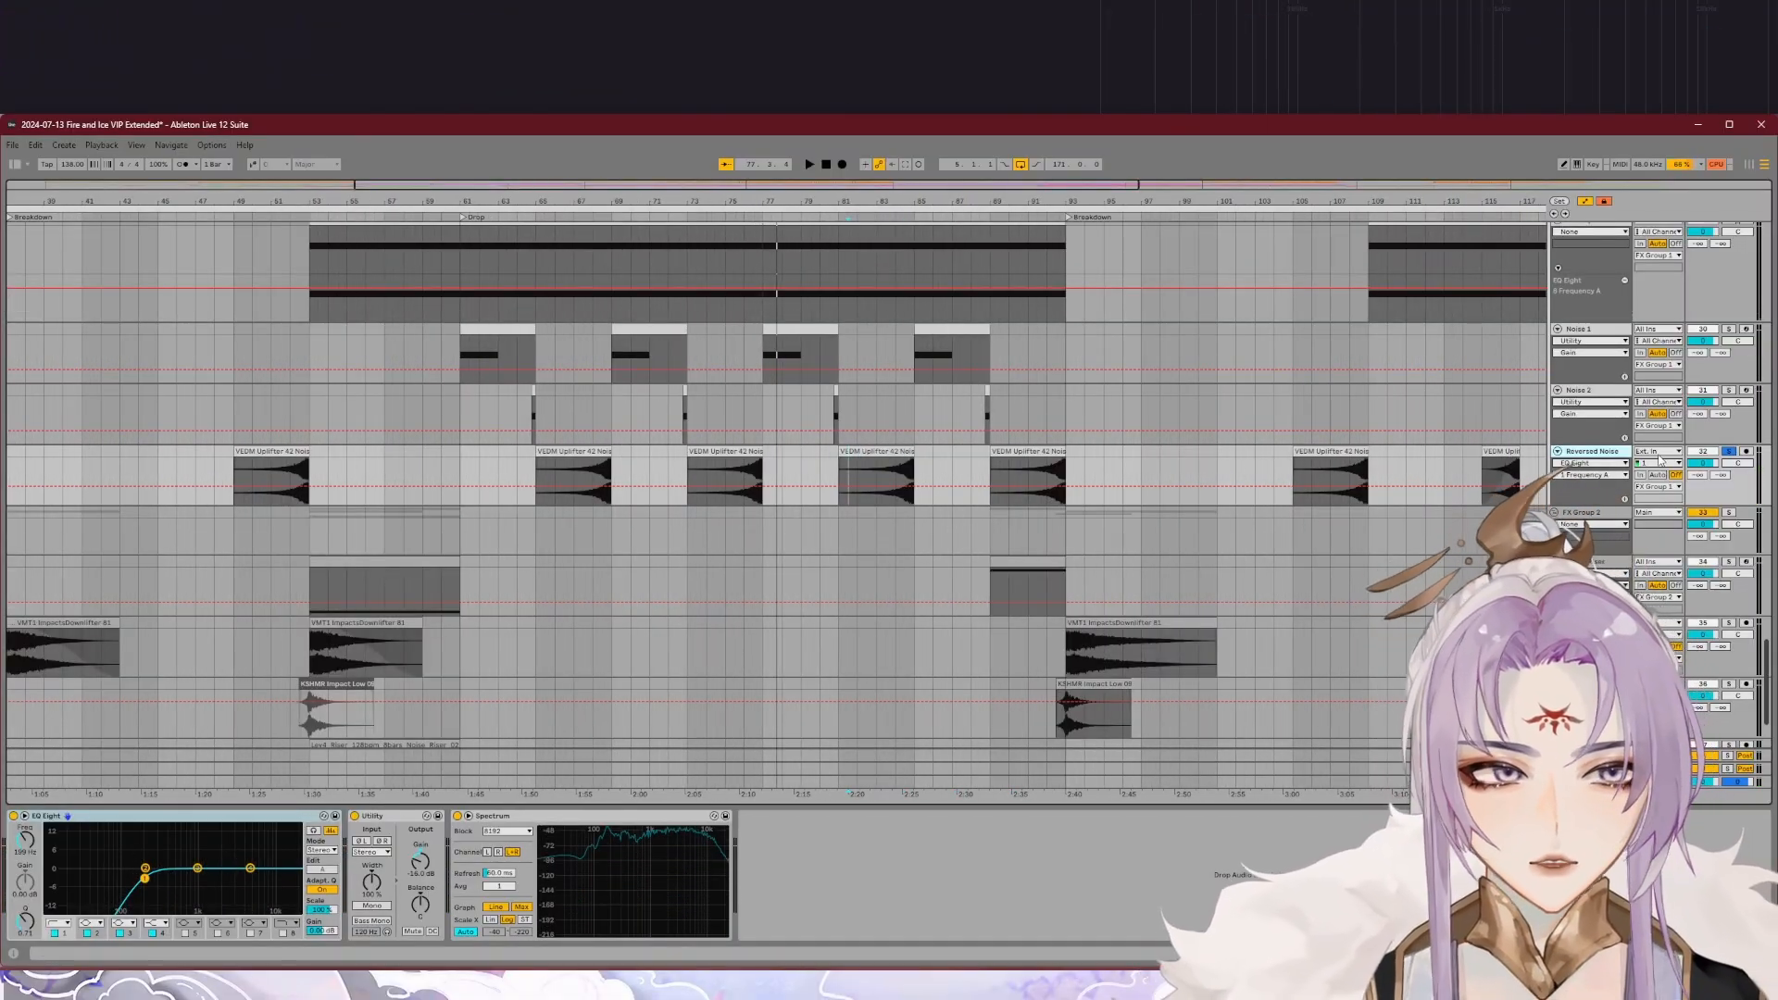
click(737, 215)
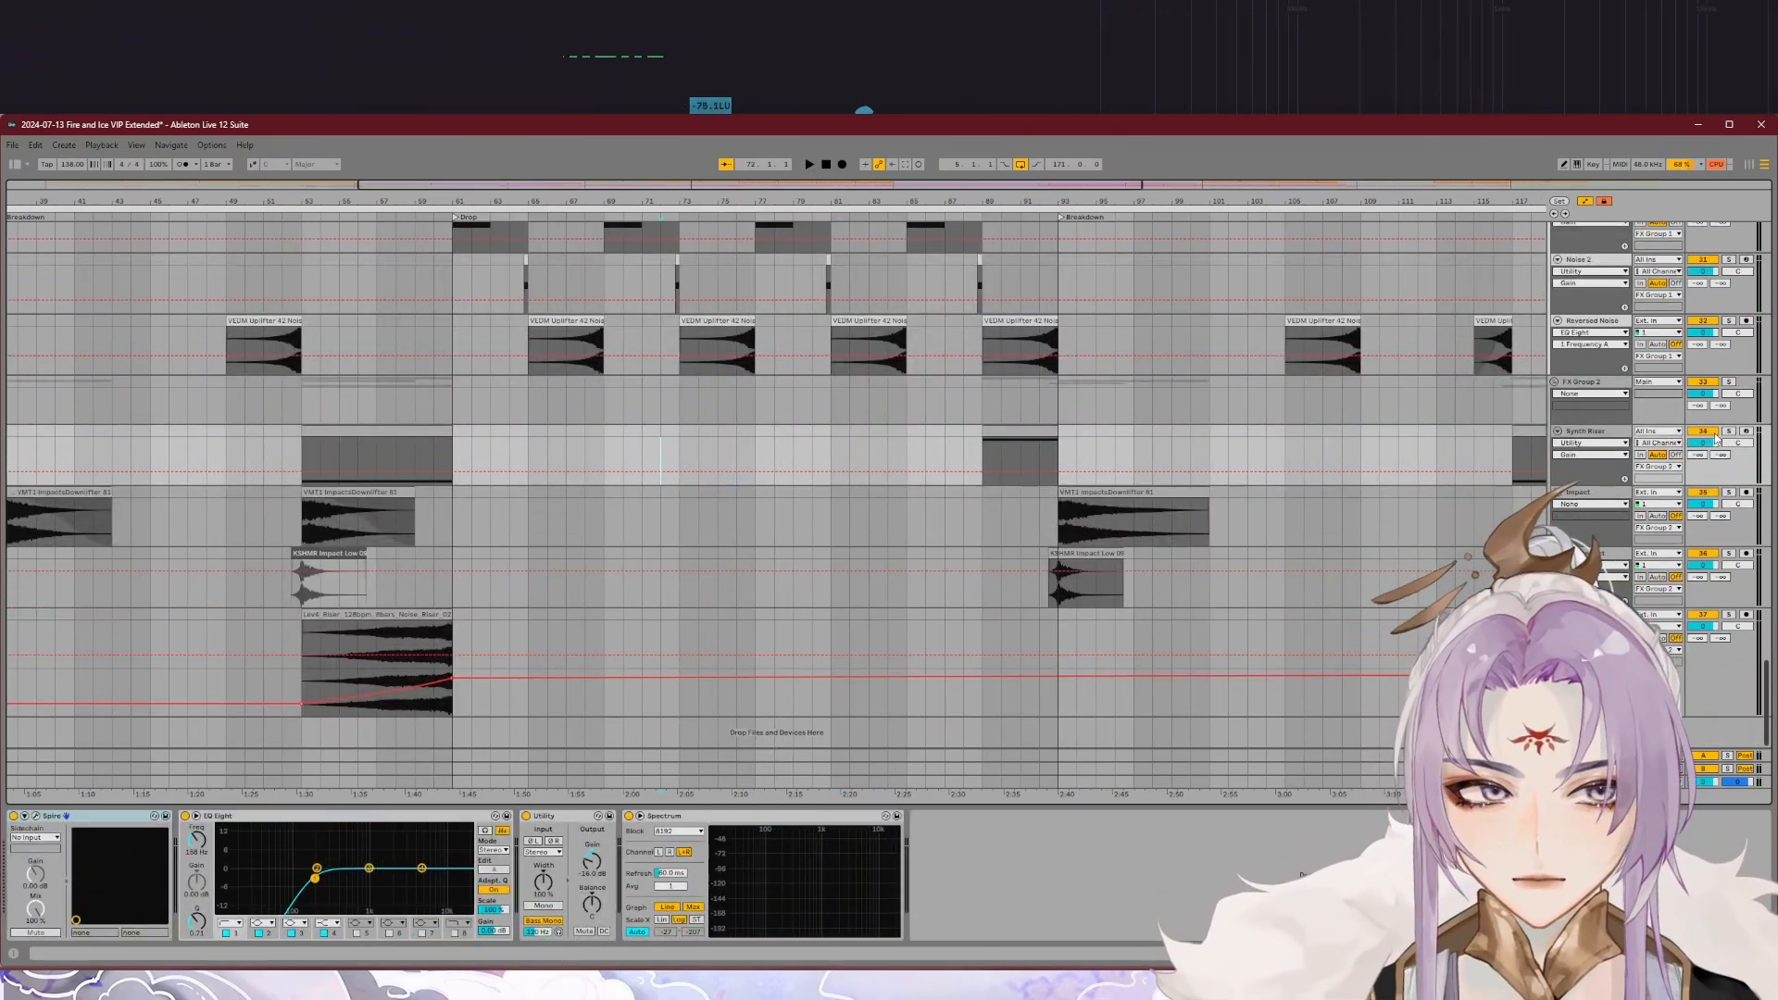
Step: View the Synth Riser's Spire instrument, and play the track soloed and in the full mix ahead of the second Breakdown and second Drop
click(35, 816)
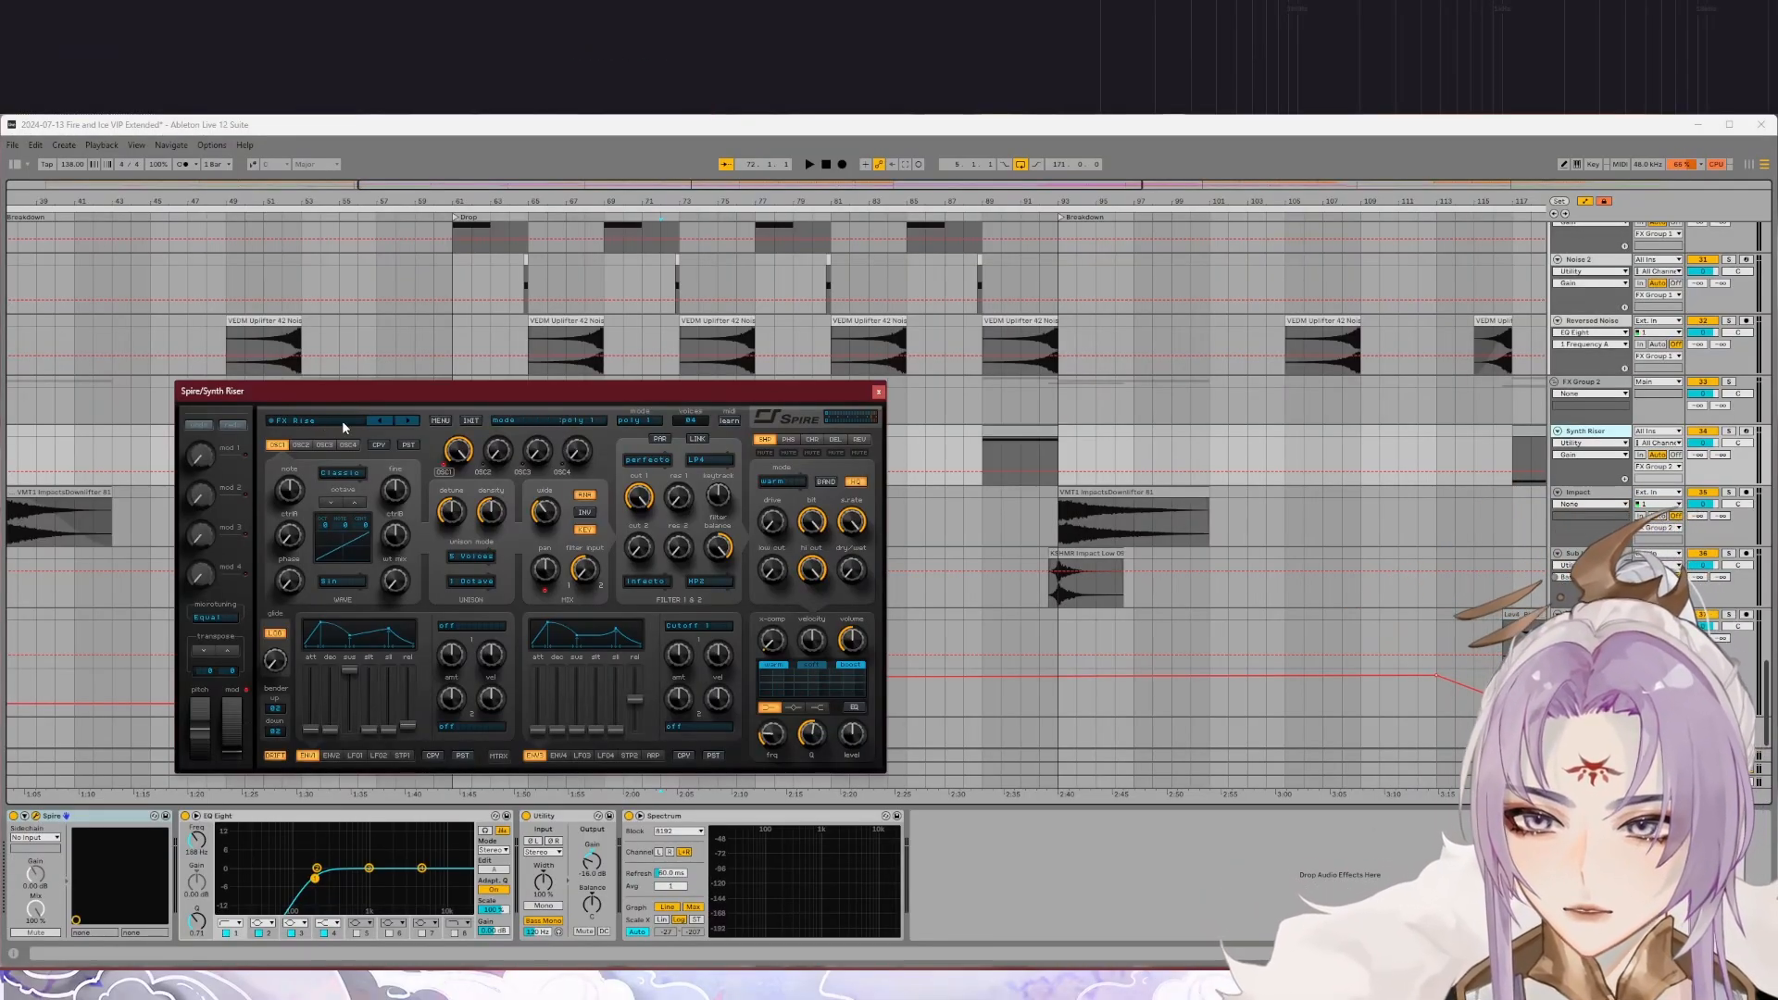
click(877, 394)
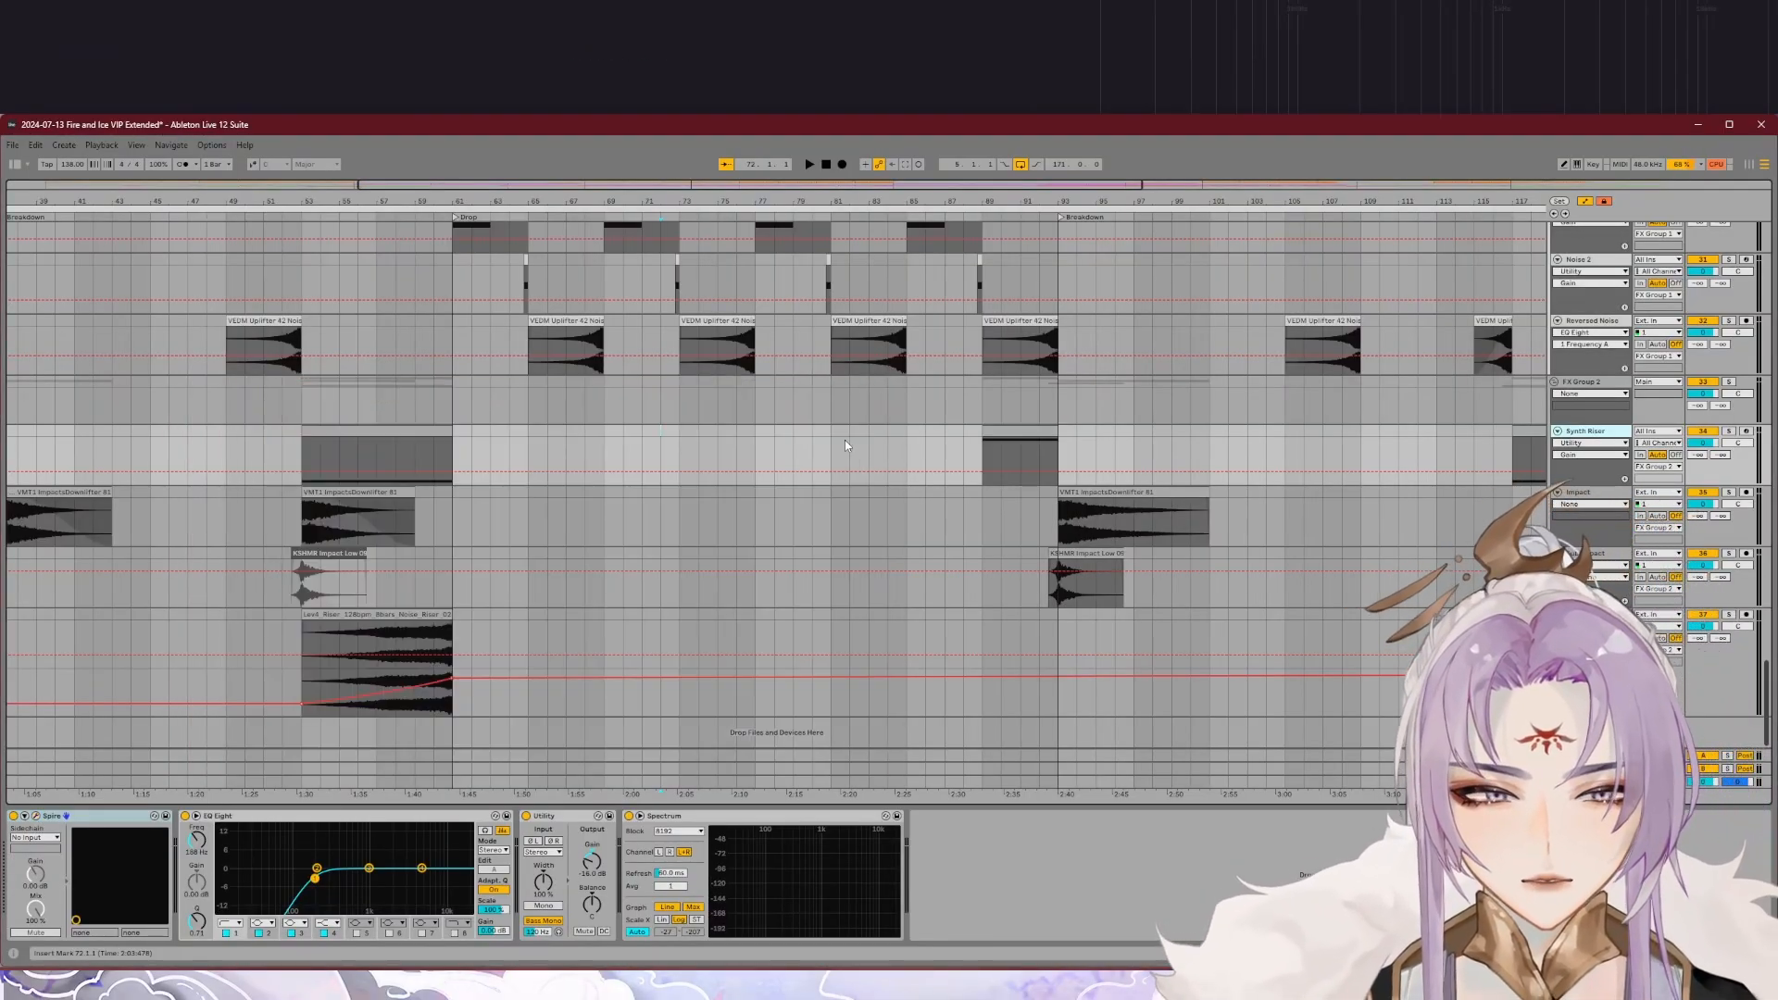
click(983, 218)
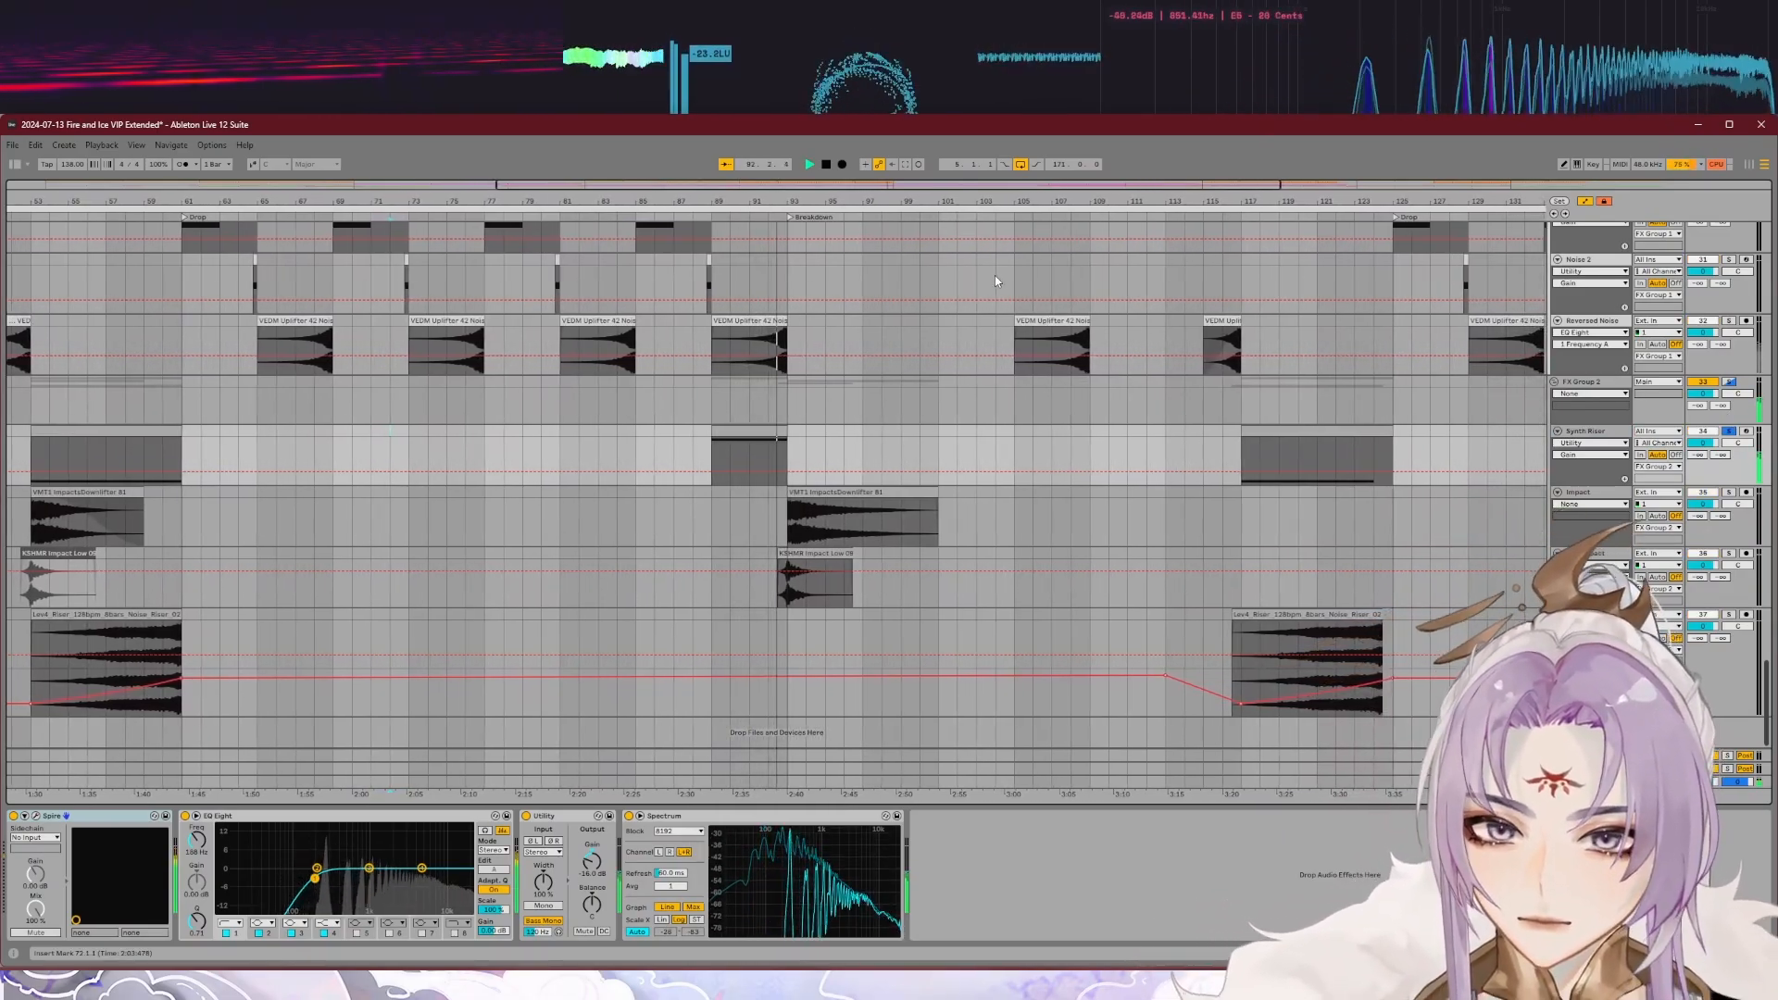
key(space)
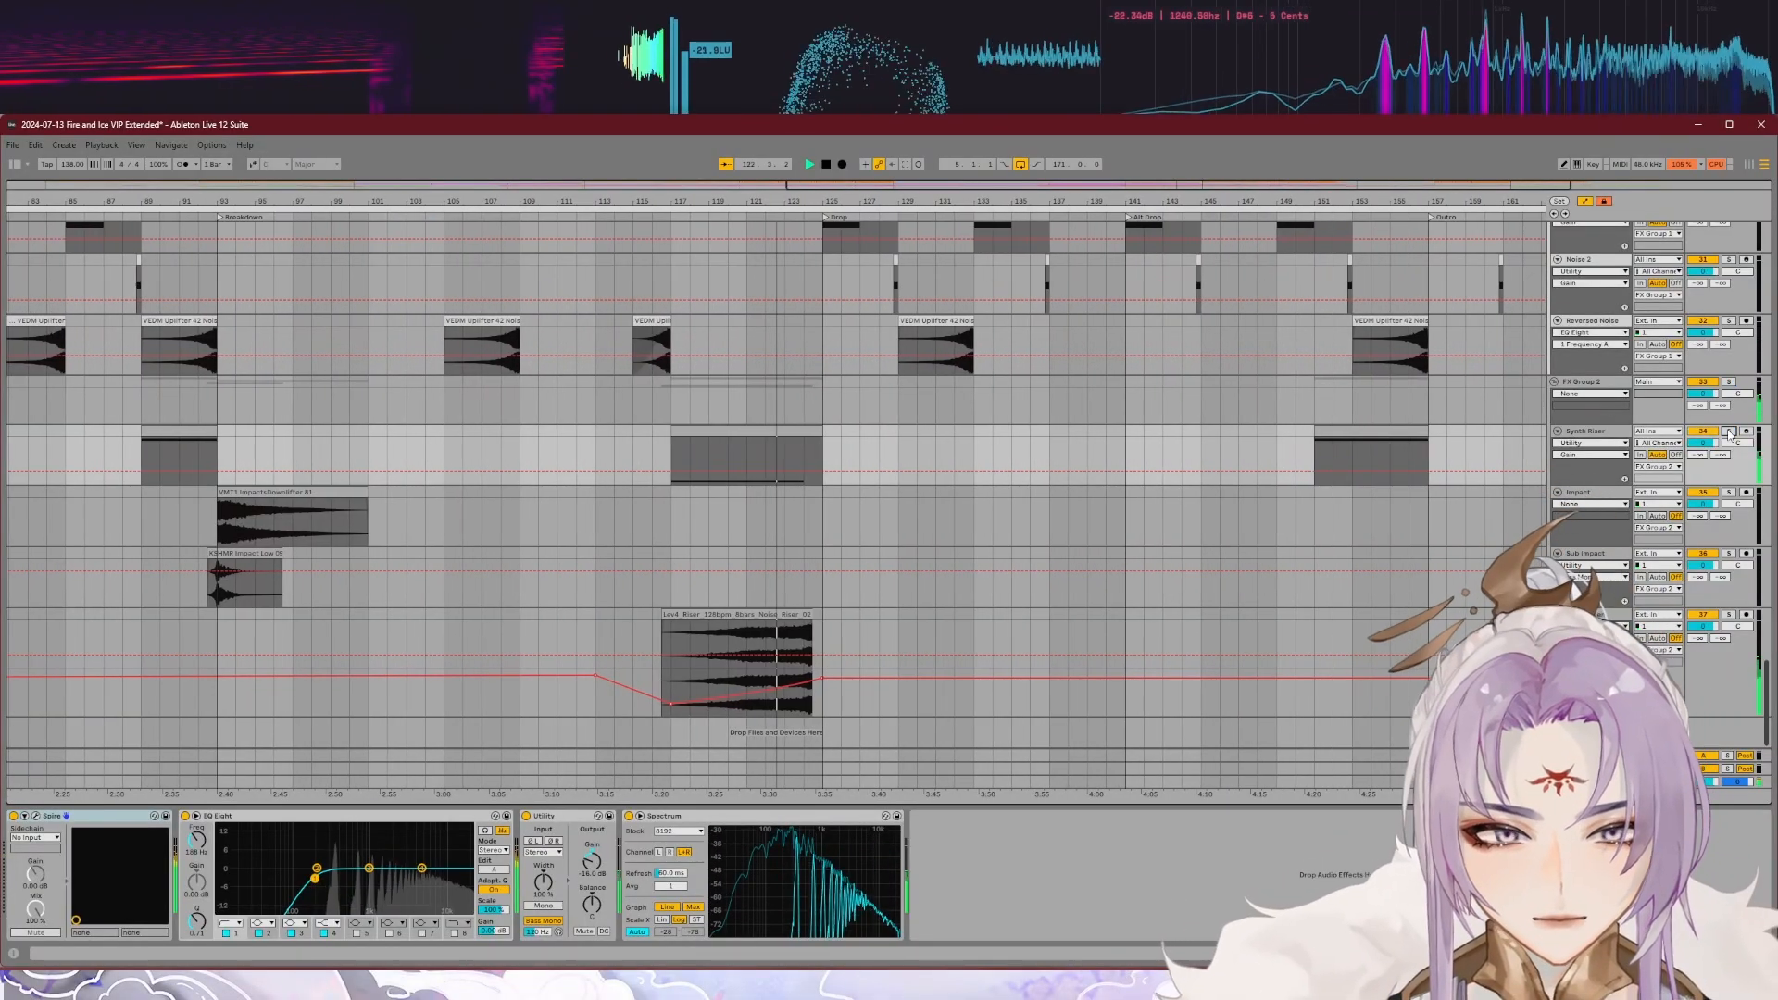
click(1729, 433)
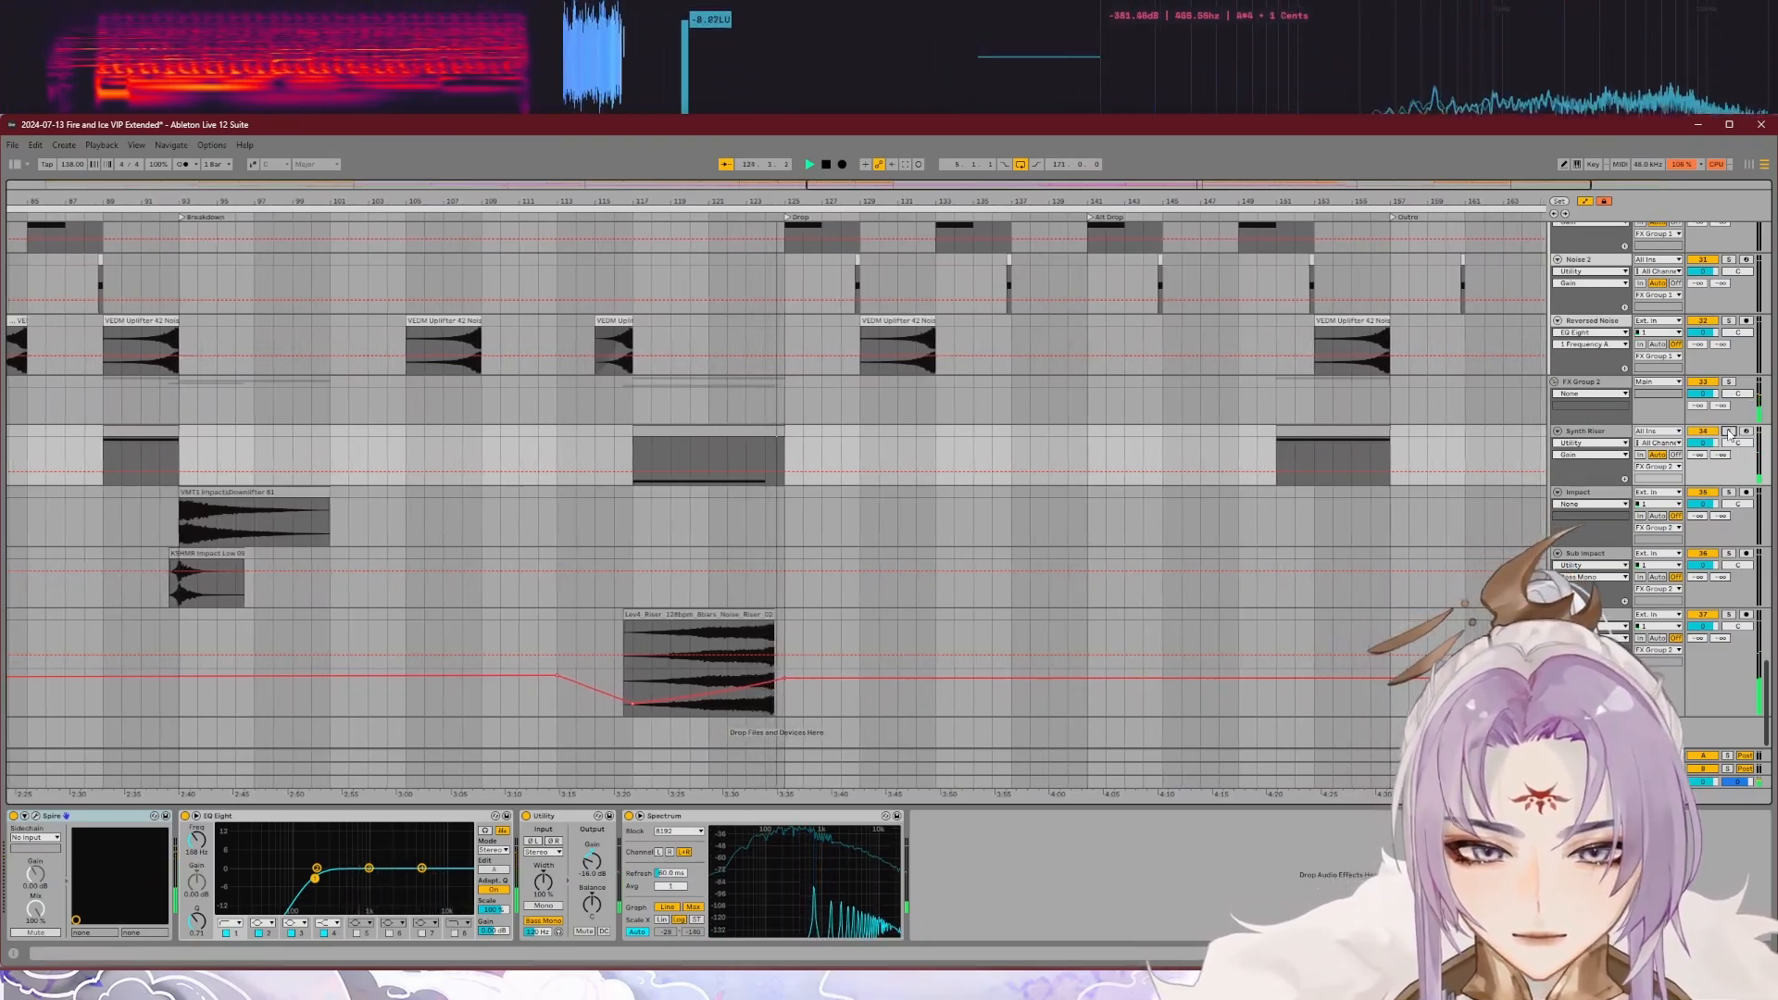
key(space)
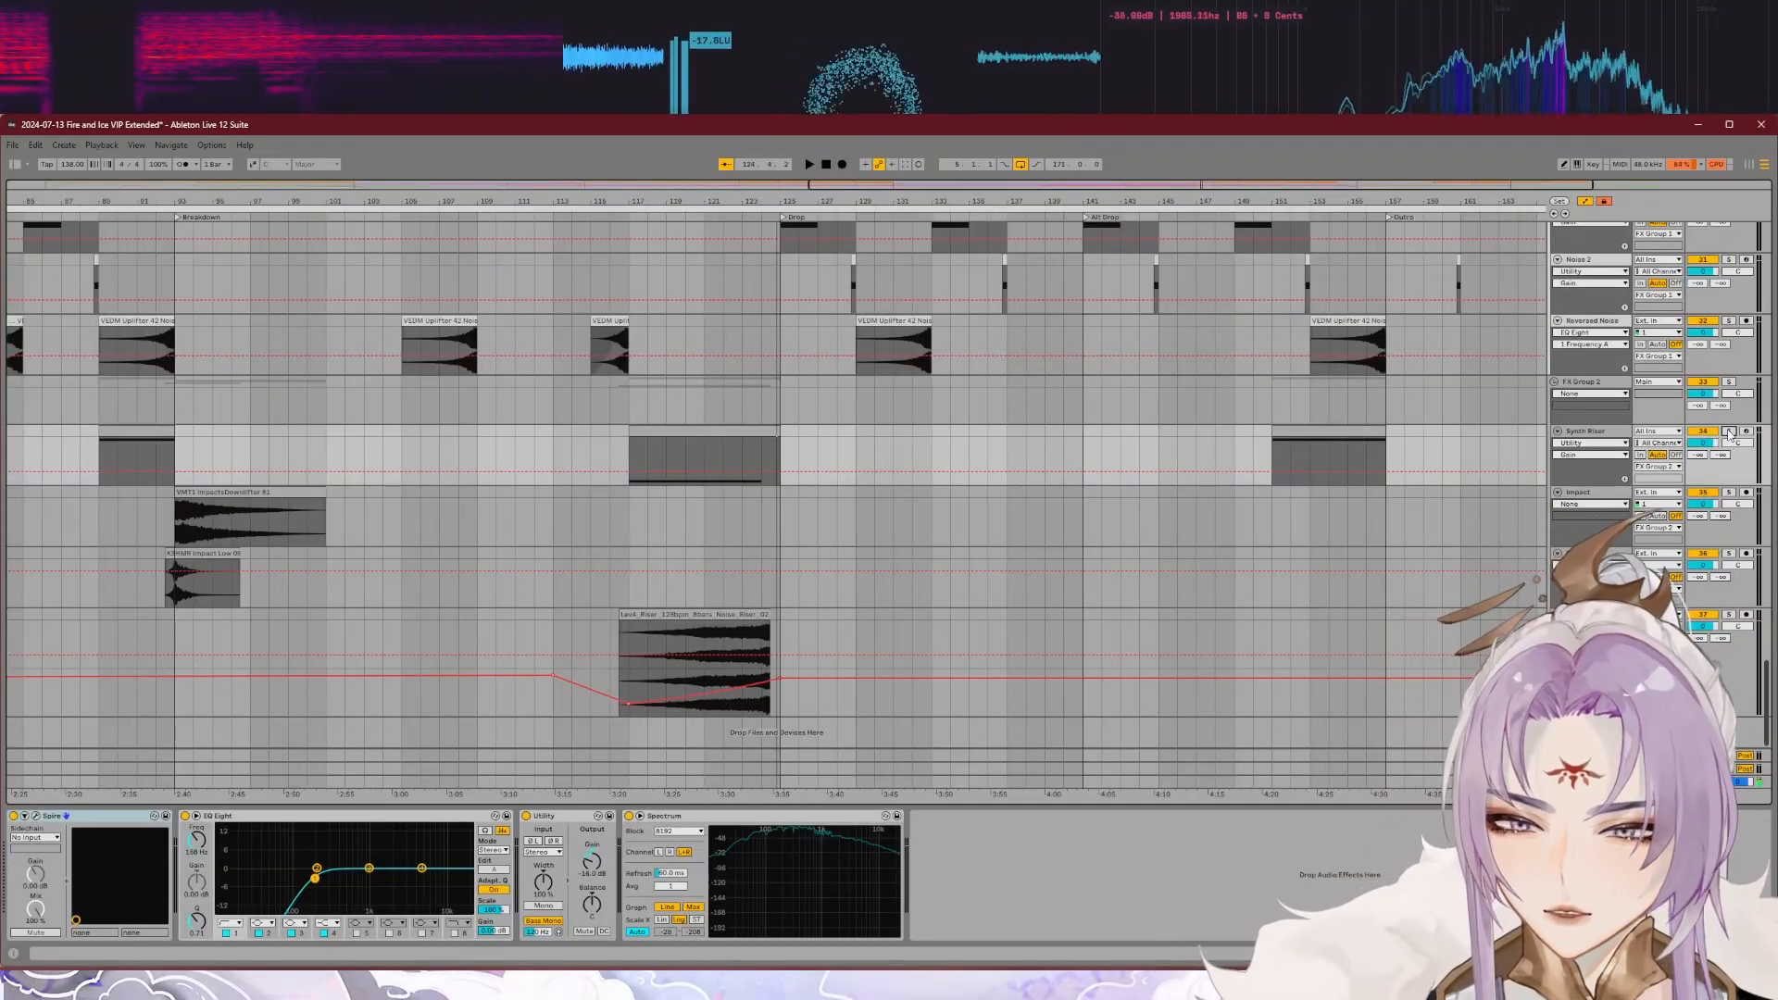
Step: Play the Impact track at the start of the second Breakdown, first soloed and then within the full mix
click(1728, 493)
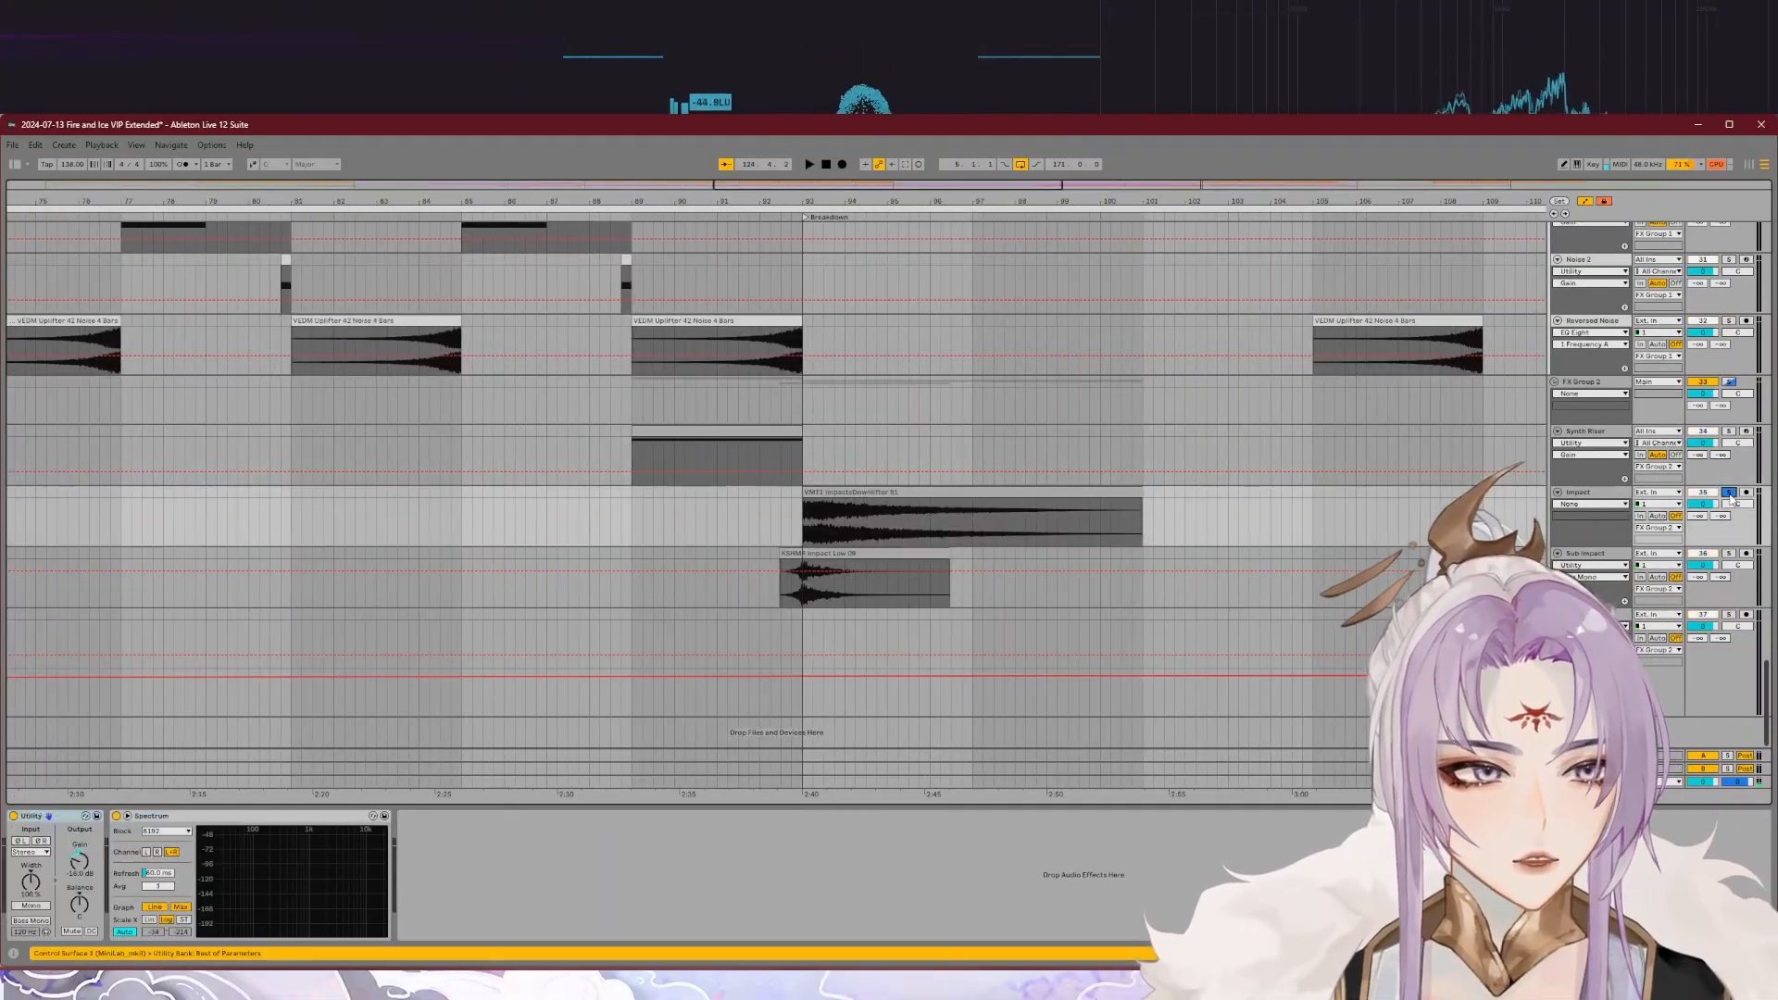
click(784, 217)
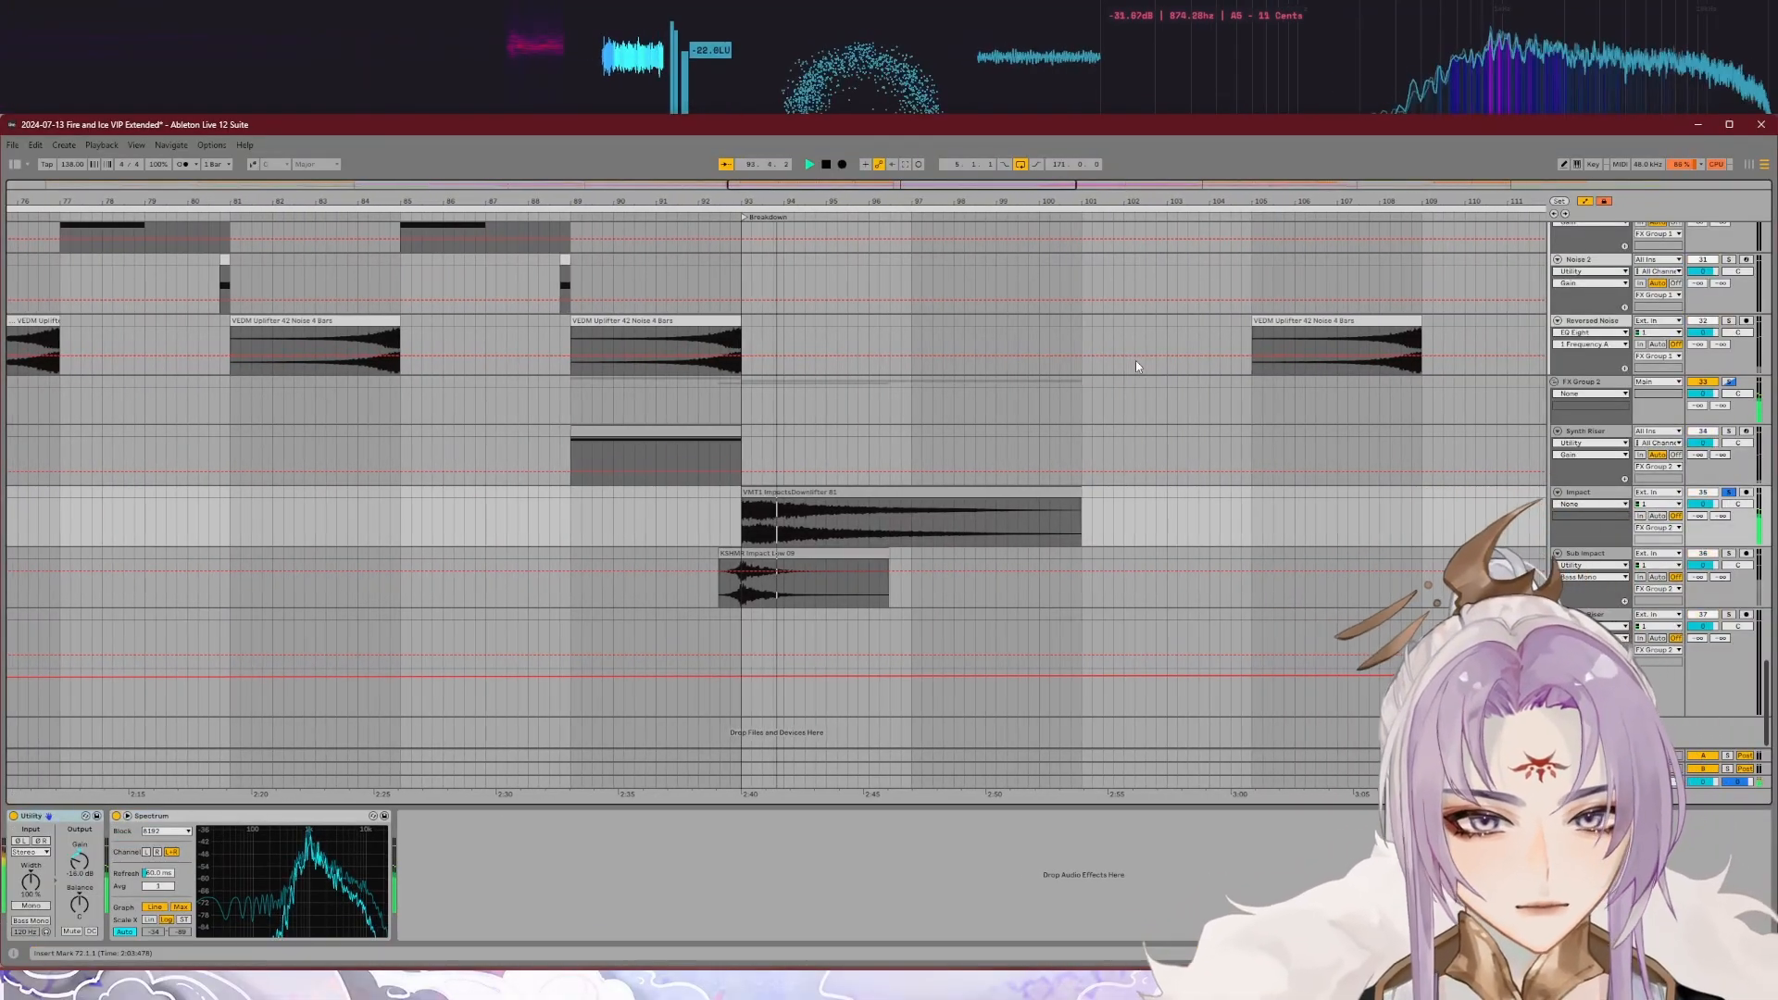
scroll(1131, 528, down, 6)
scroll(782, 529, up, 4)
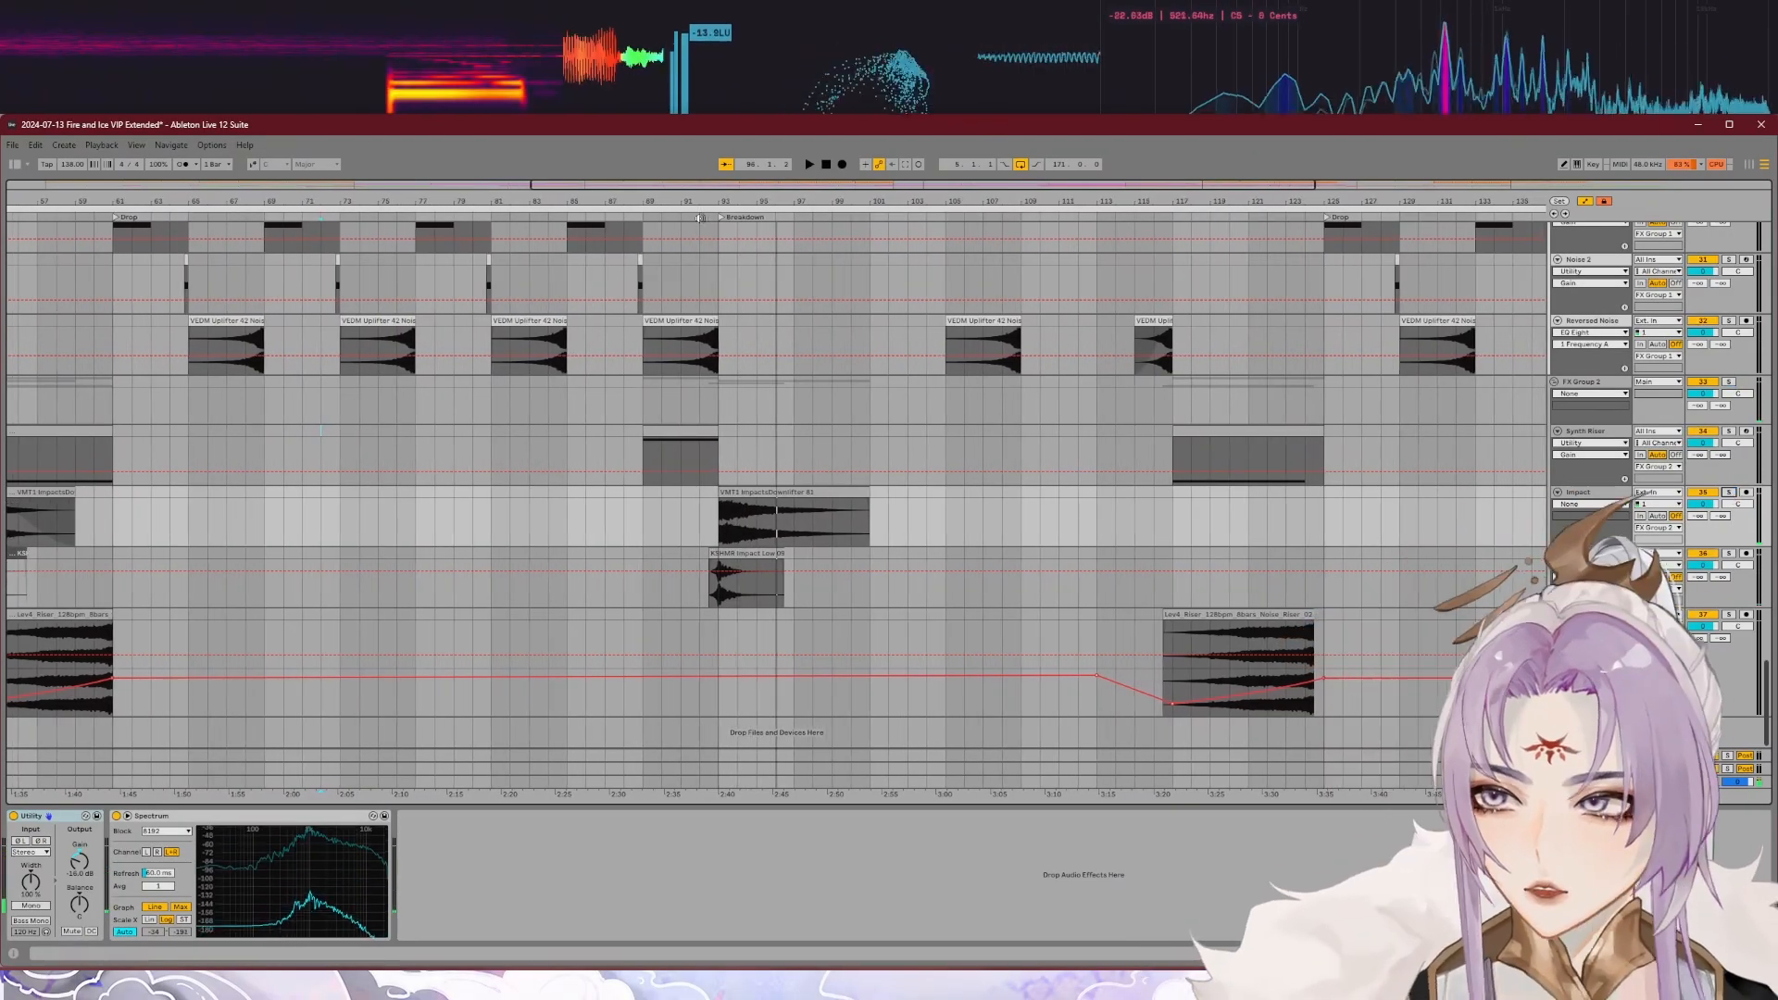
drag(700, 218, 764, 467)
click(827, 216)
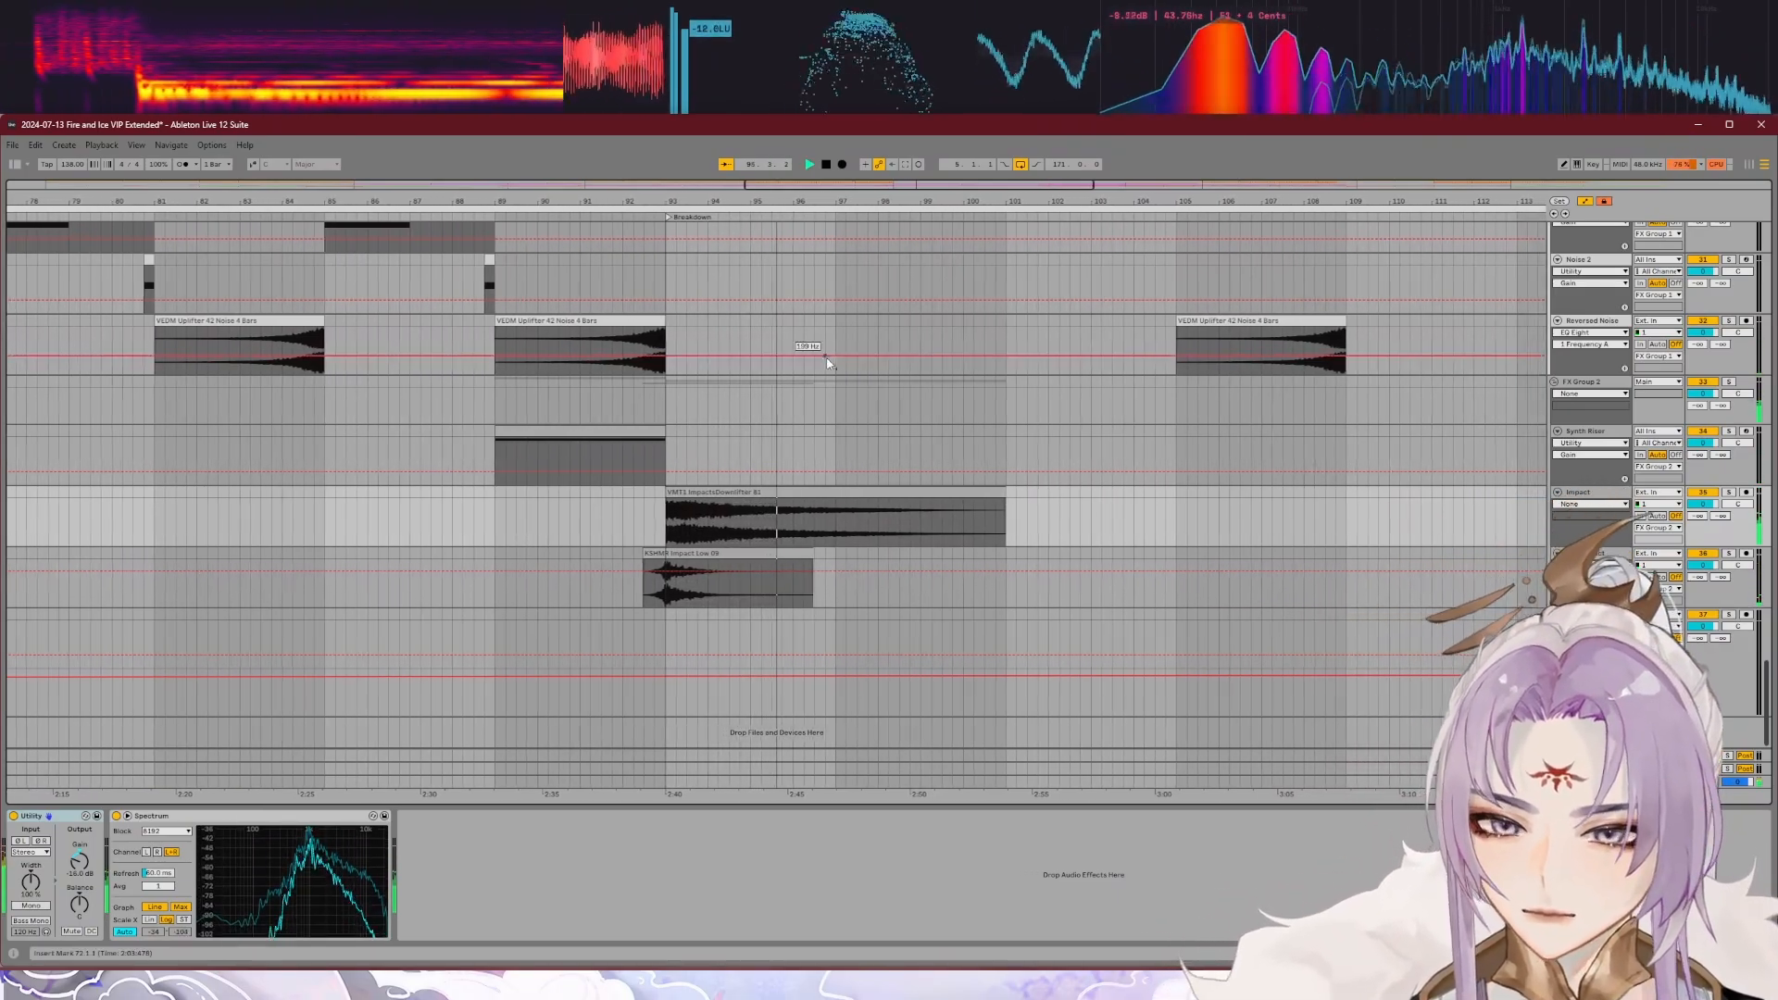
Step: Play the Sub Impact track soloed at the start of the second Breakdown, then together with the Impact track
scroll(925, 529, down, 4)
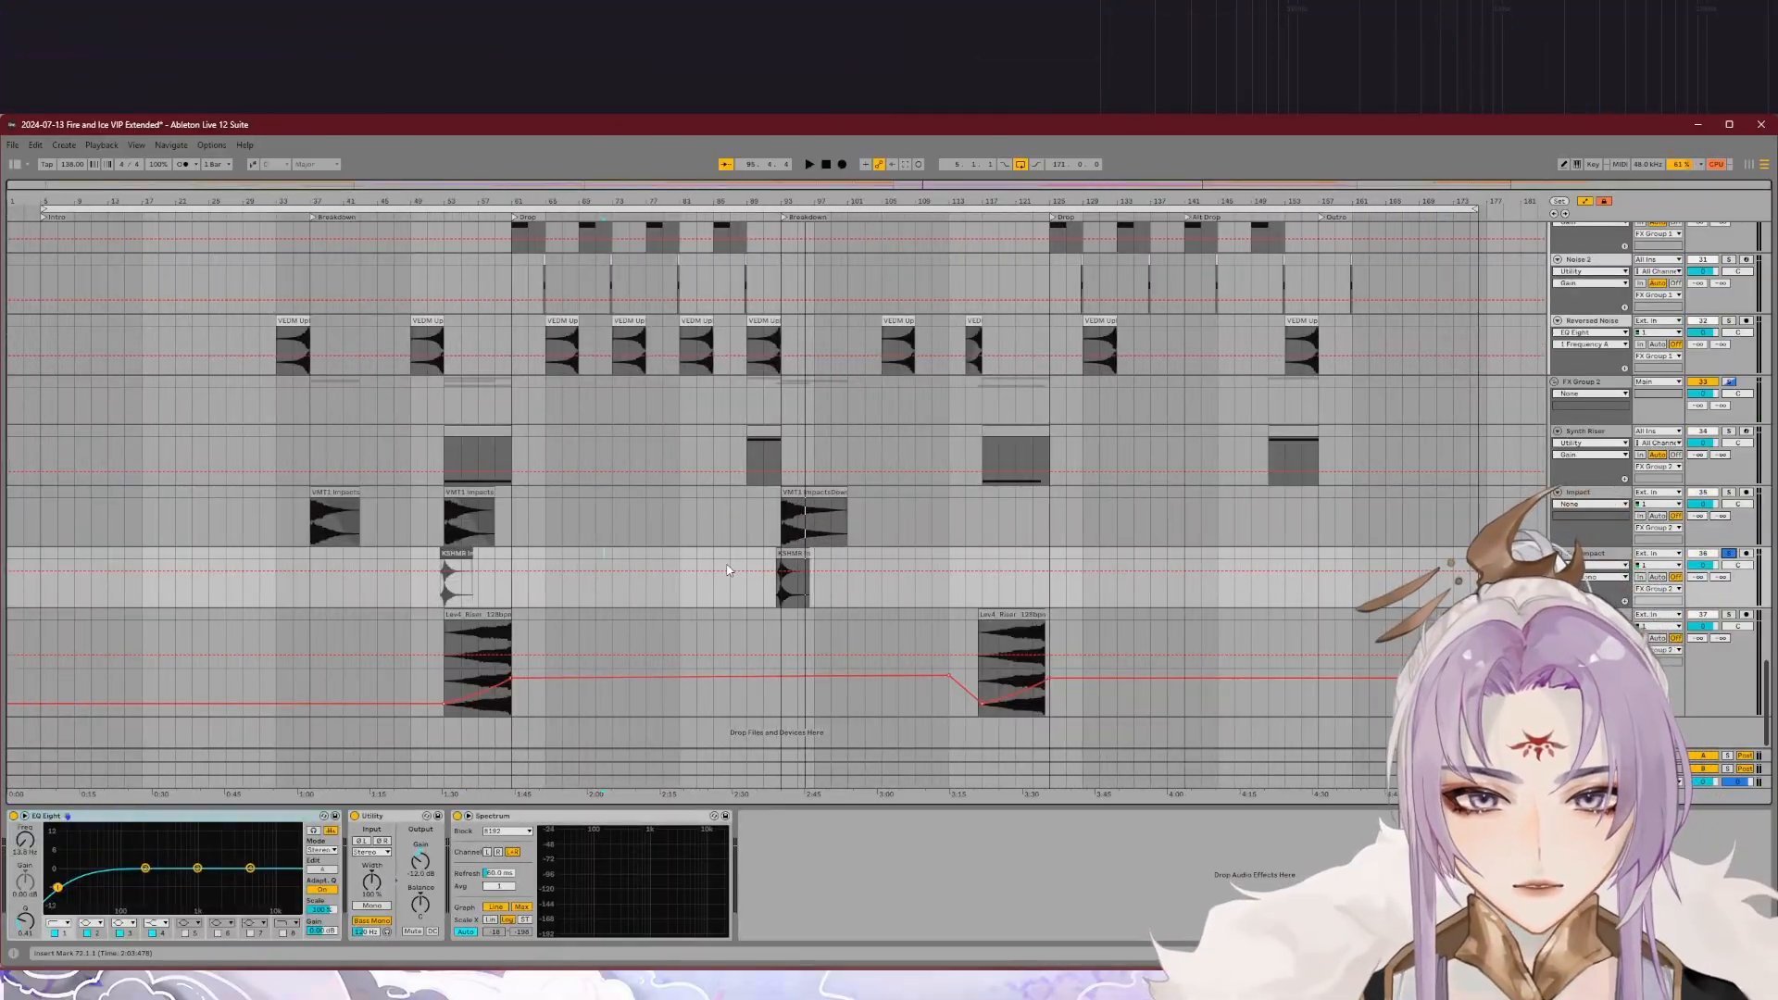
scroll(781, 563, up, 5)
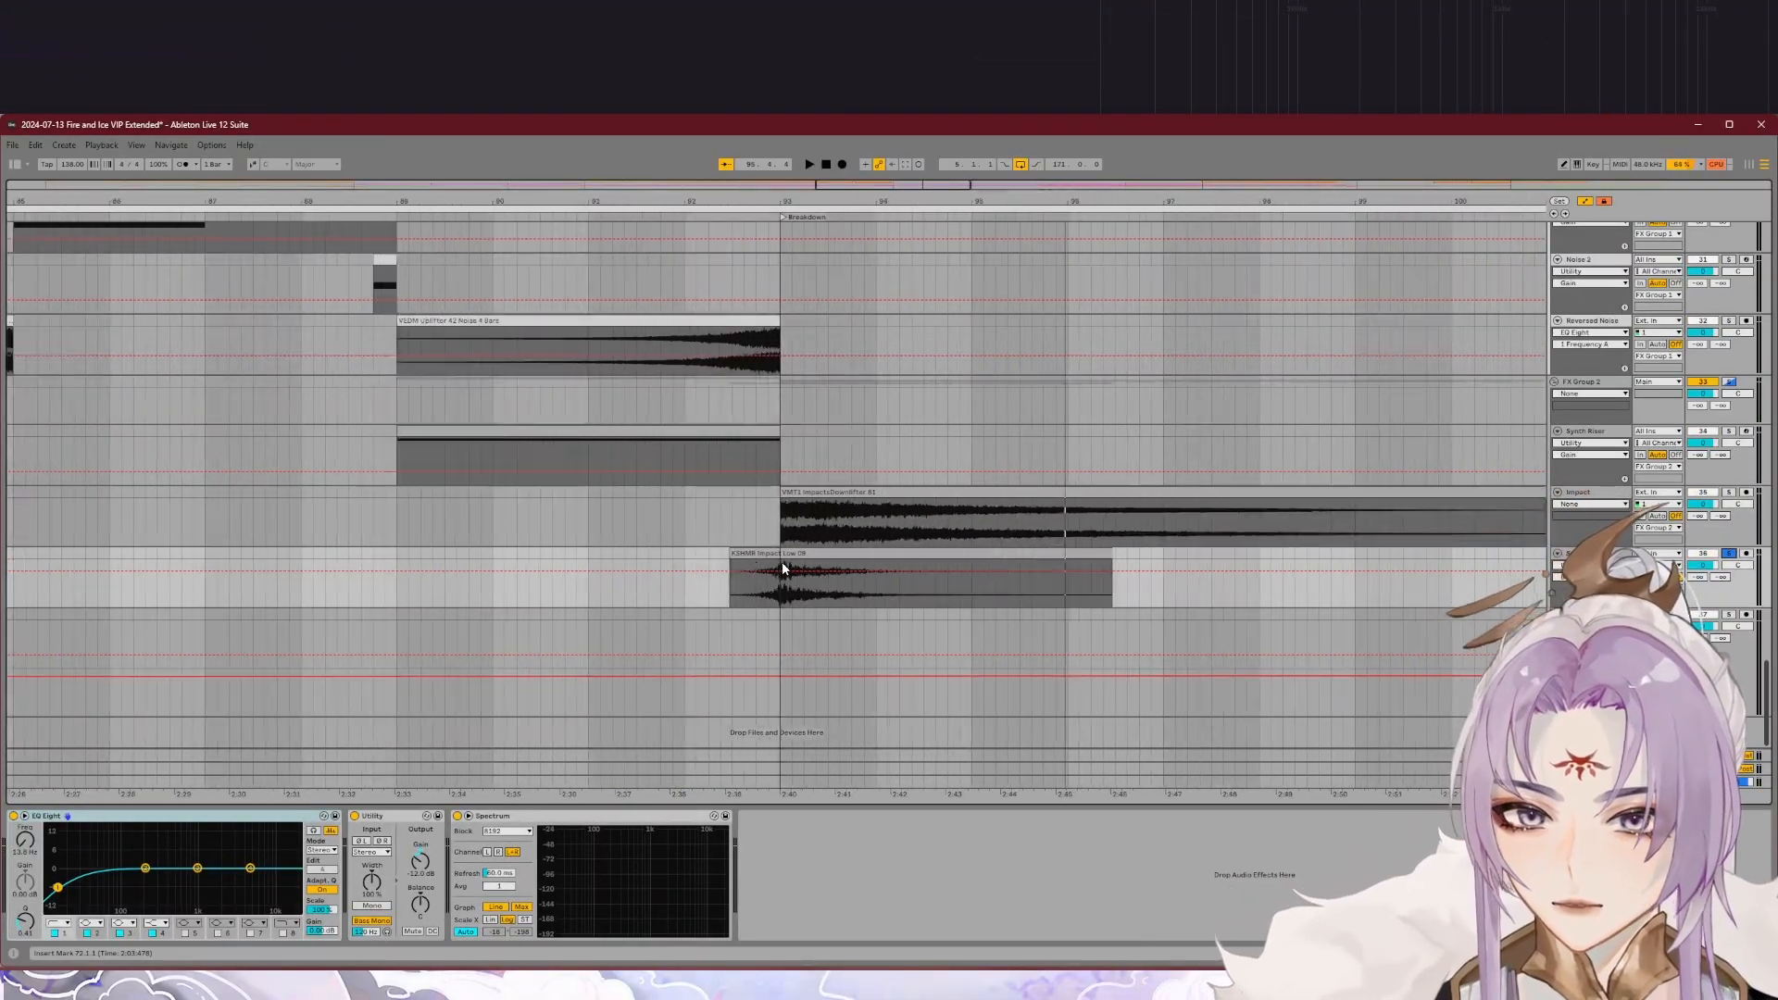
click(713, 218)
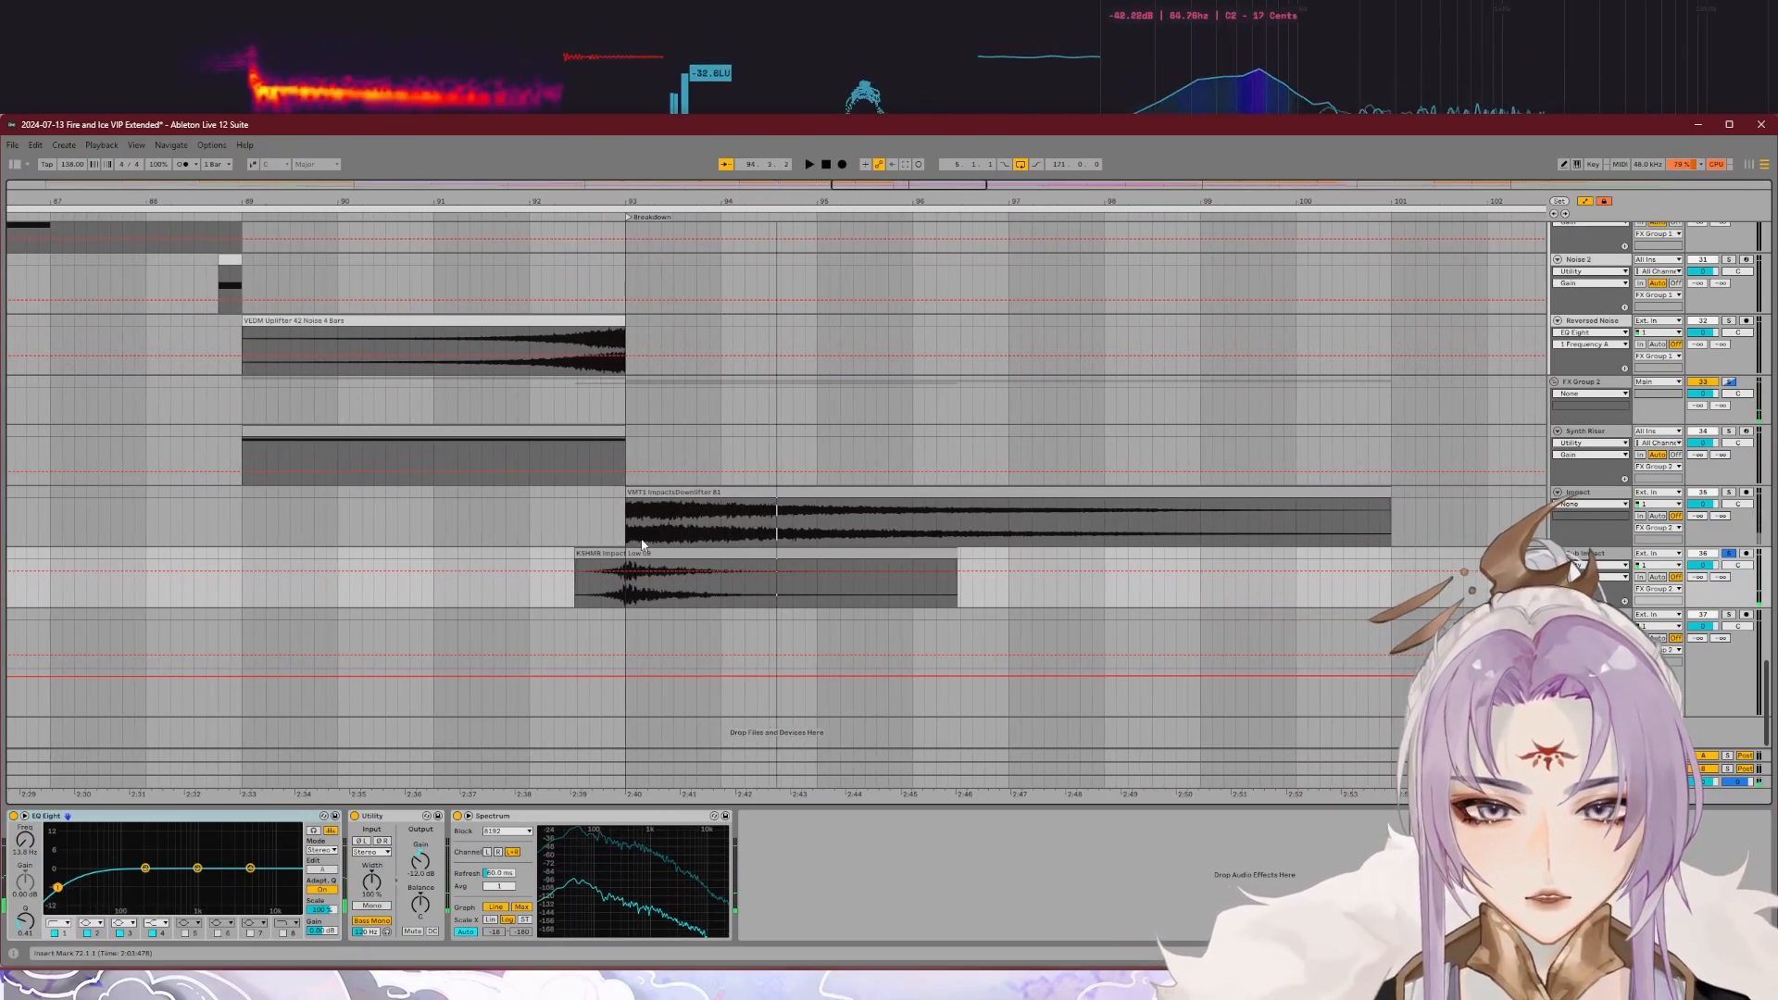
scroll(637, 567, down, 3)
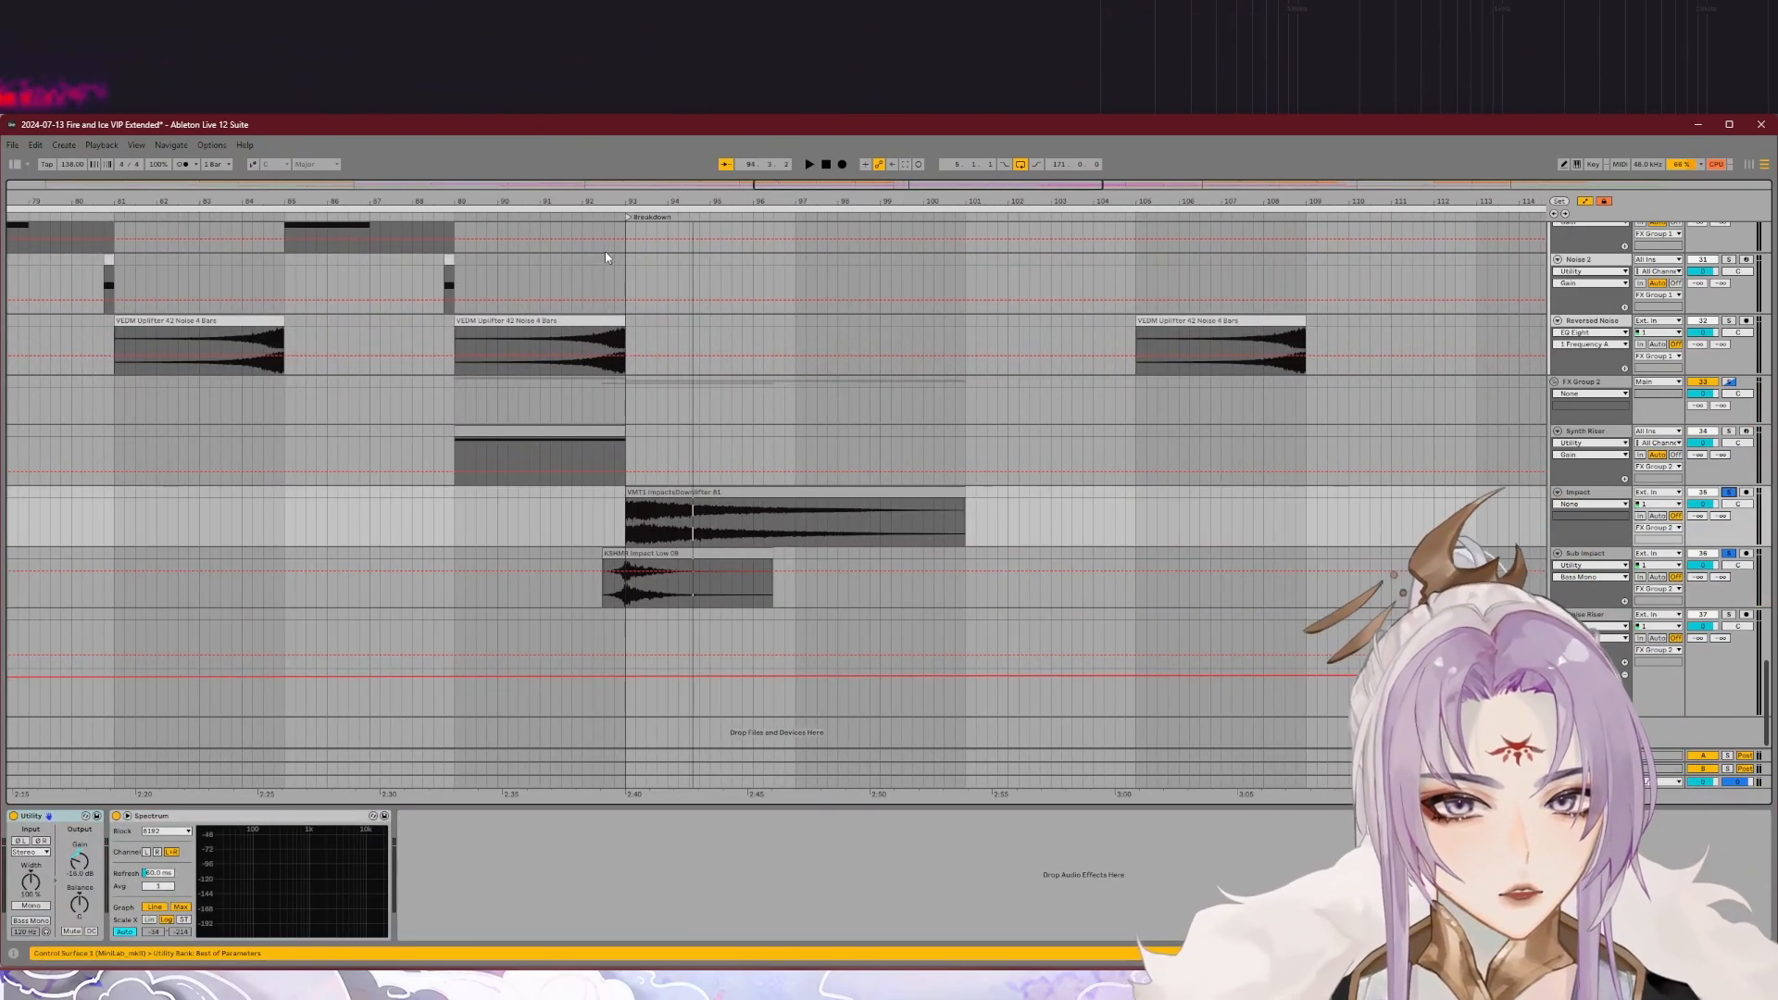
click(585, 217)
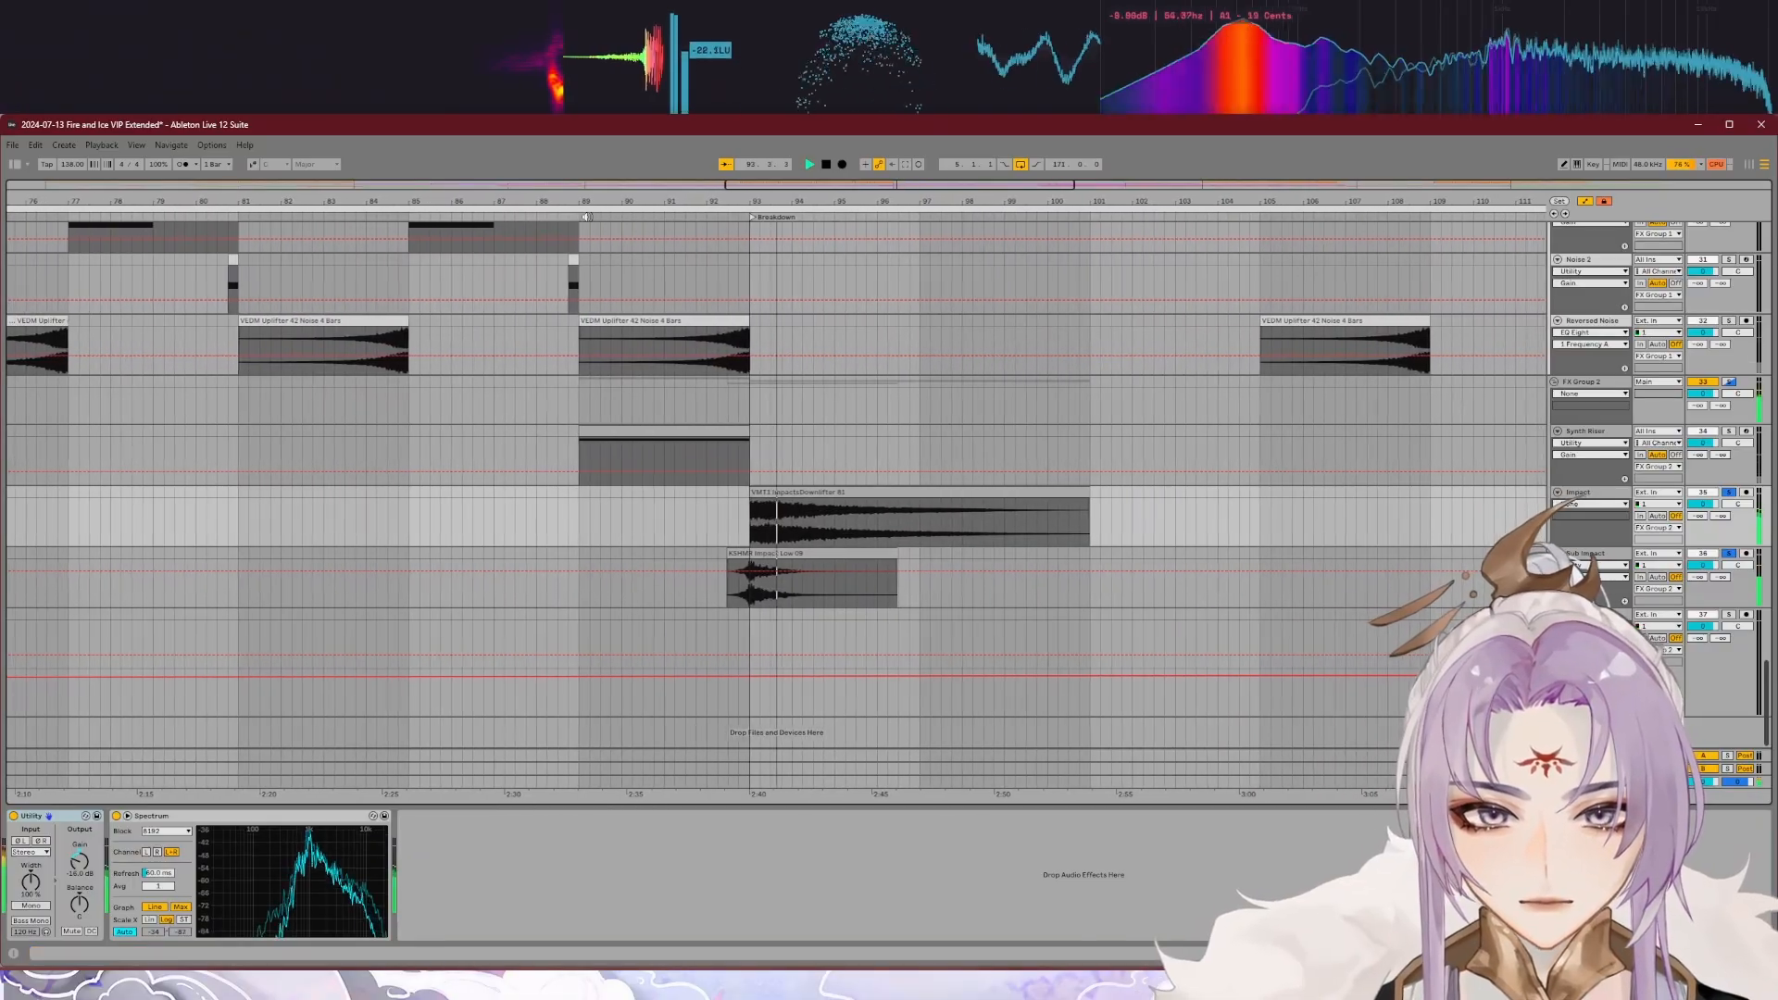
scroll(761, 443, down, 3)
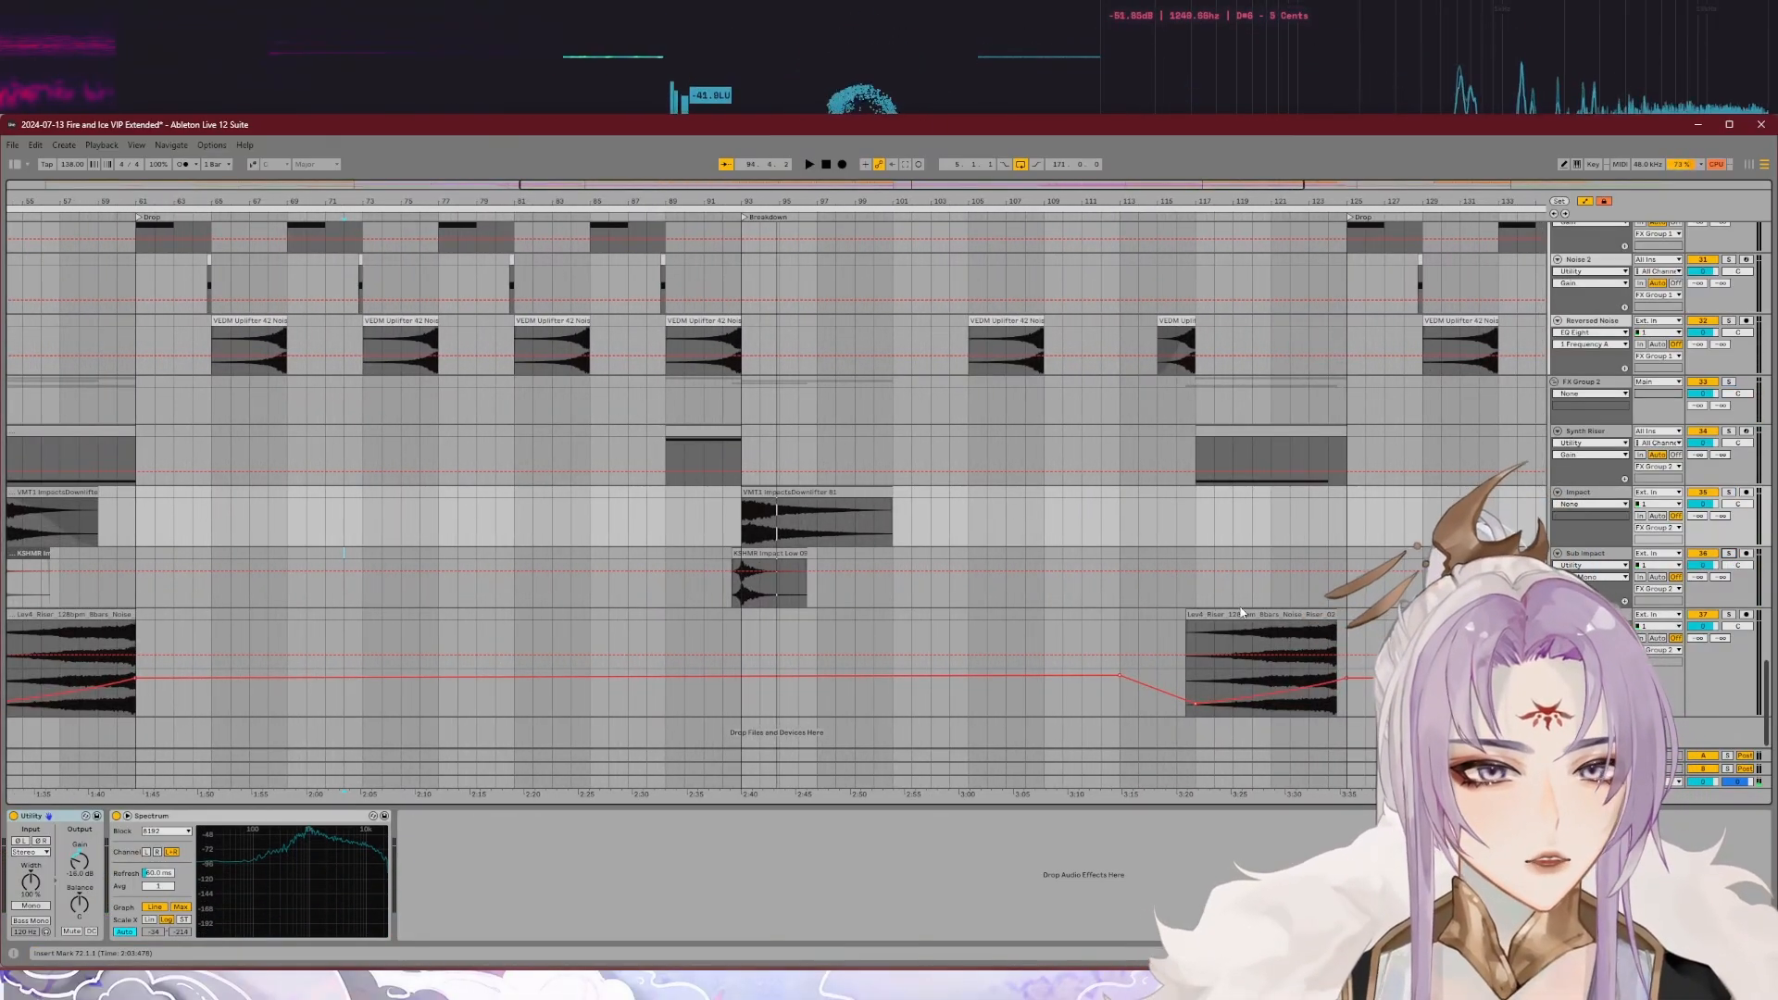
Step: Solo the Noise Riser track and play its clip leading into the second Drop
scroll(803, 669, down, 3)
scroll(1091, 639, up, 5)
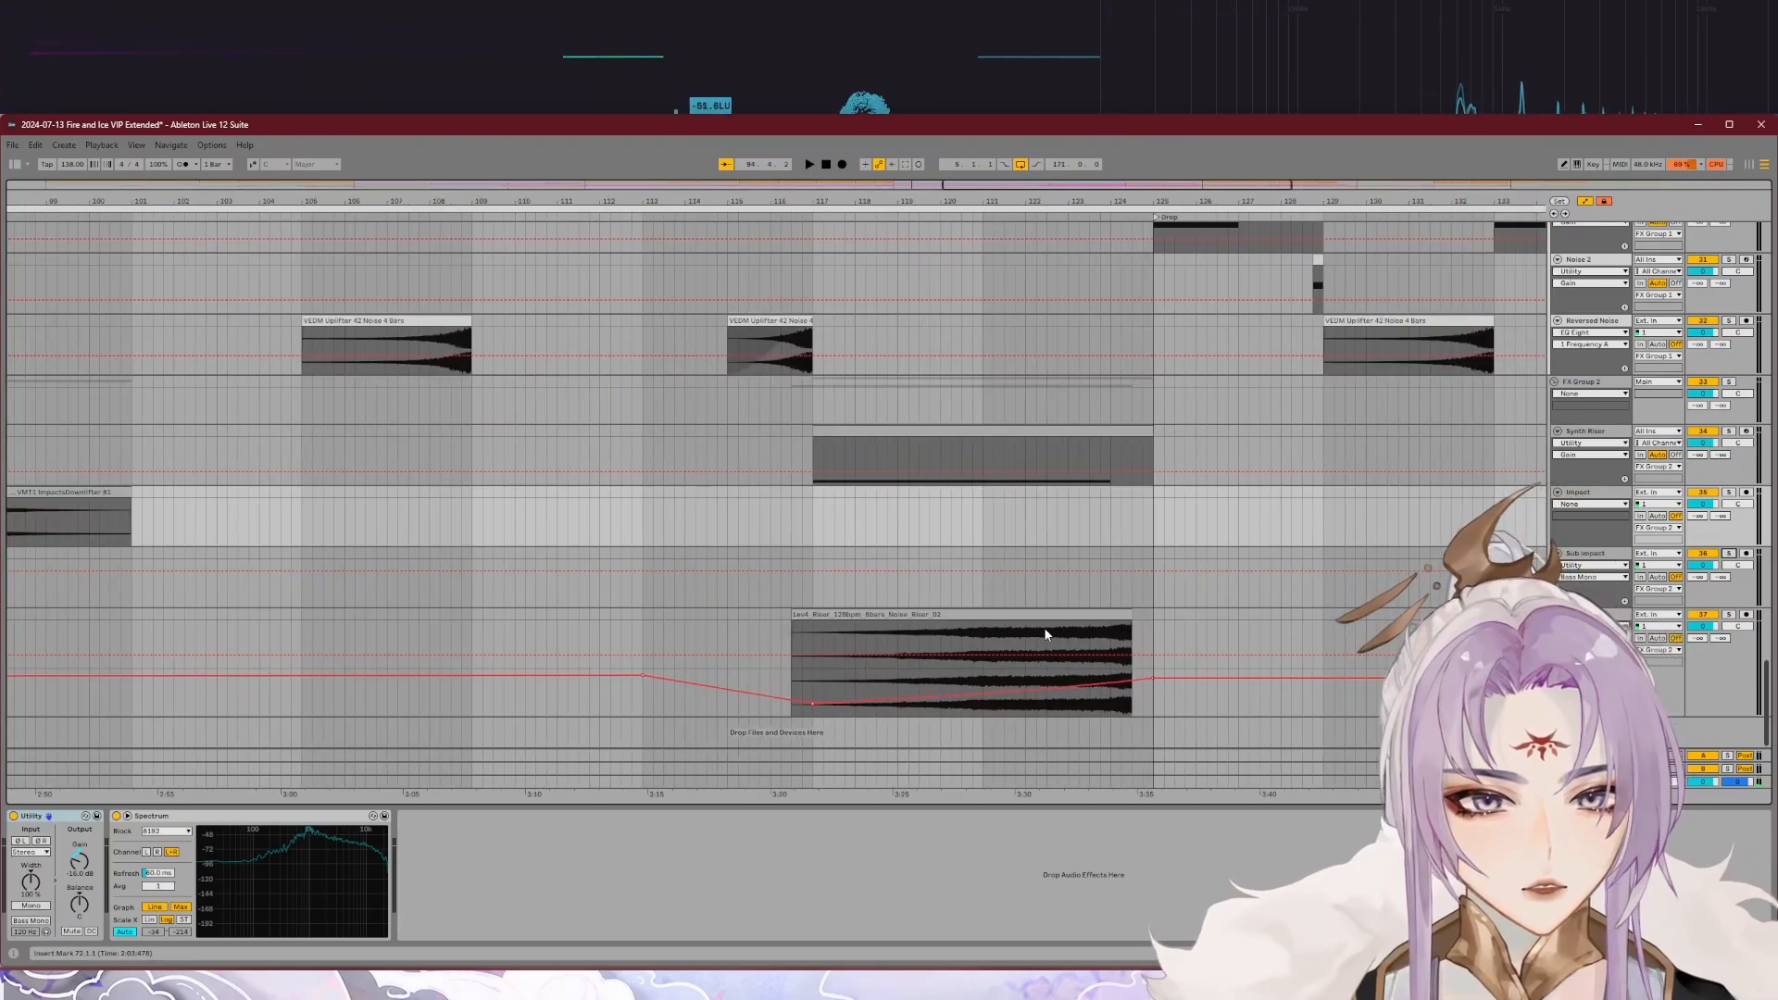
click(1730, 616)
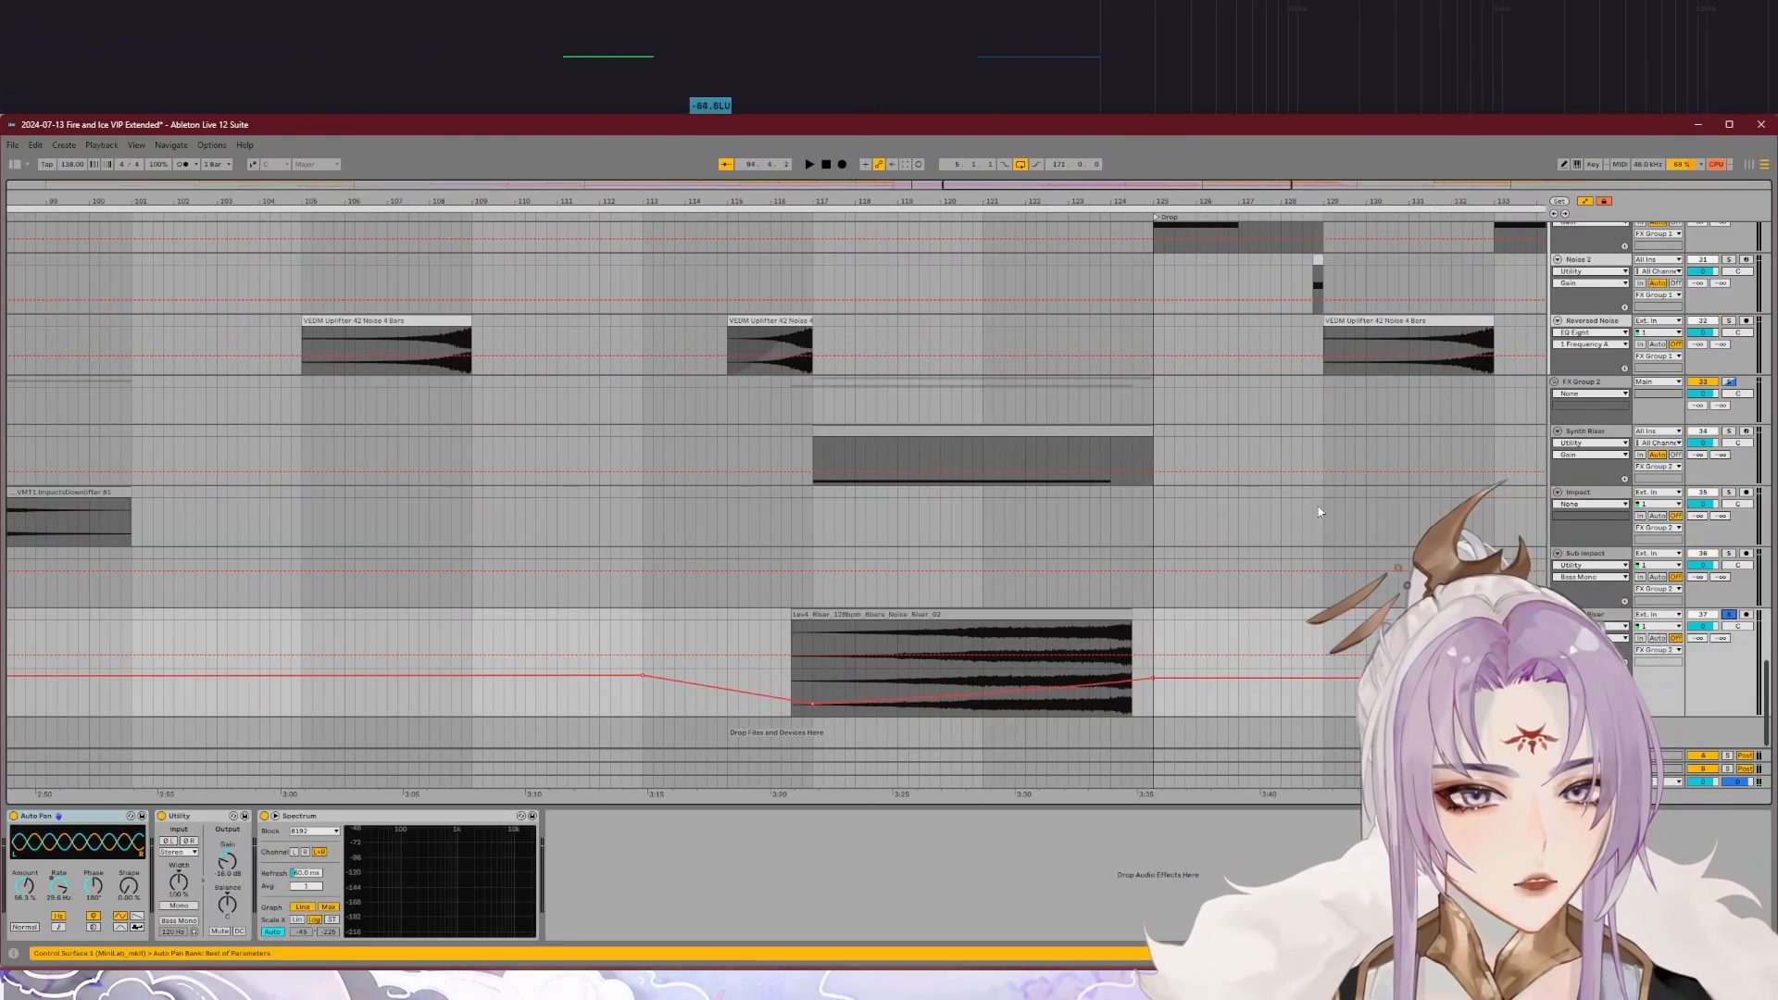
click(820, 219)
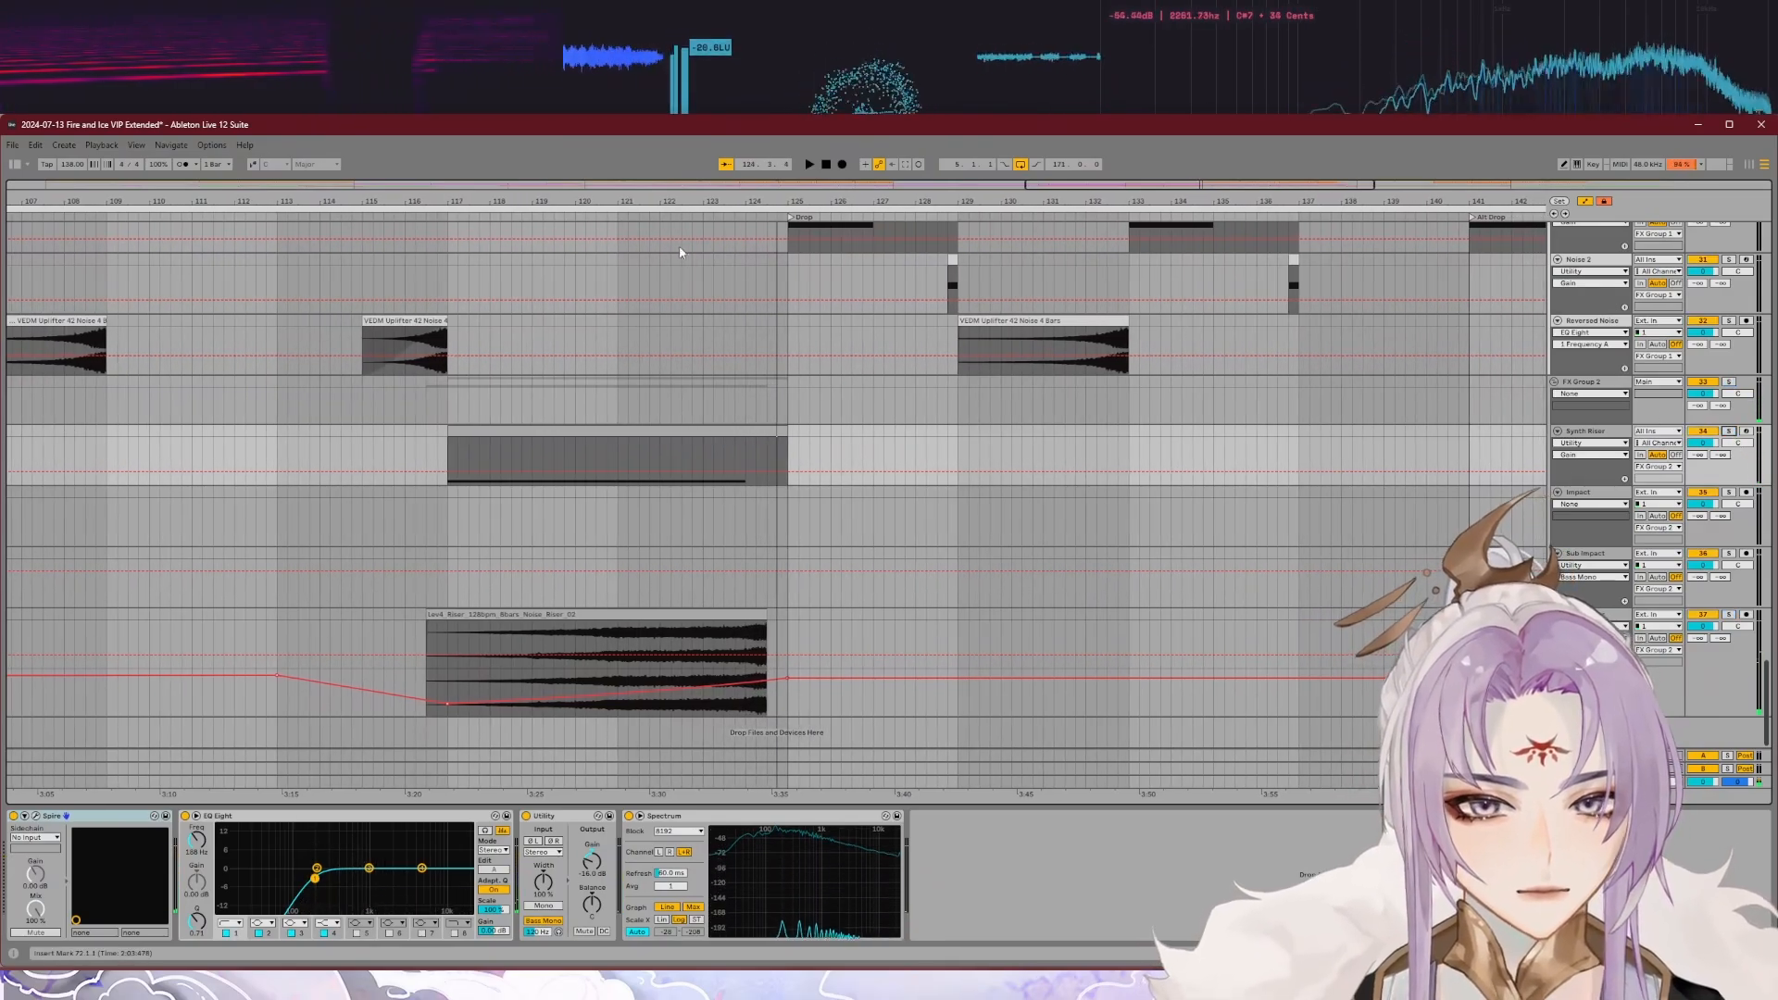
Step: View the Main track's device chain, then solo the Synth Riser and Noise Riser tracks and play them ahead of the second Drop
click(1590, 782)
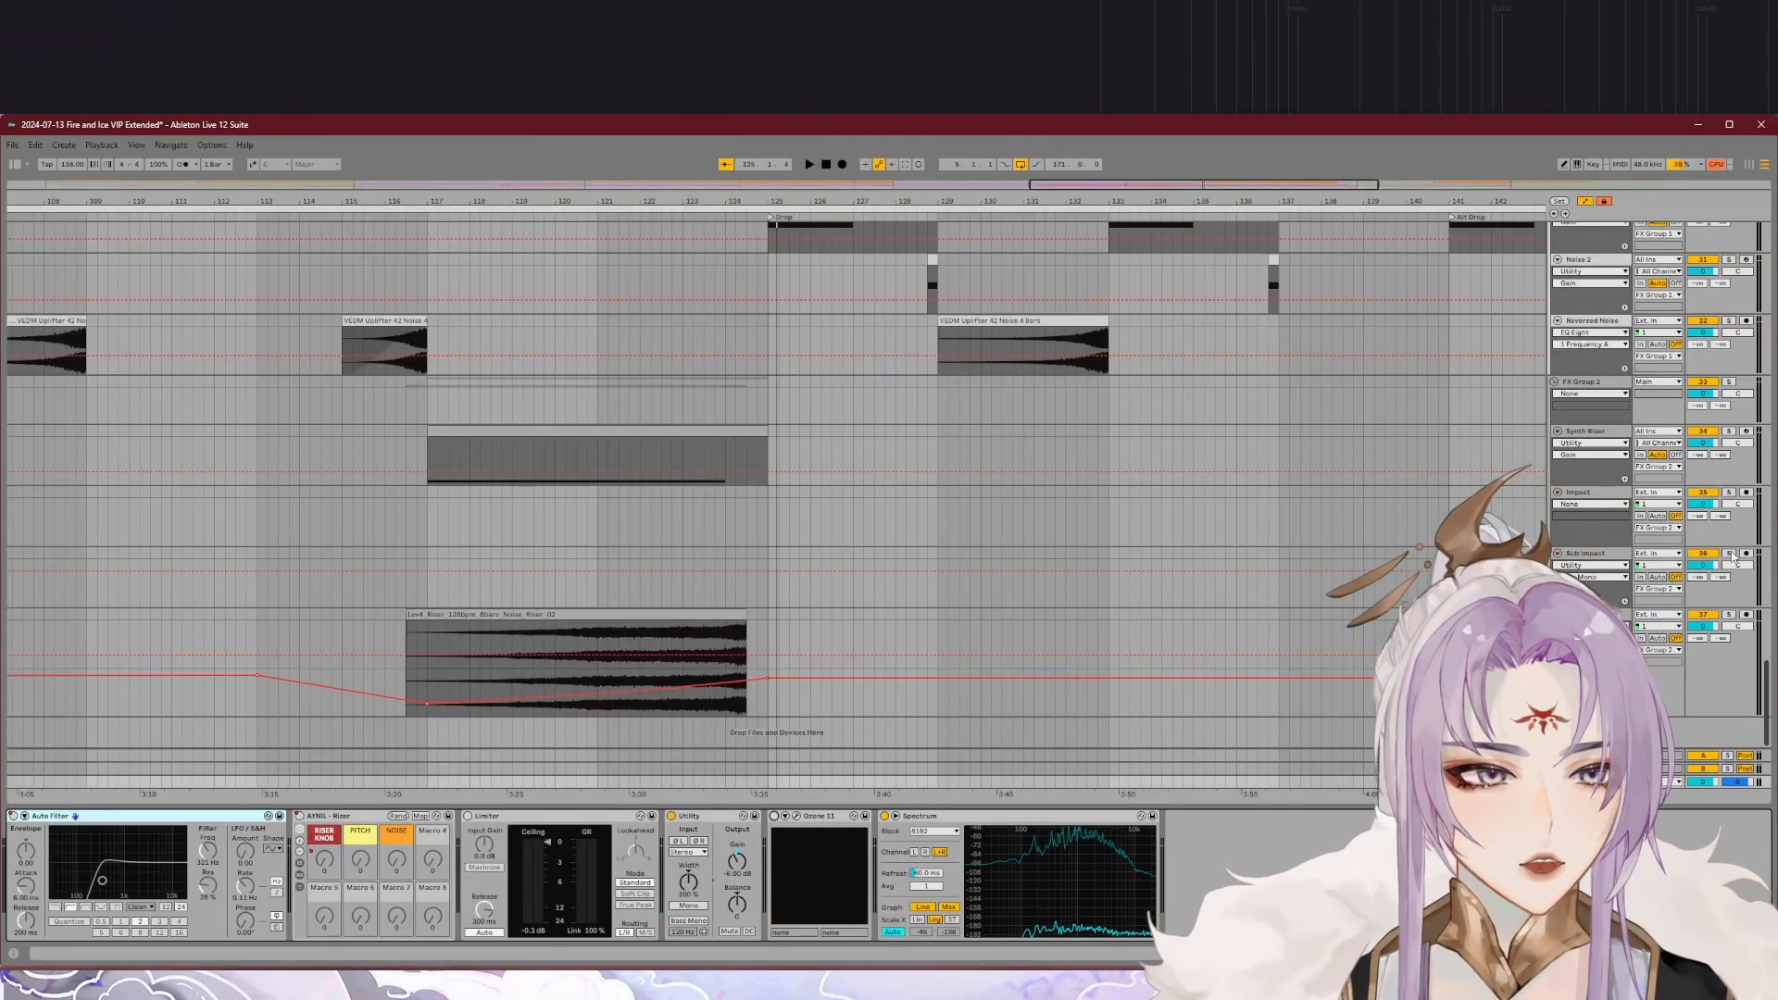
click(1729, 432)
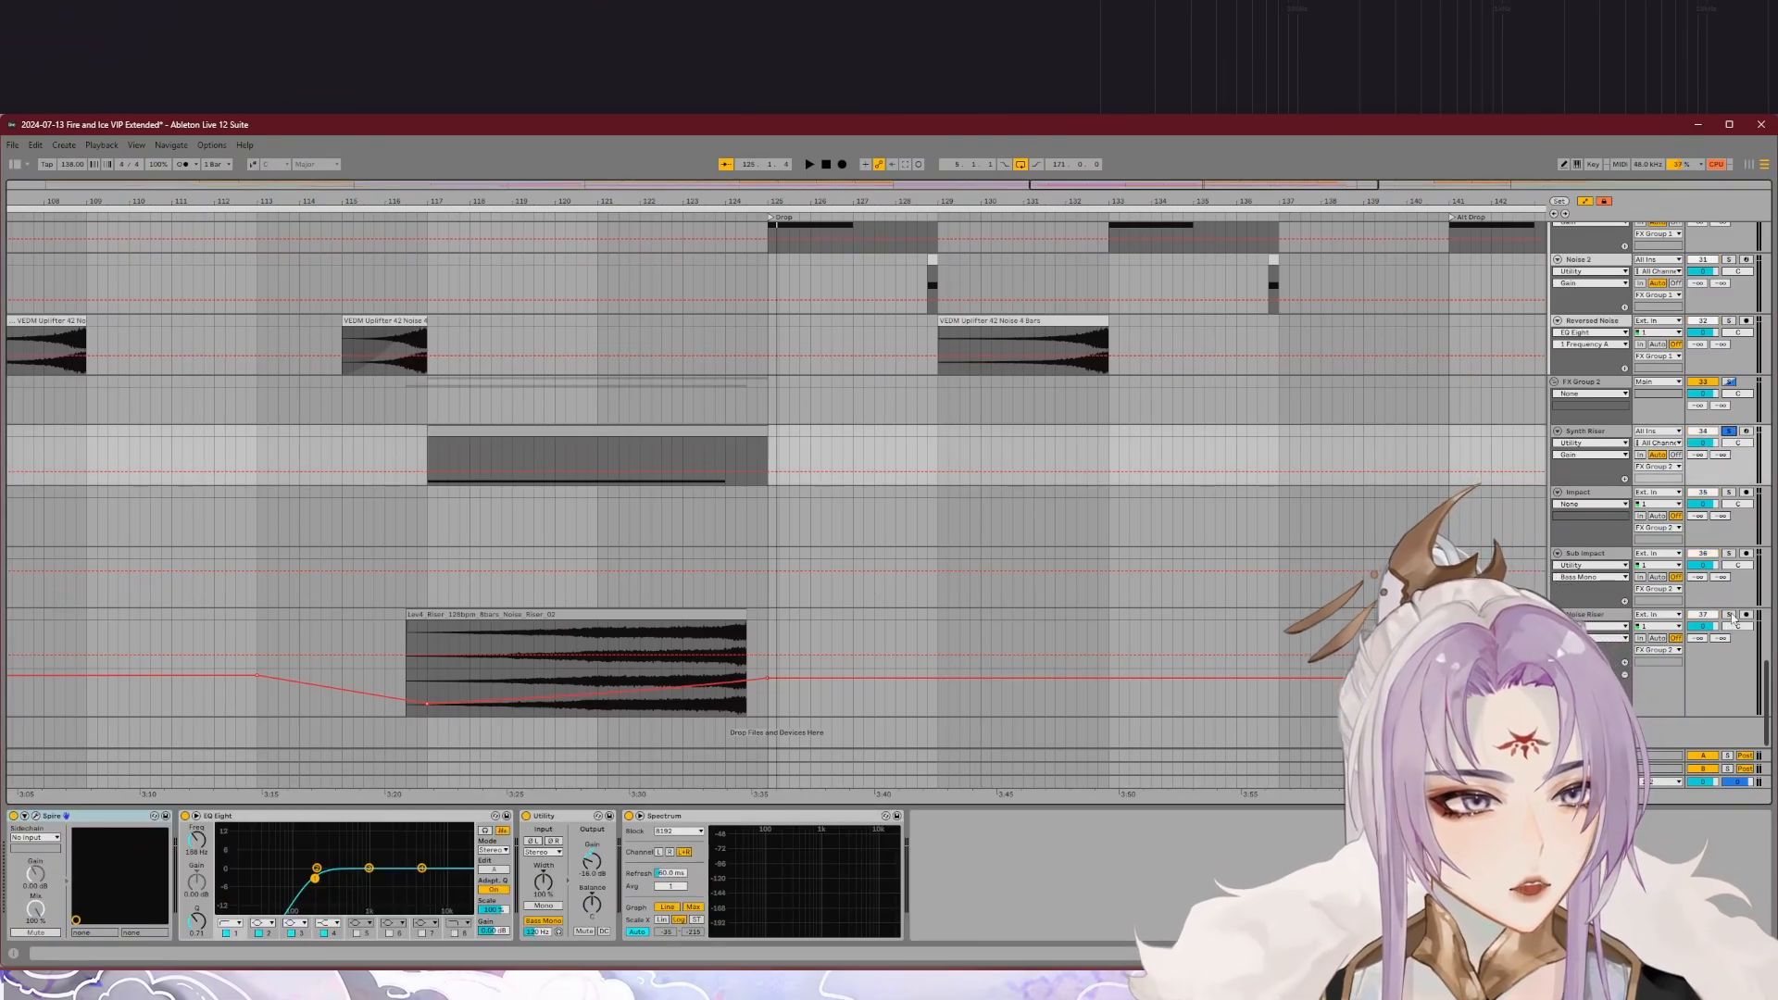
double_click(1731, 616)
click(593, 218)
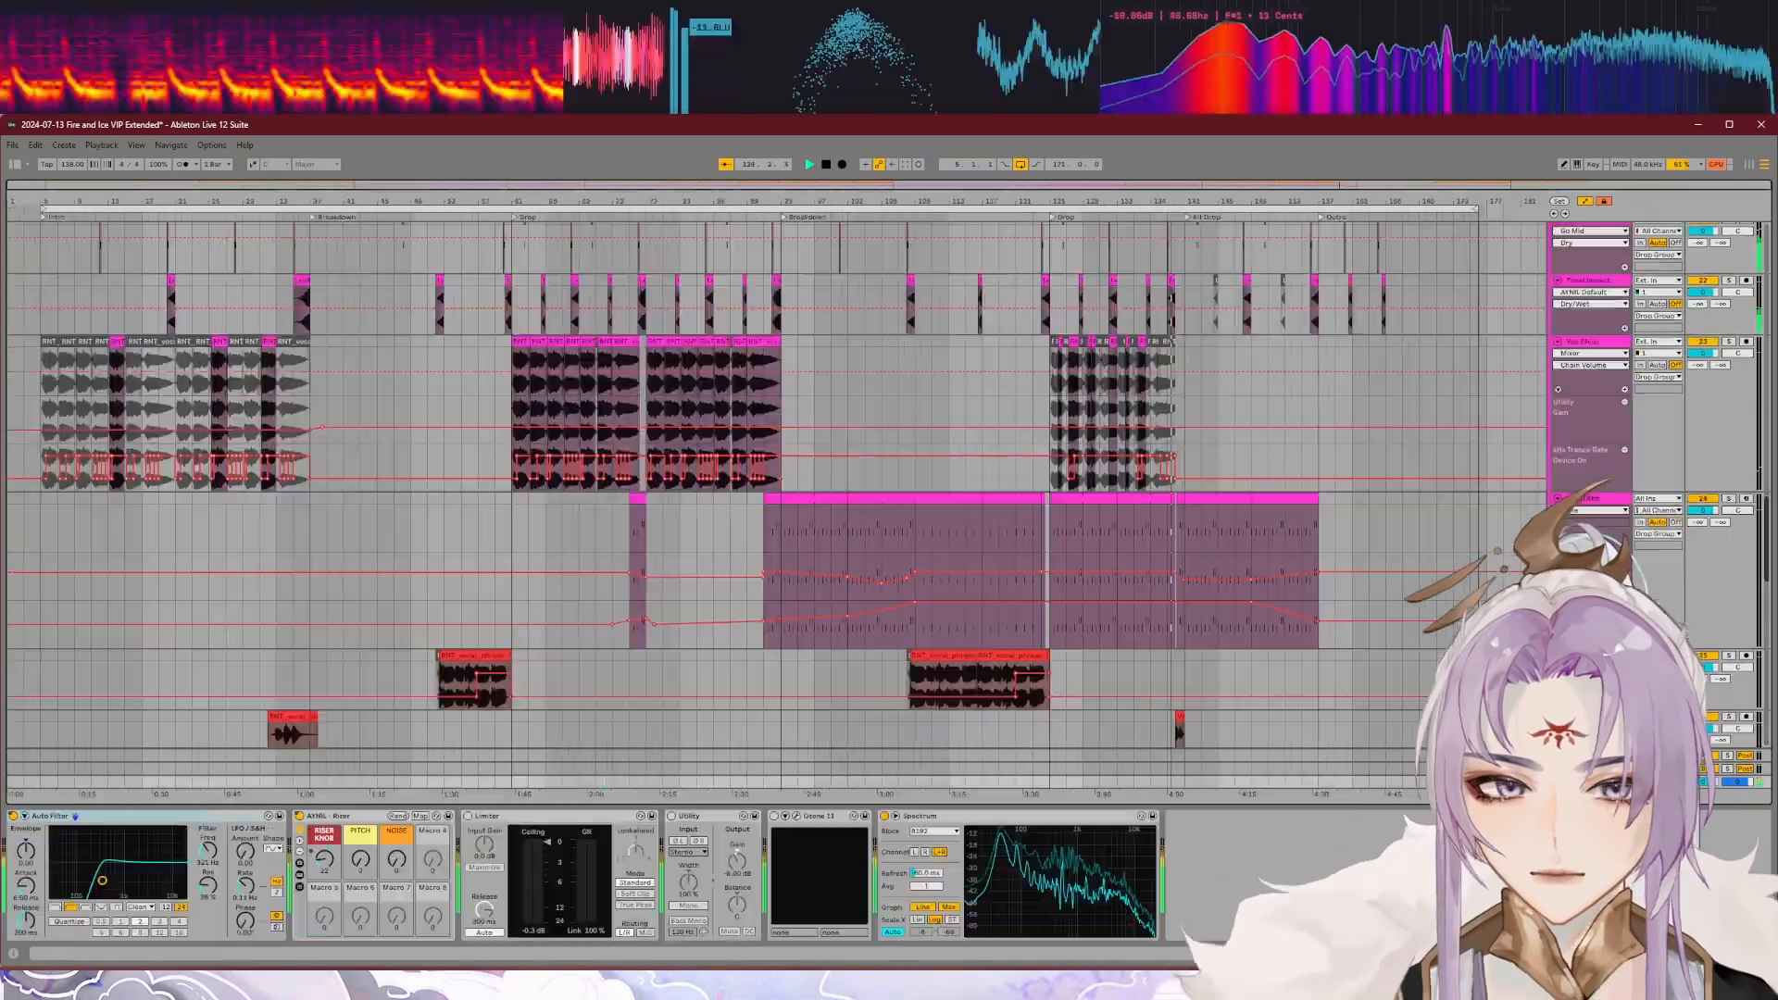
Step: Play the full mix into the Alt Drop and look over the lead, vocal and acid tracks around that transition
scroll(834, 463, up, 8)
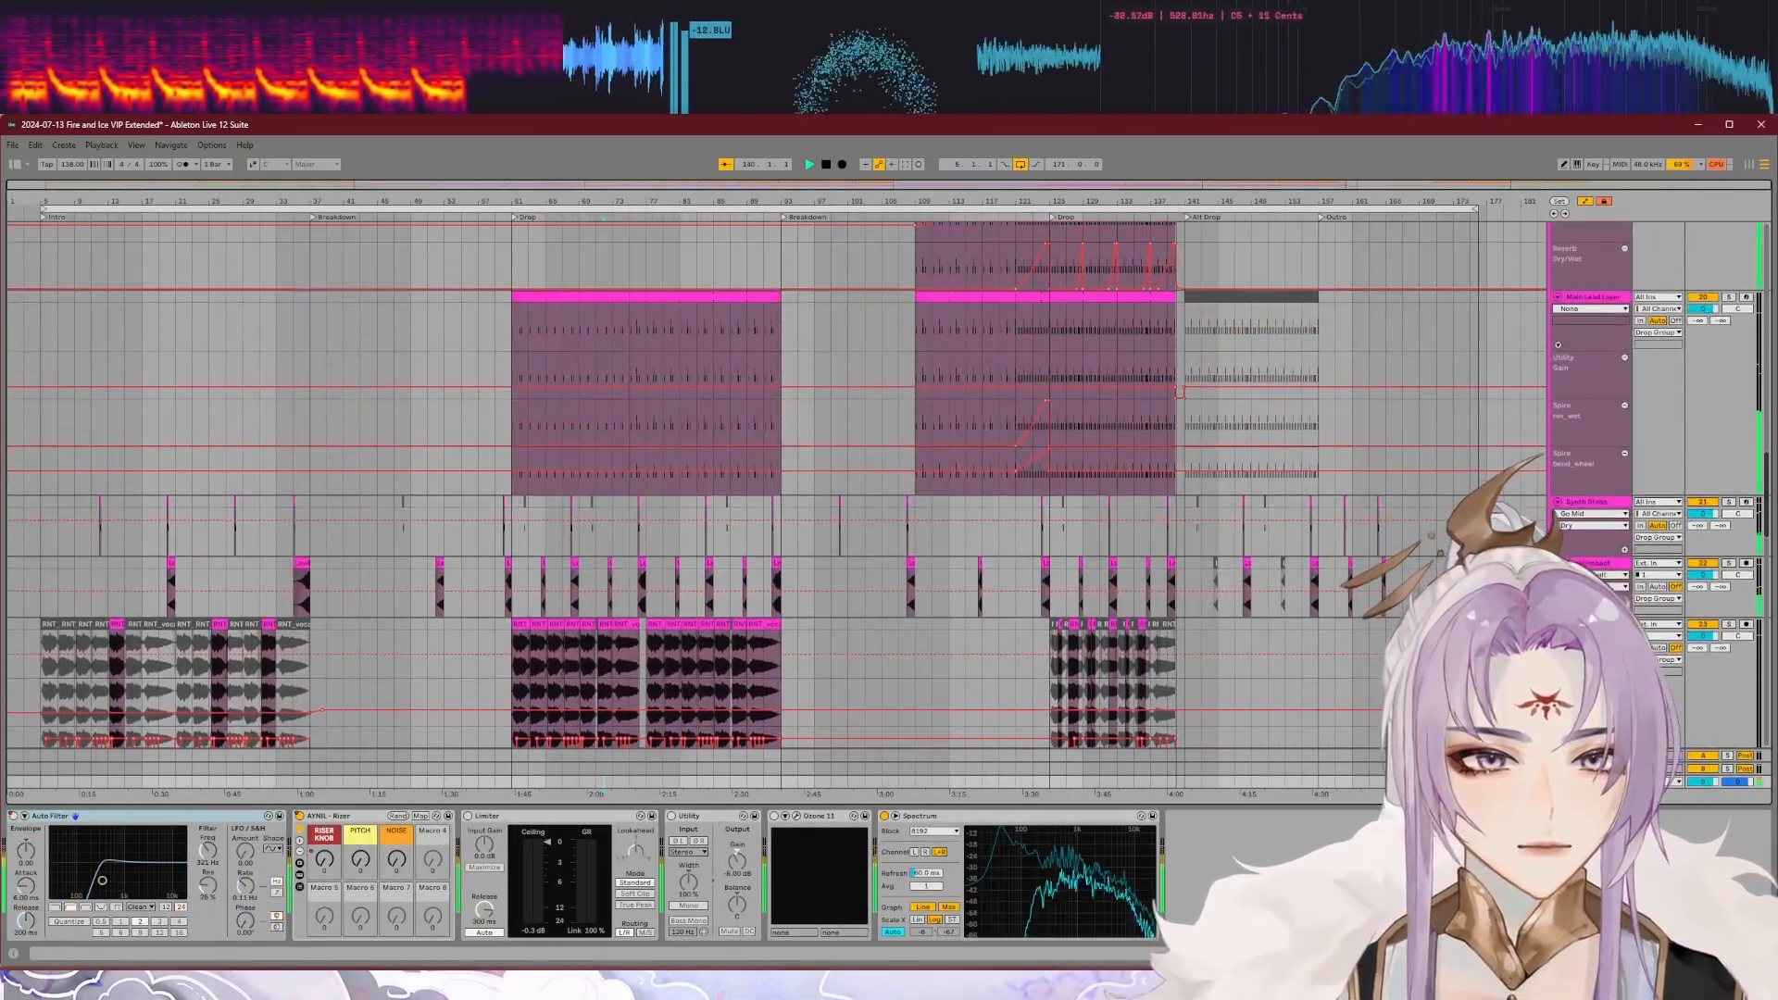
scroll(778, 490, up, 10)
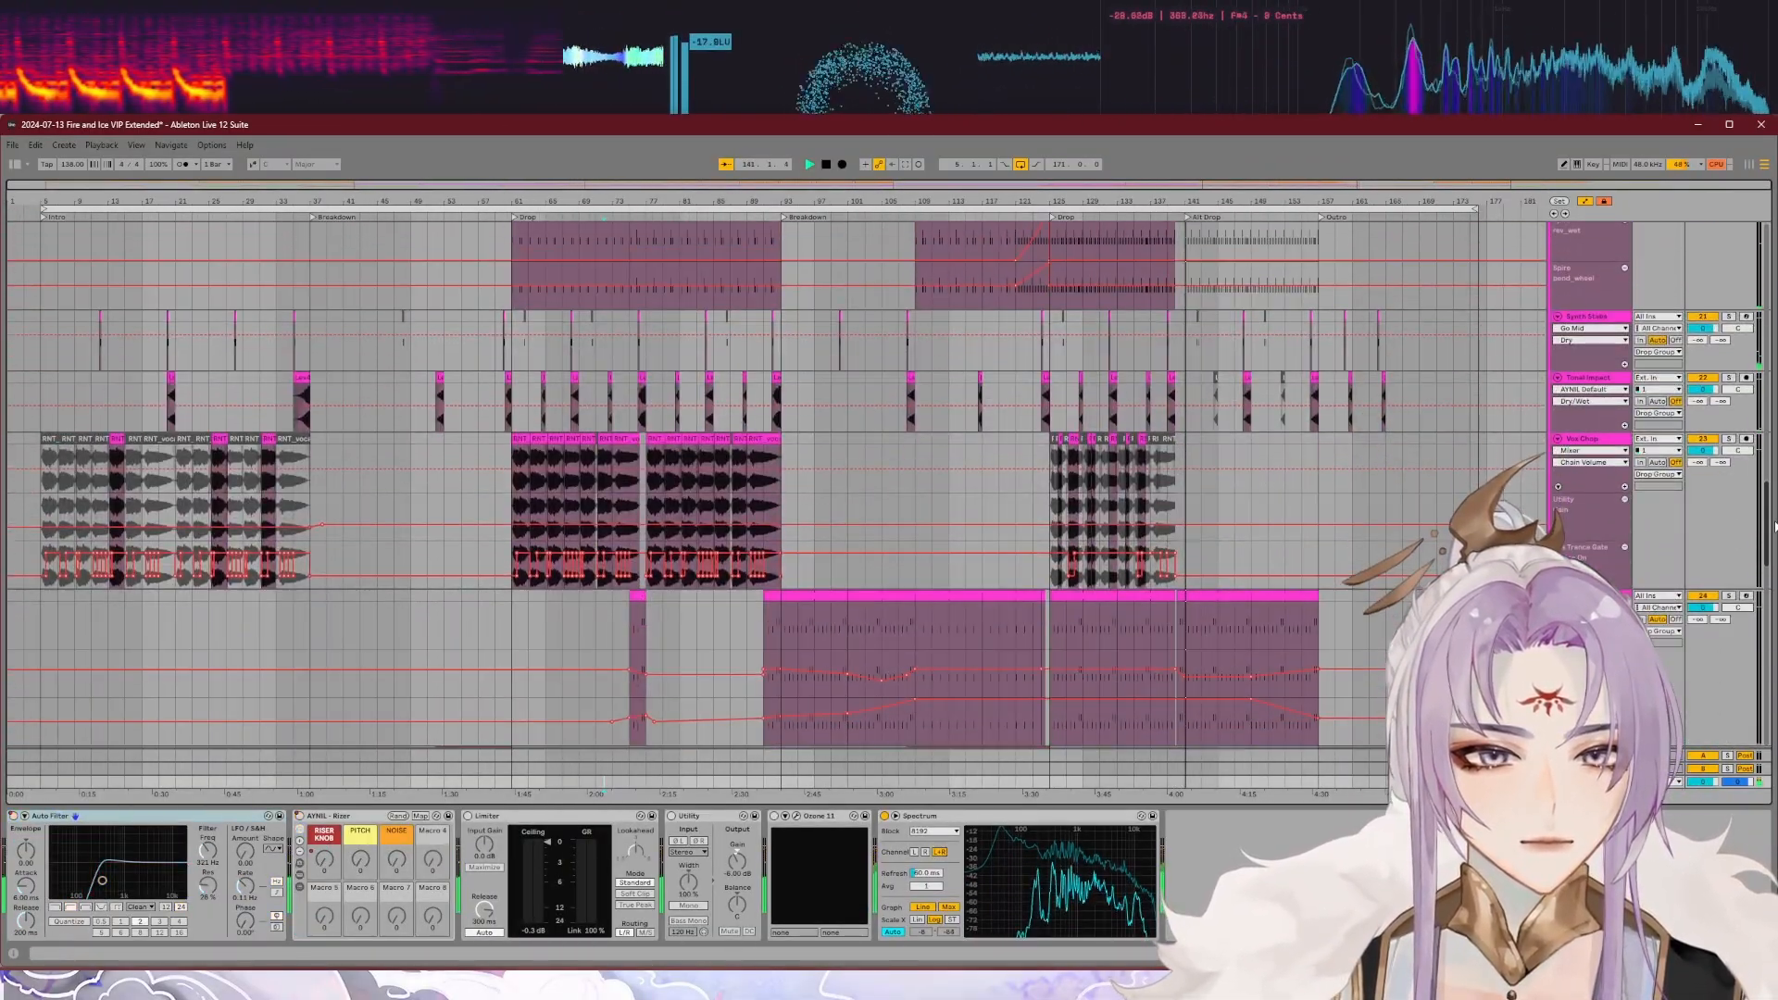
scroll(1219, 590, down, 2)
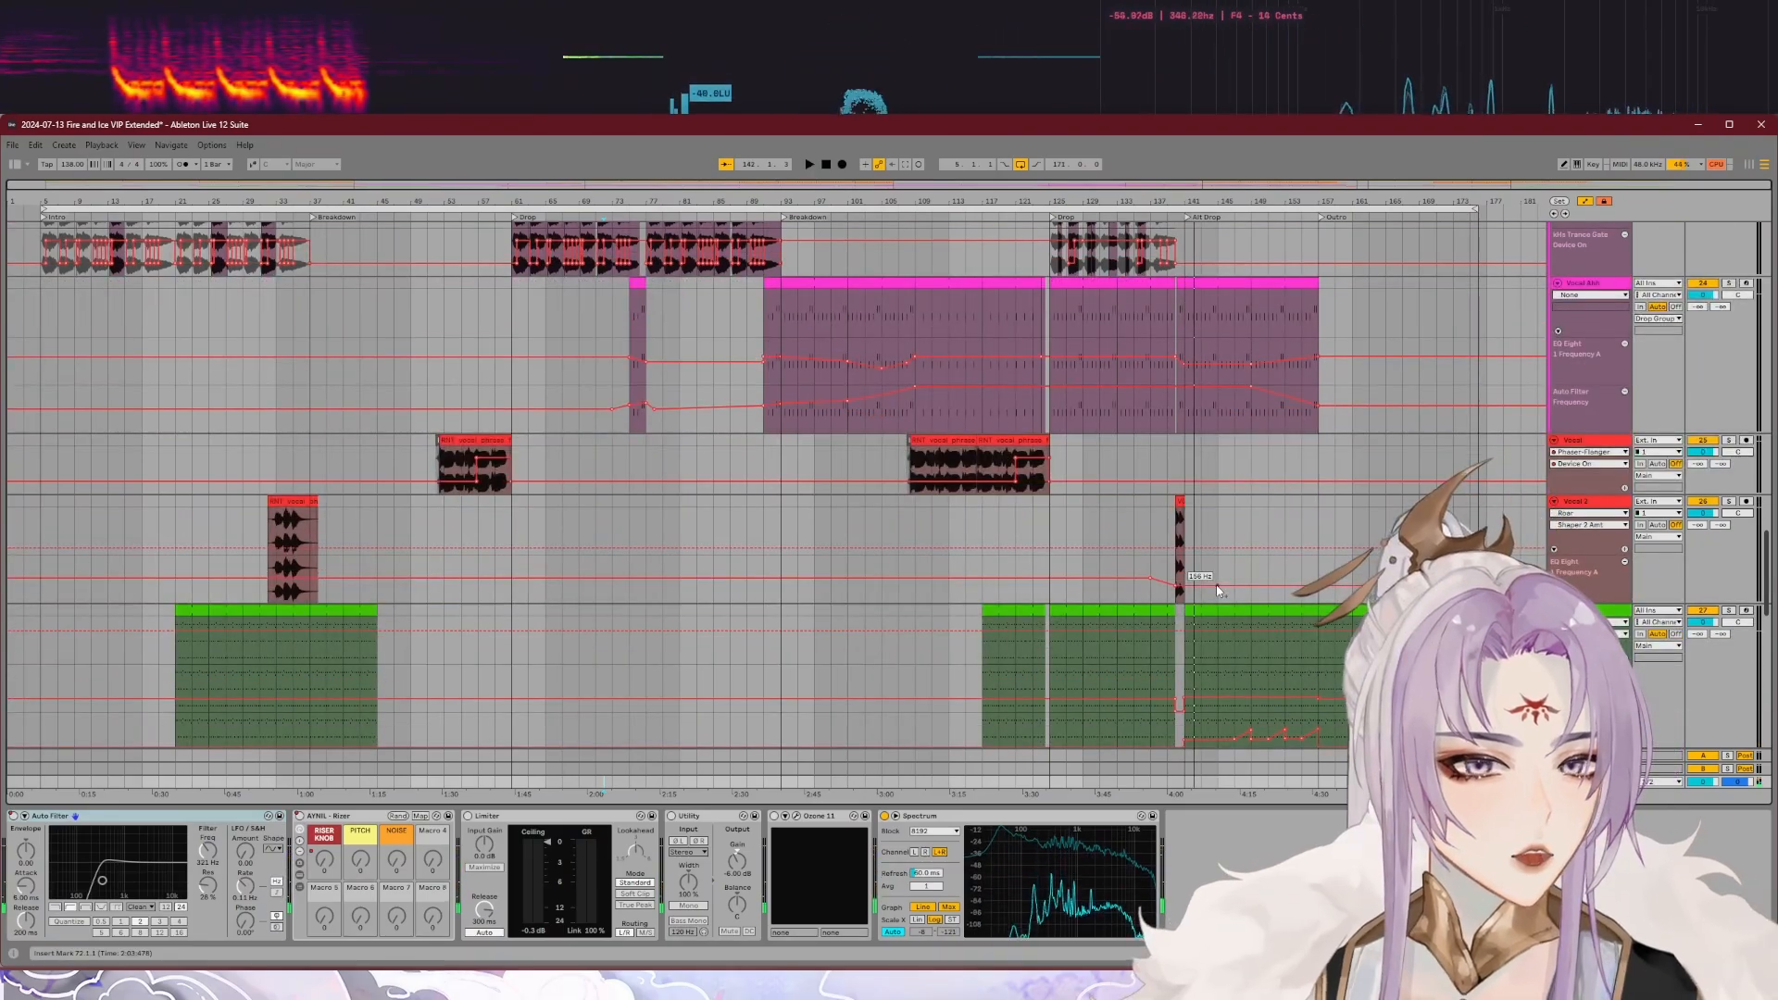
scroll(1218, 589, down, 1)
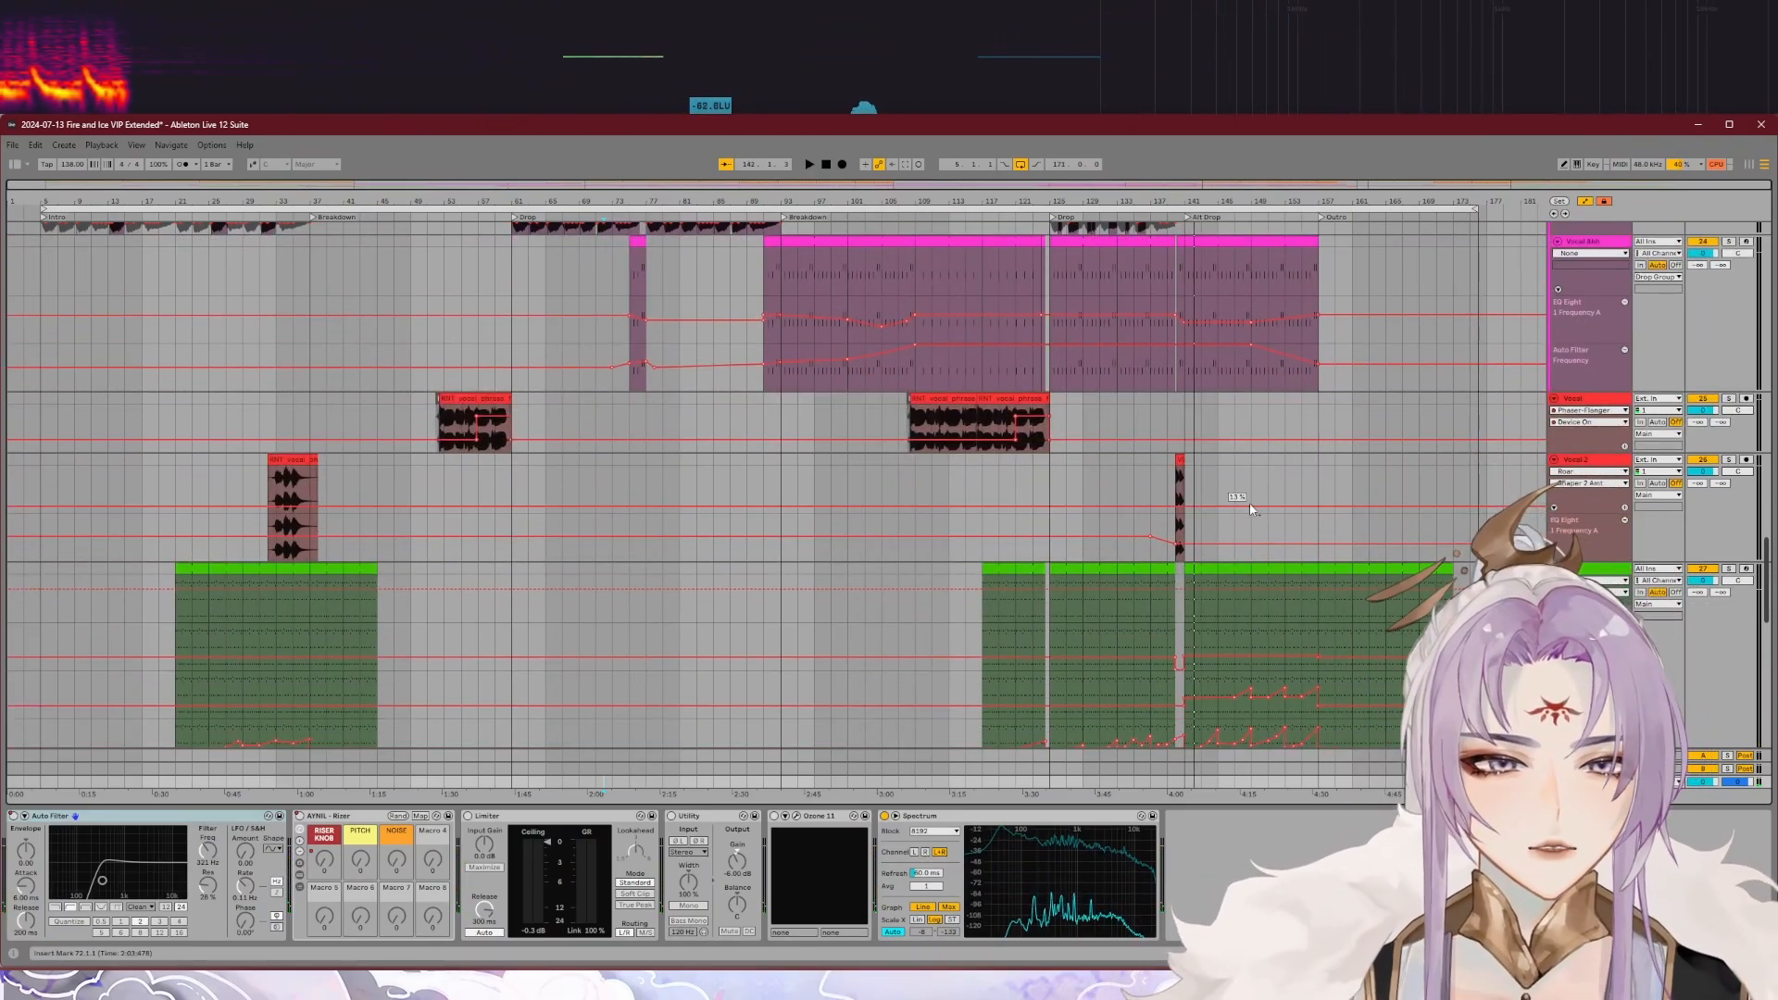
scroll(1611, 350, up, 2)
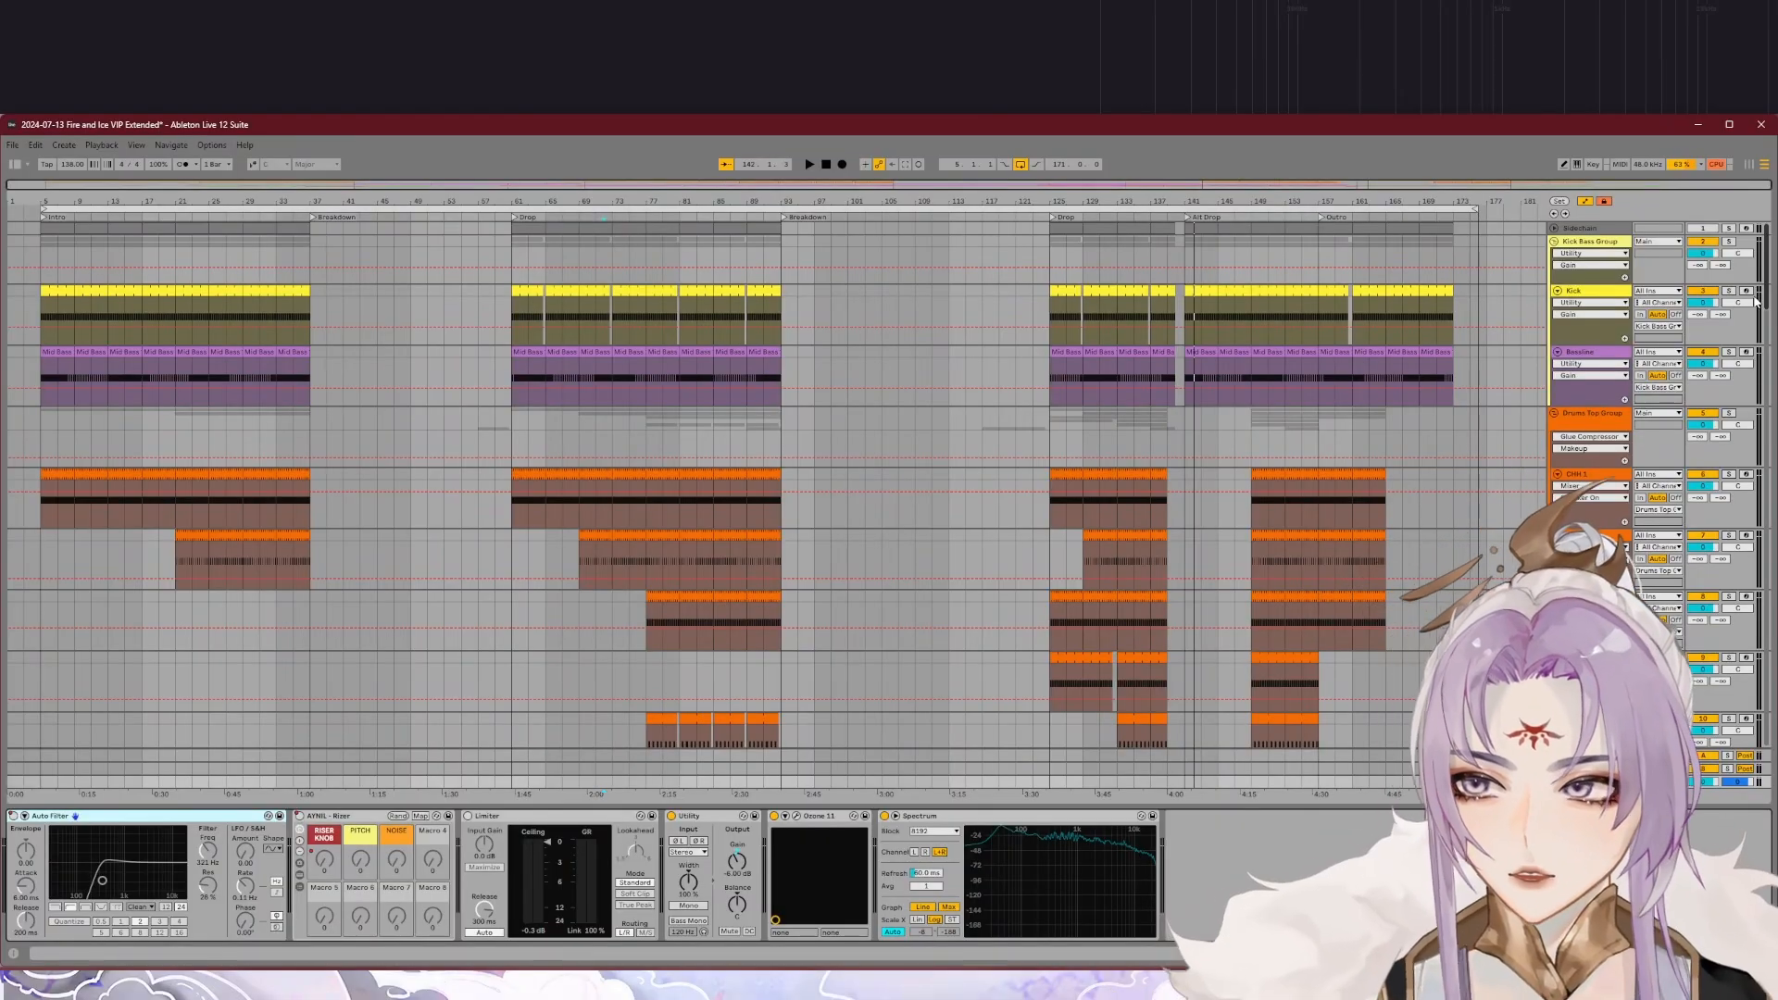
Step: Look over the bassline, drum, fill and breakdown tracks across the whole arrangement
scroll(1756, 301, down, 3)
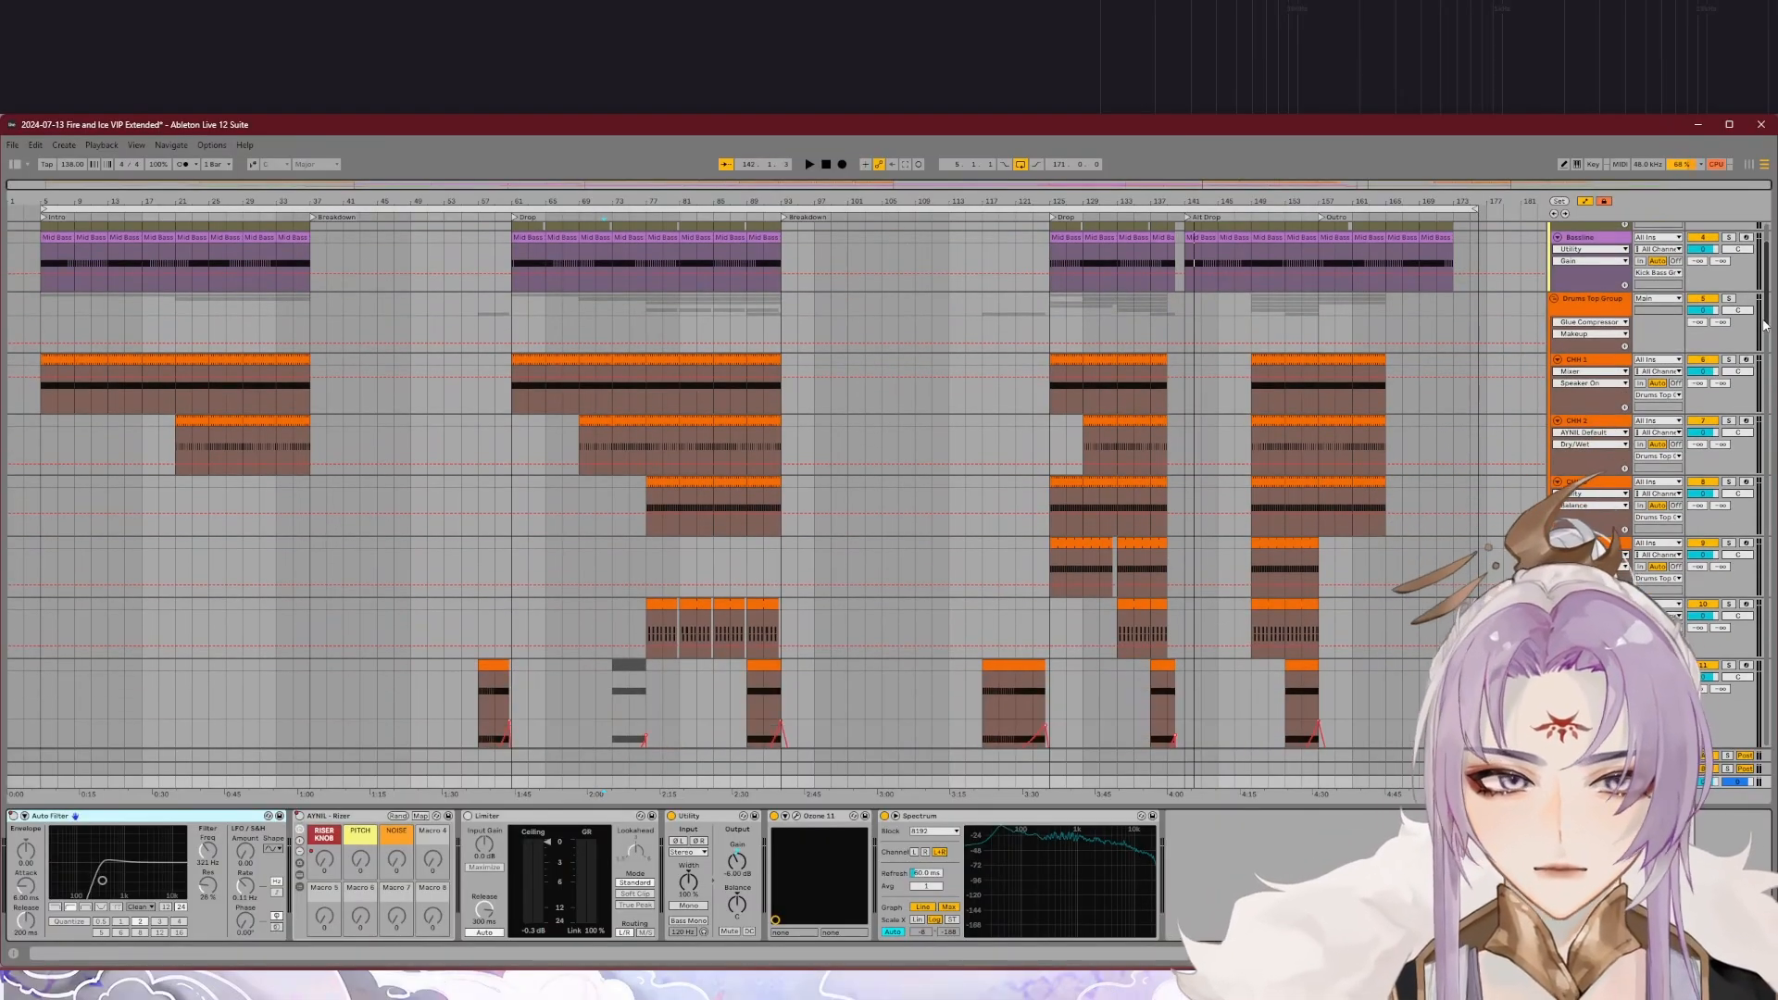
scroll(1766, 324, down, 1)
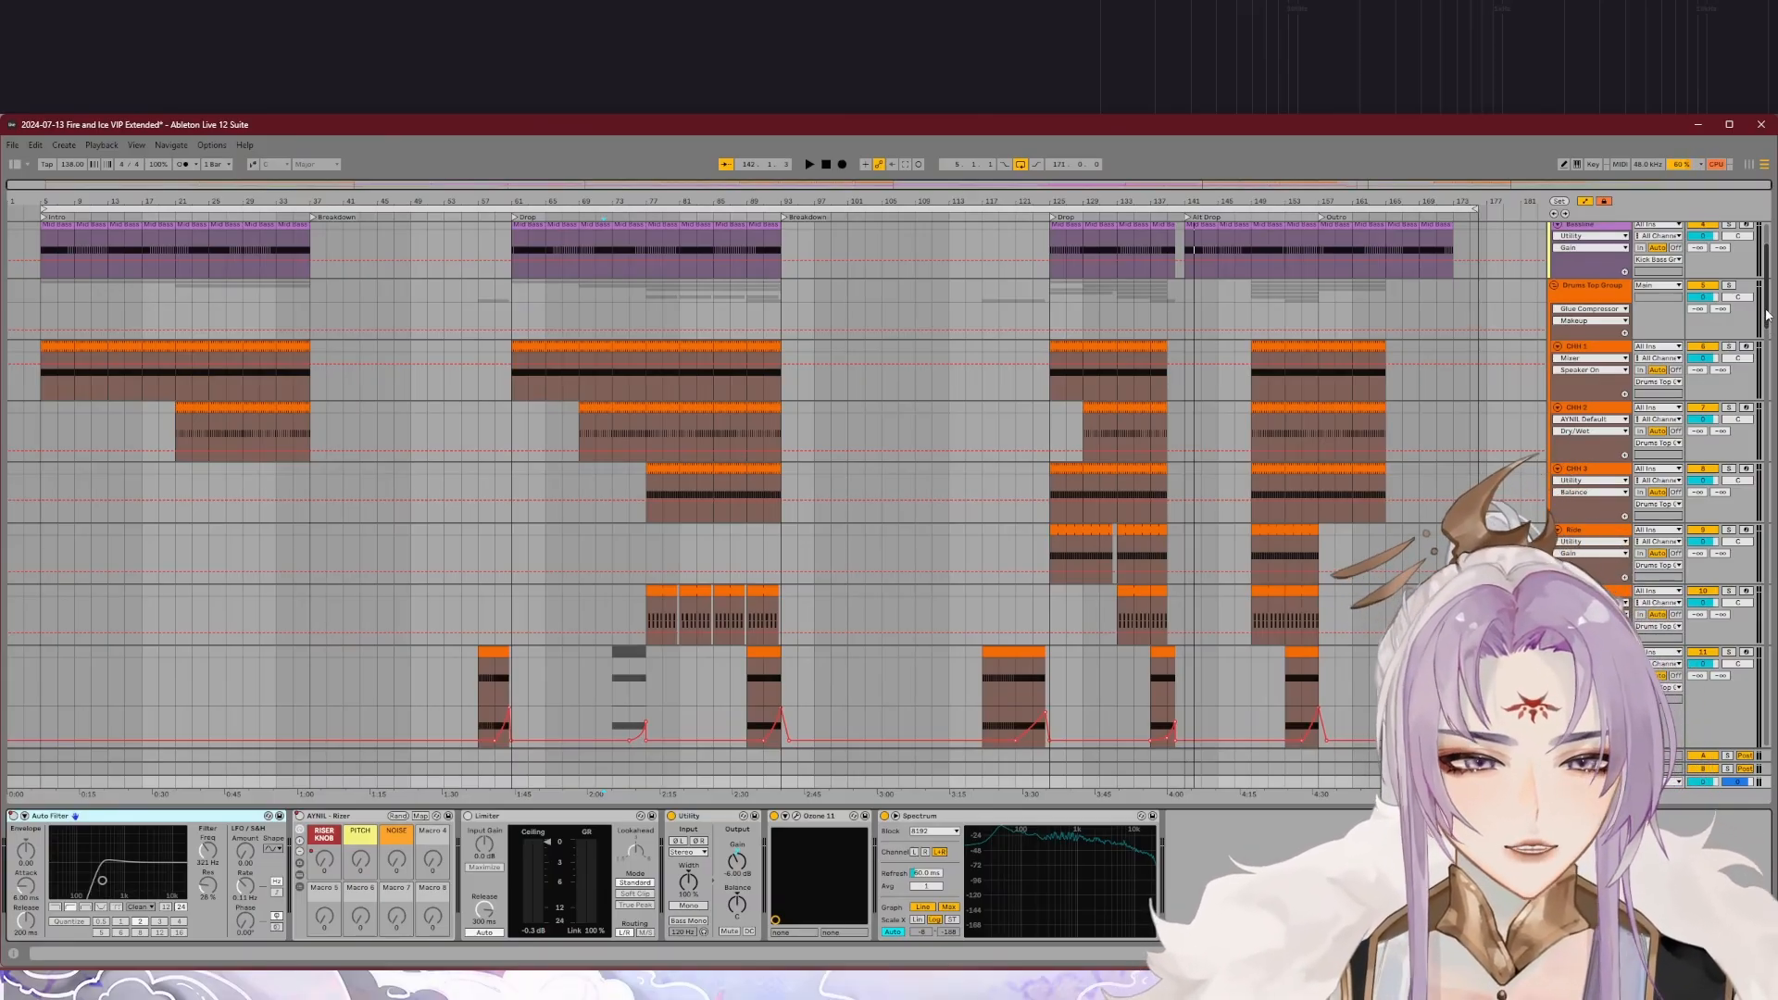
scroll(1766, 315, down, 5)
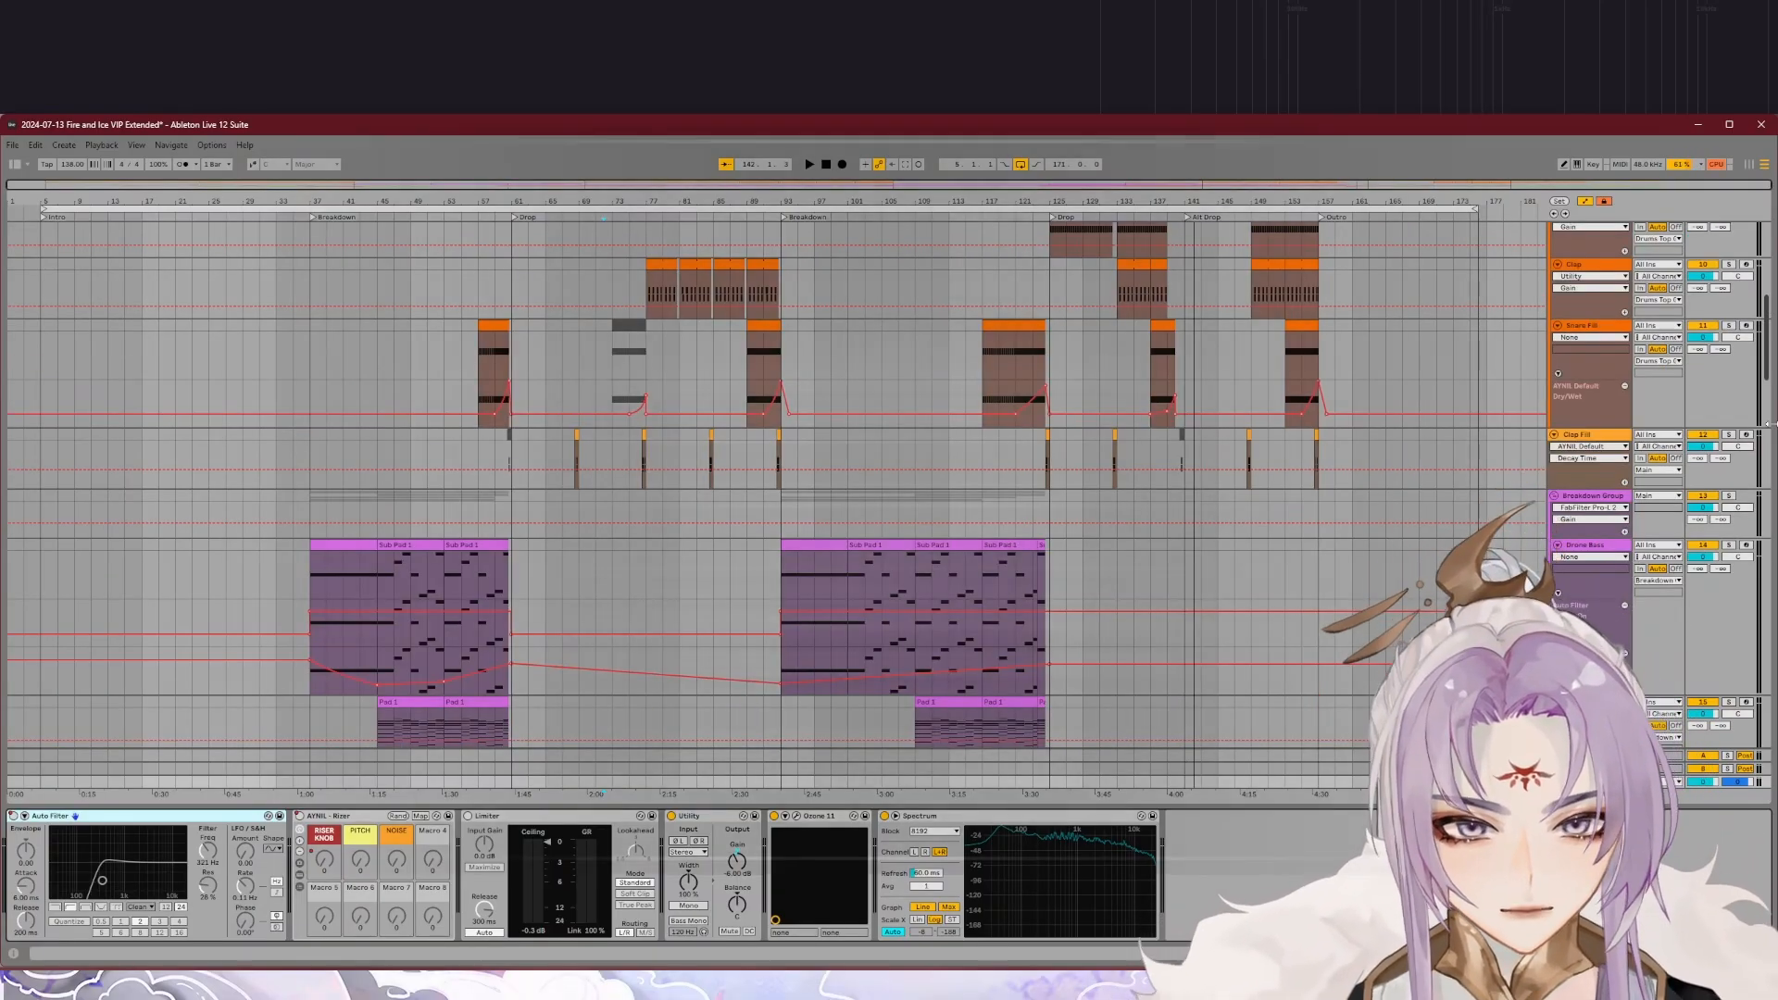